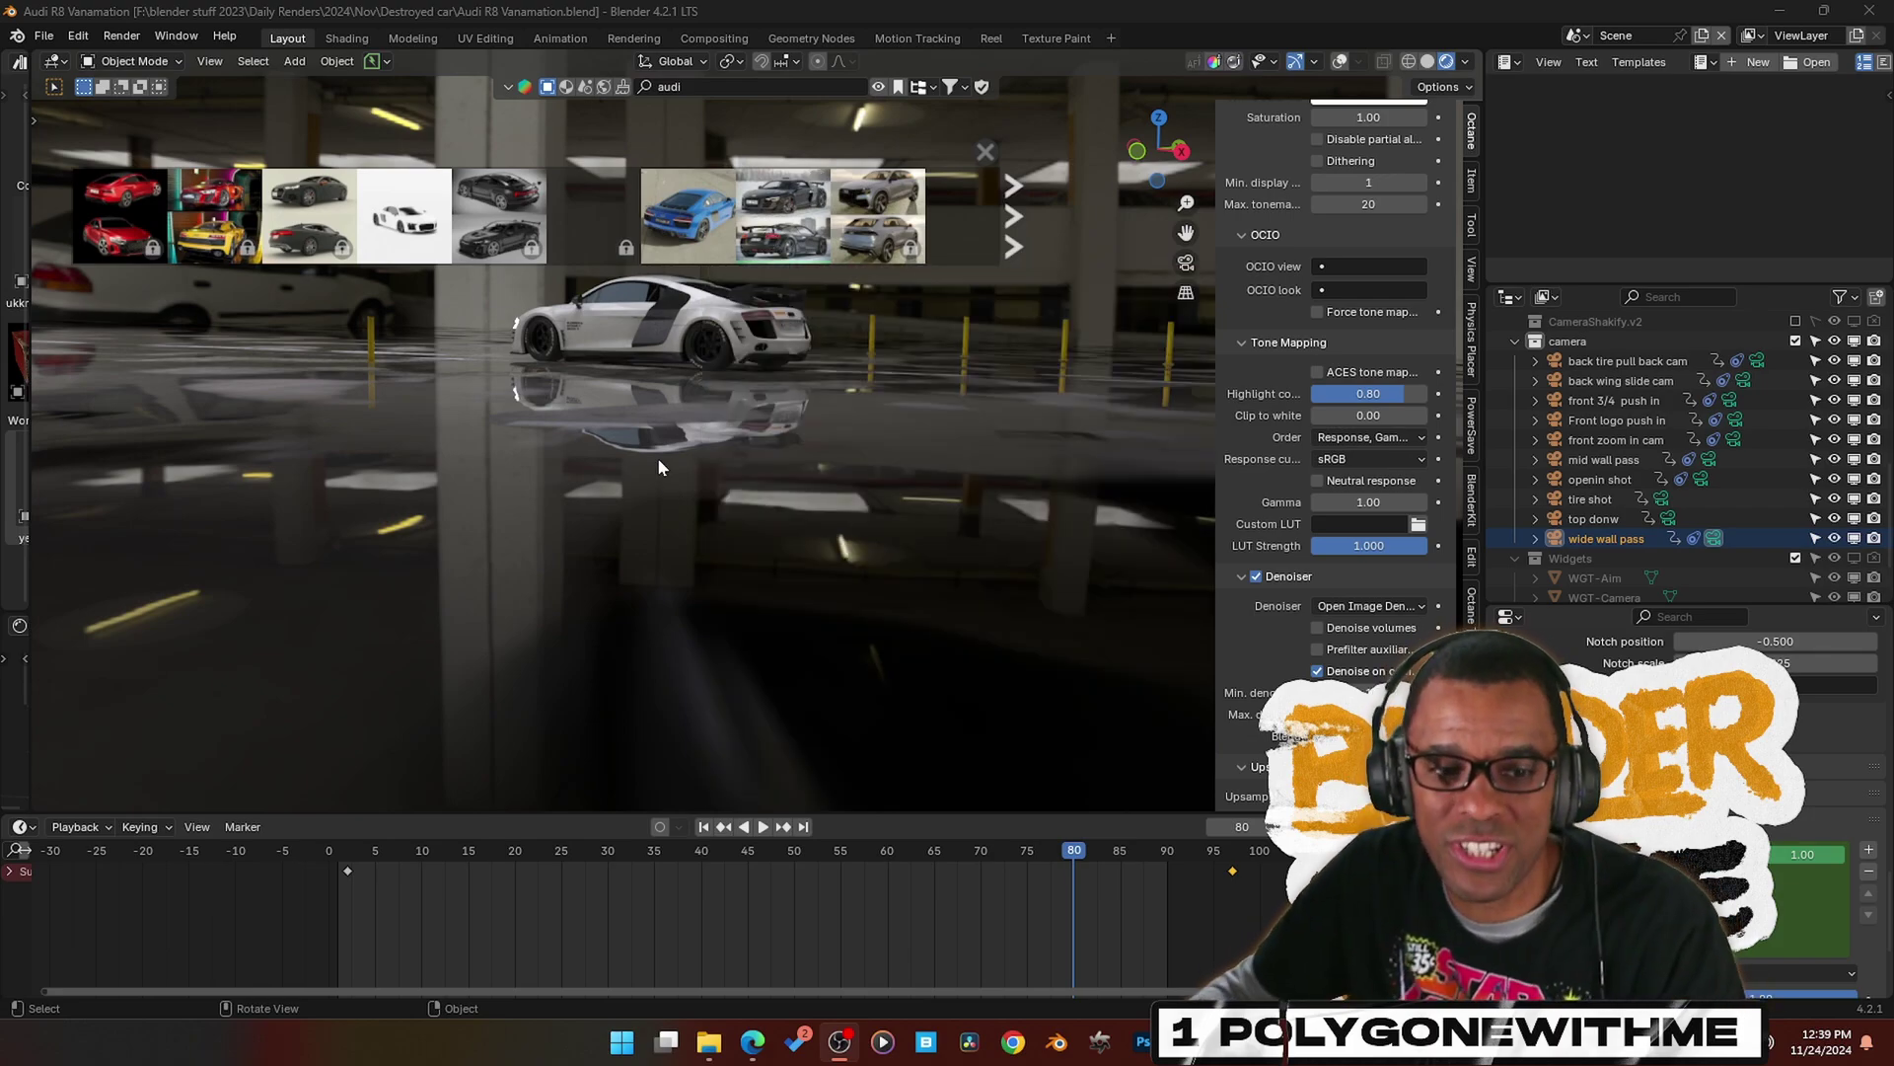
- Select the Audi's body and frame it in the 3D view
left_click(512, 89)
middle_click_drag(631, 347, 691, 475)
left_click(596, 283)
key("KP_Decimal")
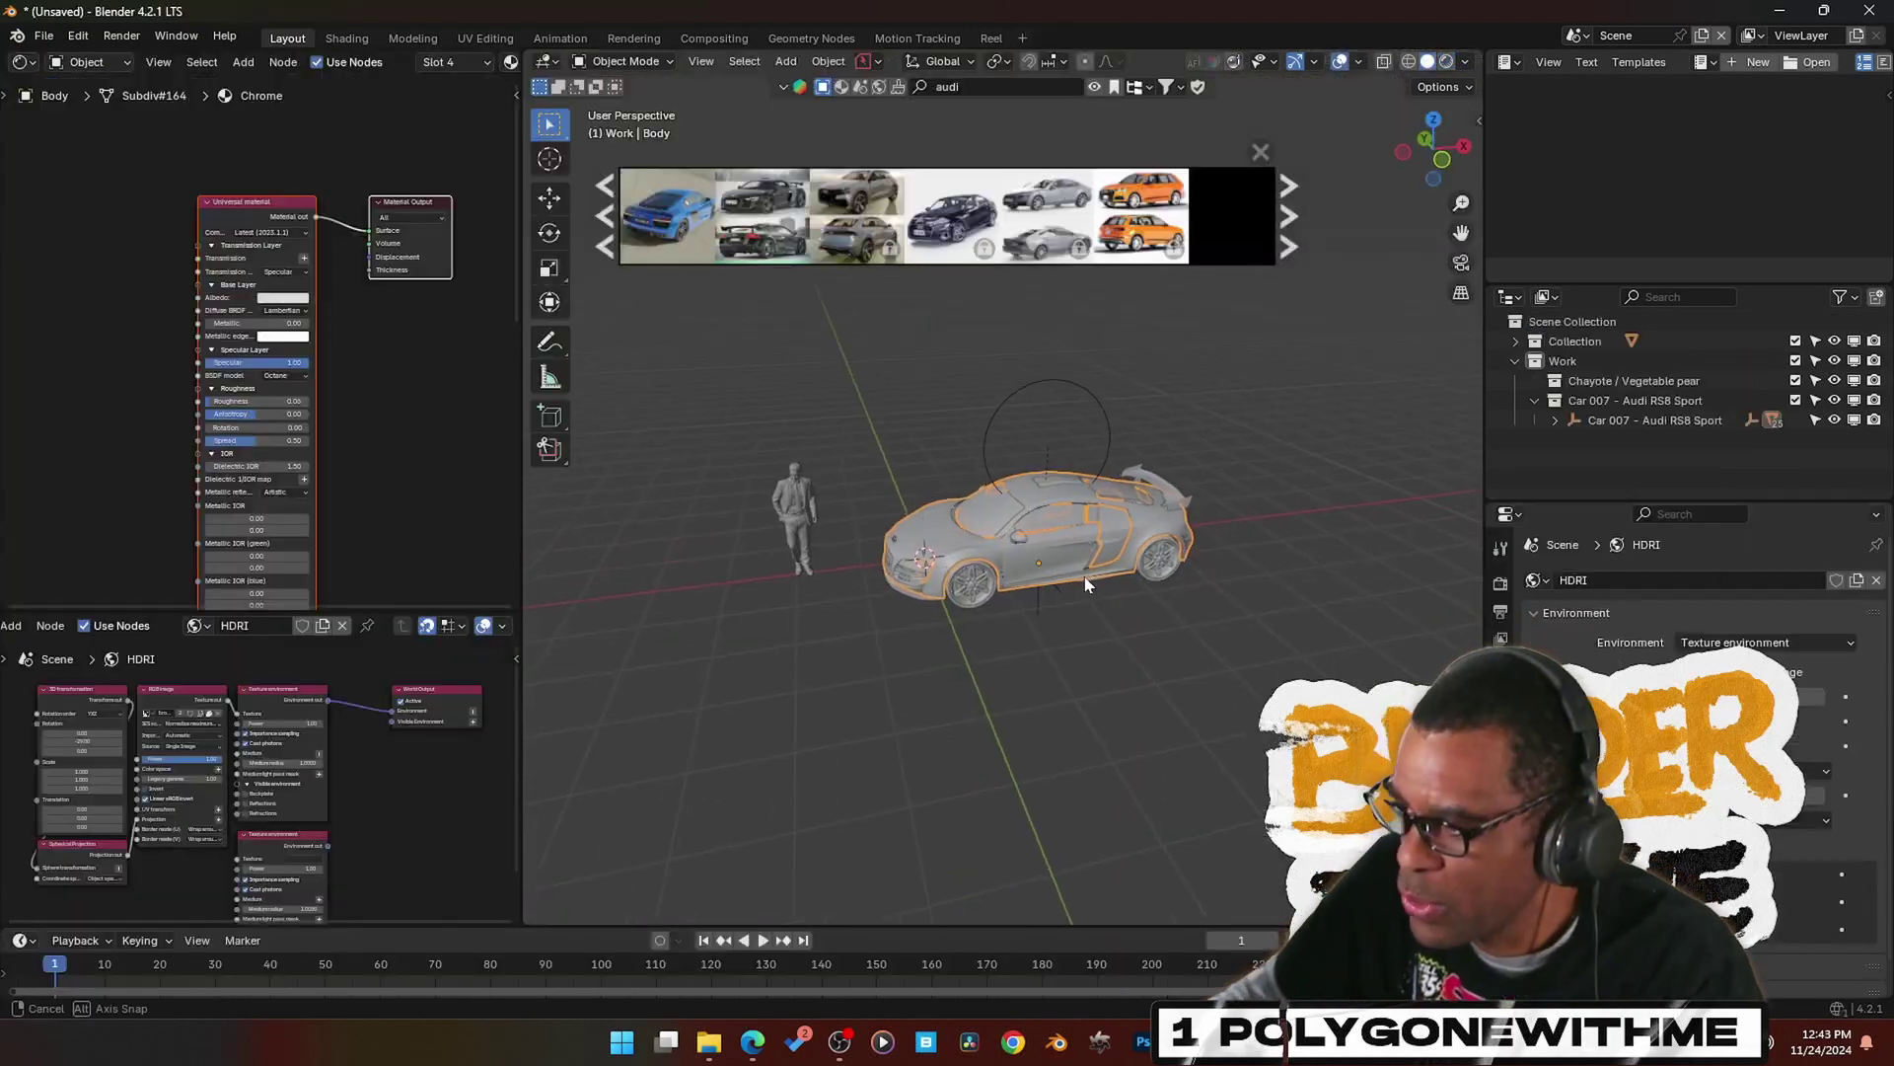
- Switch to the Shading workspace, enlarge the 3D view and show the car body's material settings
left_click(347, 40)
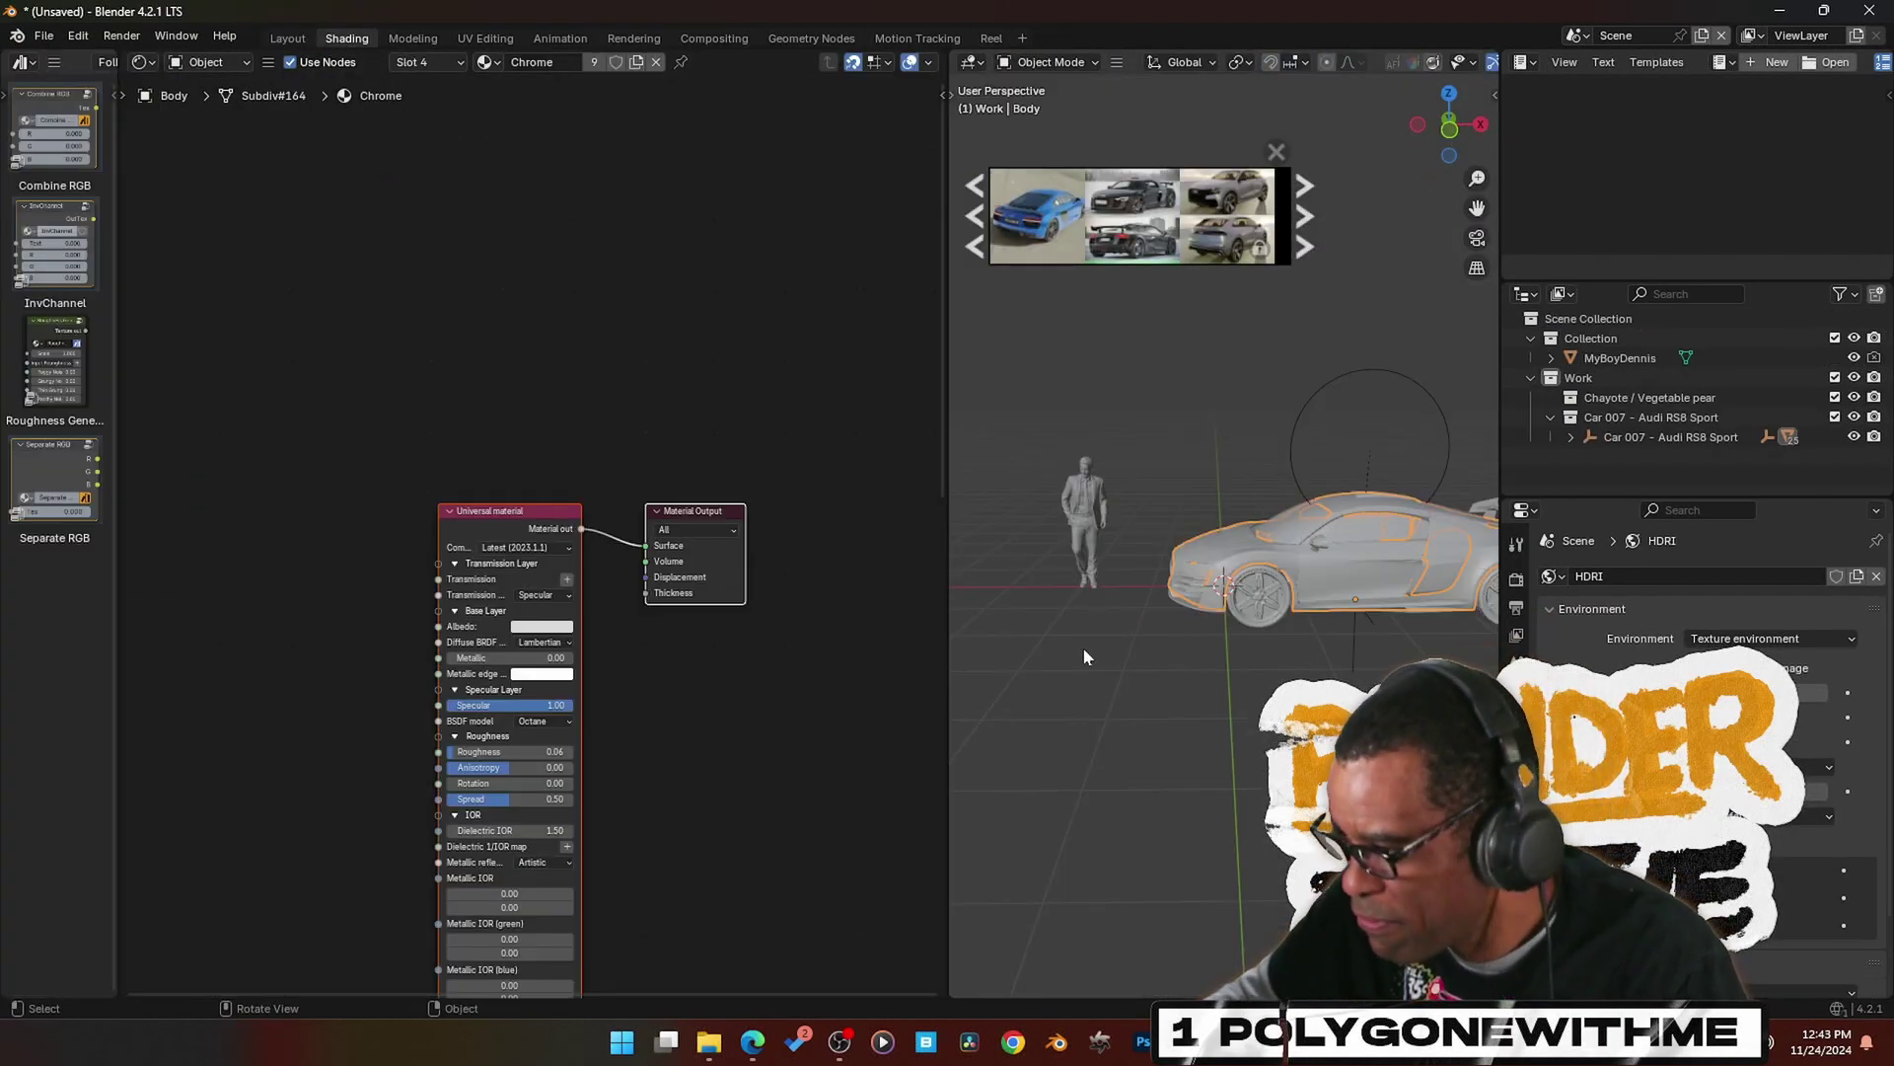
left_click_drag(948, 434, 819, 434)
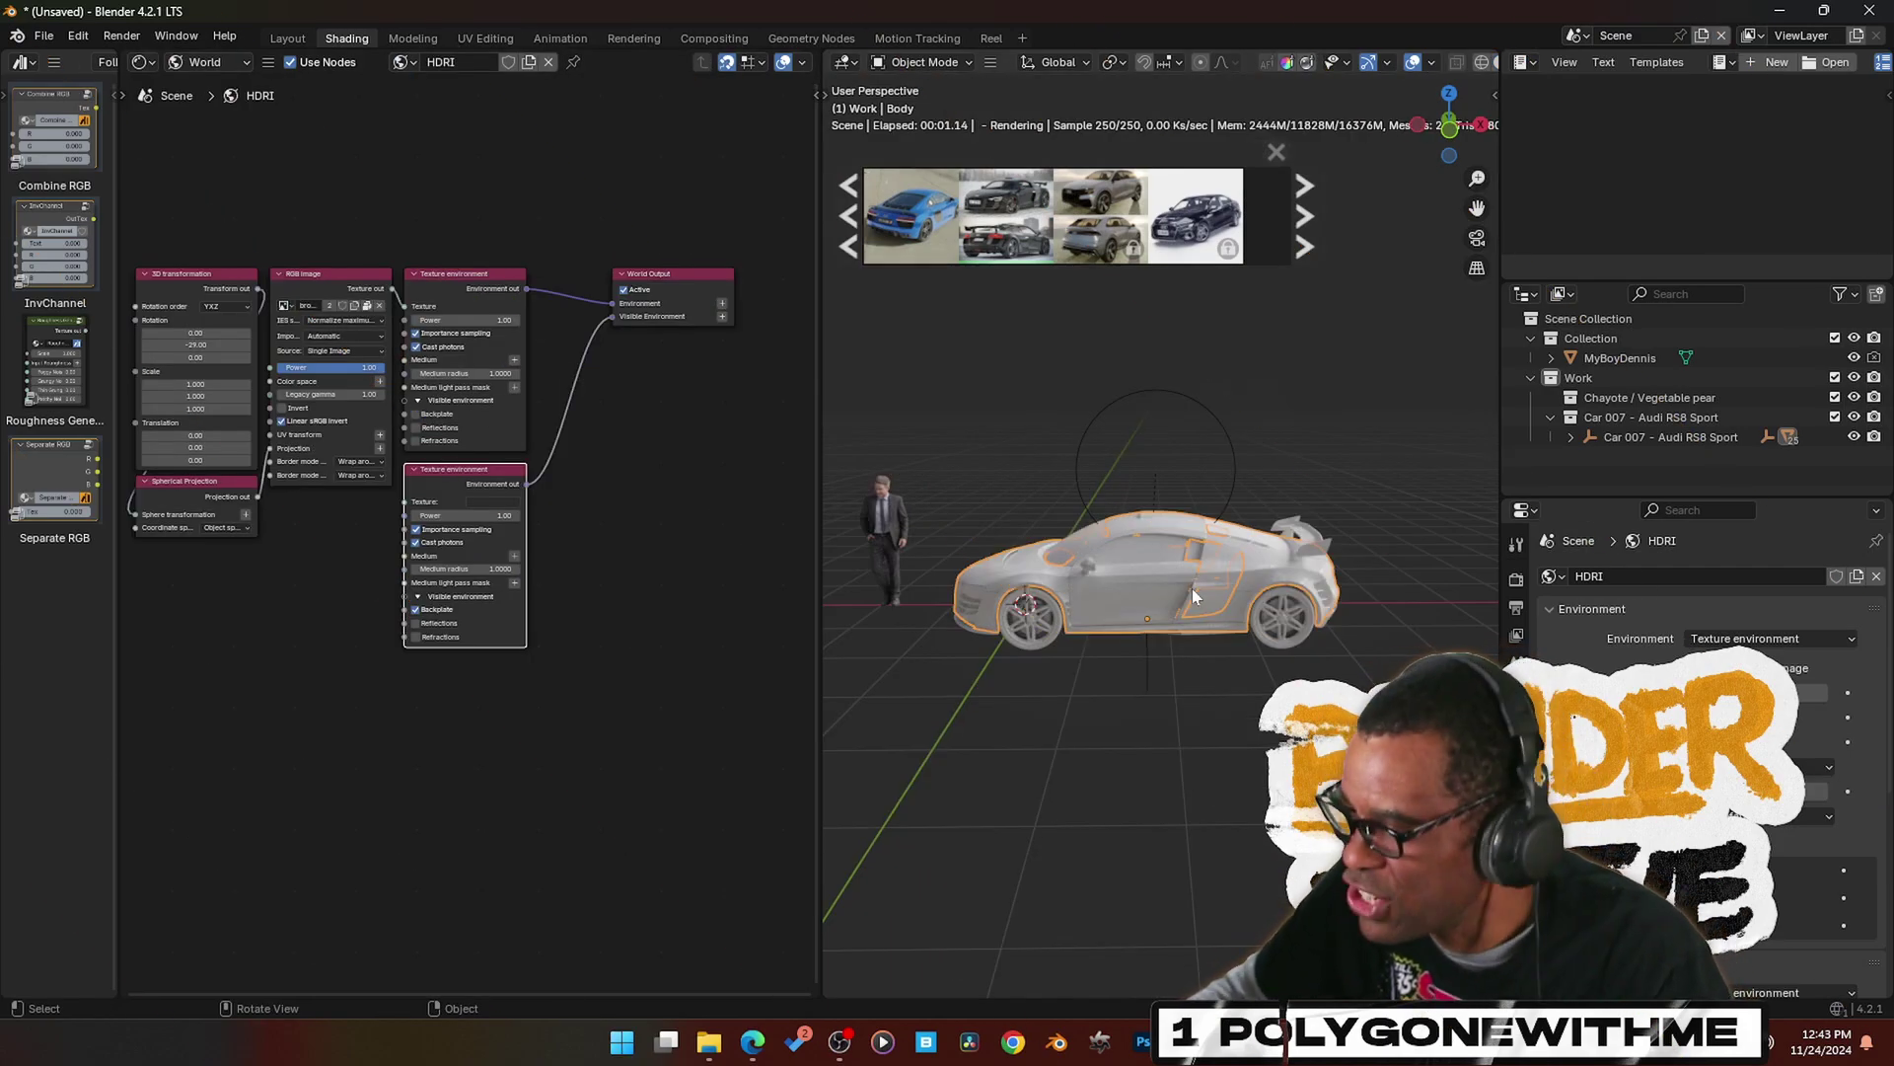
left_click(1517, 924)
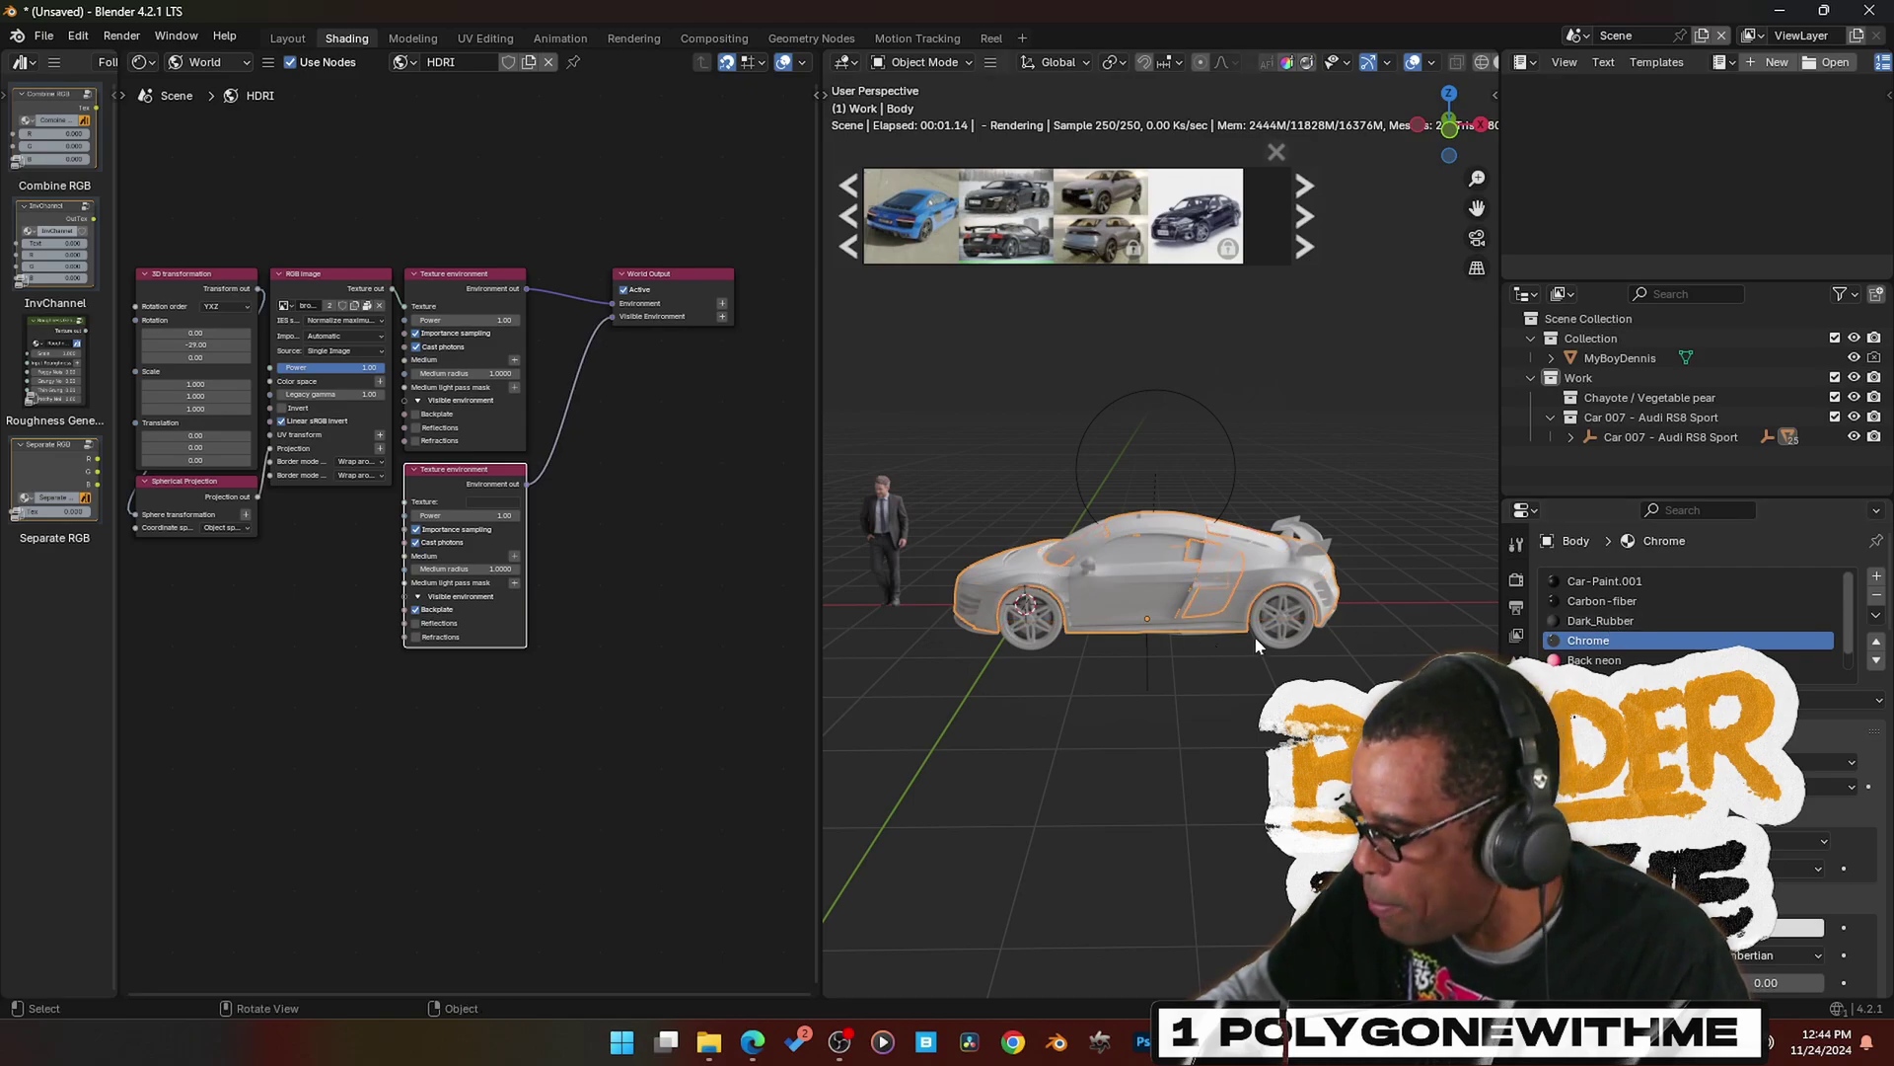
- Select the body's Car-Paint.001 material and convert it to an Octane material
middle_click_drag(1256, 645, 1179, 590)
scroll(1603, 641, "down", 1)
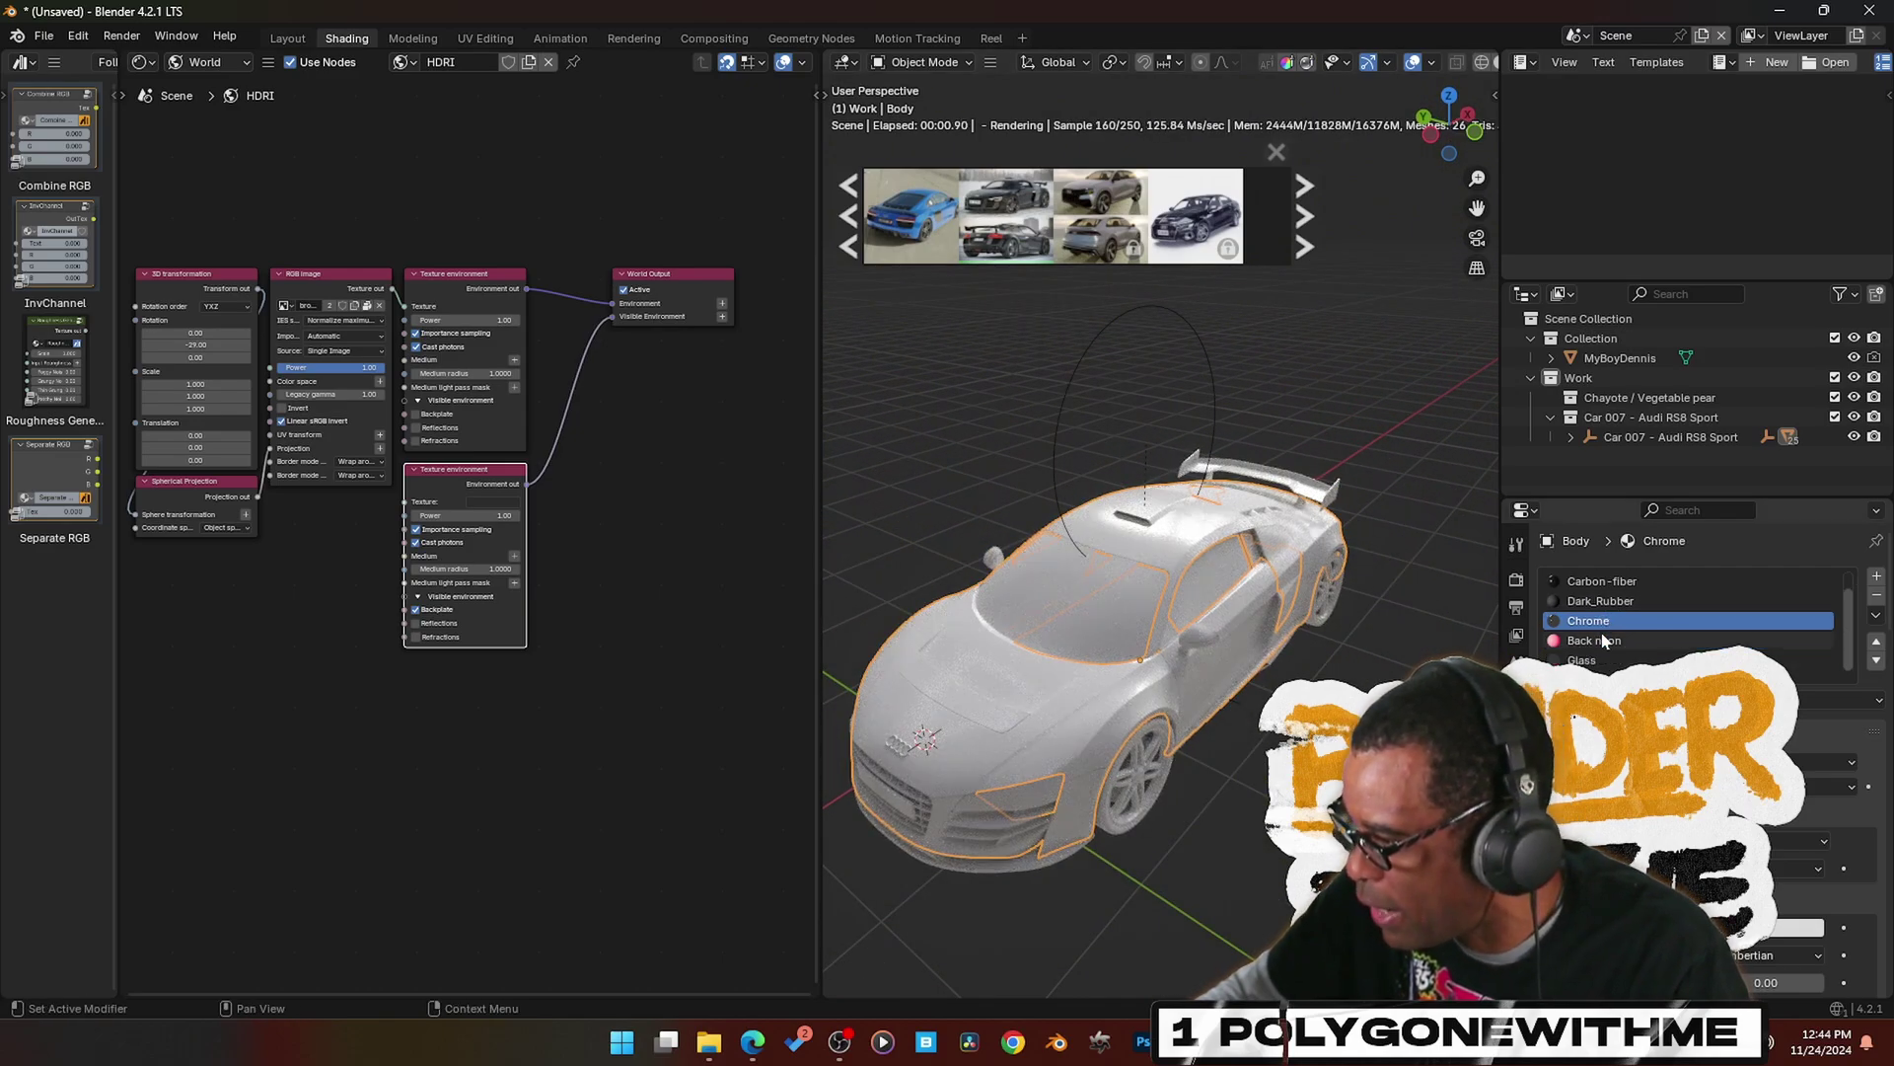
scroll(1603, 611, "up", 1)
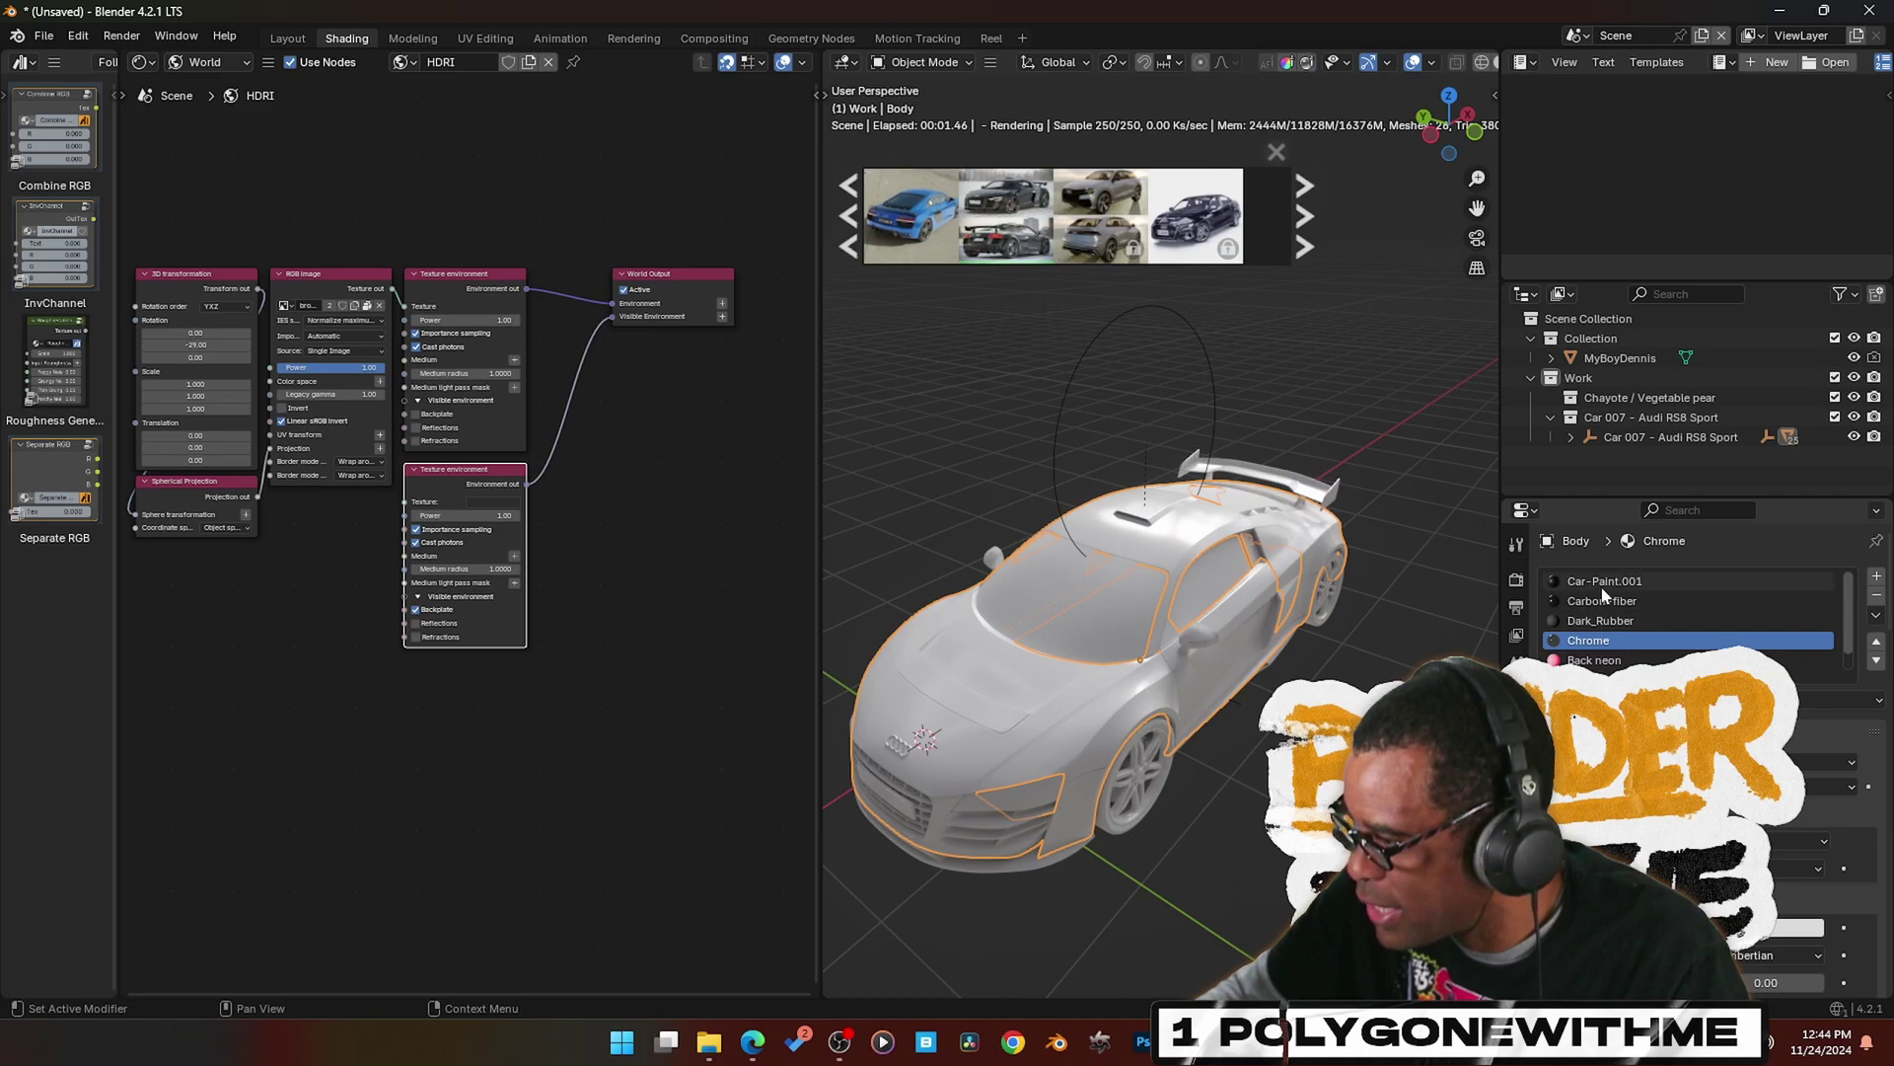
left_click(1604, 584)
middle_click_drag(1292, 607, 1263, 572)
scroll(1628, 770, "down", 7)
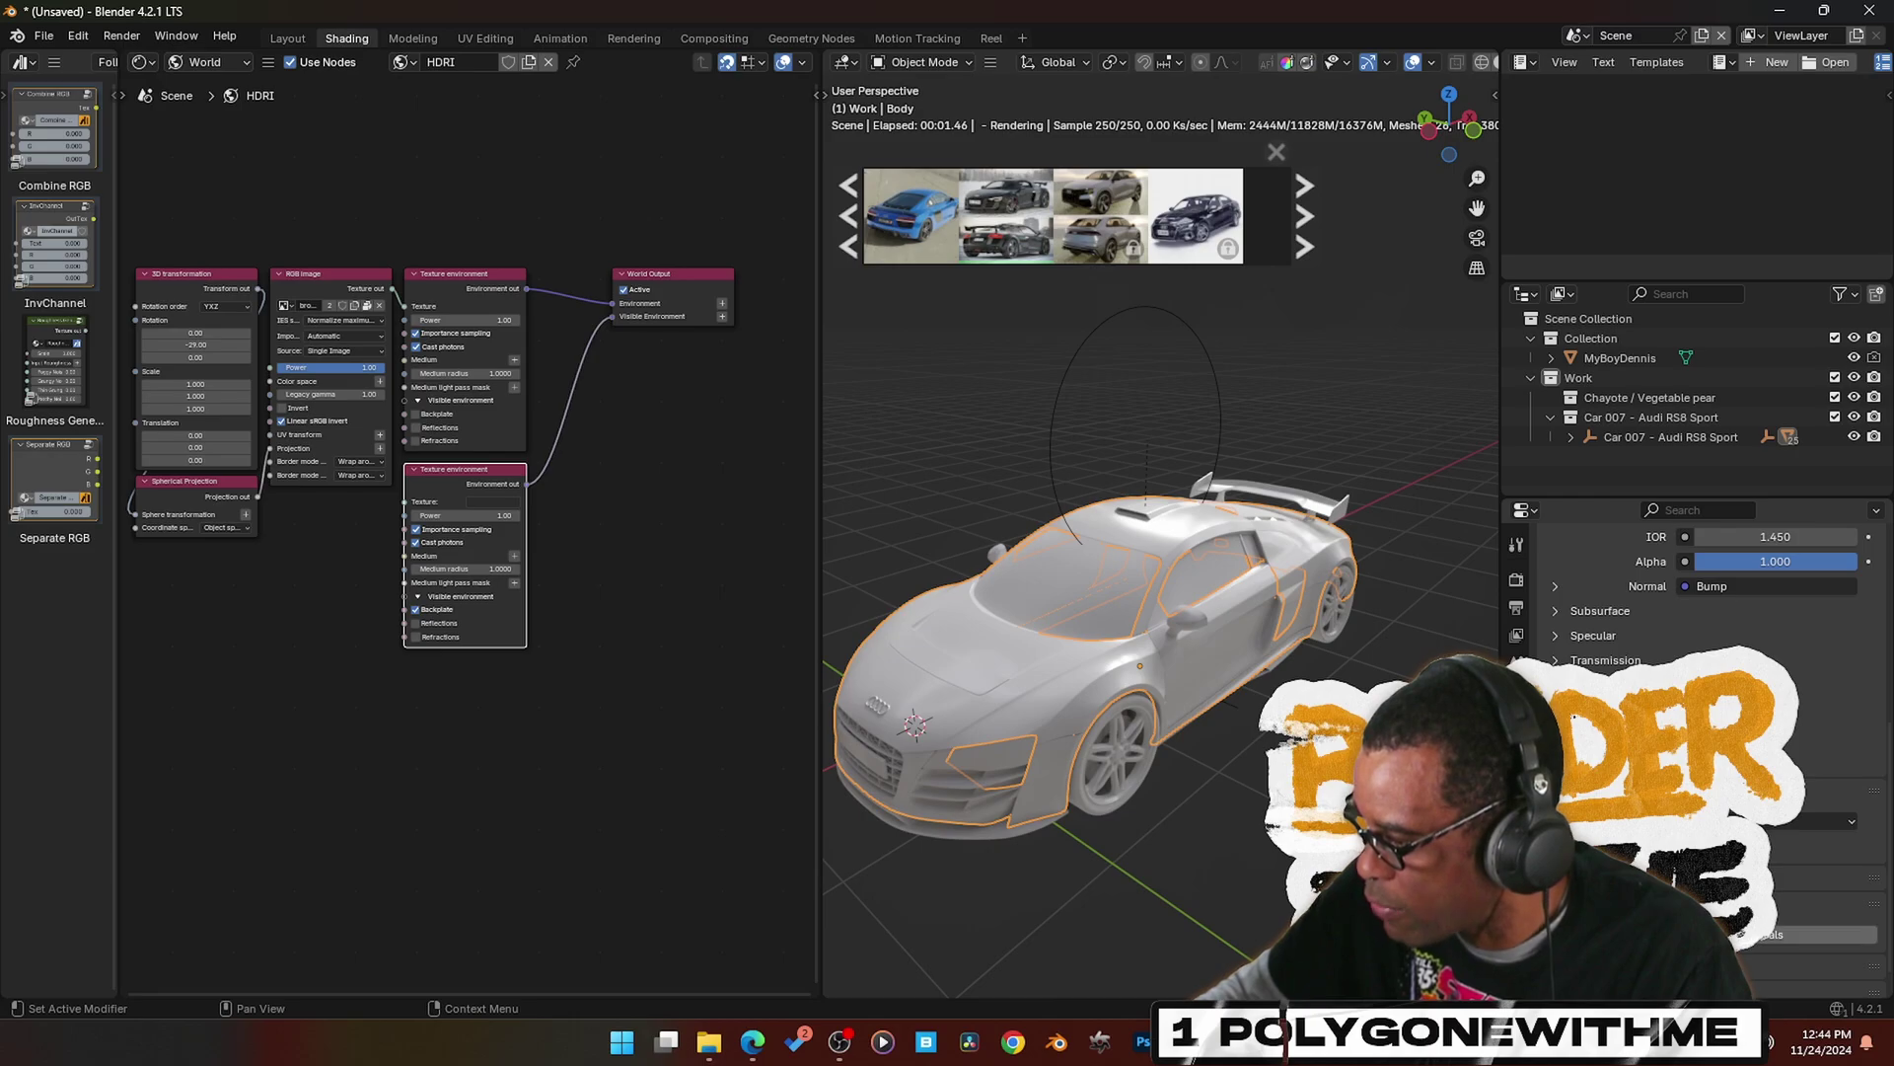
left_click(1714, 934)
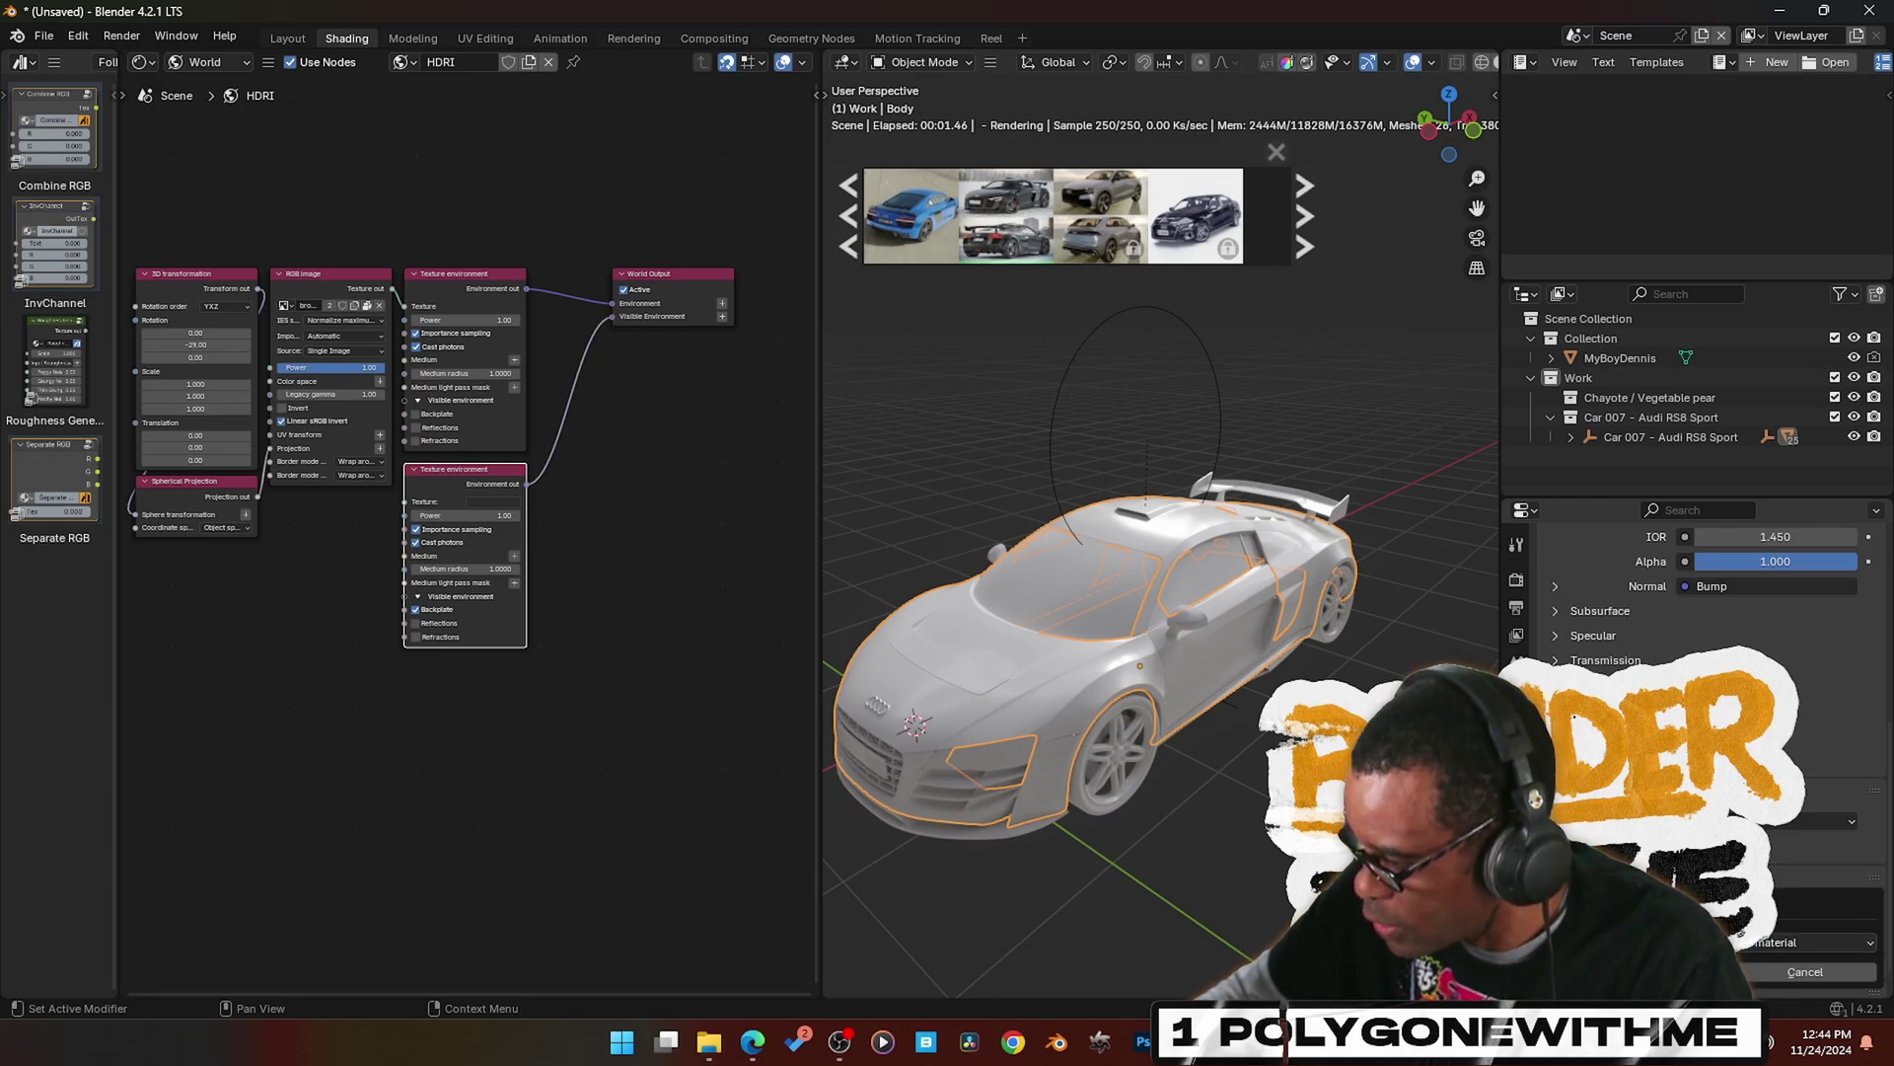
left_click(1658, 972)
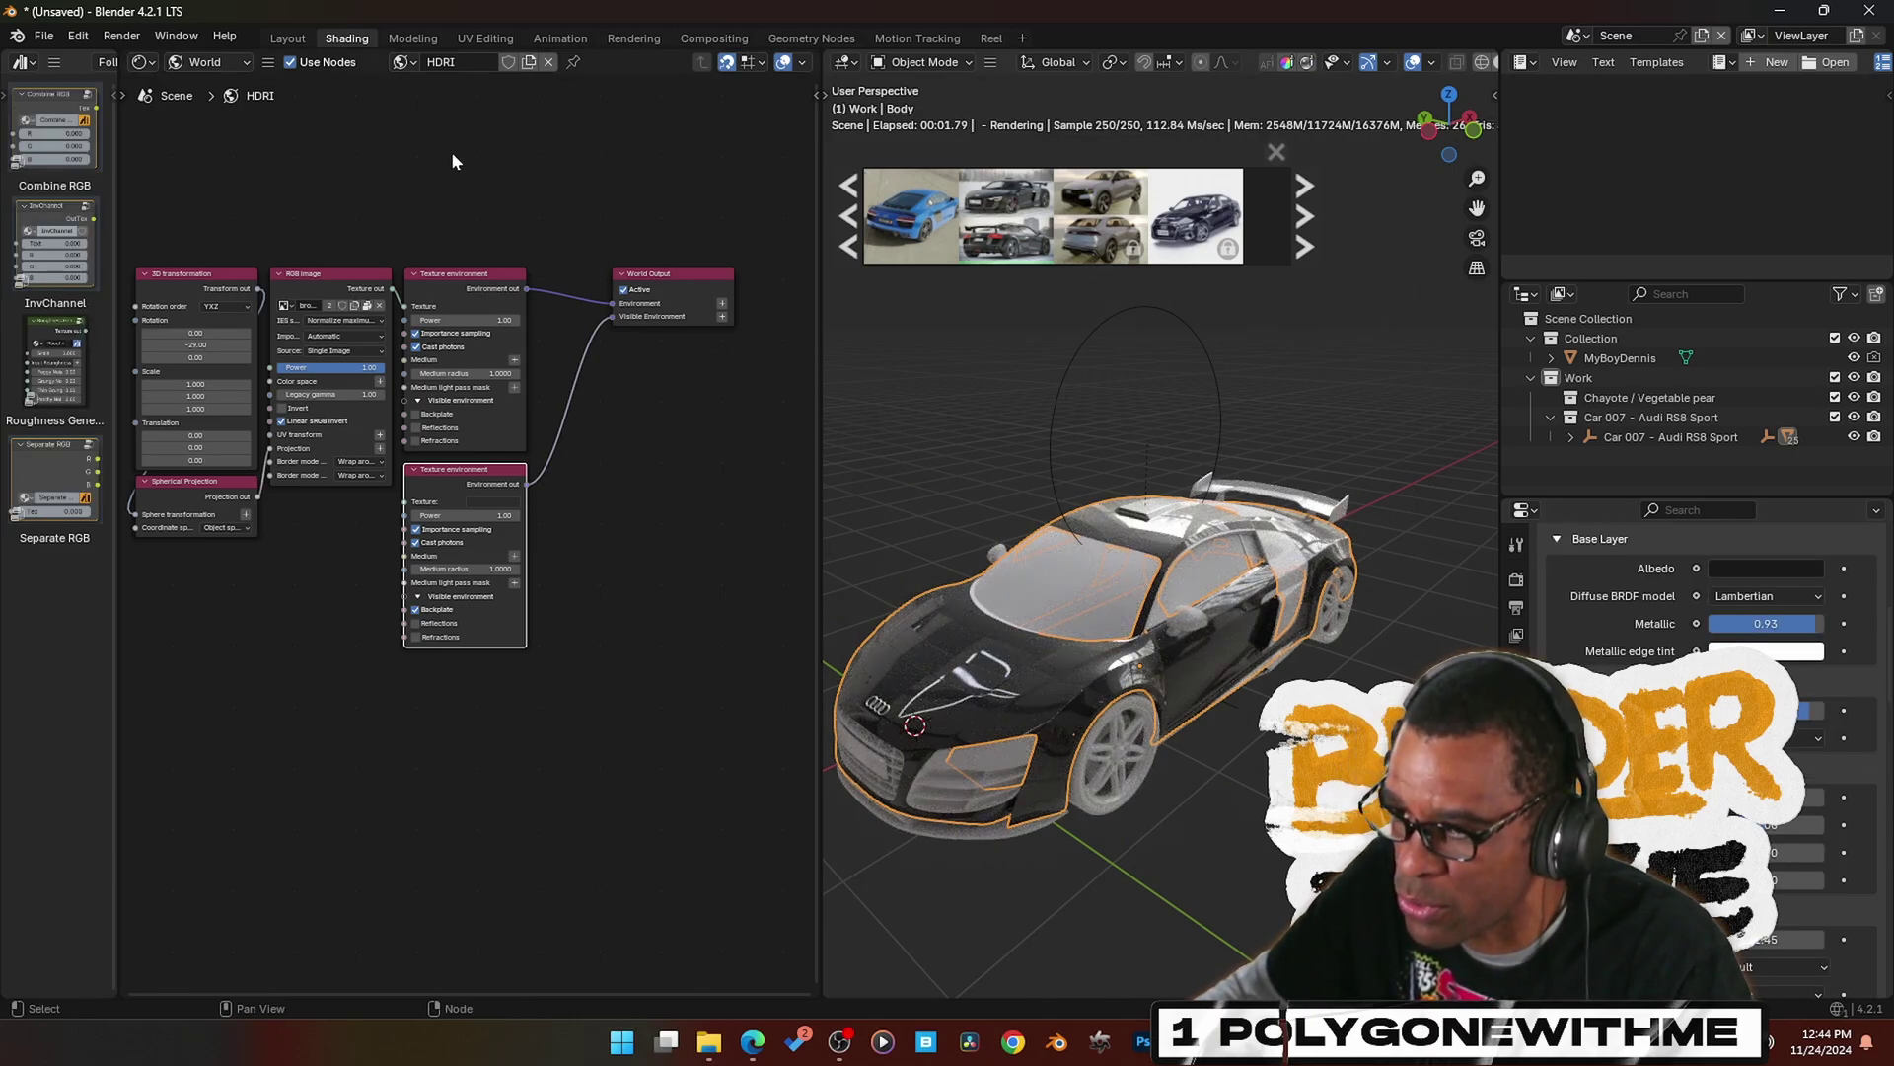
- Set the shader editor from World to Object shading and examine the converted Car-Paint.001 nodes and the car body
left_click(216, 62)
left_click(225, 113)
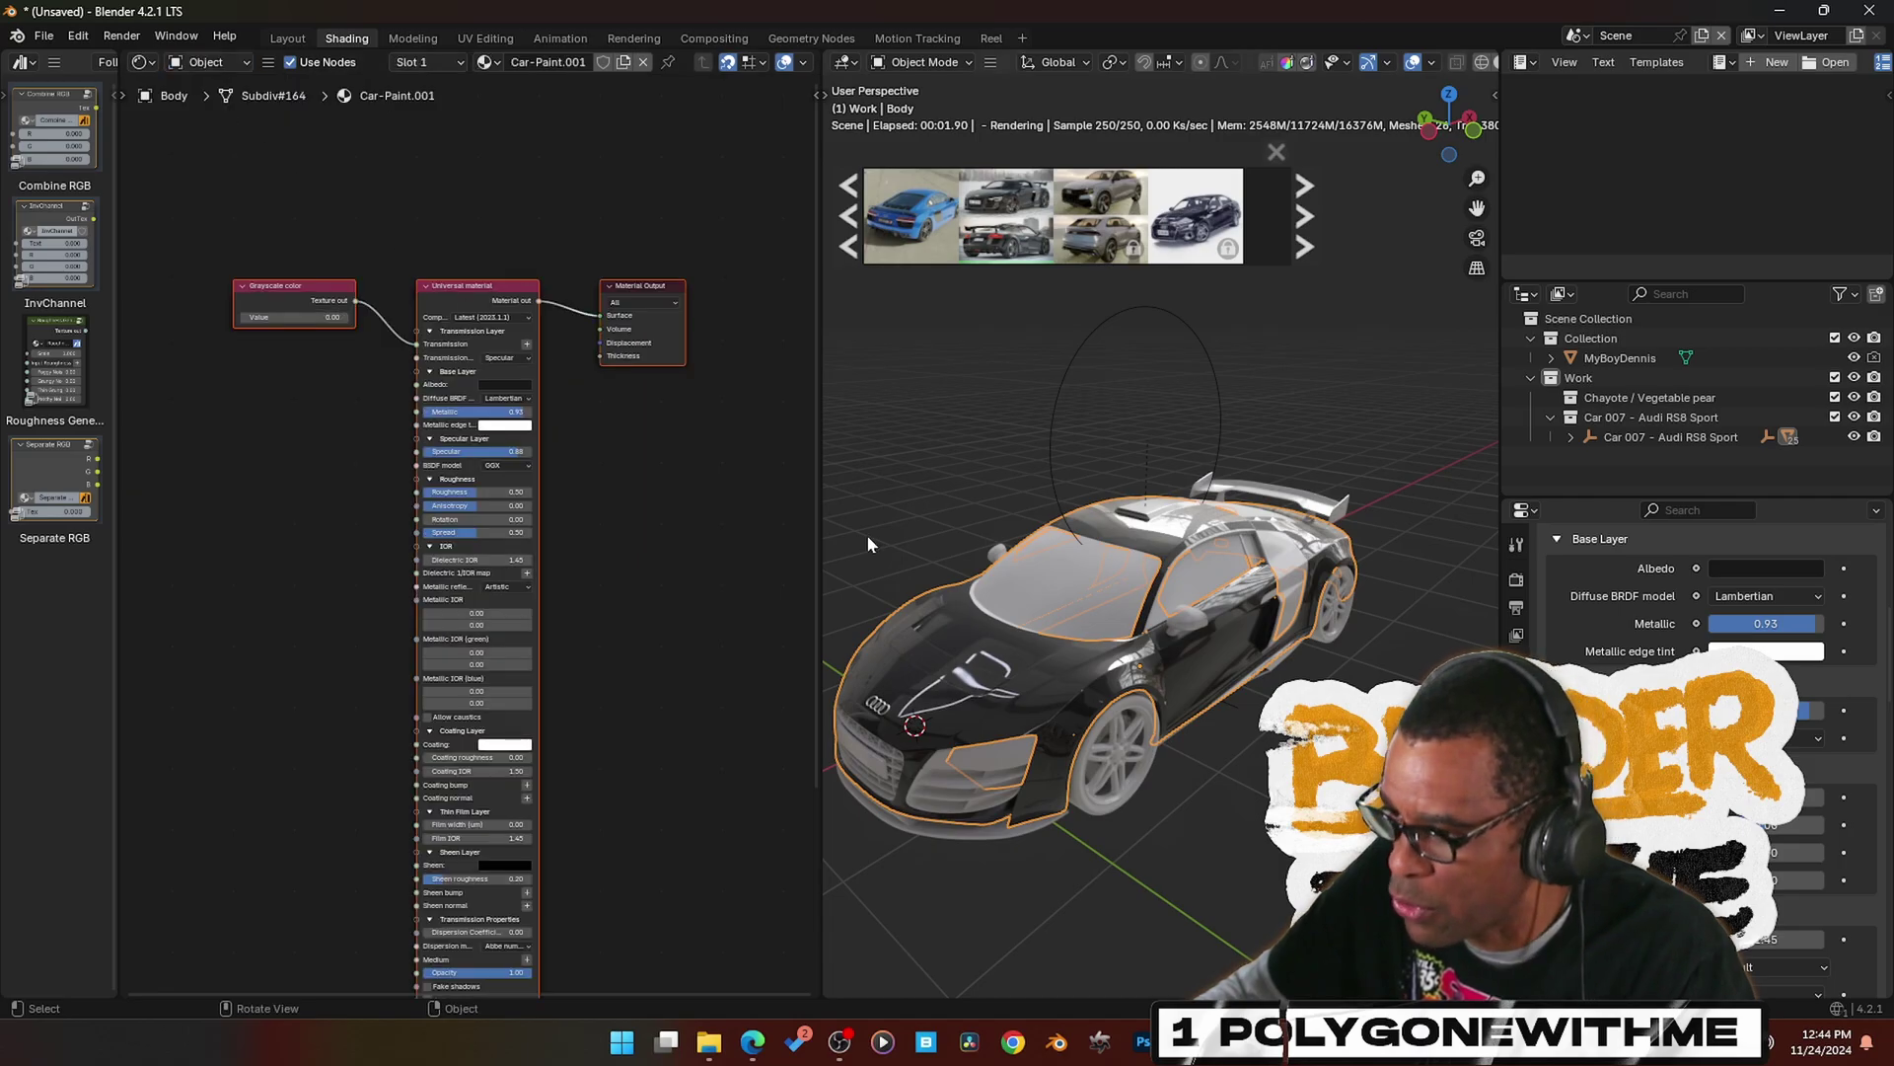
mouse_move(1119, 642)
middle_mouse_down()
mouse_move(1163, 676)
mouse_move(1232, 679)
mouse_move(1167, 713)
mouse_move(1243, 696)
middle_mouse_up()
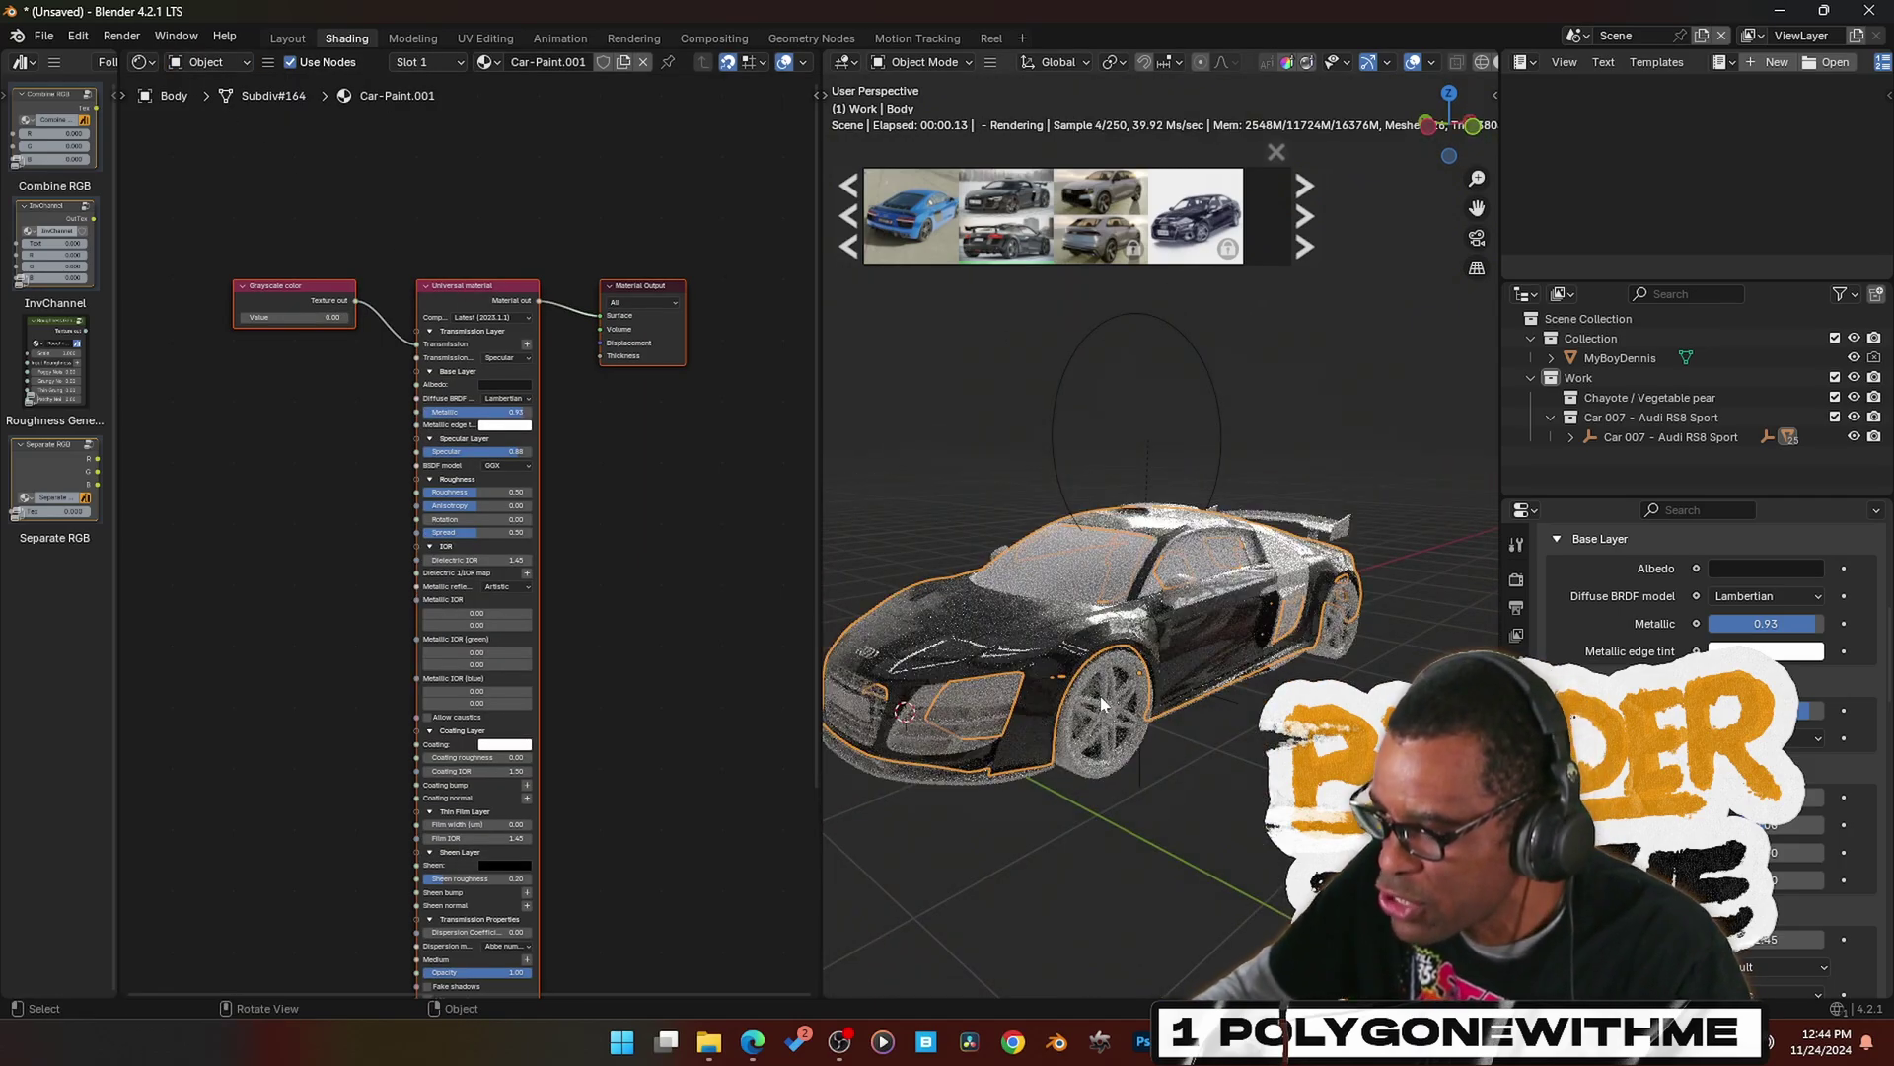
middle_click_drag(393, 505, 436, 487)
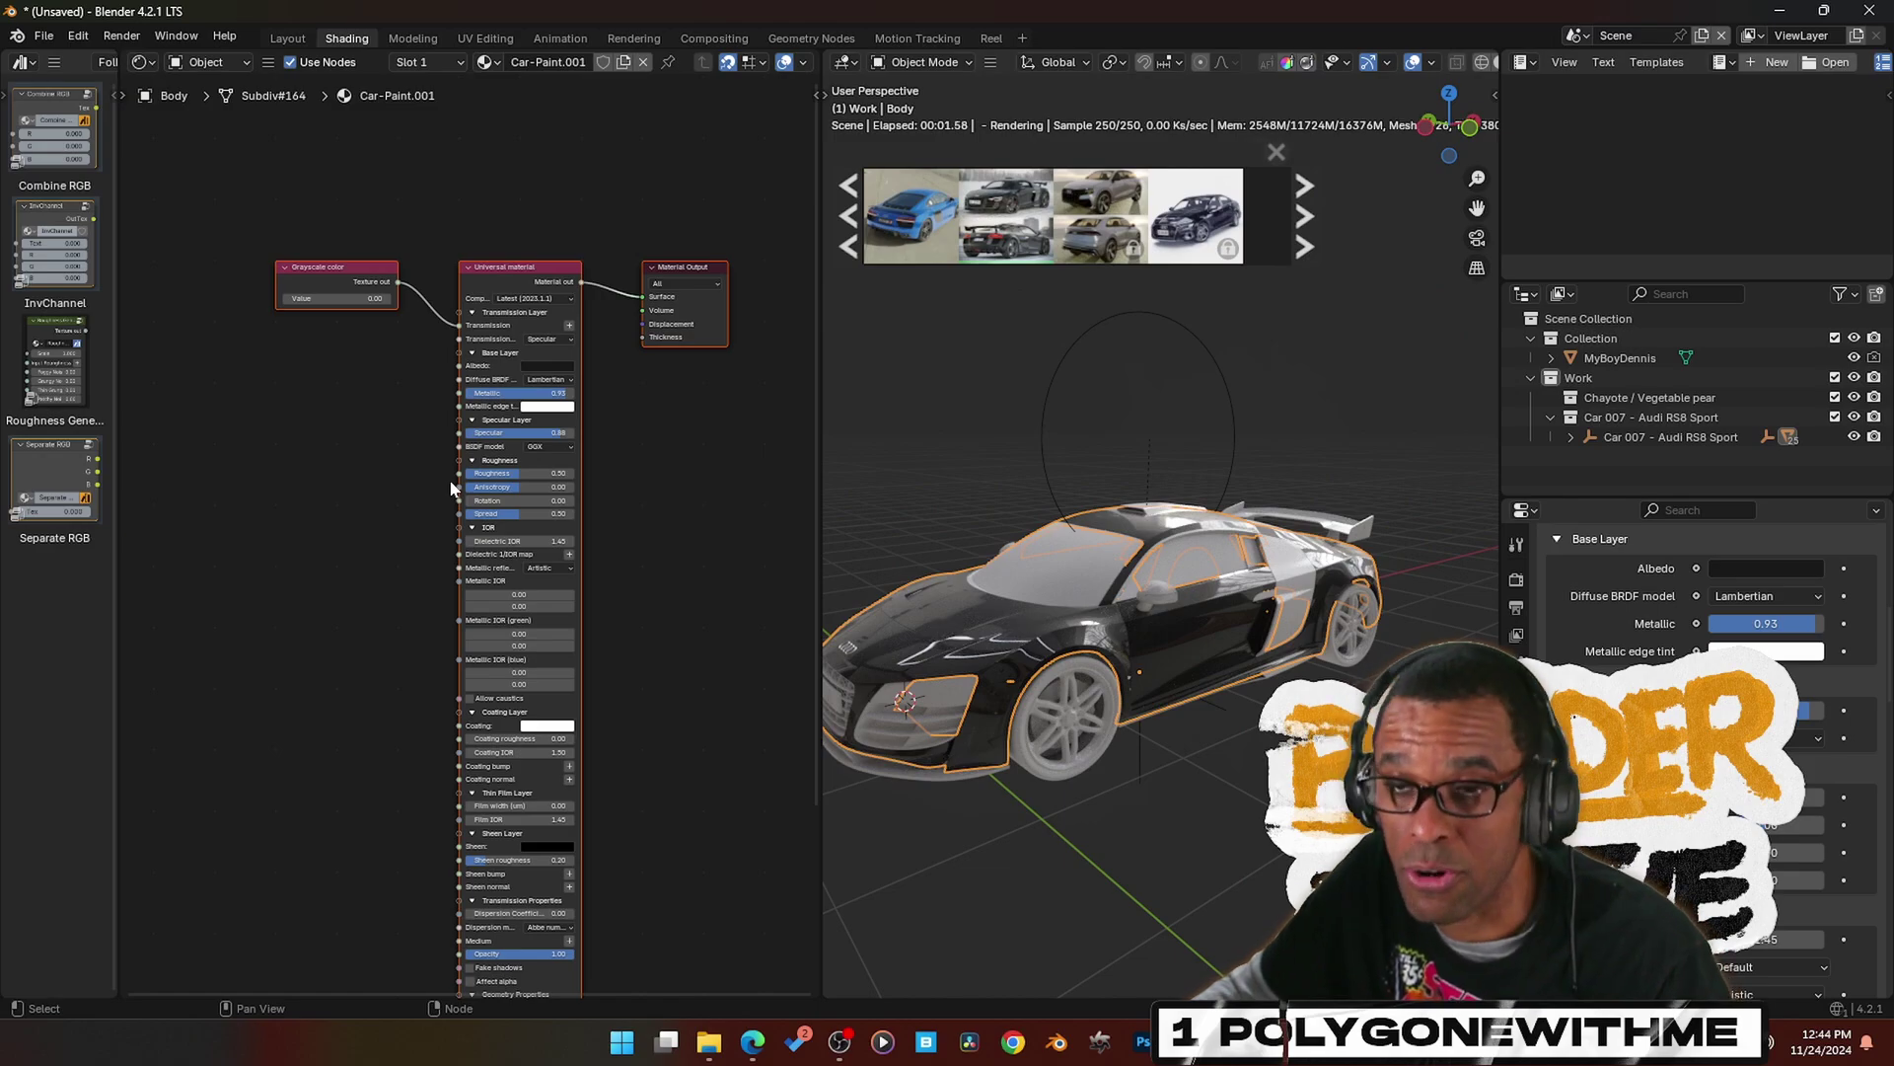
scroll(410, 501, "up", 3)
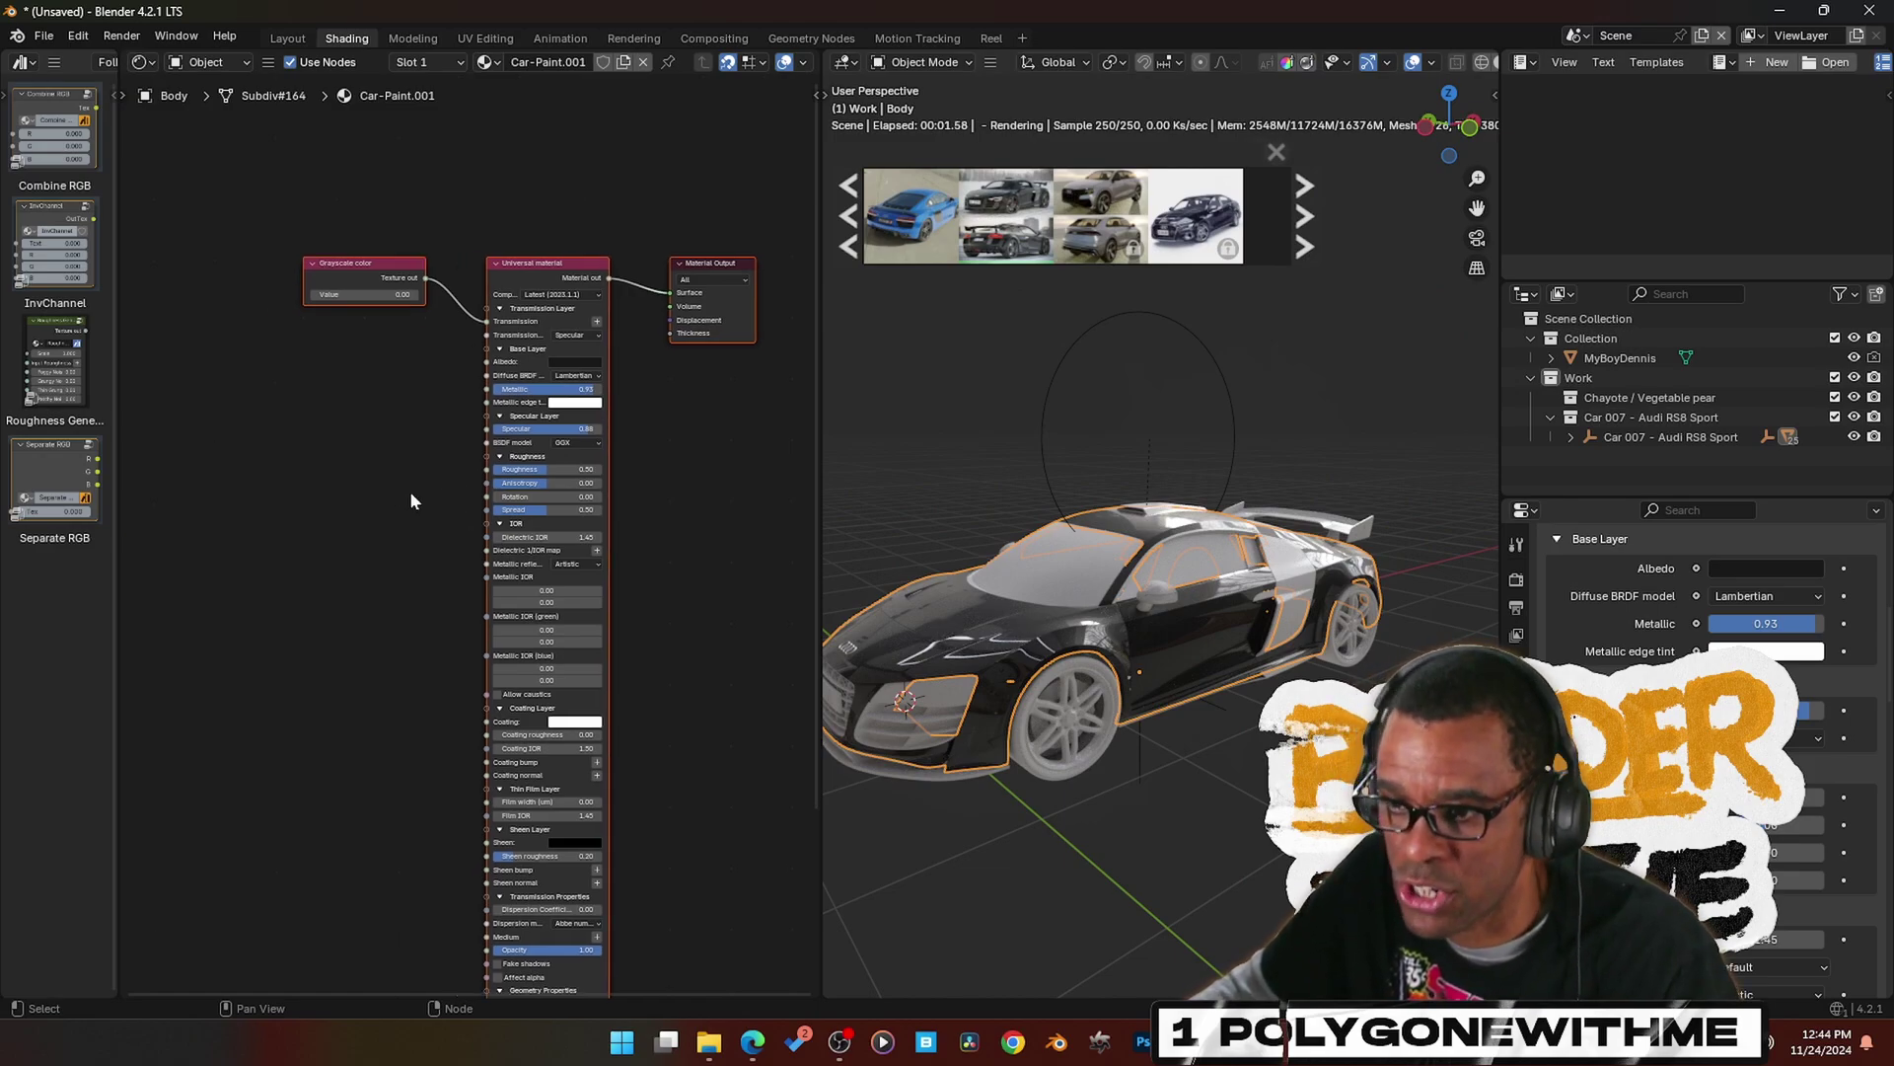
middle_click_drag(1212, 681, 938, 659)
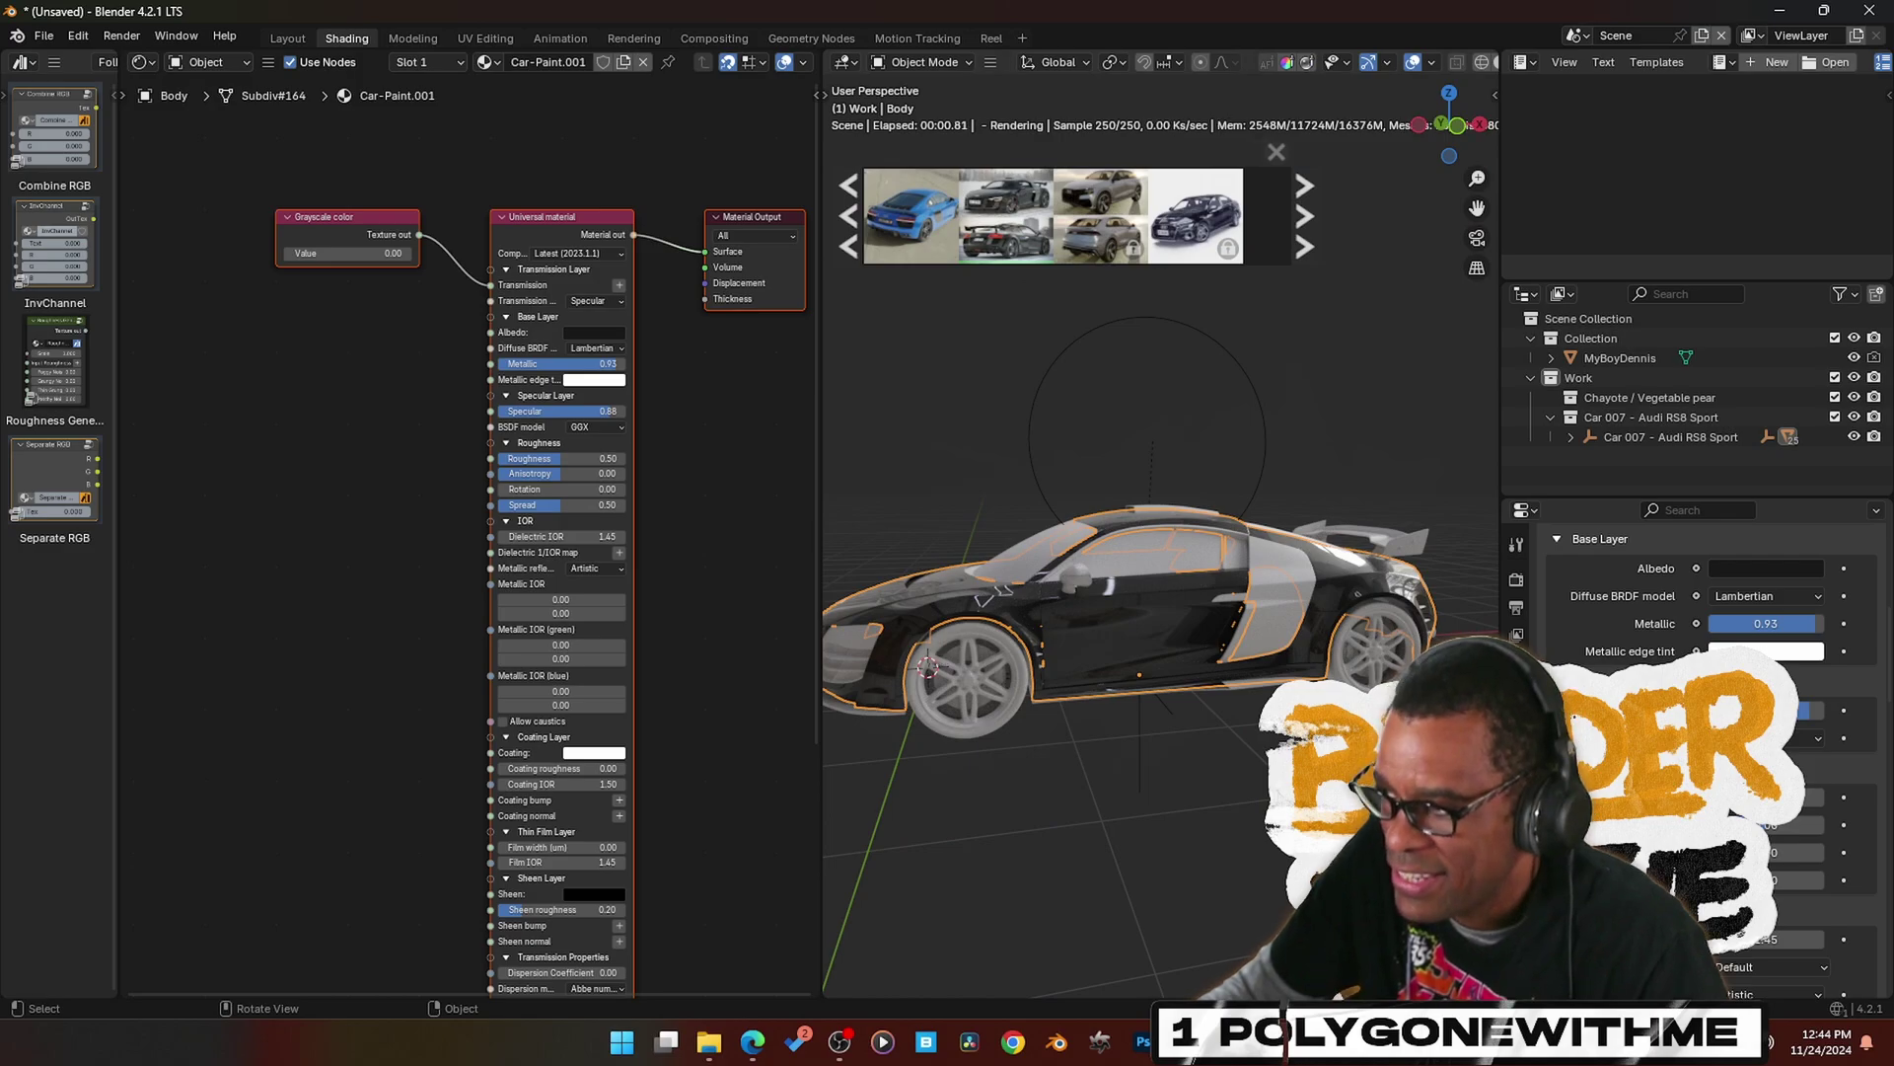
scroll(424, 486, "down", 2)
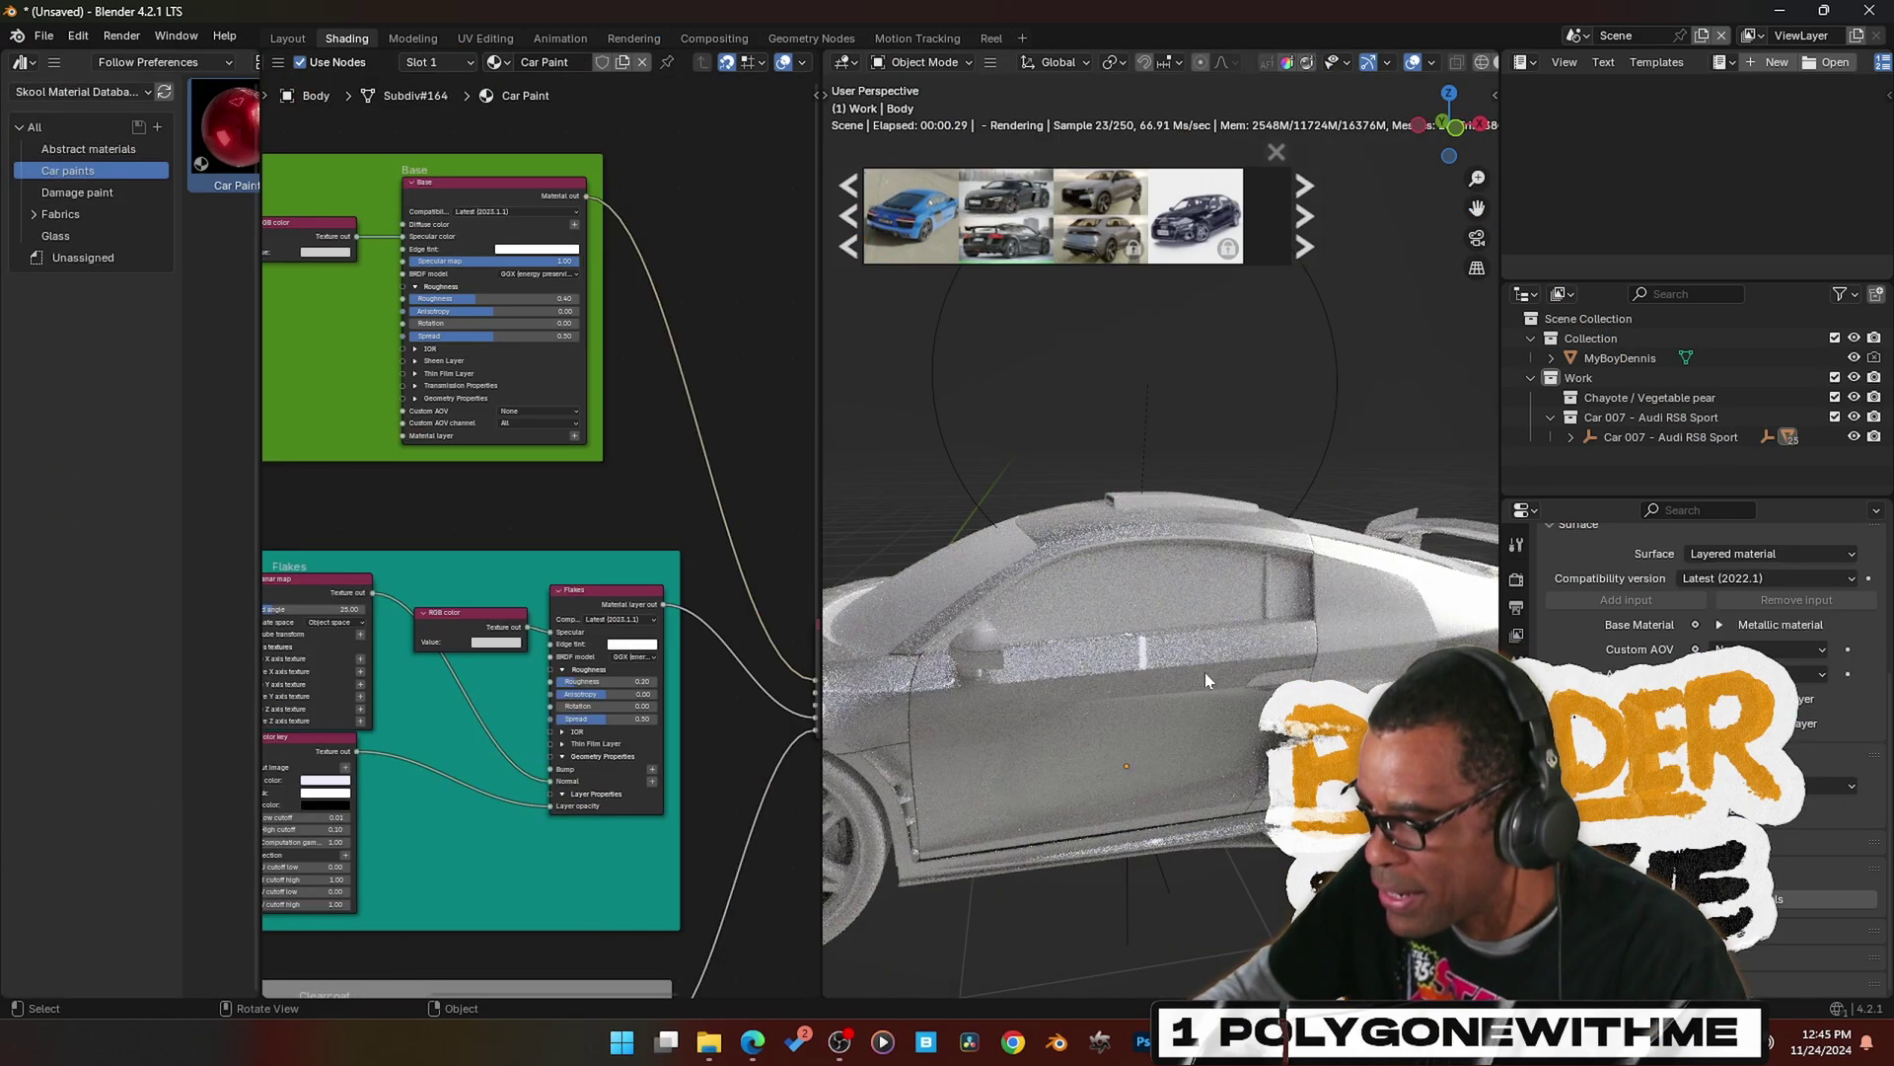
- Select the car's side kit and examine the Carbon-fiber node setup, including its base color image texture
left_click(1367, 614)
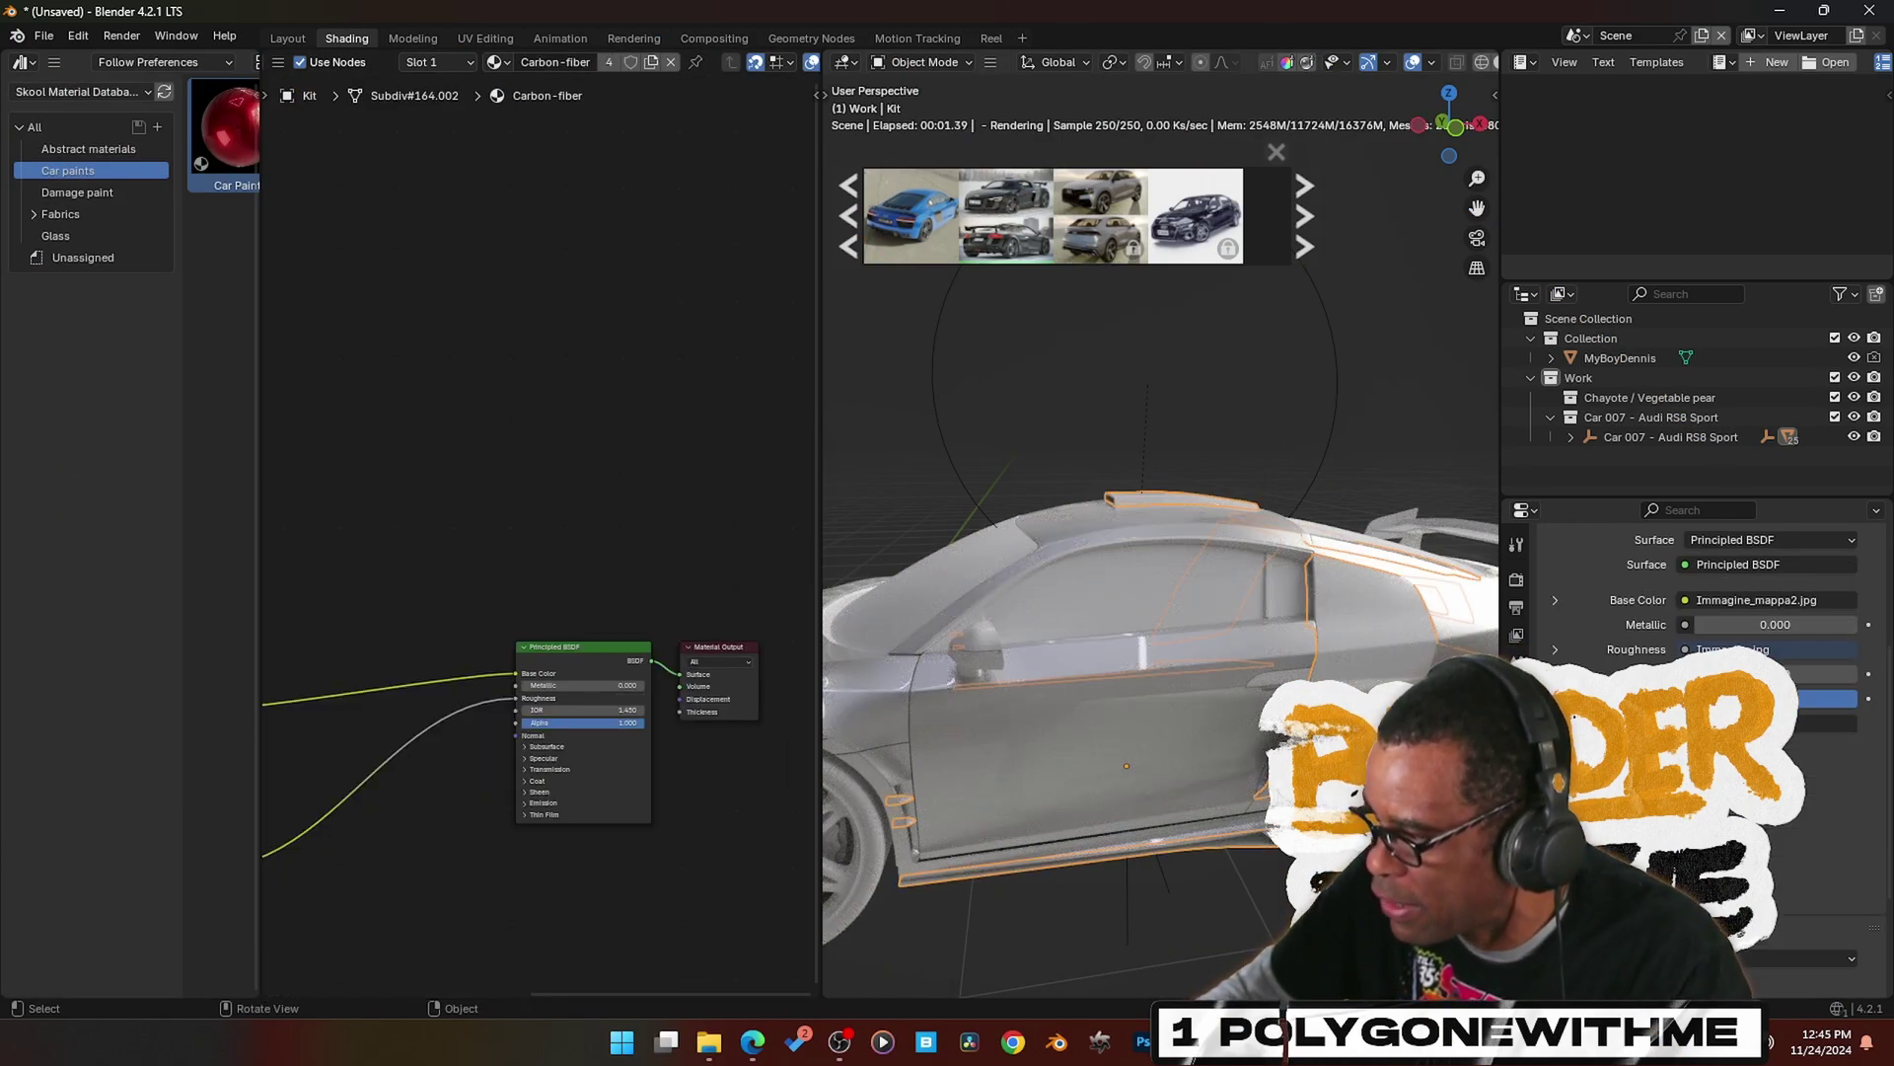
scroll(682, 498, "down", 5)
middle_click_drag(550, 490, 626, 444)
scroll(486, 448, "down", 1)
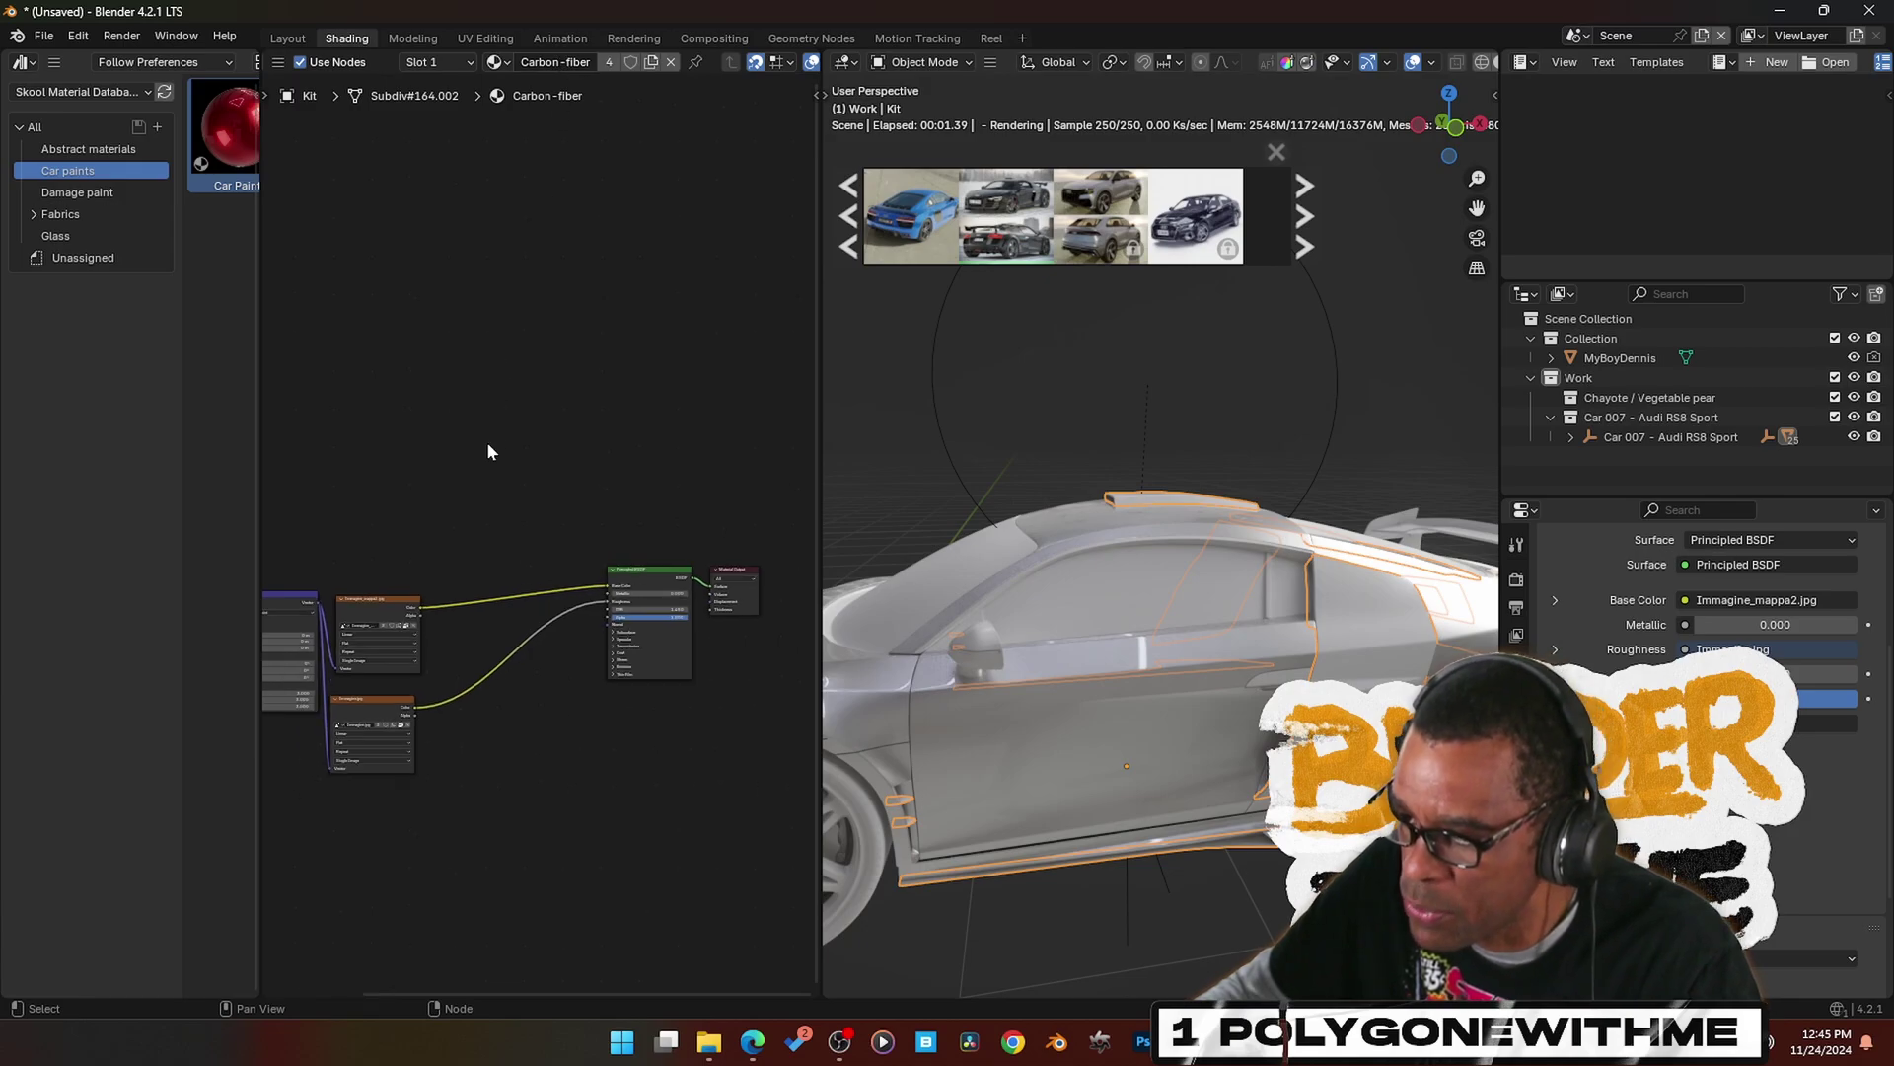
middle_click_drag(470, 497, 590, 354)
scroll(611, 464, "up", 3)
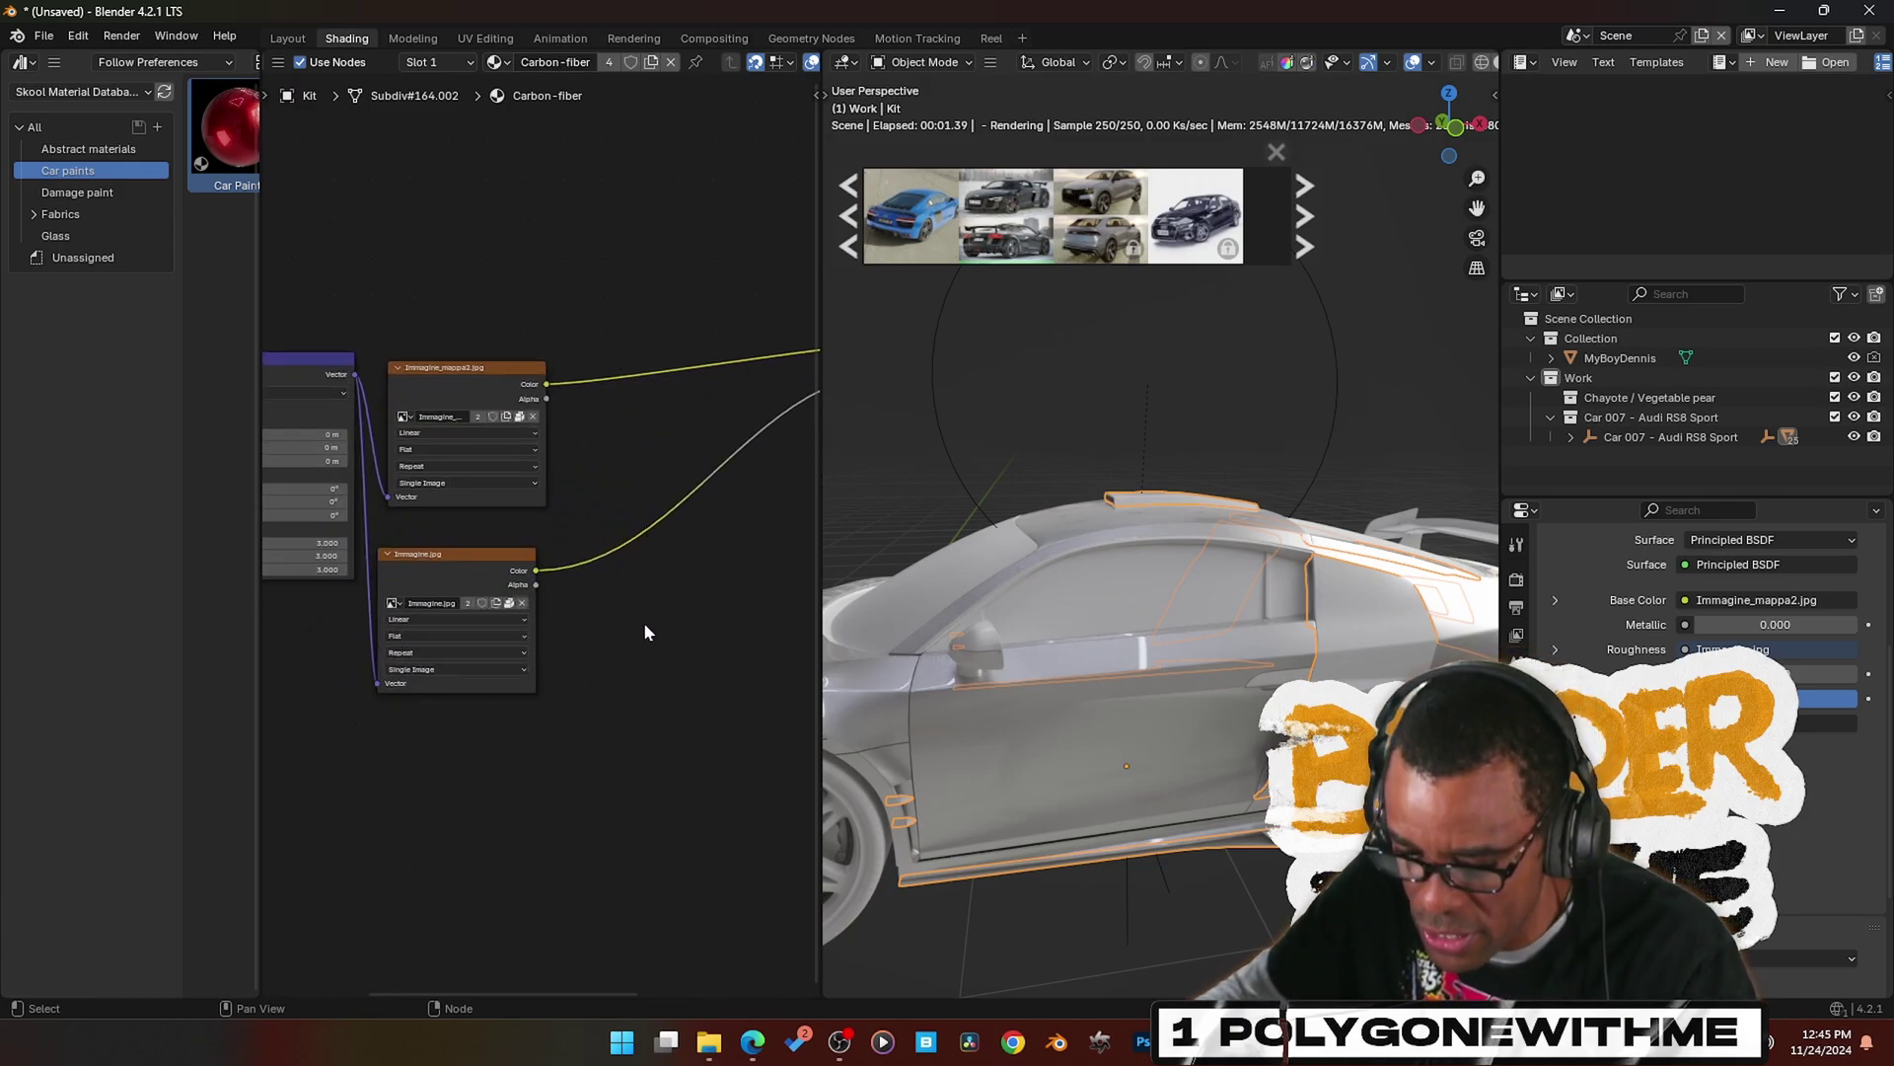
middle_click_drag(647, 631, 597, 632)
key("ctrl+space")
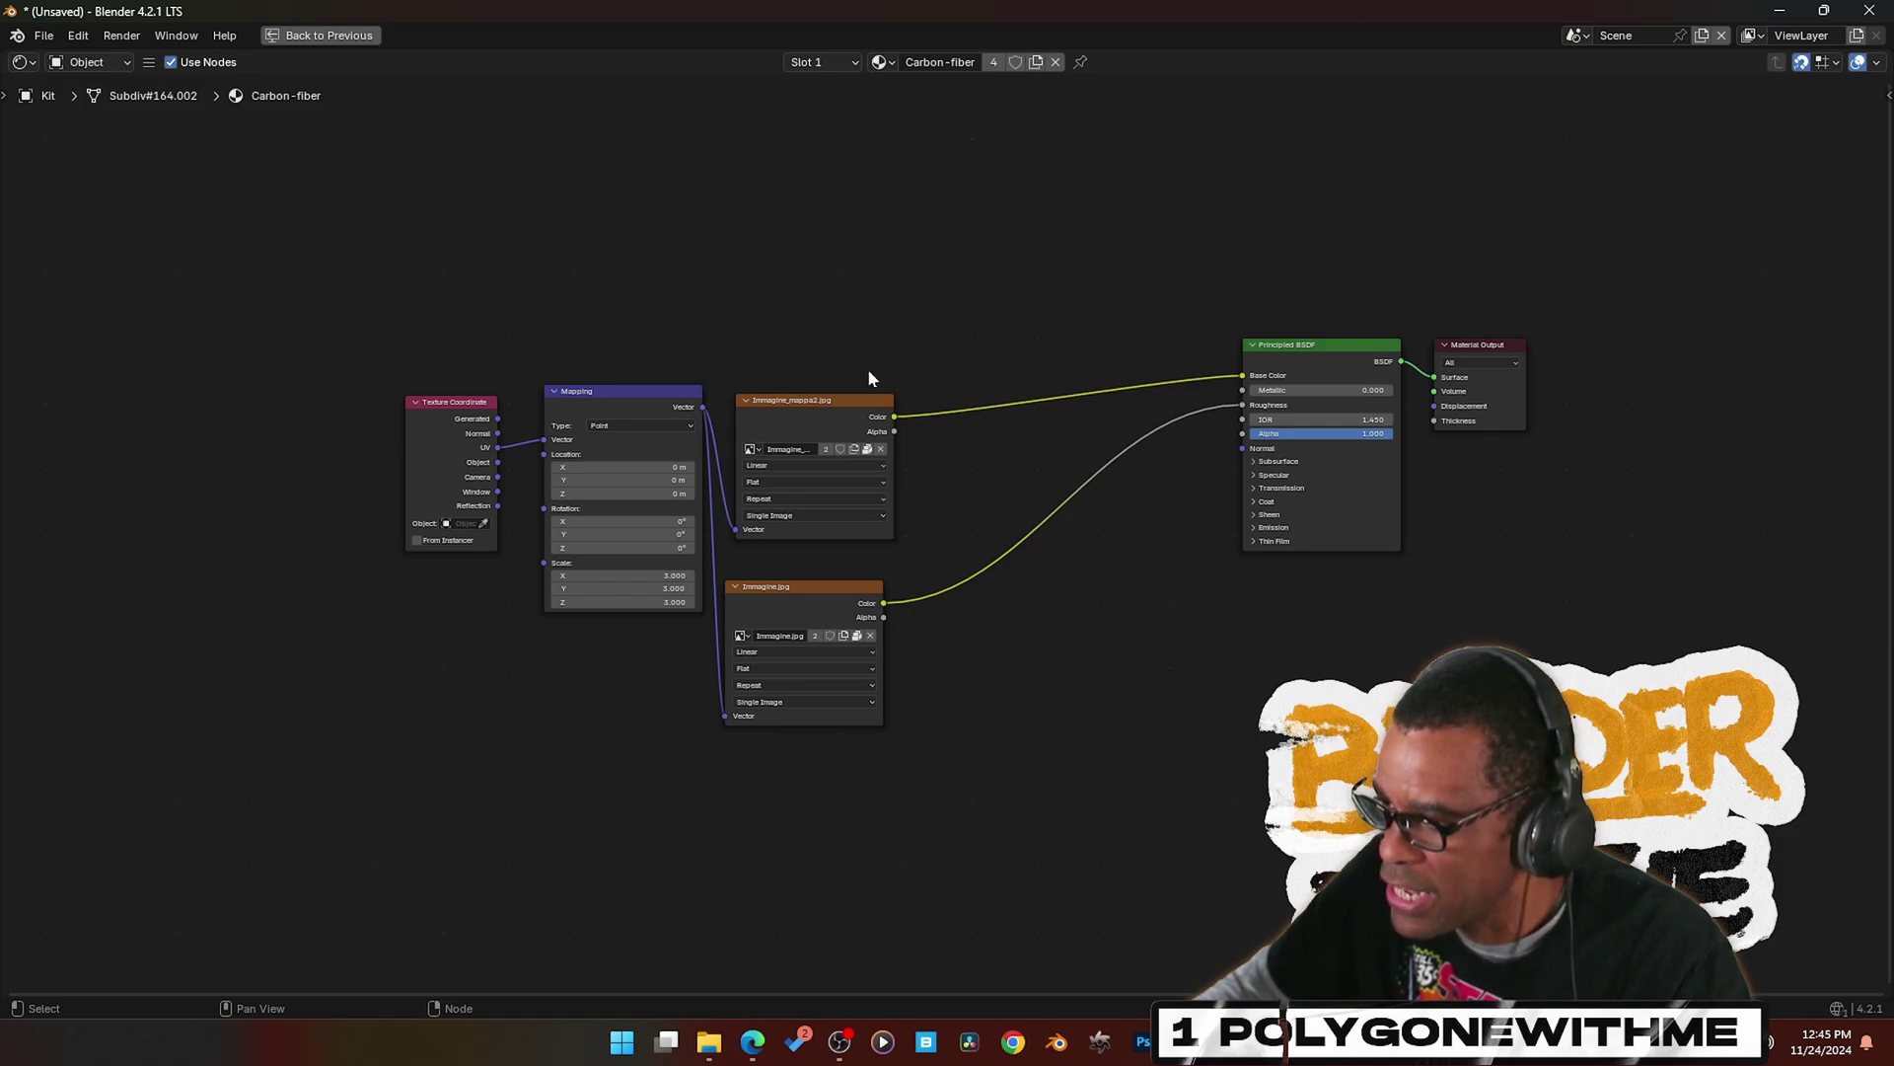
left_click(837, 399)
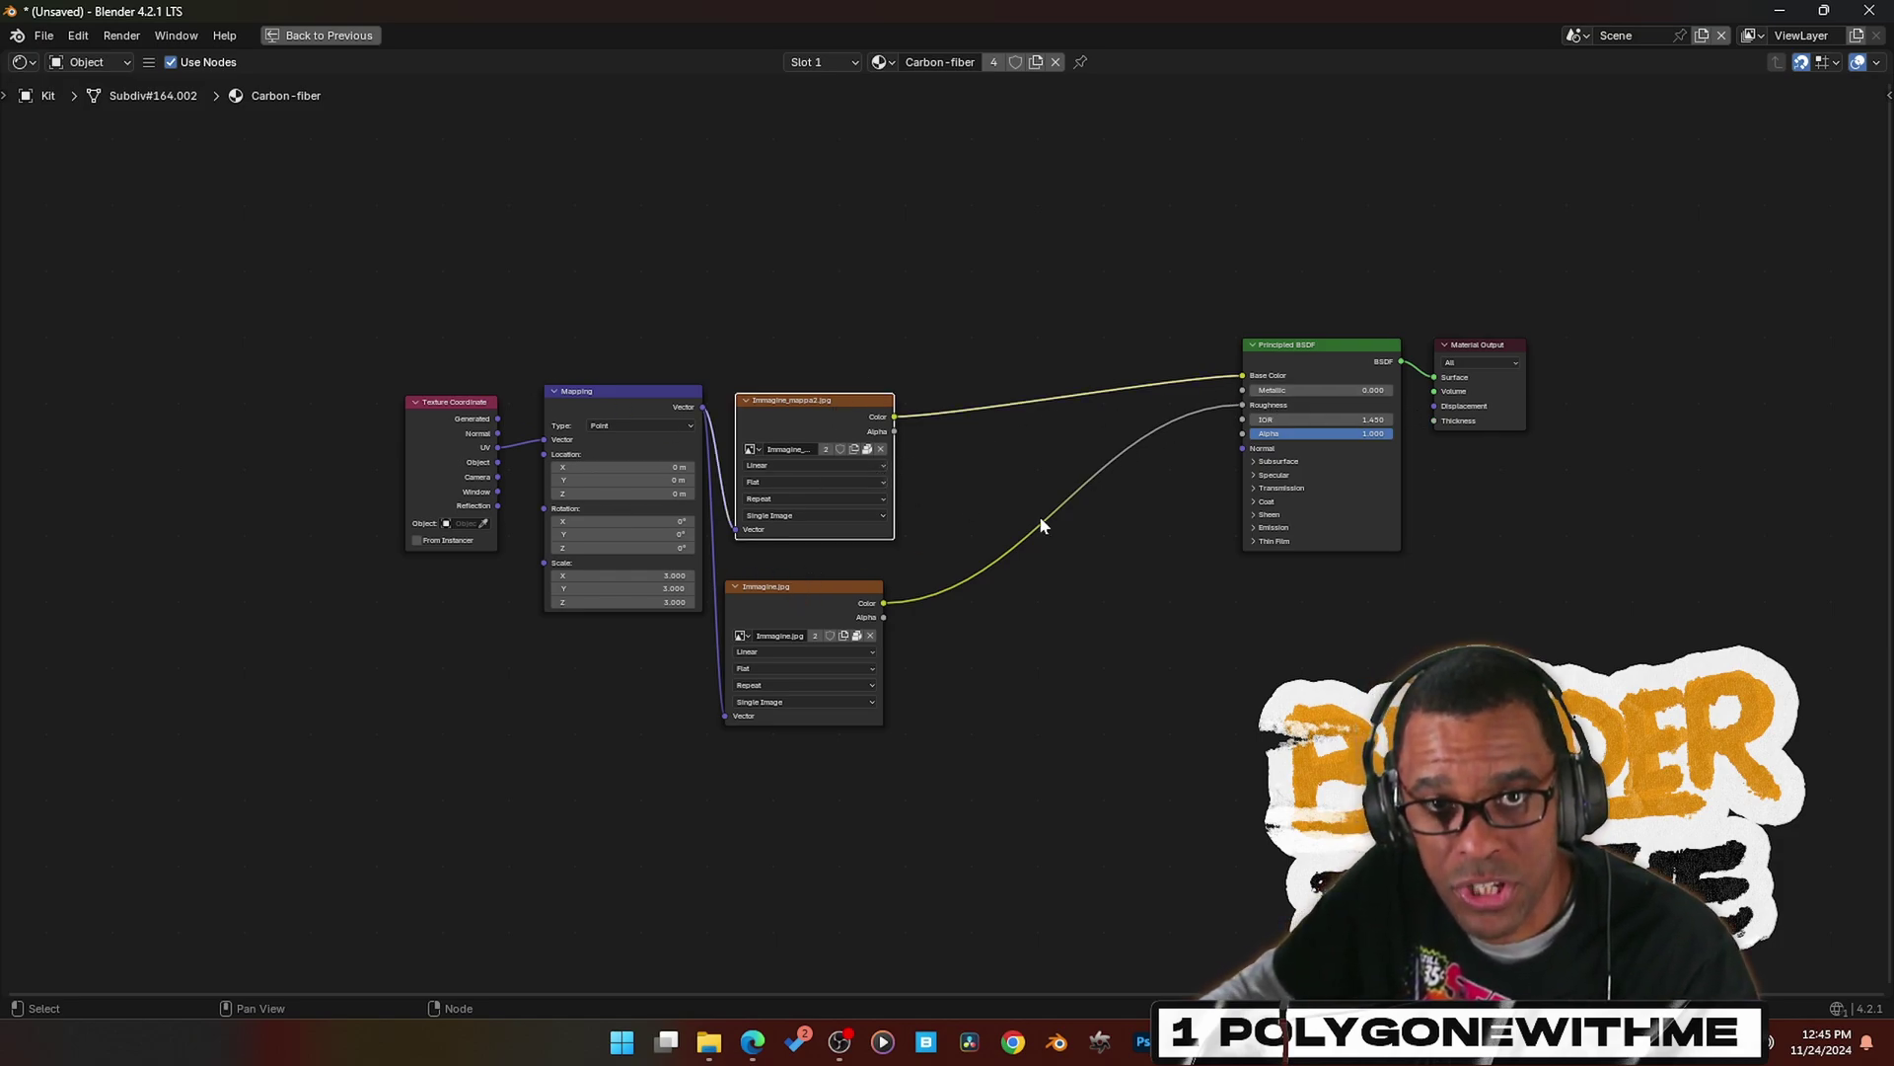
key("ctrl+space")
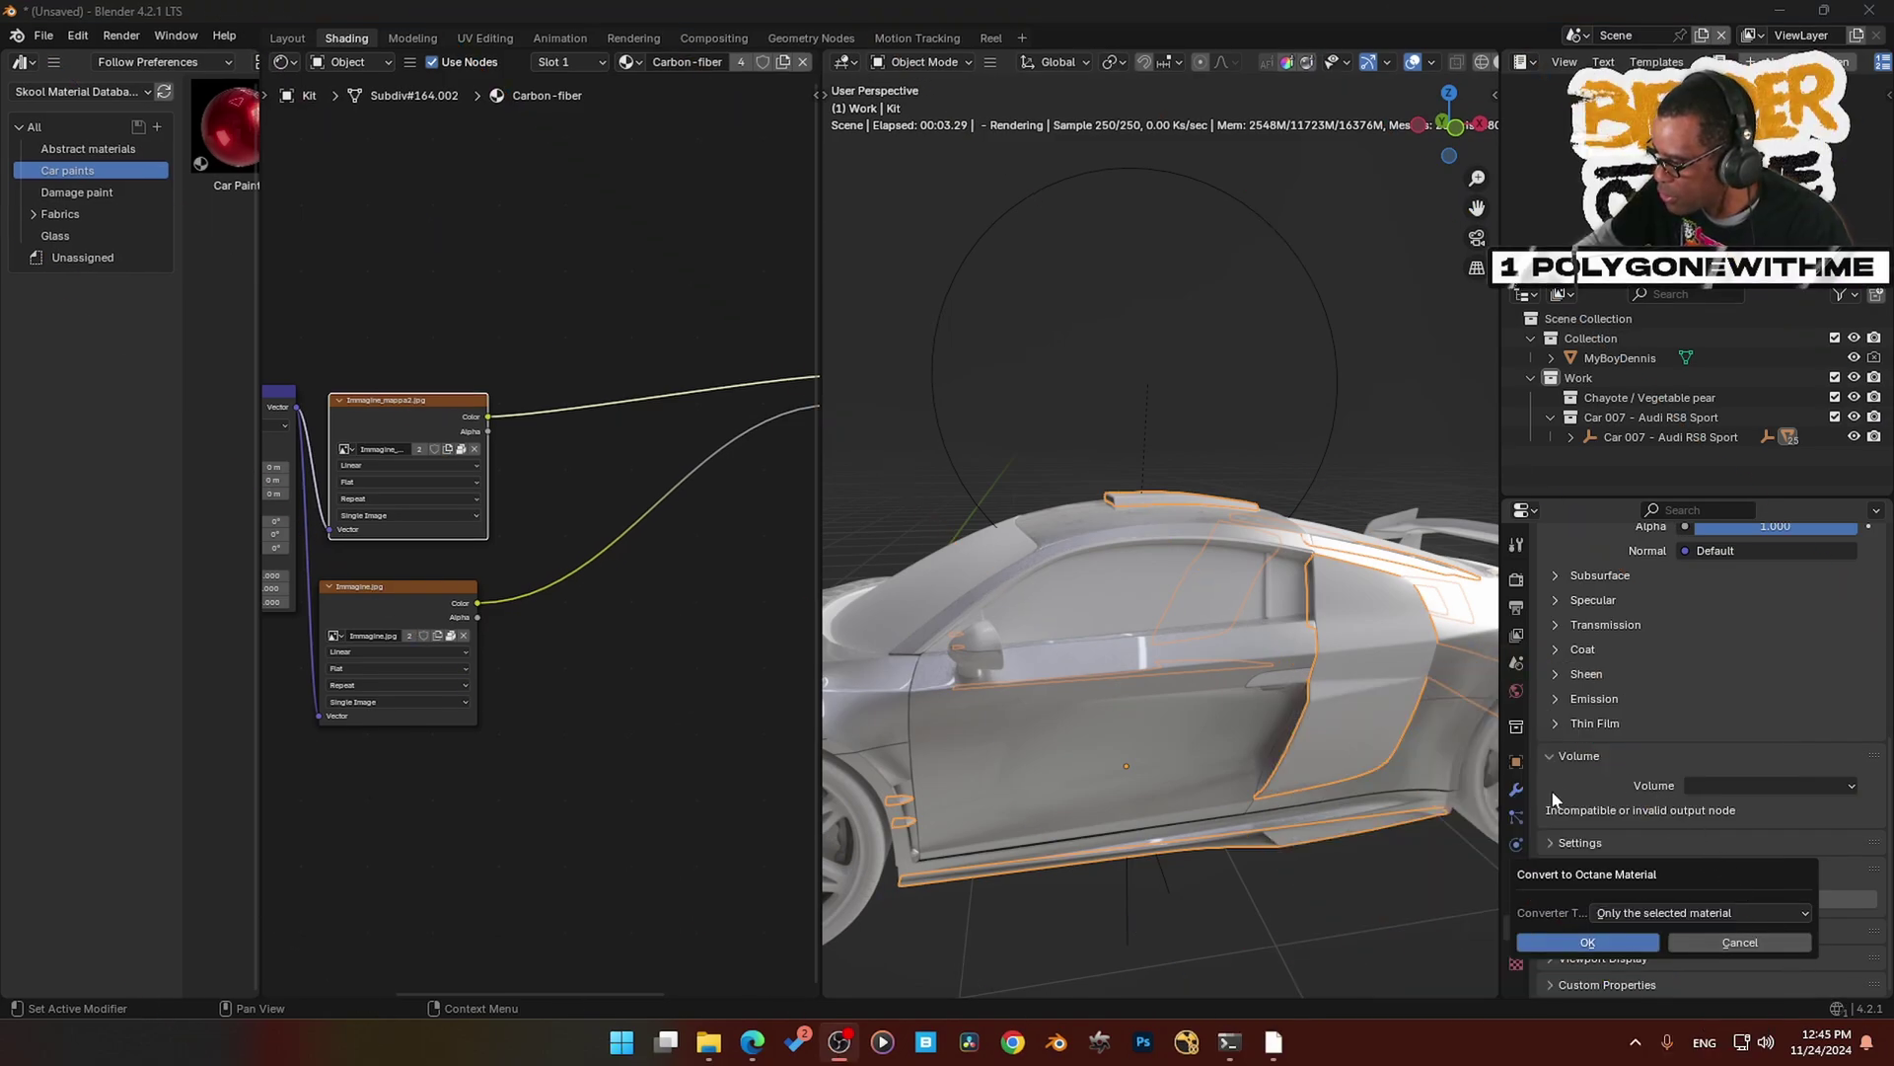
- Convert the side kit's Carbon-fiber material to Octane with the "Only the selected material" option
left_click(1555, 797)
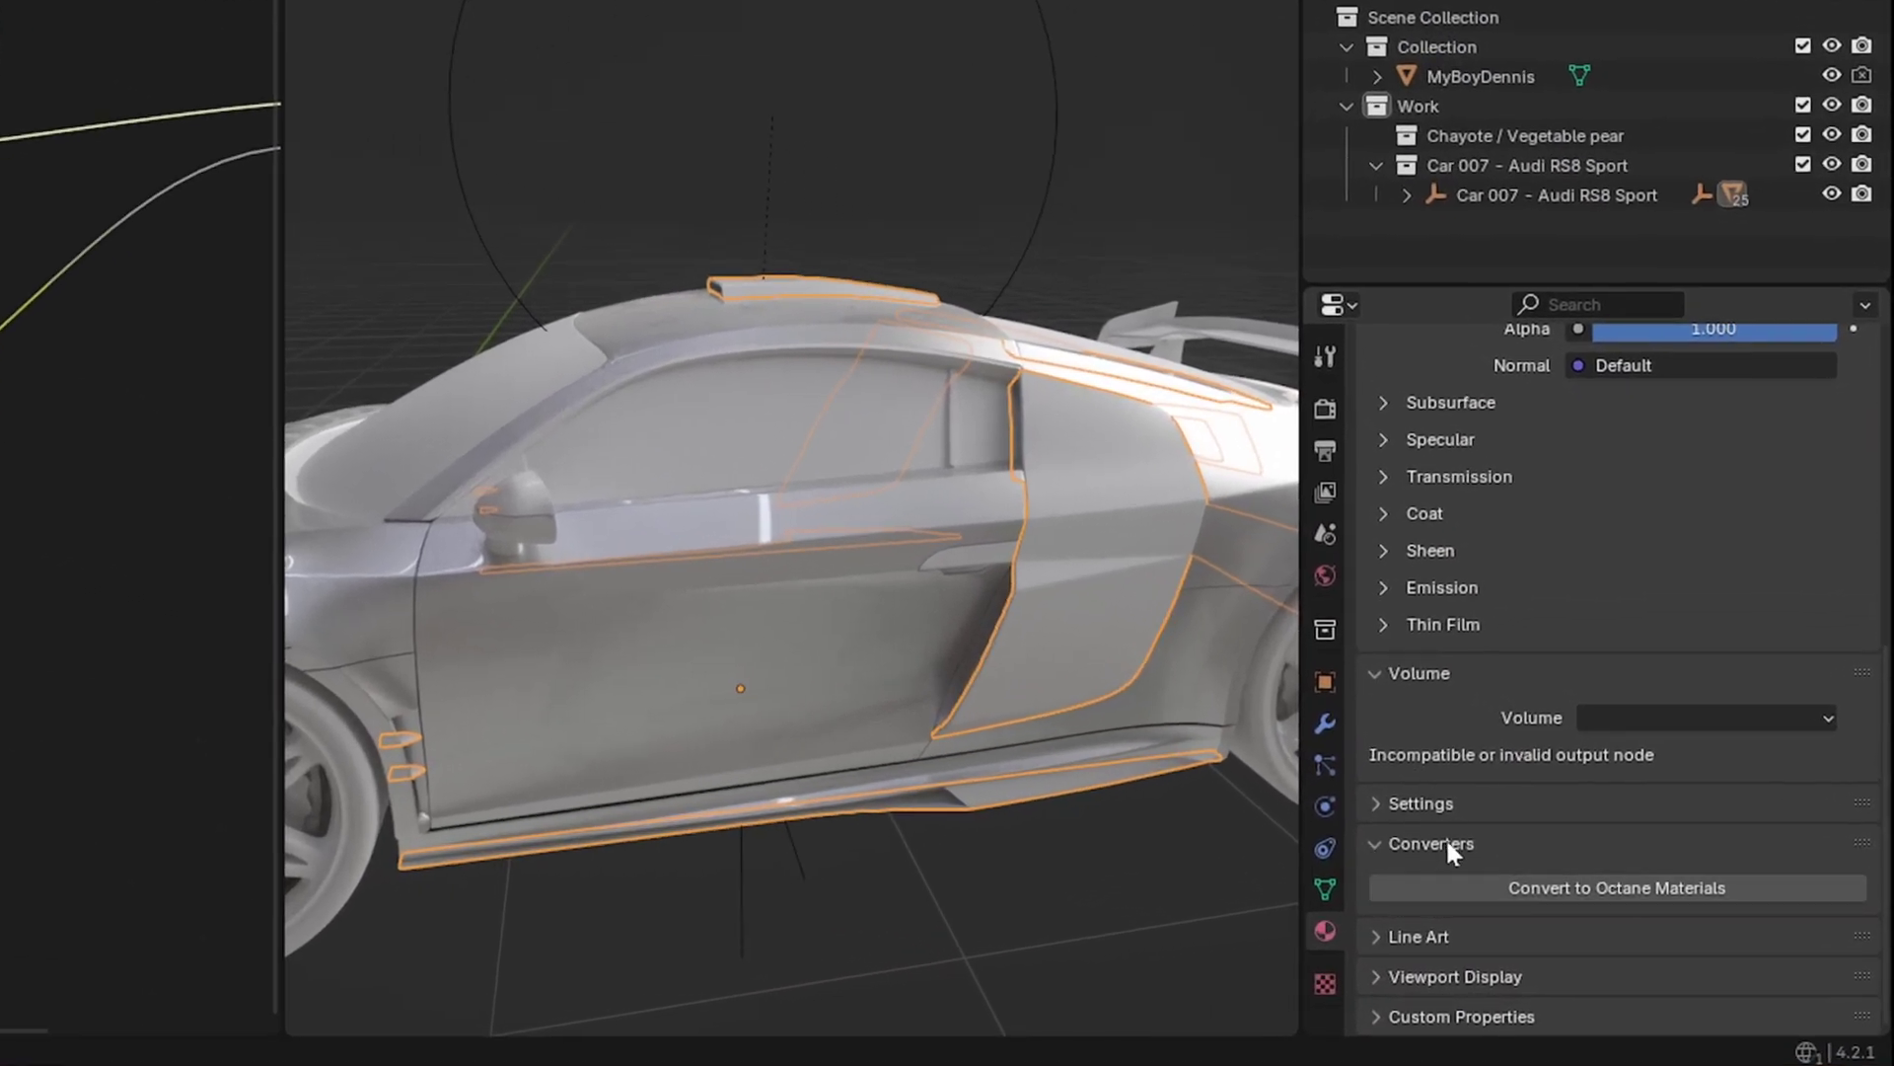
left_click(1471, 887)
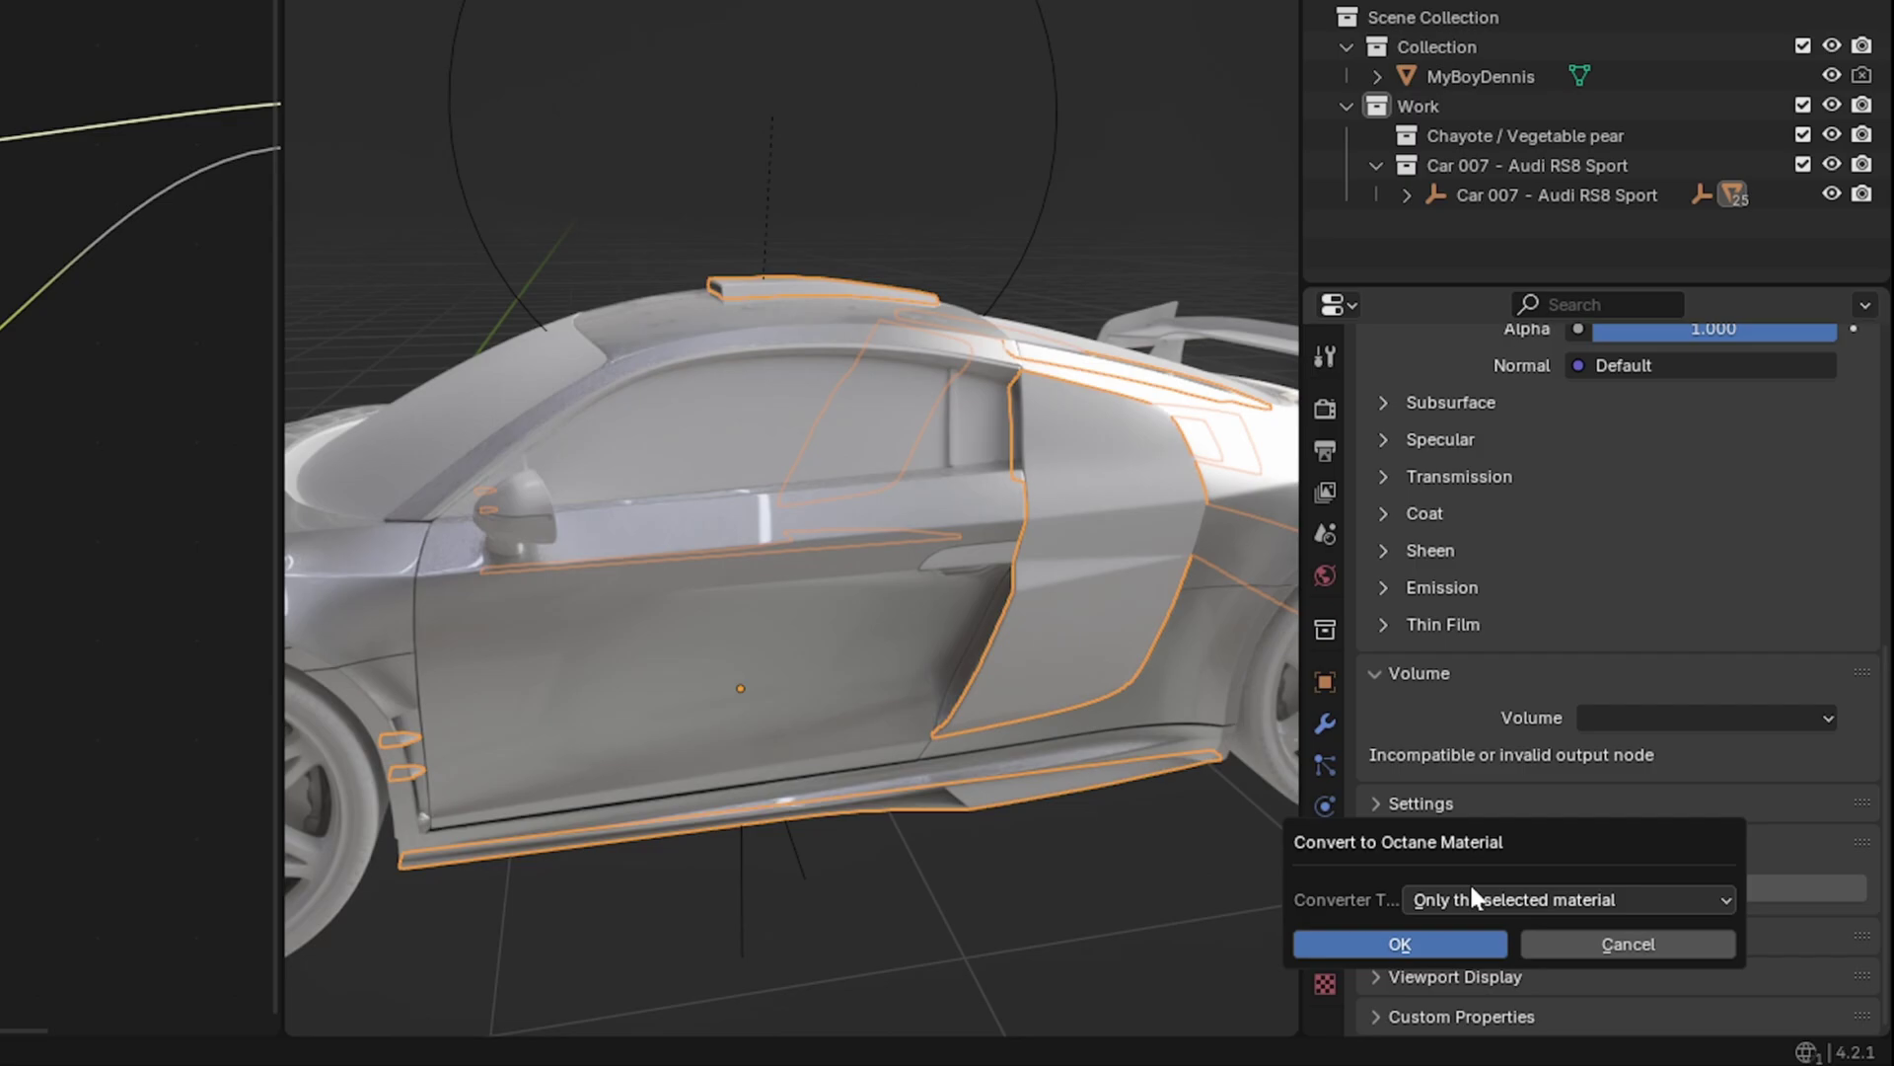
left_click(1435, 945)
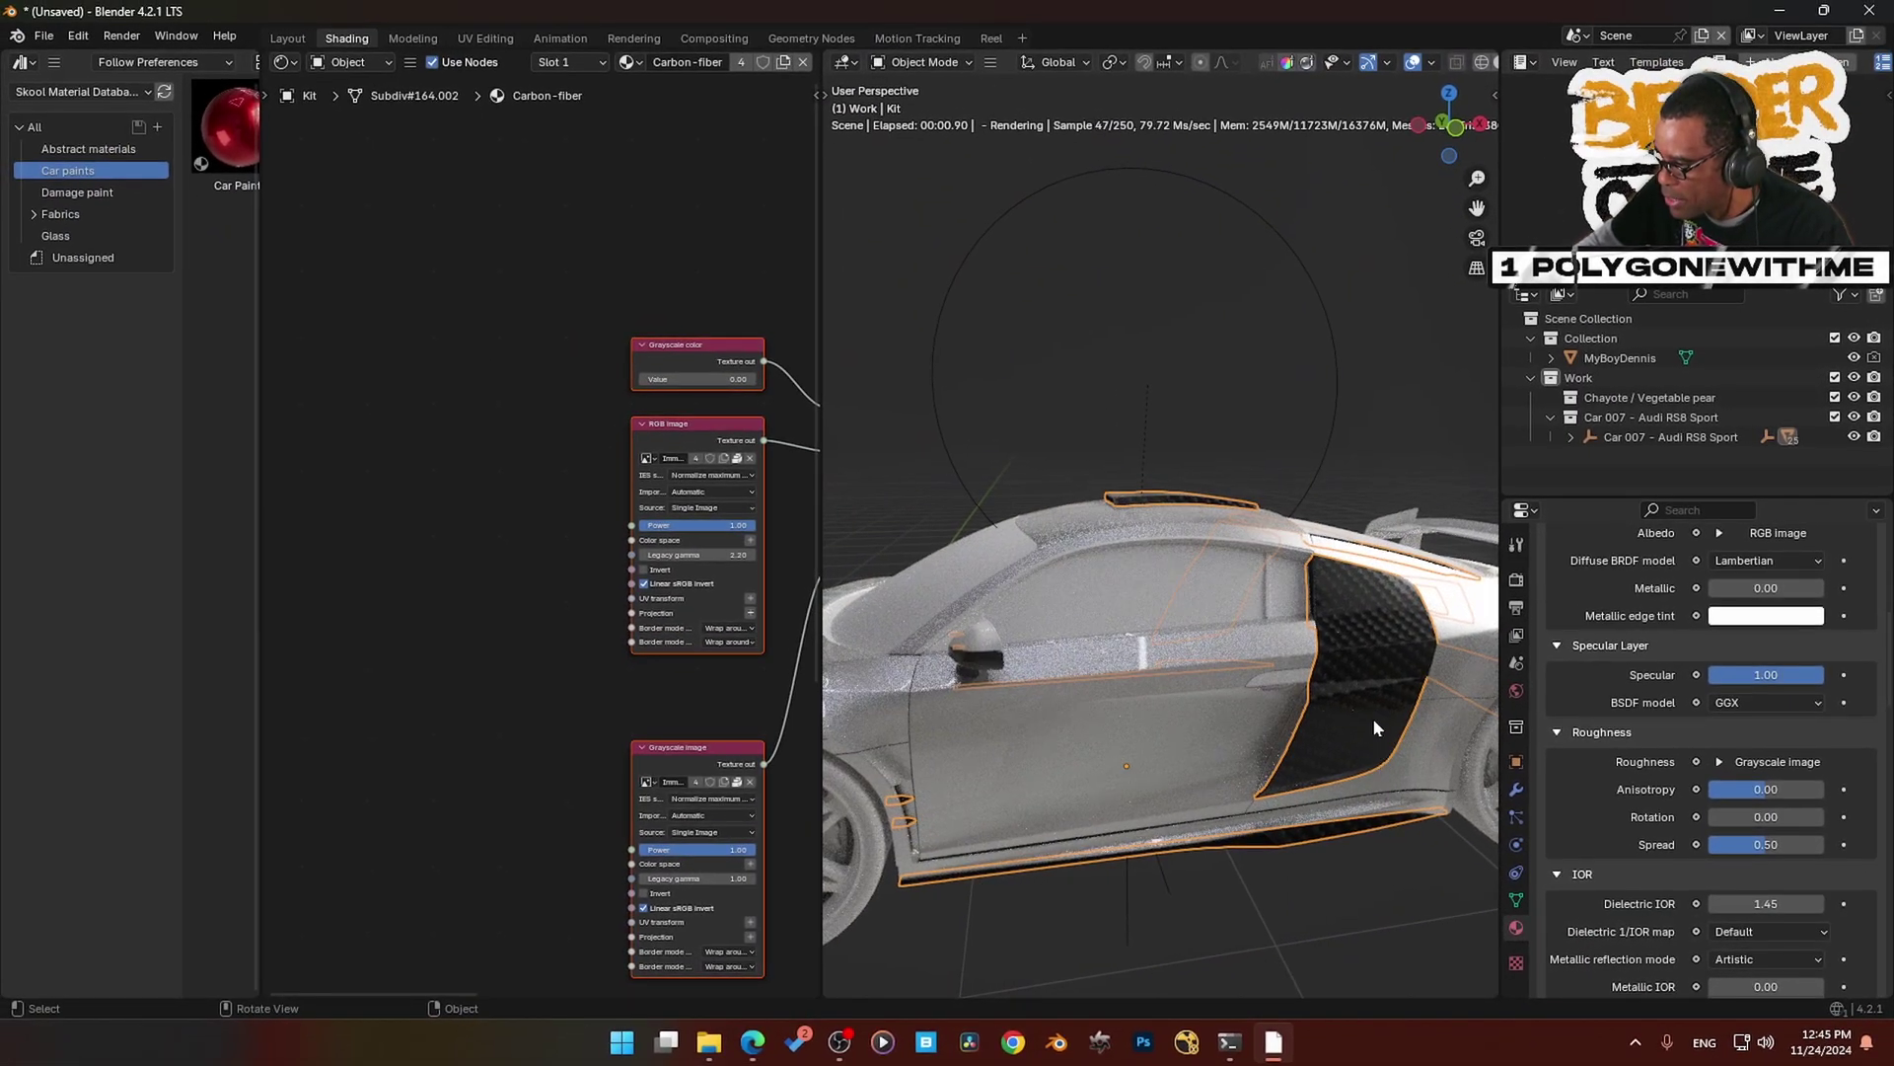
- Add a 3D transformation node to the carbon-fiber RGB image's UV transform and move it clear of the image nodes
scroll(1371, 721, "up", 3)
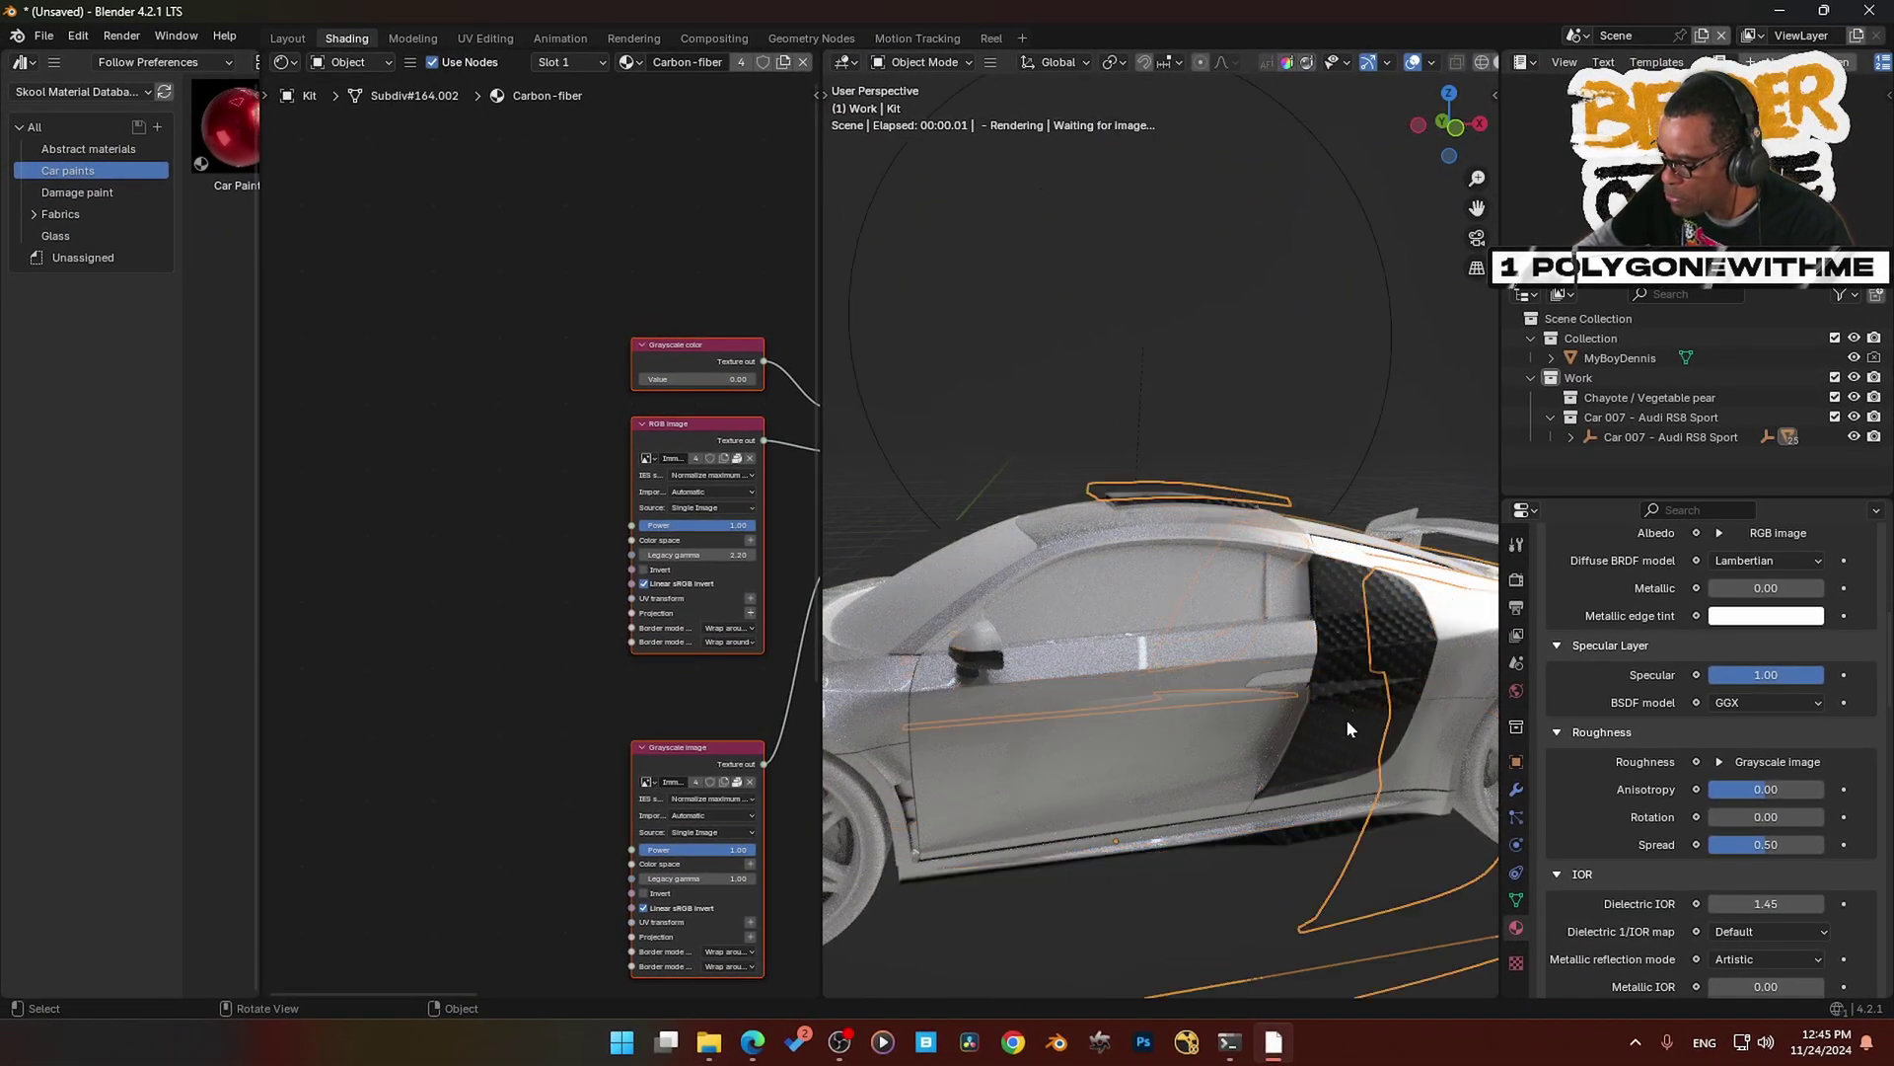
scroll(1360, 745, "down", 4)
middle_click_drag(1359, 745, 1192, 673, "shift")
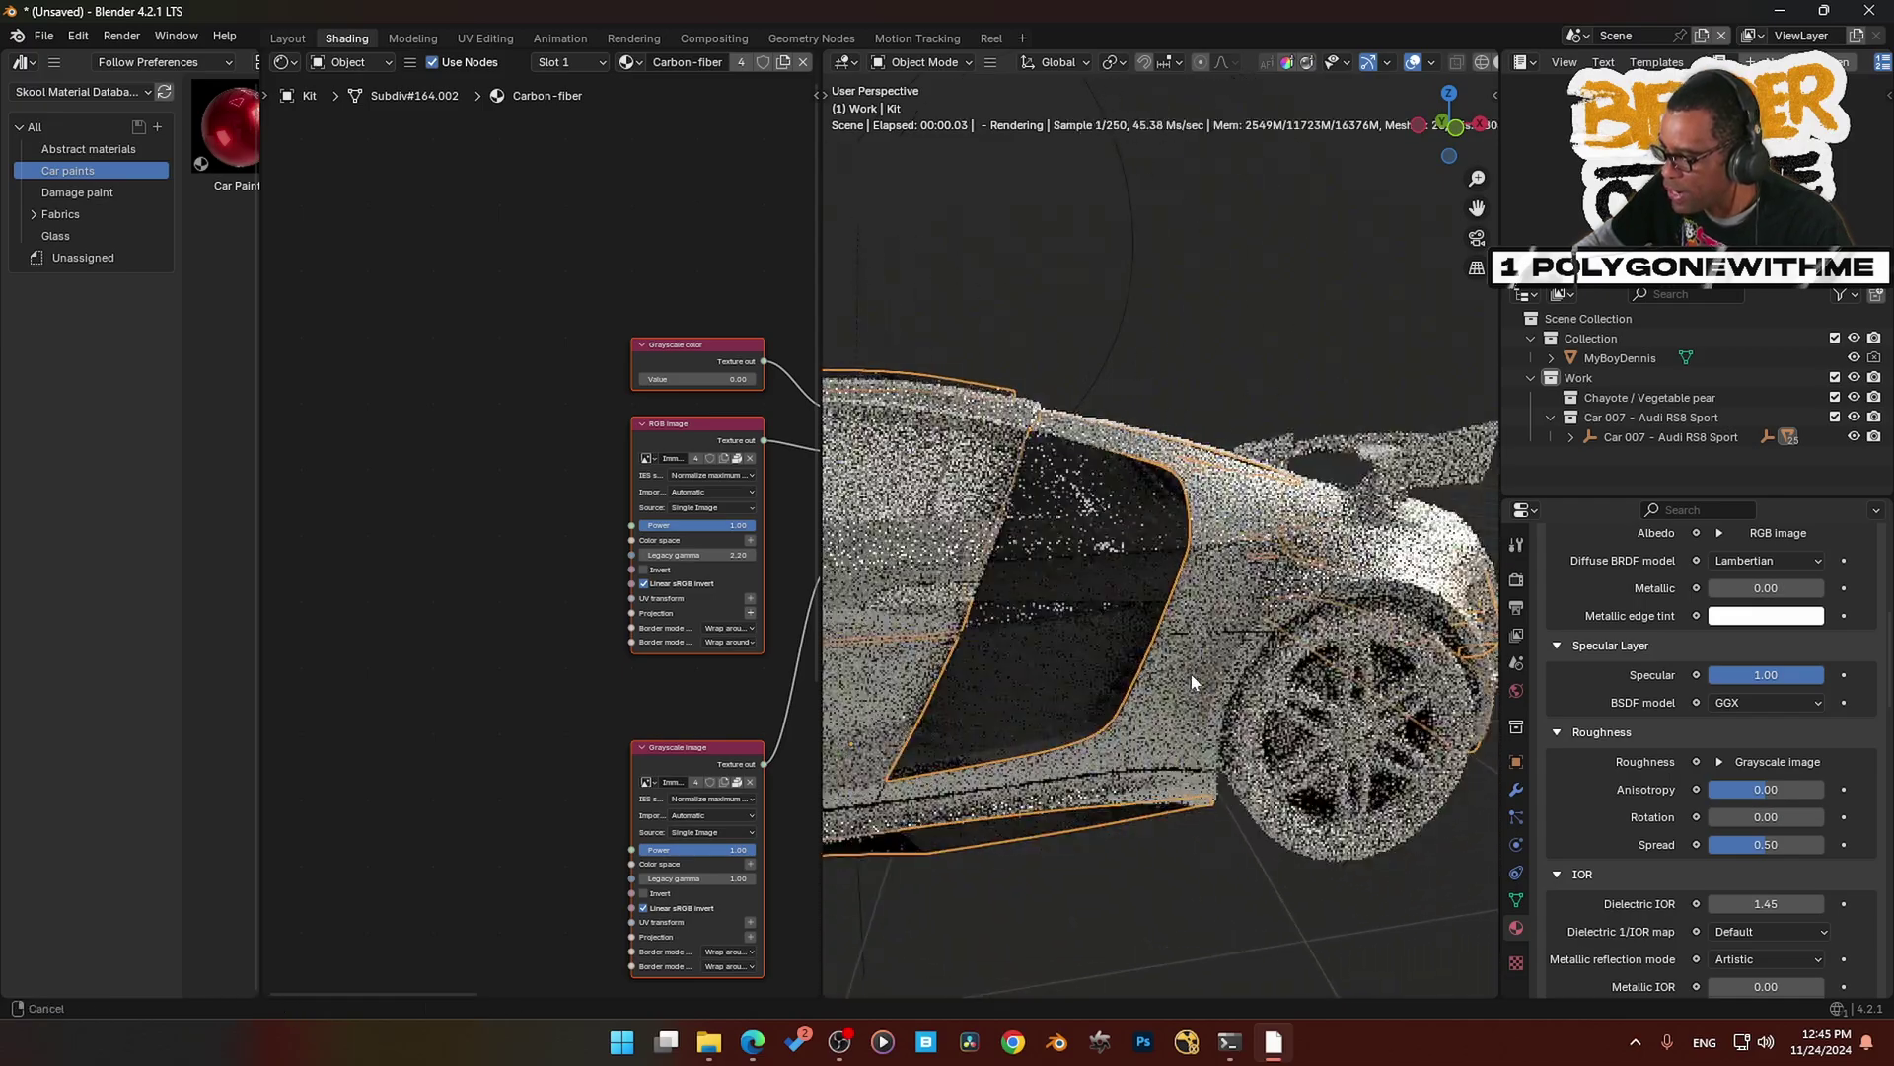
scroll(1224, 689, "up", 4)
scroll(1214, 697, "down", 1)
scroll(611, 580, "down", 5)
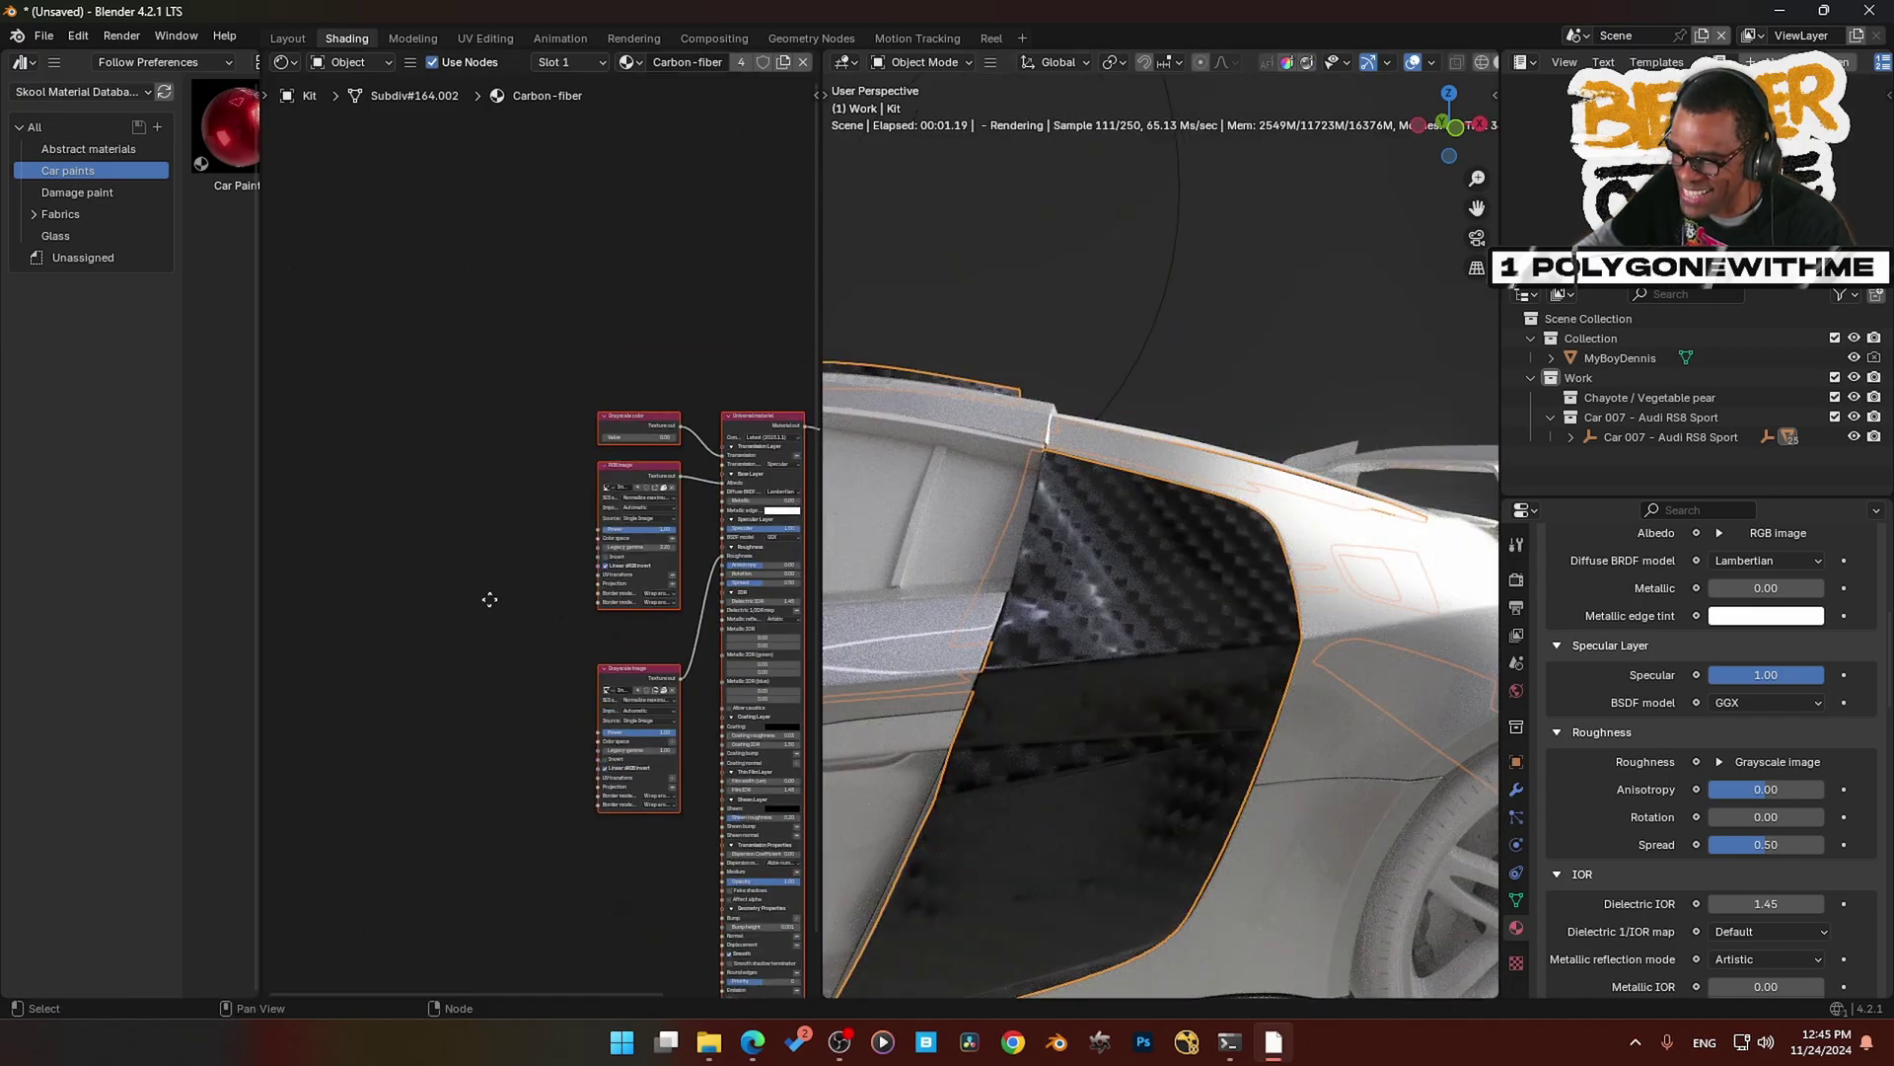
scroll(509, 600, "up", 3)
middle_click_drag(492, 622, 446, 595)
left_click(769, 574)
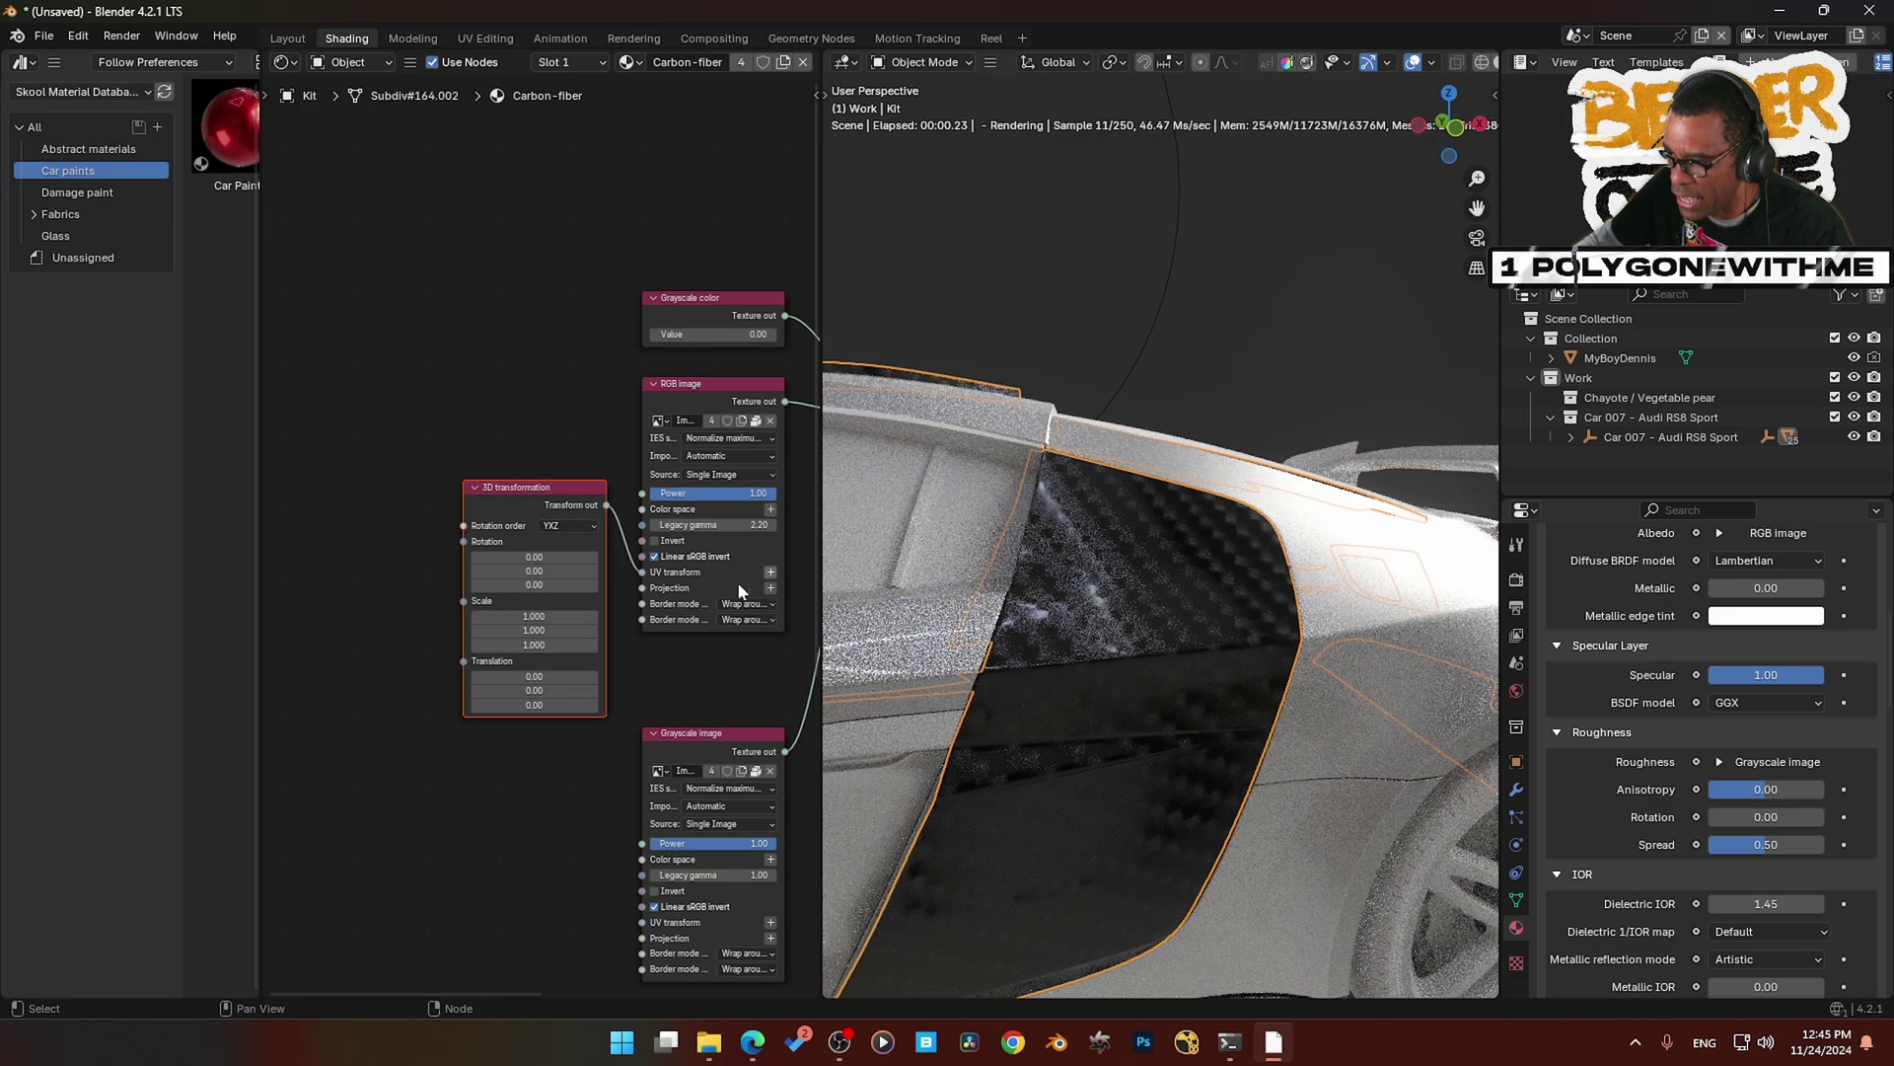
left_click_drag(505, 488, 356, 498)
middle_click_drag(494, 642, 458, 533)
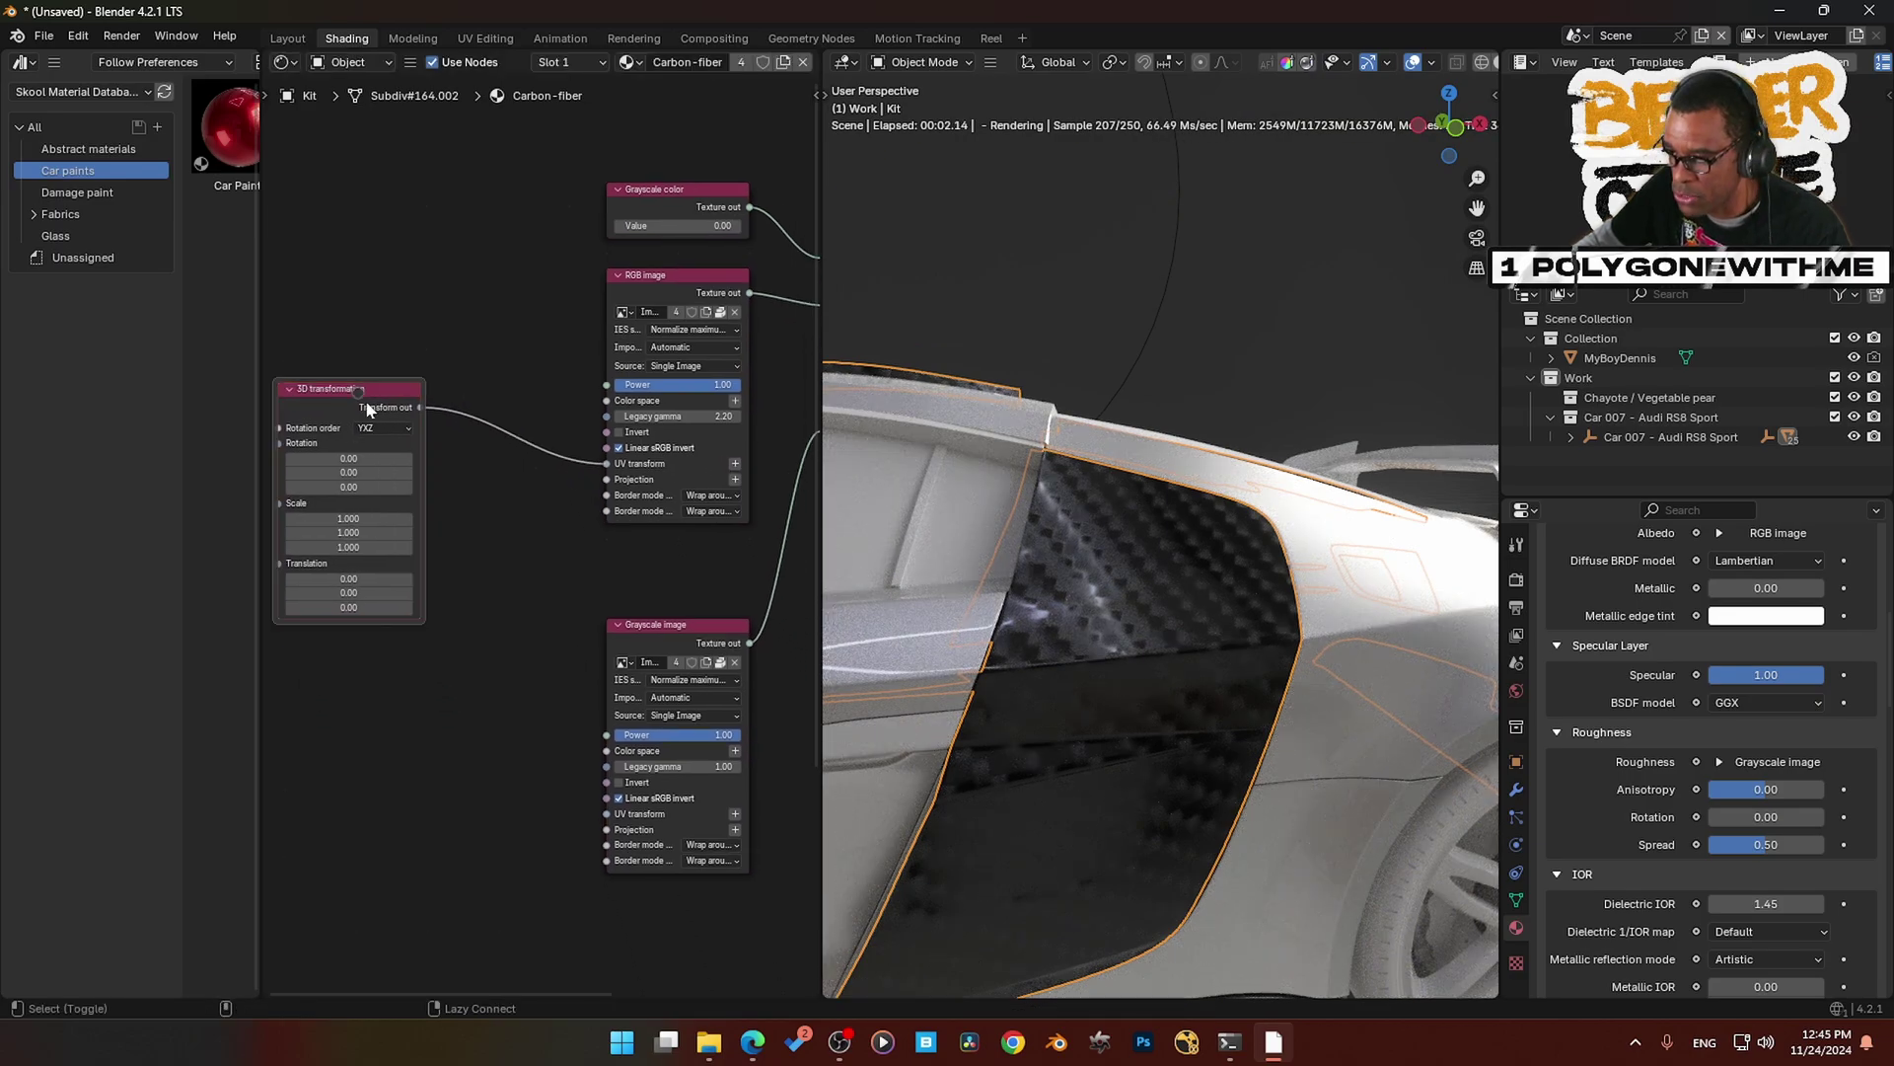
- Connect the 3D transformation to the Grayscale image's UV transform and add a Mesh UV projection for both image nodes
left_click_drag(420, 407, 619, 748)
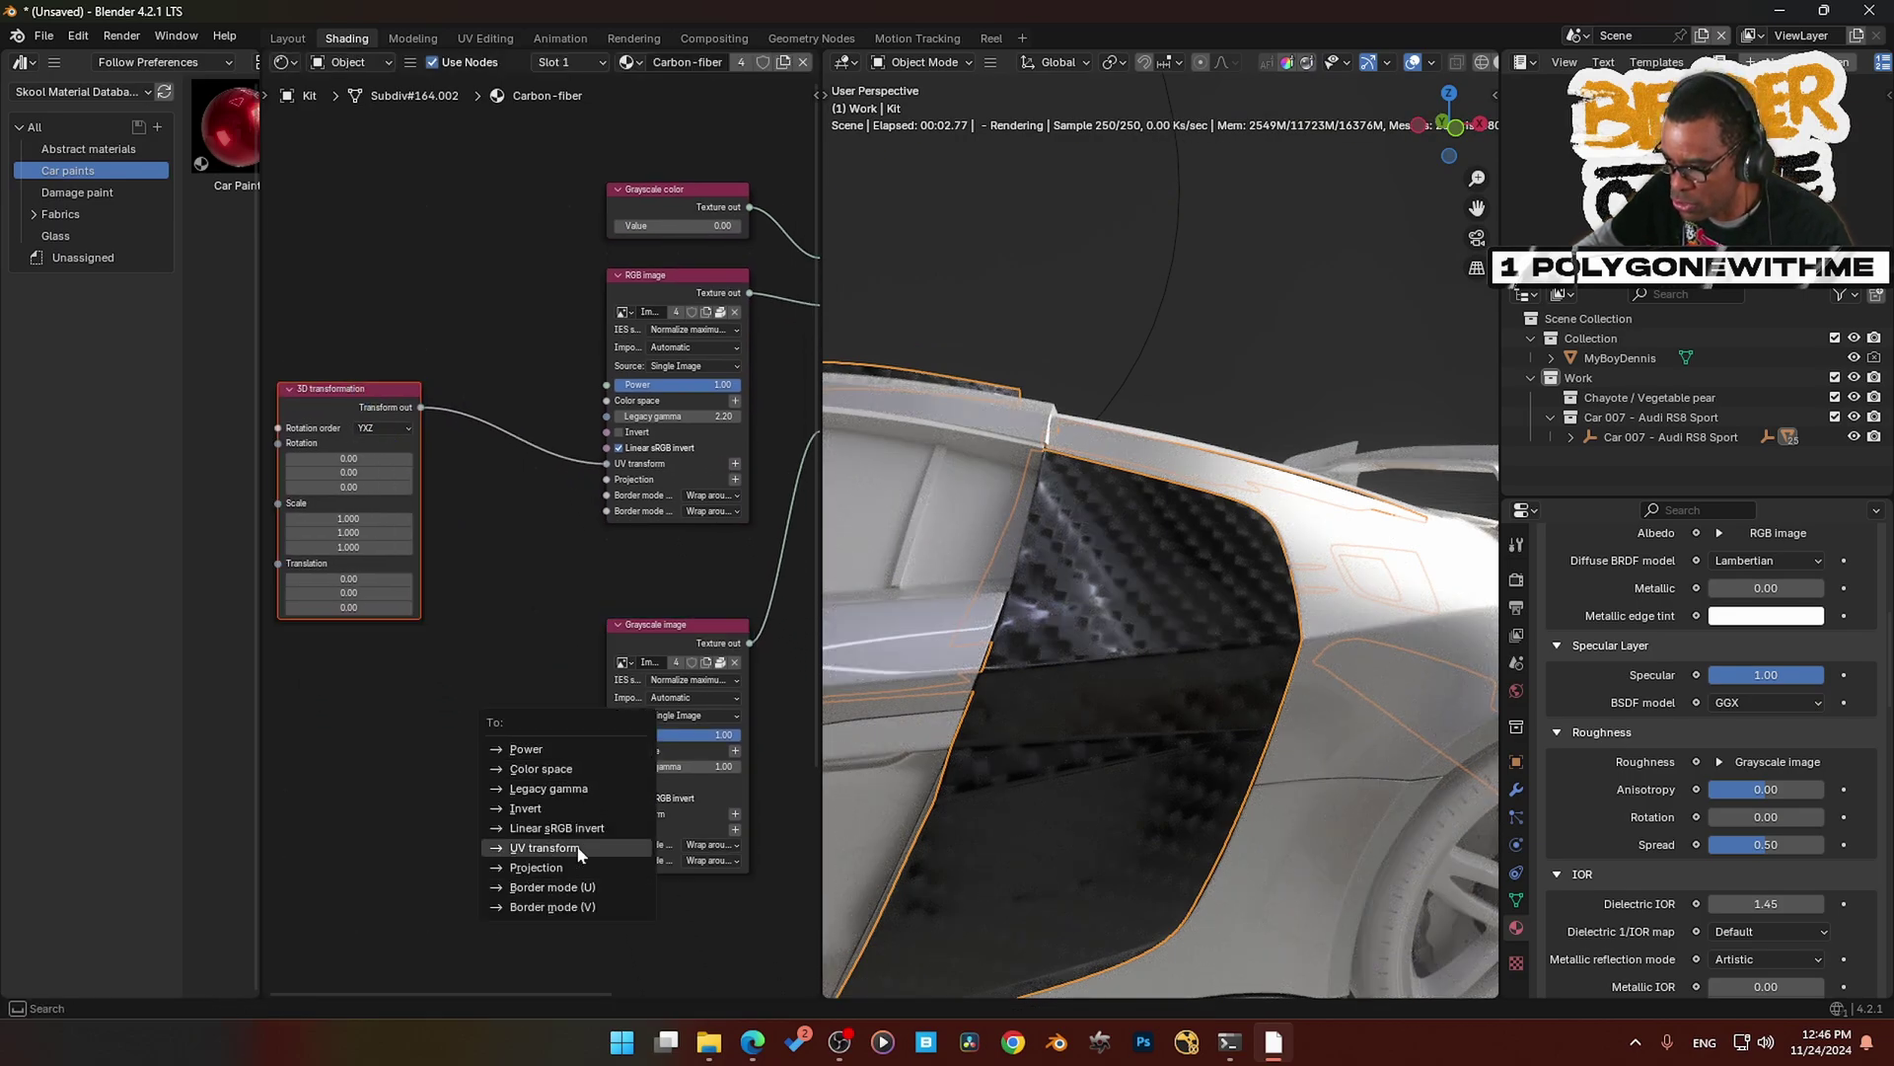
left_click(544, 848)
left_click(735, 829)
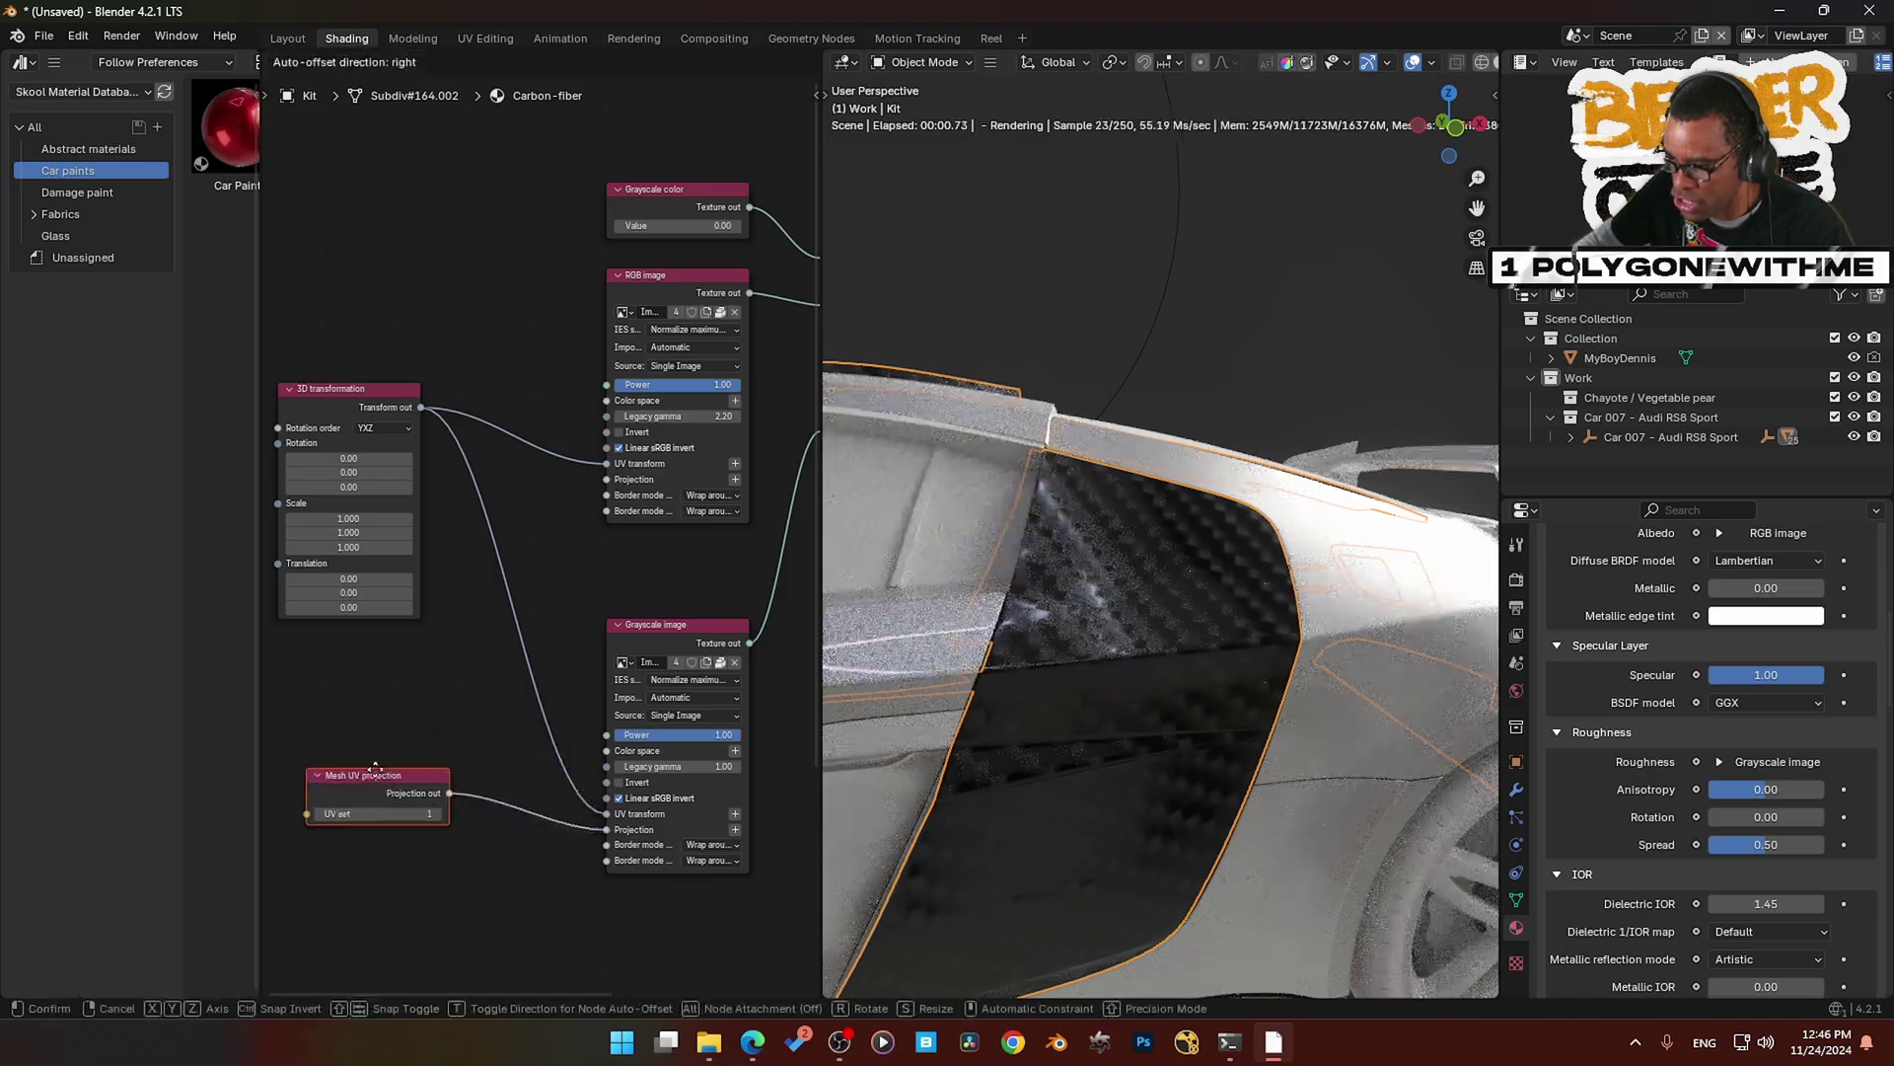
left_click_drag(375, 769, 347, 755)
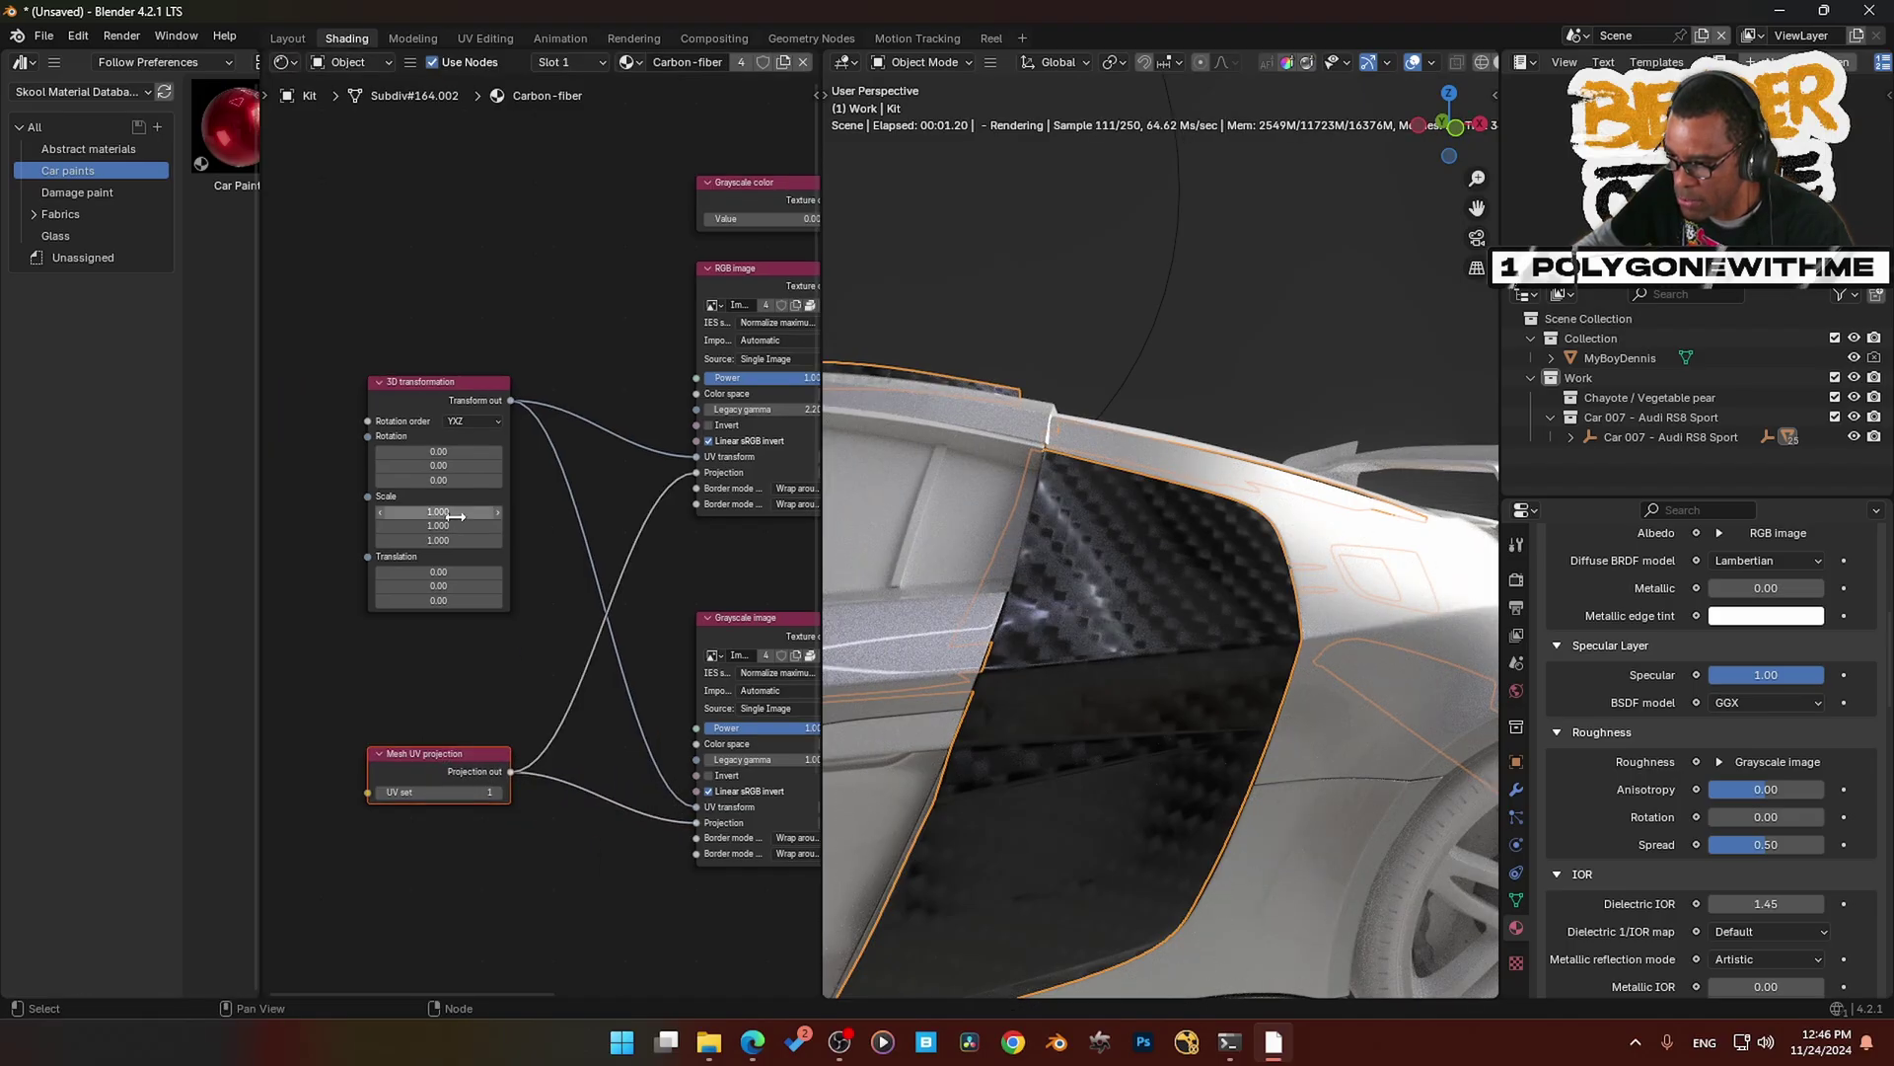
- Set the 3D transformation's scale to 0.130 on all three axes to tighten the carbon-fiber pattern
left_click_drag(454, 513, 373, 539)
mouse_move(1143, 673)
middle_mouse_down()
mouse_move(1128, 710)
mouse_move(1174, 686)
middle_mouse_up()
scroll(1128, 709, "down", 6)
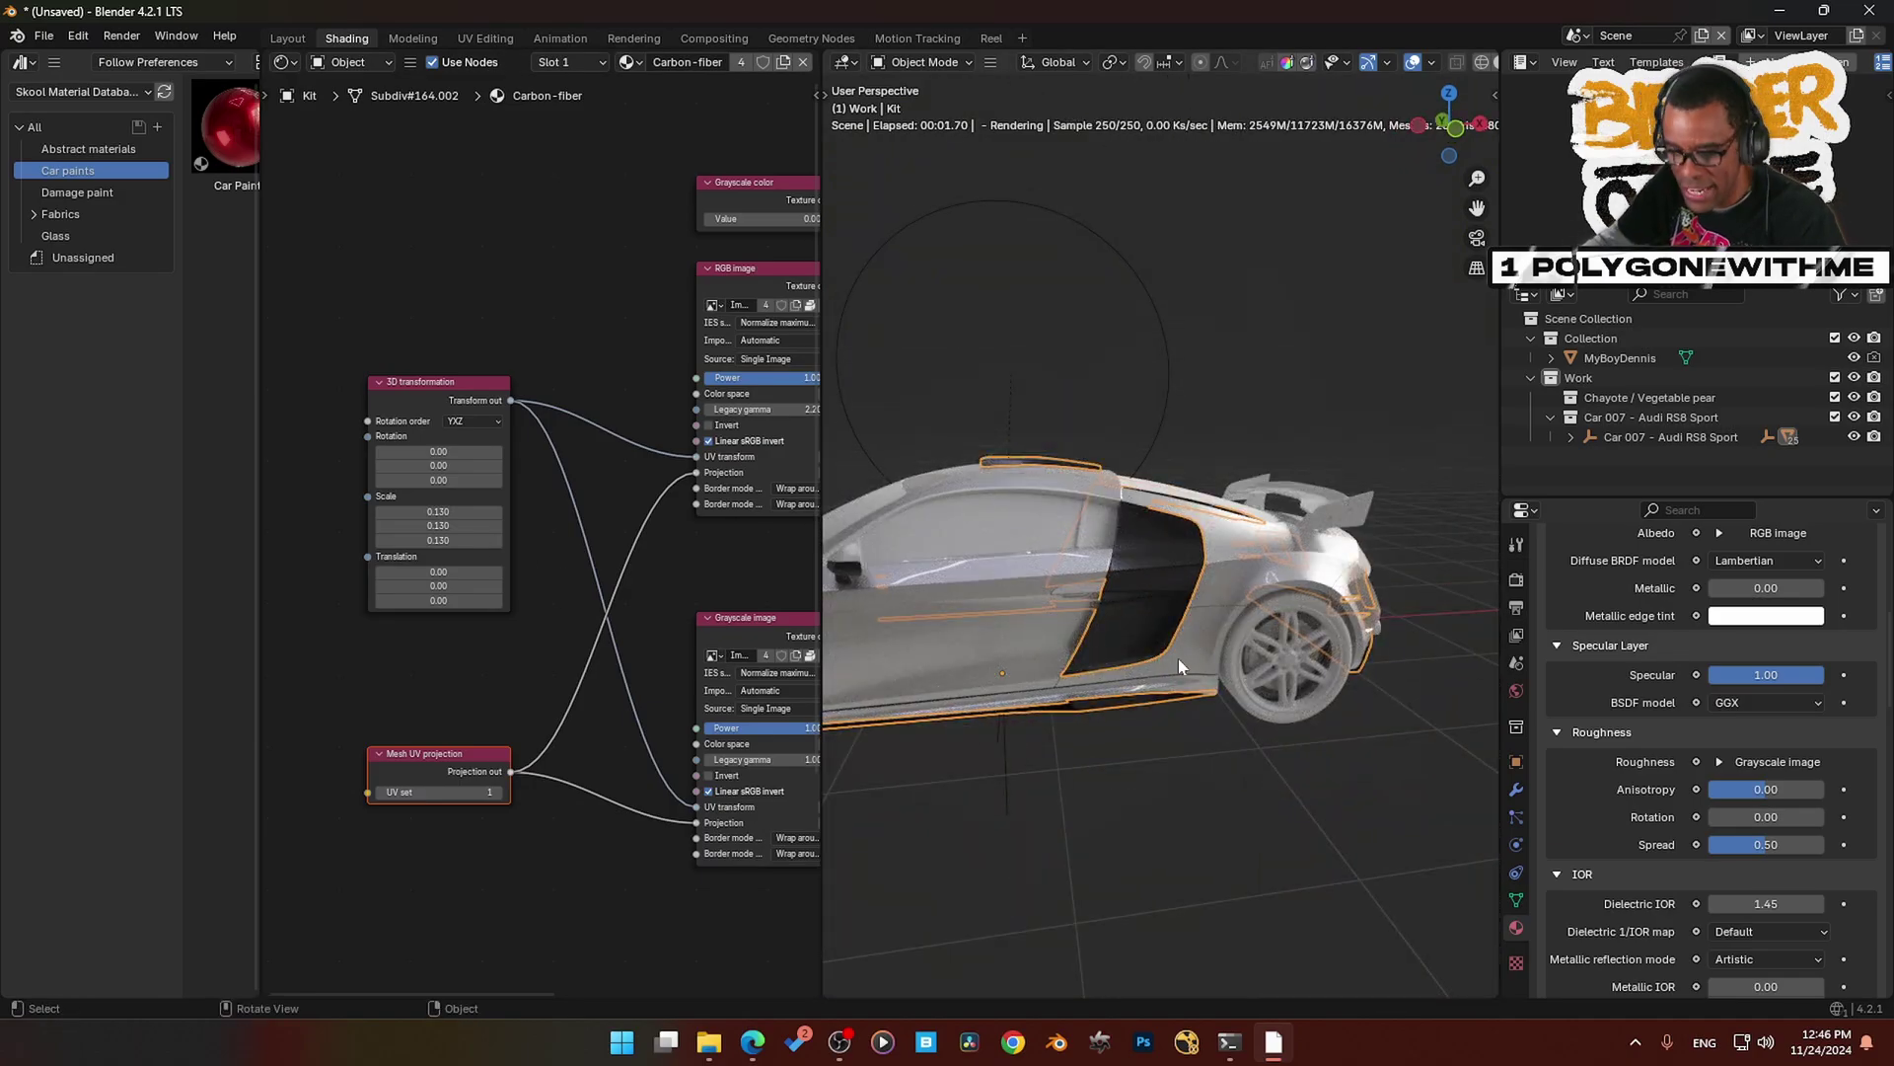
- Select the car's windows, widen the node editor and move the Glossy BSDF node off the overlapping Principled BSDF
middle_click_drag(1177, 659, 947, 533)
left_click(1055, 548)
scroll(715, 424, "down", 8)
middle_click_drag(740, 439, 636, 500)
scroll(553, 439, "up", 11)
left_click(427, 361)
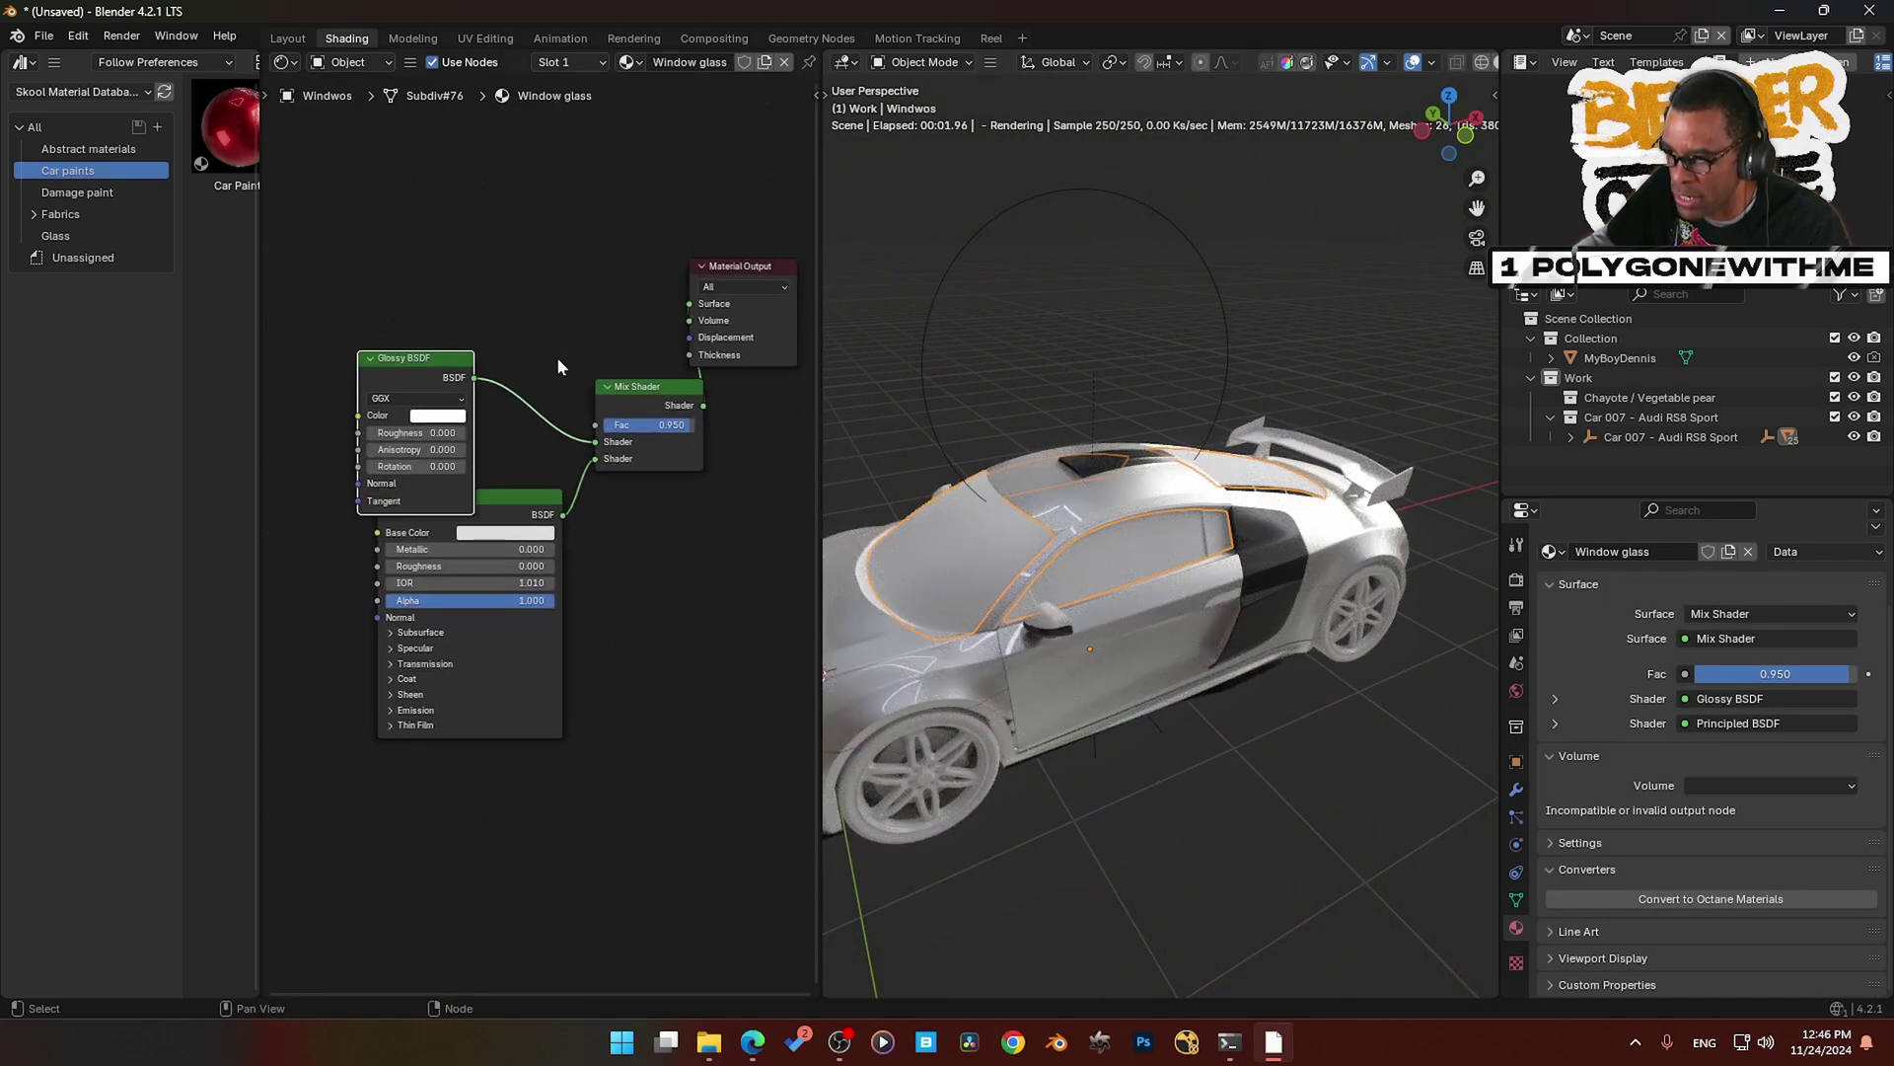
left_click_drag(821, 537, 925, 538)
left_click_drag(464, 357, 503, 219)
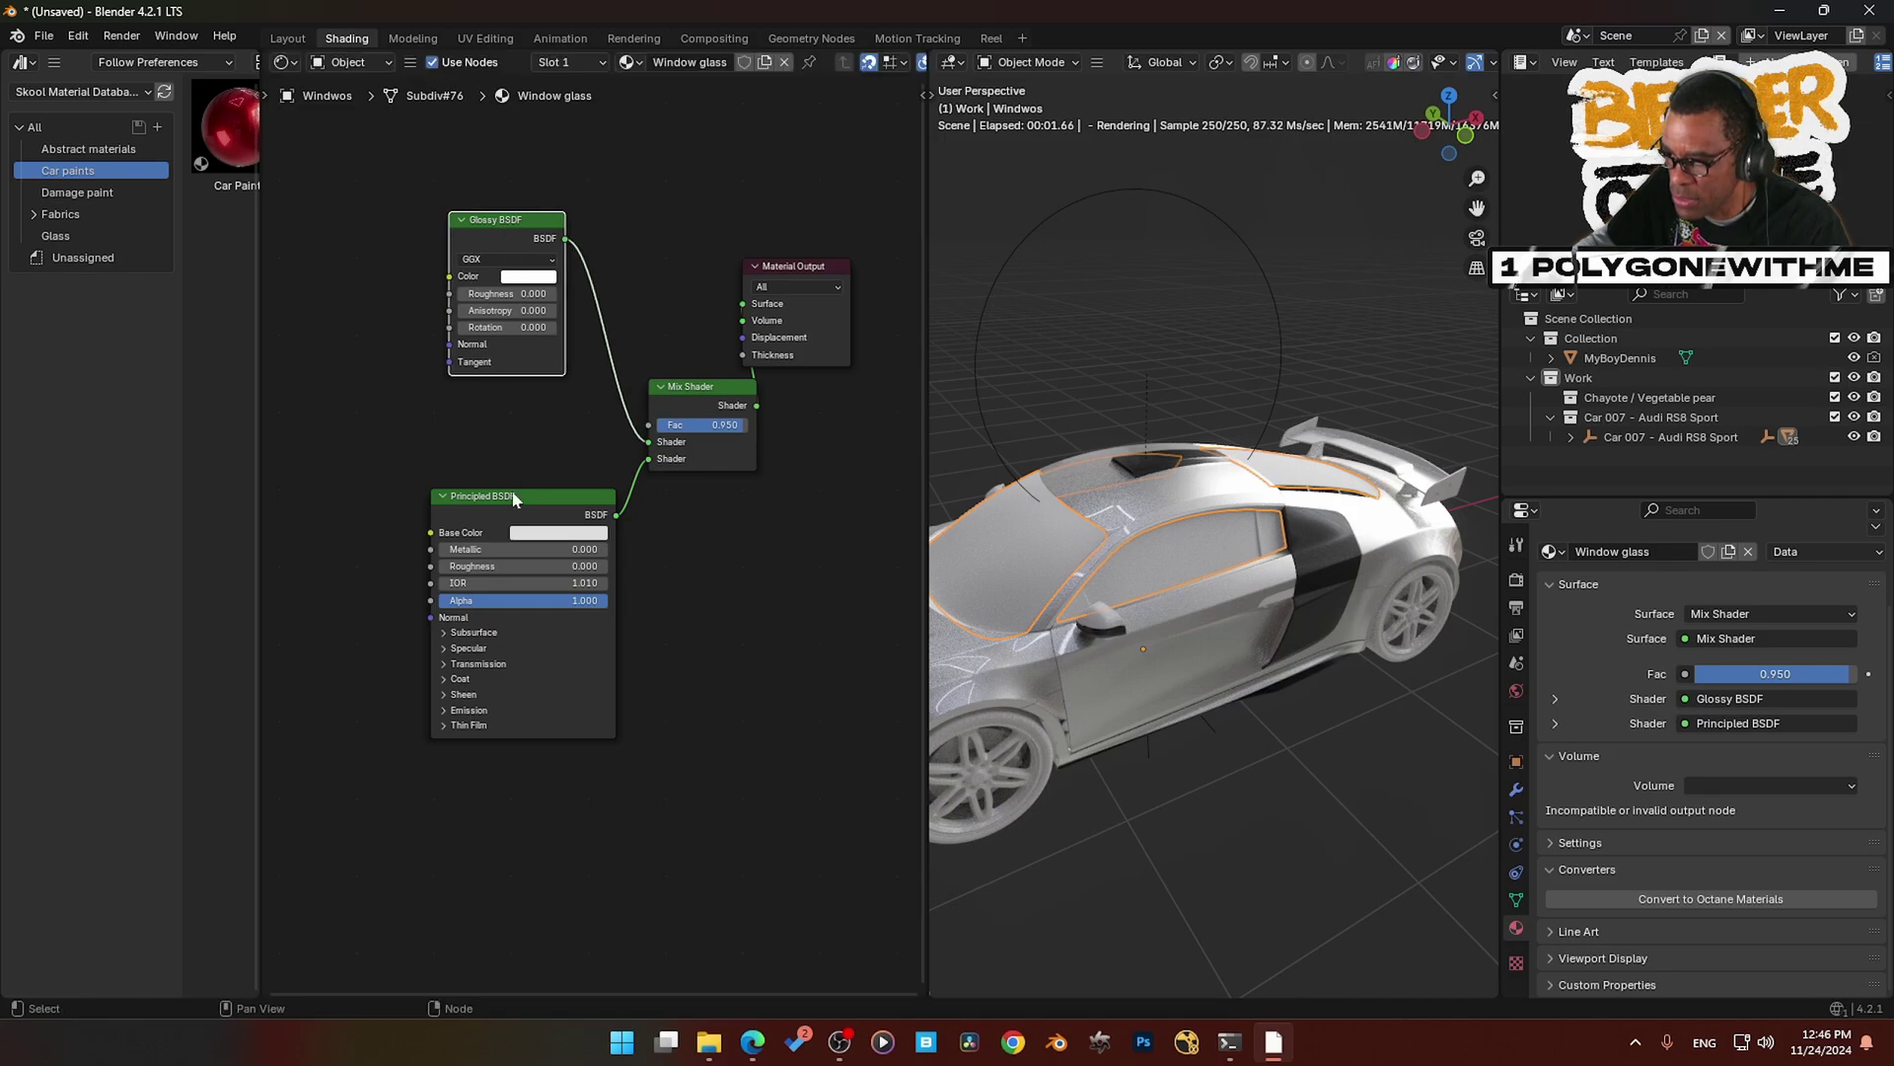
- Delete the Glossy BSDF, Principled BSDF and Mix Shader nodes from the Window glass material, keeping only the Material Output
left_click_drag(488, 494, 399, 480)
left_click_drag(470, 226, 424, 267)
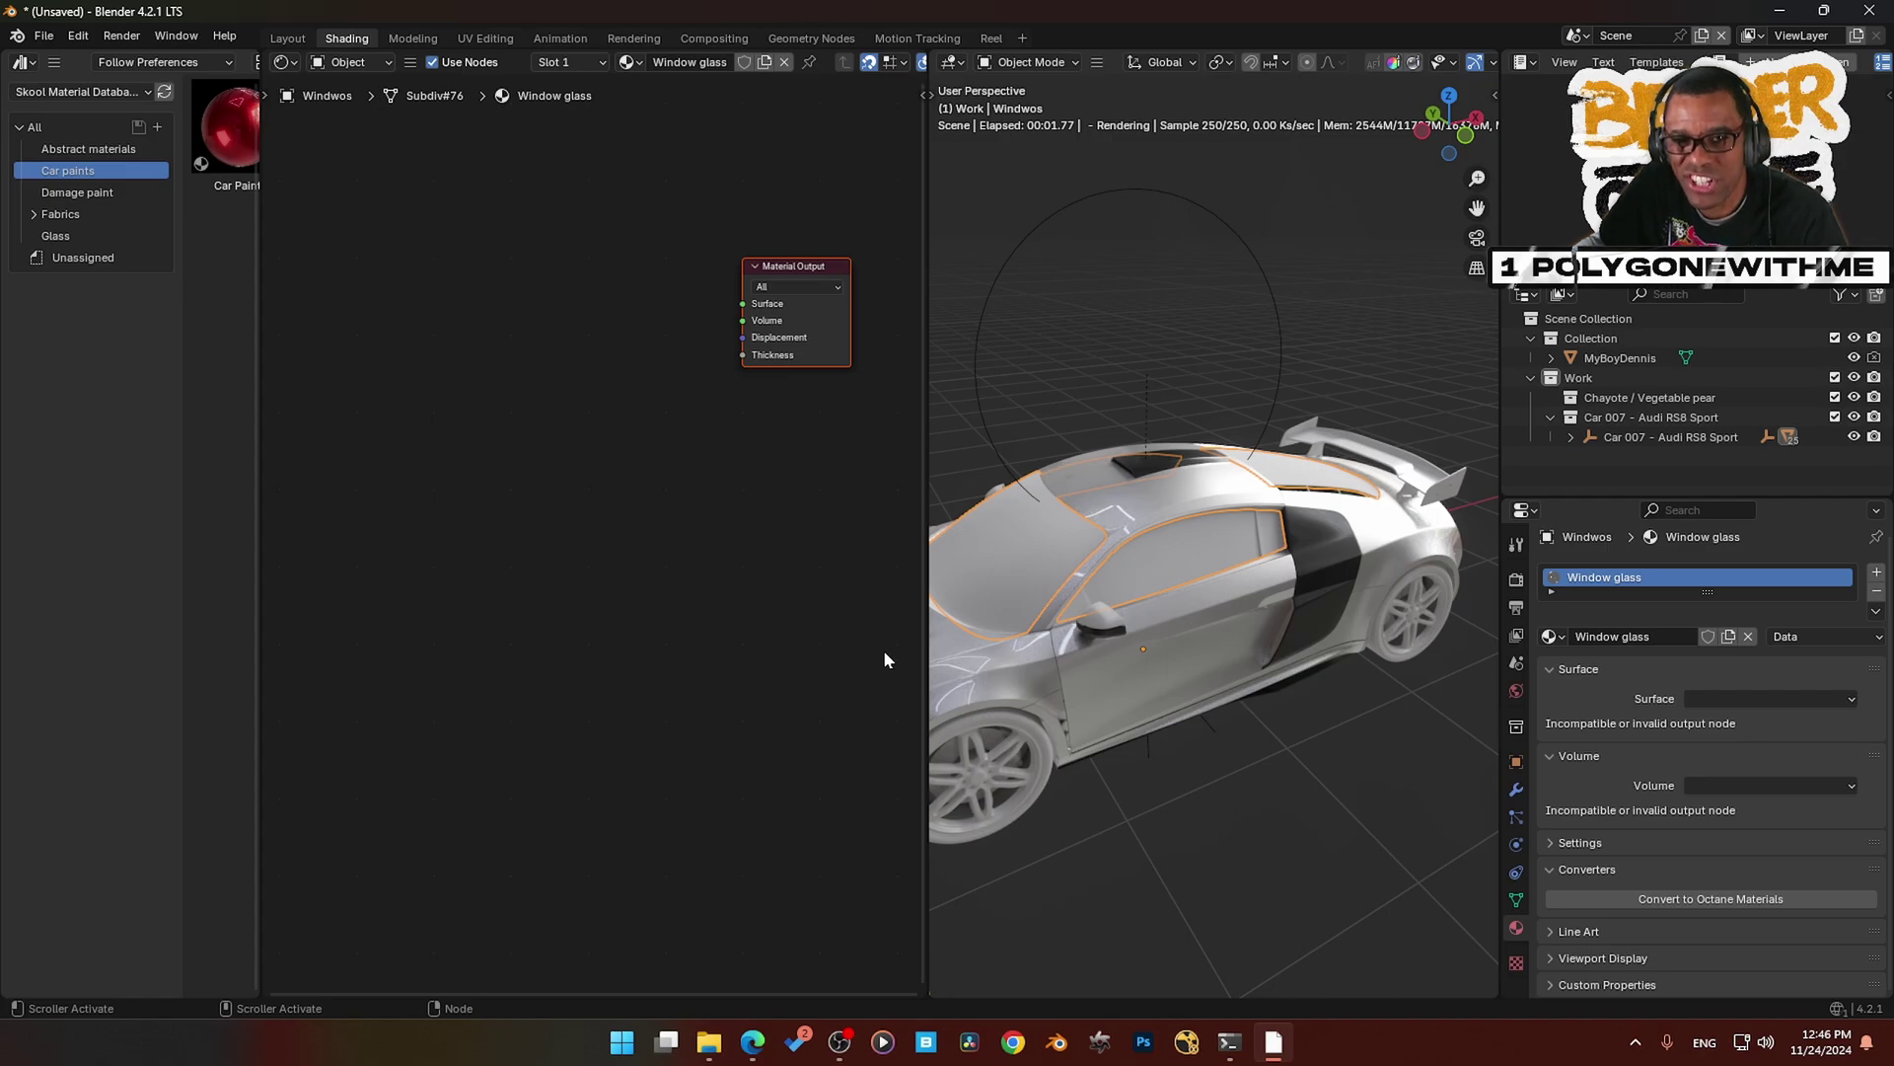
left_click(822, 524)
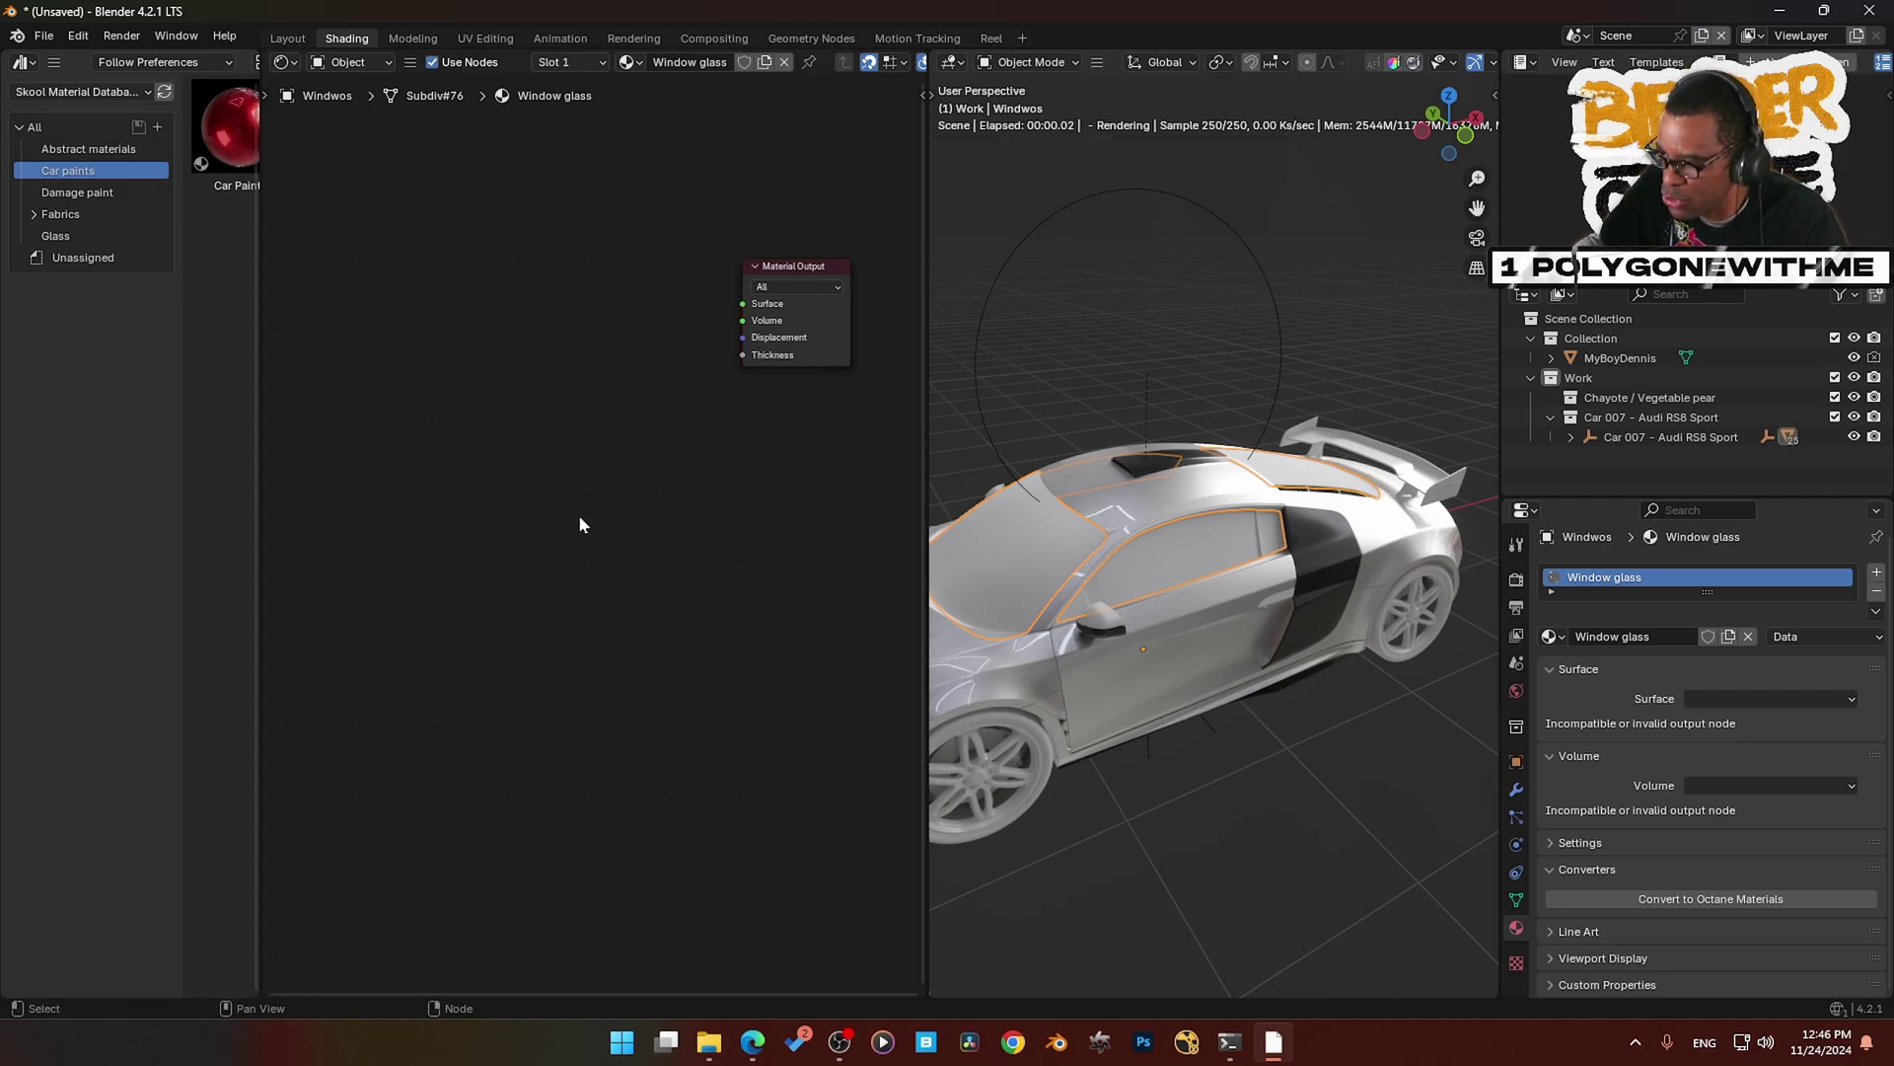
- Add an Octane Specular material node to Window glass and connect it to the Material Output's Surface
key("shift+a")
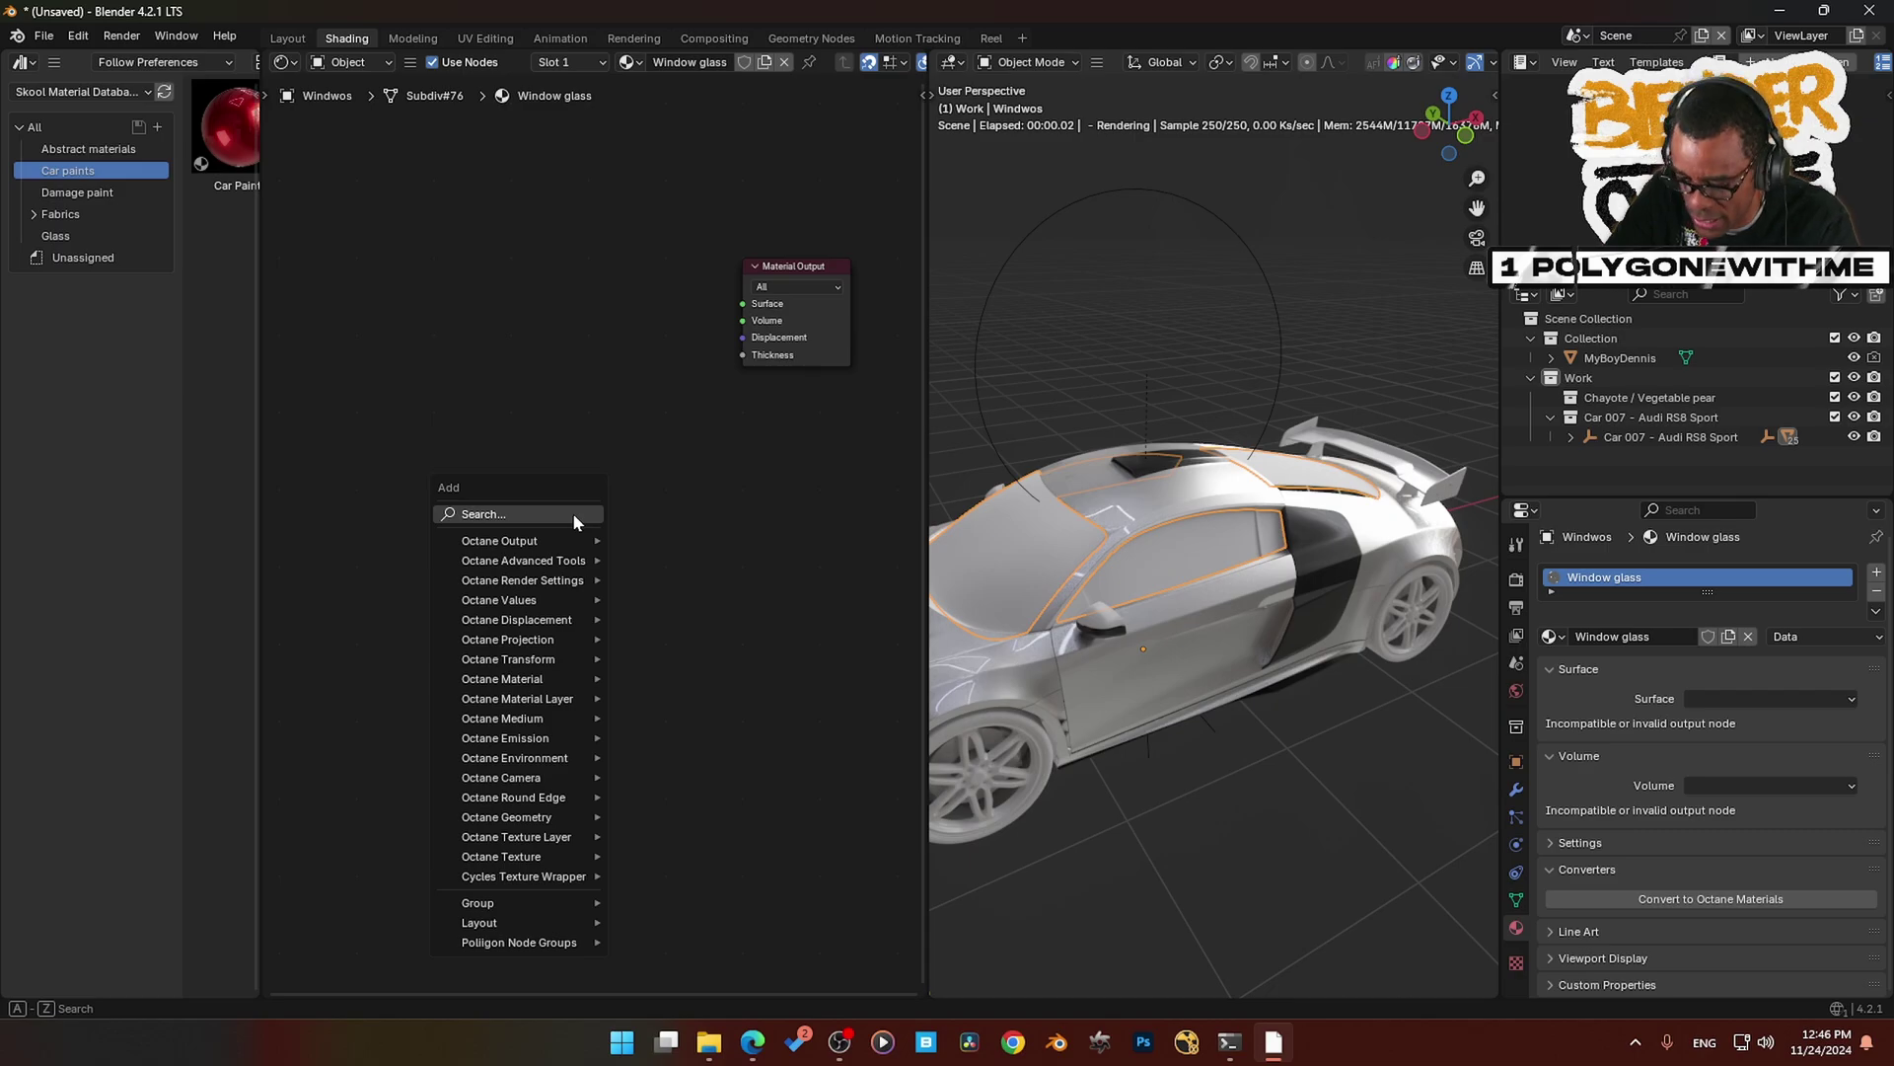
type("s")
key("Down")
key("Down")
key("Down")
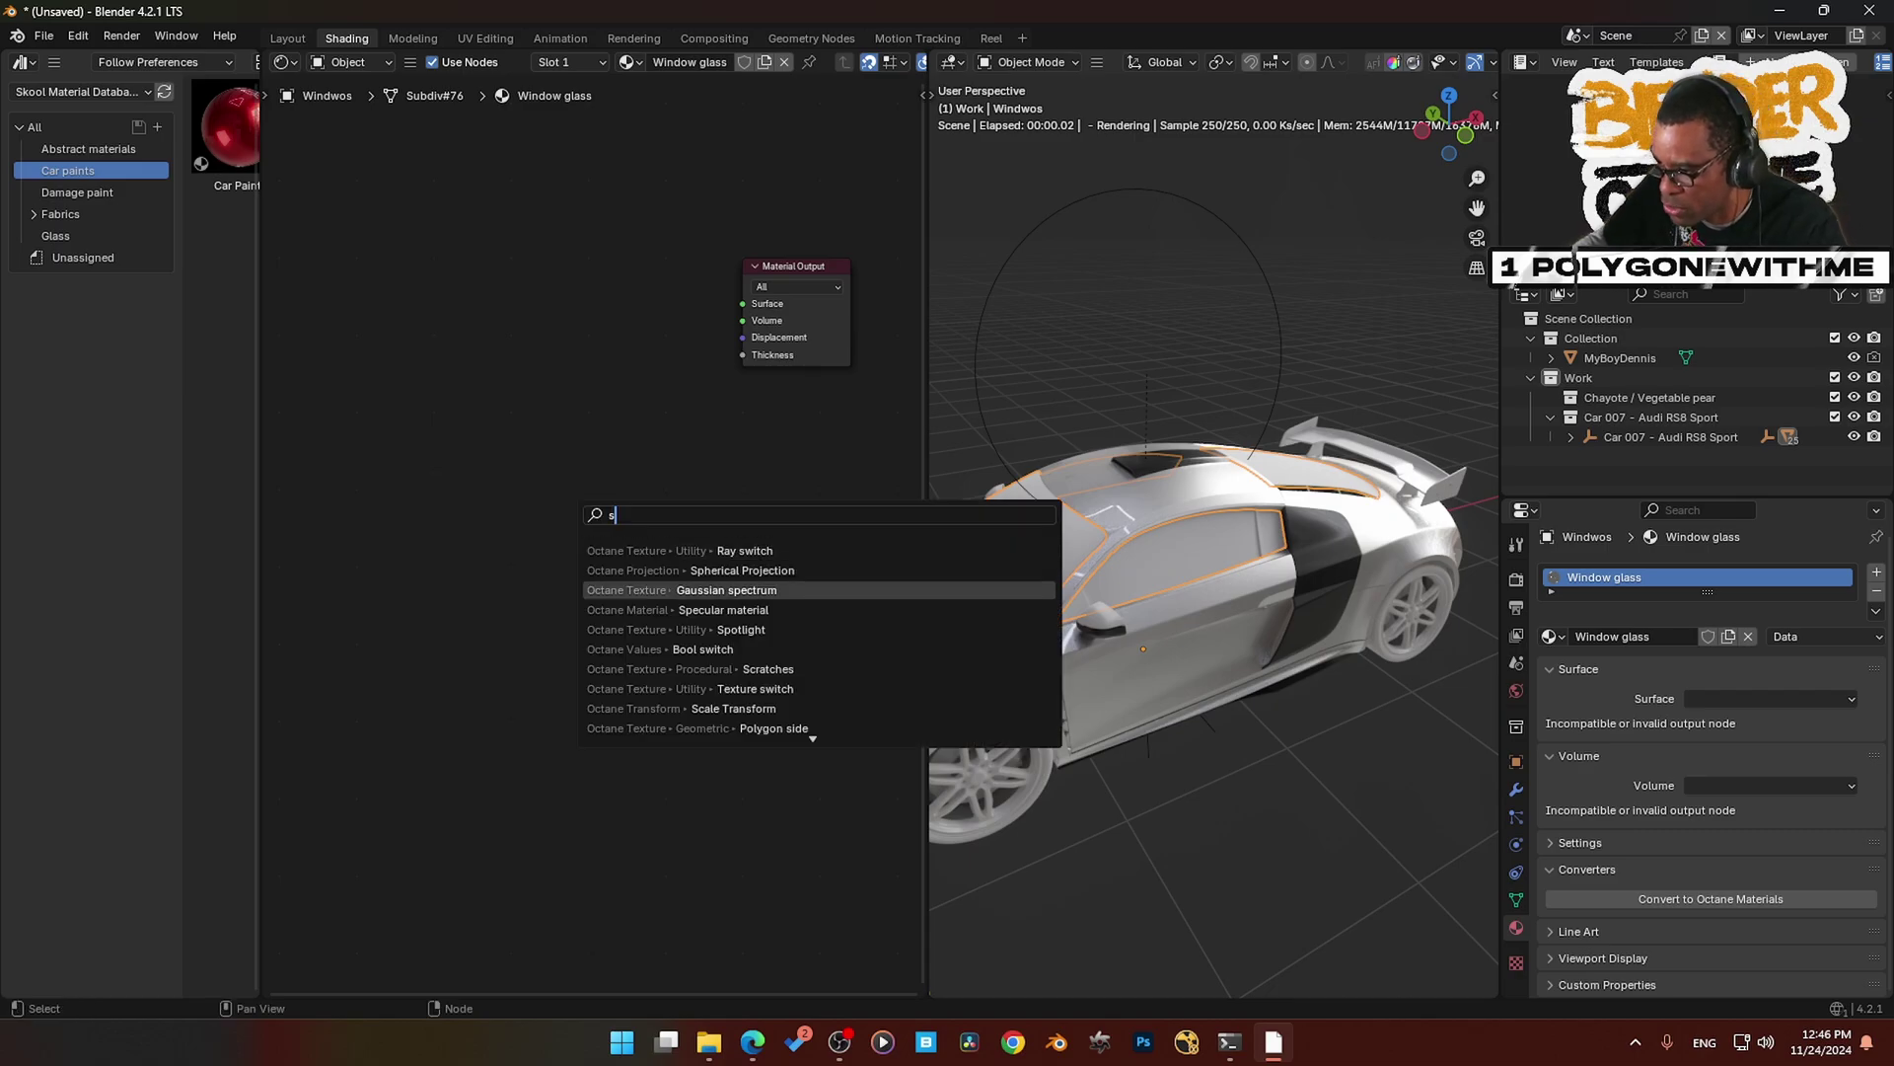
key("Return")
left_click(667, 297)
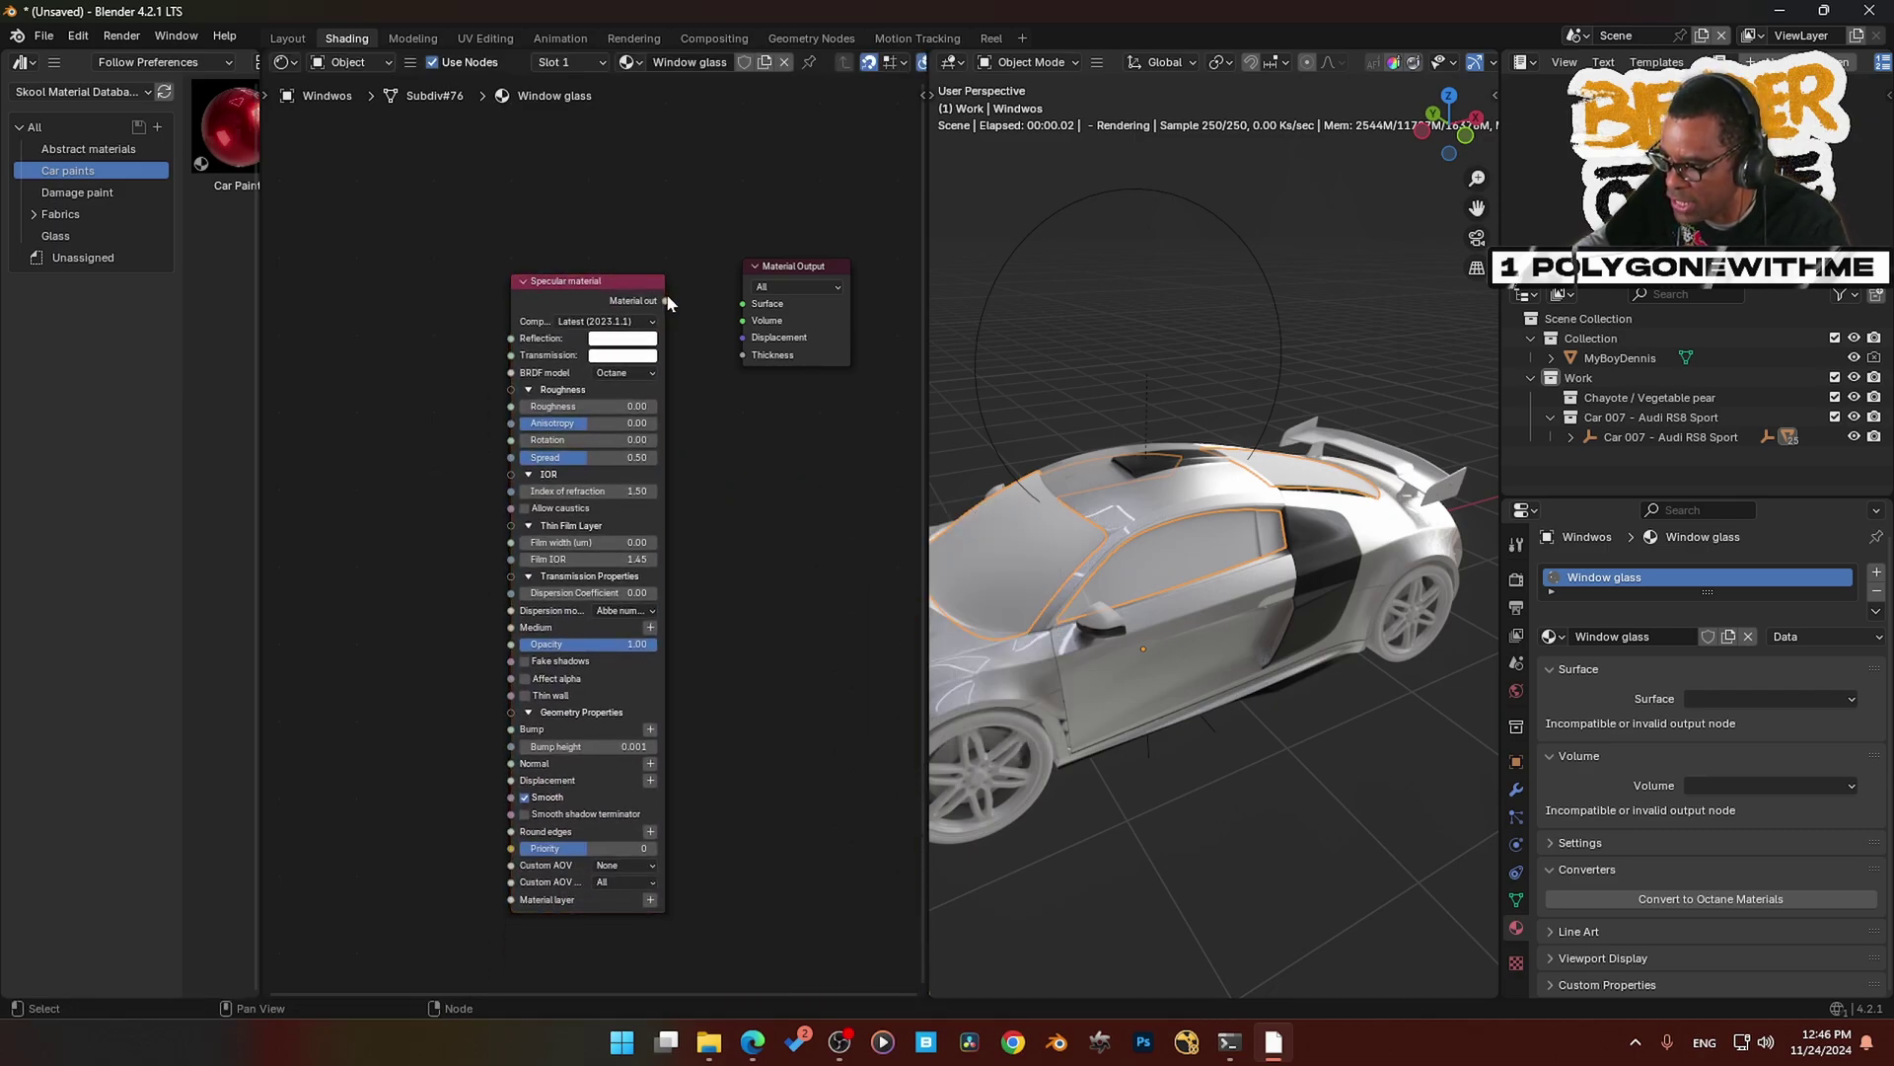
left_click_drag(741, 307, 744, 303)
- Set the Specular material's index of refraction to 1.03 and its BRDF model to GGX (energy preserving)
middle_click_drag(1125, 549, 1146, 635)
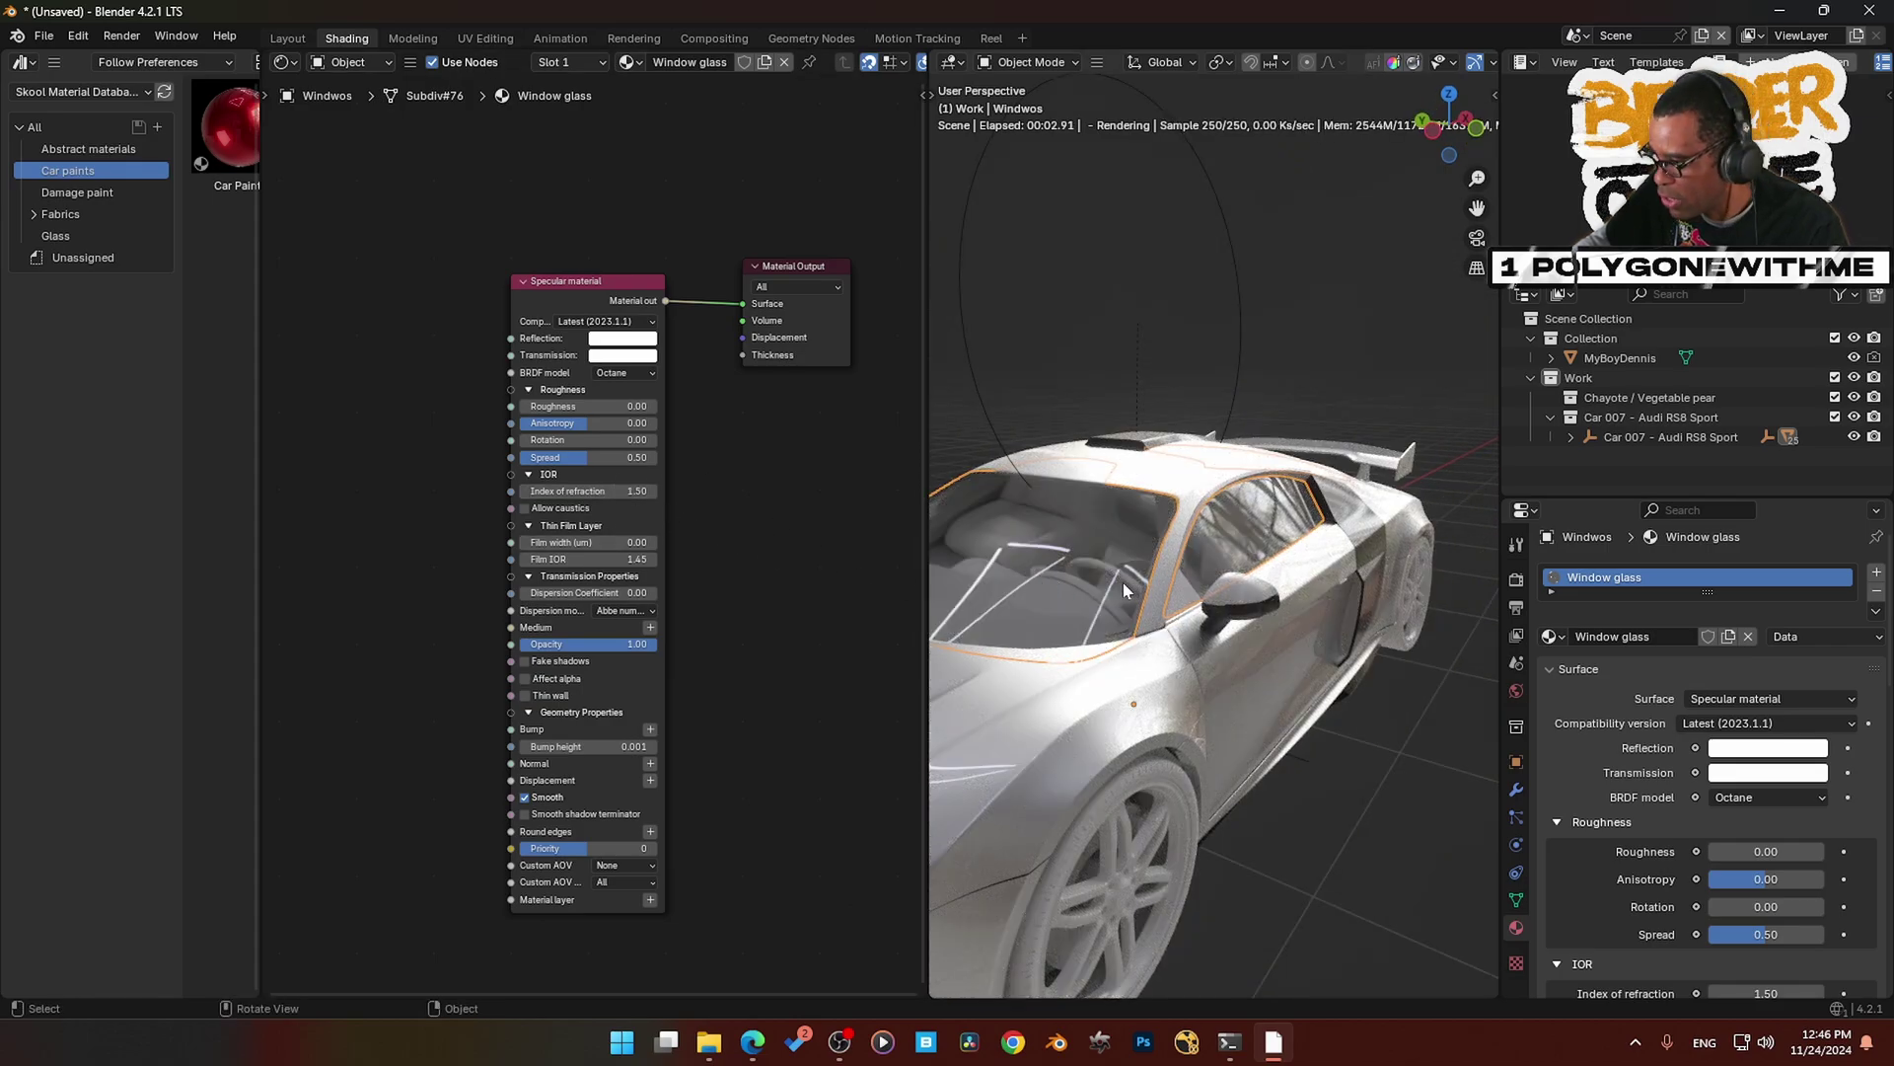
left_click_drag(592, 491, 545, 491)
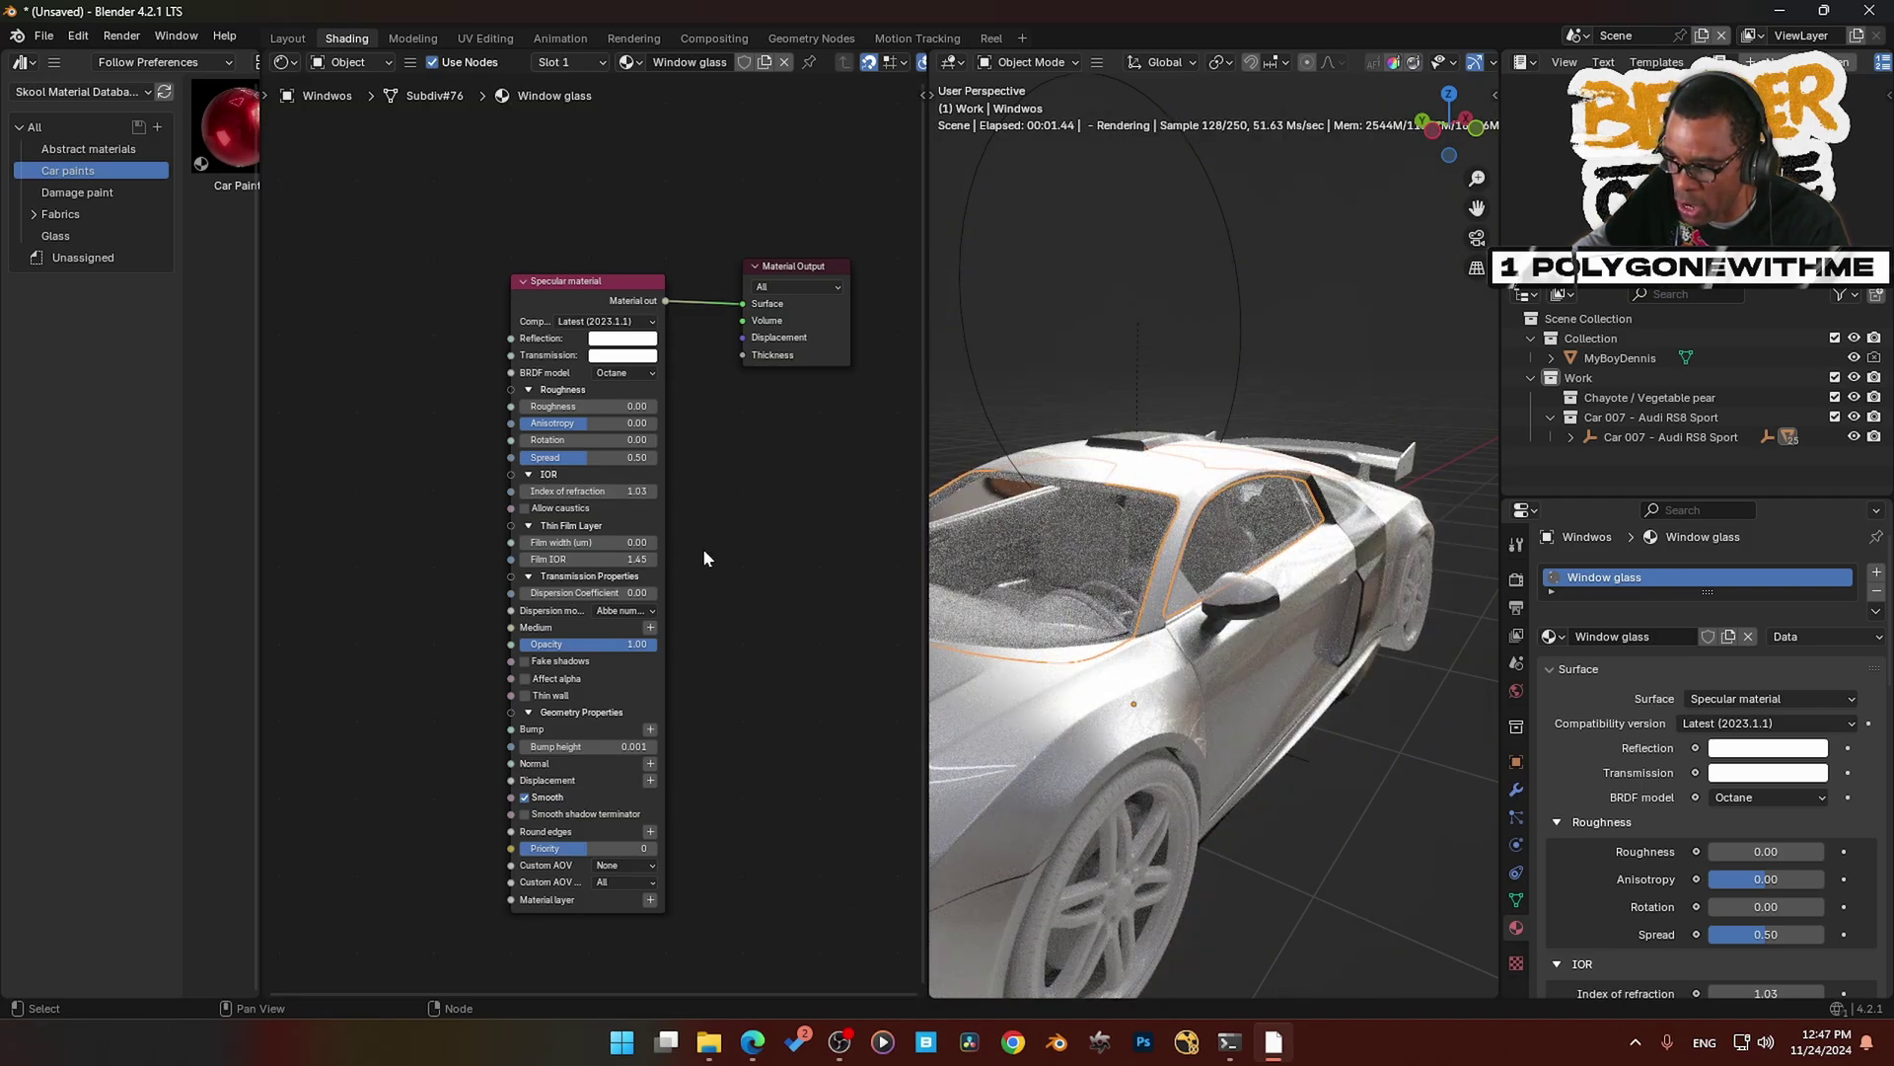
middle_click_drag(703, 552, 686, 550)
left_click(612, 371)
left_click(661, 454)
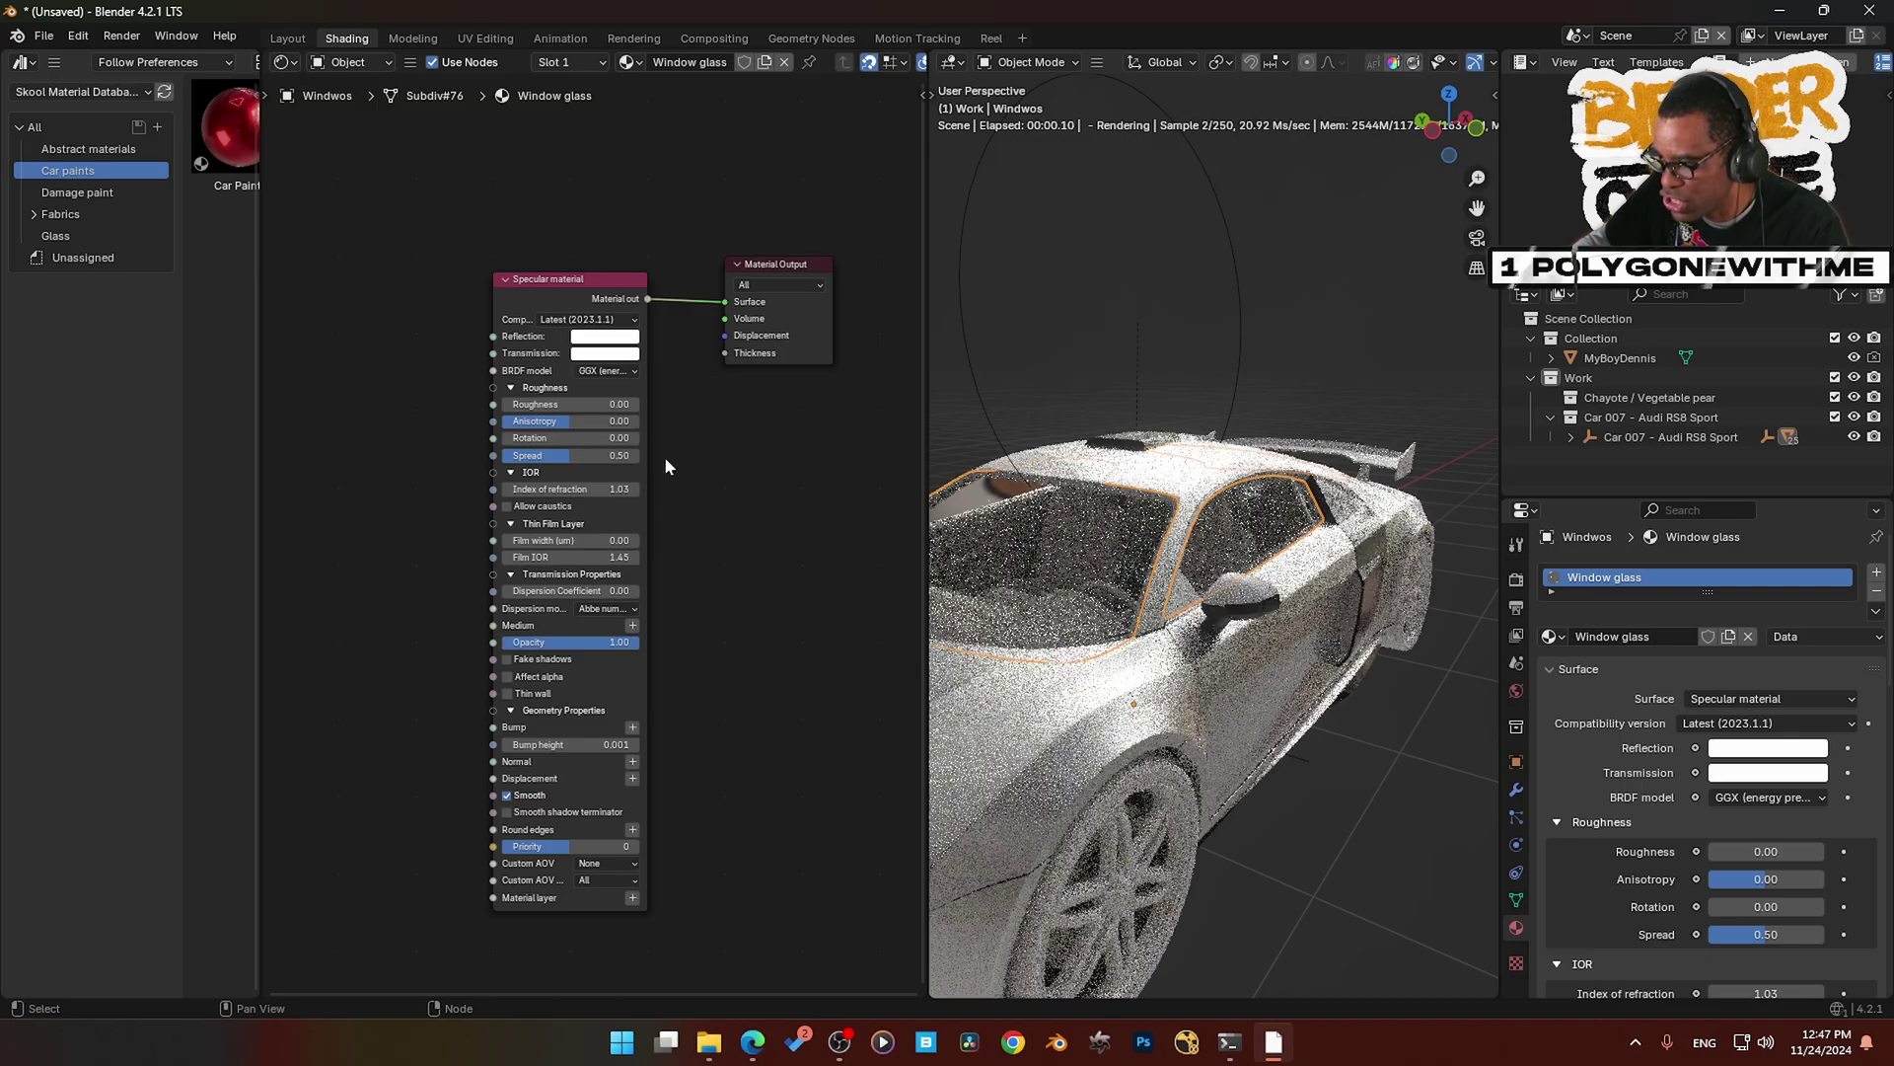
middle_click_drag(1224, 672, 1217, 583)
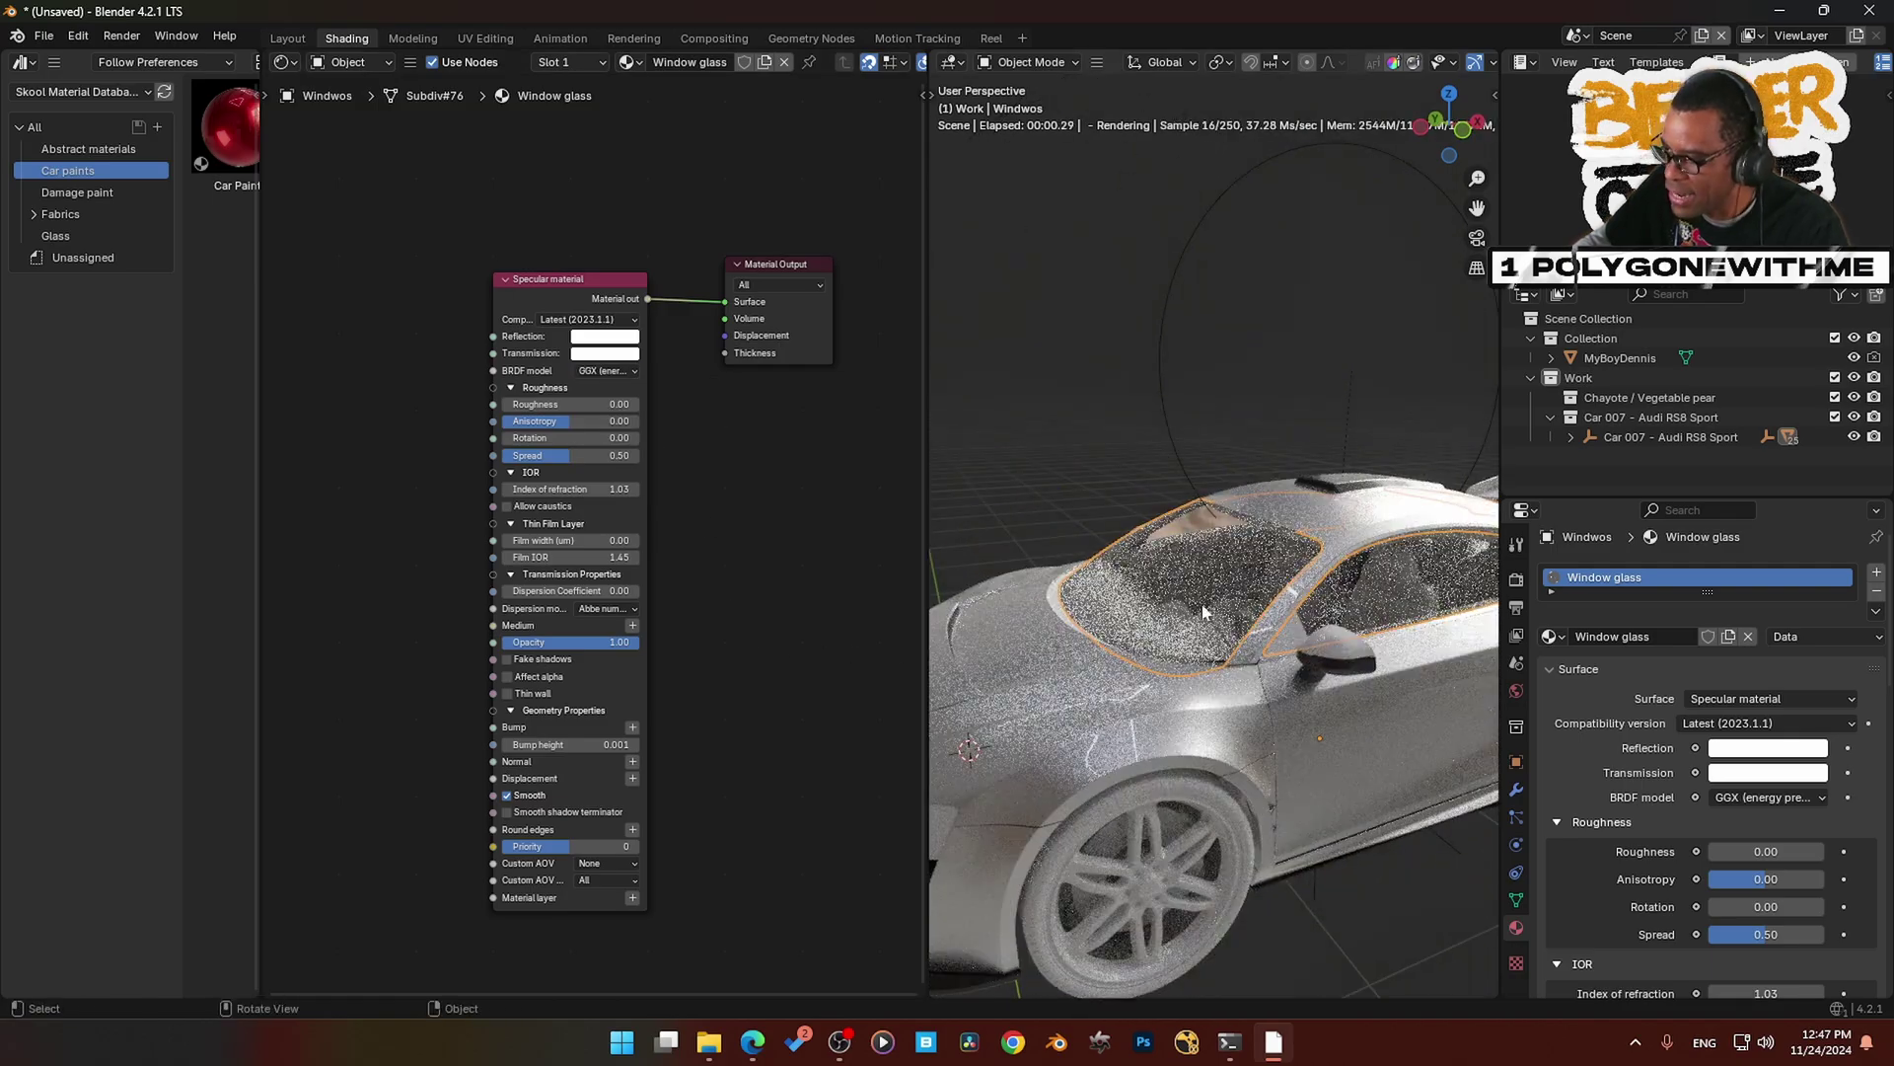
scroll(1220, 584, "up", 4)
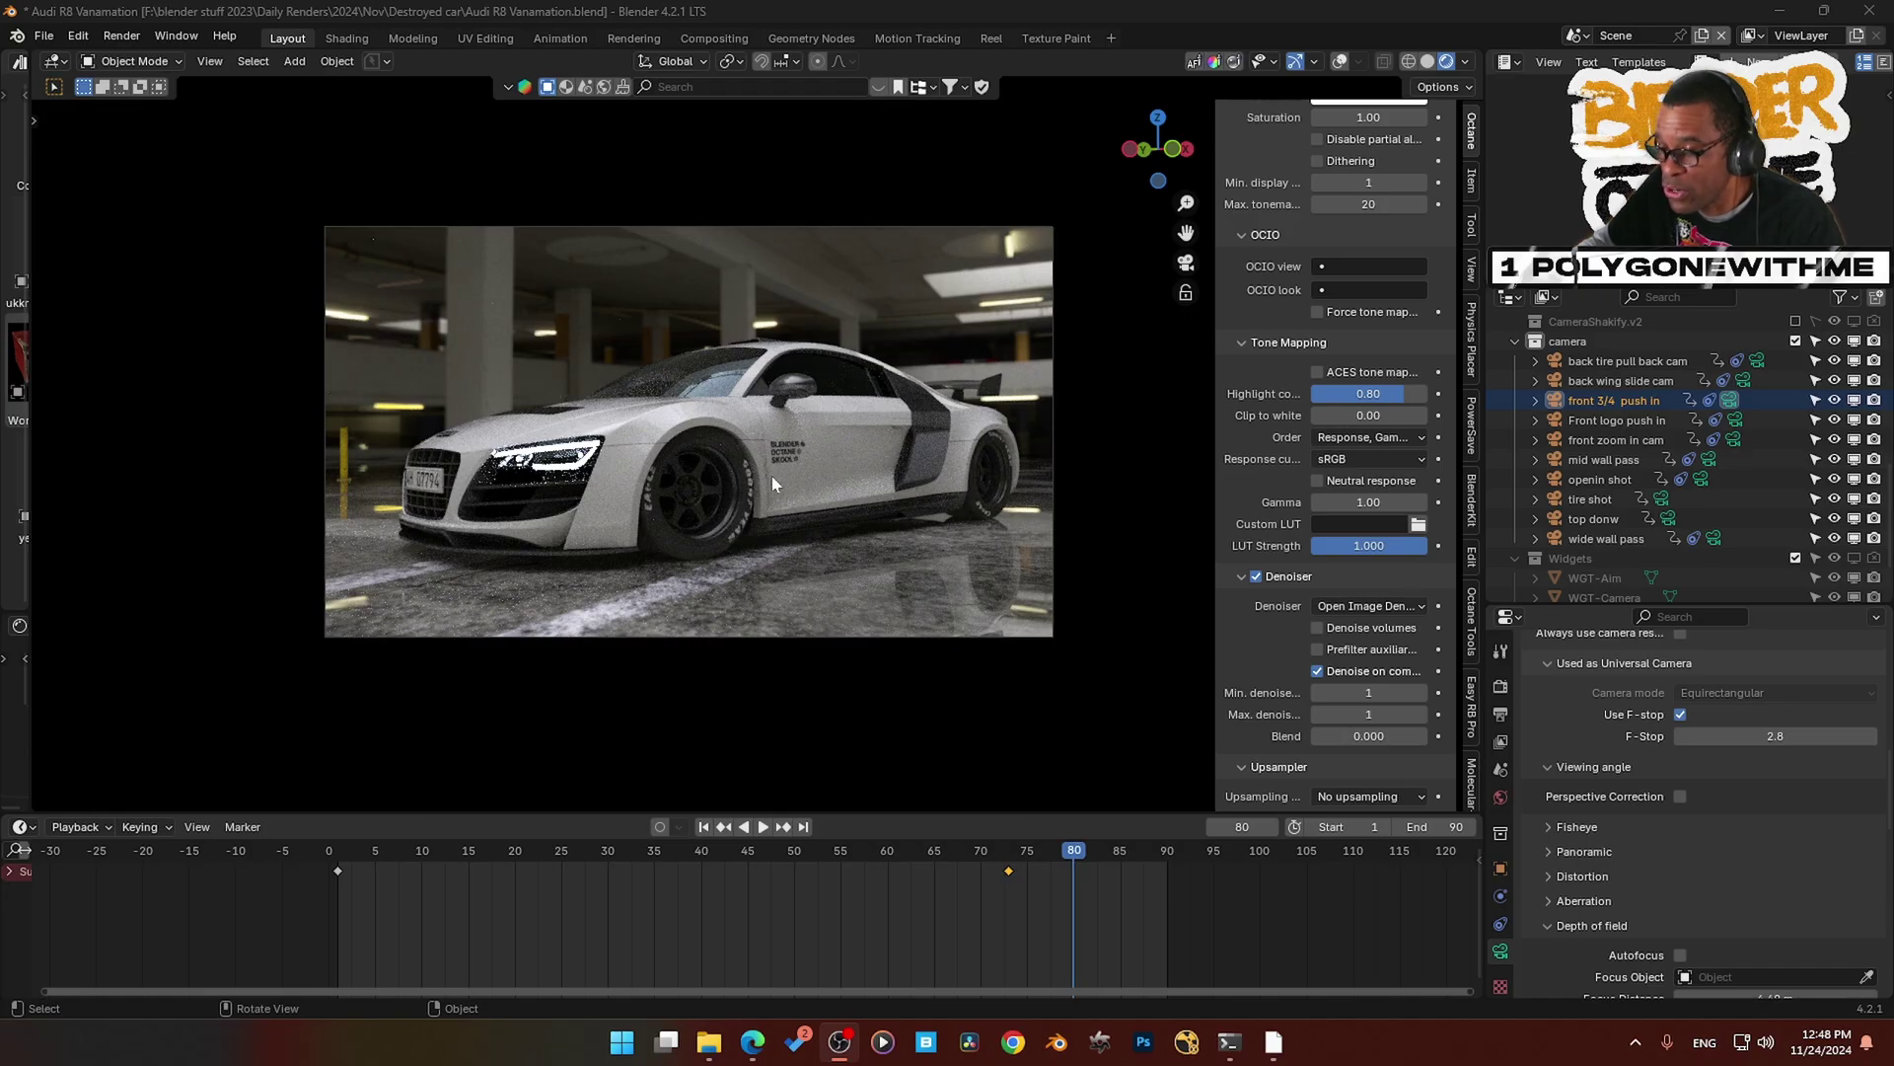
- Inspect the HDRI dome around the Audi R8 from outside the camera and return to the camera view
scroll(685, 439, "down", 10)
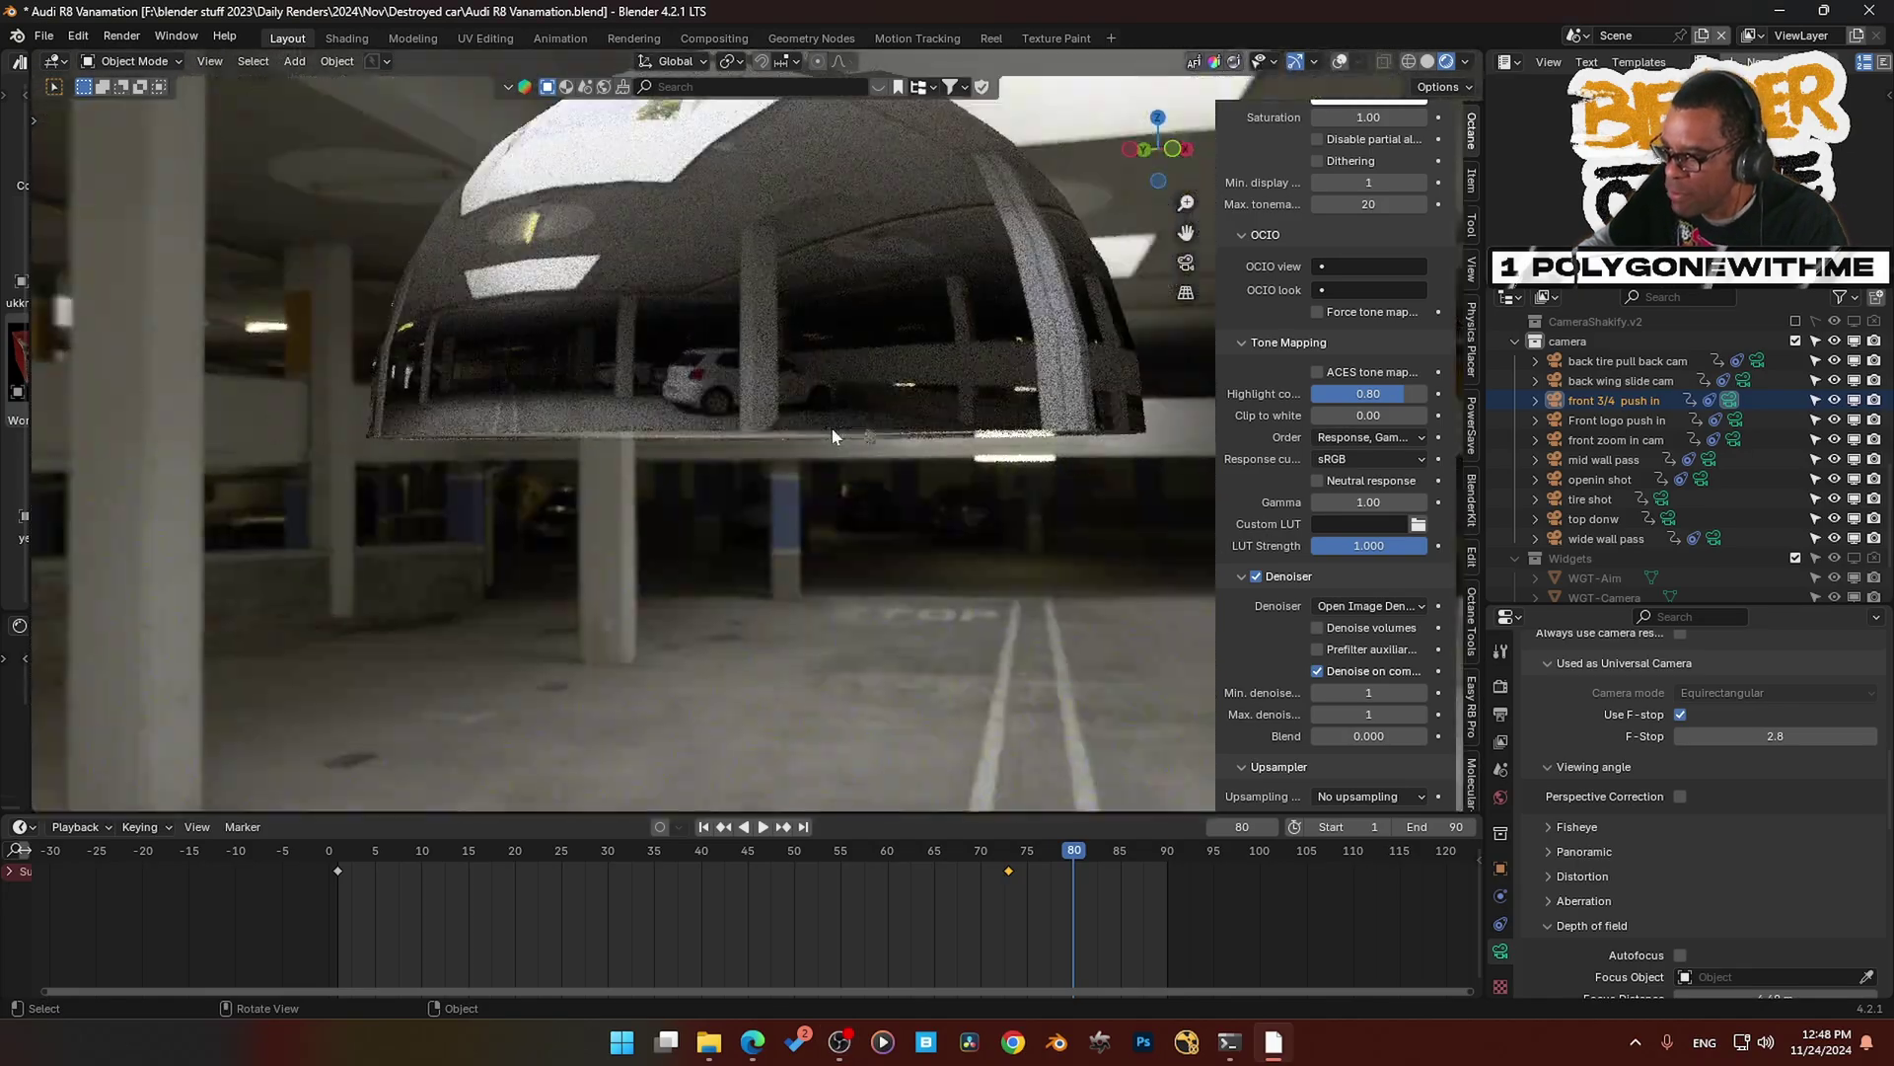
middle_click_drag(833, 437, 760, 474)
key("KP_0")
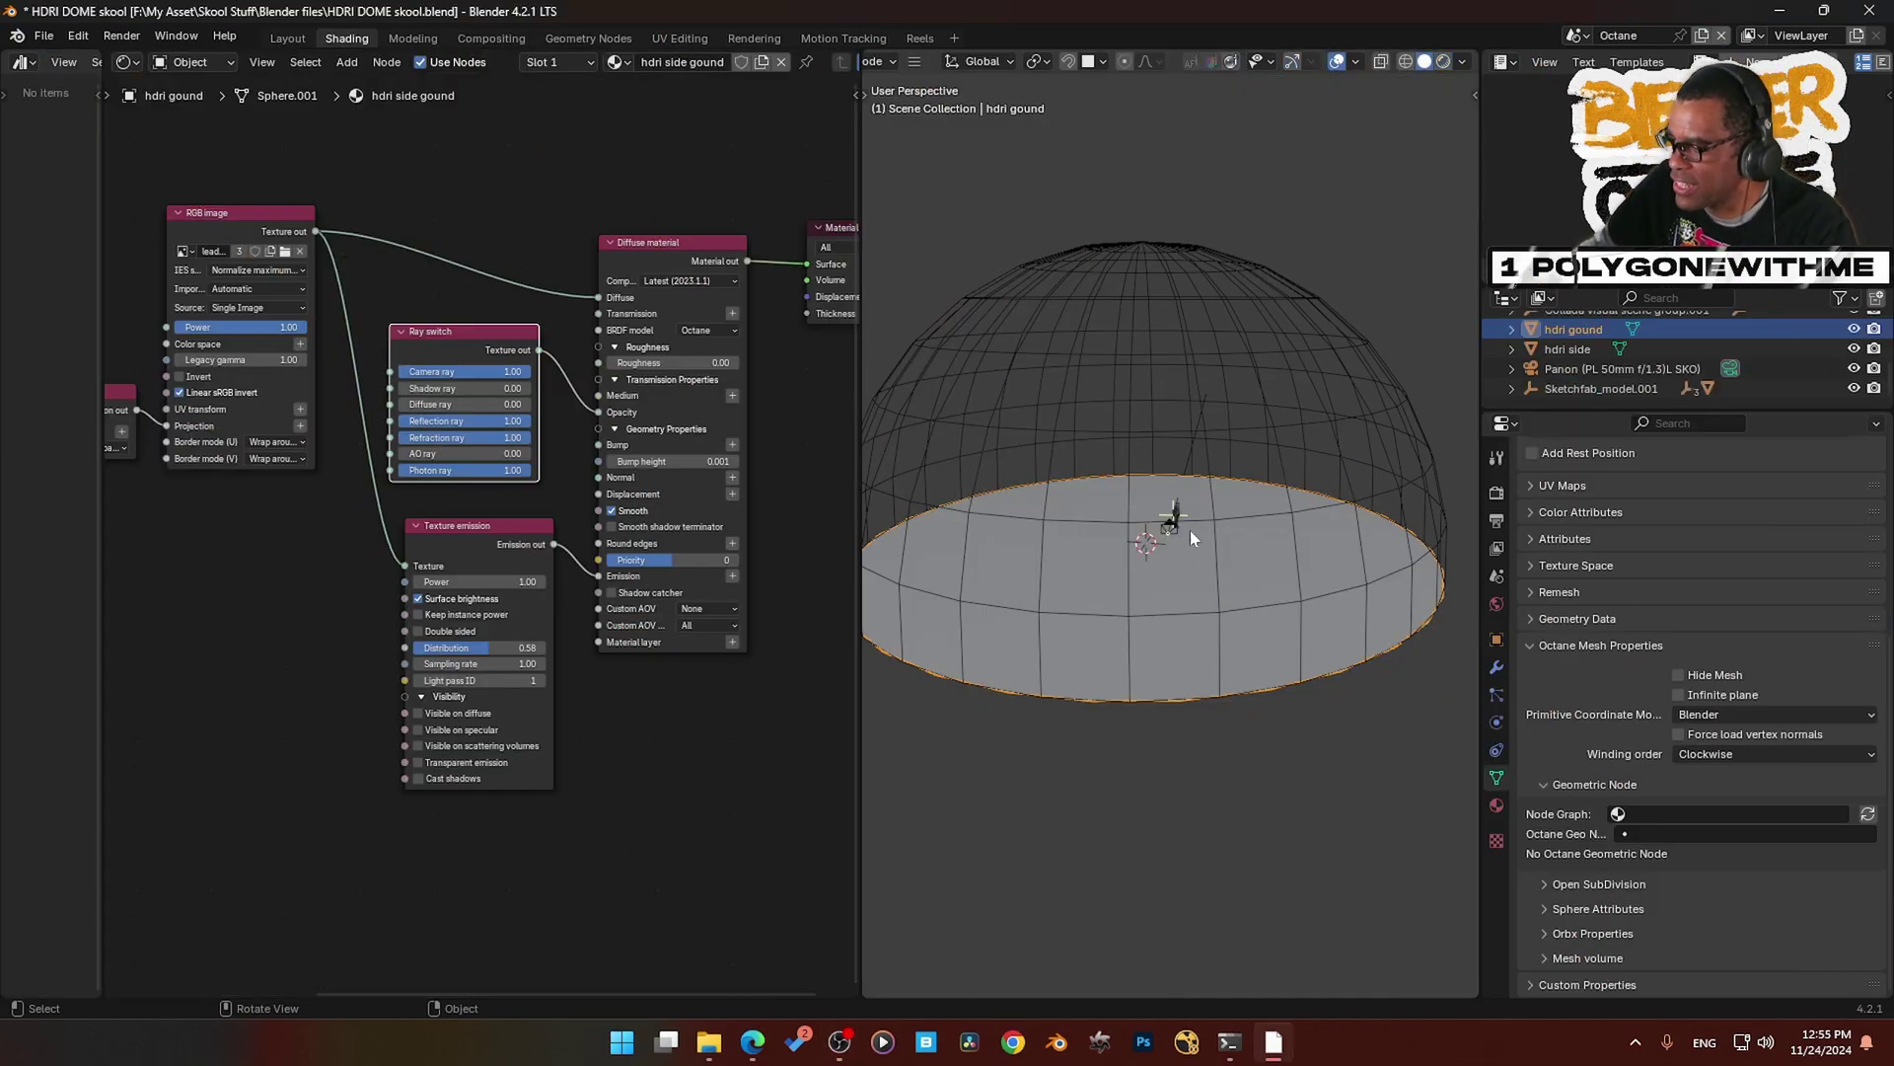
- Examine the HDRI dome's separate ground and side meshes from outside and return to the camera view
middle_click_drag(1196, 529, 1193, 526)
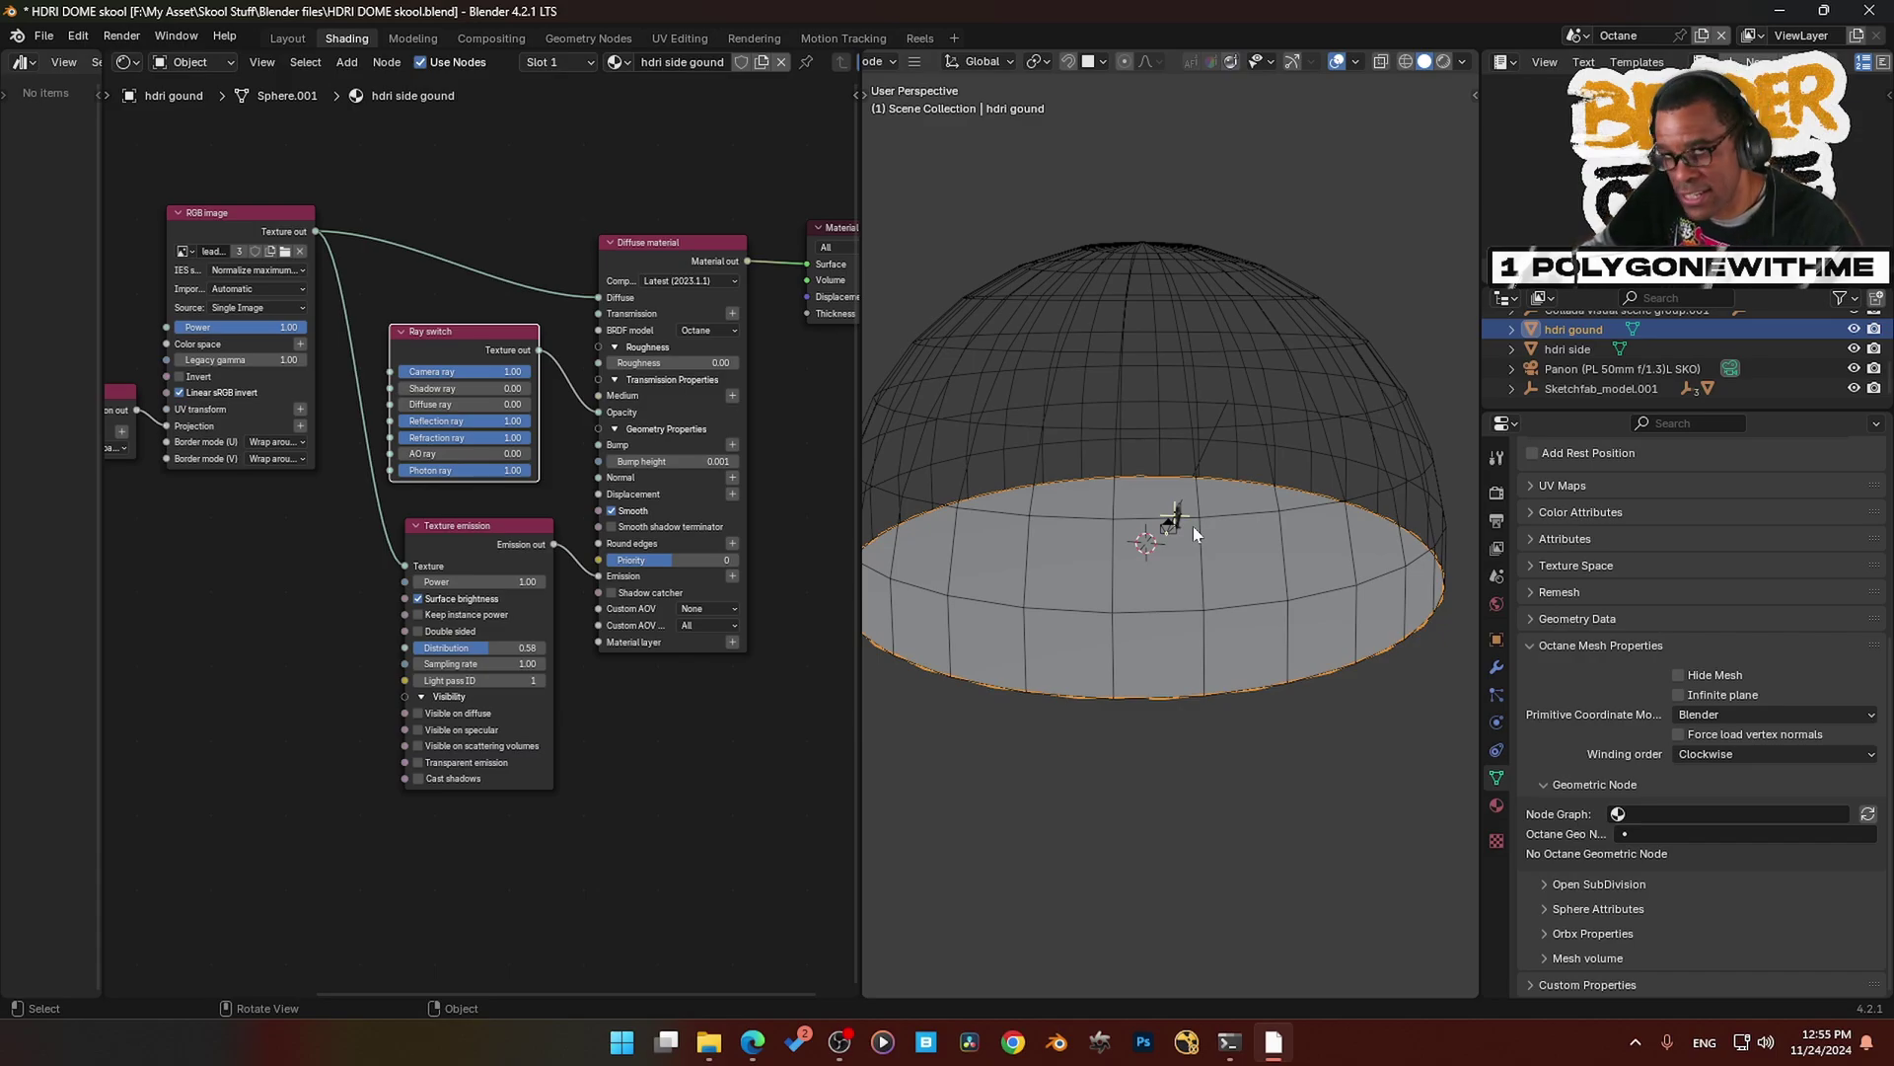
middle_click_drag(1241, 572, 1251, 570)
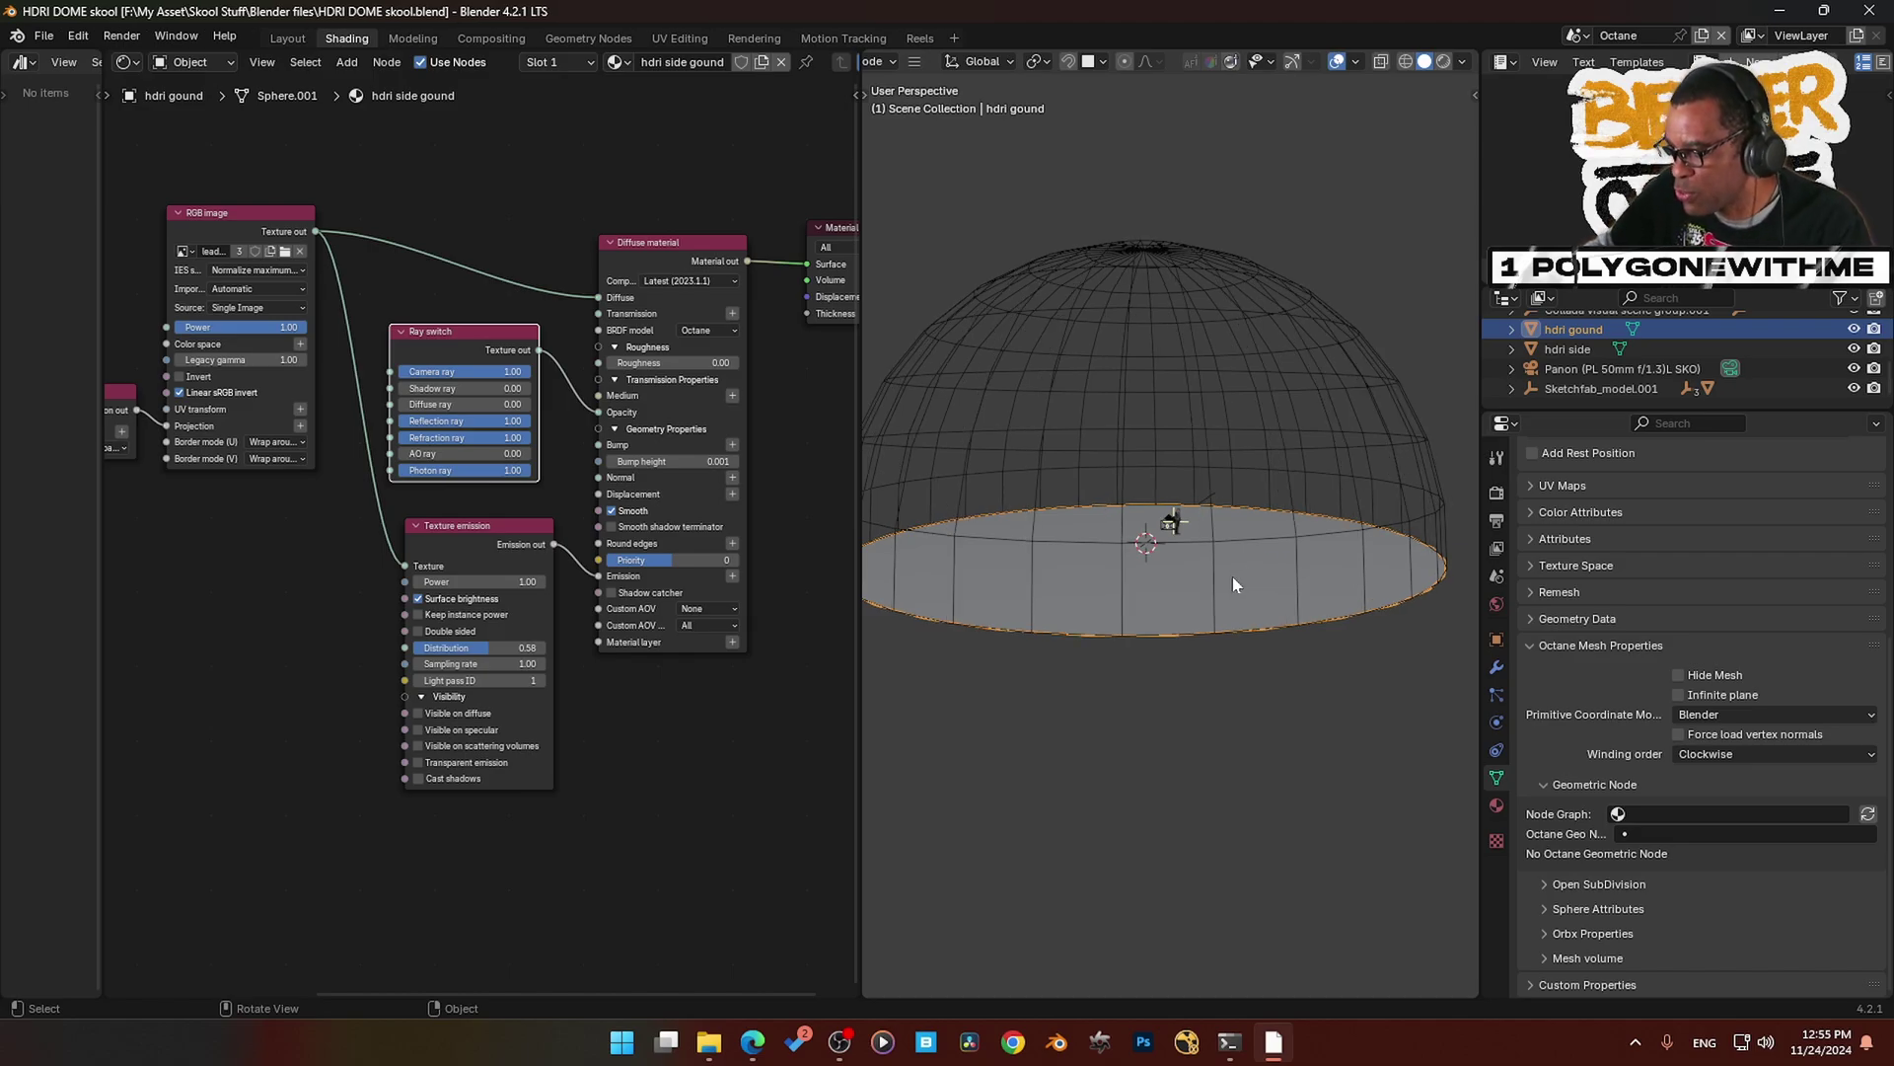
left_click(1227, 351)
mouse_move(1219, 470)
middle_mouse_down()
mouse_move(1253, 418)
mouse_move(1194, 437)
mouse_move(1229, 466)
middle_mouse_up()
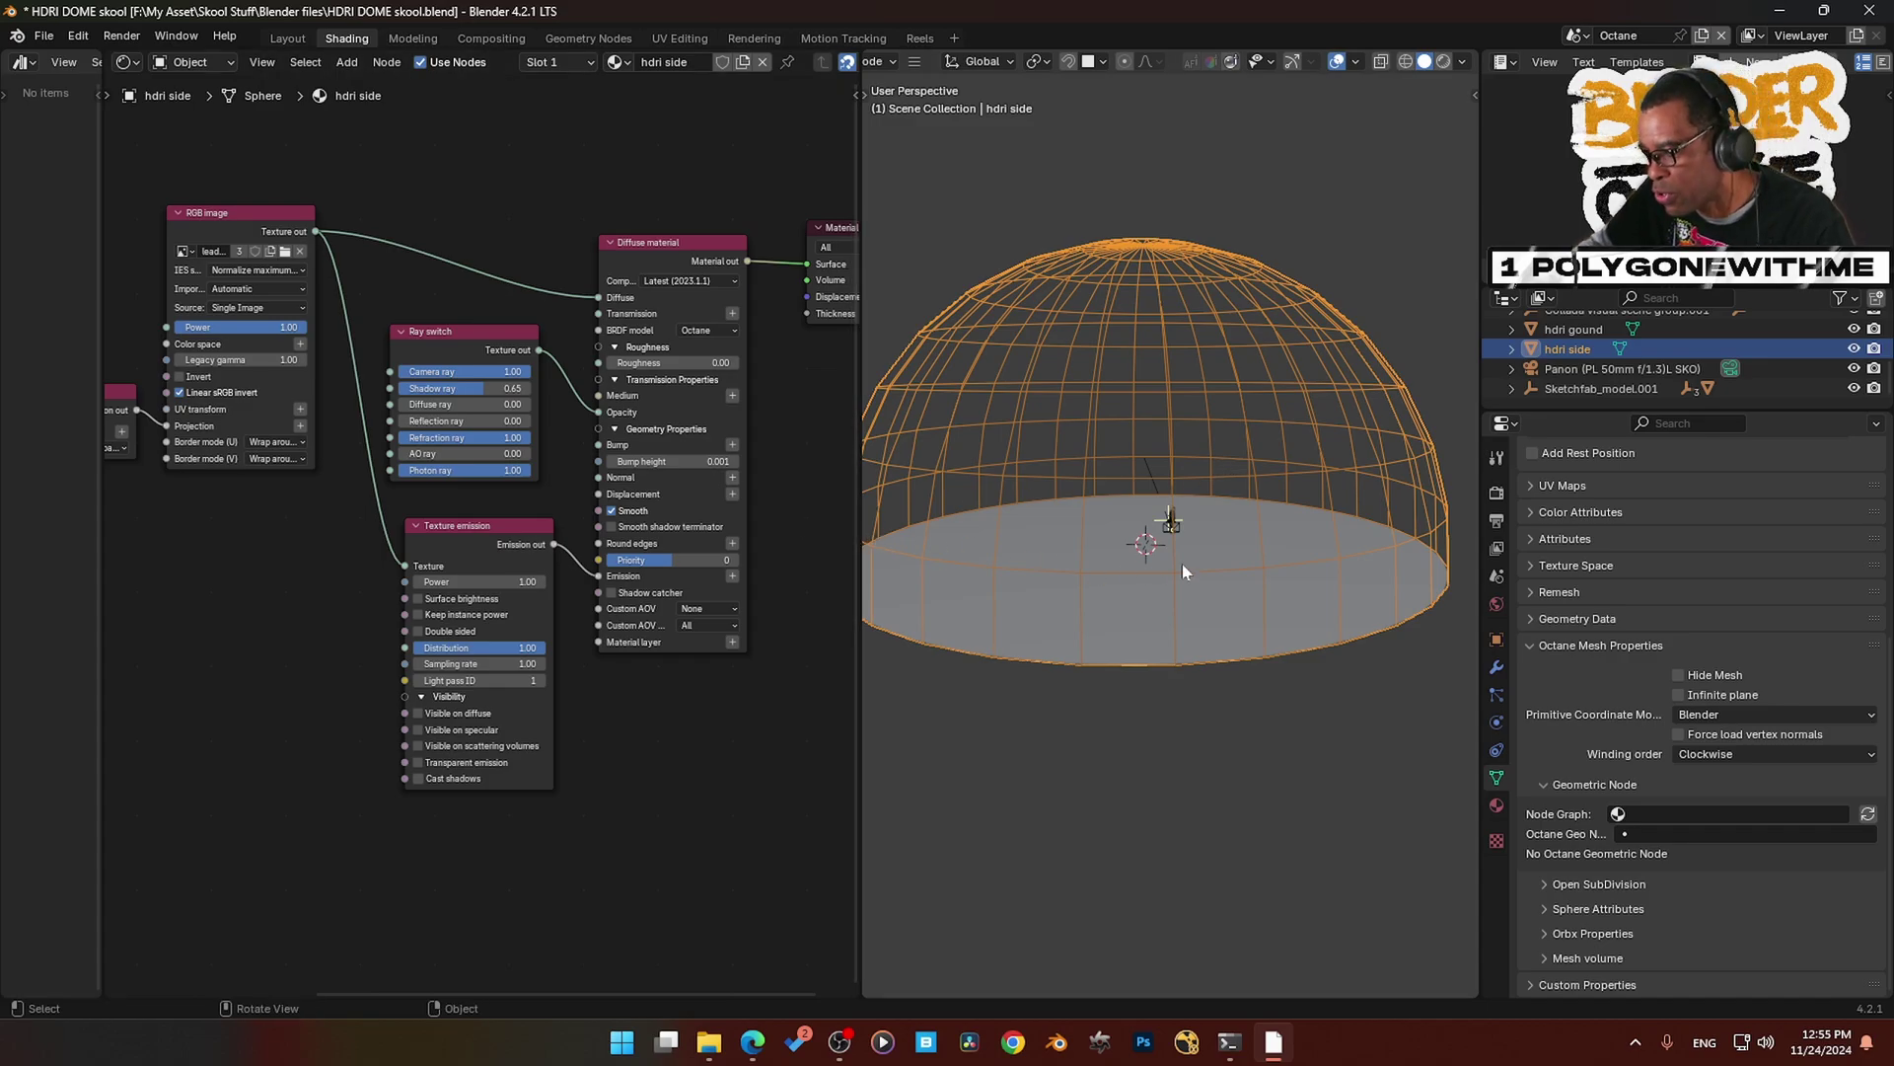
key("KP_0")
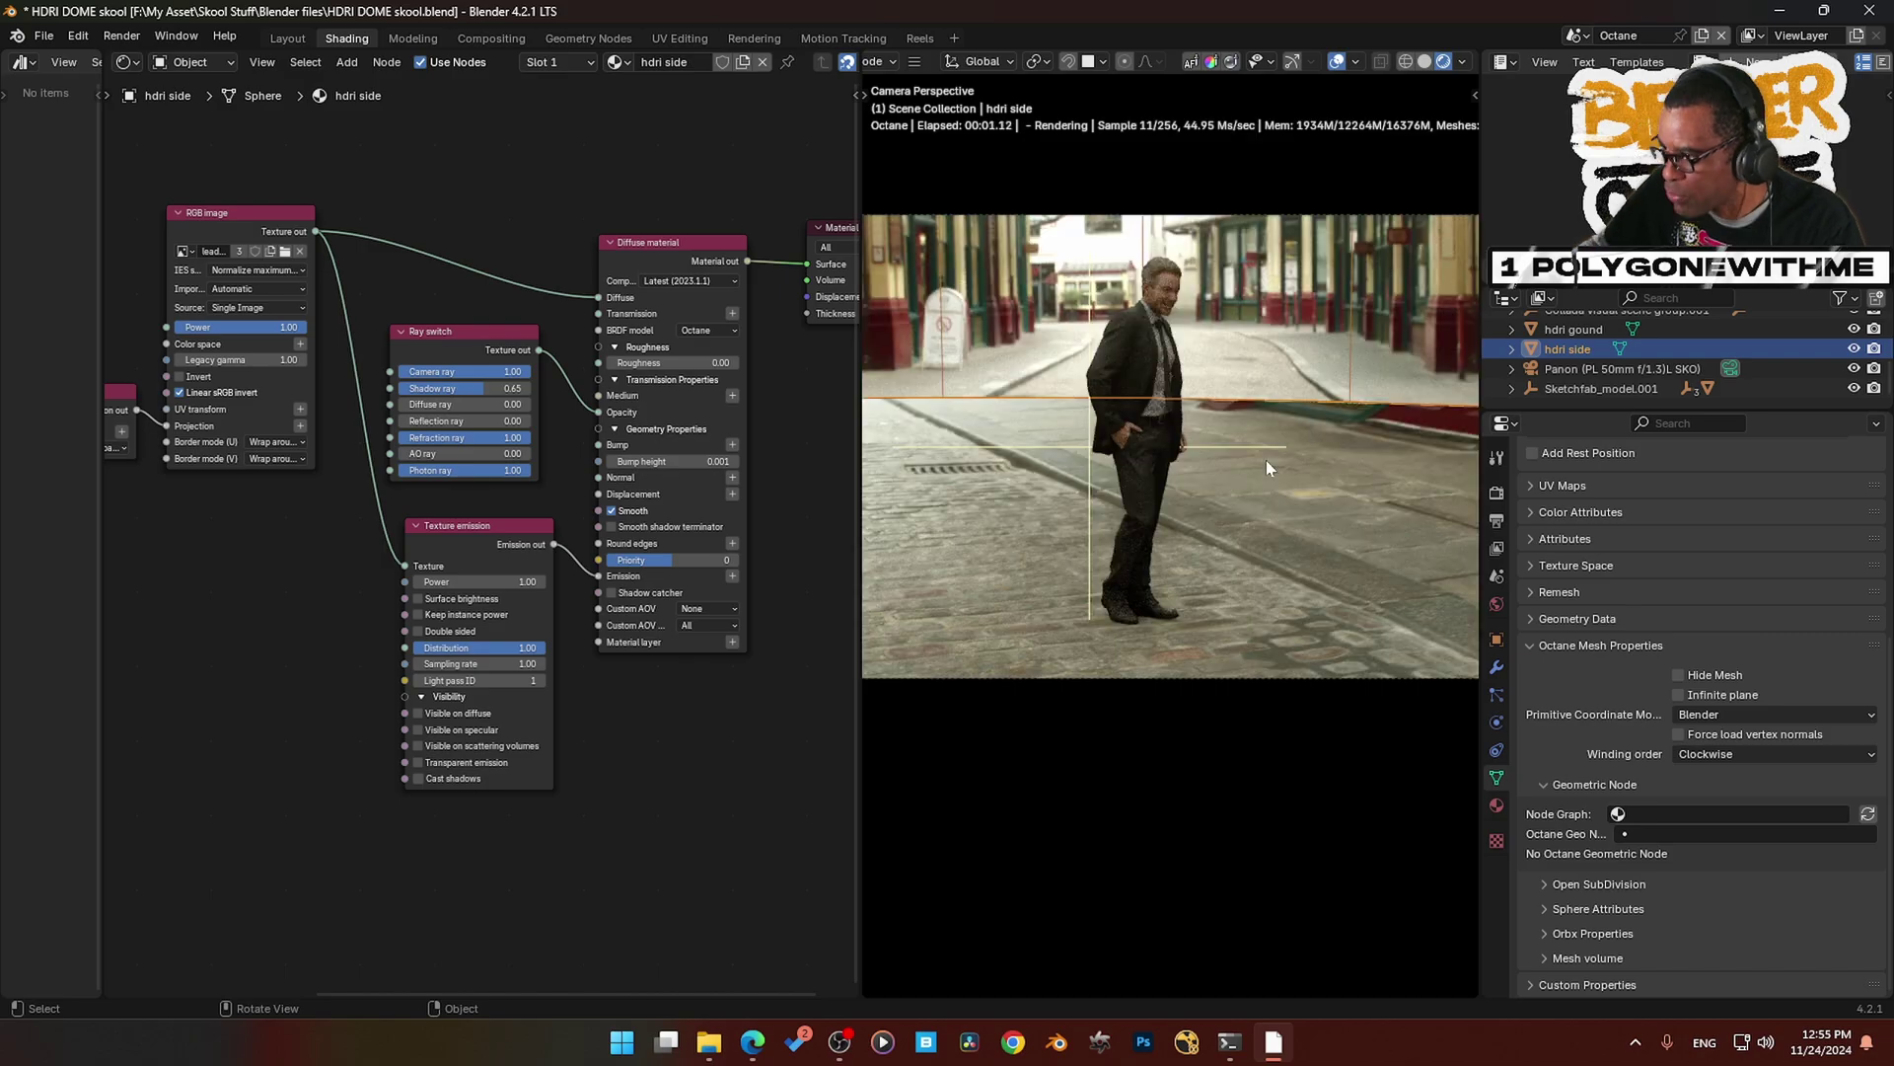
- Select the hdri gound mesh and inspect the rendered floor with the viewport overlays temporarily hidden
left_click(1338, 492)
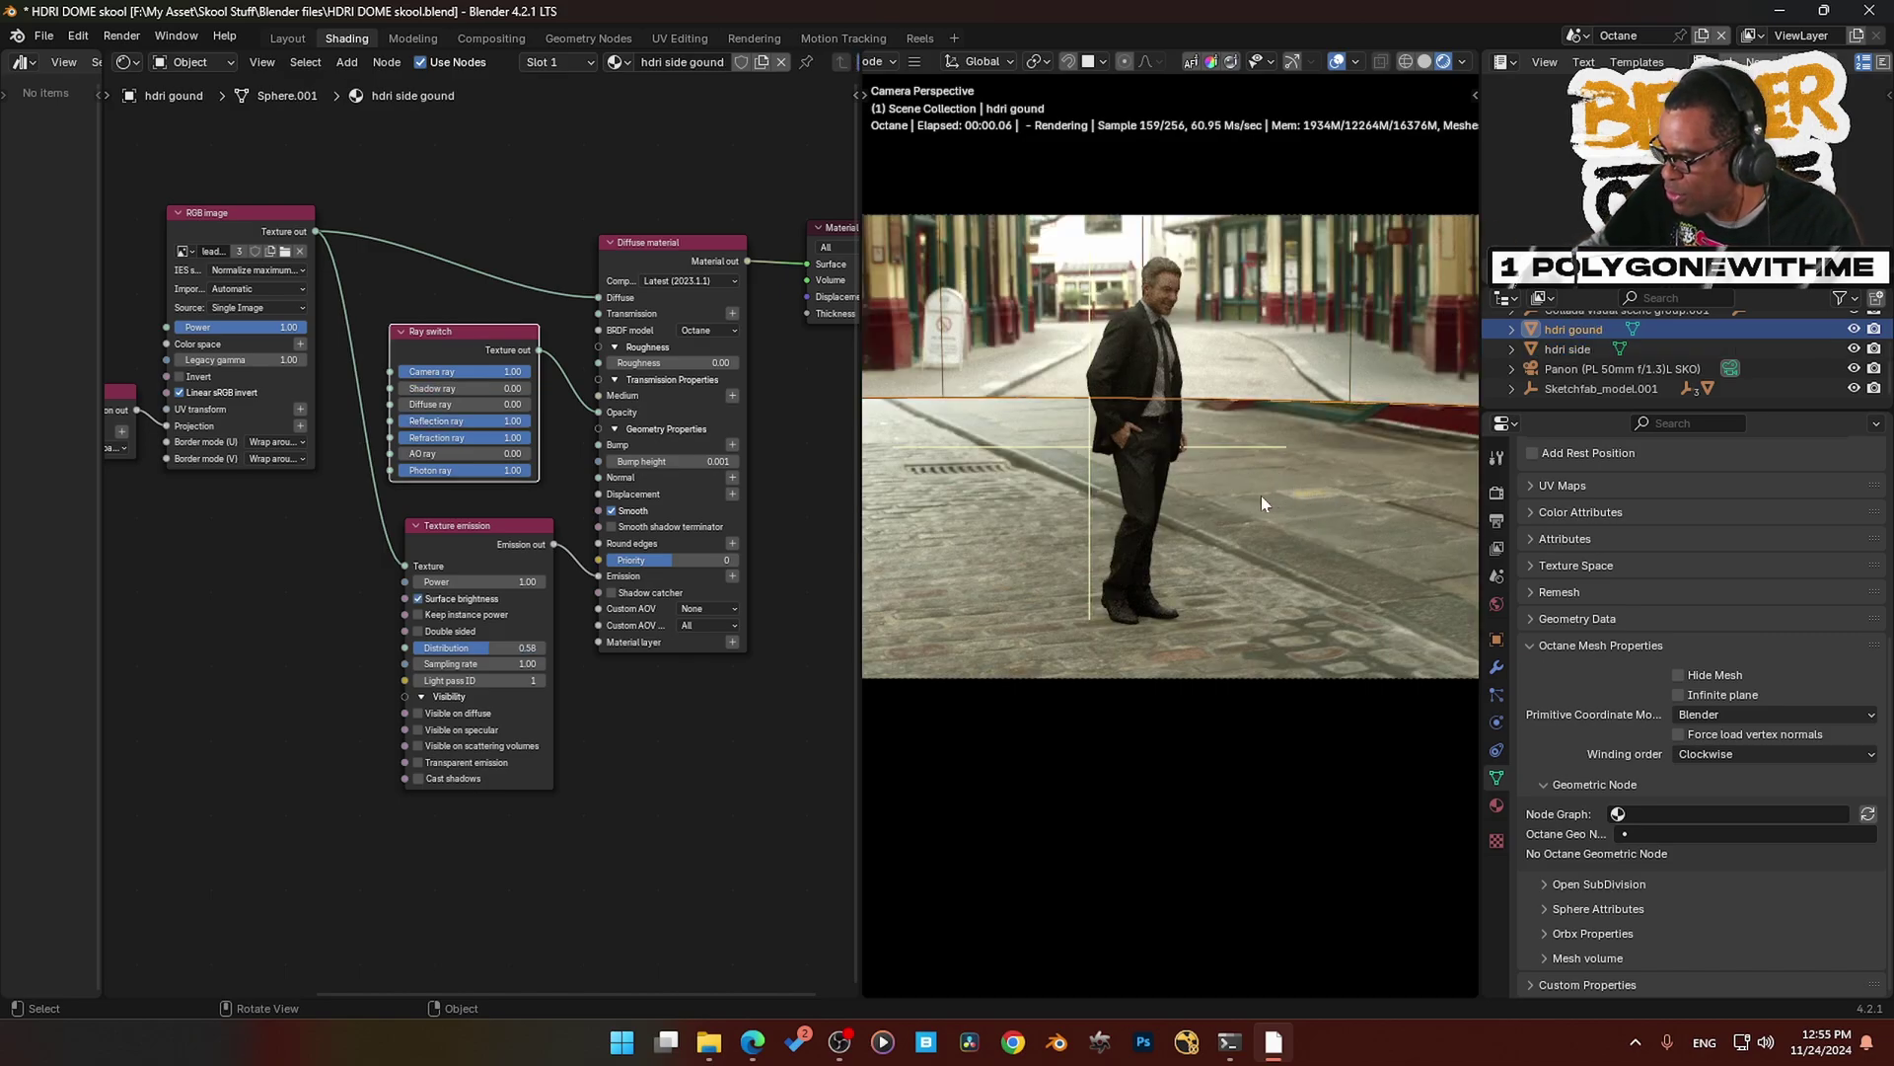
left_click(1337, 61)
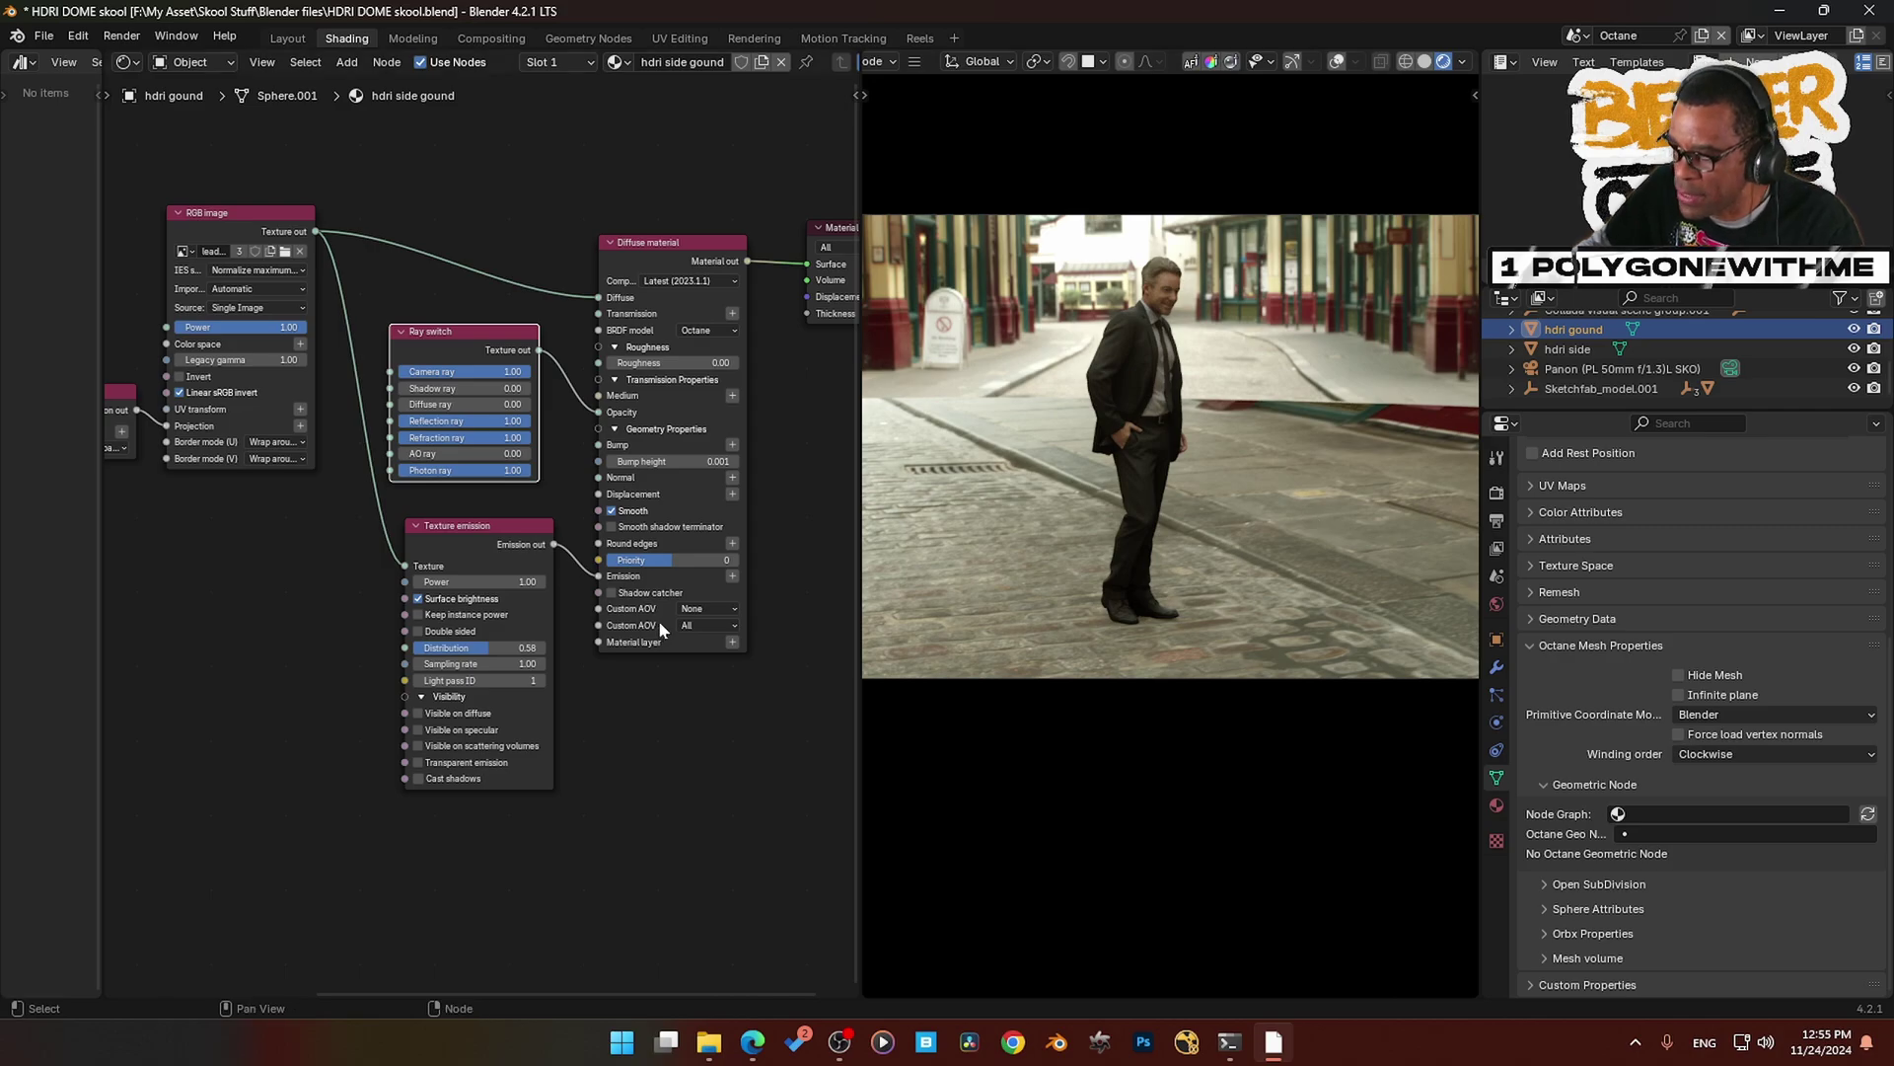
scroll(493, 607, "down", 2)
middle_click_drag(344, 594, 367, 588)
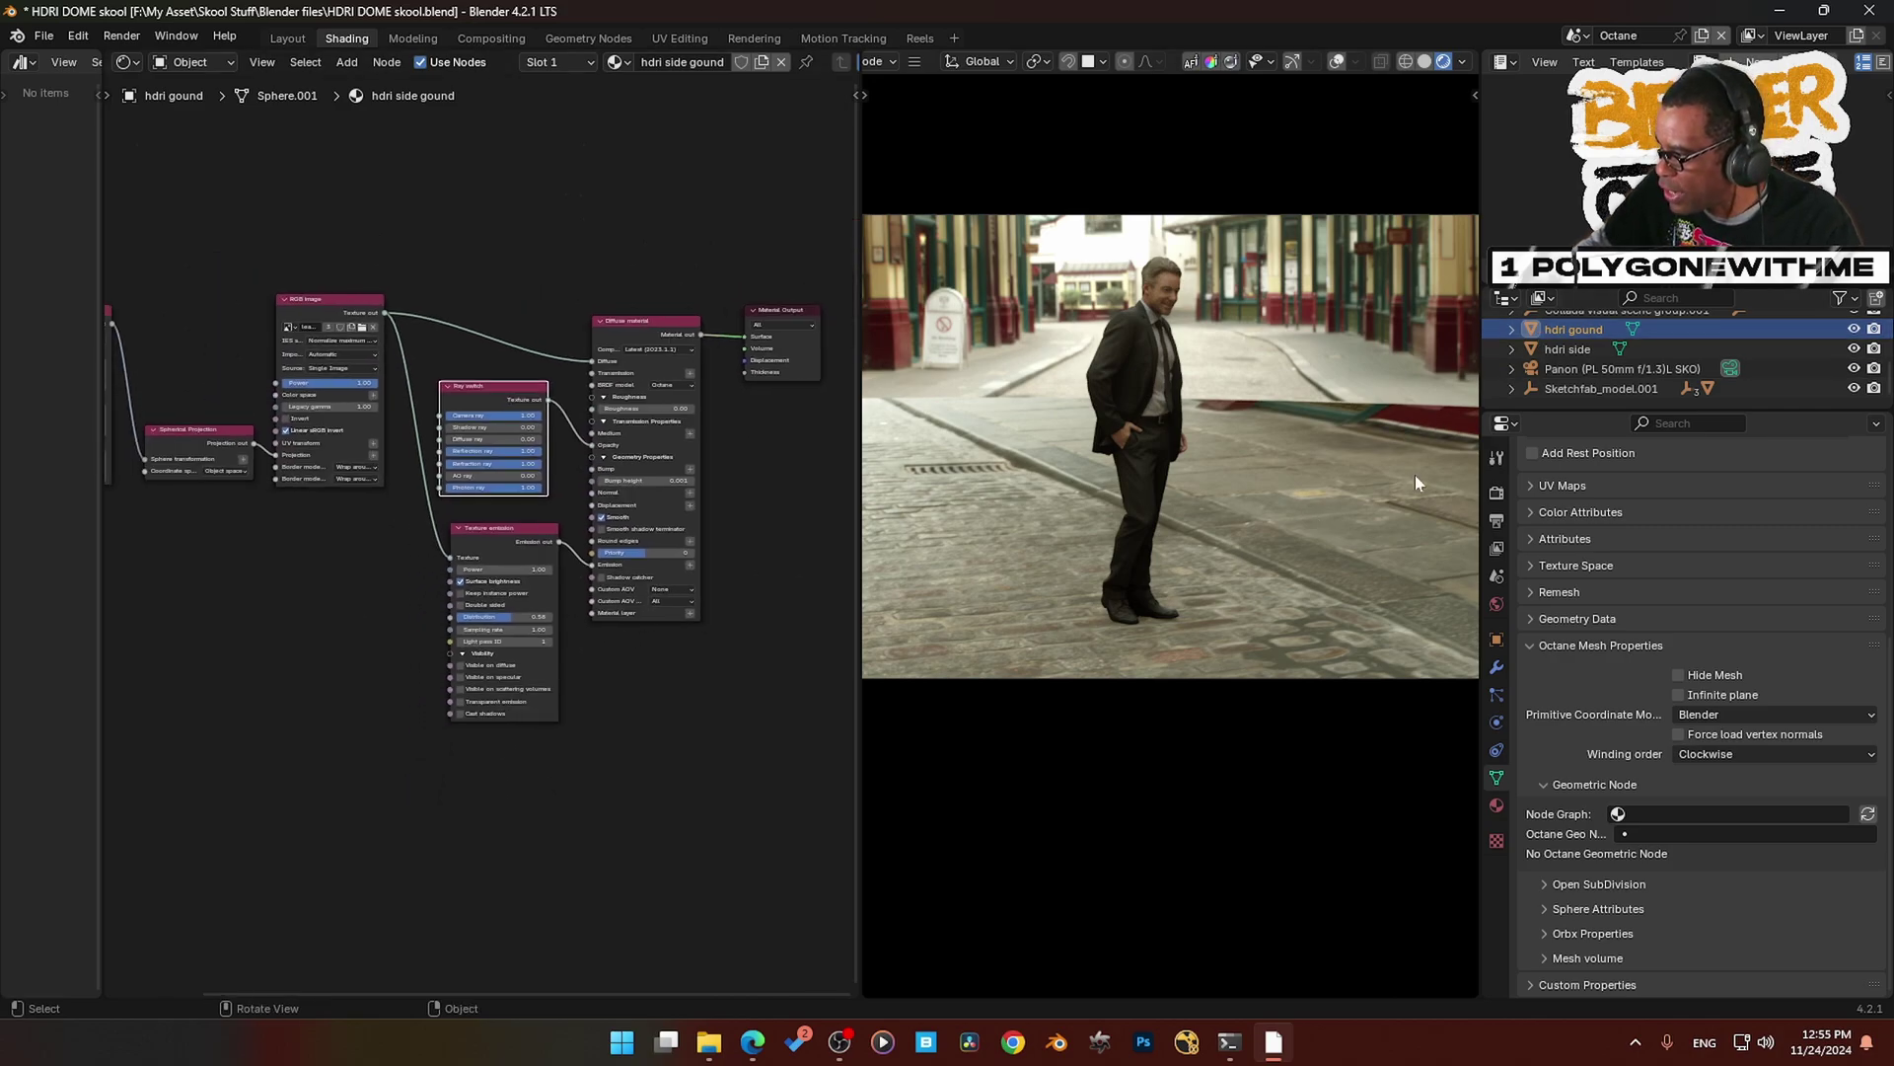
left_click(1337, 61)
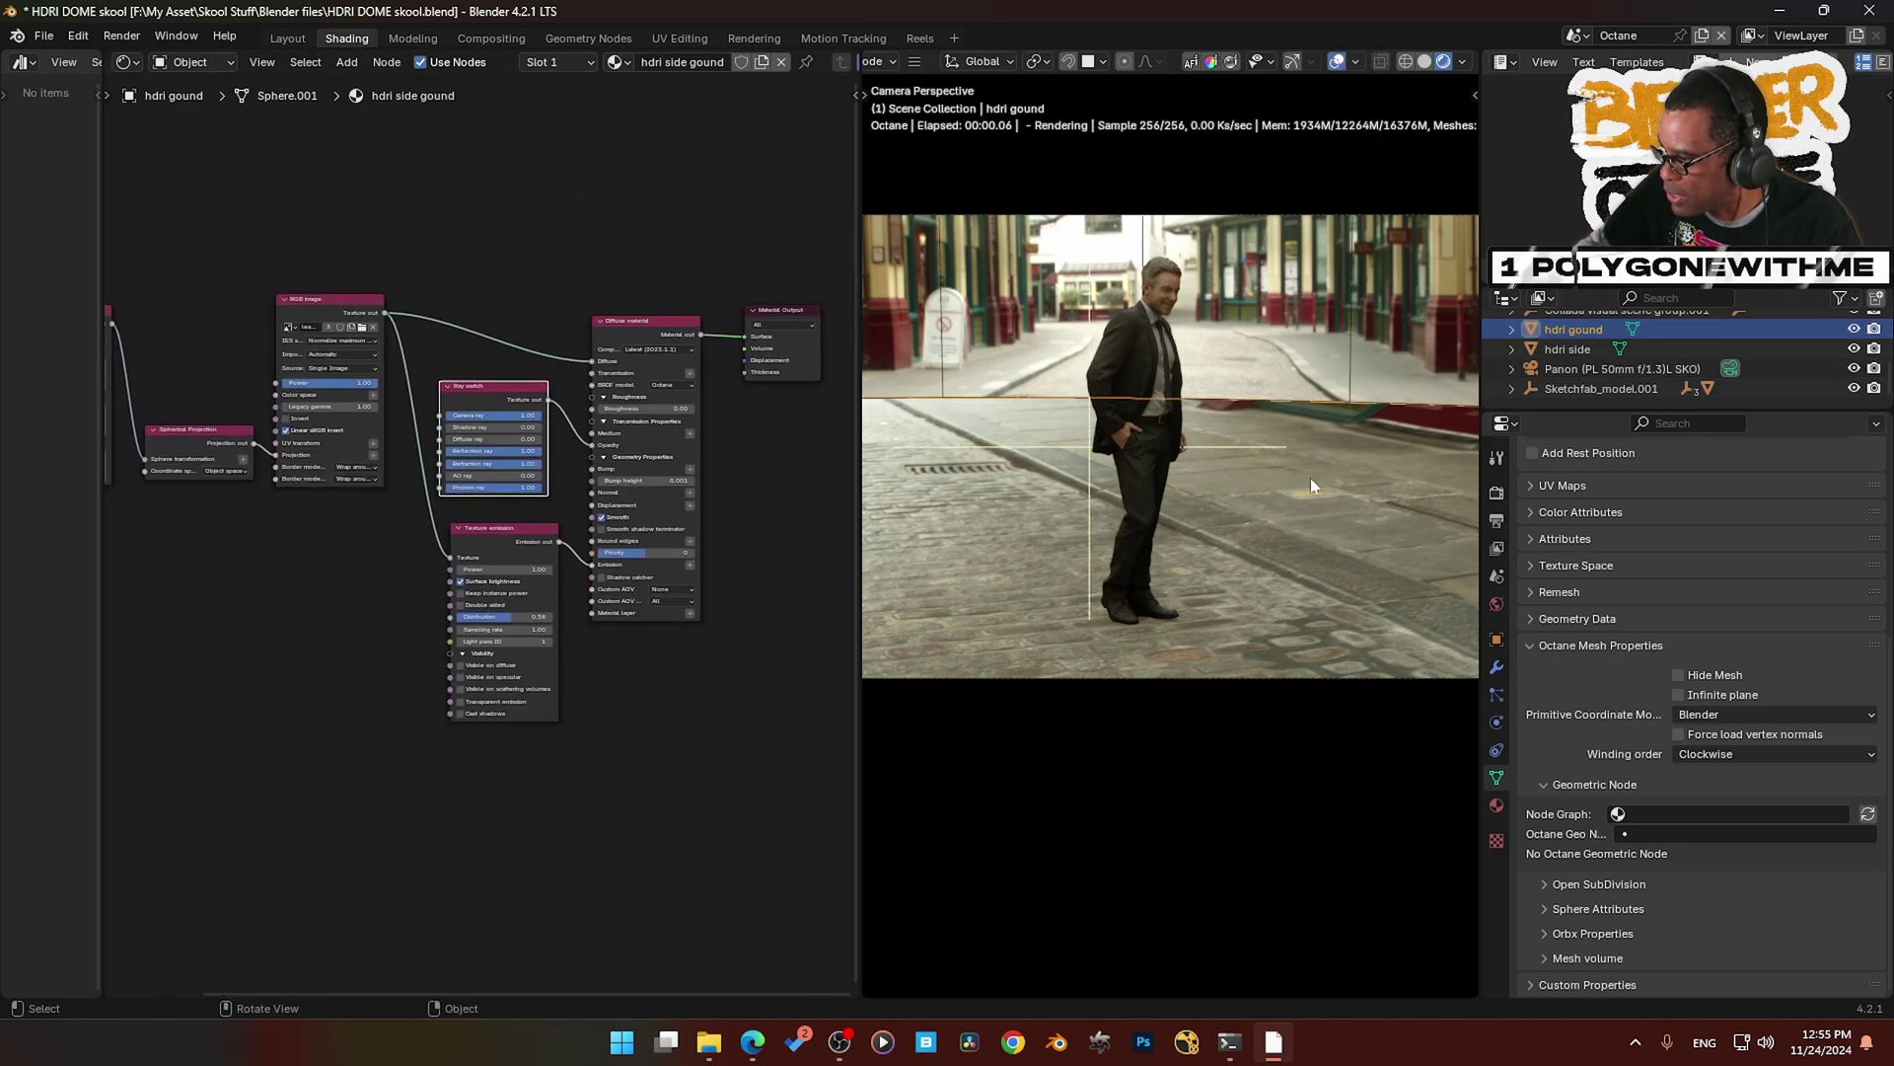
- Maximize the node editor for the hdri side gound material and examine its 3D transformation and Spherical Projection nodes
middle_click_drag(356, 588, 469, 585)
key("ctrl+space")
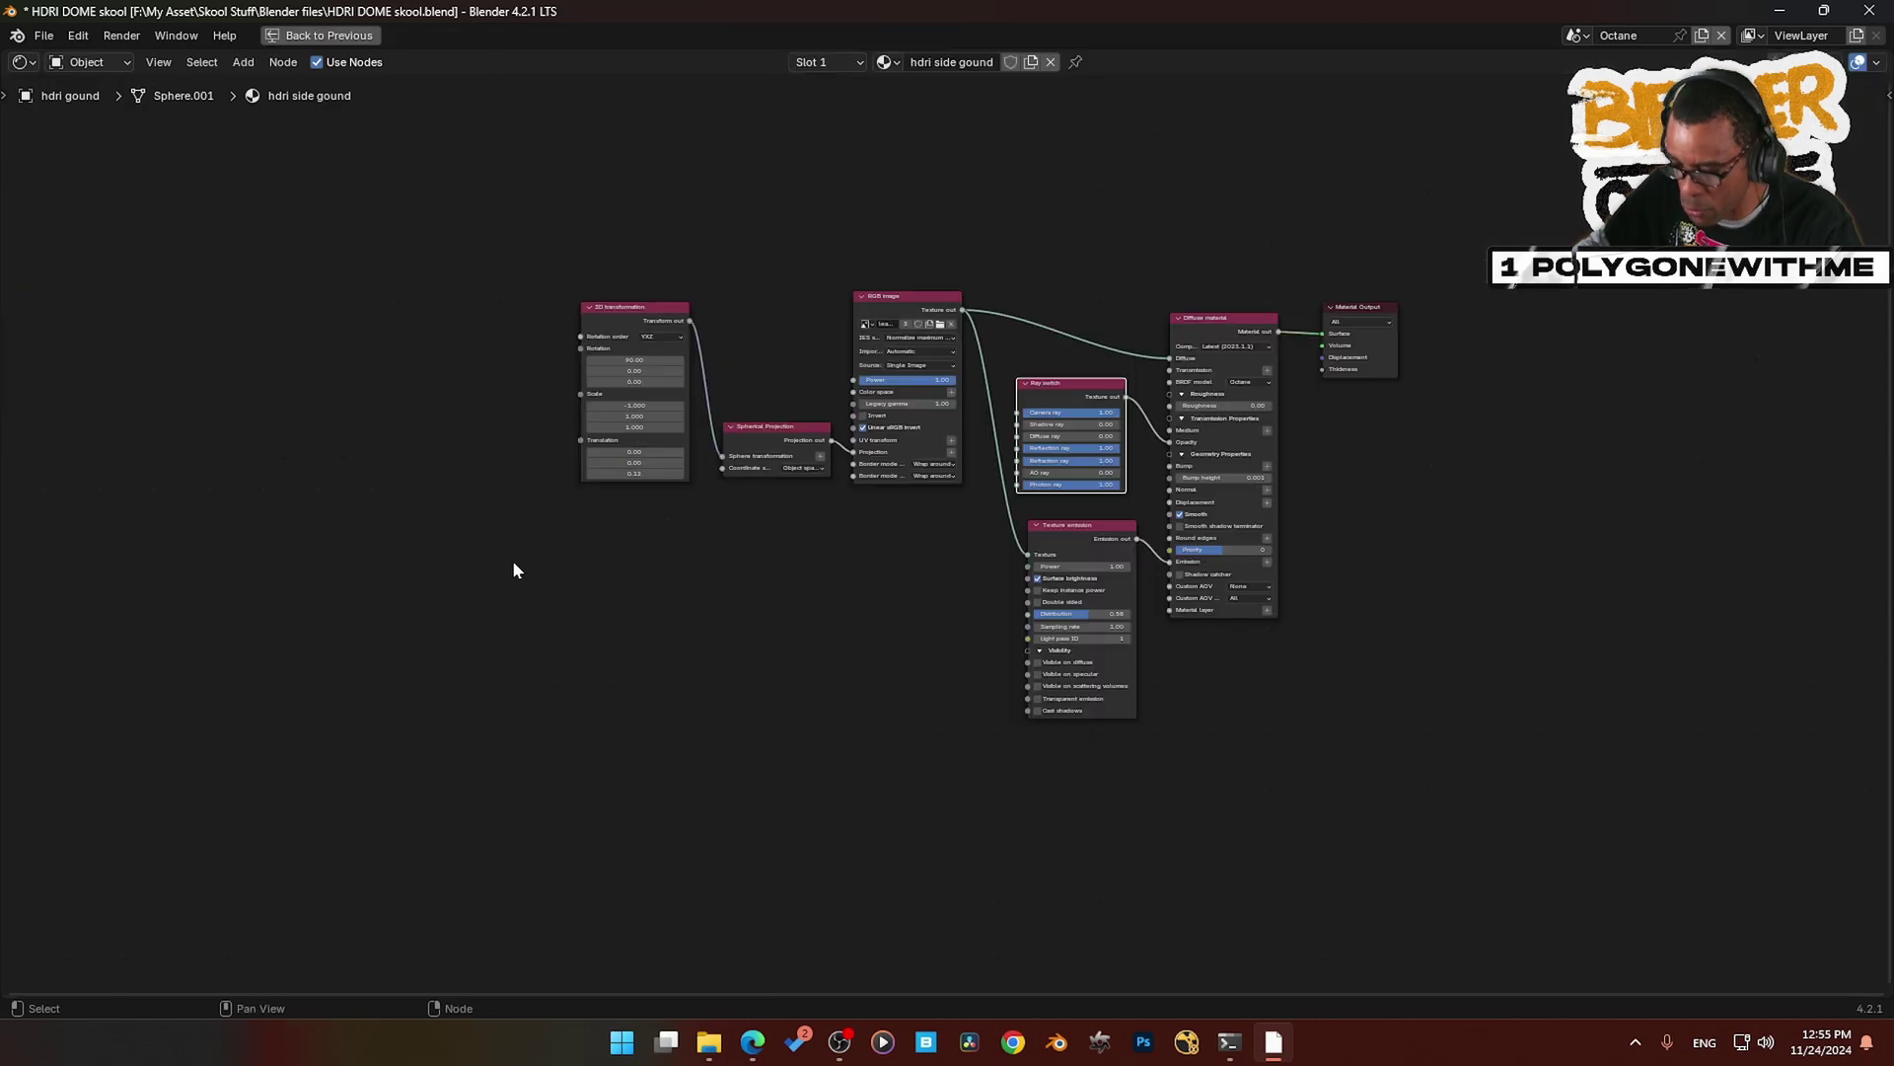
scroll(1003, 533, "up", 3)
middle_click_drag(1003, 533, 889, 624)
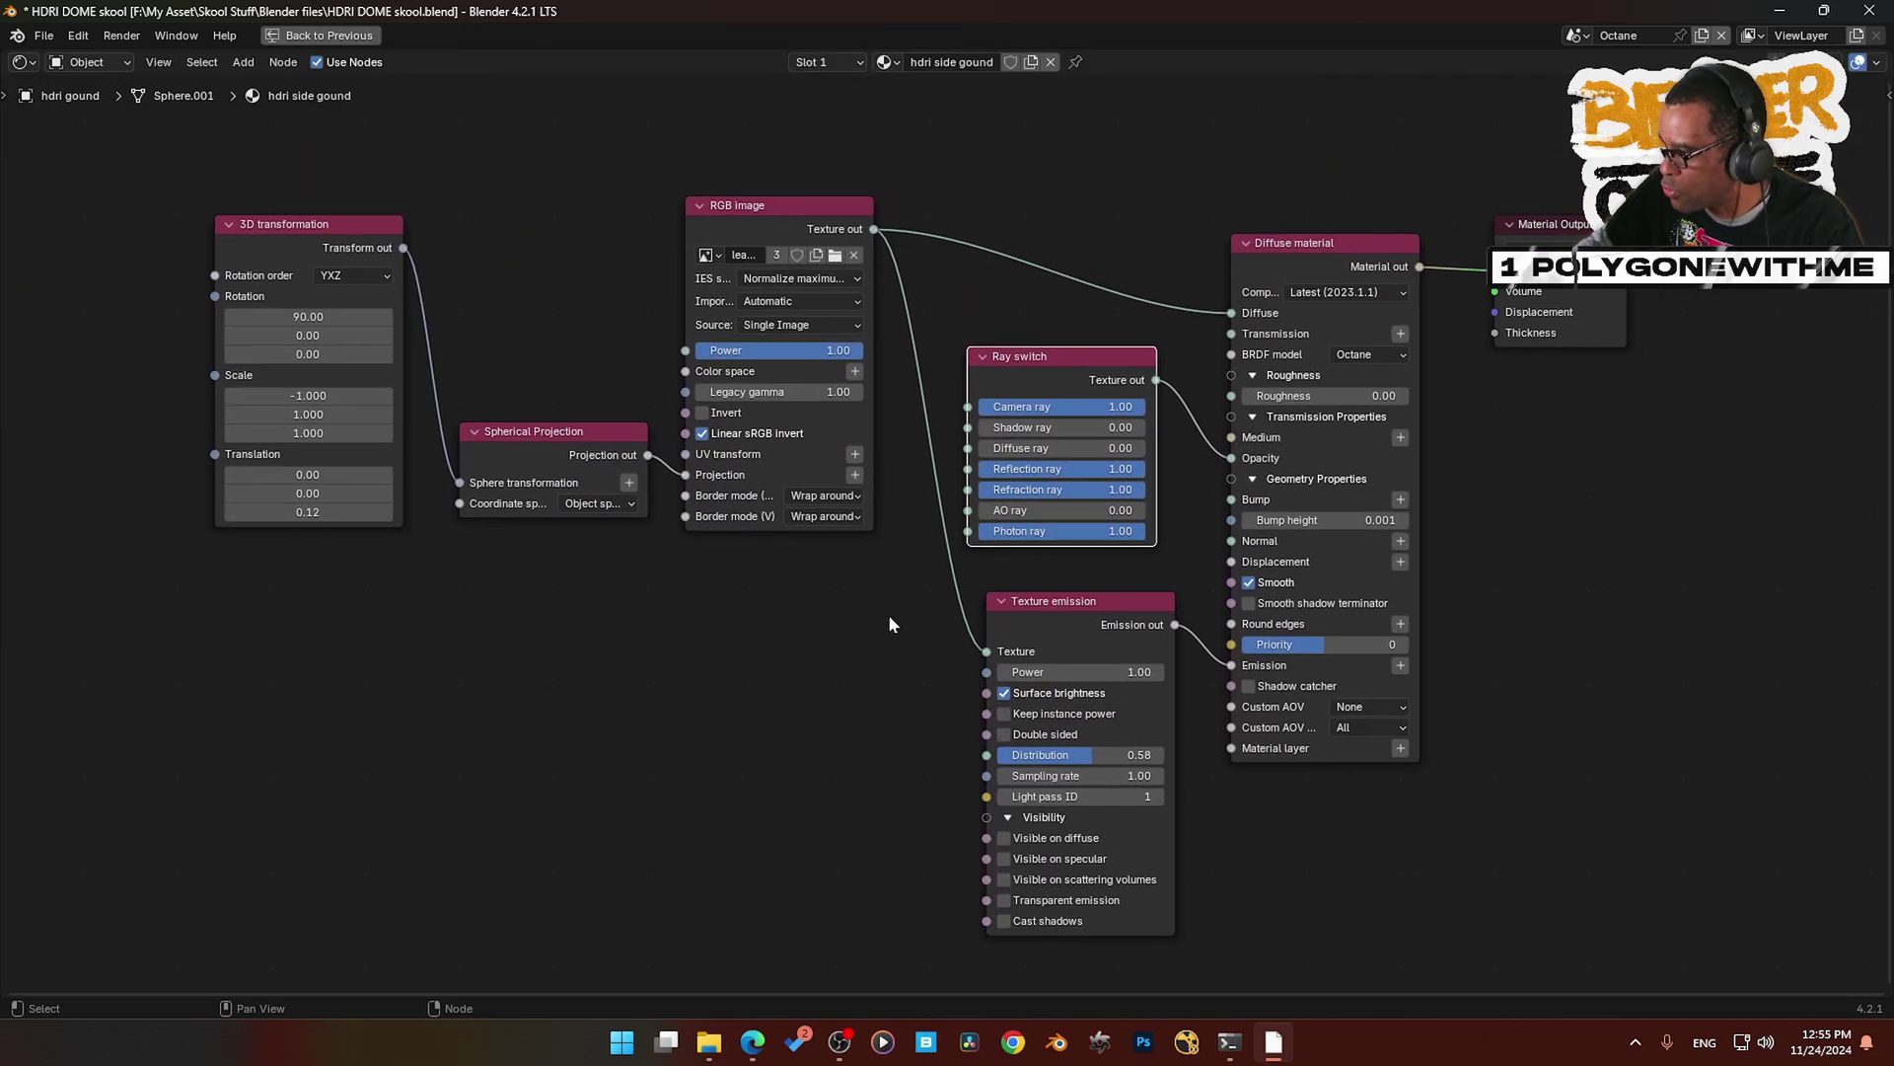
middle_click_drag(1402, 544, 1414, 548)
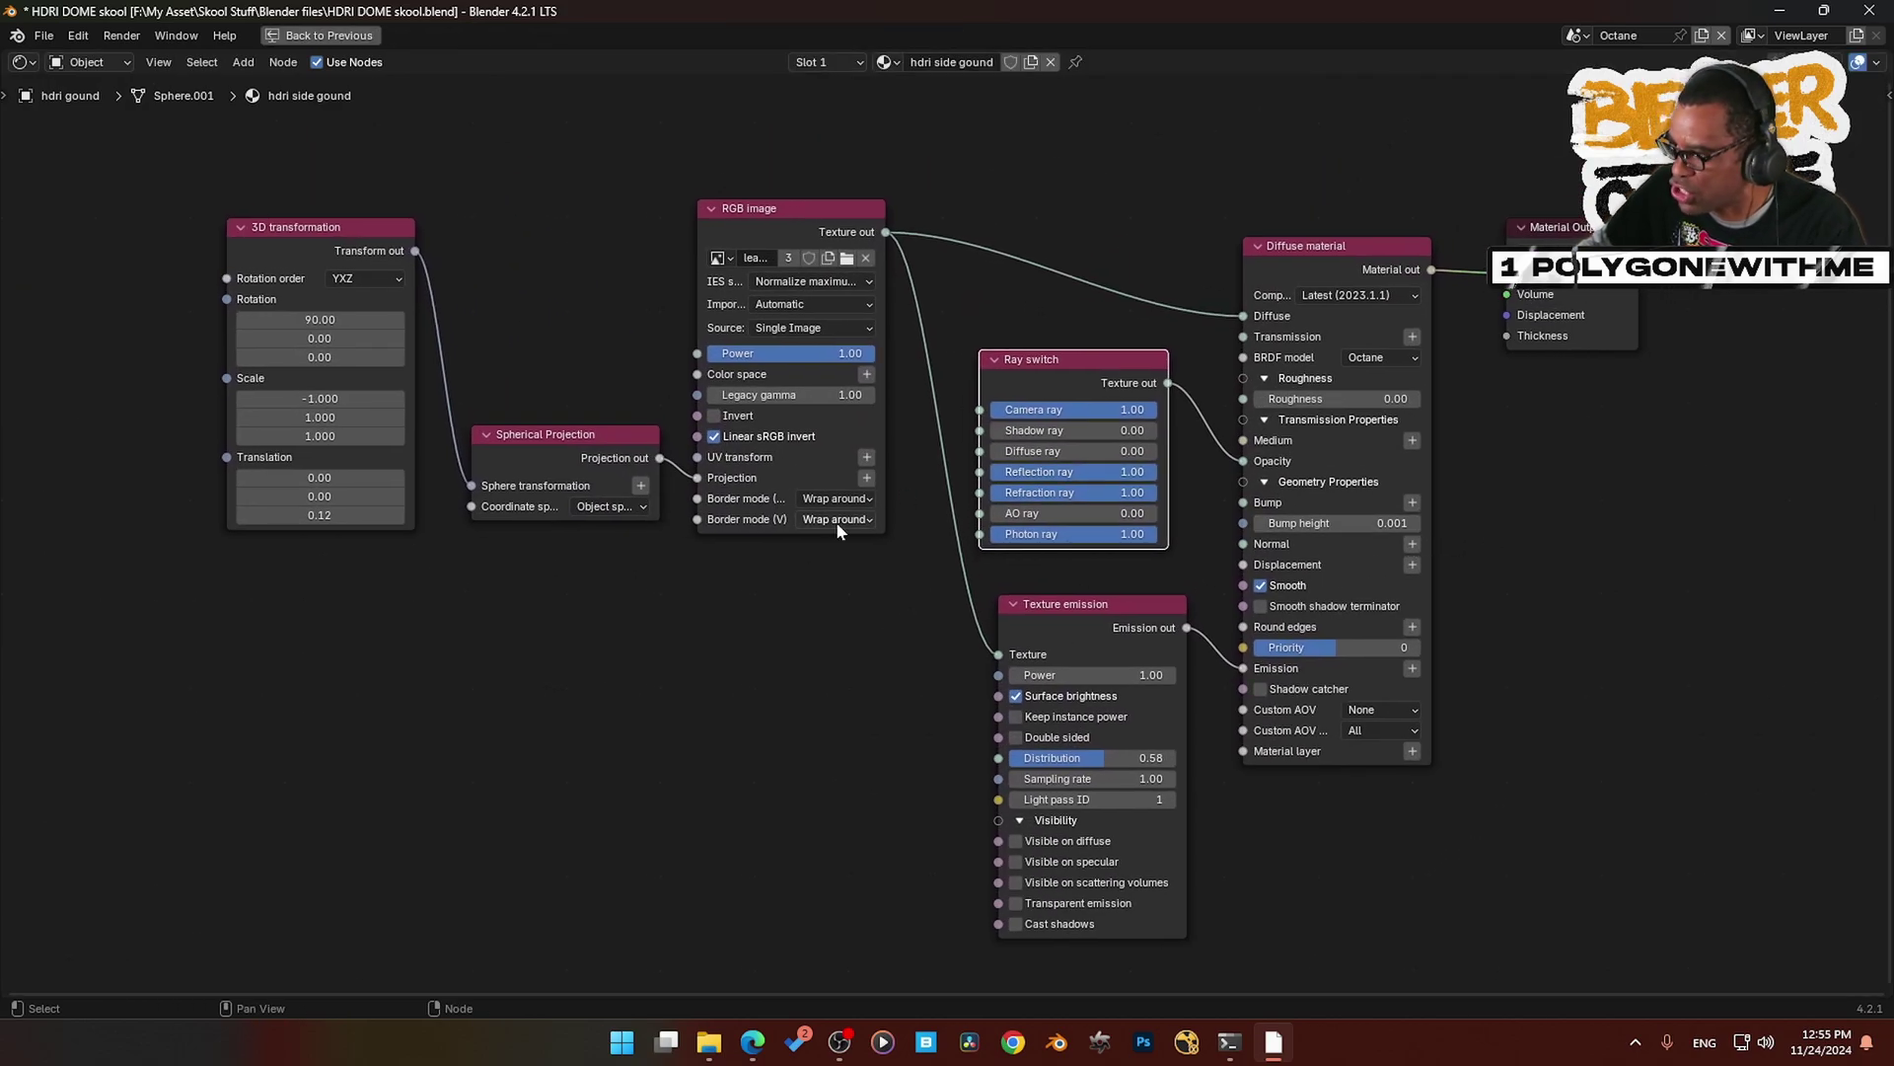
left_click(291, 247)
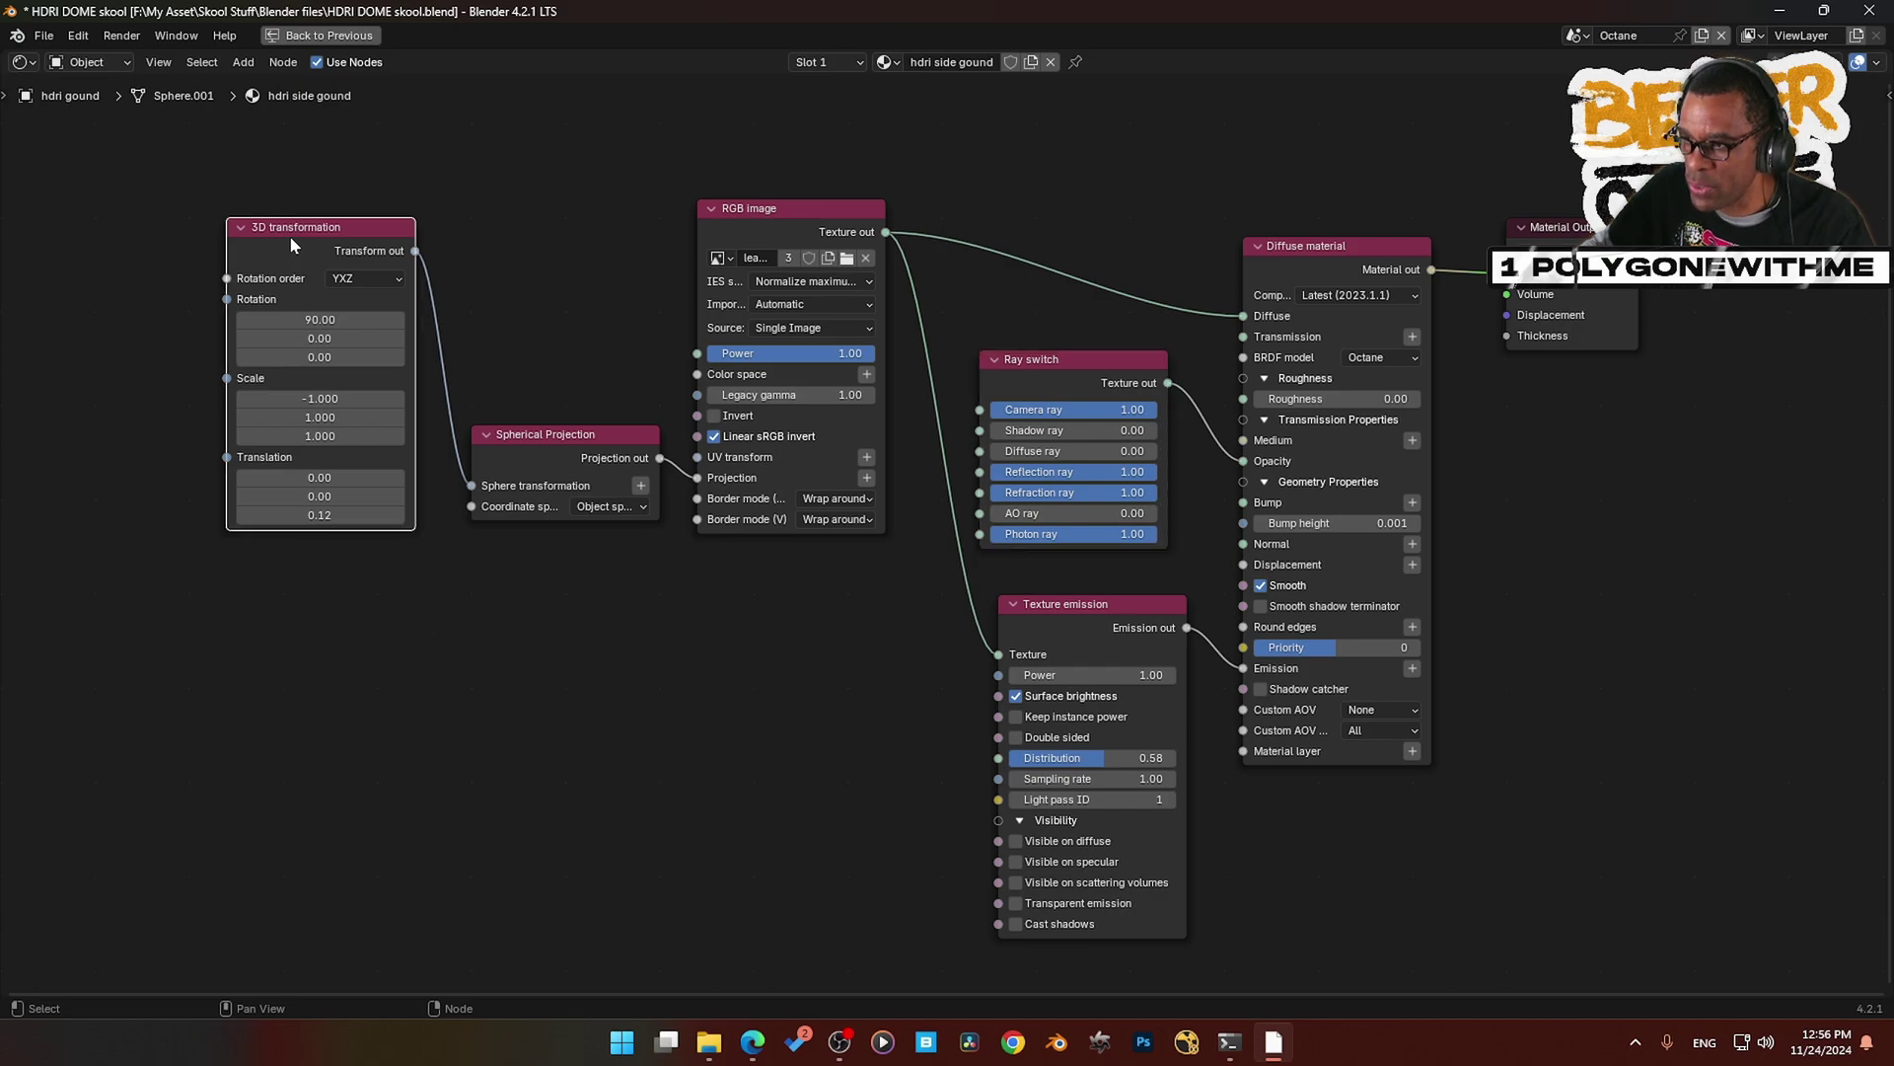
left_click(539, 451)
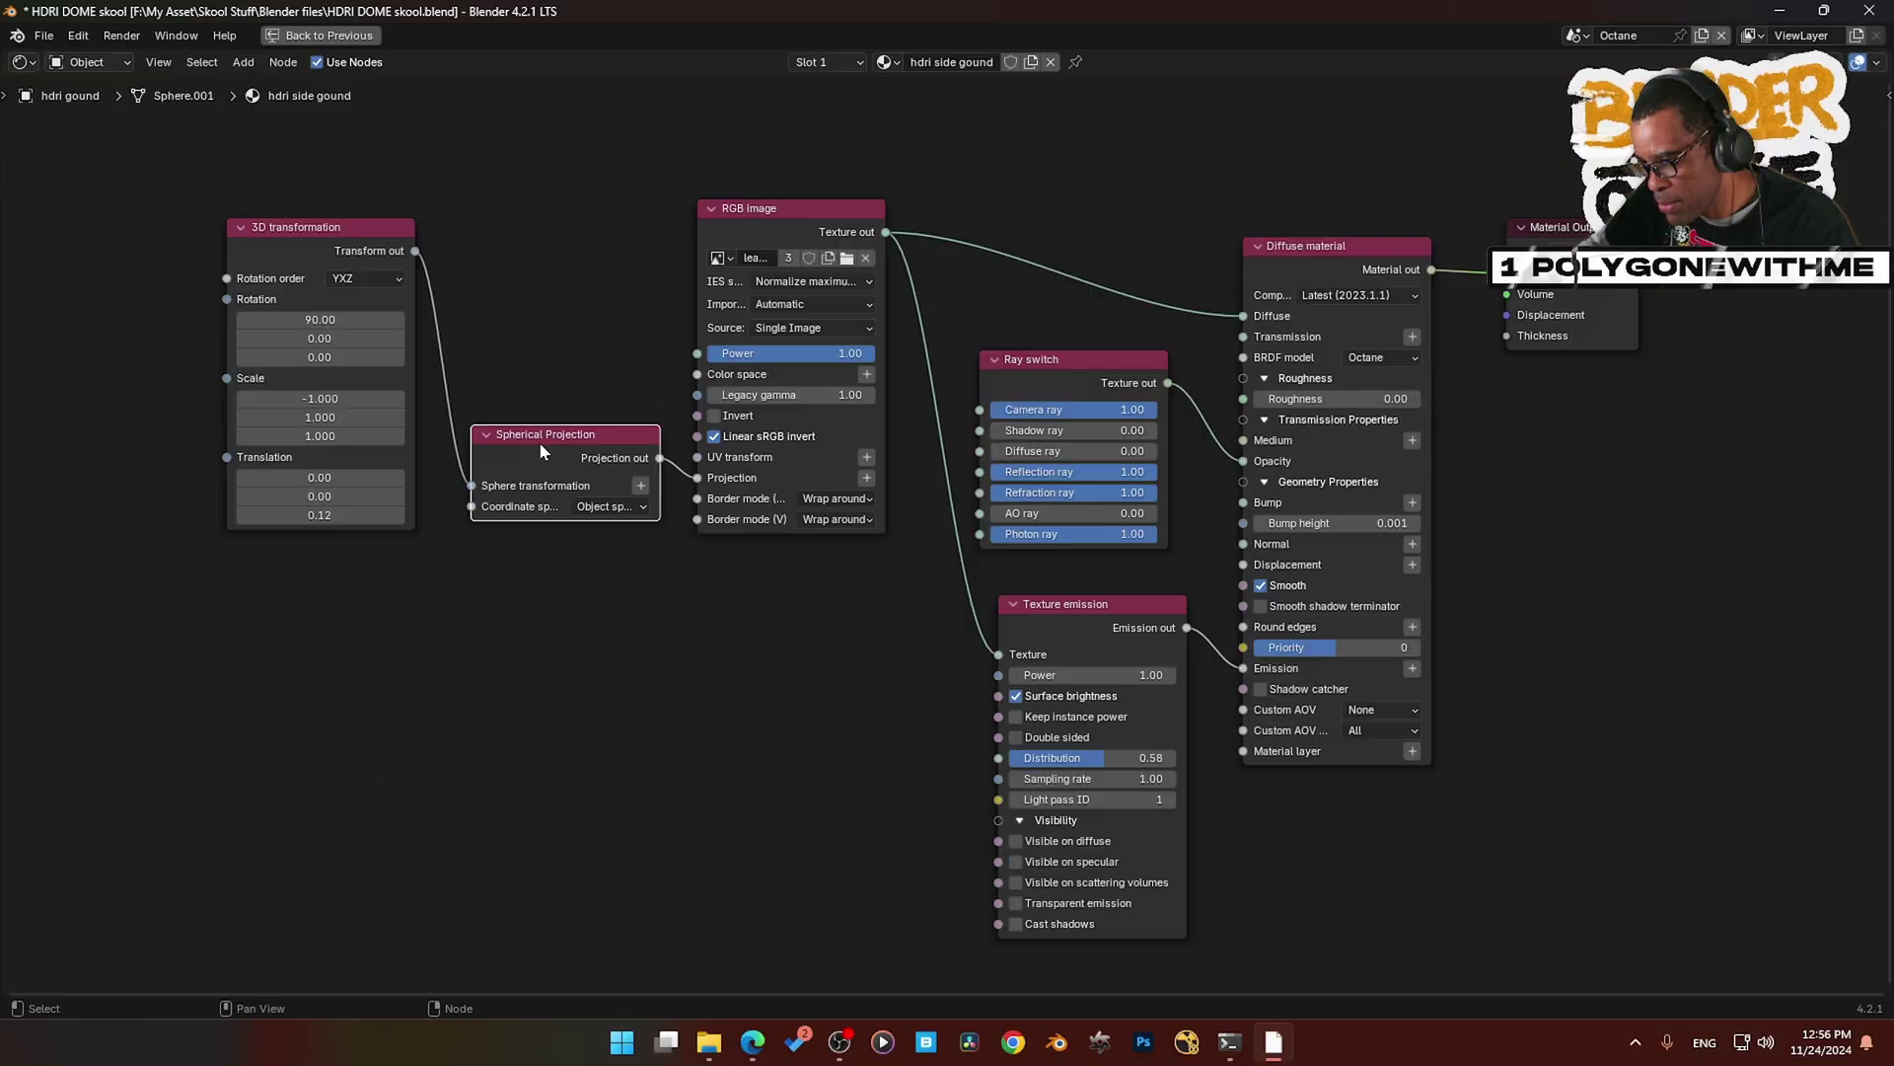
- Widen the RGB image node briefly to read its file name, and examine the Texture emission and Ray switch nodes
left_click(770, 210)
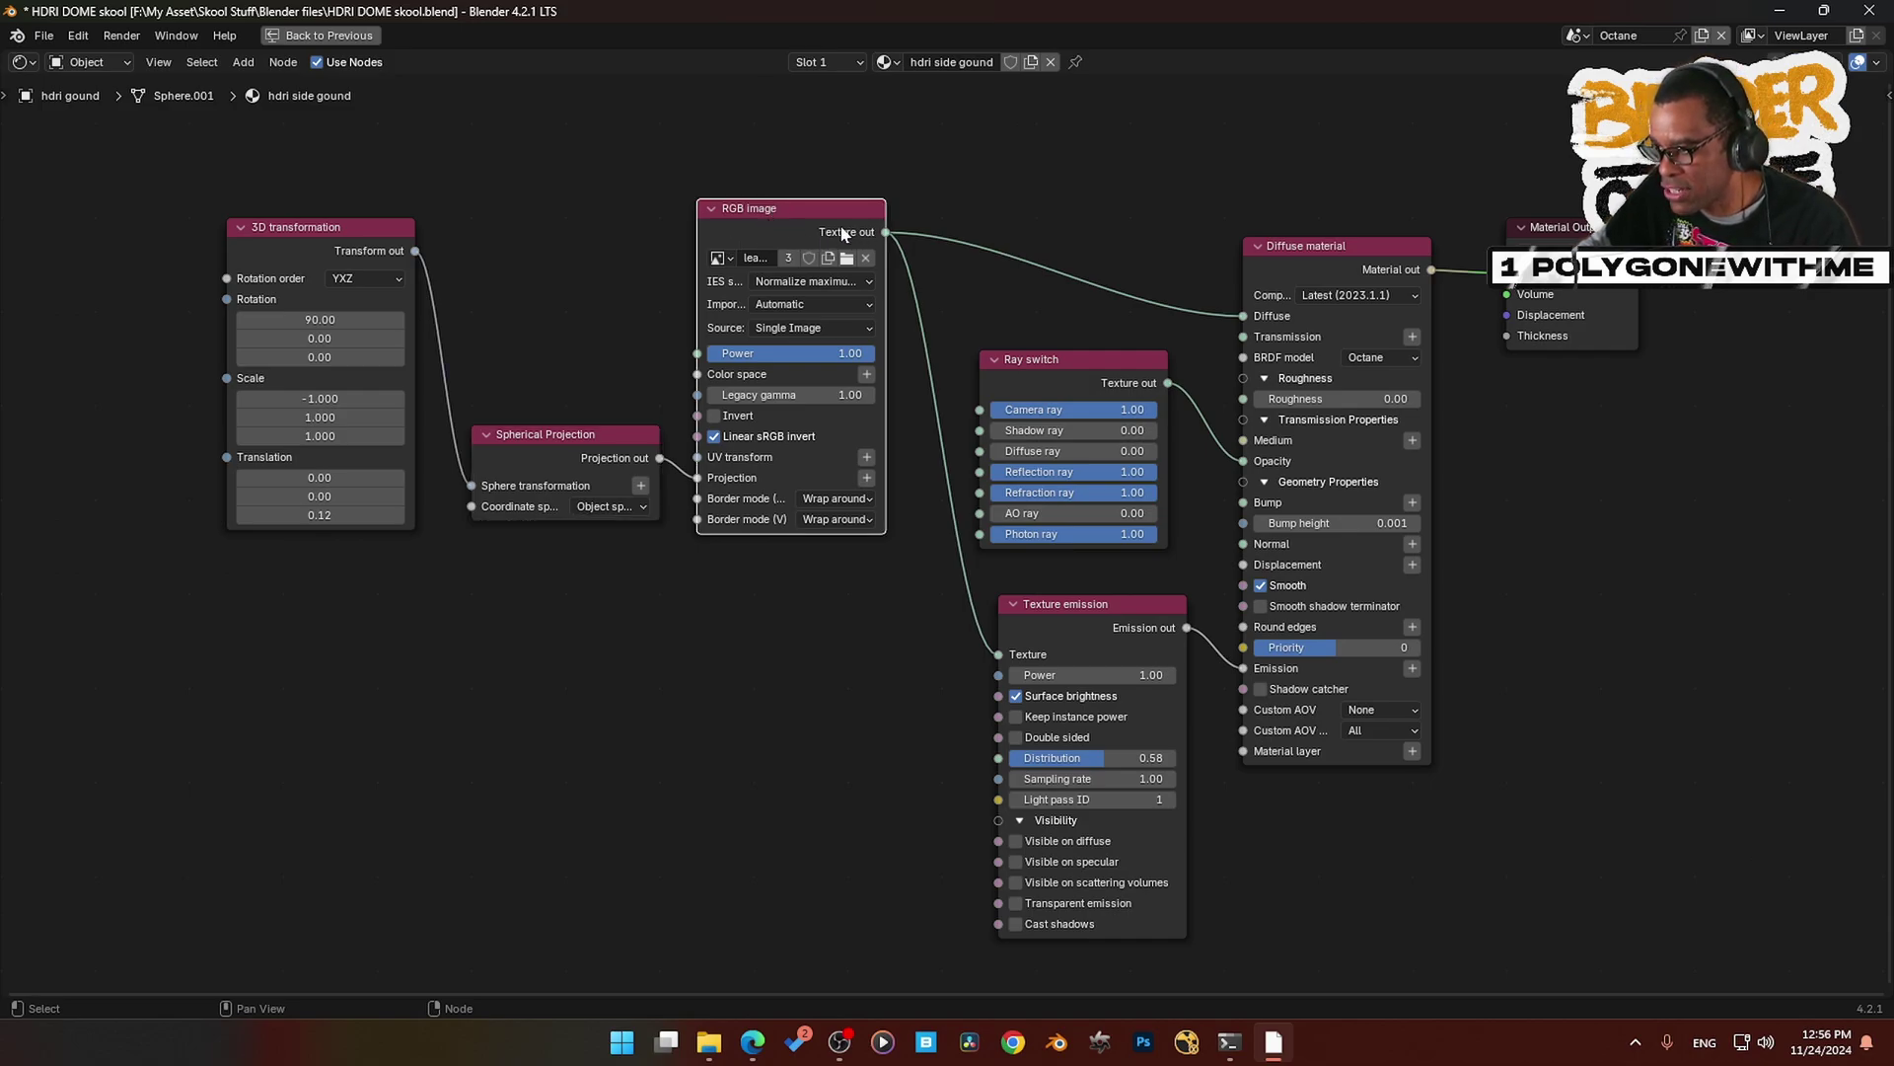
left_click_drag(697, 241, 550, 240)
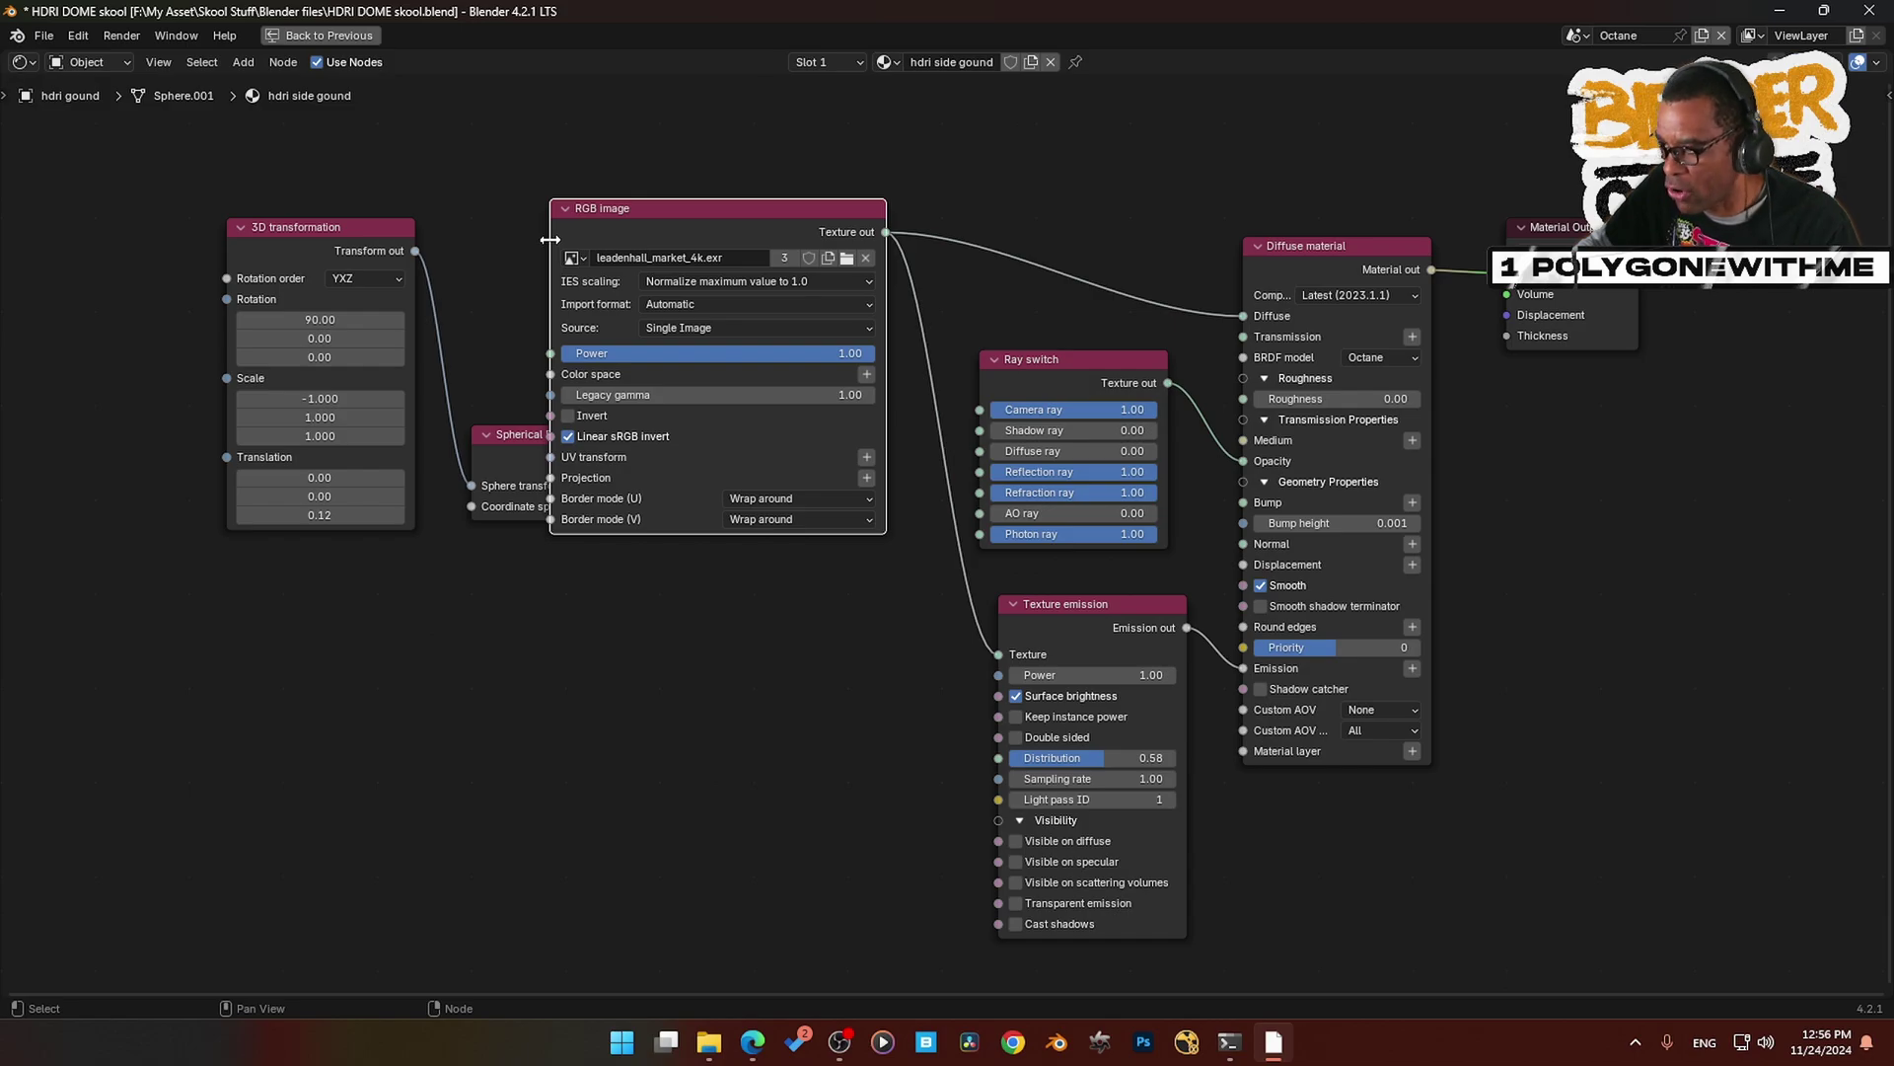
left_click_drag(550, 240, 697, 241)
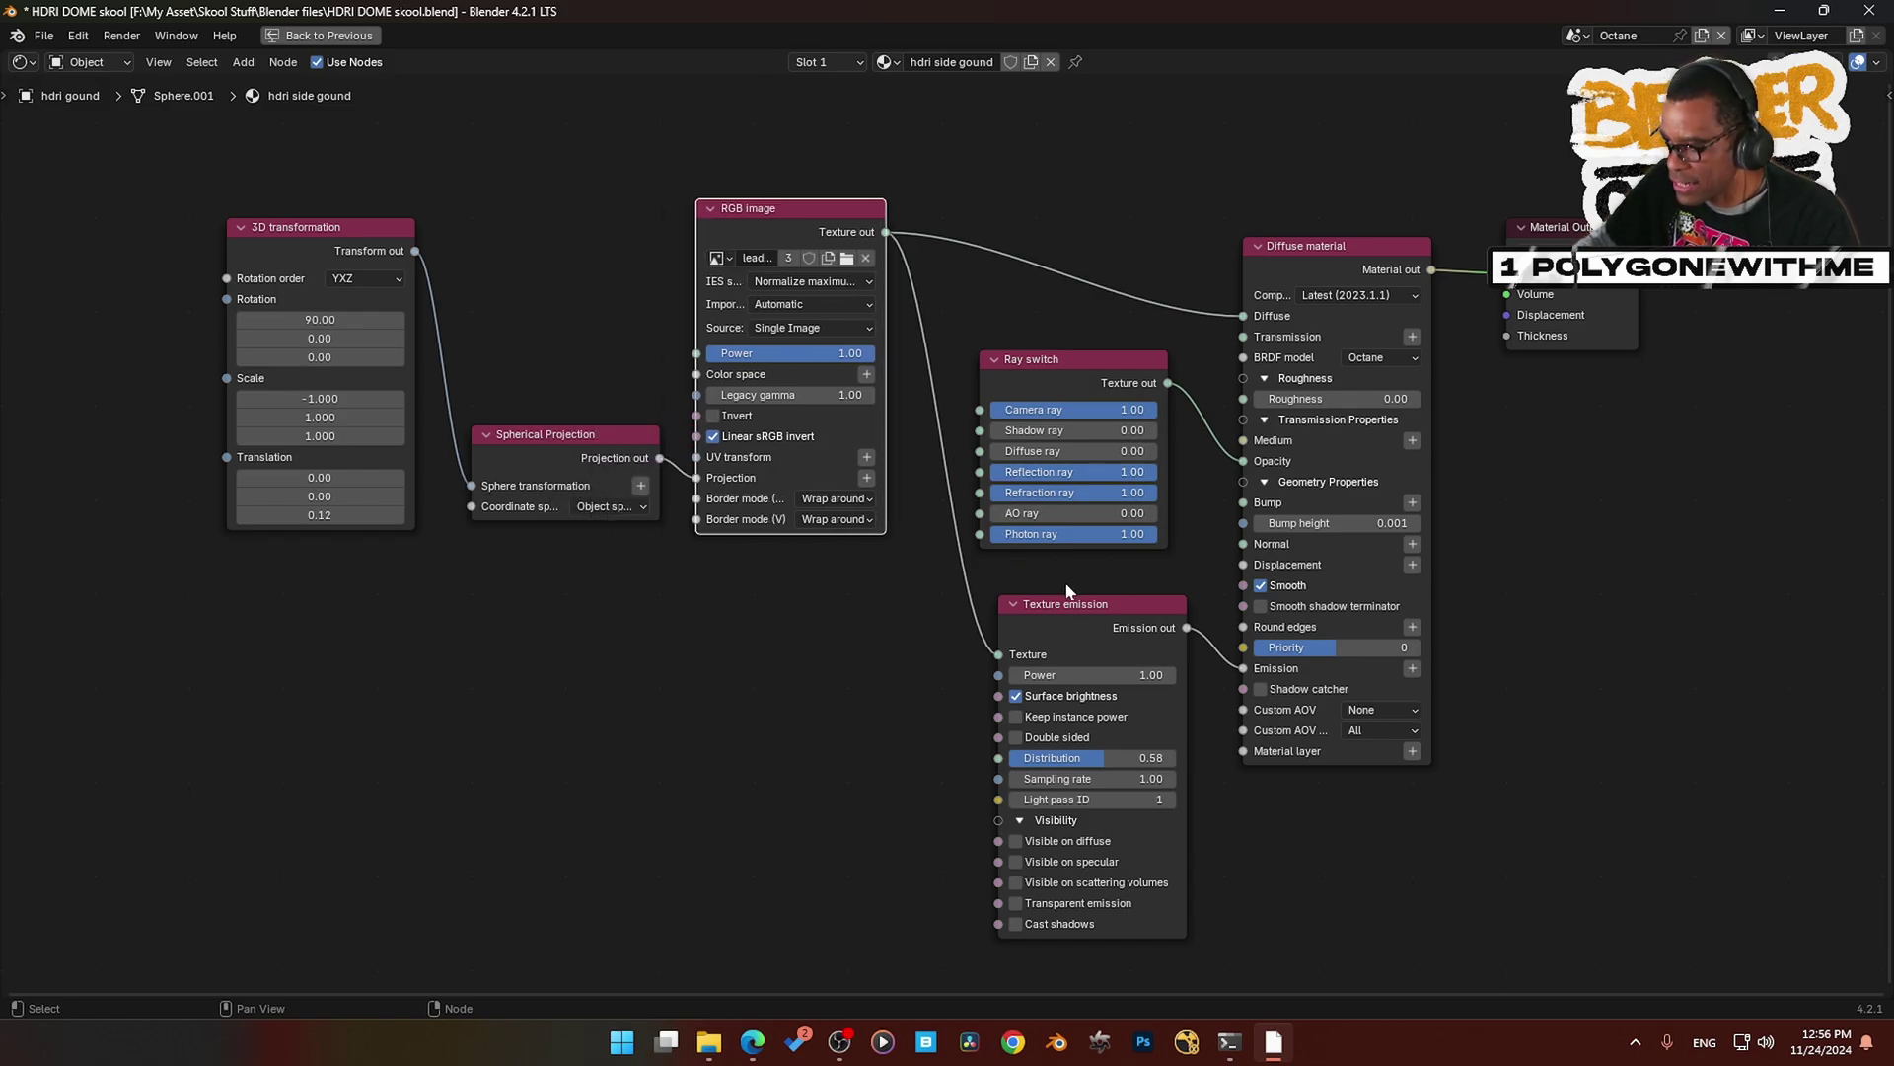
left_click(1094, 606)
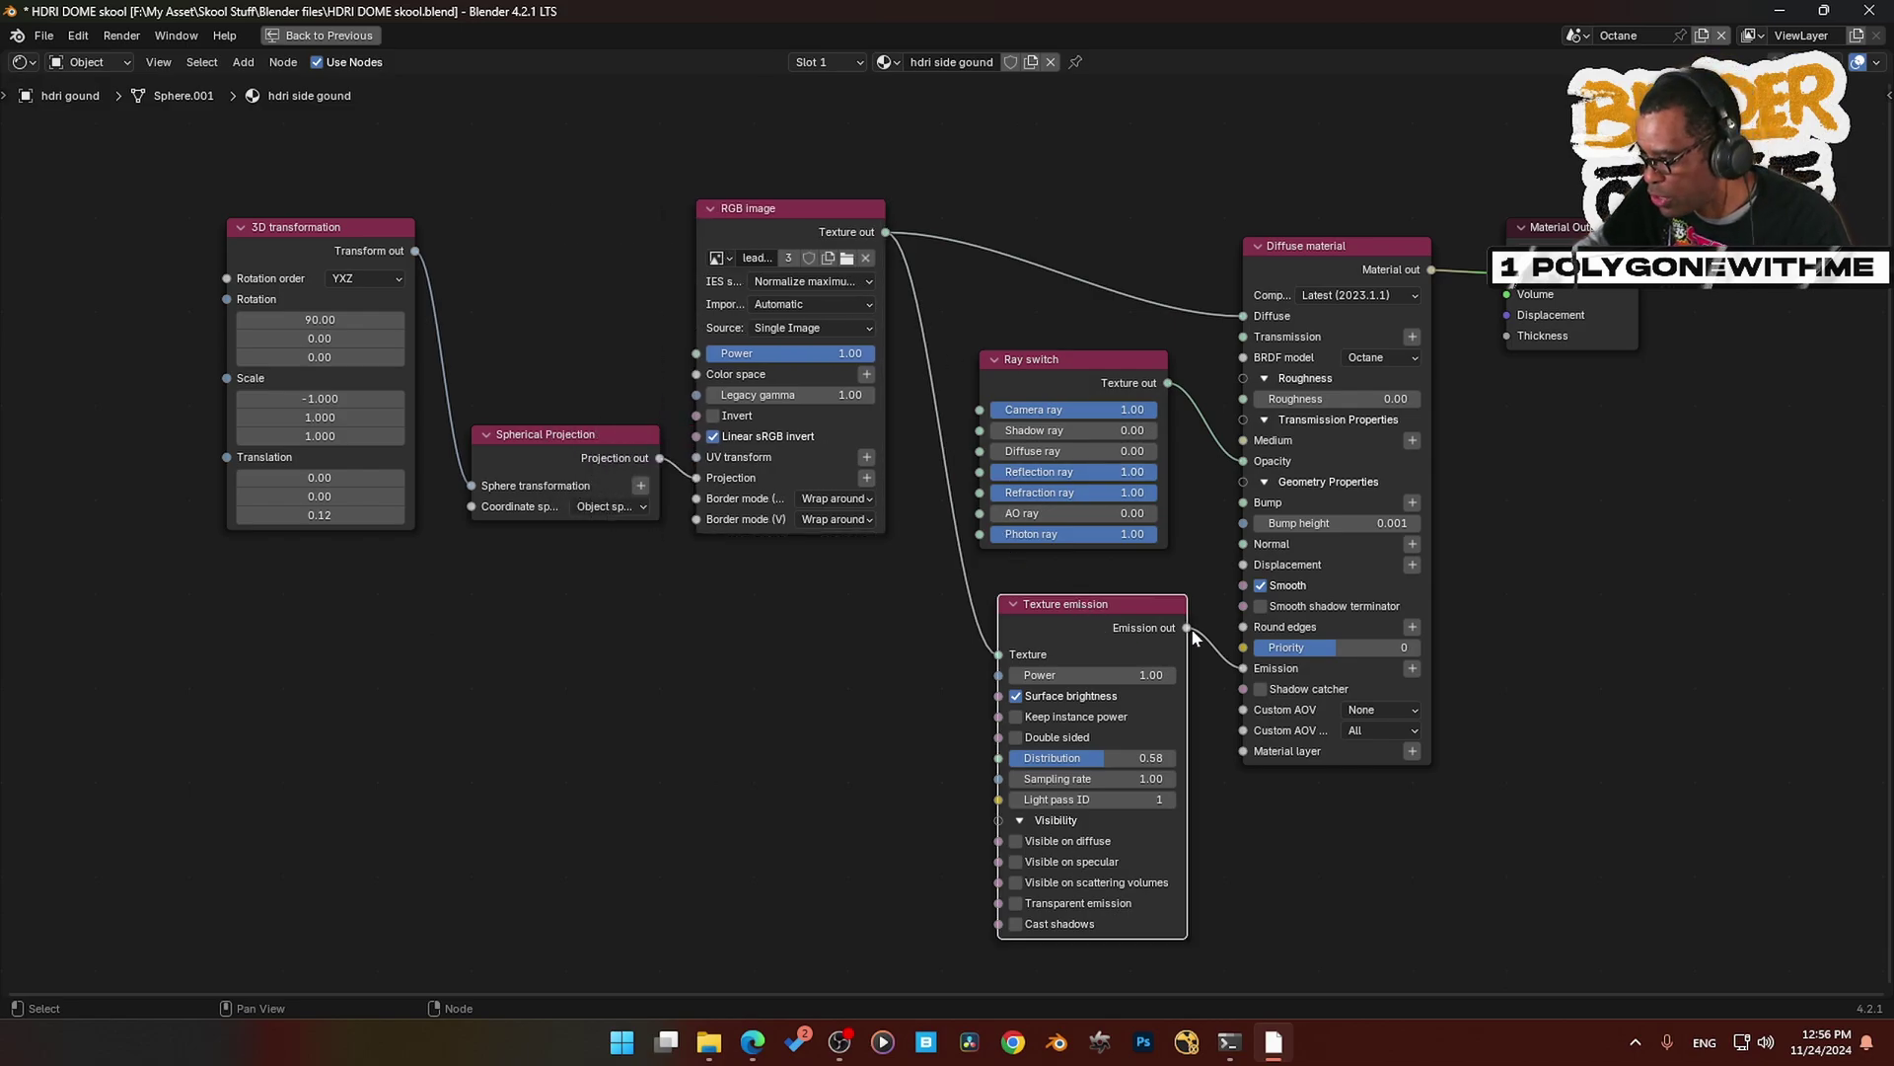
left_click(1077, 367)
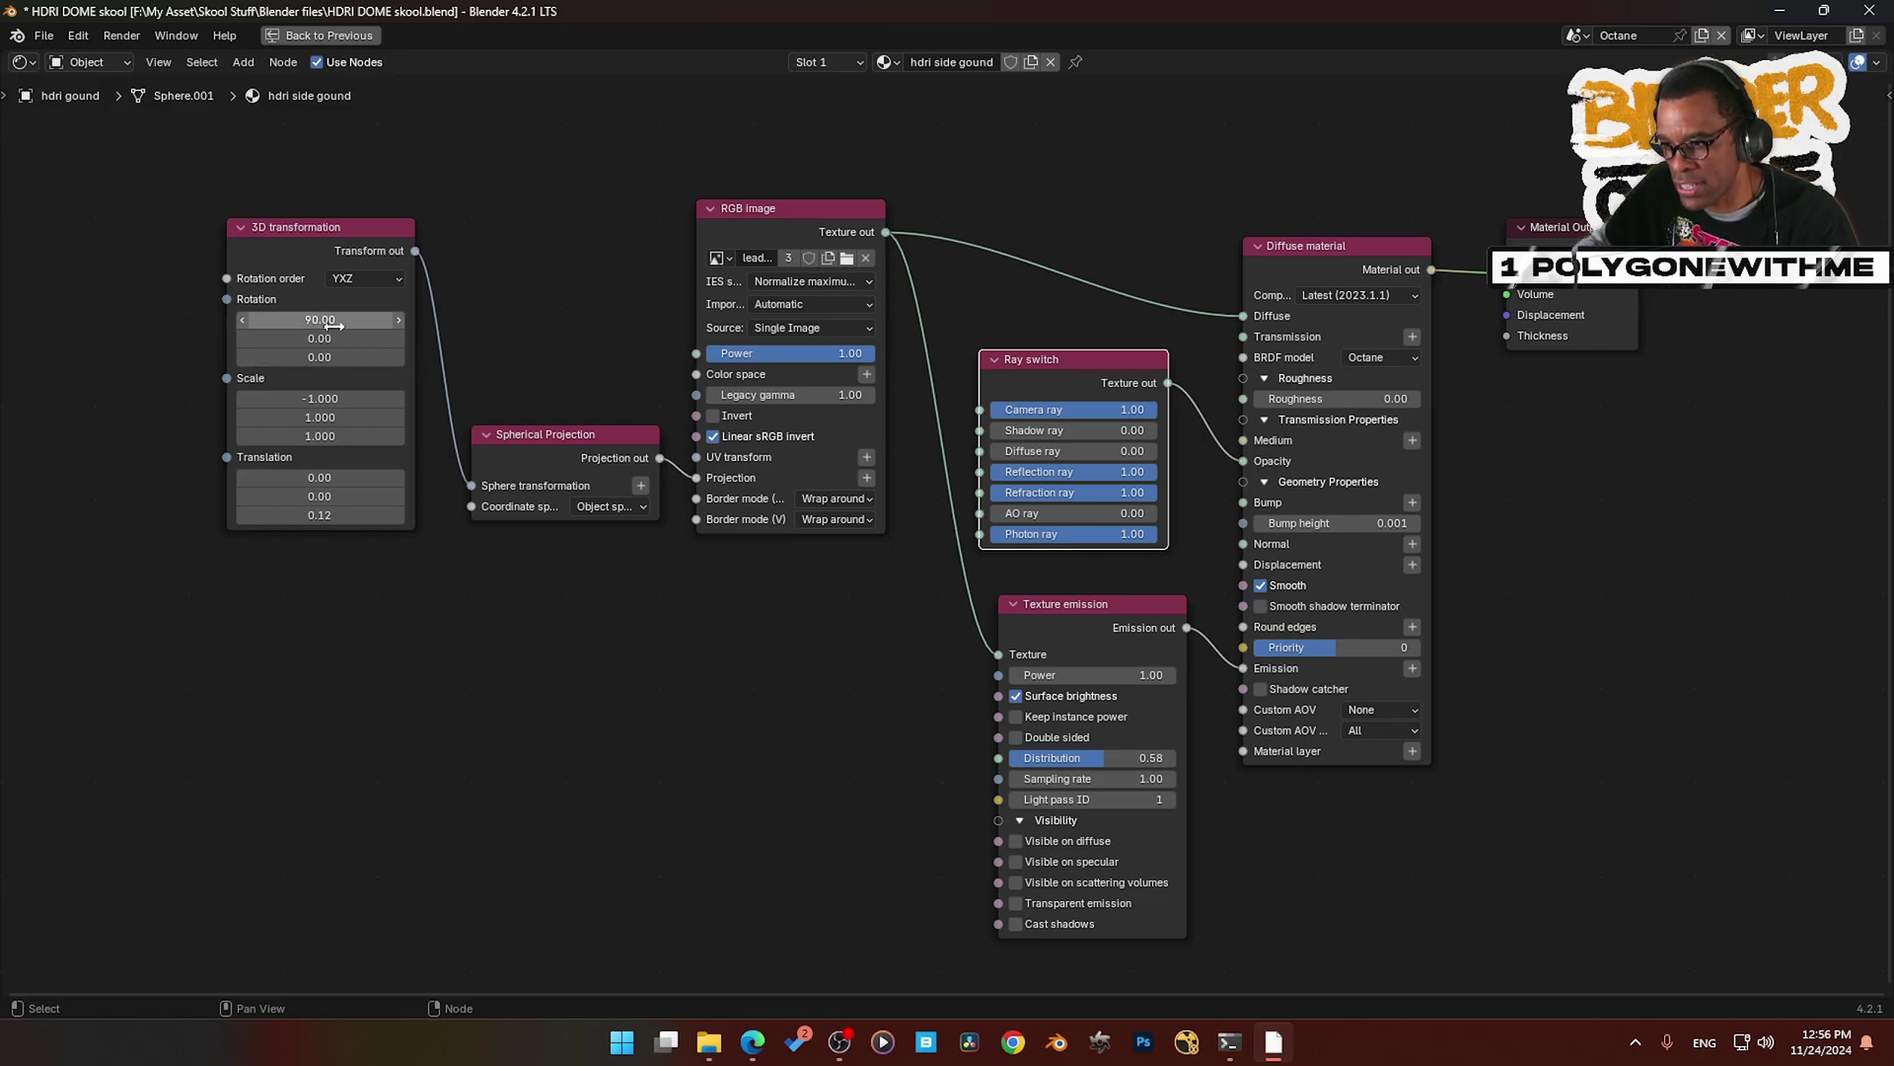
- Examine the rotation, scale and translation settings of the ground material's 3D transformation node up close
left_click(336, 245)
scroll(349, 340, "up", 5)
middle_click_drag(353, 337, 1075, 470)
scroll(819, 409, "up", 2)
scroll(806, 414, "up", 1)
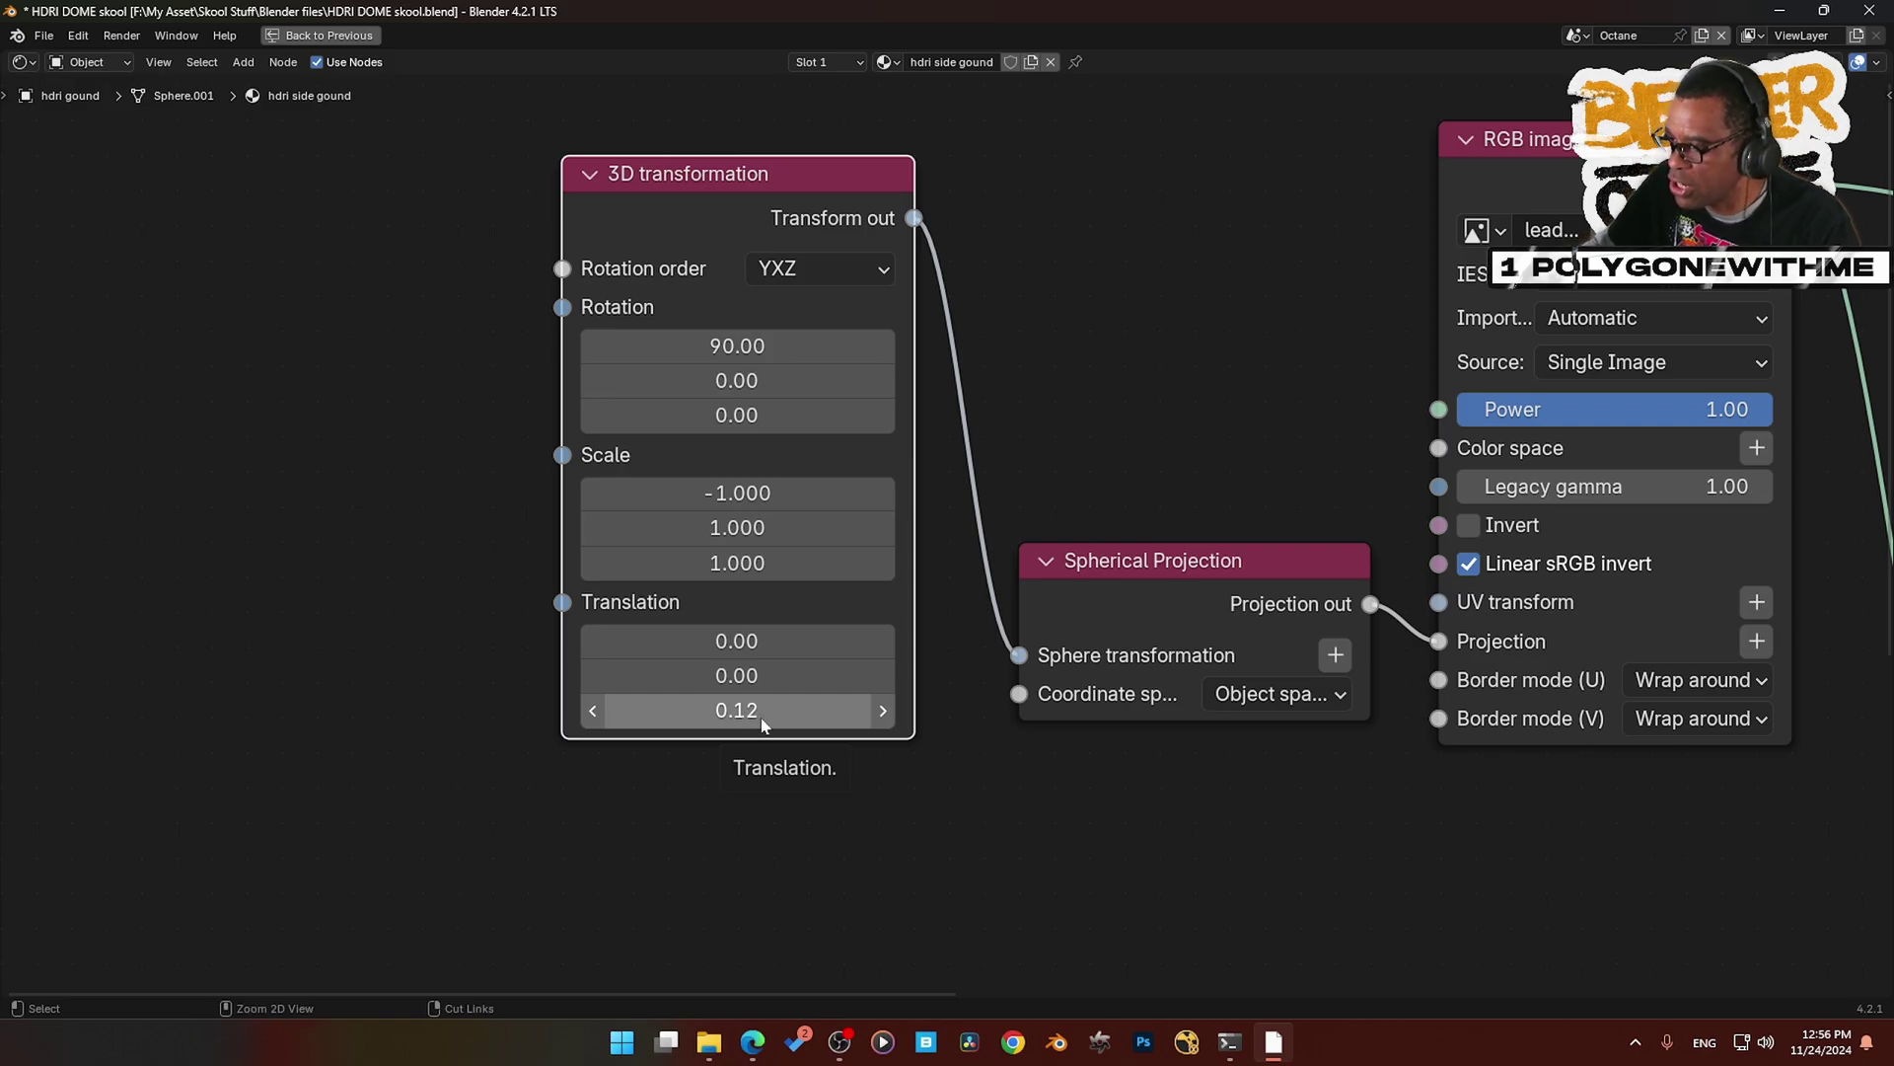
- Restore the split layout, rotate the hdri gound mesh about -25.5° around global Z, and select the hdri side mesh
key("ctrl+space")
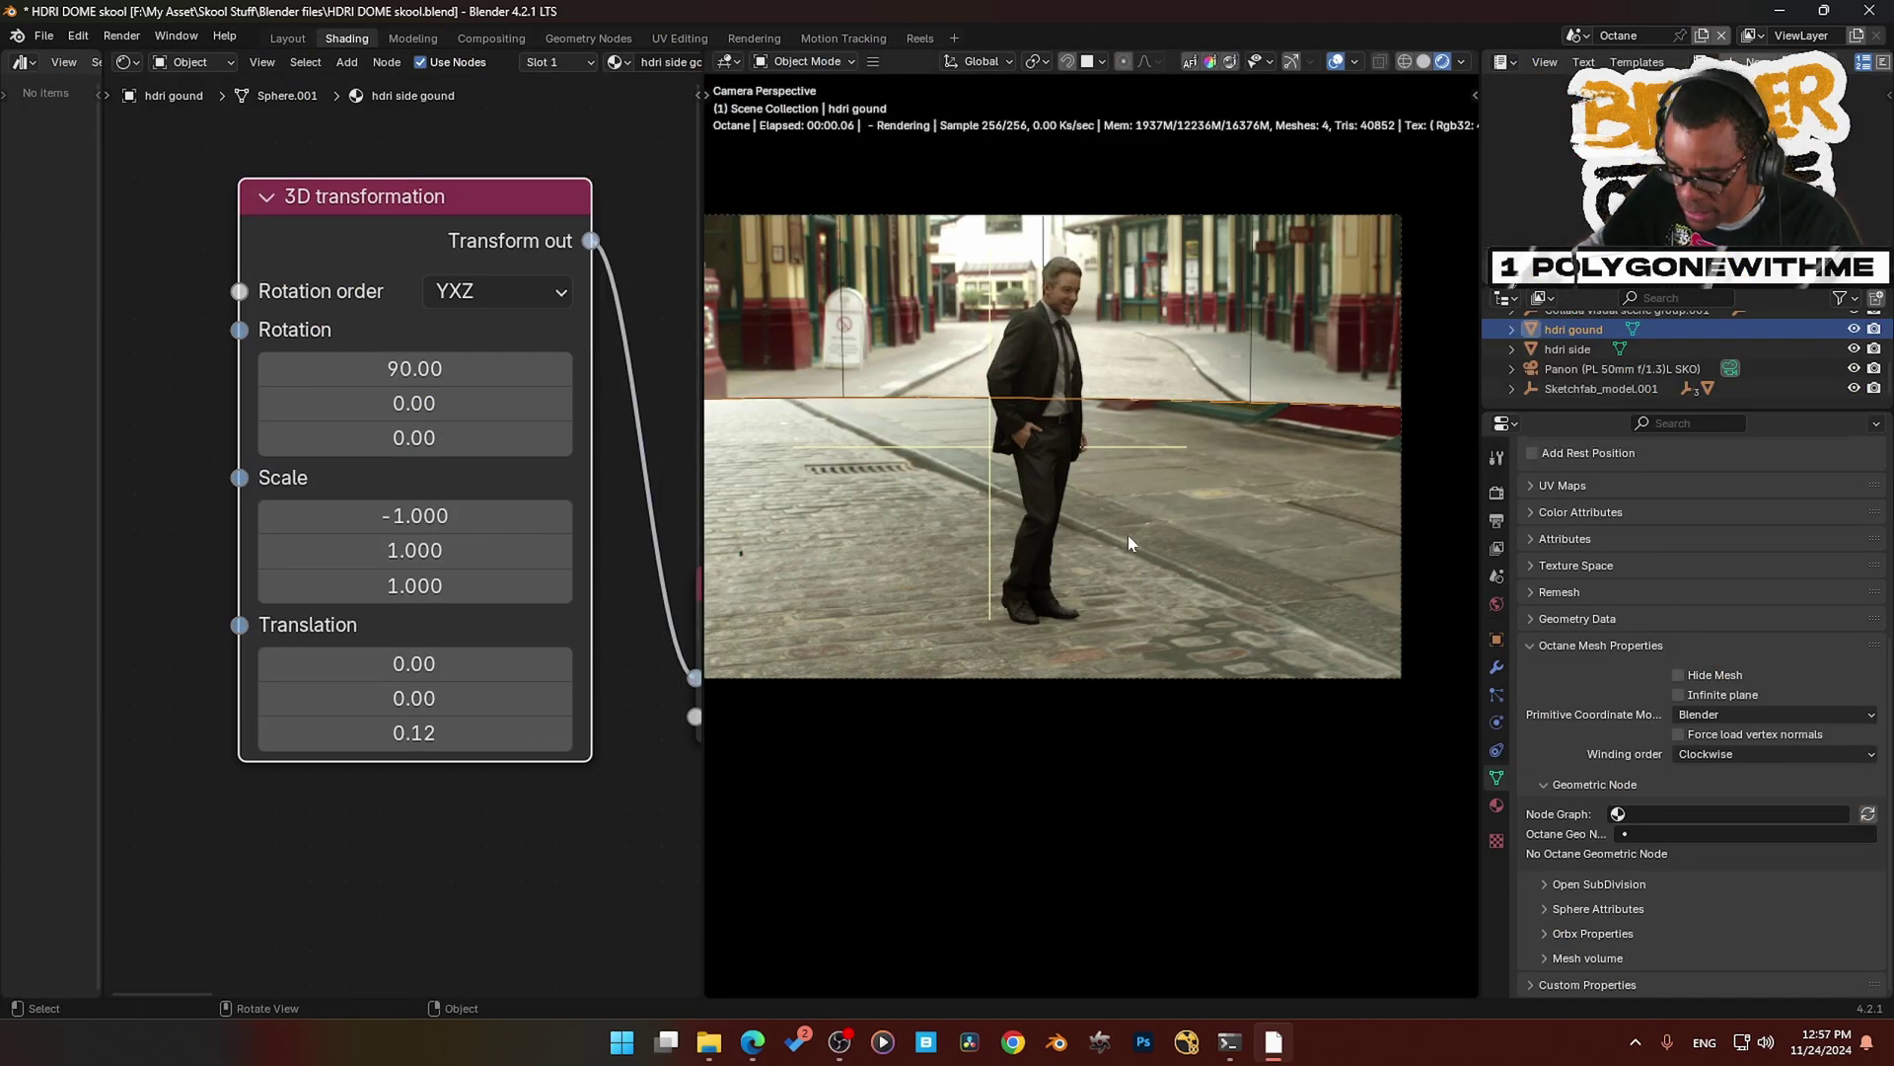
key("r")
key("z")
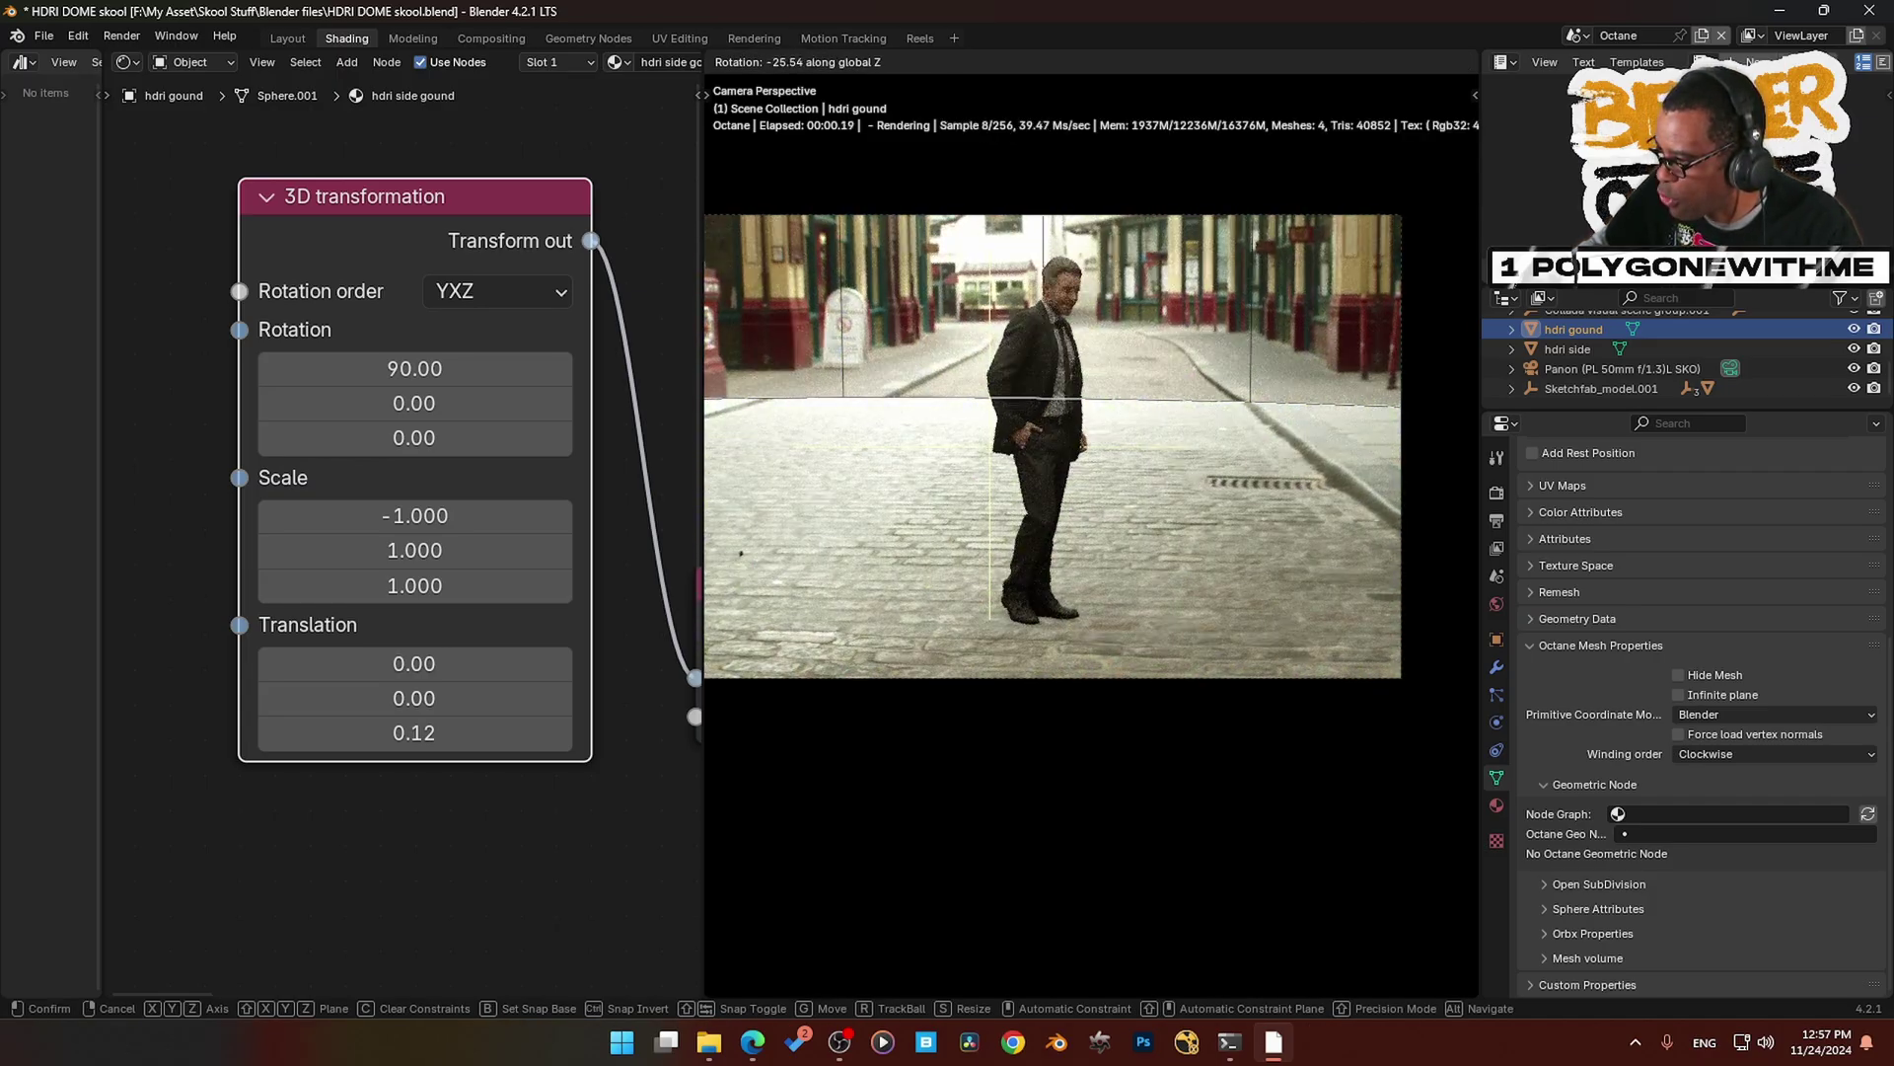
left_click(953, 414)
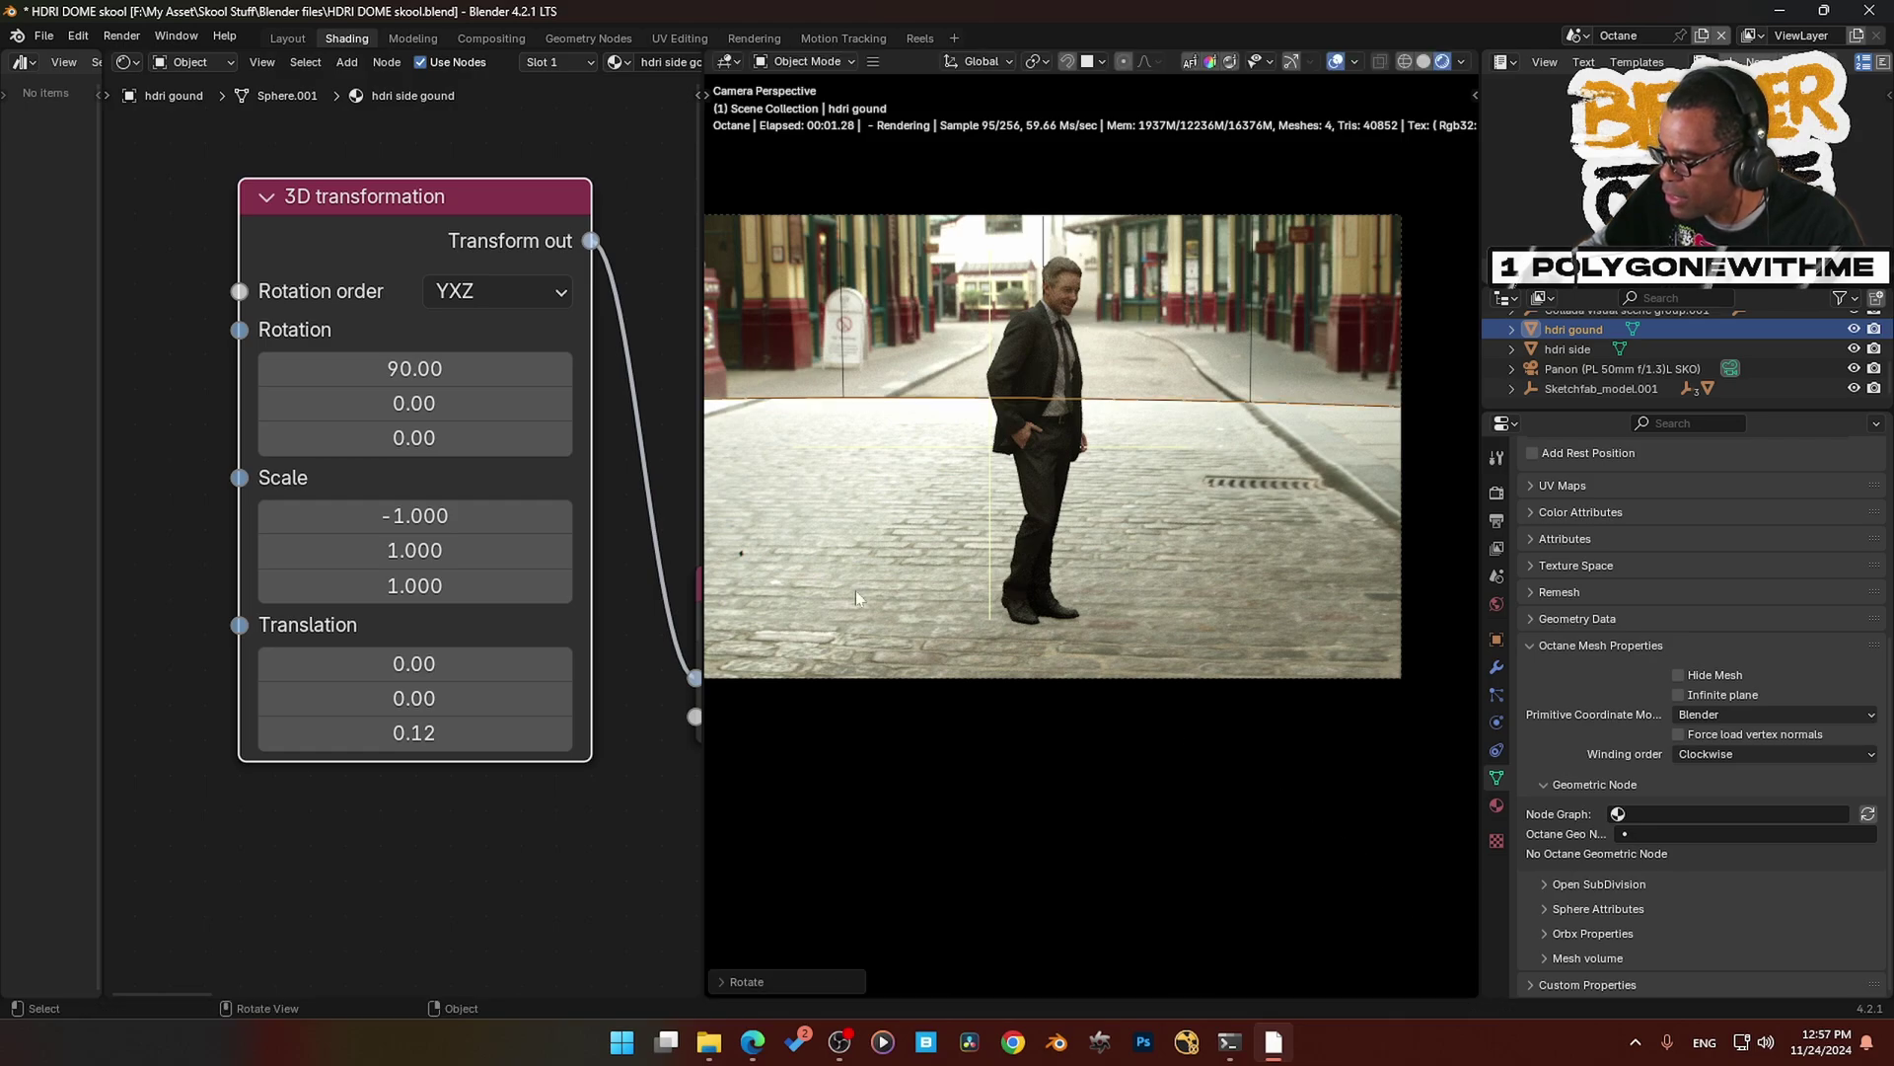
left_click(1247, 333)
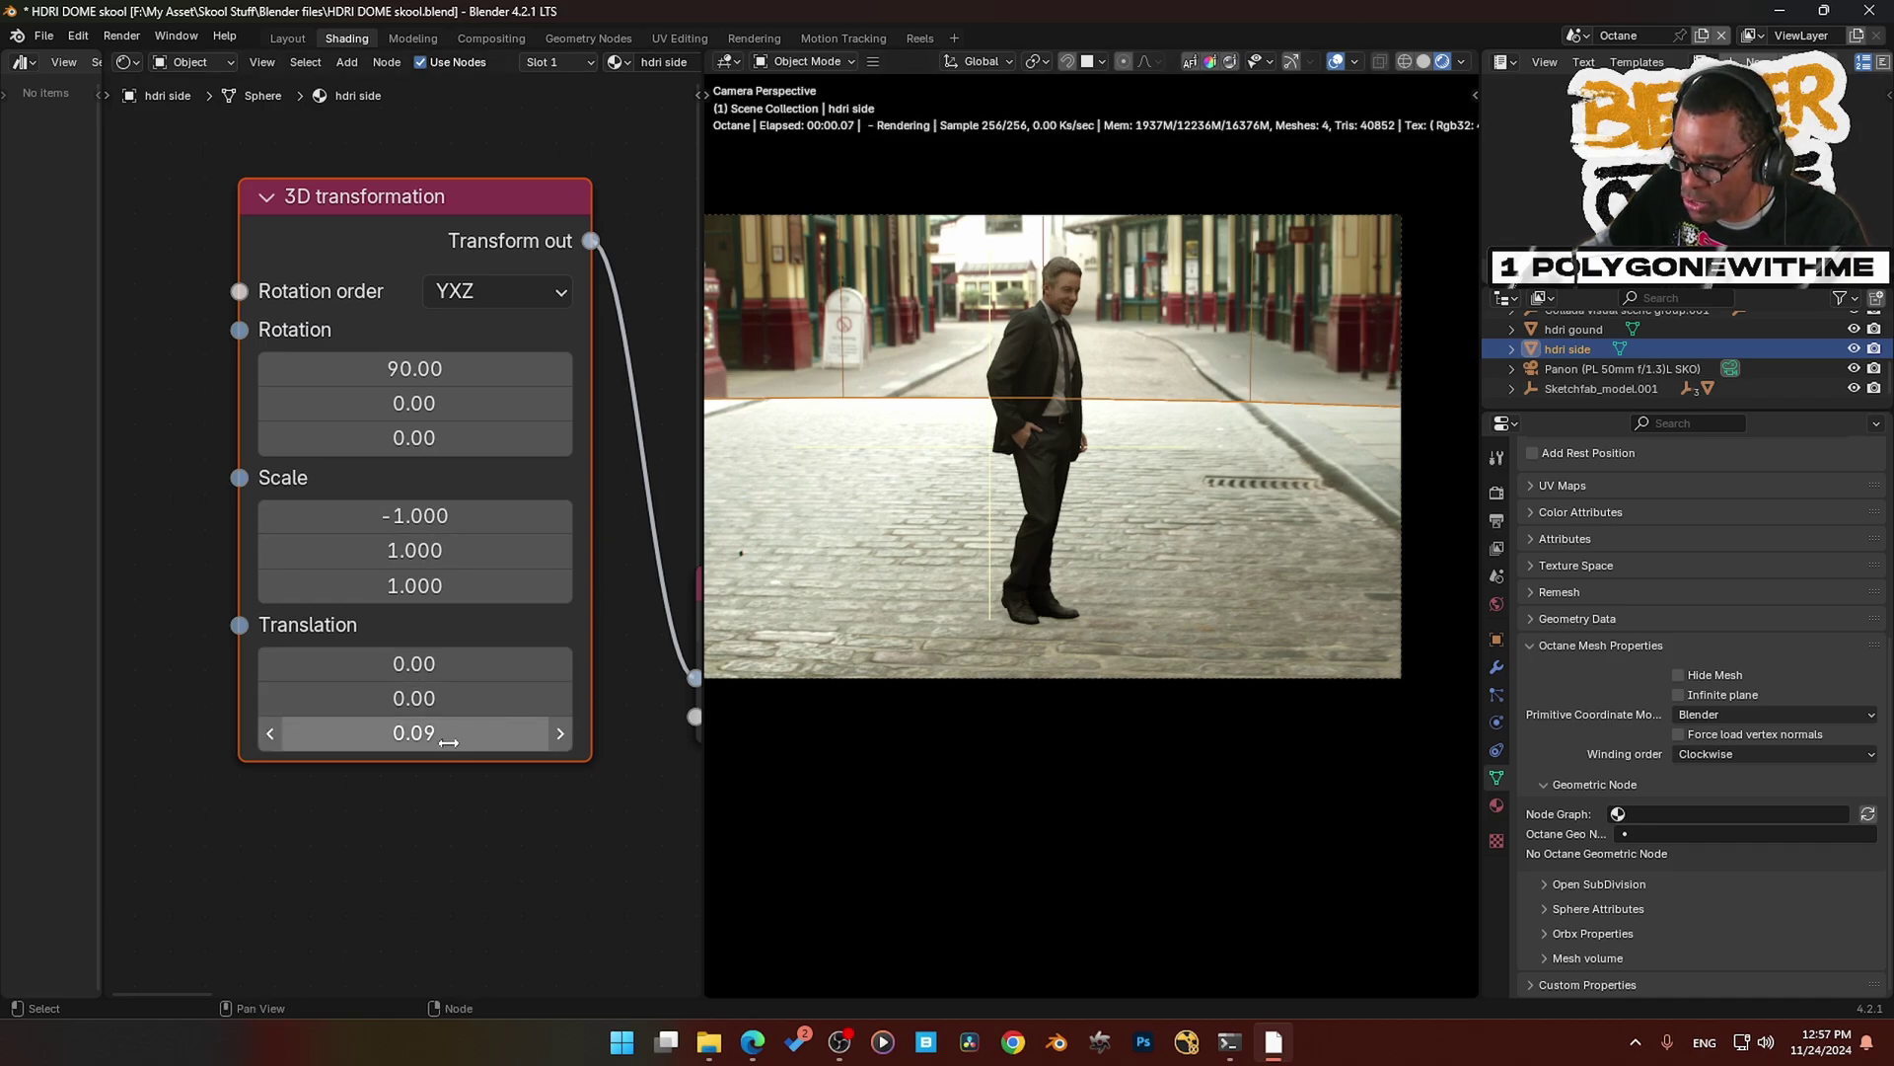
- Select the hdri gound and hdri side meshes in turn to compare how they meet behind the standing figure
mouse_move(445, 742)
left_mouse_down()
mouse_move(498, 742)
mouse_move(347, 742)
mouse_move(449, 743)
left_mouse_up()
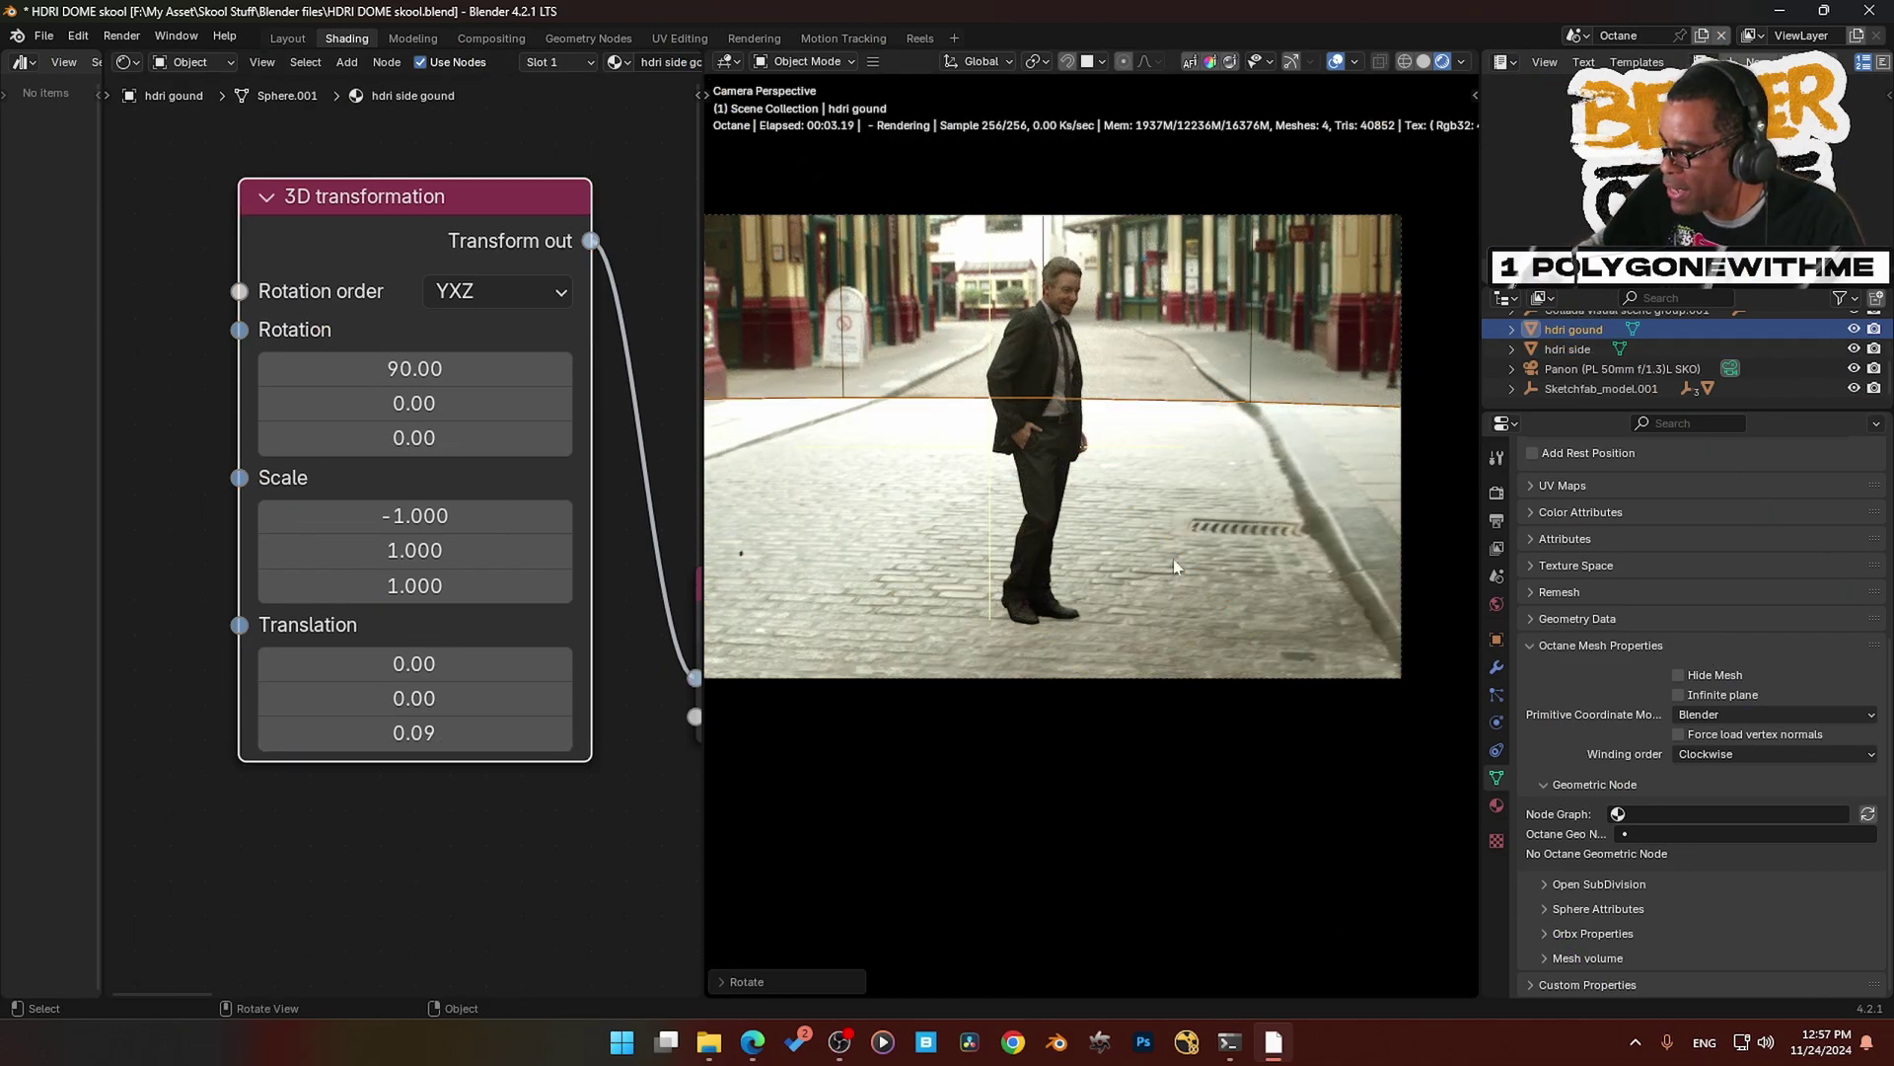
left_click(1160, 548)
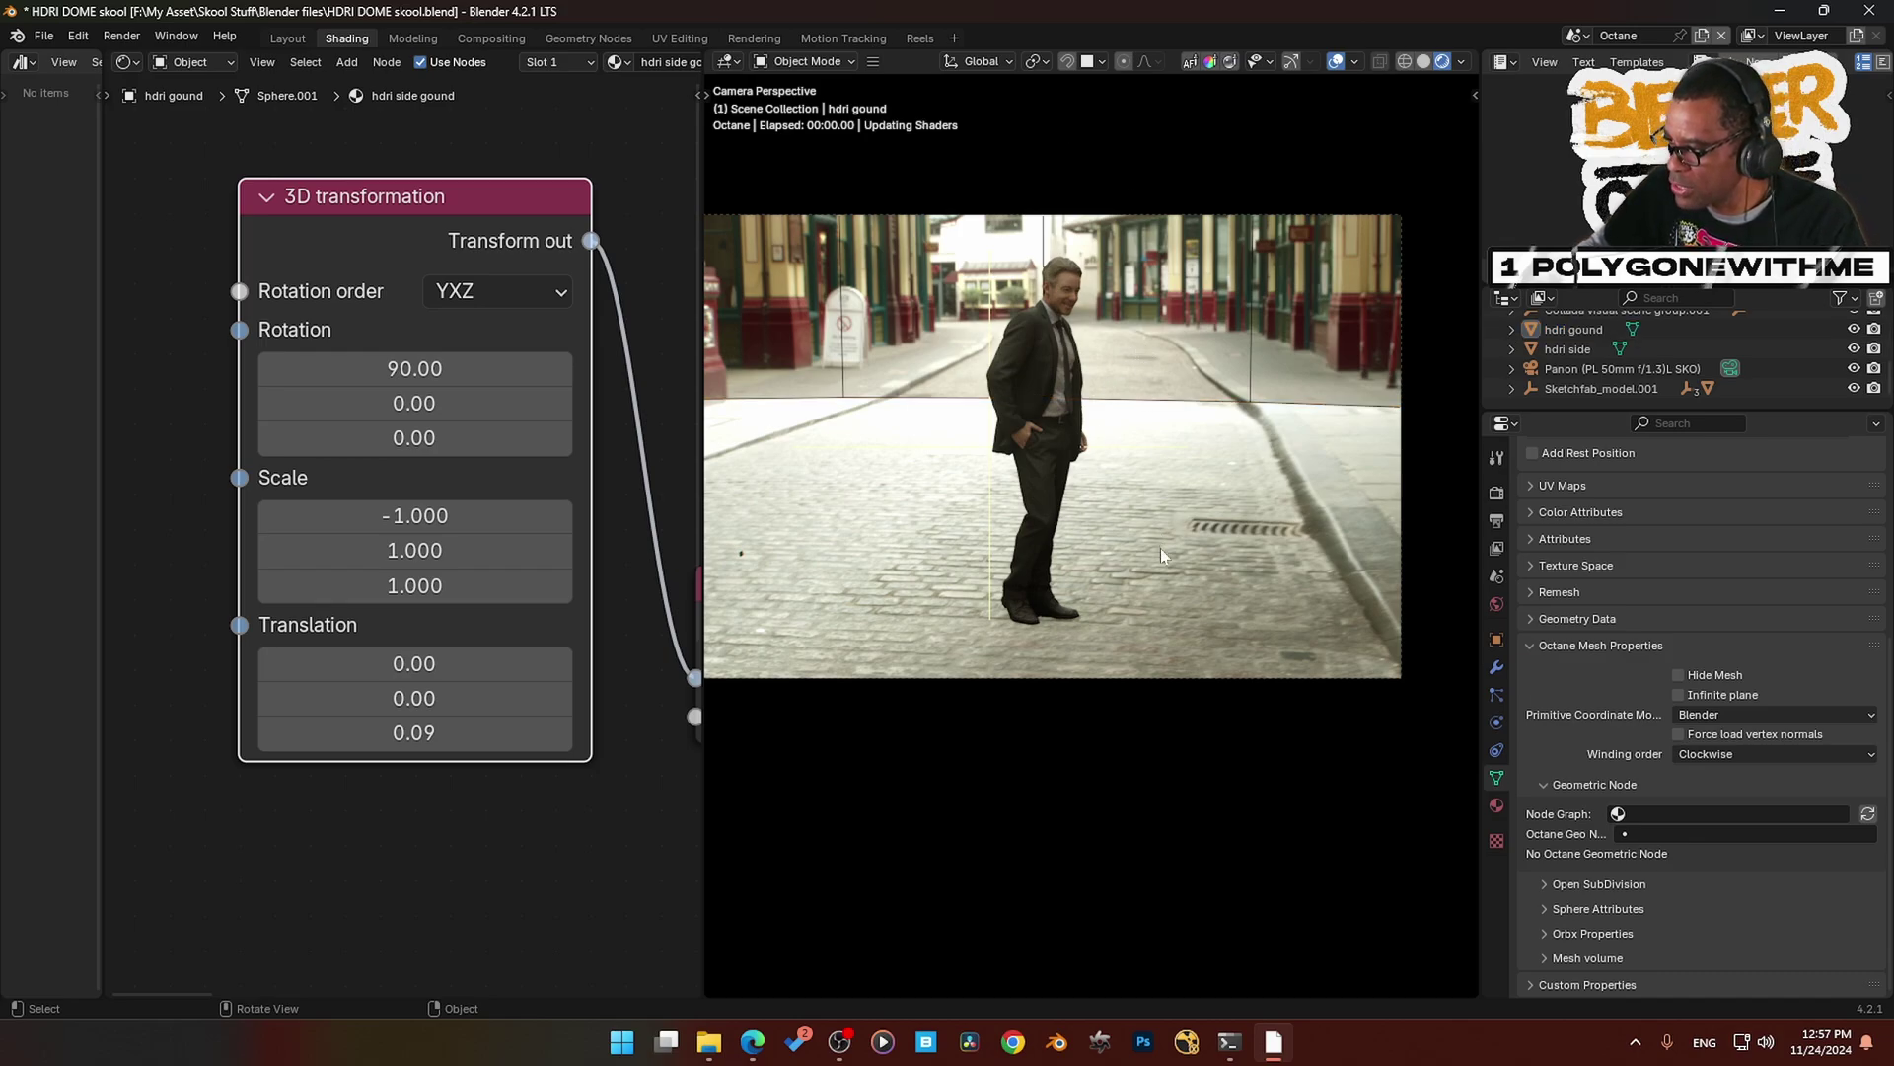
left_click(1184, 321)
left_click(1169, 507)
left_click(1198, 368)
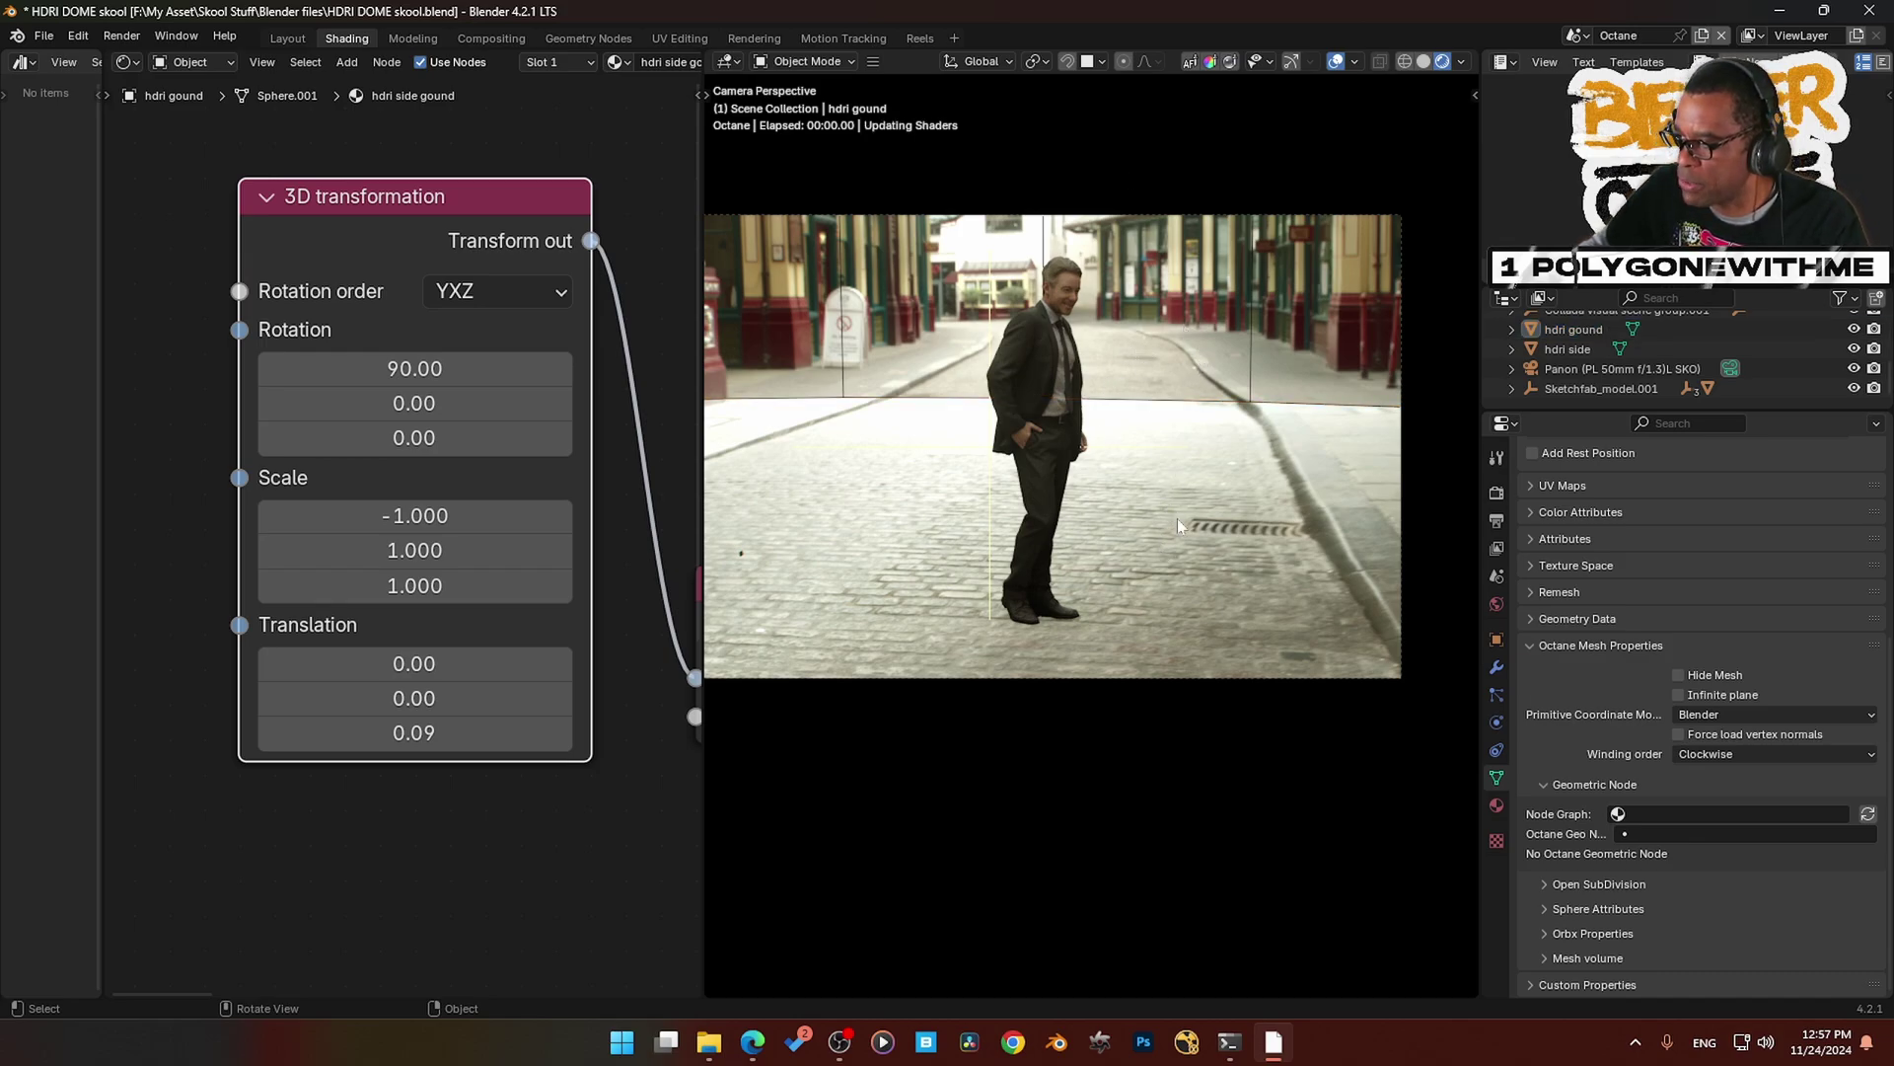
- Lower the Distribution of the Texture emission node to 0.12 in the hdri side gound material
middle_click_drag(553, 724, 321, 594)
scroll(447, 760, "down", 6)
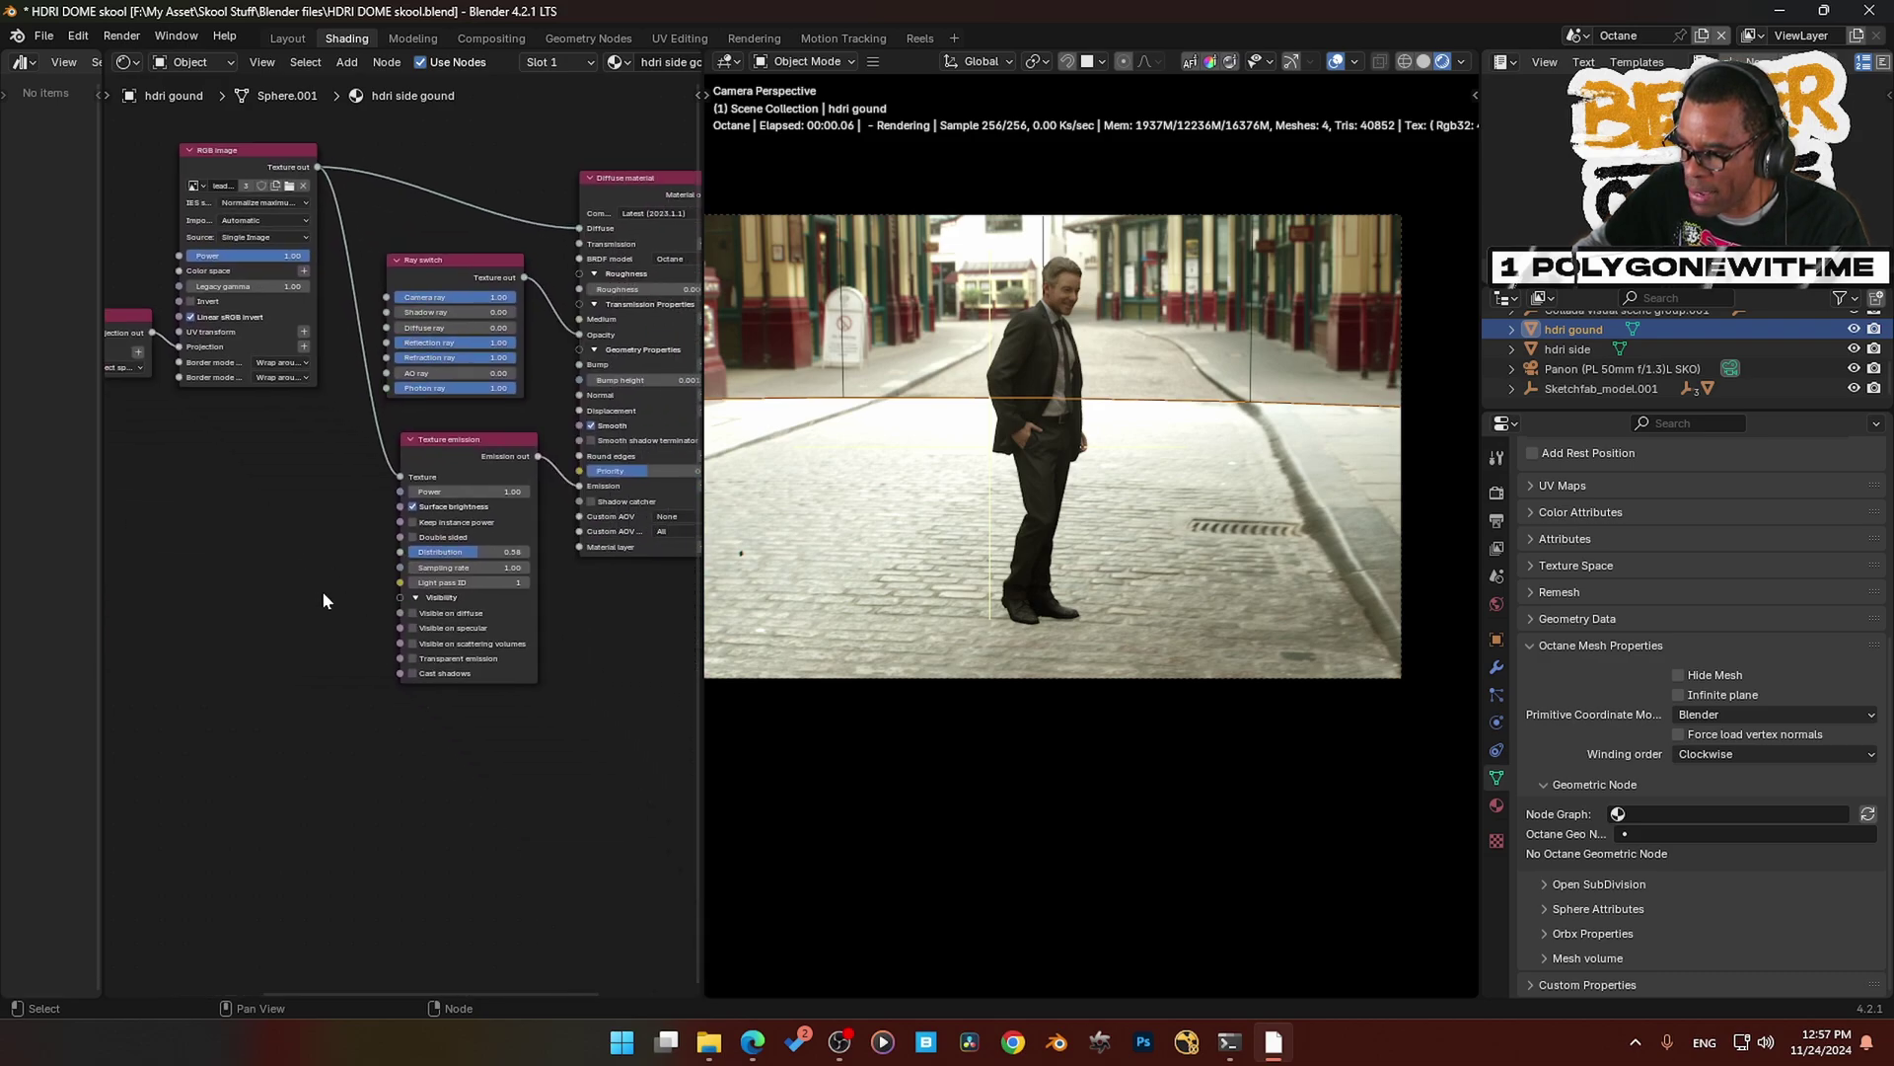
scroll(317, 583, "up", 4)
scroll(169, 588, "up", 1)
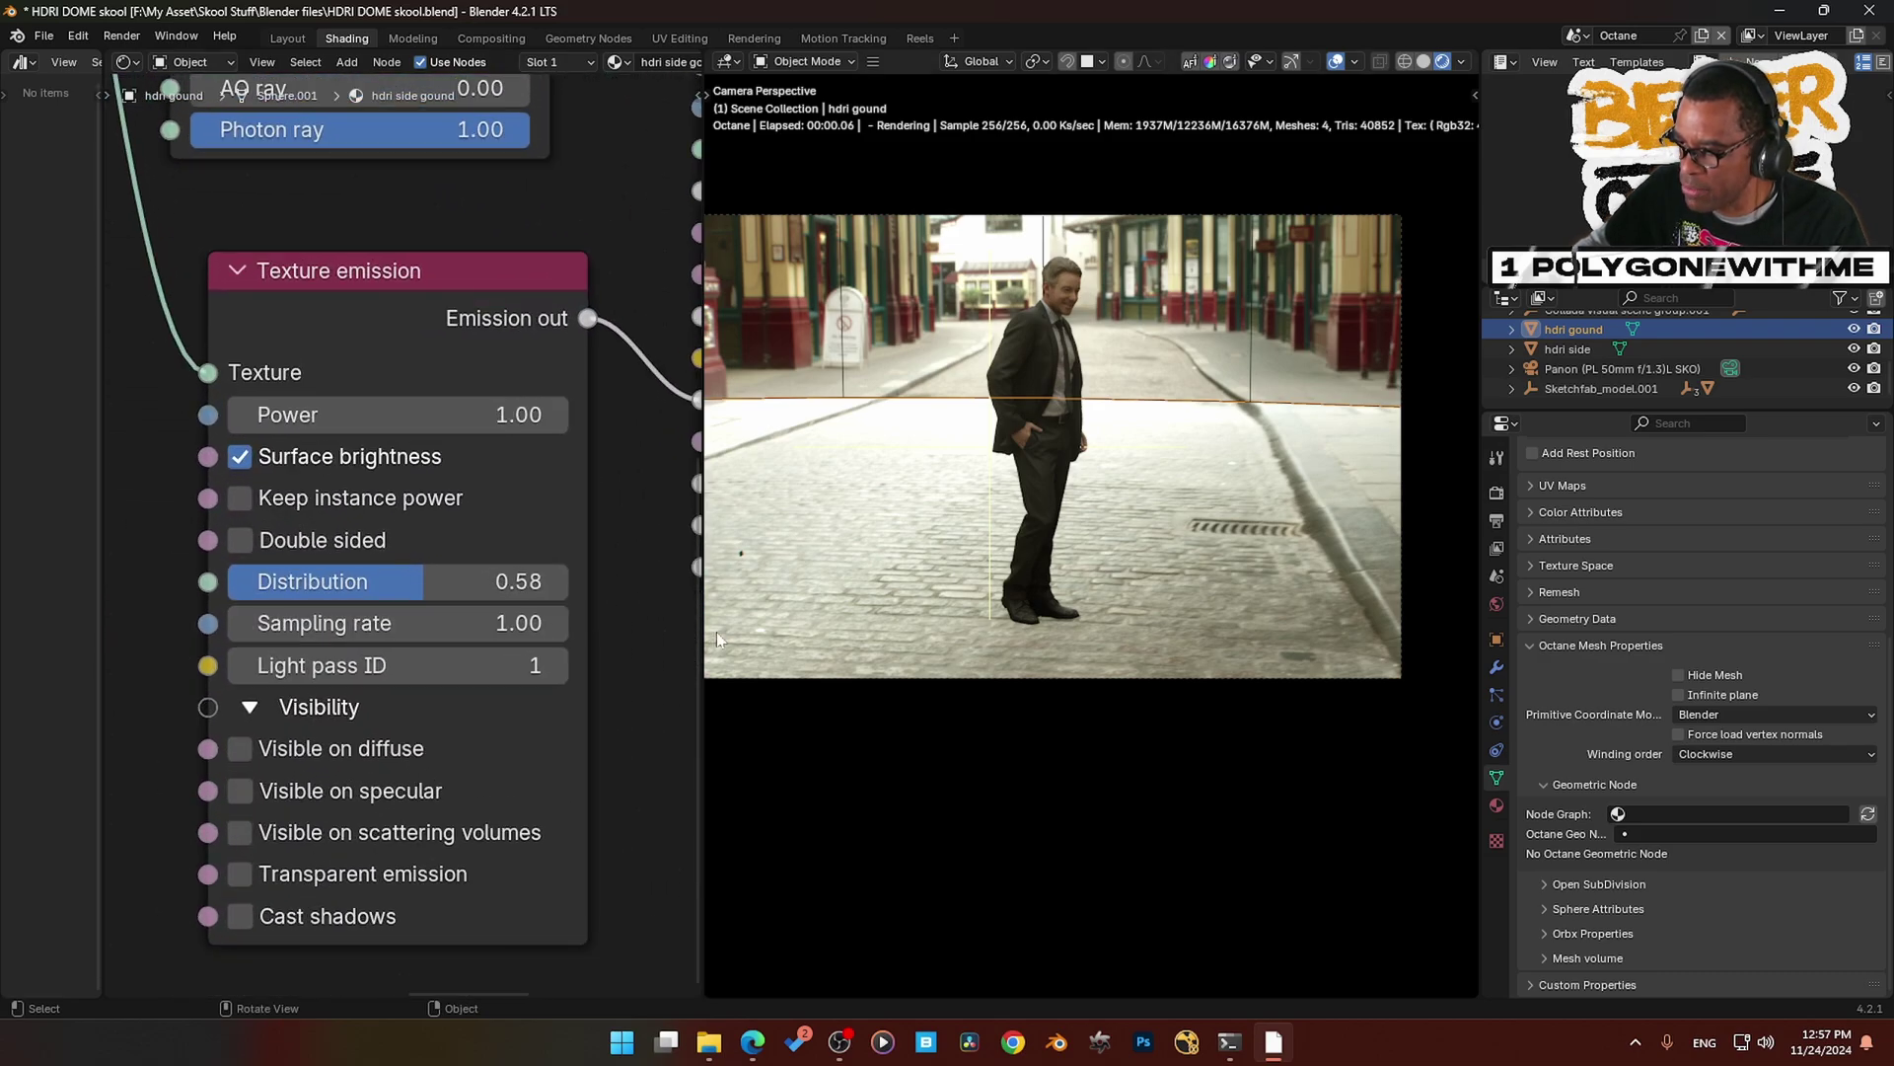
left_click_drag(427, 584, 268, 582)
- Select the standing figure, hide the viewport overlays, view the scene from another angle, and return to the camera view
left_click(1269, 342)
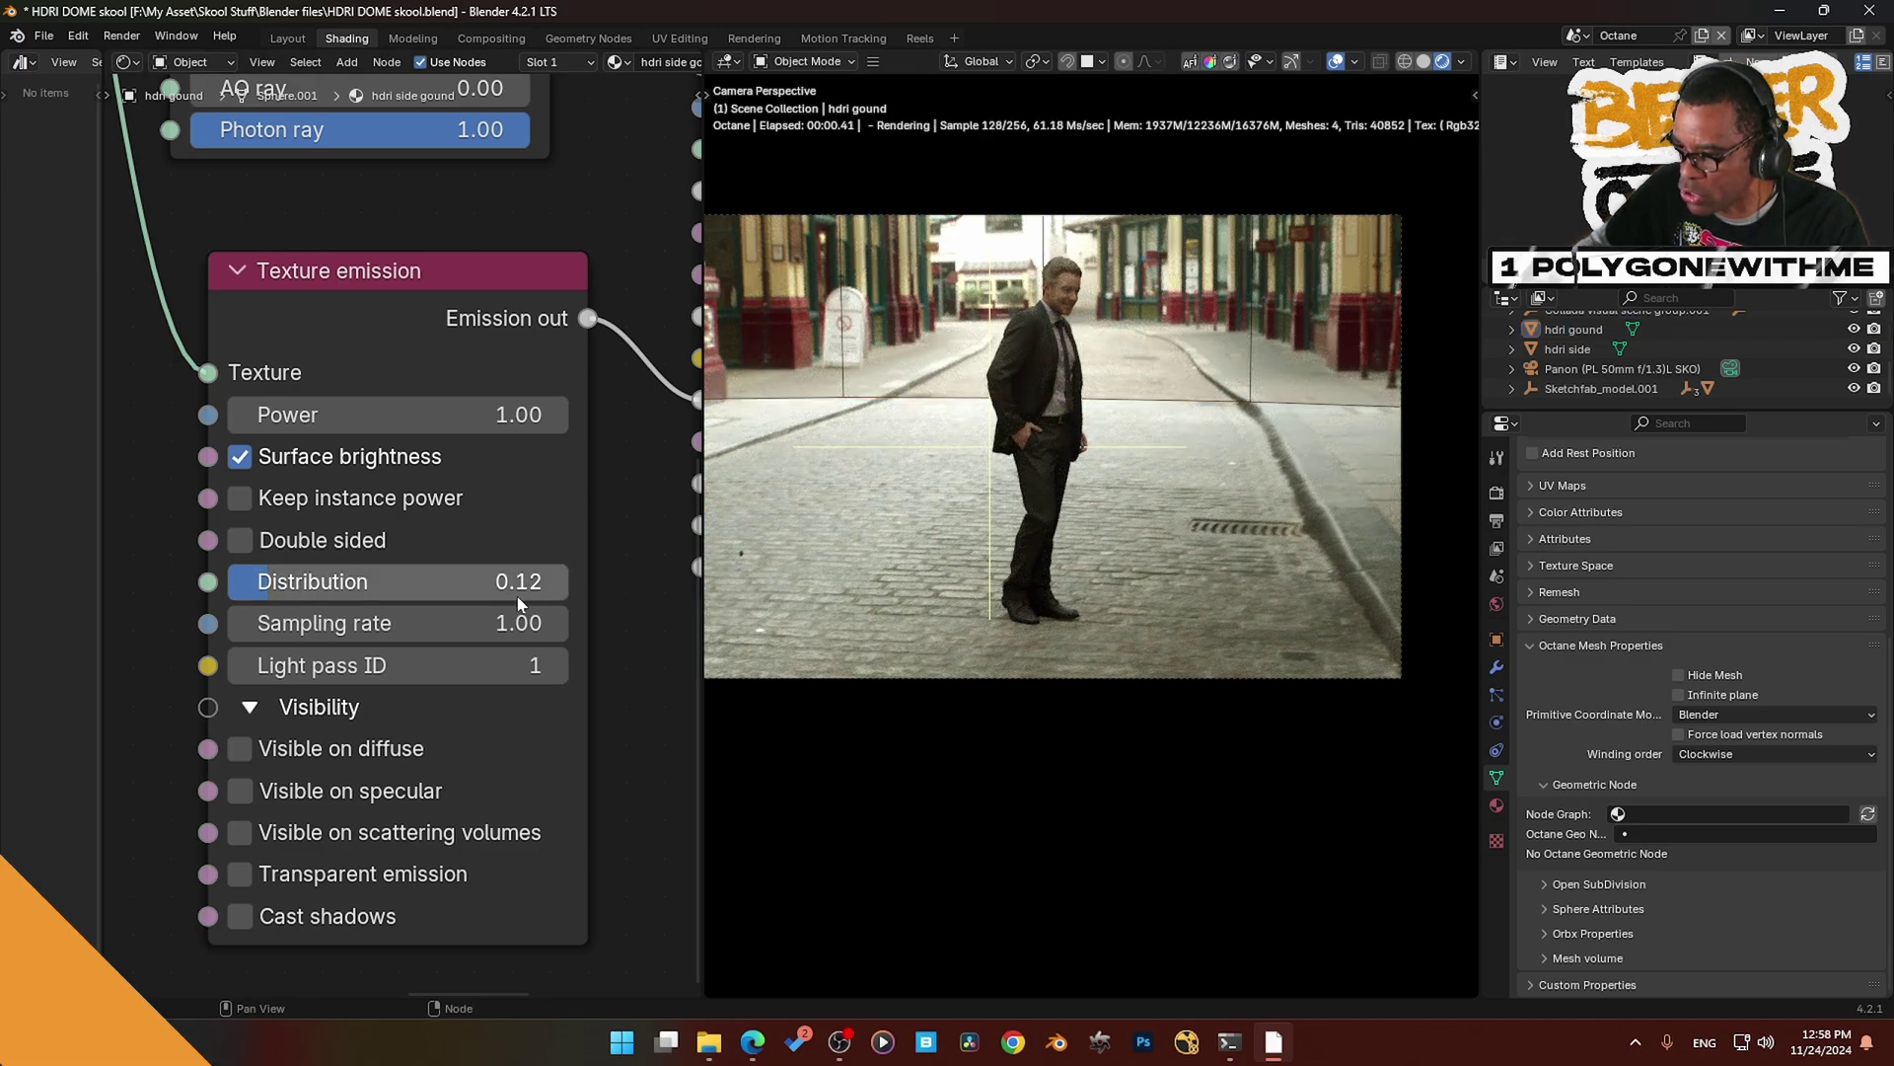
left_click(1069, 554)
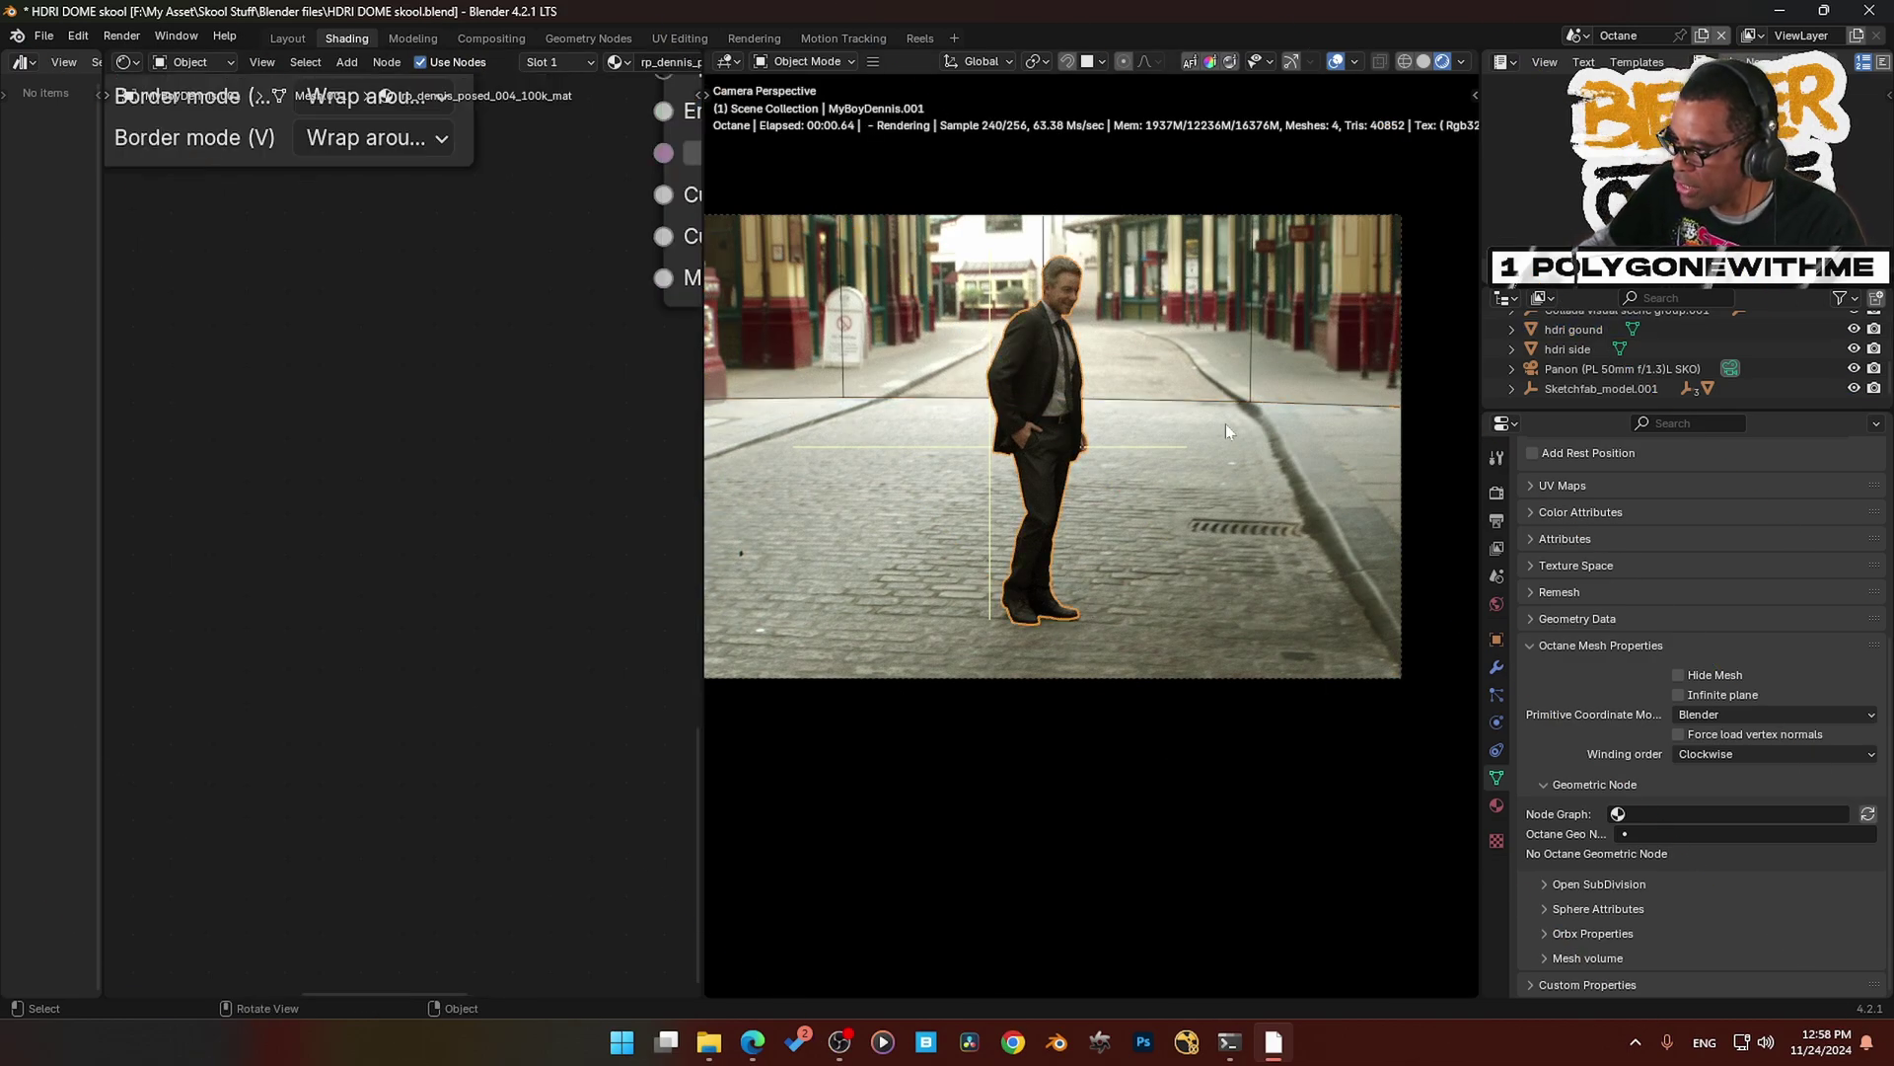
left_click(1336, 61)
middle_click_drag(1085, 607, 1061, 446)
key("KP_0")
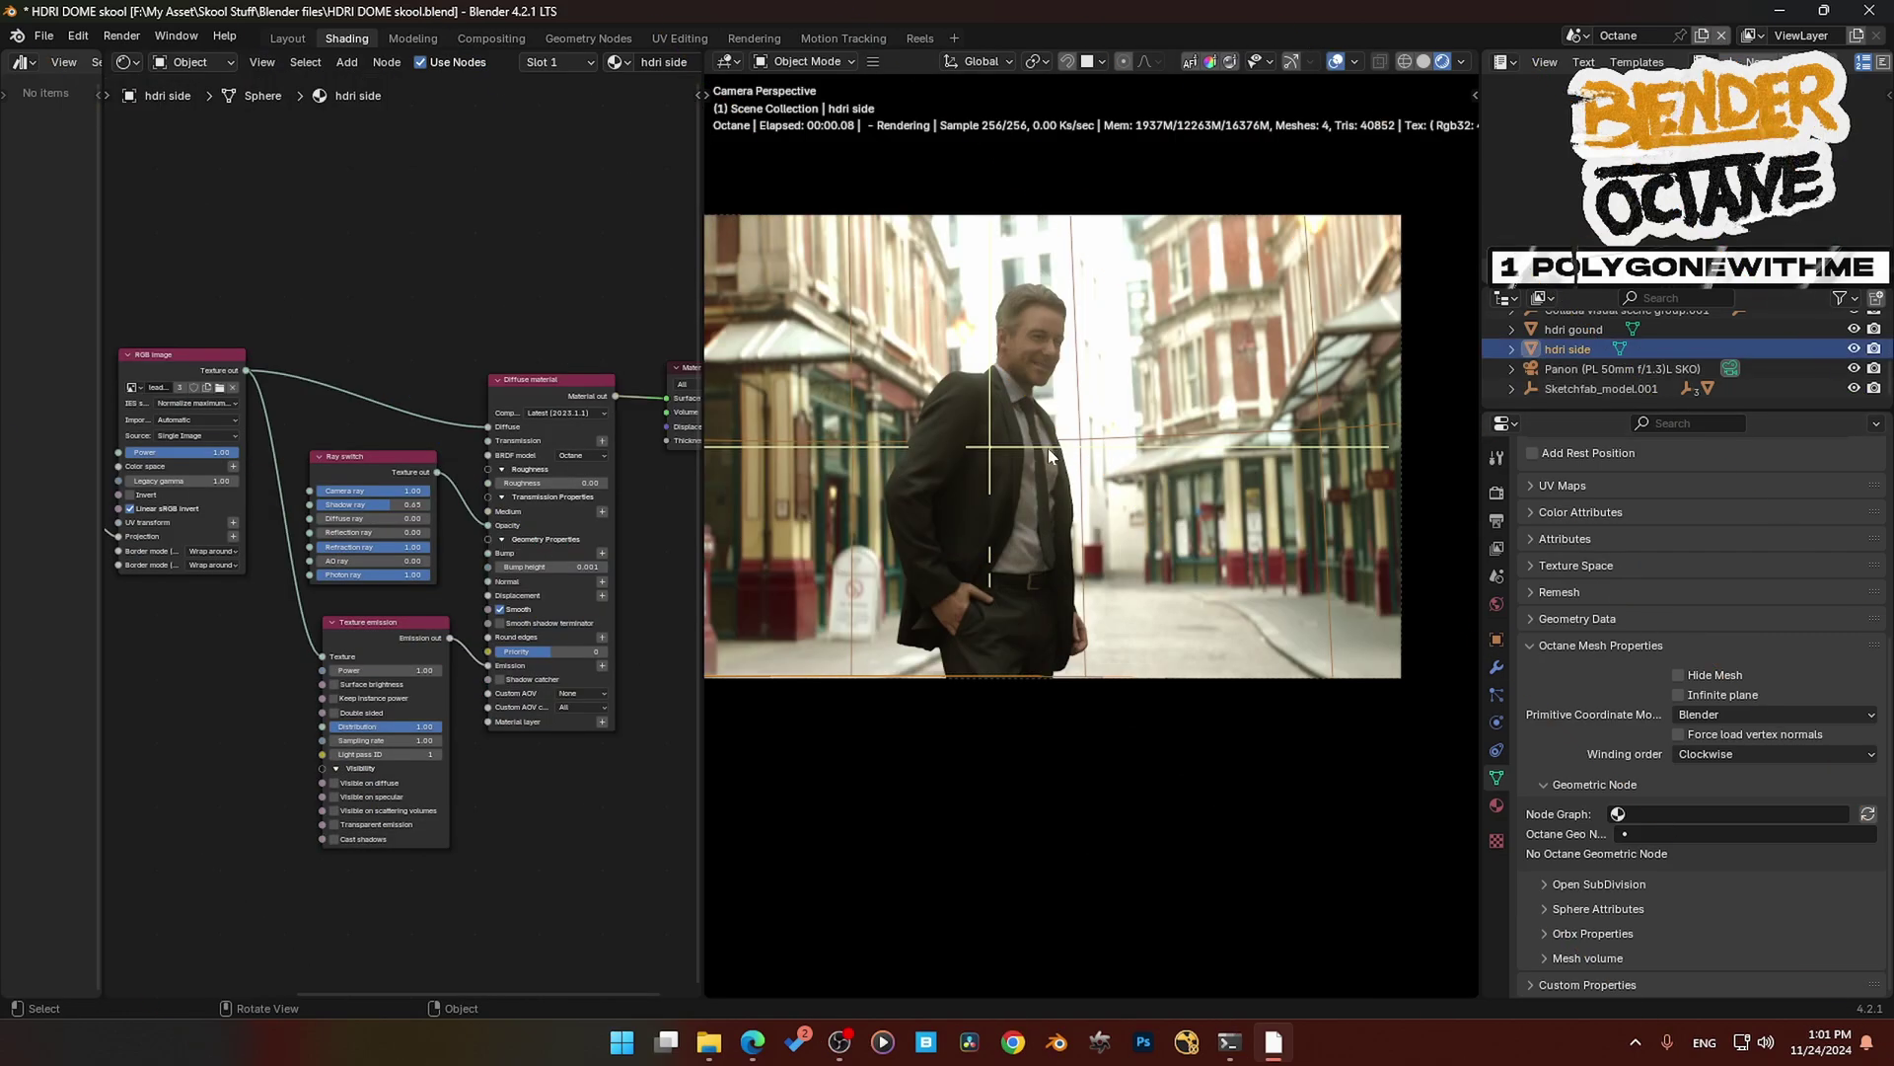
- Try a Camera ray value of 0.00 on the Ray switch node of the hdri side material
scroll(391, 459, "up", 5)
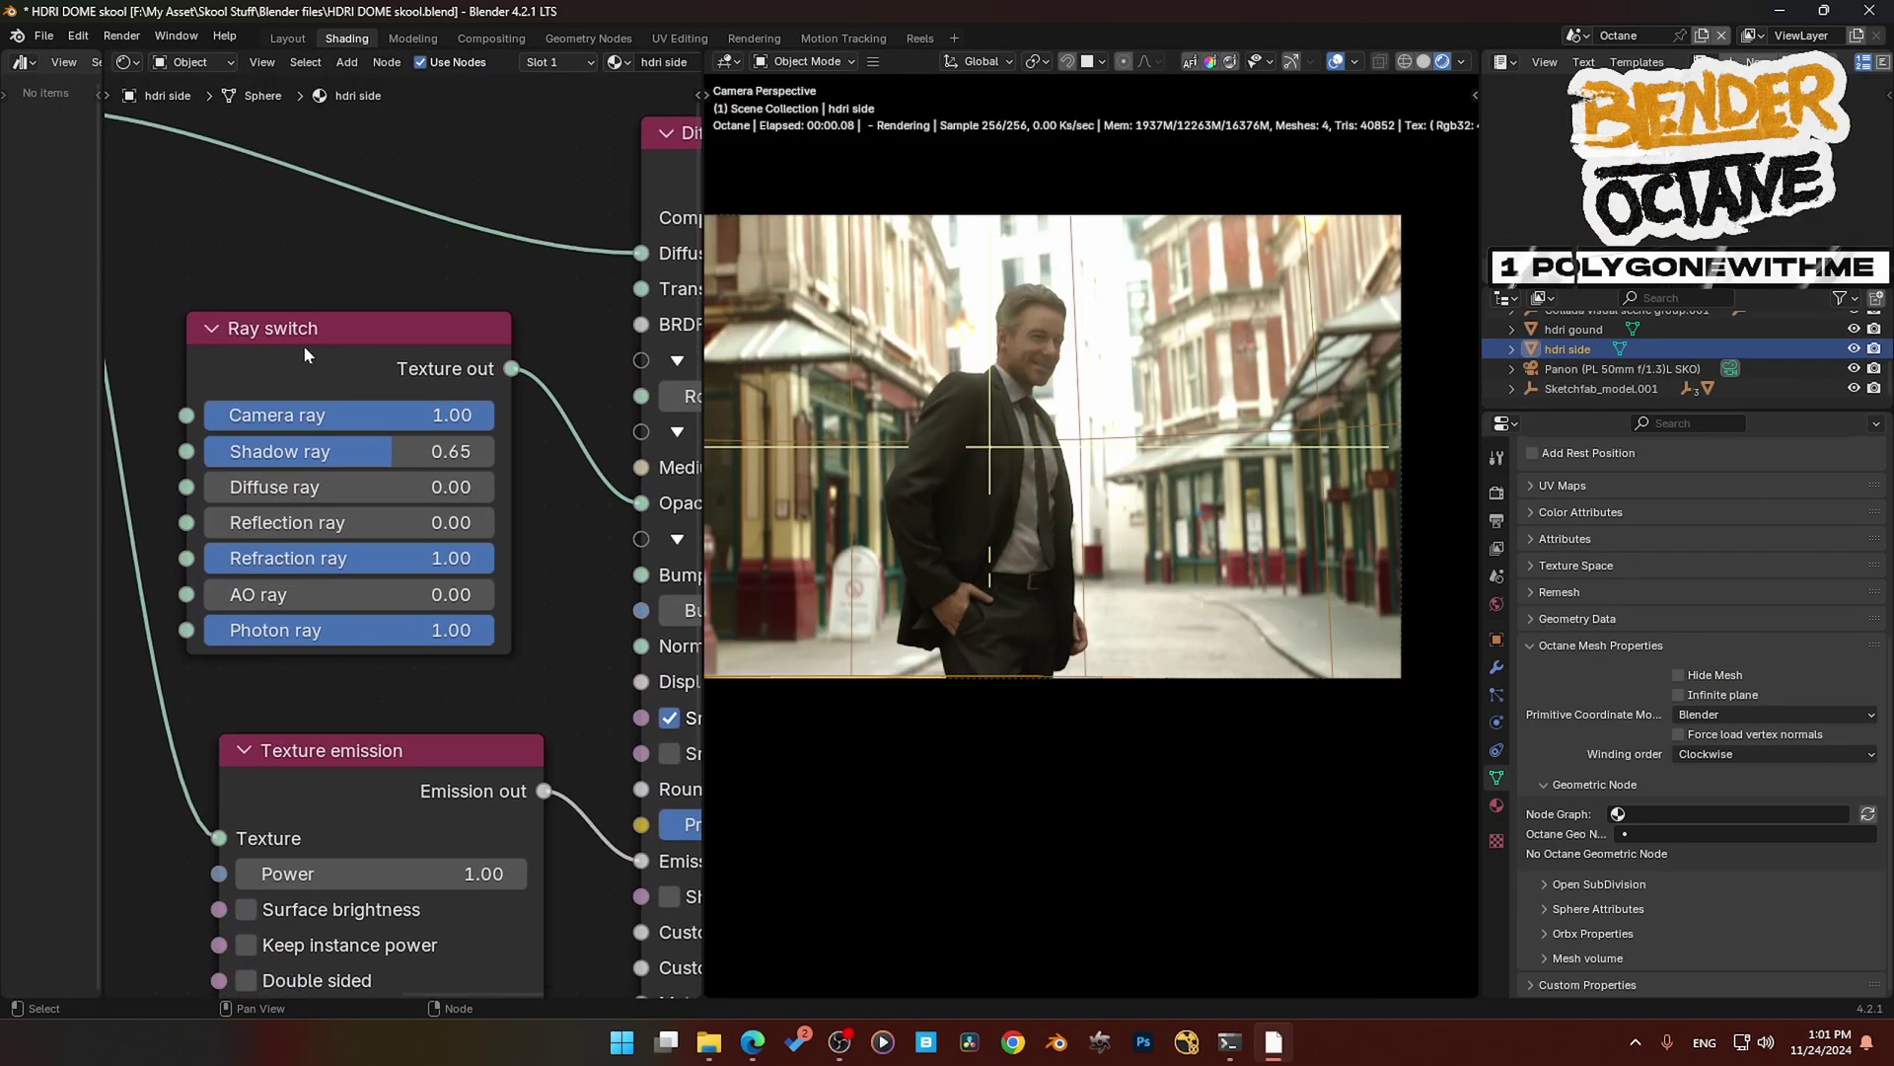
left_click(312, 343)
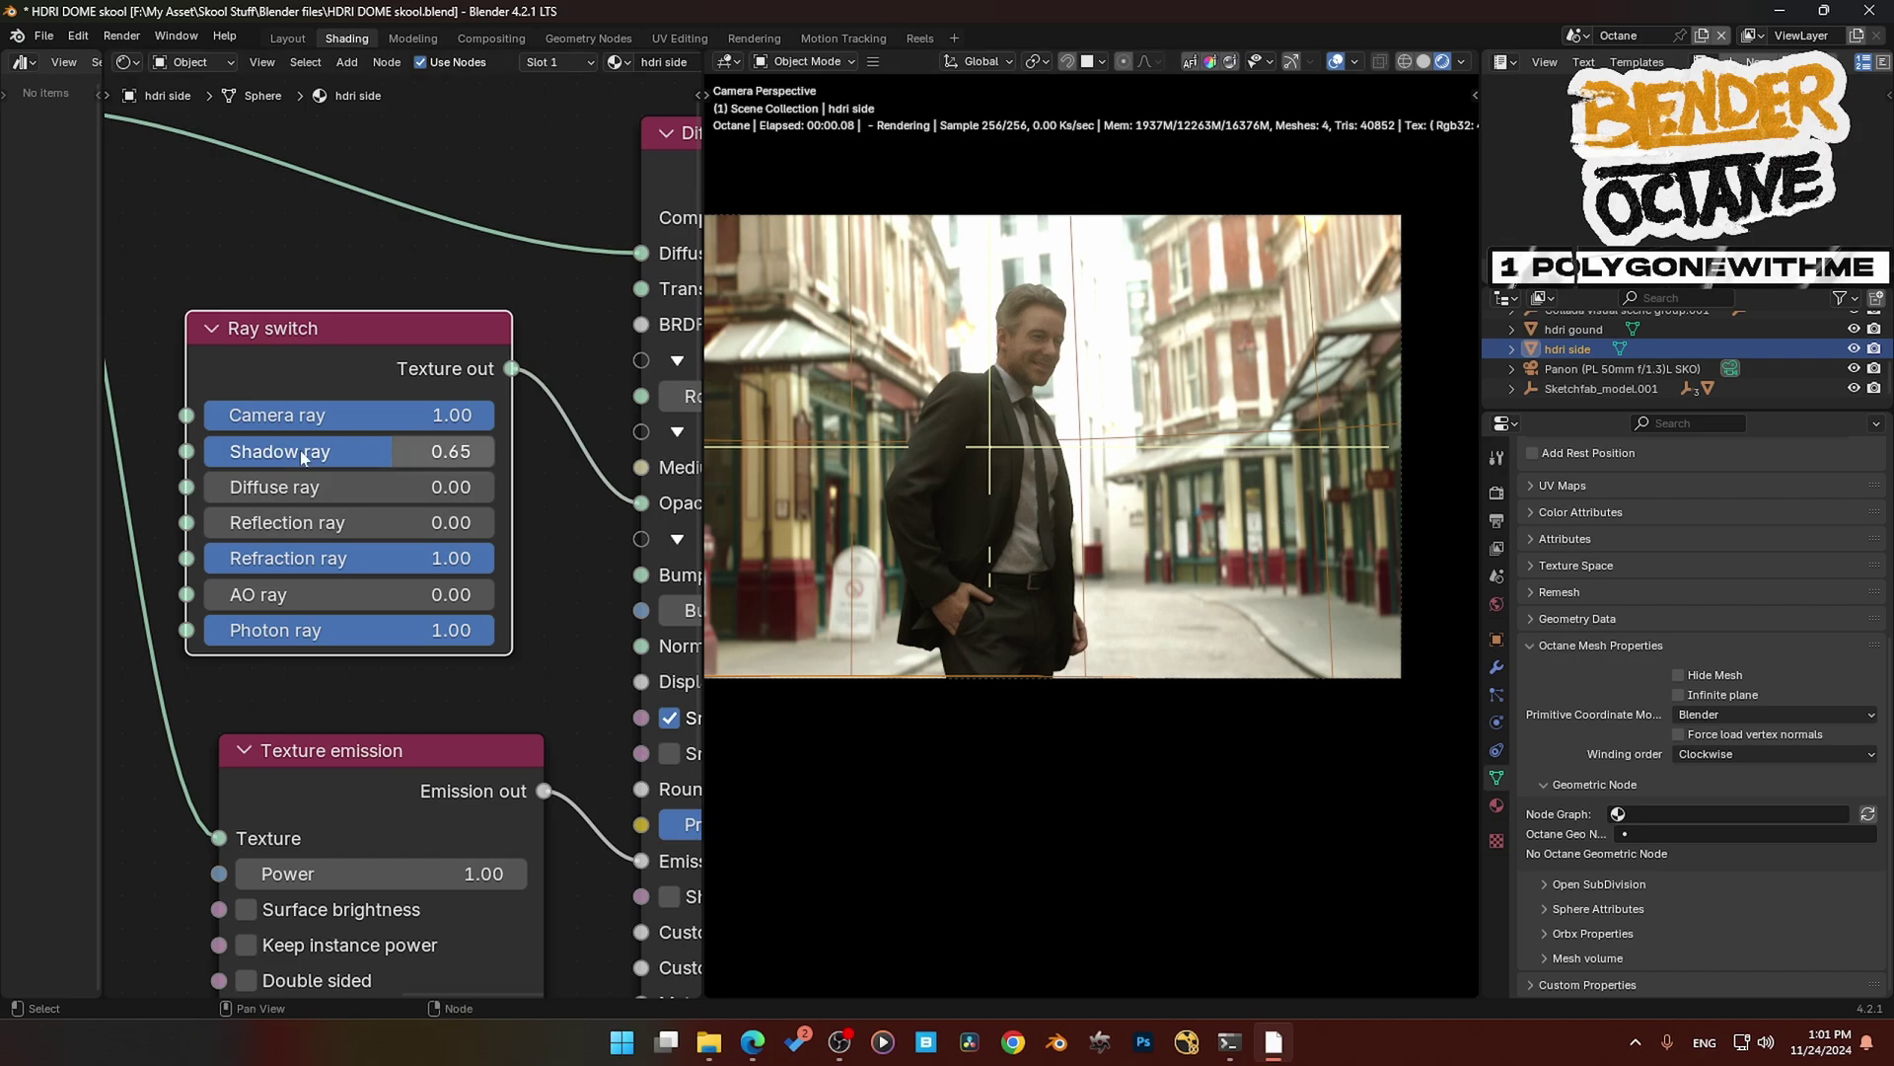
left_click_drag(325, 415, 40, 414)
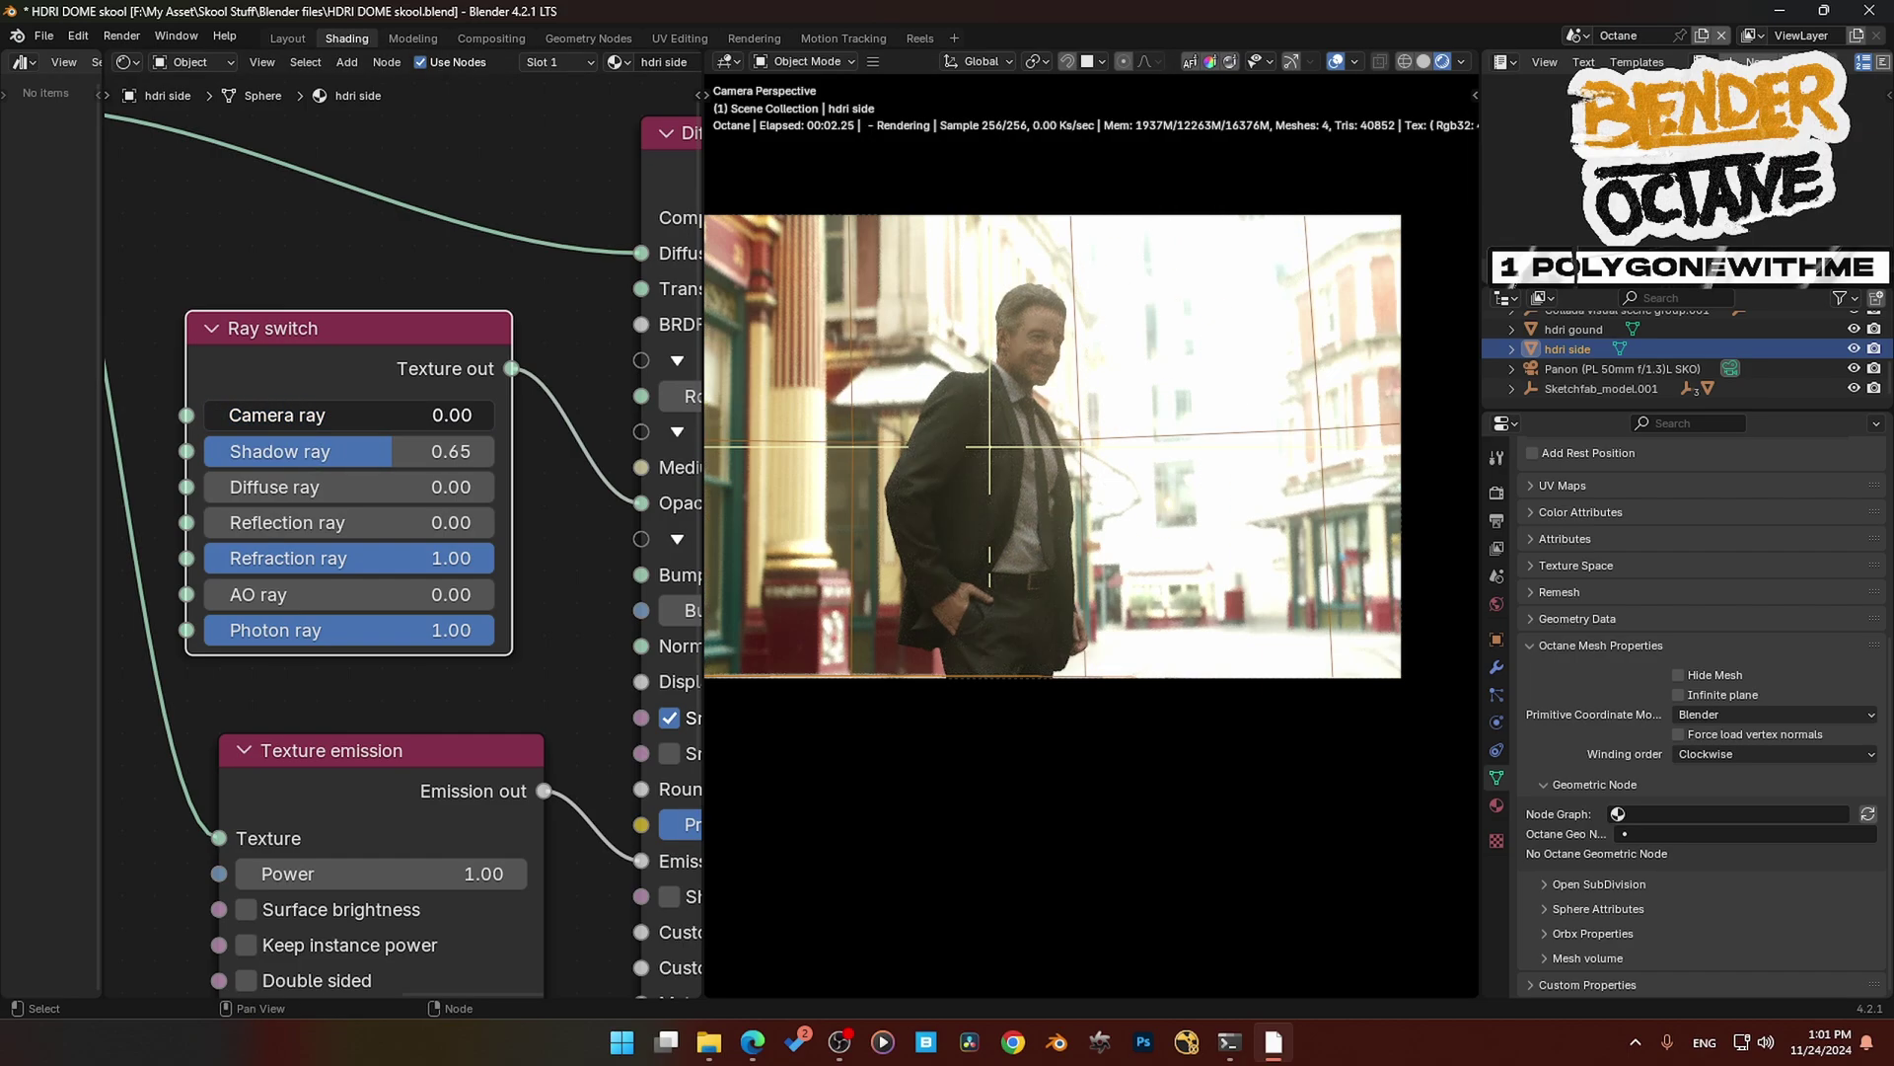
- Set the Ray switch node's Camera ray back to 1.00 and its Shadow ray to 0.52 in the hdri side material
left_click_drag(40, 414, 354, 451)
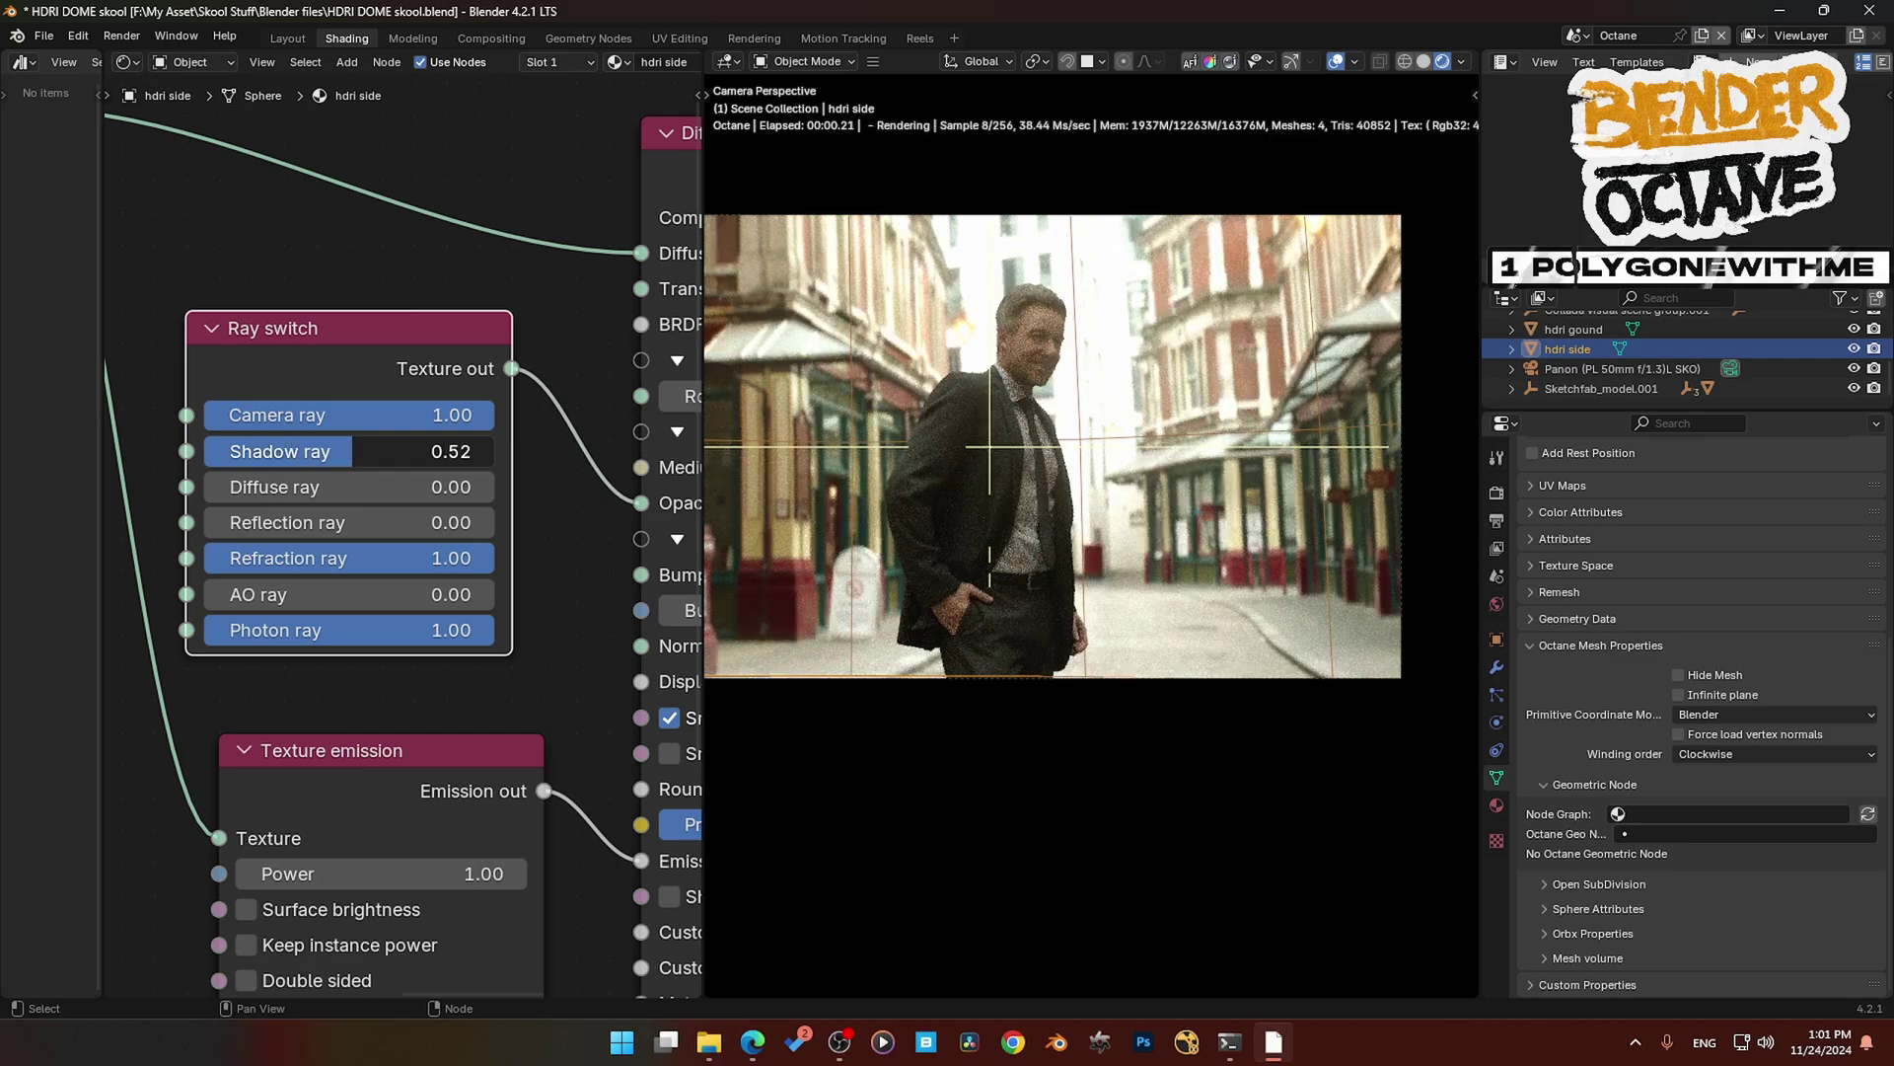
mouse_move(424, 556)
left_mouse_down()
mouse_move(135, 556)
mouse_move(446, 559)
left_mouse_up()
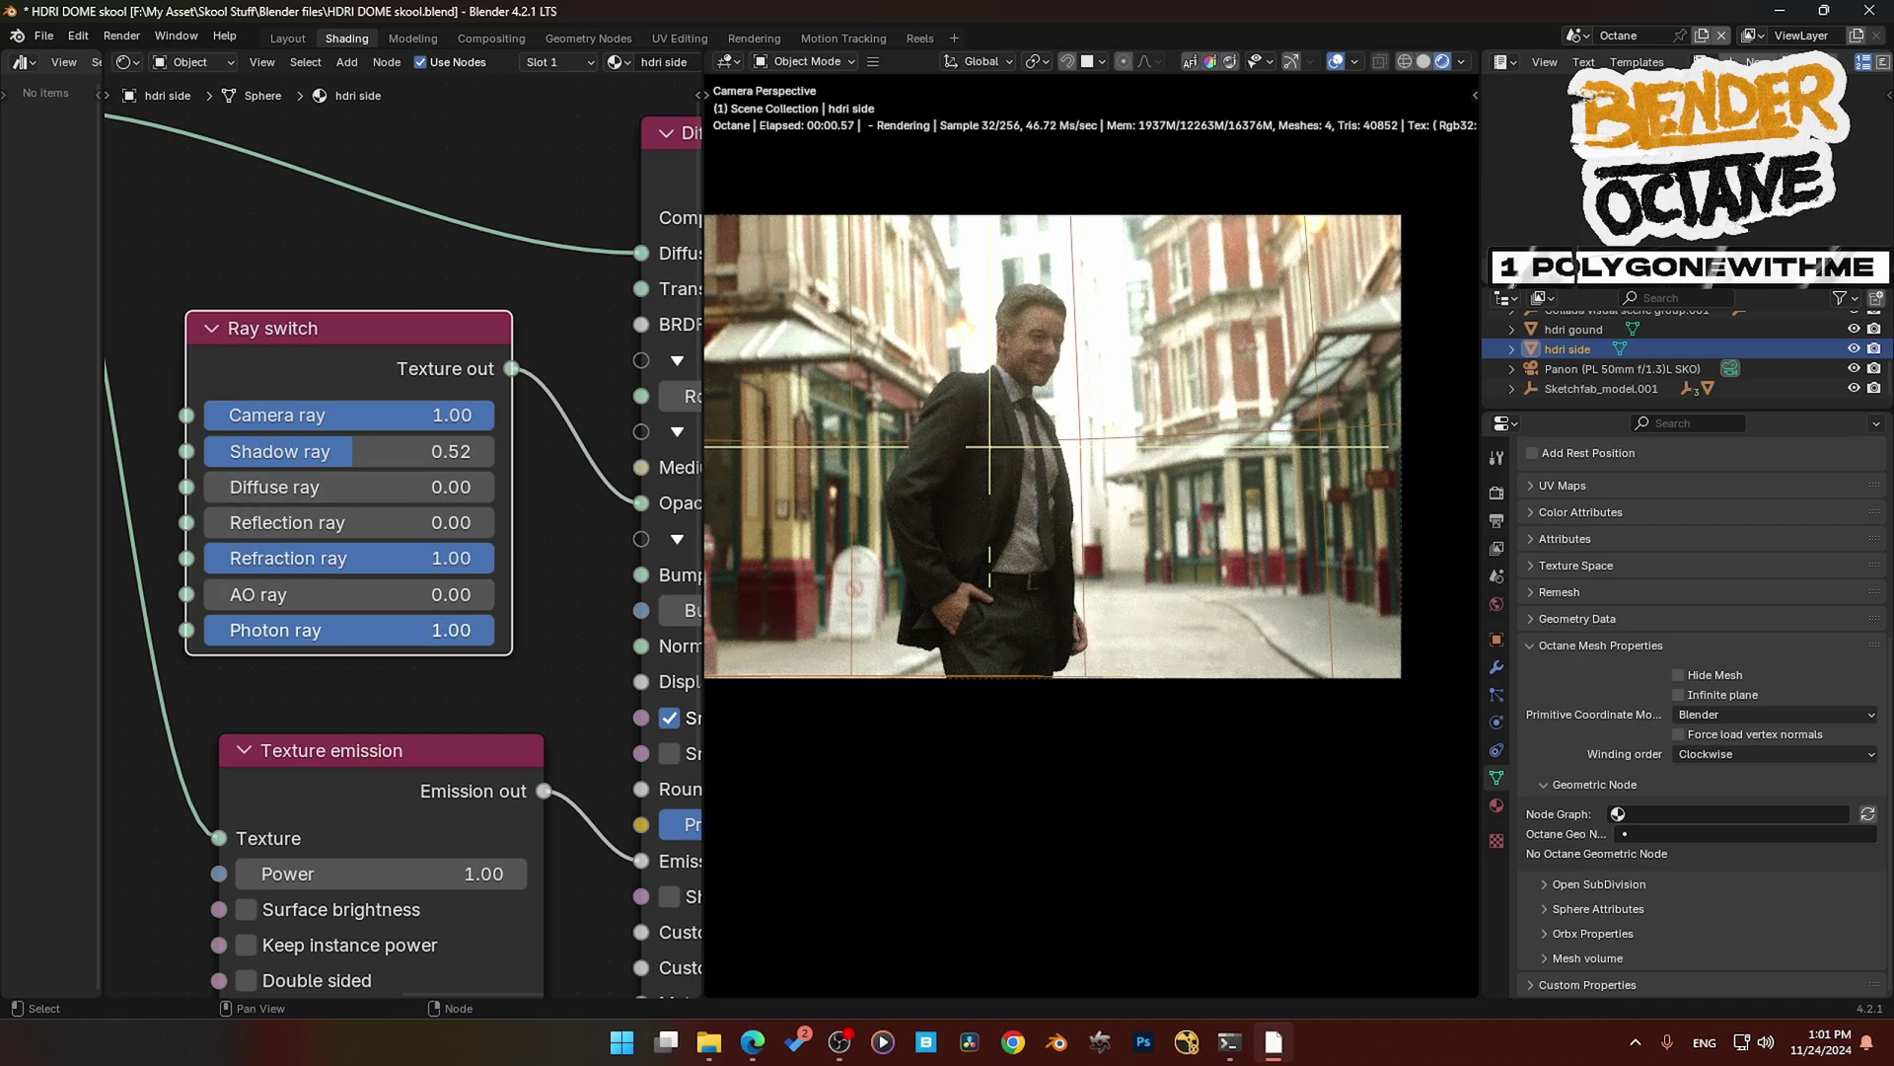
mouse_move(441, 629)
left_mouse_down()
mouse_move(187, 629)
mouse_move(434, 632)
left_mouse_up()
scroll(436, 673, "down", 3)
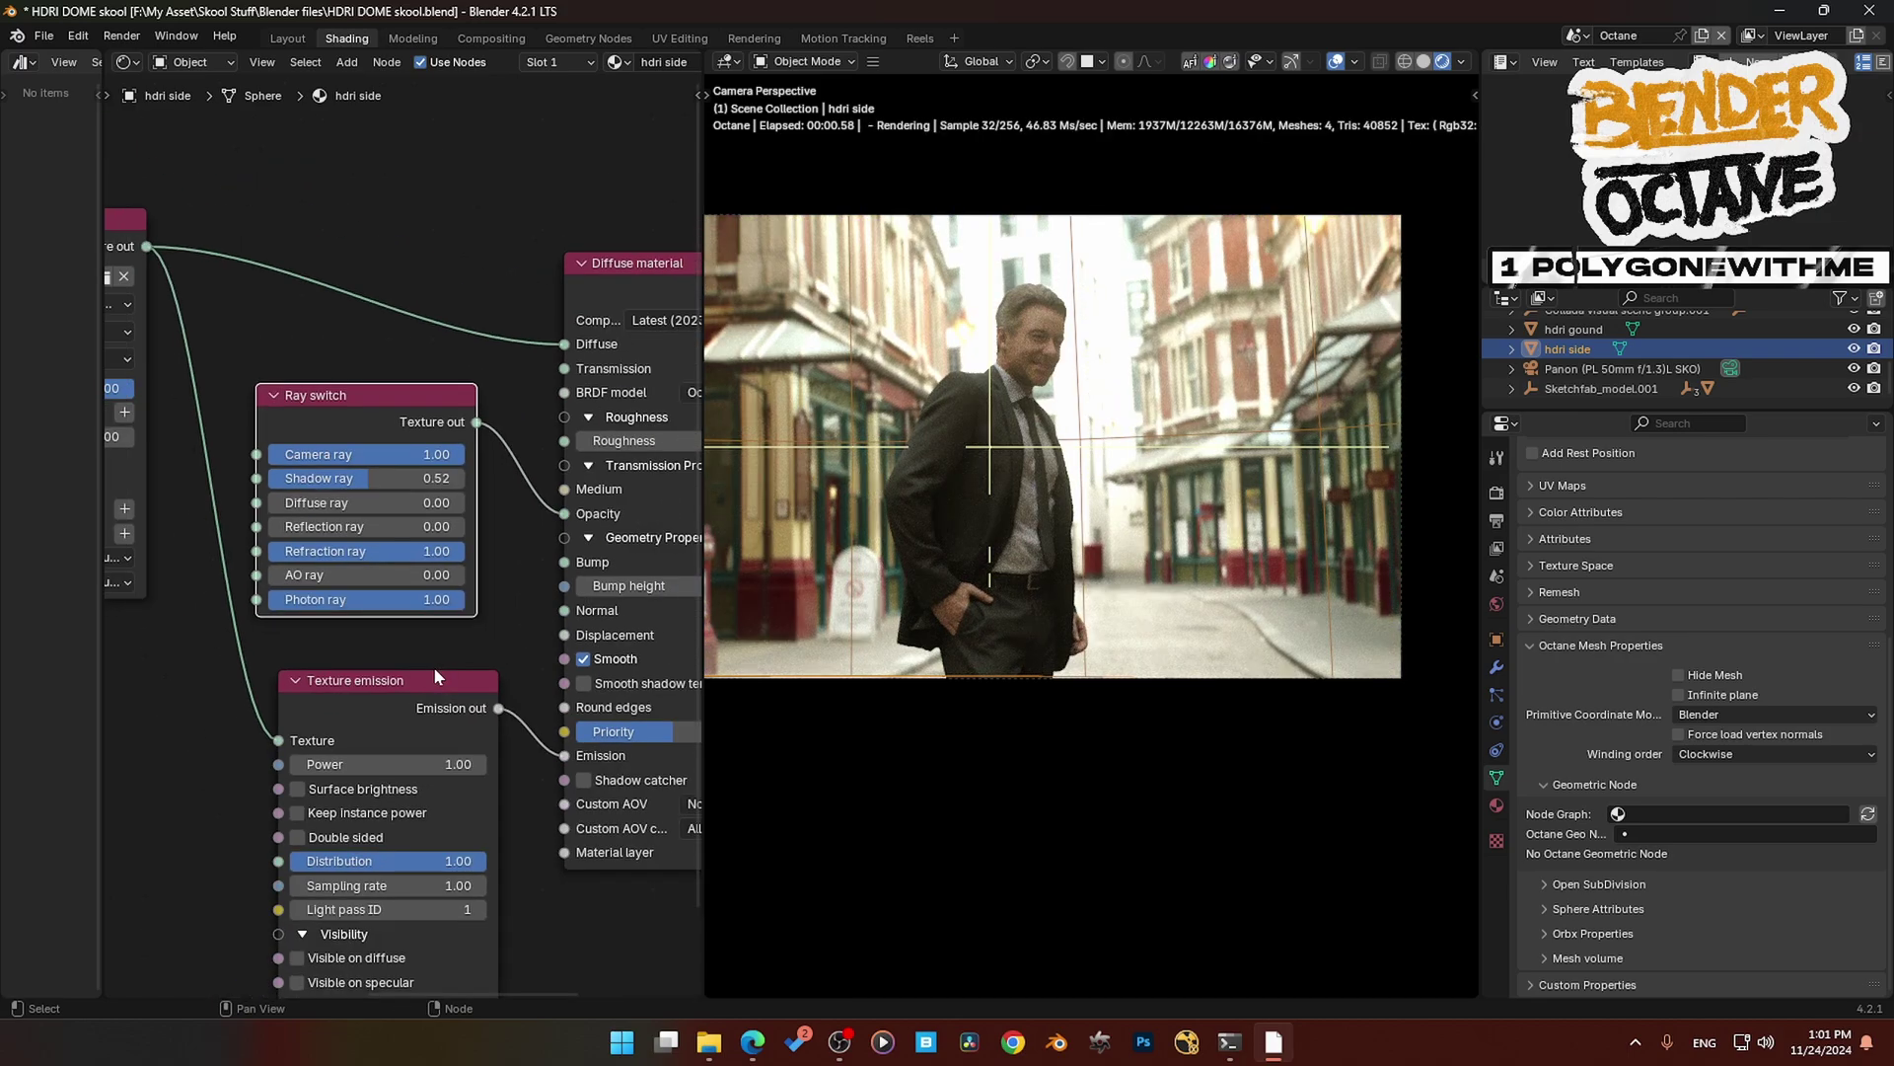
scroll(434, 677, "down", 2)
left_click(1044, 649)
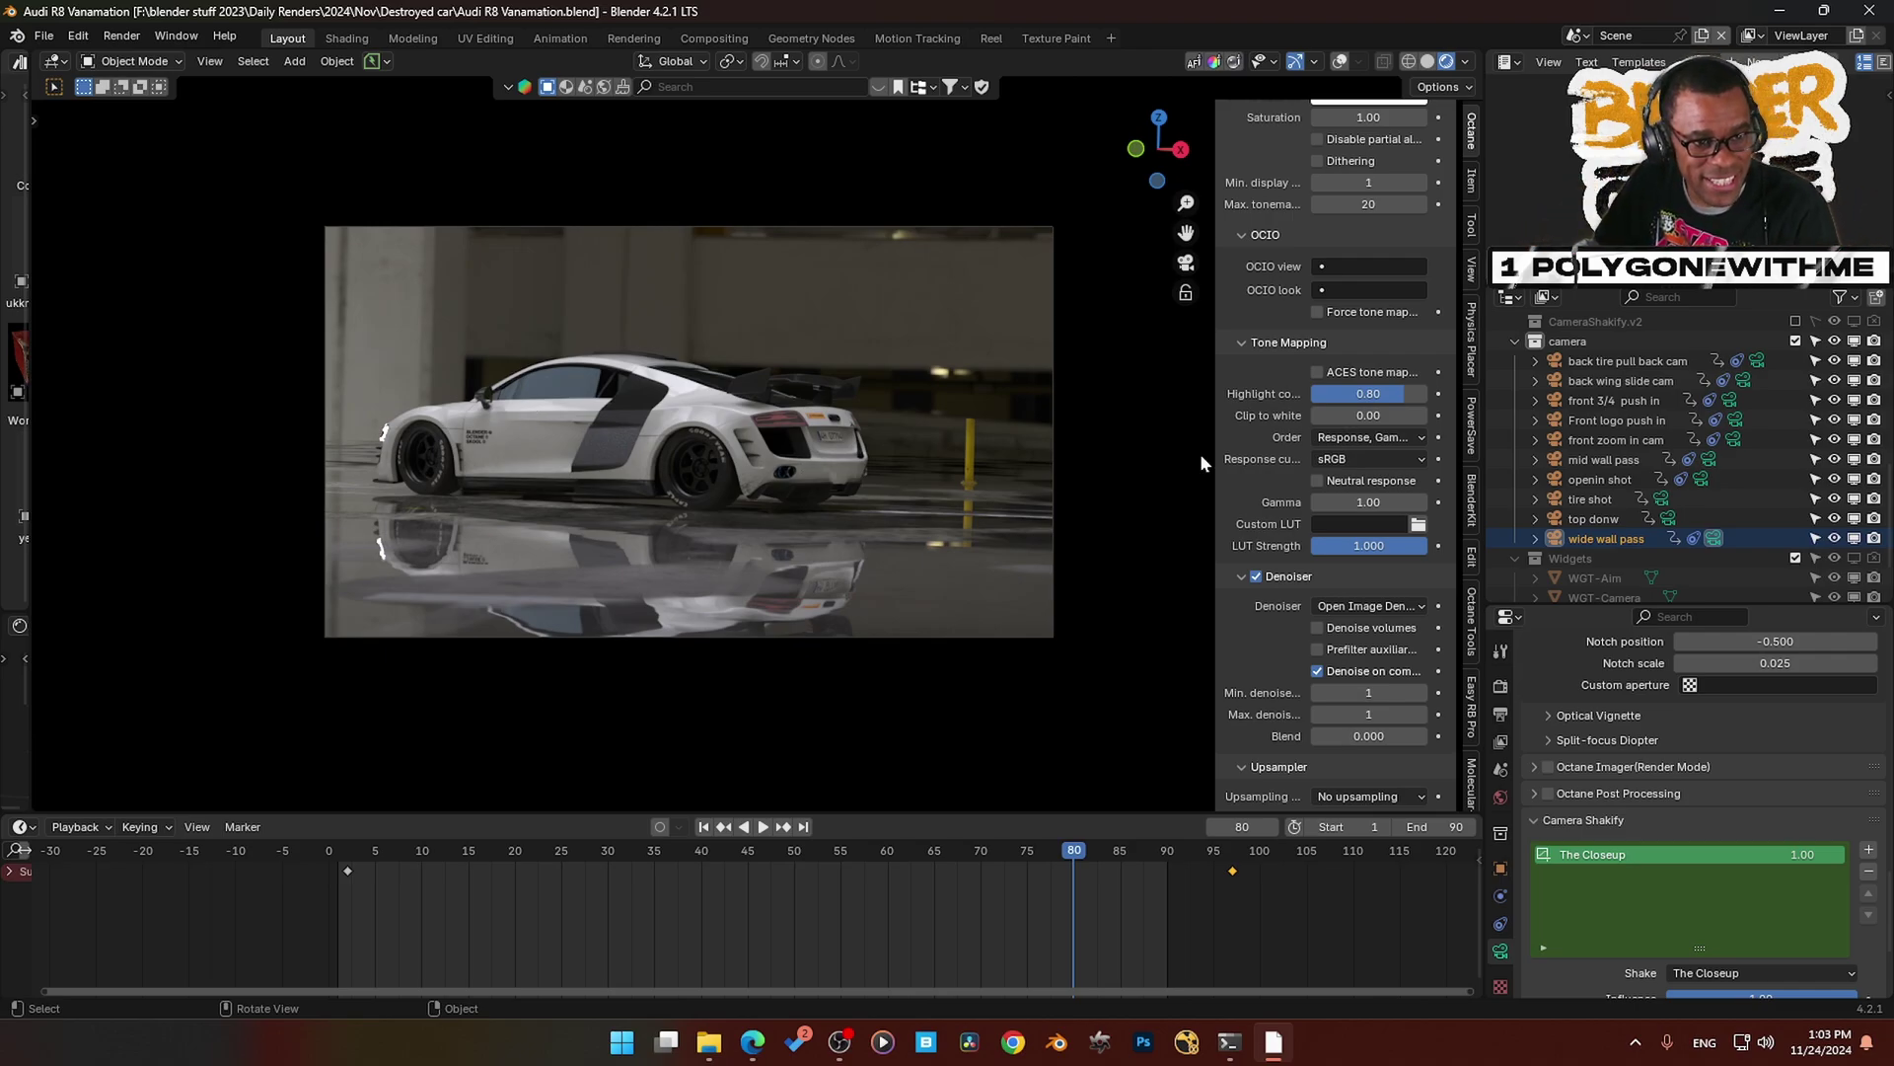
- Examine the parking garage dome around the Audi from outside the camera, and return to the camera view
middle_click_drag(825, 388, 650, 344)
middle_click_drag(572, 345, 713, 503)
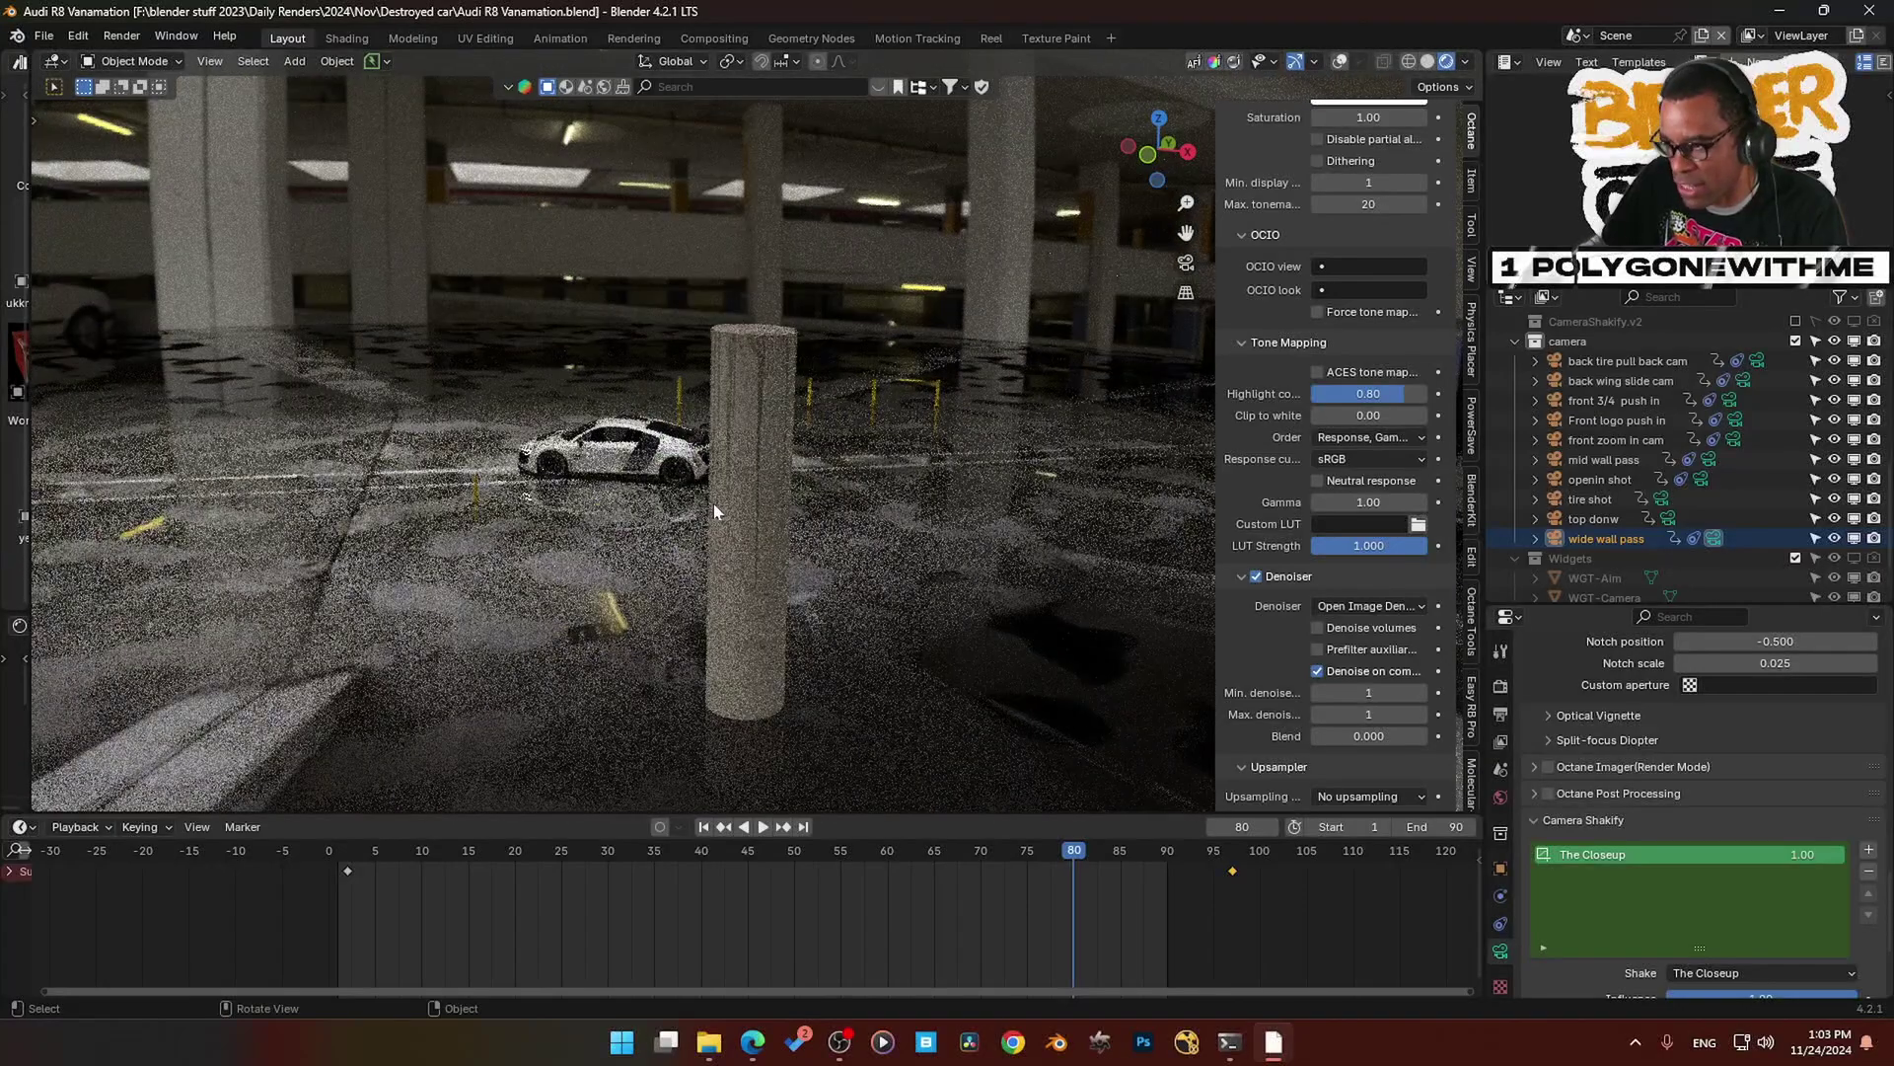
key("KP_0")
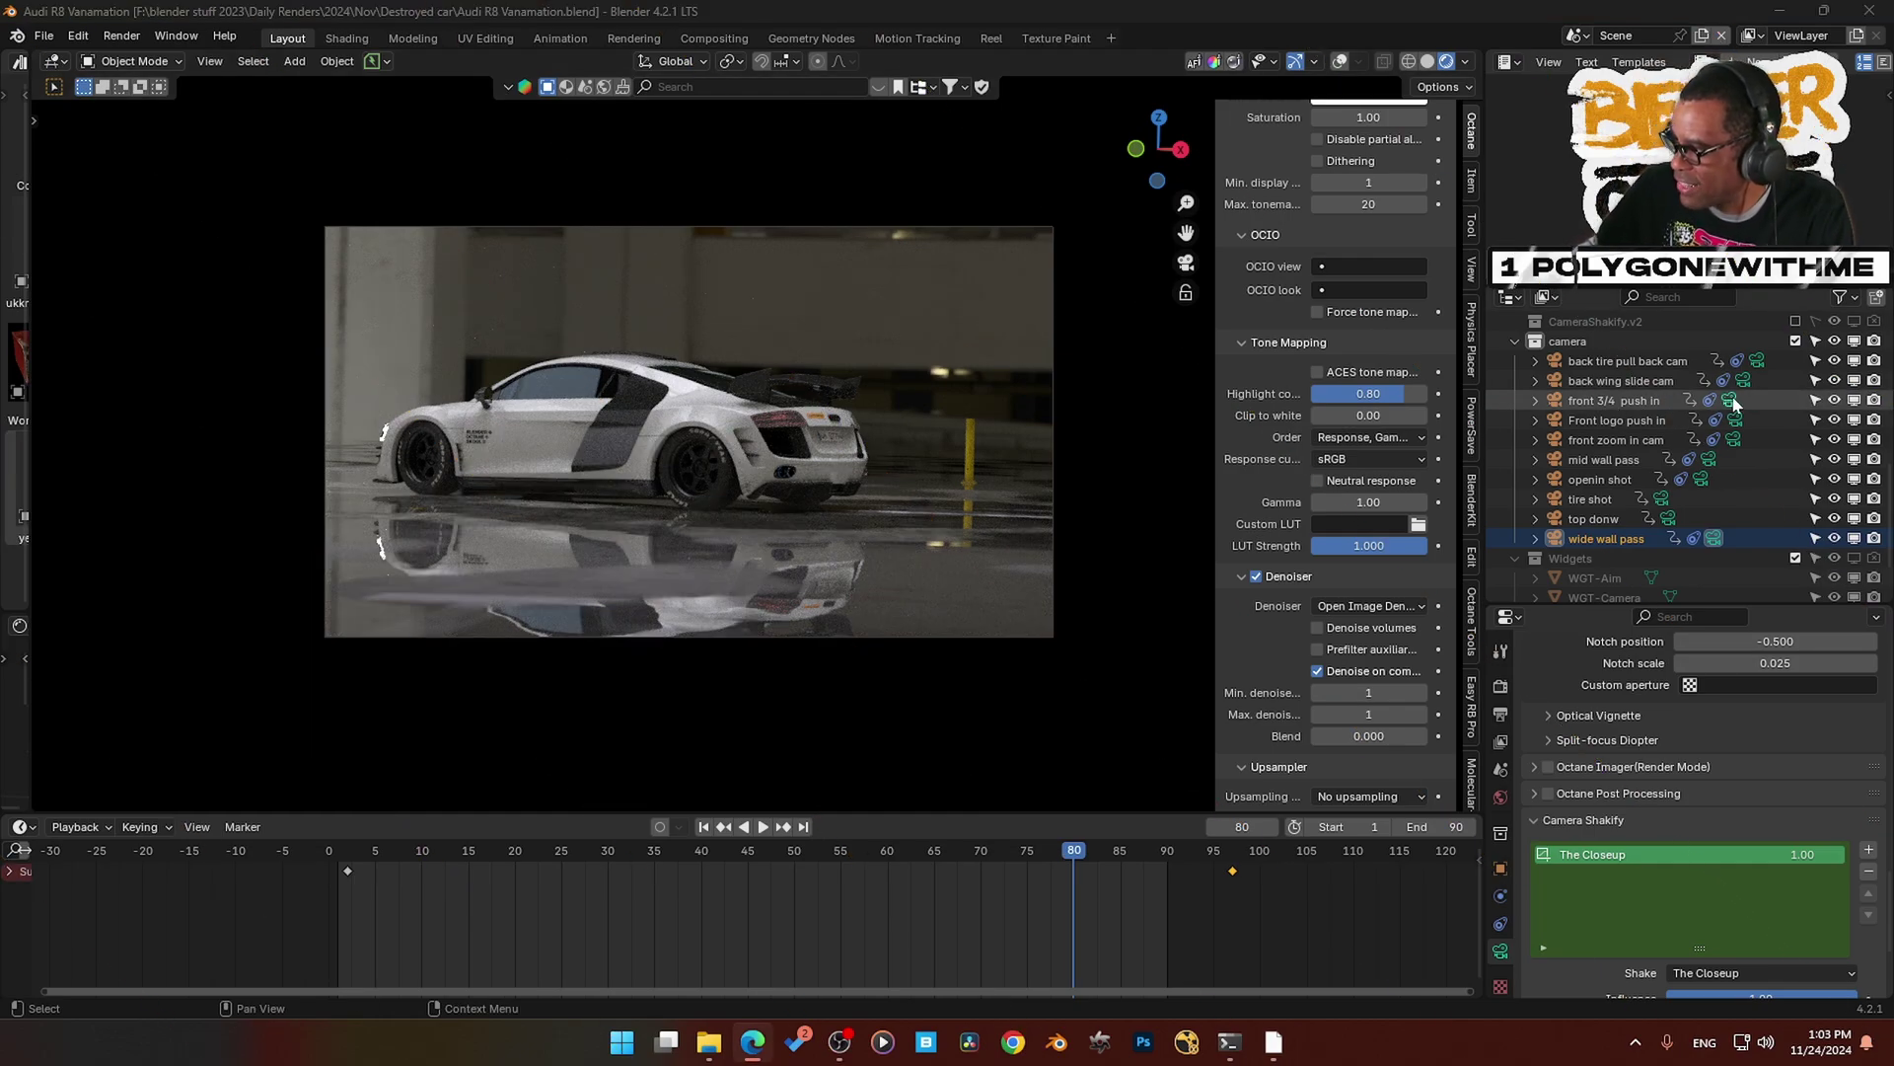
- Make the back tire pull back cam the active camera and isolate the car's exhaust tips in local view
left_click(1759, 363)
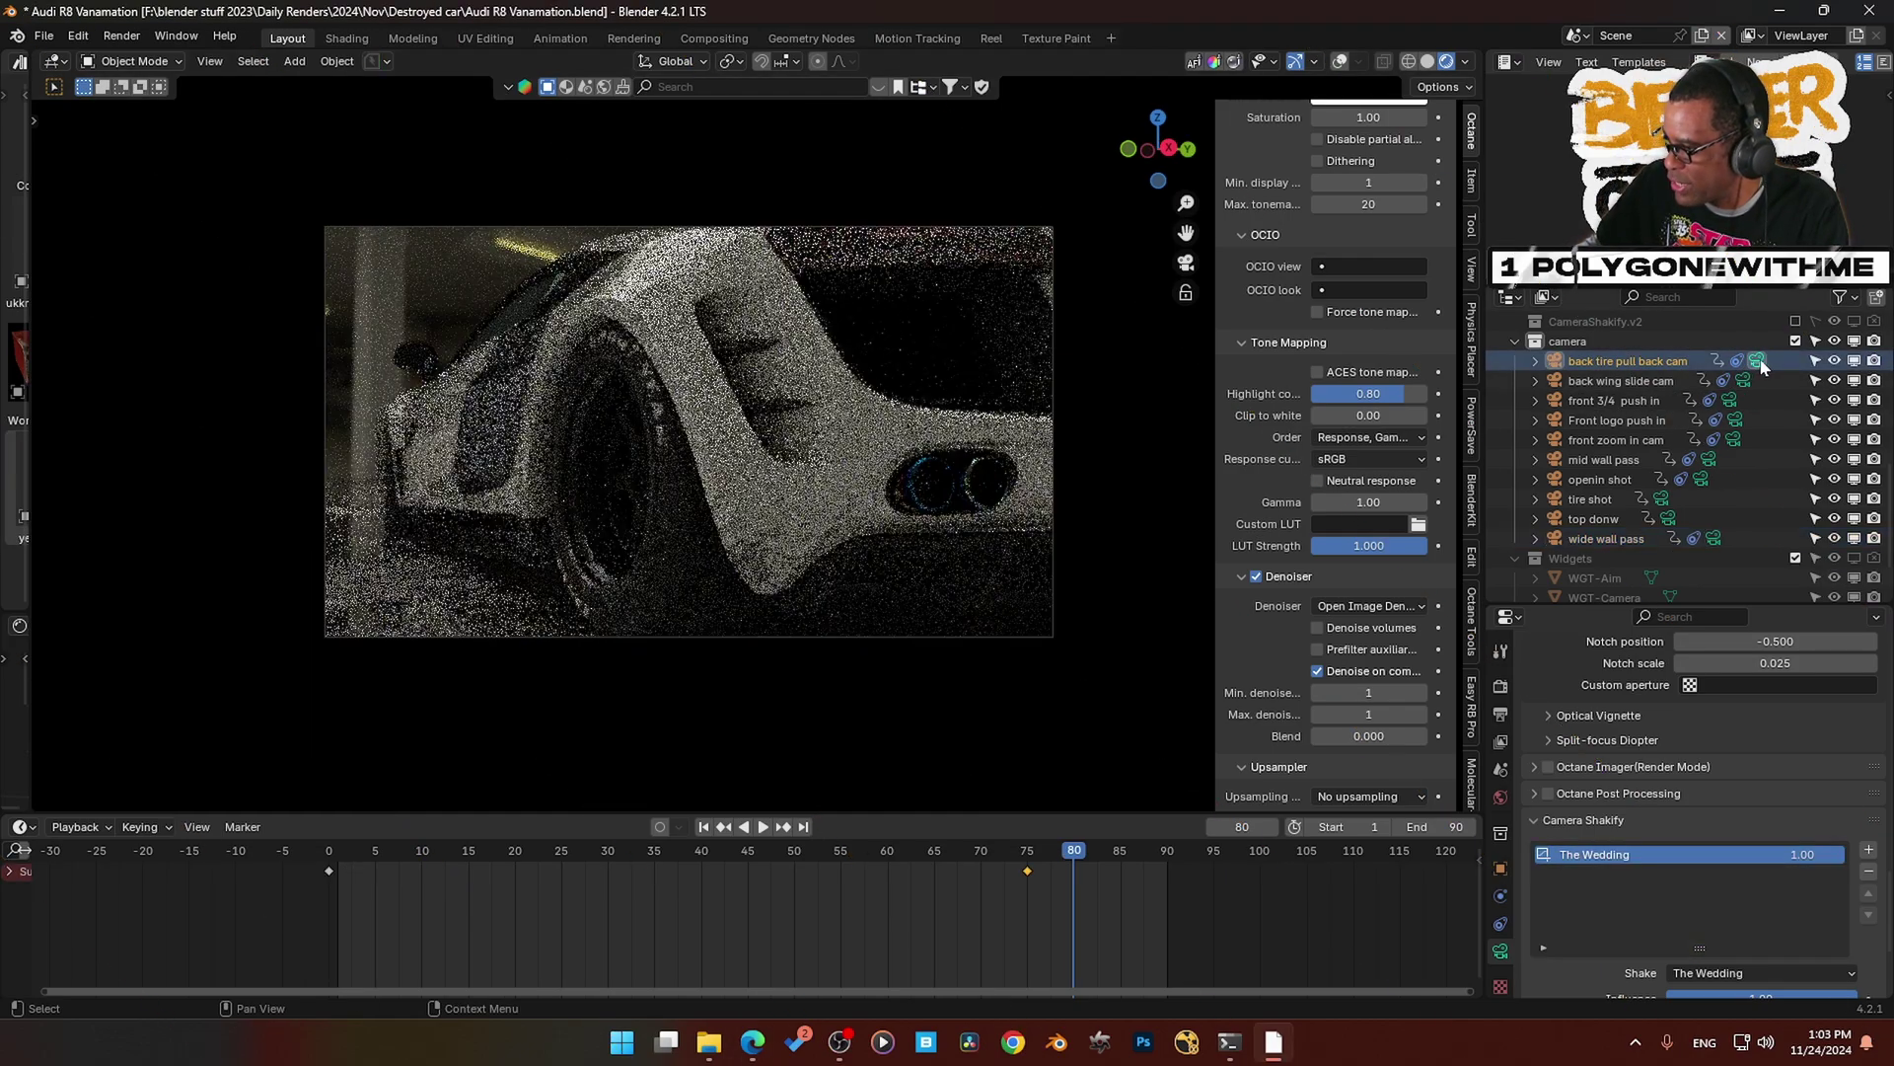
left_click(929, 508)
key("KP_Divide")
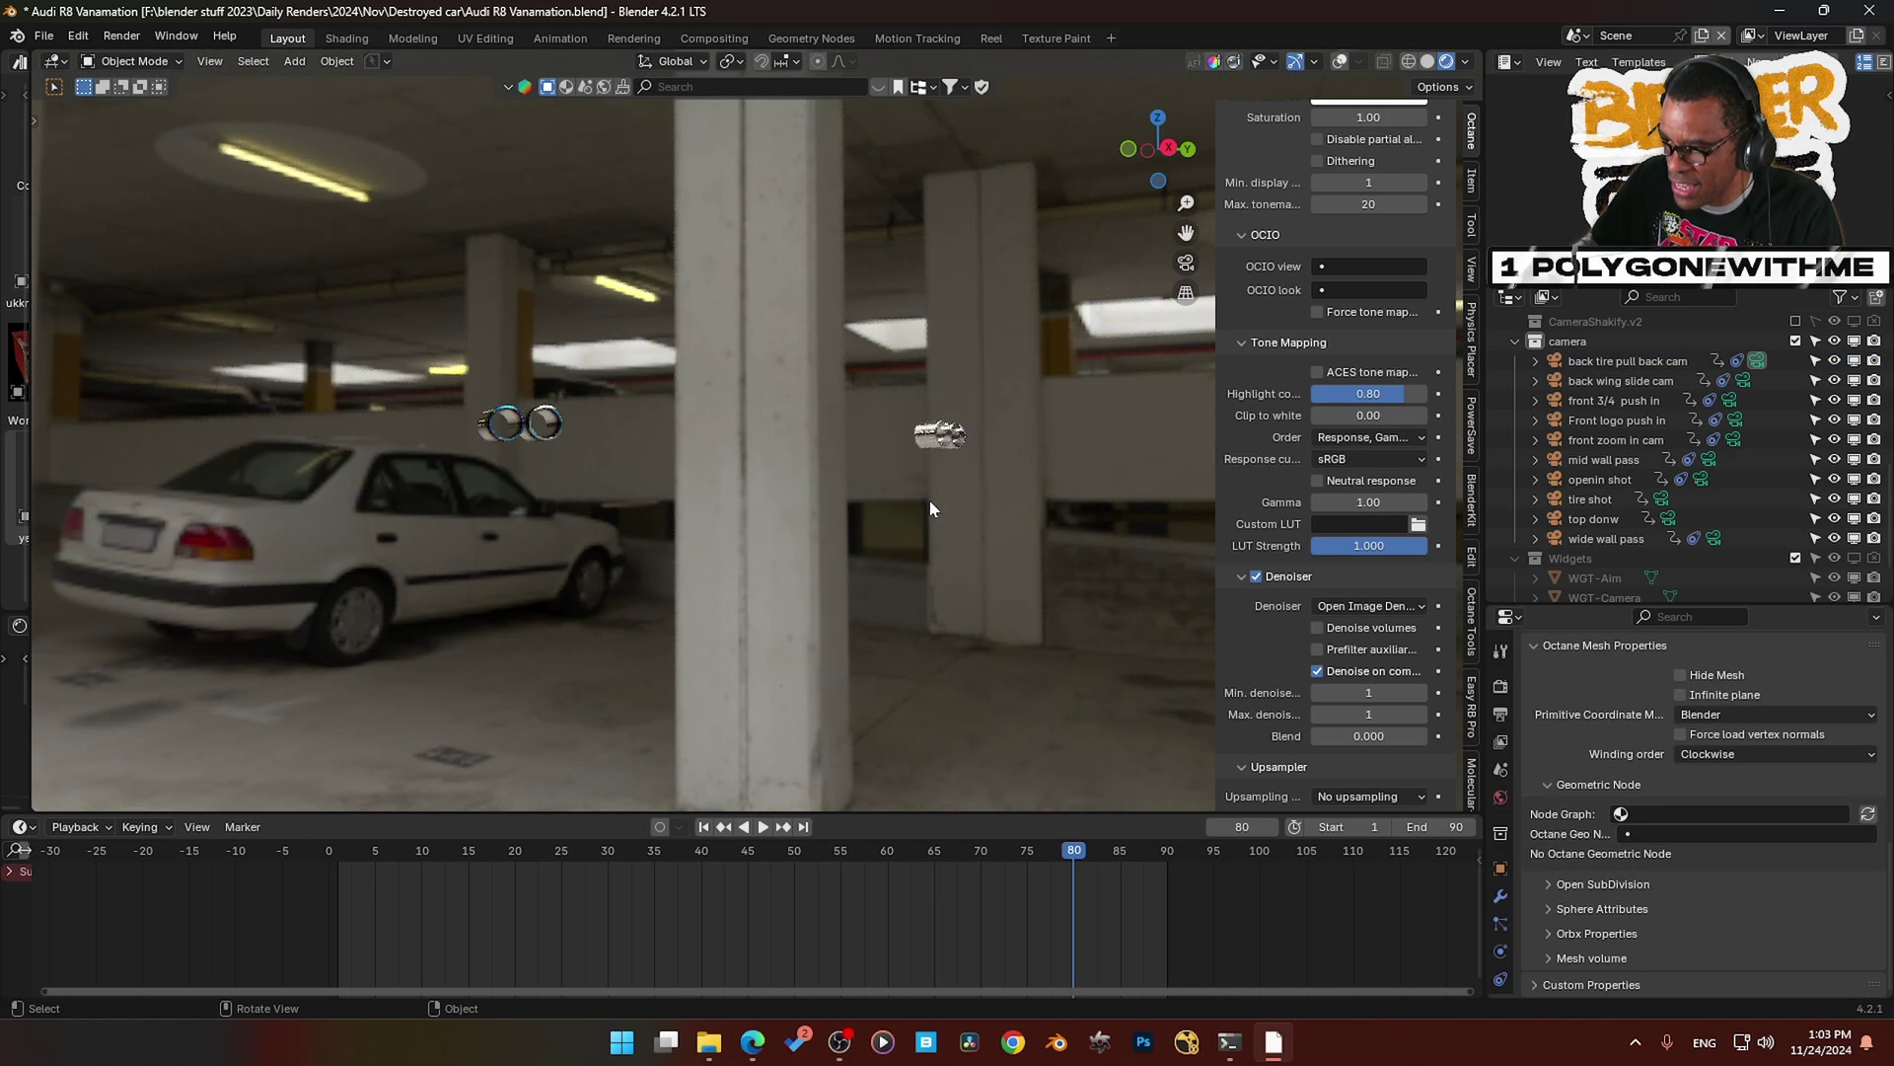
- Examine the isolated exhaust tips from several angles against the garage floor, and return to the camera view
middle_click_drag(550, 434, 598, 460)
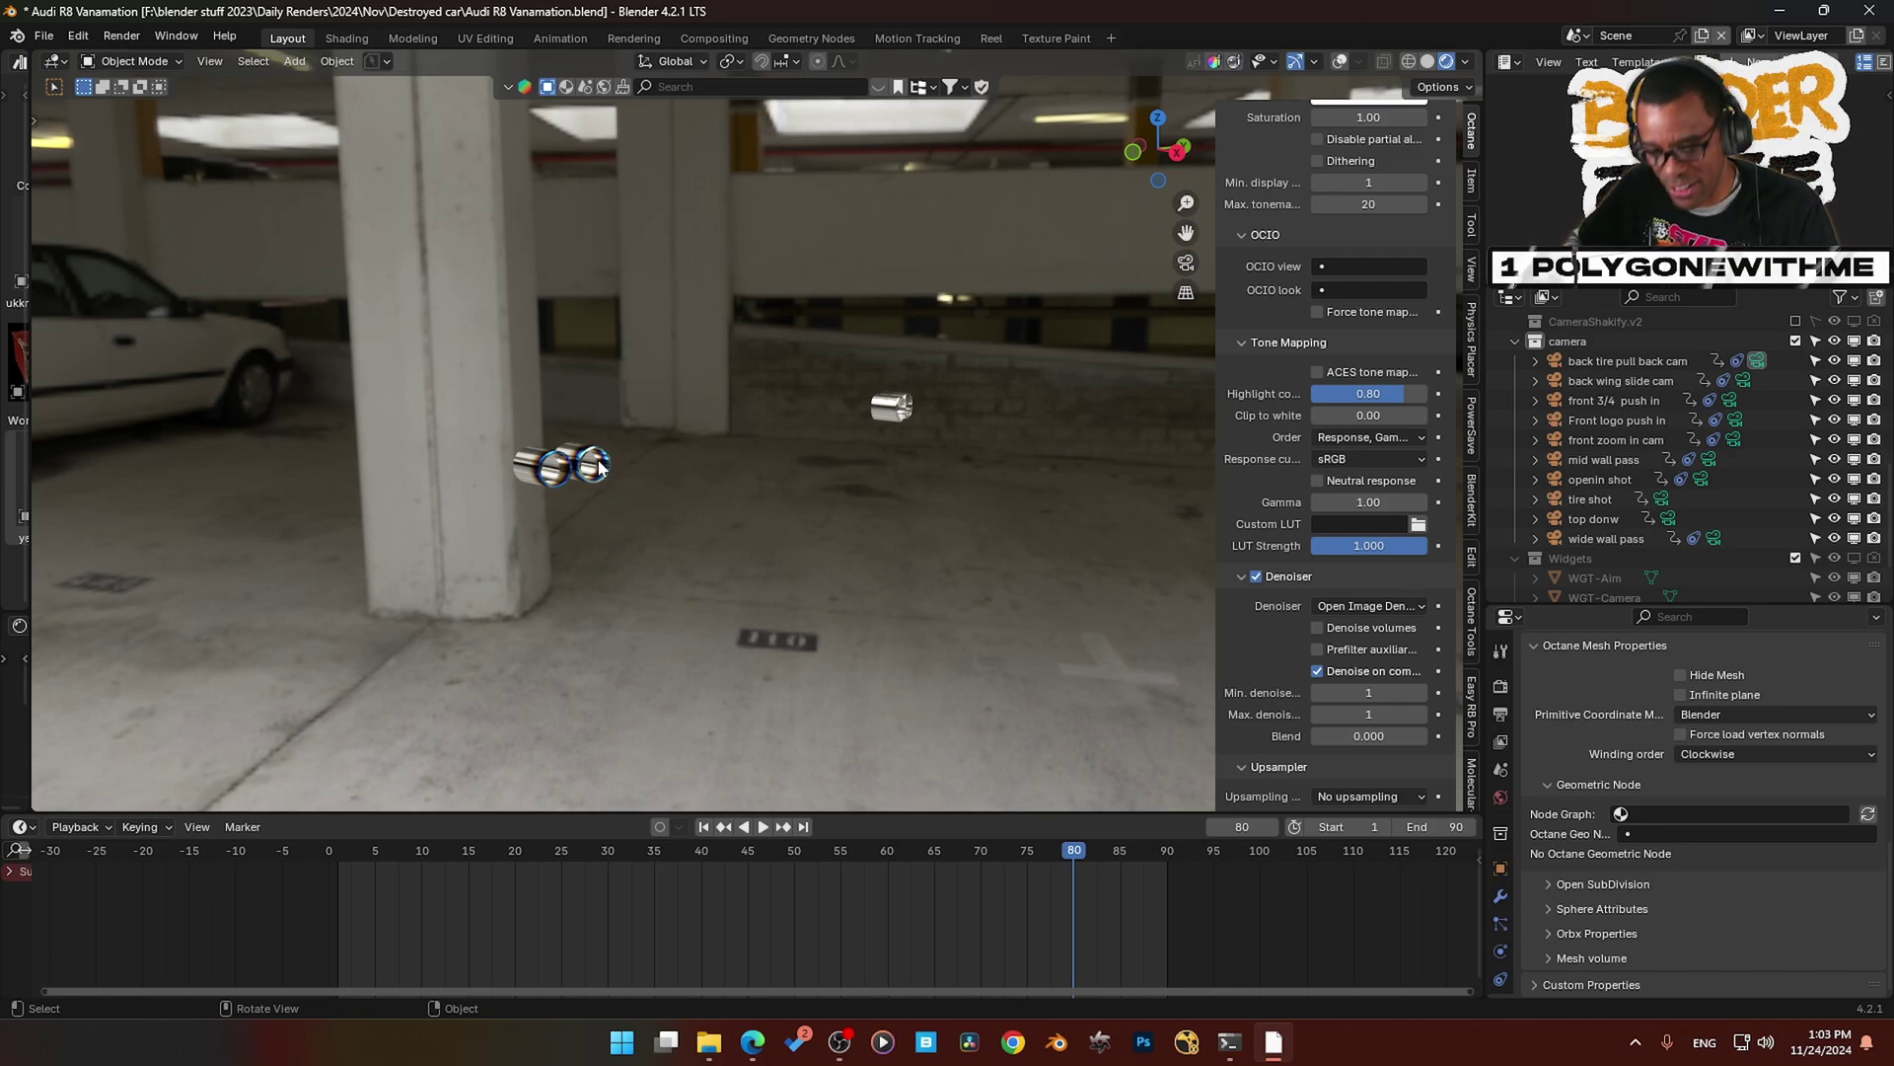
middle_click_drag(599, 466, 671, 510)
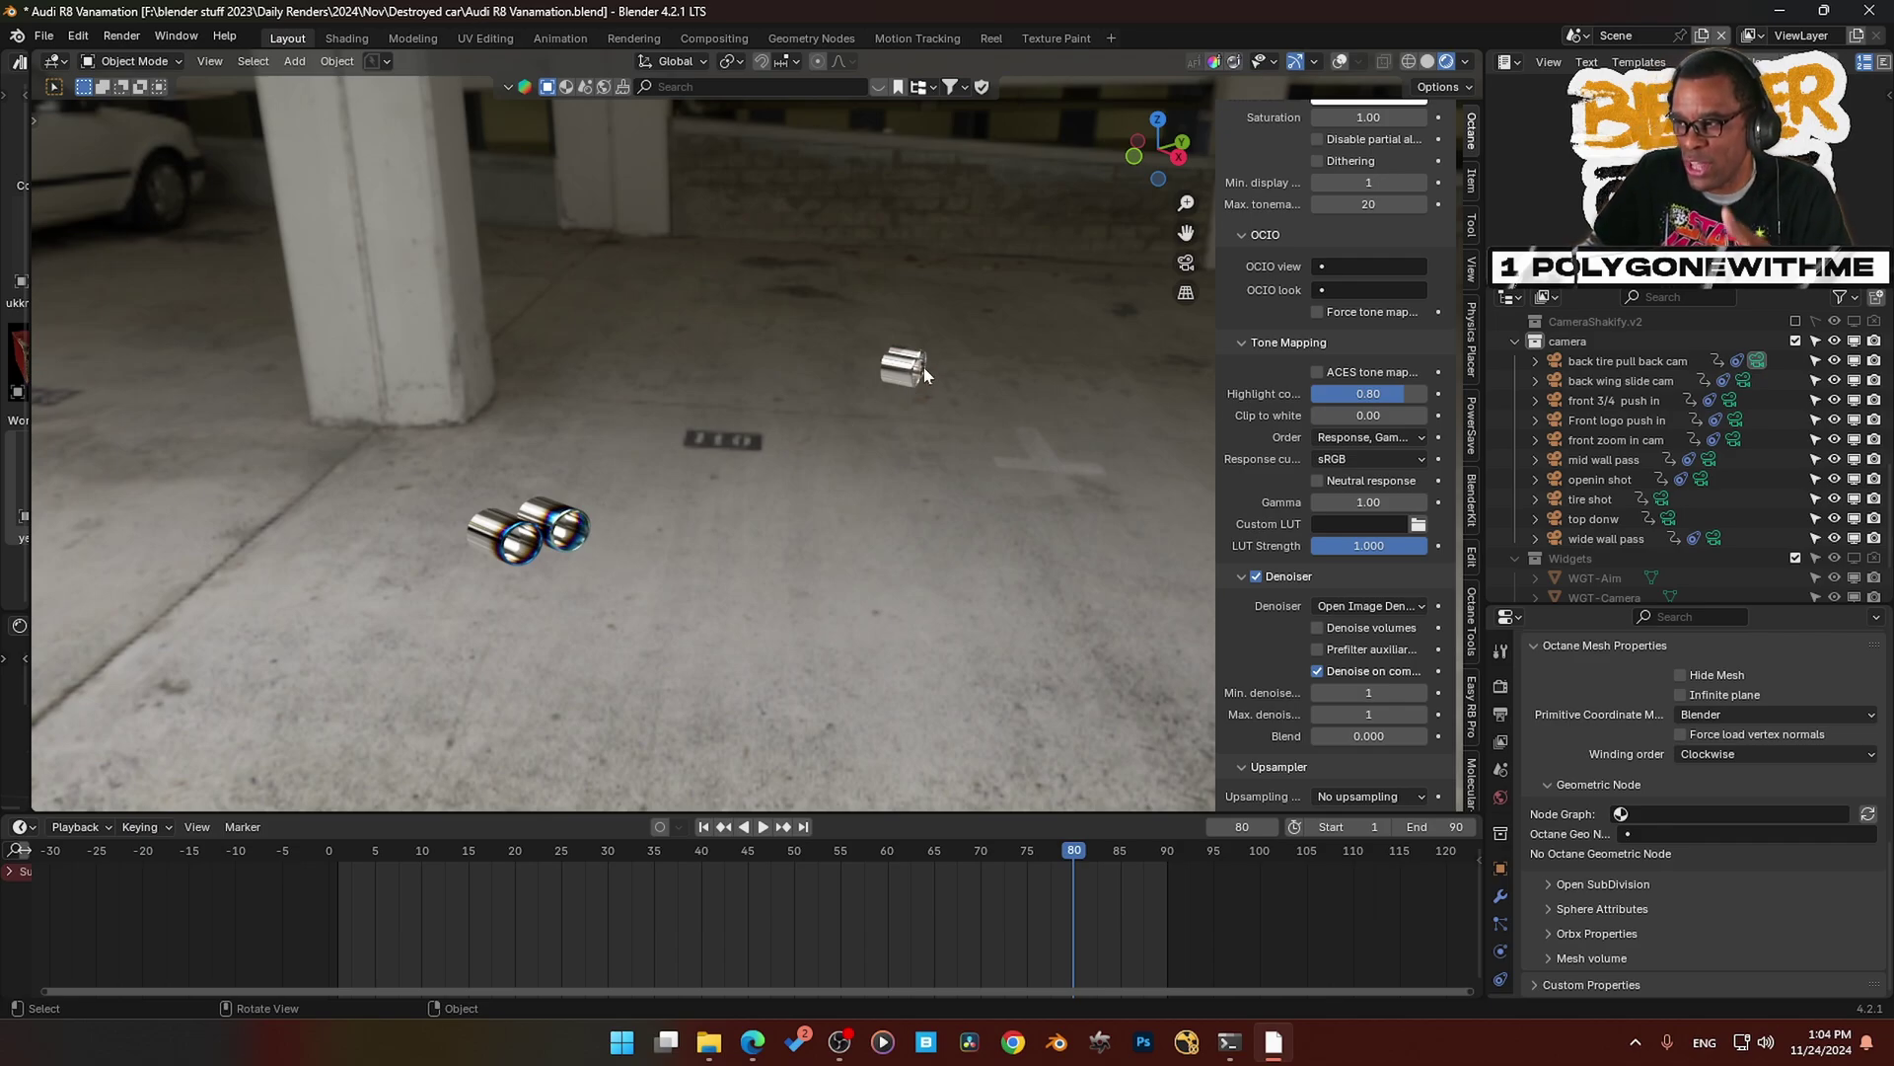
middle_click_drag(604, 517, 541, 569)
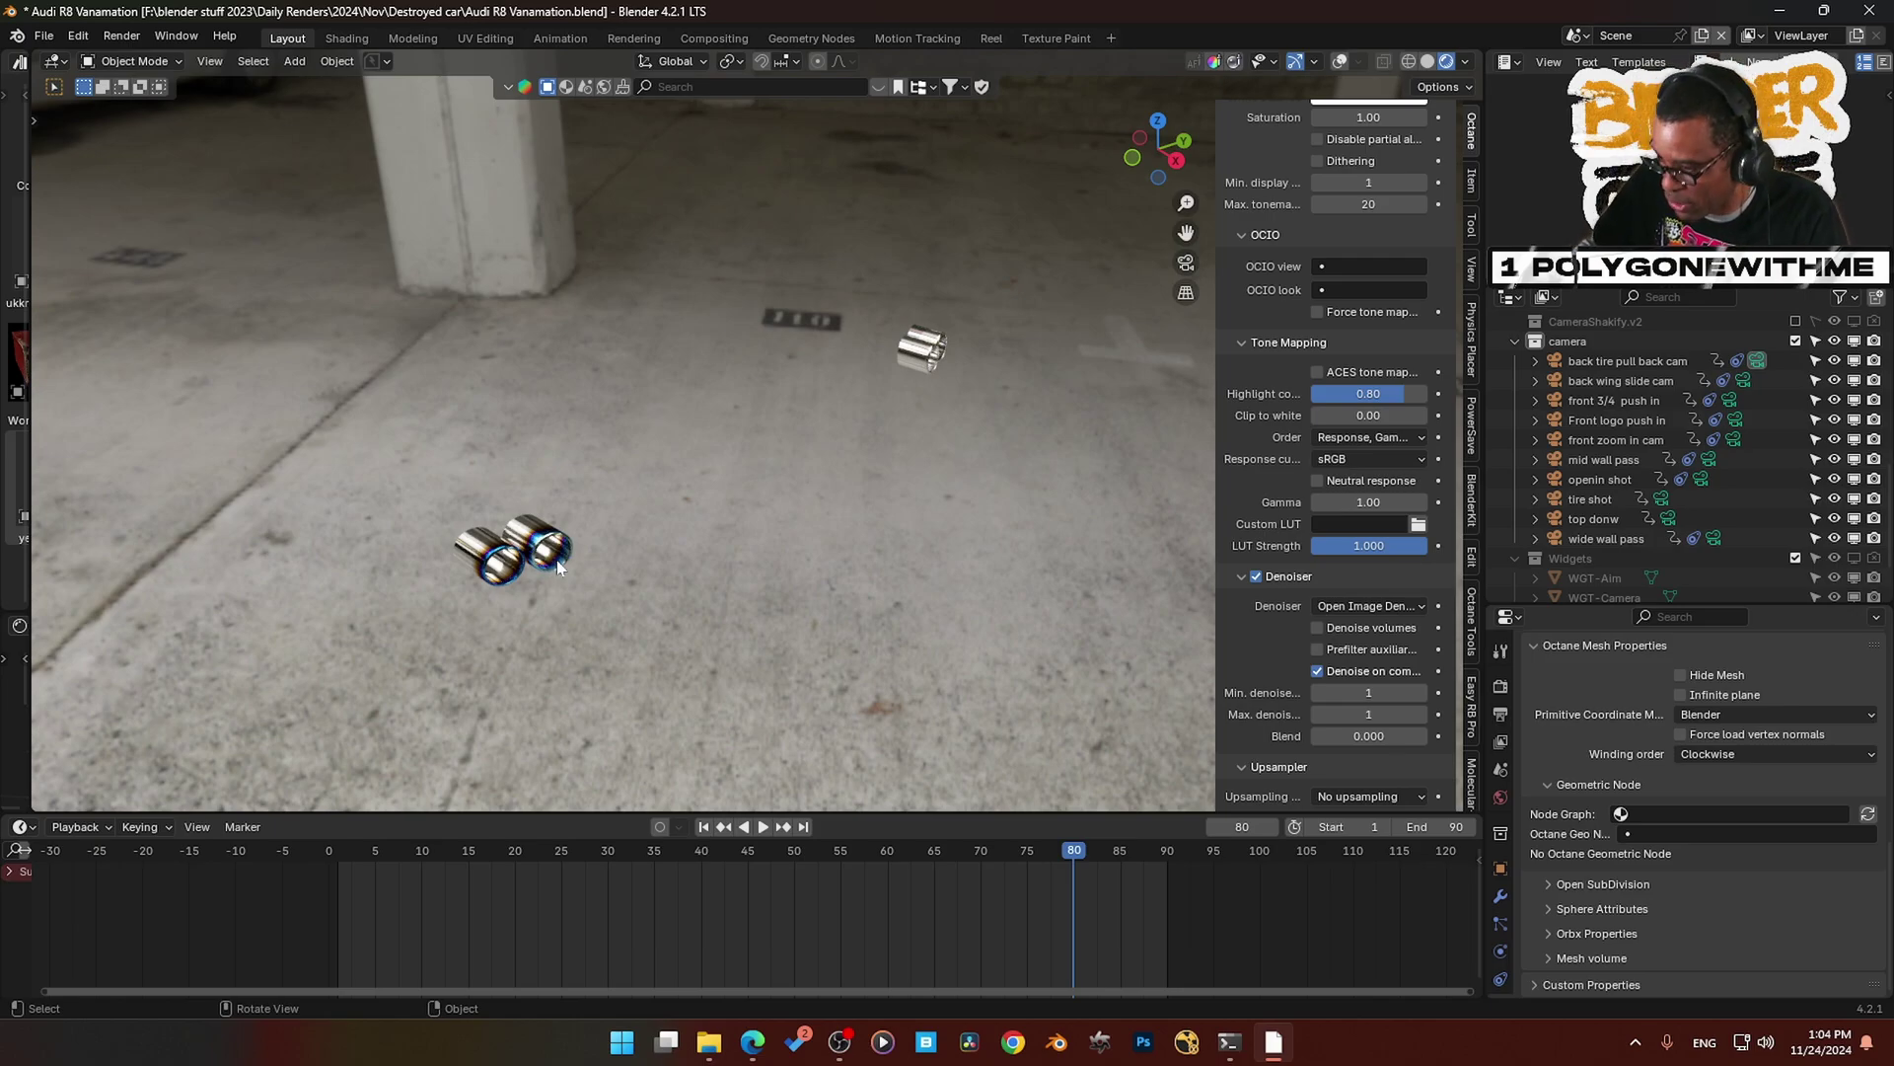
key("KP_0")
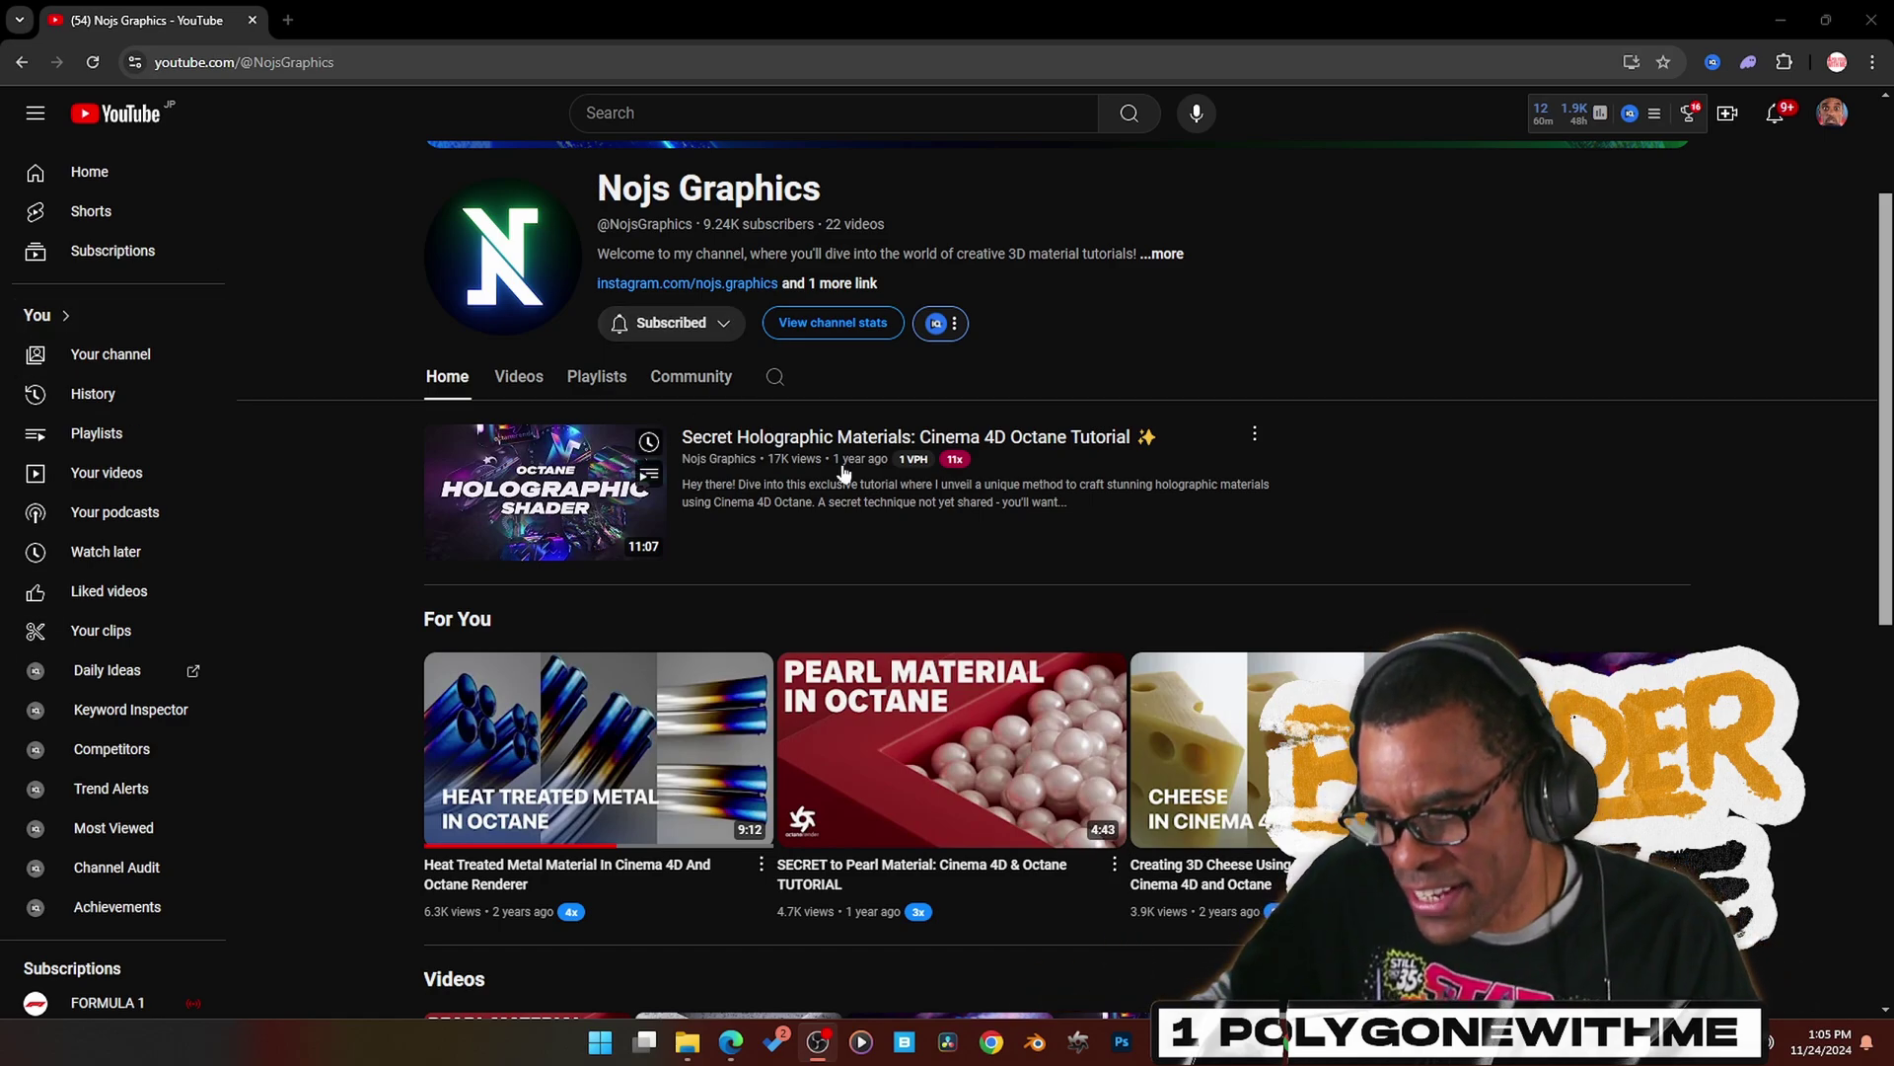
- Examine the Heat treated exhaust material's node tree, including the 3D transformation and Noise texture nodes in the Nose group
mouse_move(646, 866)
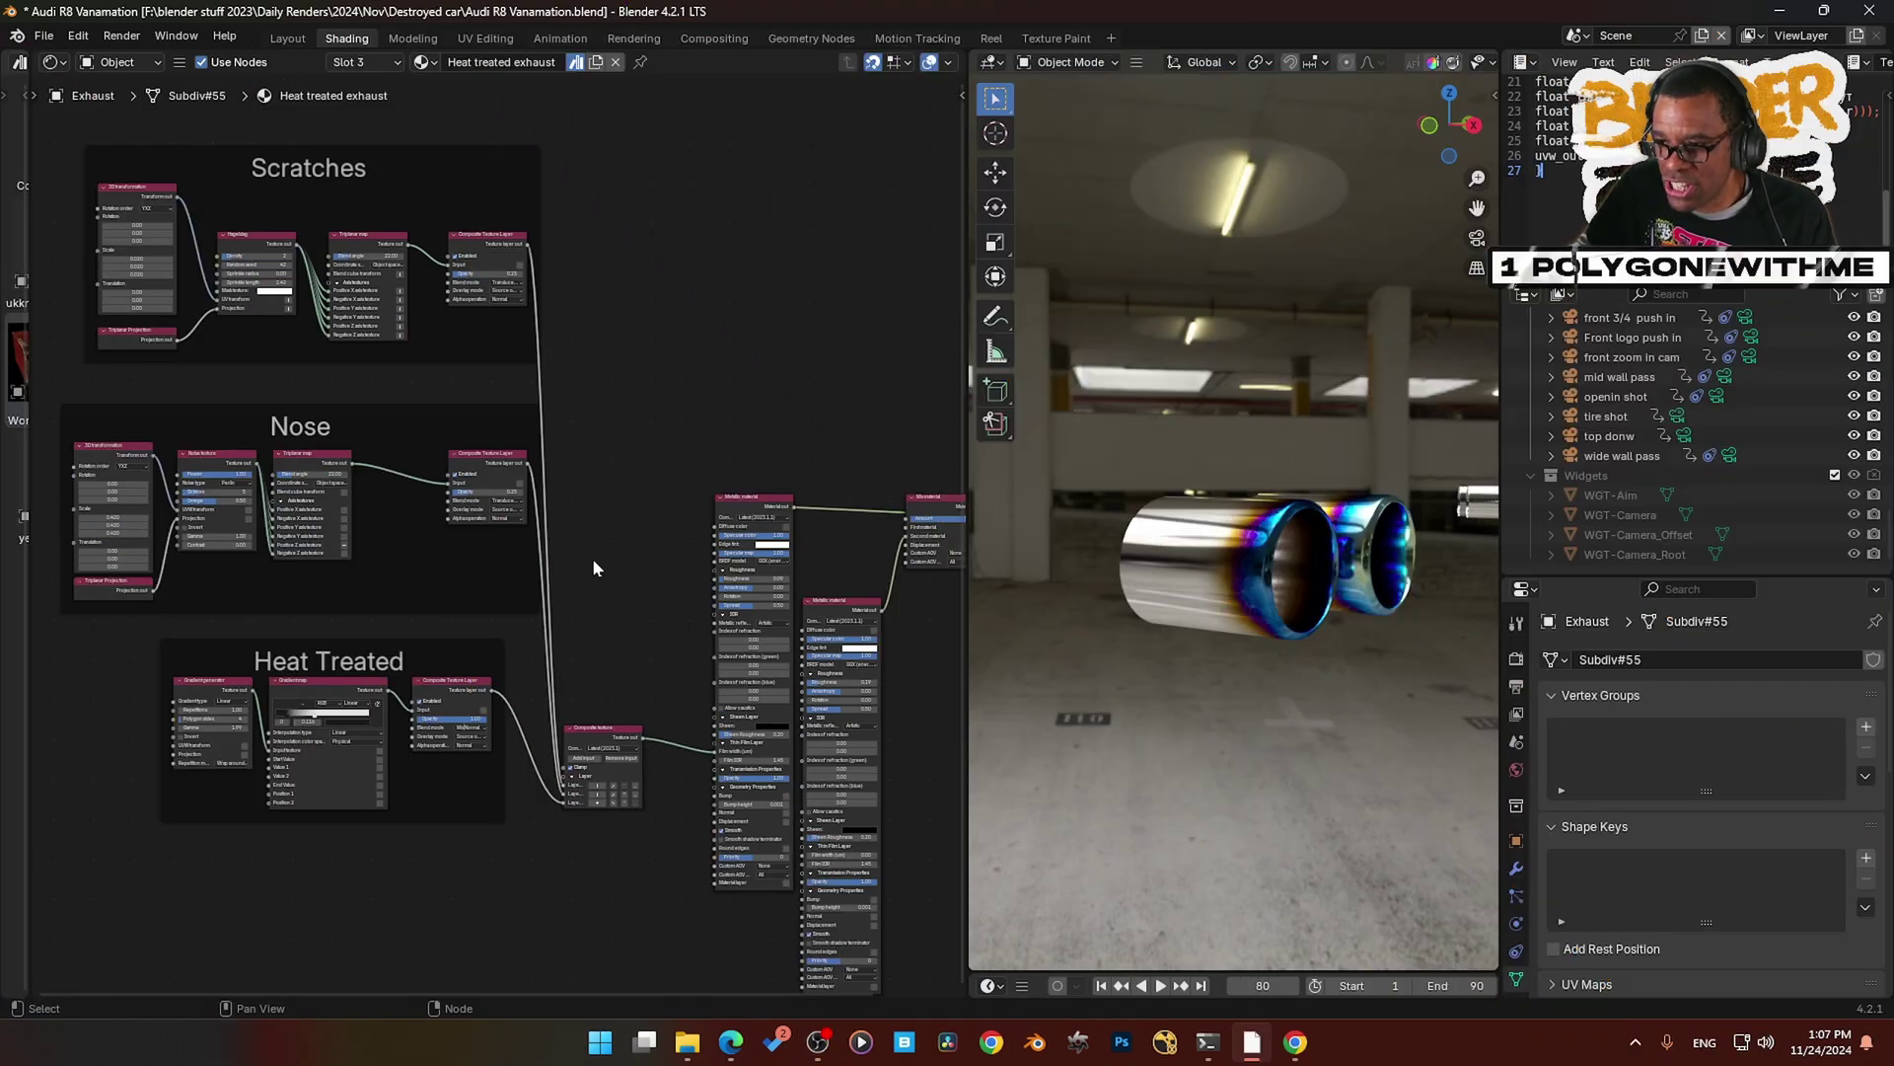
middle_click_drag(538, 539, 575, 547)
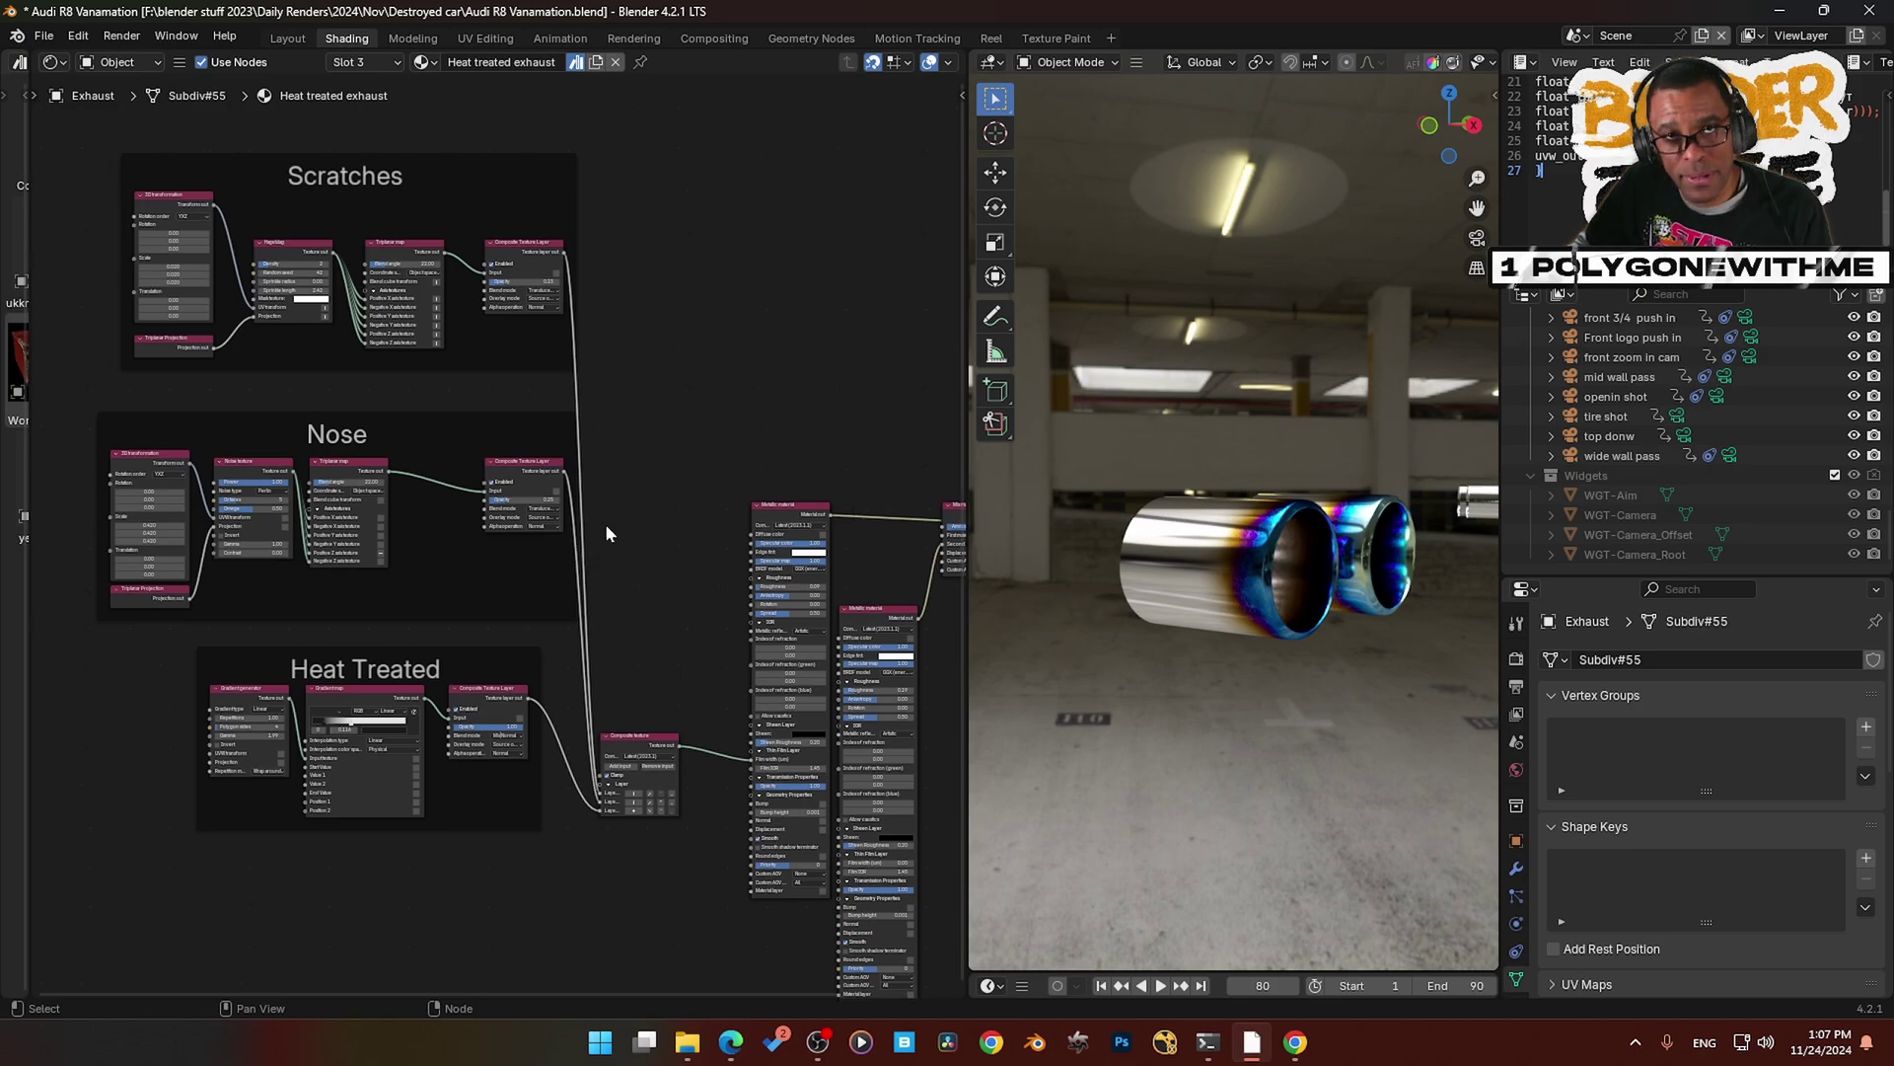
scroll(629, 524, "up", 2)
middle_click_drag(604, 477, 772, 595)
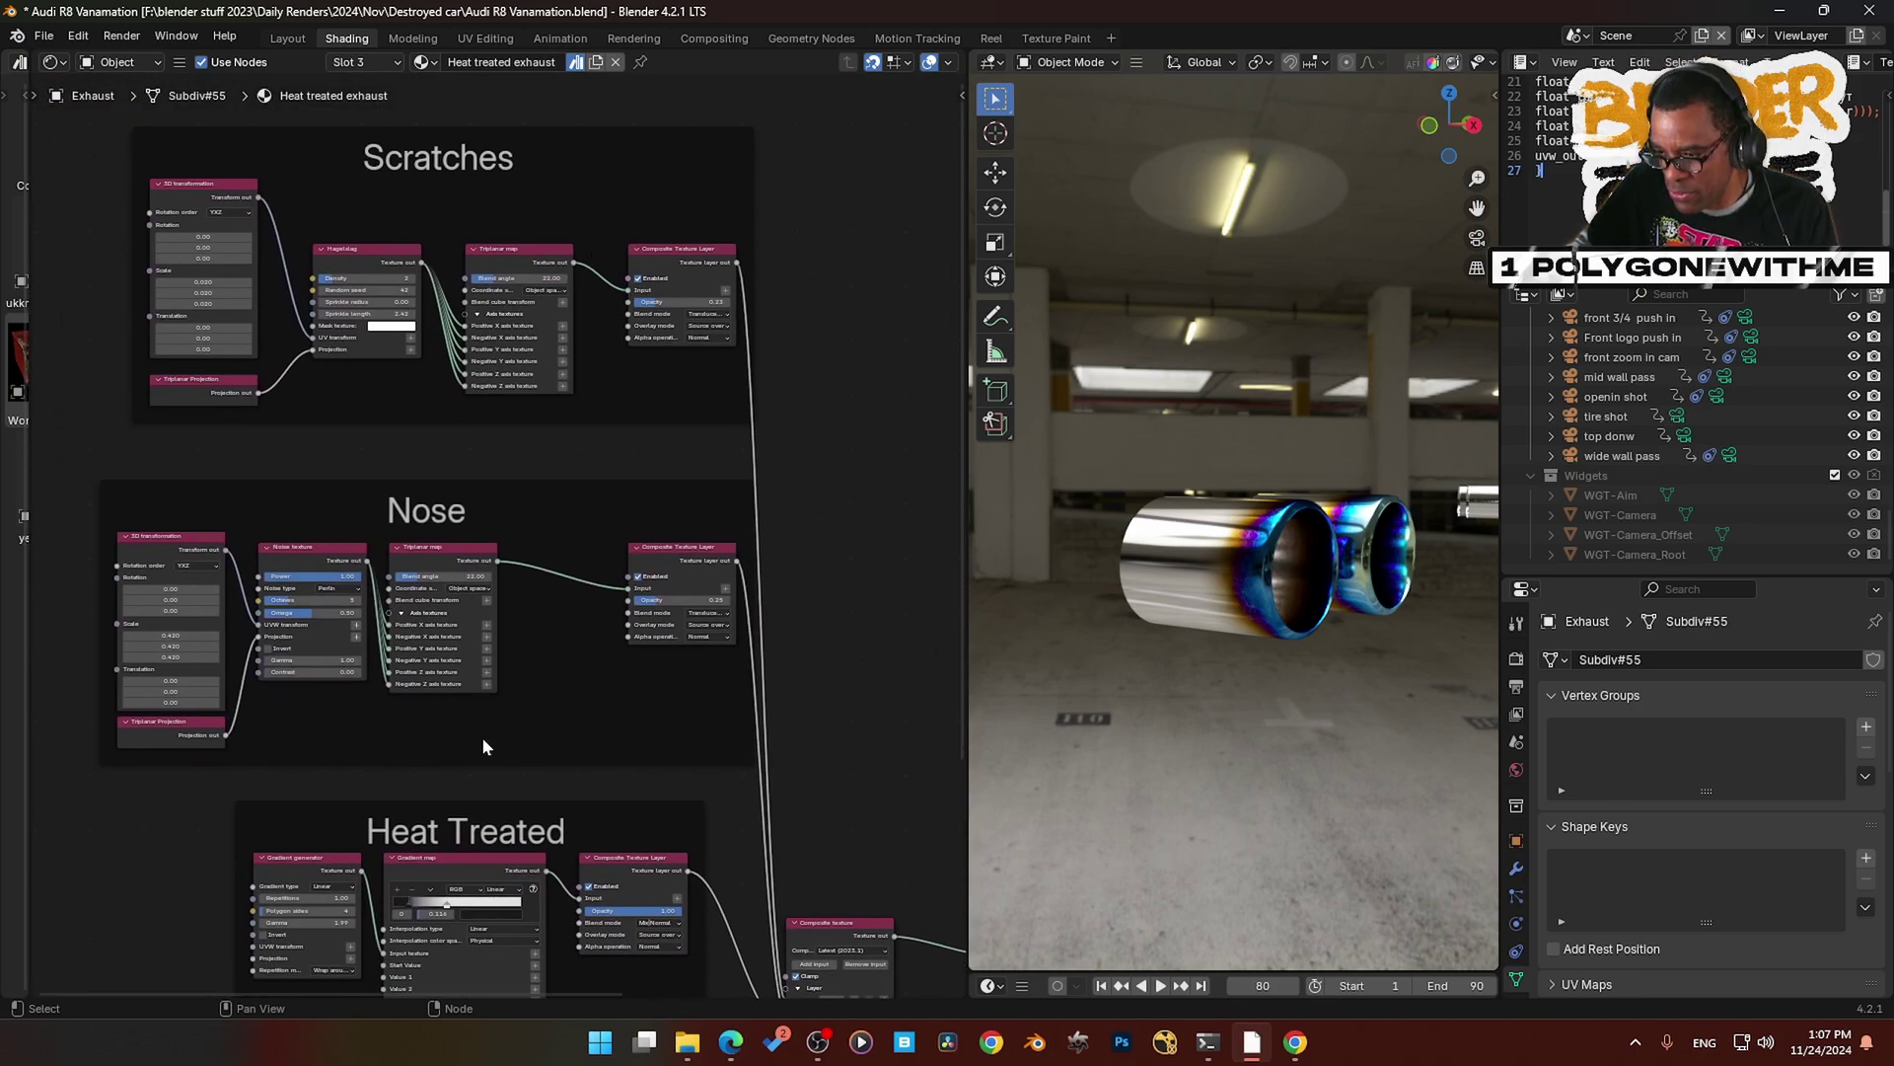
middle_click_drag(451, 812, 856, 787)
scroll(522, 710, "up", 2)
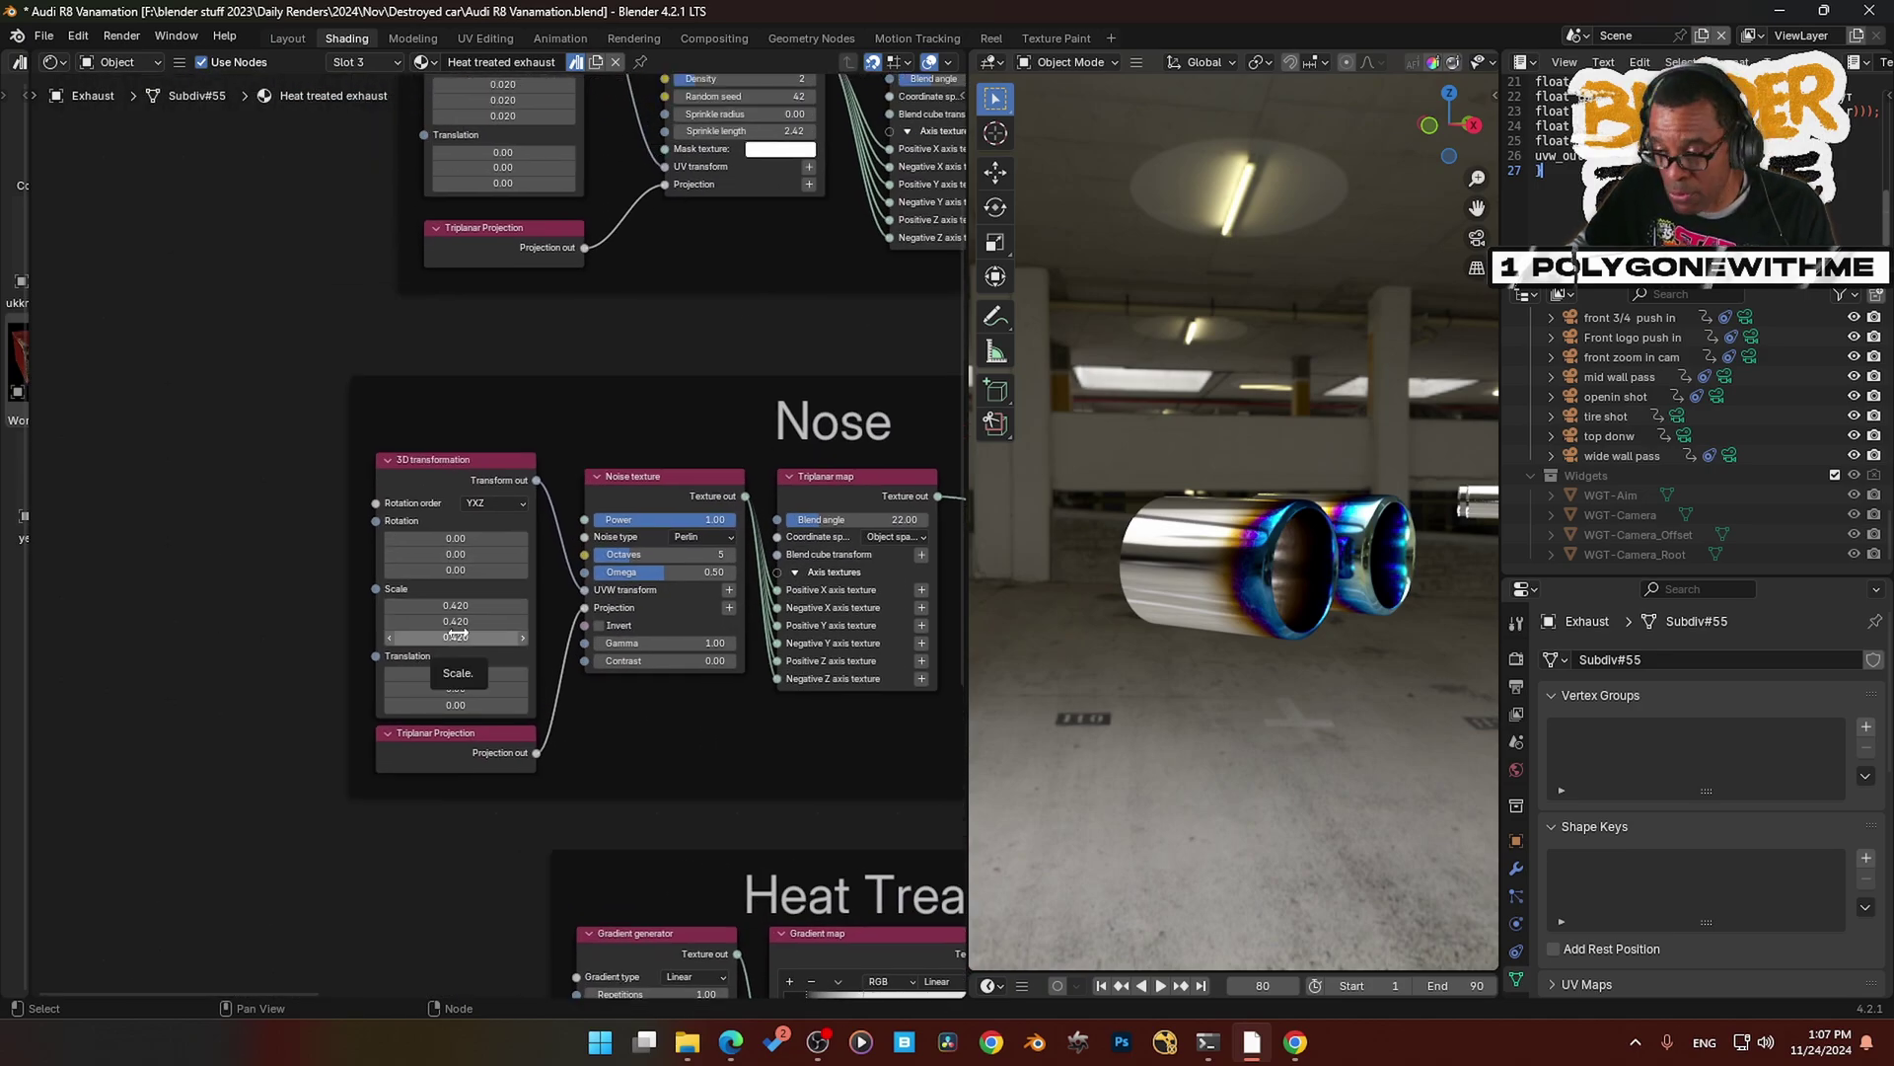
scroll(523, 542, "down", 2)
middle_click_drag(774, 618, 495, 589)
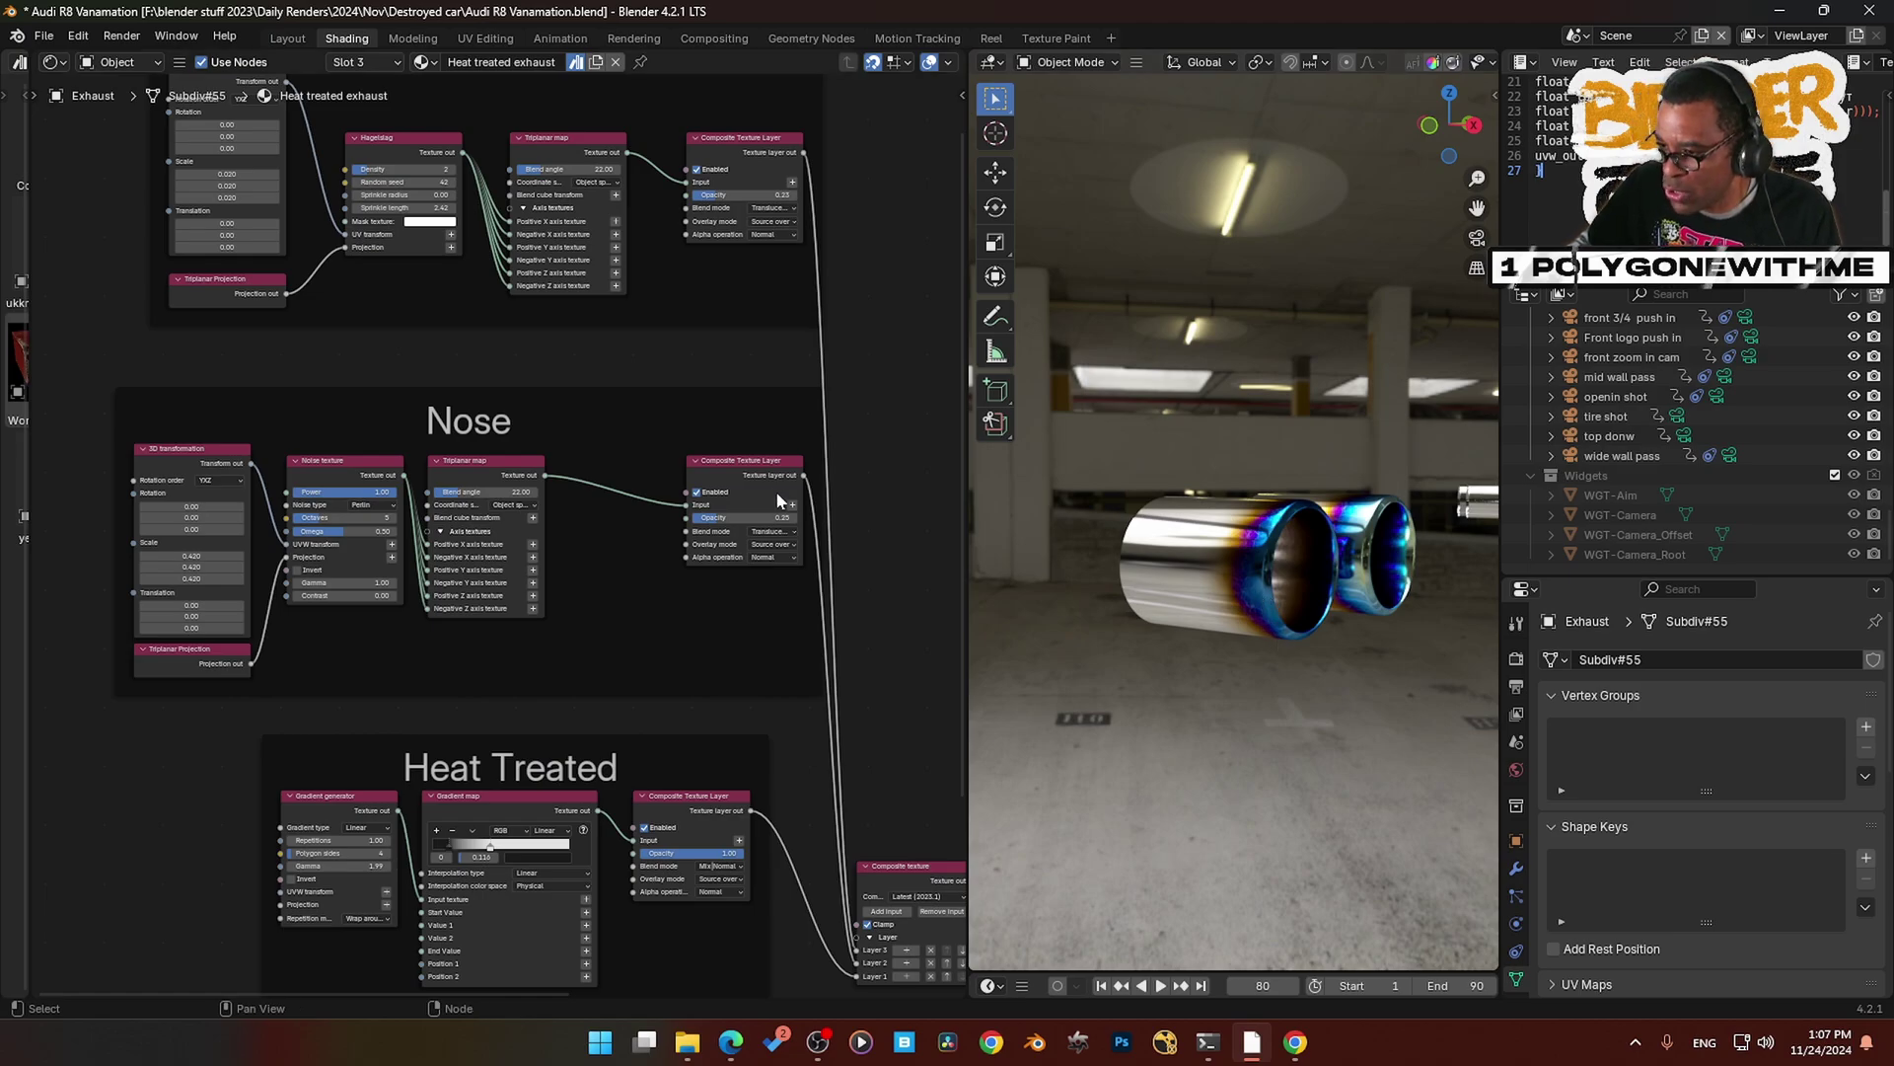
- Examine how the Scratches and Nose groups feed their Triplanar map nodes into Composite Texture Layer nodes
middle_click_drag(776, 490, 533, 413)
scroll(533, 406, "up", 2)
middle_click_drag(440, 294, 527, 444)
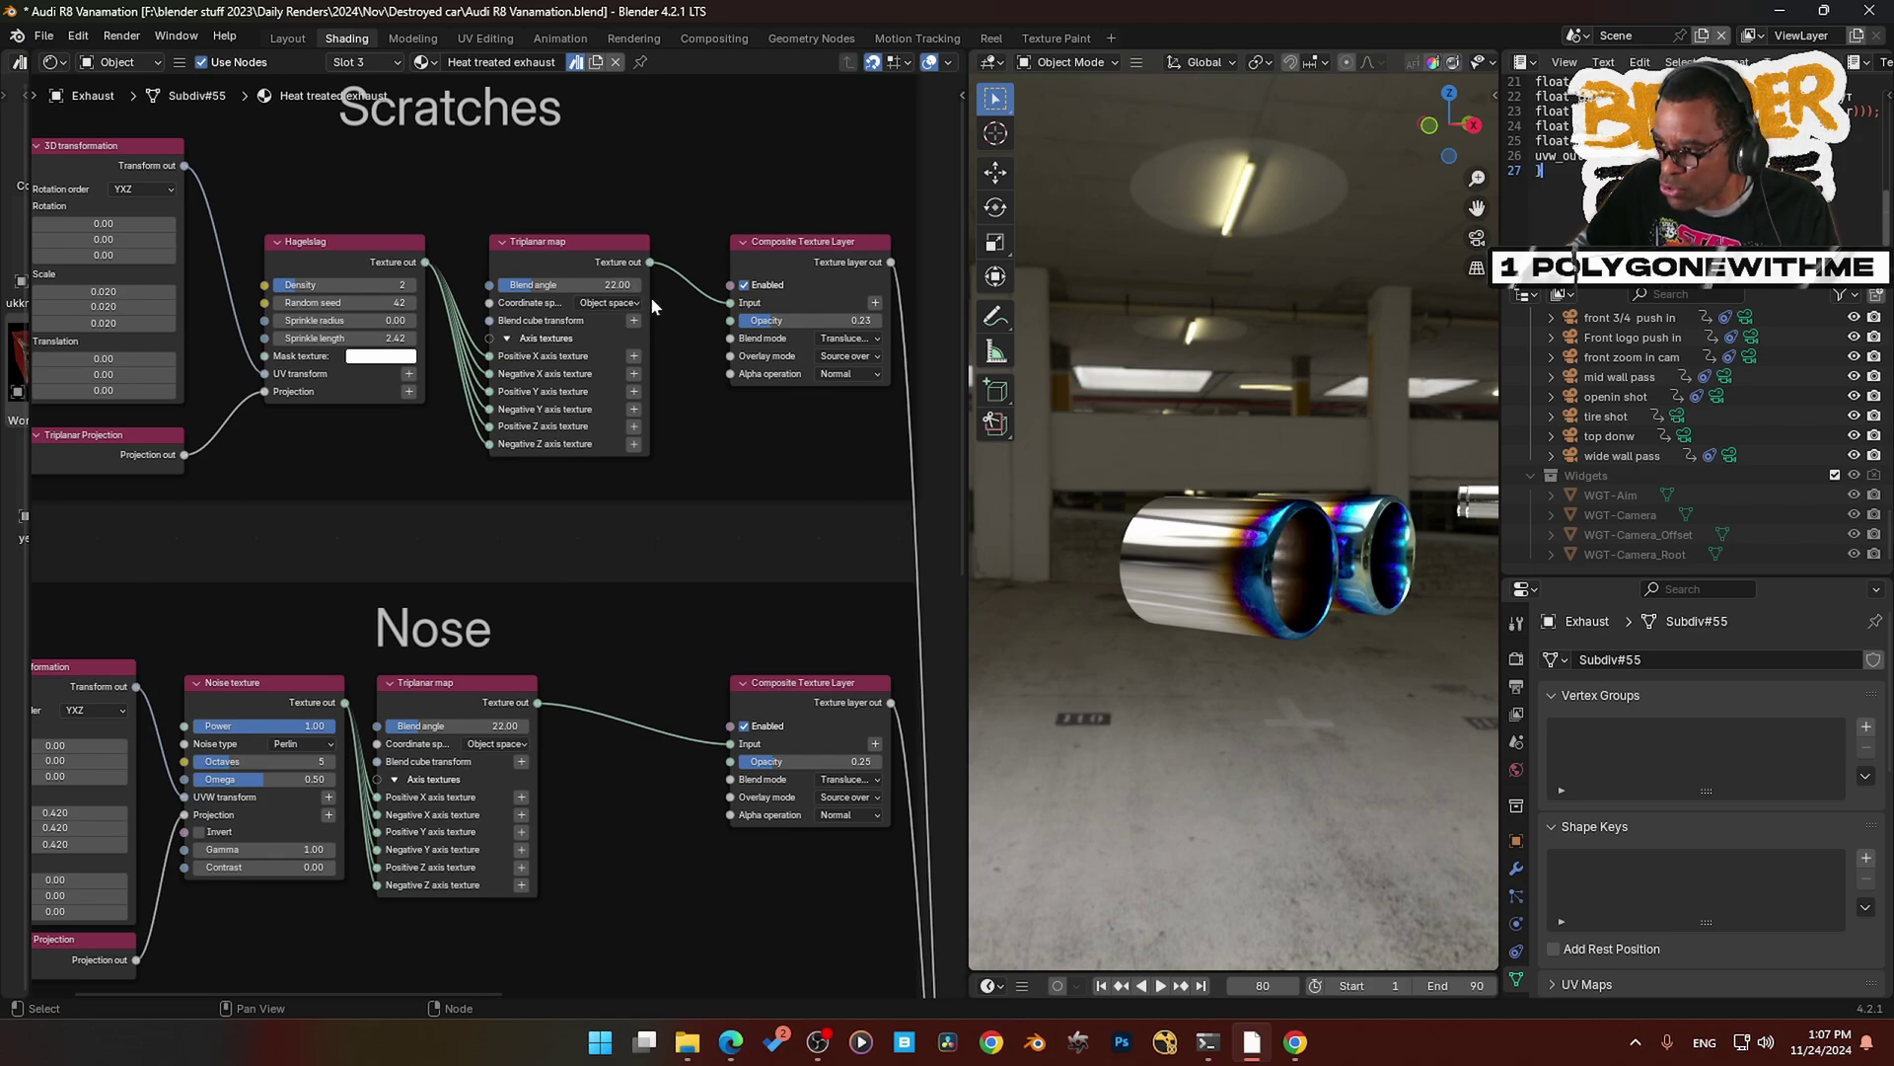
middle_click_drag(521, 685, 566, 397)
scroll(547, 546, "down", 2)
middle_click_drag(582, 527, 584, 428)
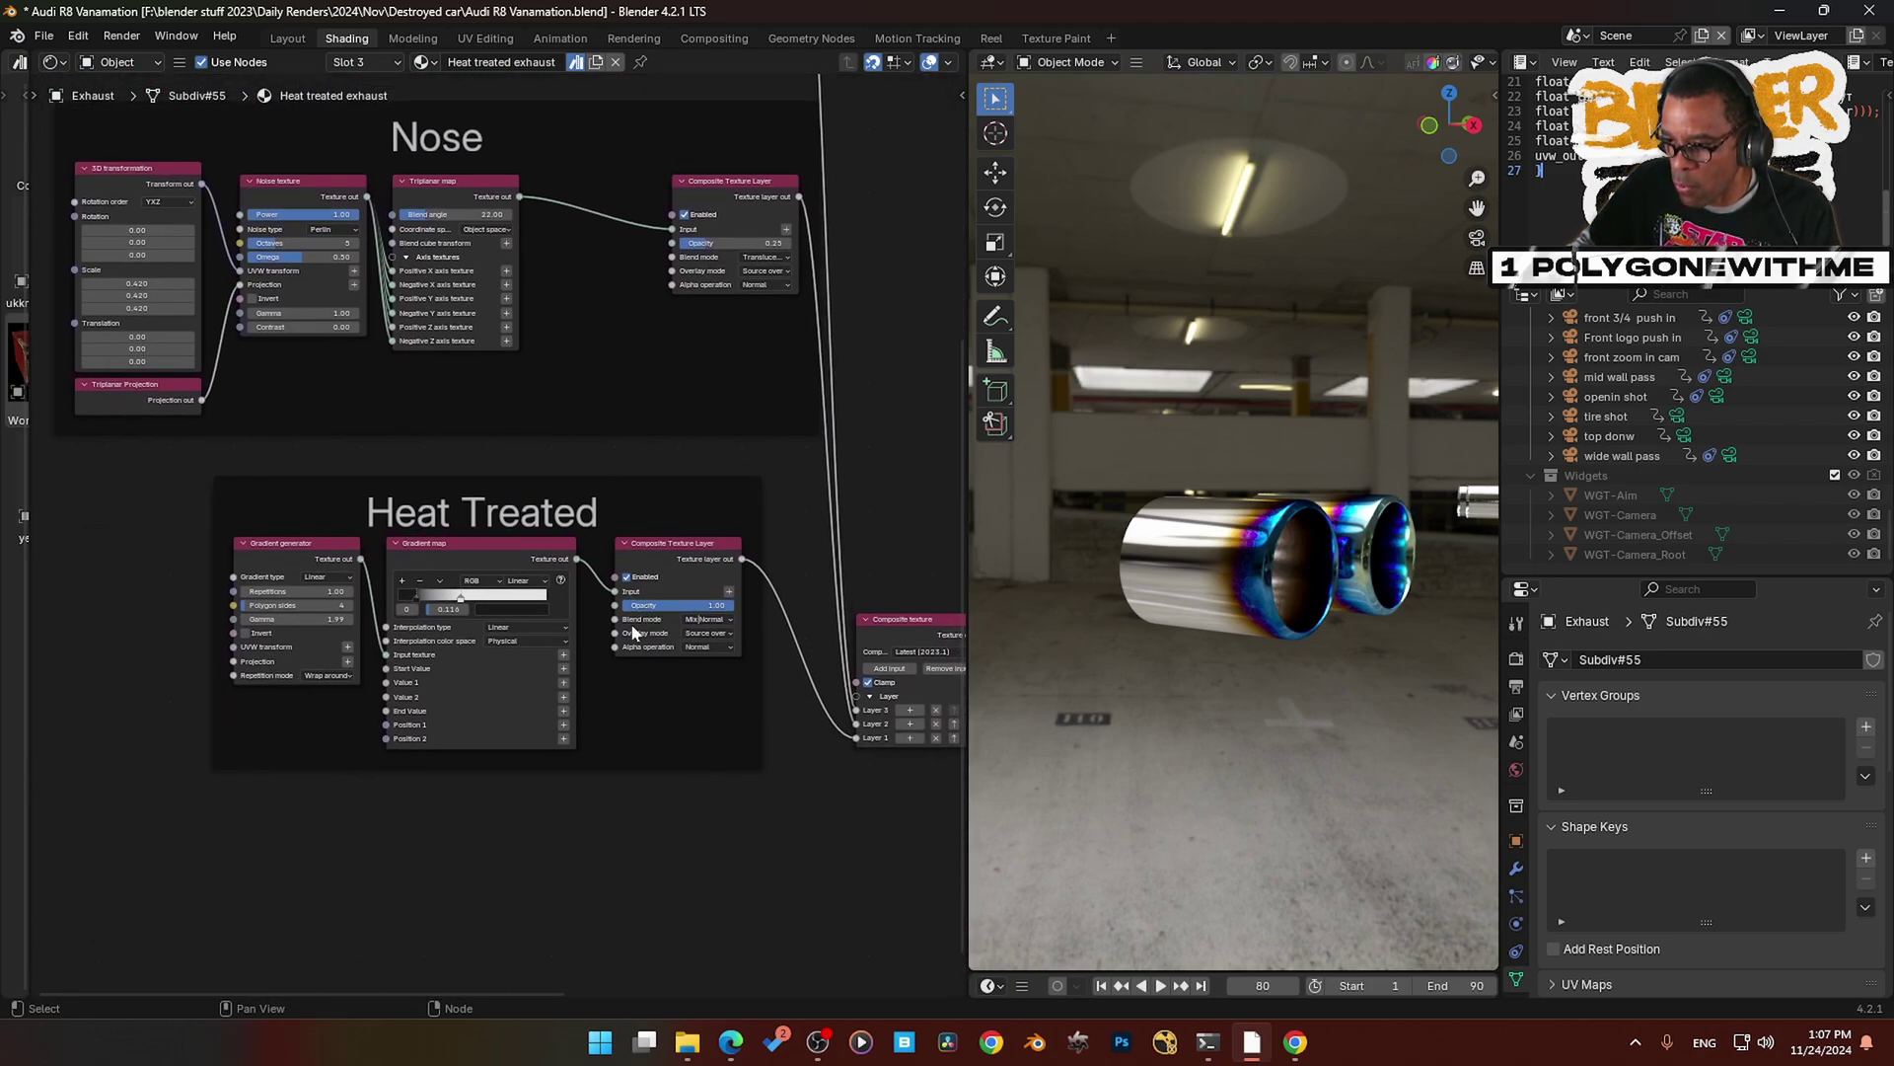
- Examine the Gradient generator and Gradient map in the Heat Treated group, and follow its layer into the Composite texture node
middle_click_drag(459, 612, 437, 599)
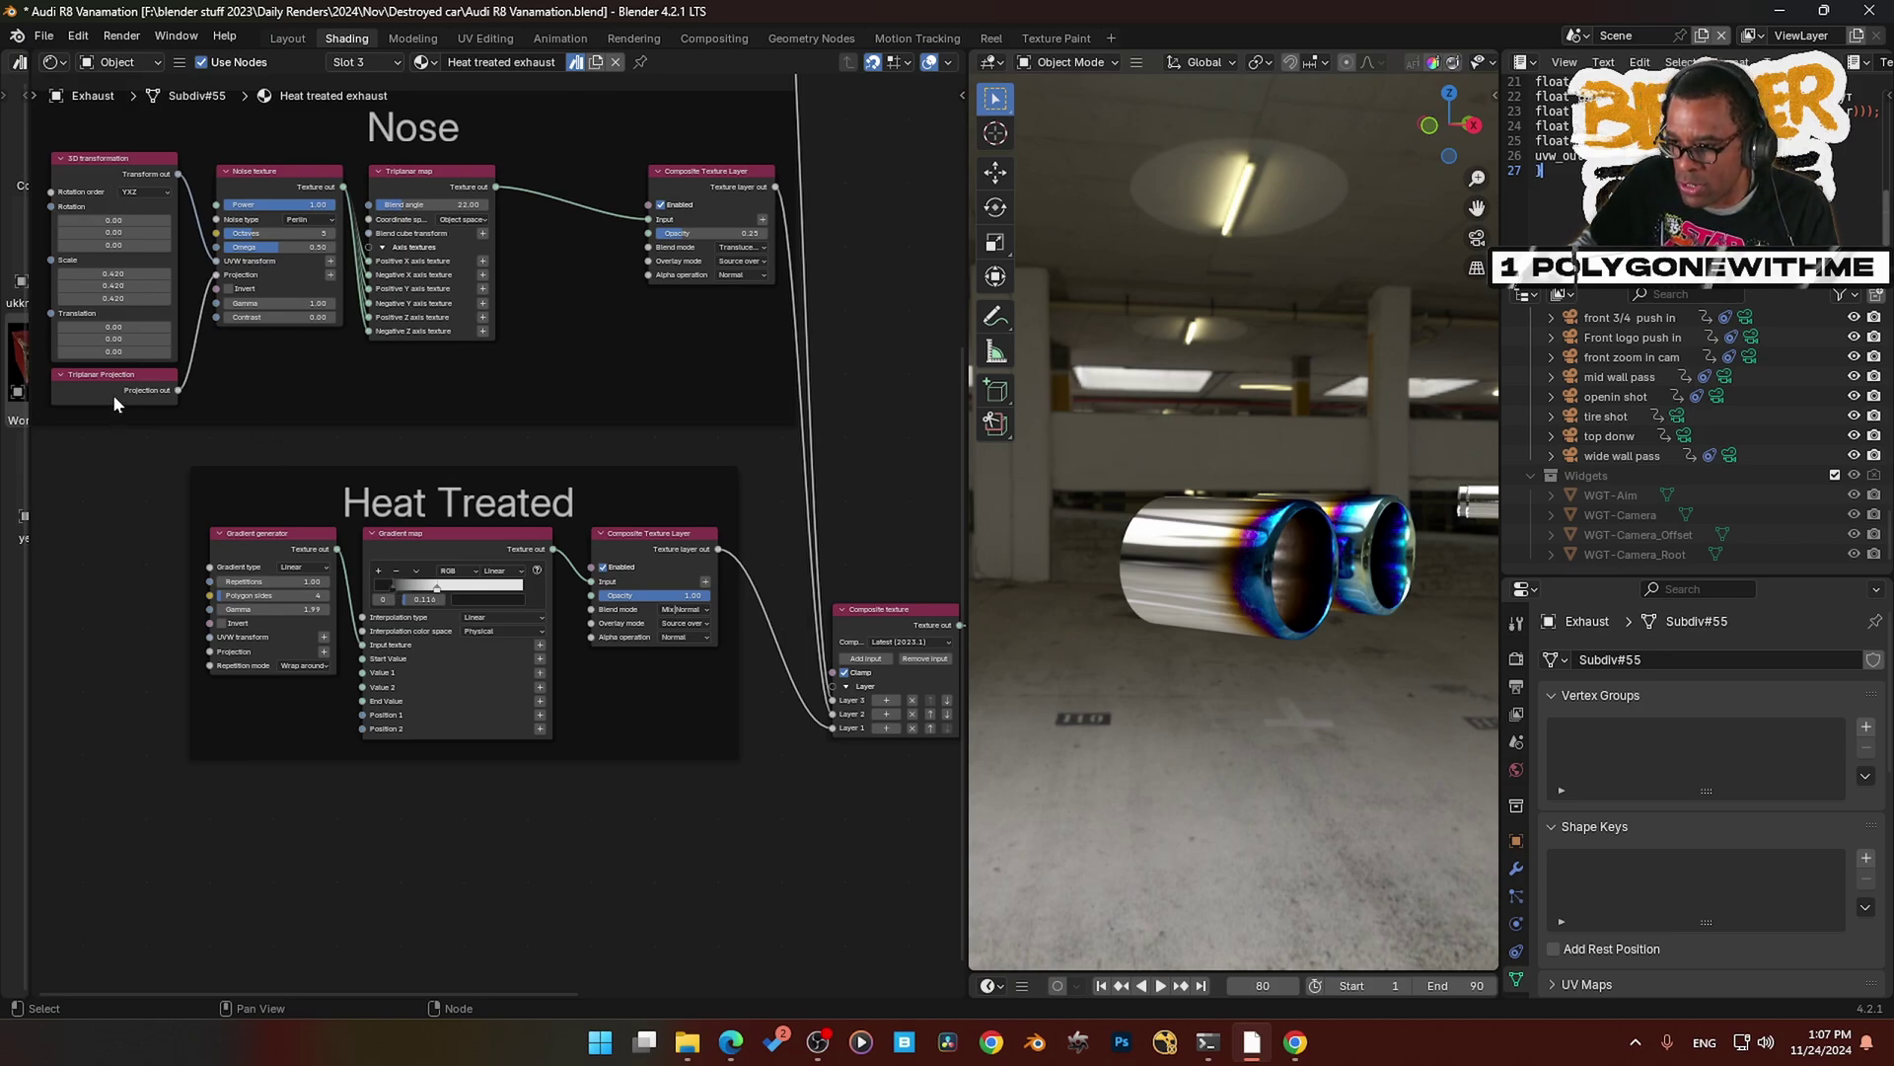
scroll(487, 612, "up", 3)
left_click(402, 553)
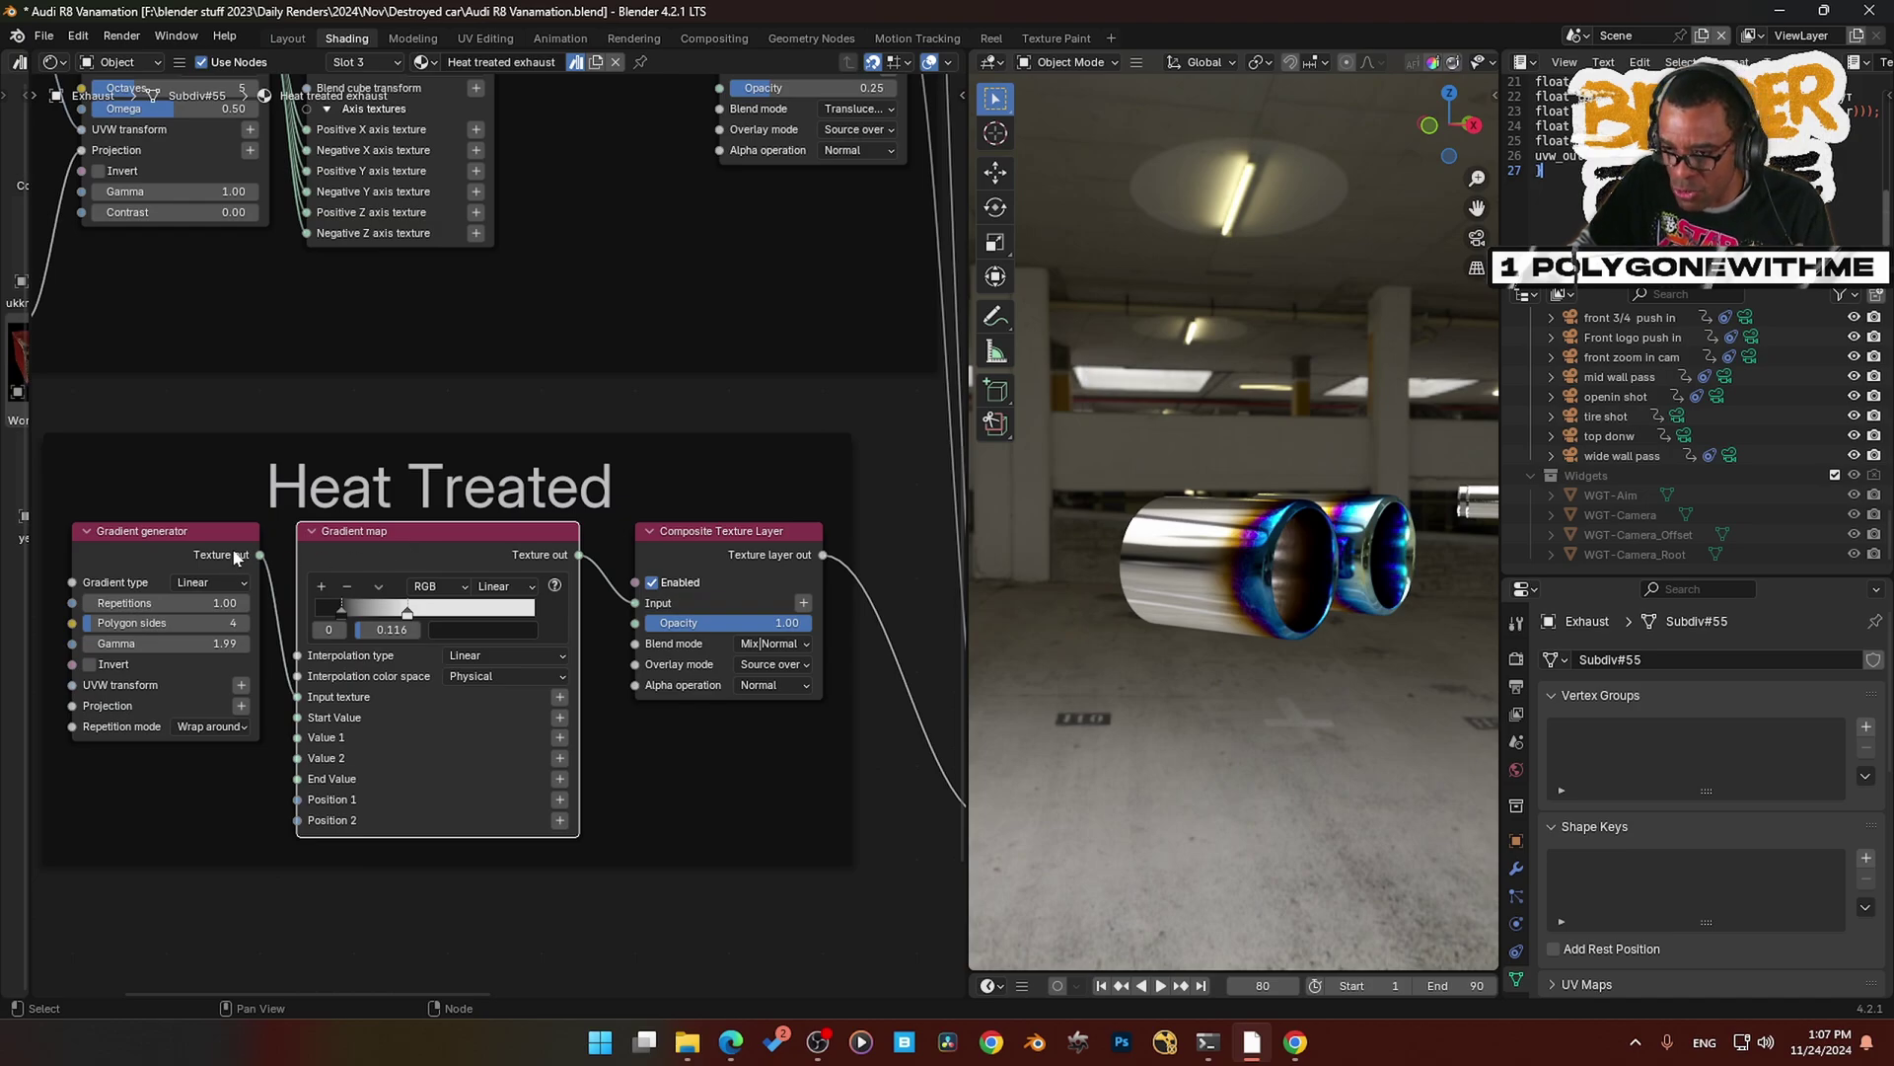
scroll(425, 590, "down", 1)
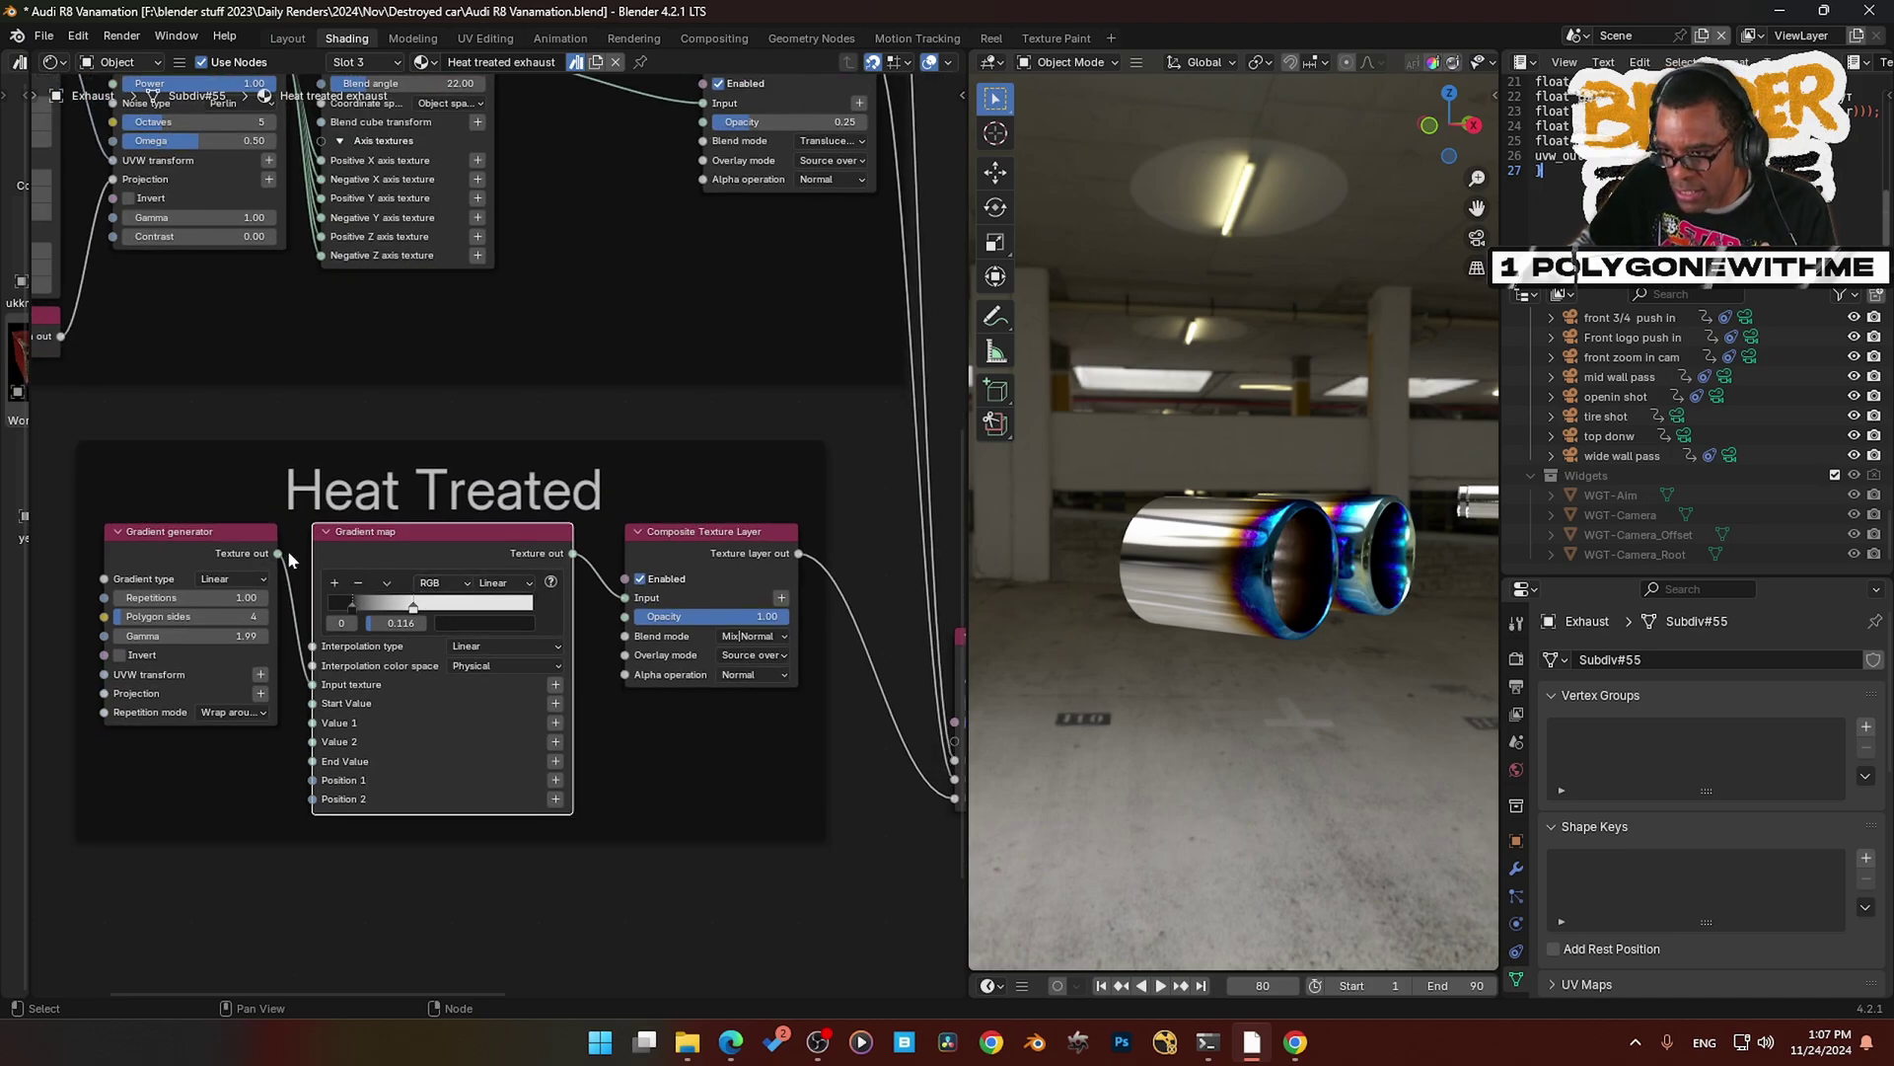
middle_click_drag(210, 551, 314, 551)
scroll(313, 550, "up", 3)
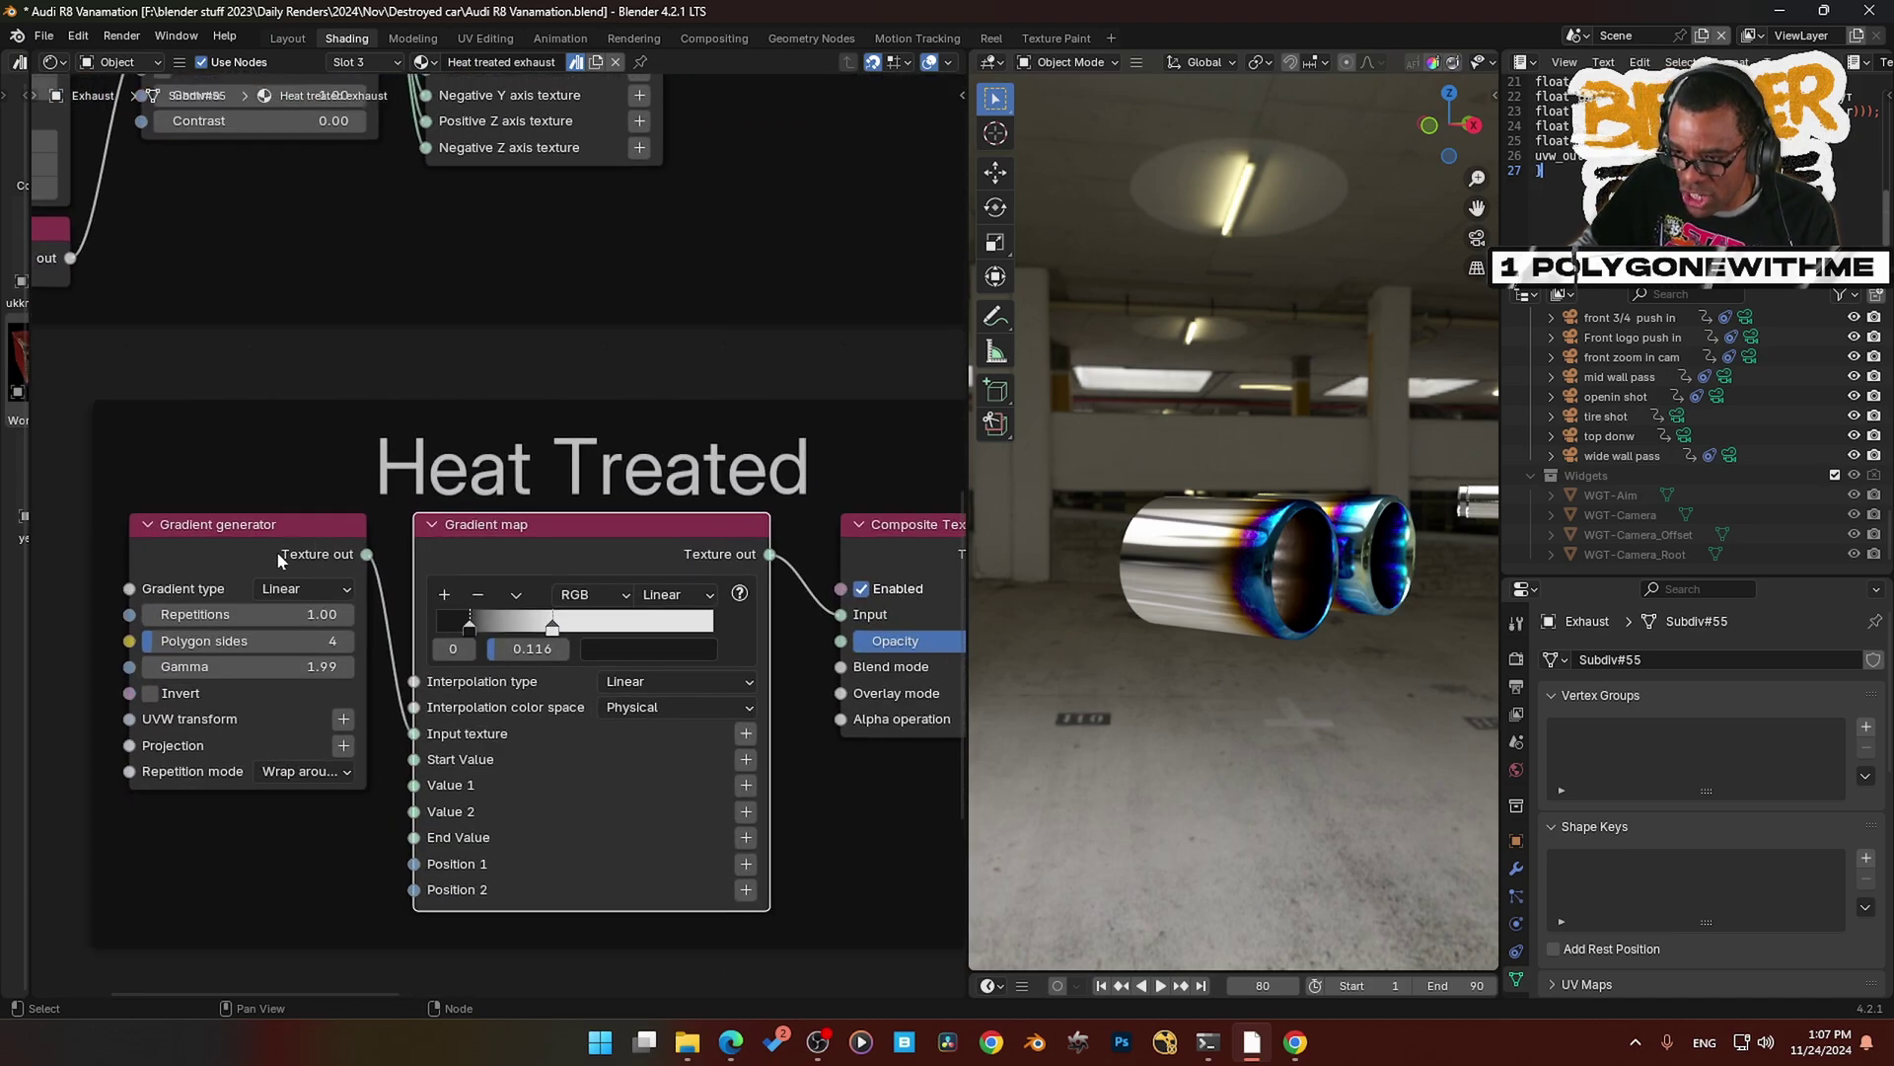
scroll(590, 594, "down", 3)
middle_click_drag(539, 559, 482, 525)
scroll(594, 500, "down", 2)
middle_click_drag(594, 499, 655, 549)
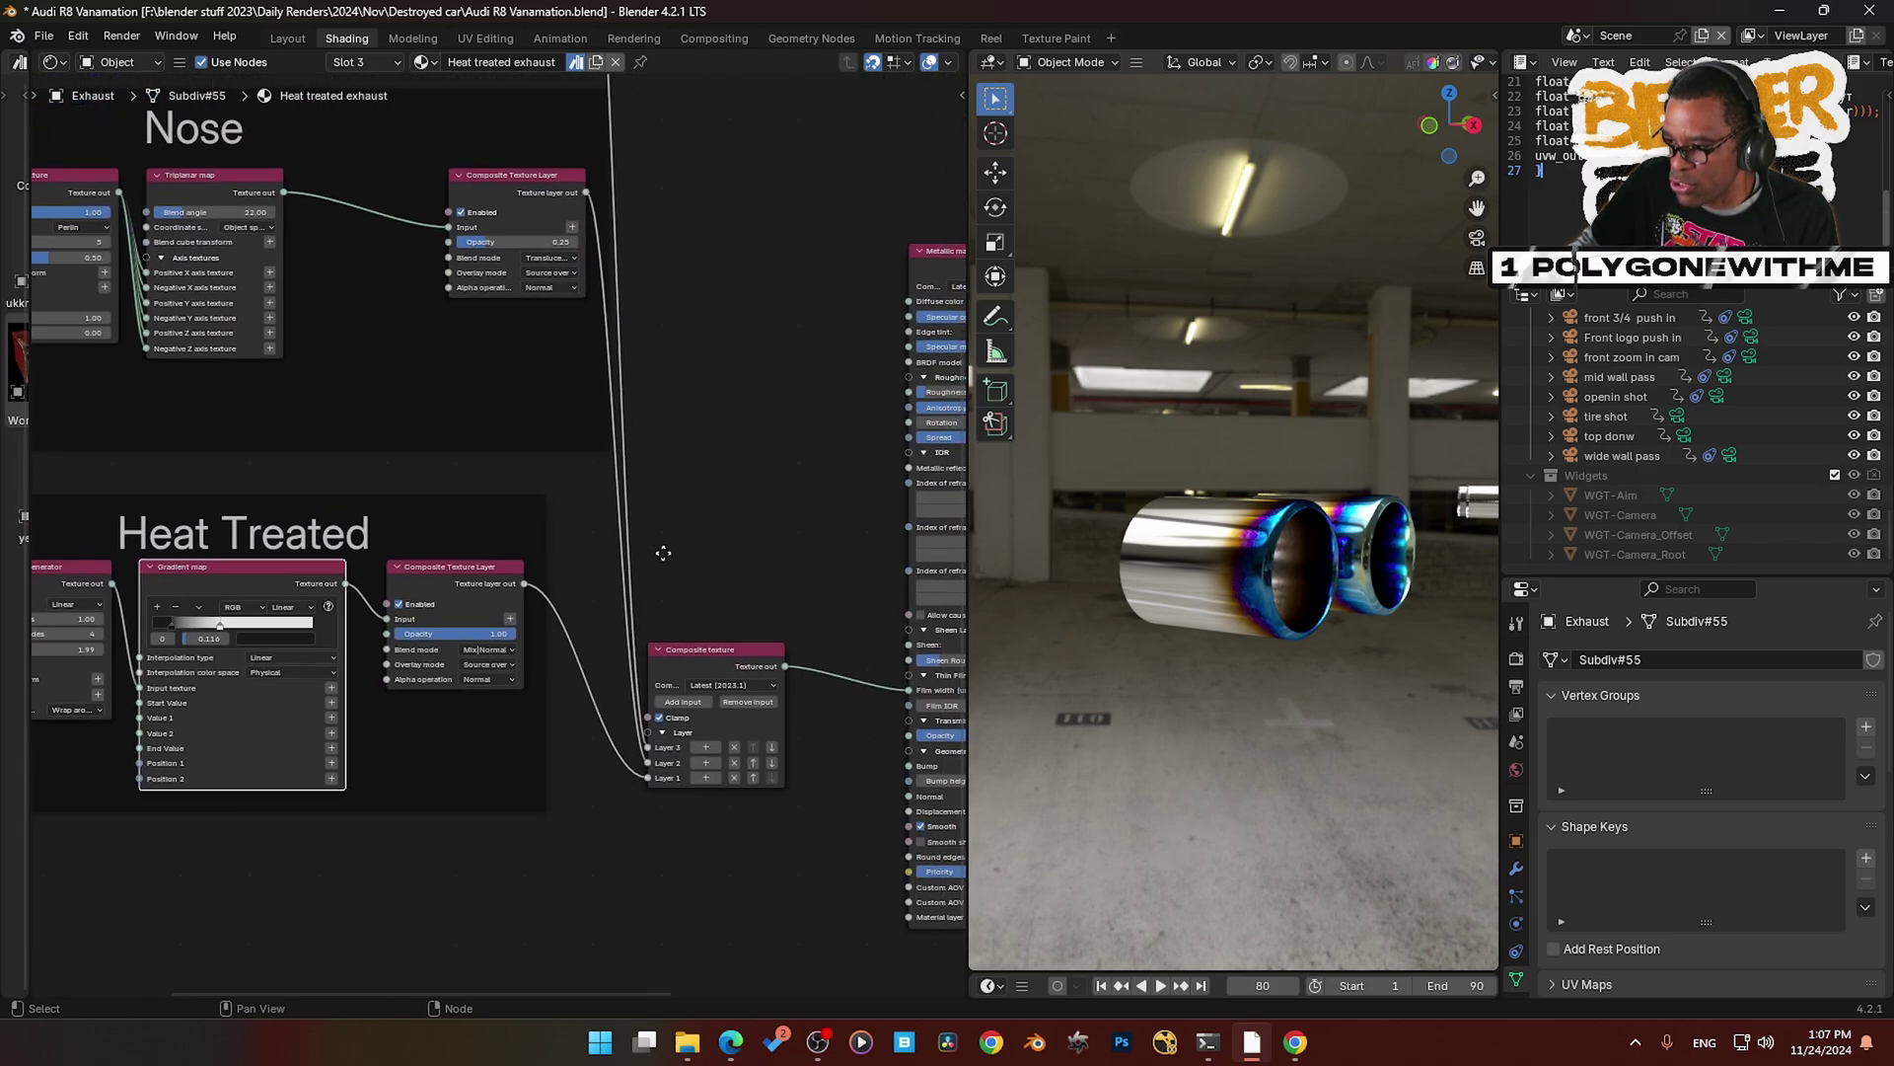
- Move the Composite texture node upward beside the Heat Treated group and trace its output through the Metallic material into the Mix material
left_click(714, 655)
left_click_drag(714, 655, 730, 533)
middle_click_drag(729, 533, 455, 577)
scroll(676, 641, "down", 2)
scroll(856, 530, "up", 6)
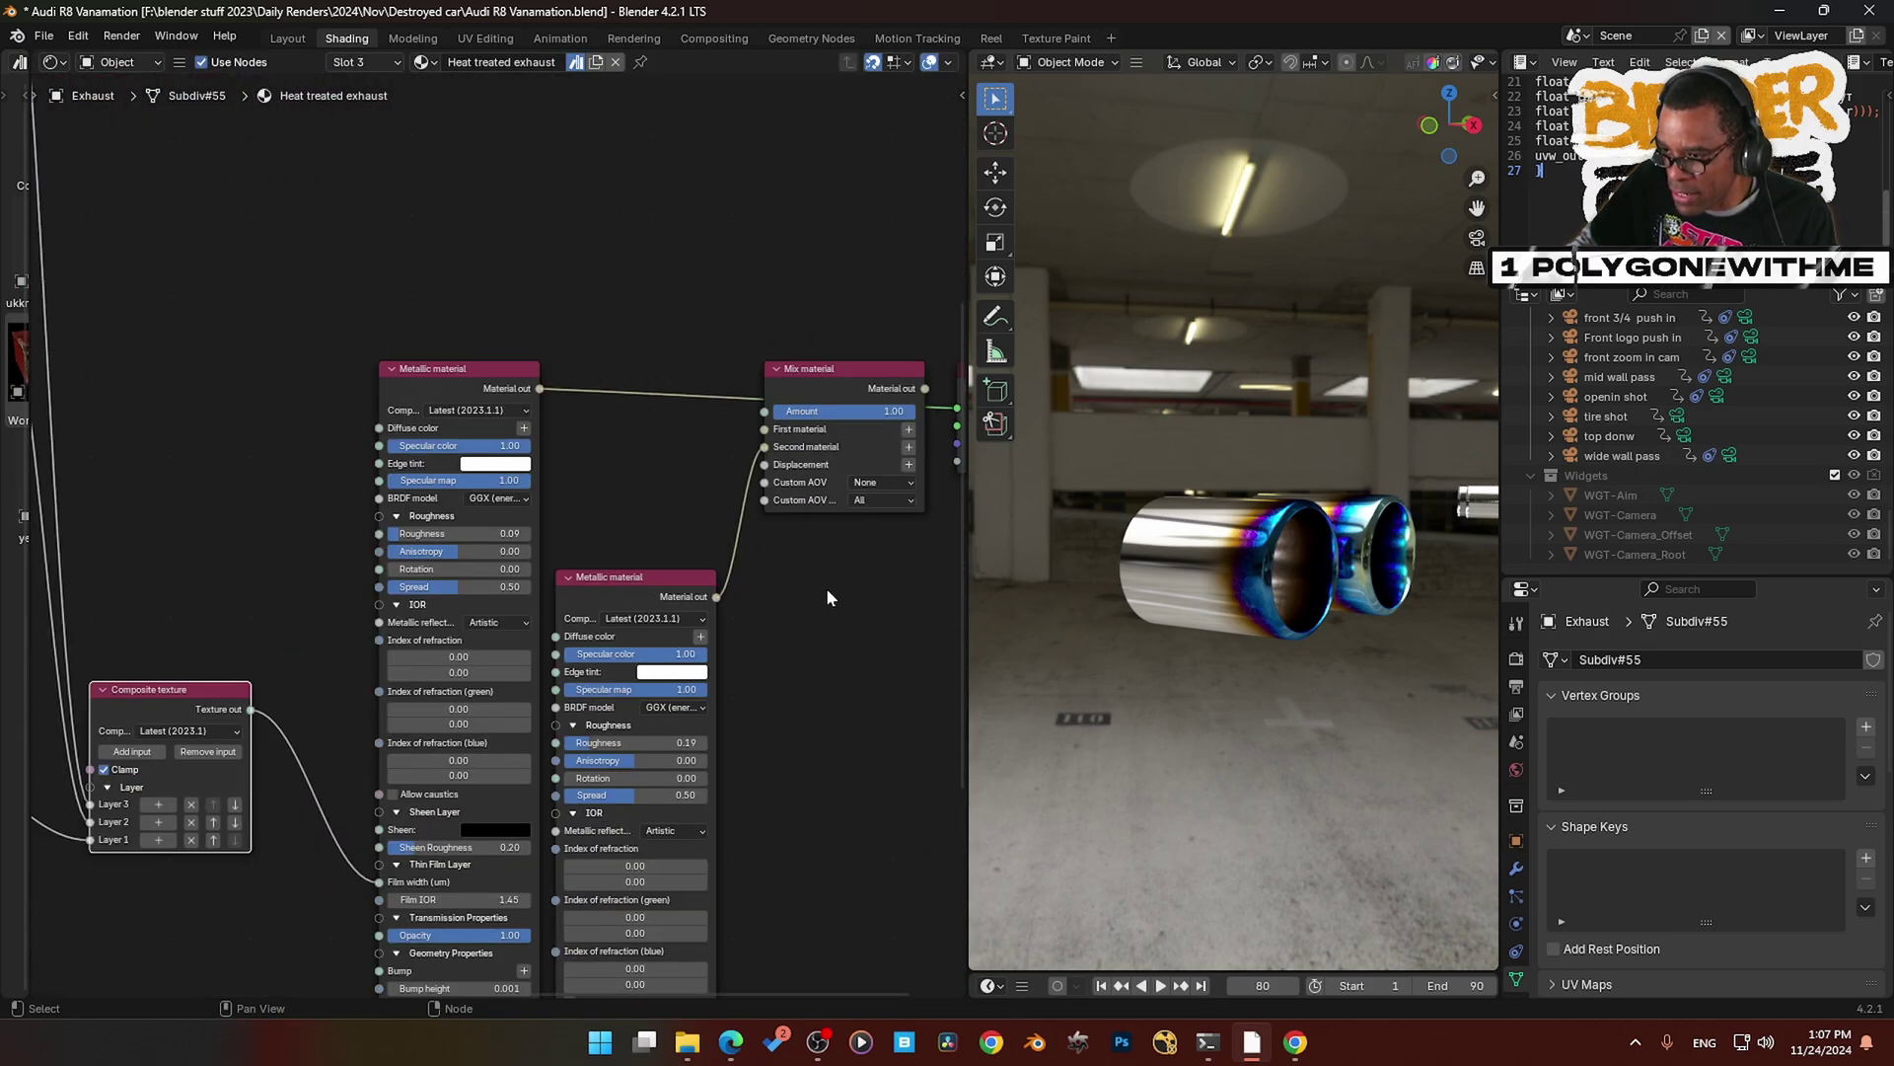
middle_click_drag(826, 588, 606, 559)
scroll(637, 560, "down", 3)
scroll(553, 528, "down", 7)
middle_click_drag(388, 441, 602, 534)
scroll(573, 530, "up", 3)
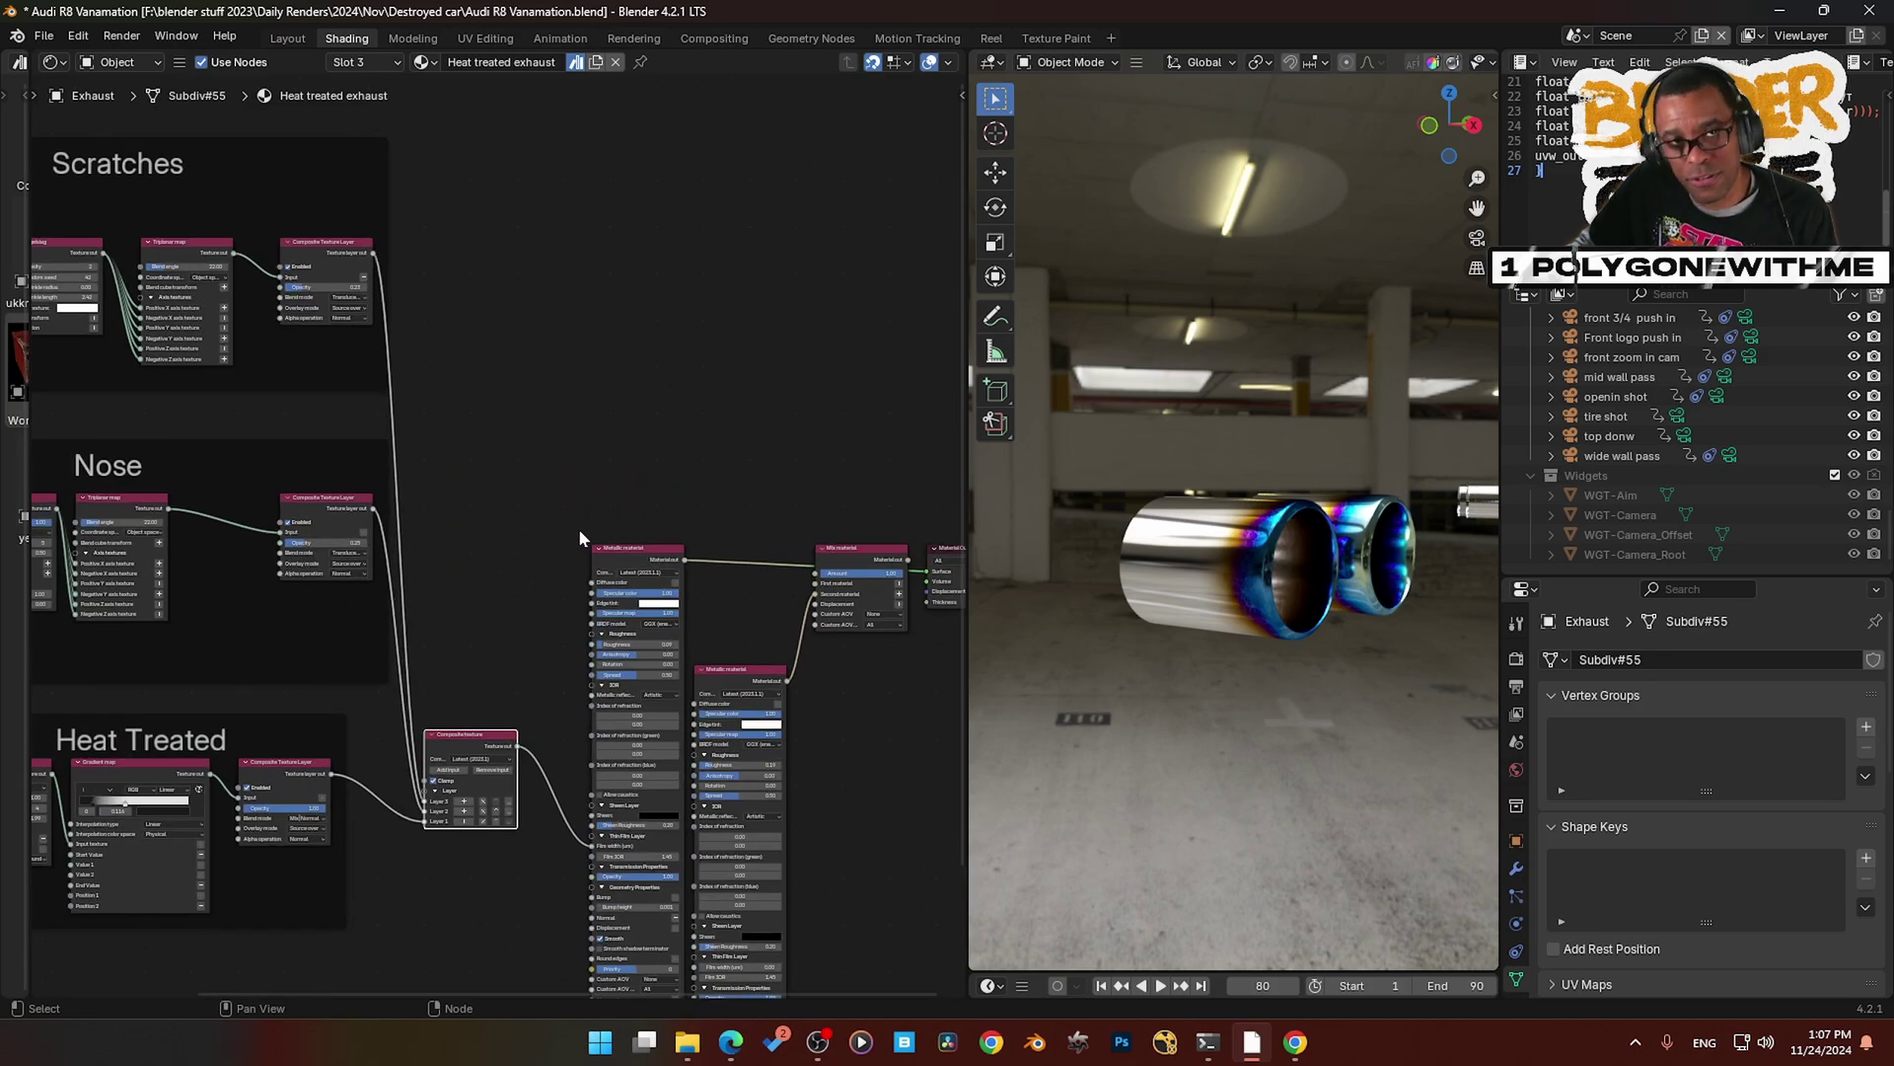
- Examine the scratches and heat-tinted colours on the exhaust tips up close, and return to the camera view
scroll(1269, 592, "up", 6)
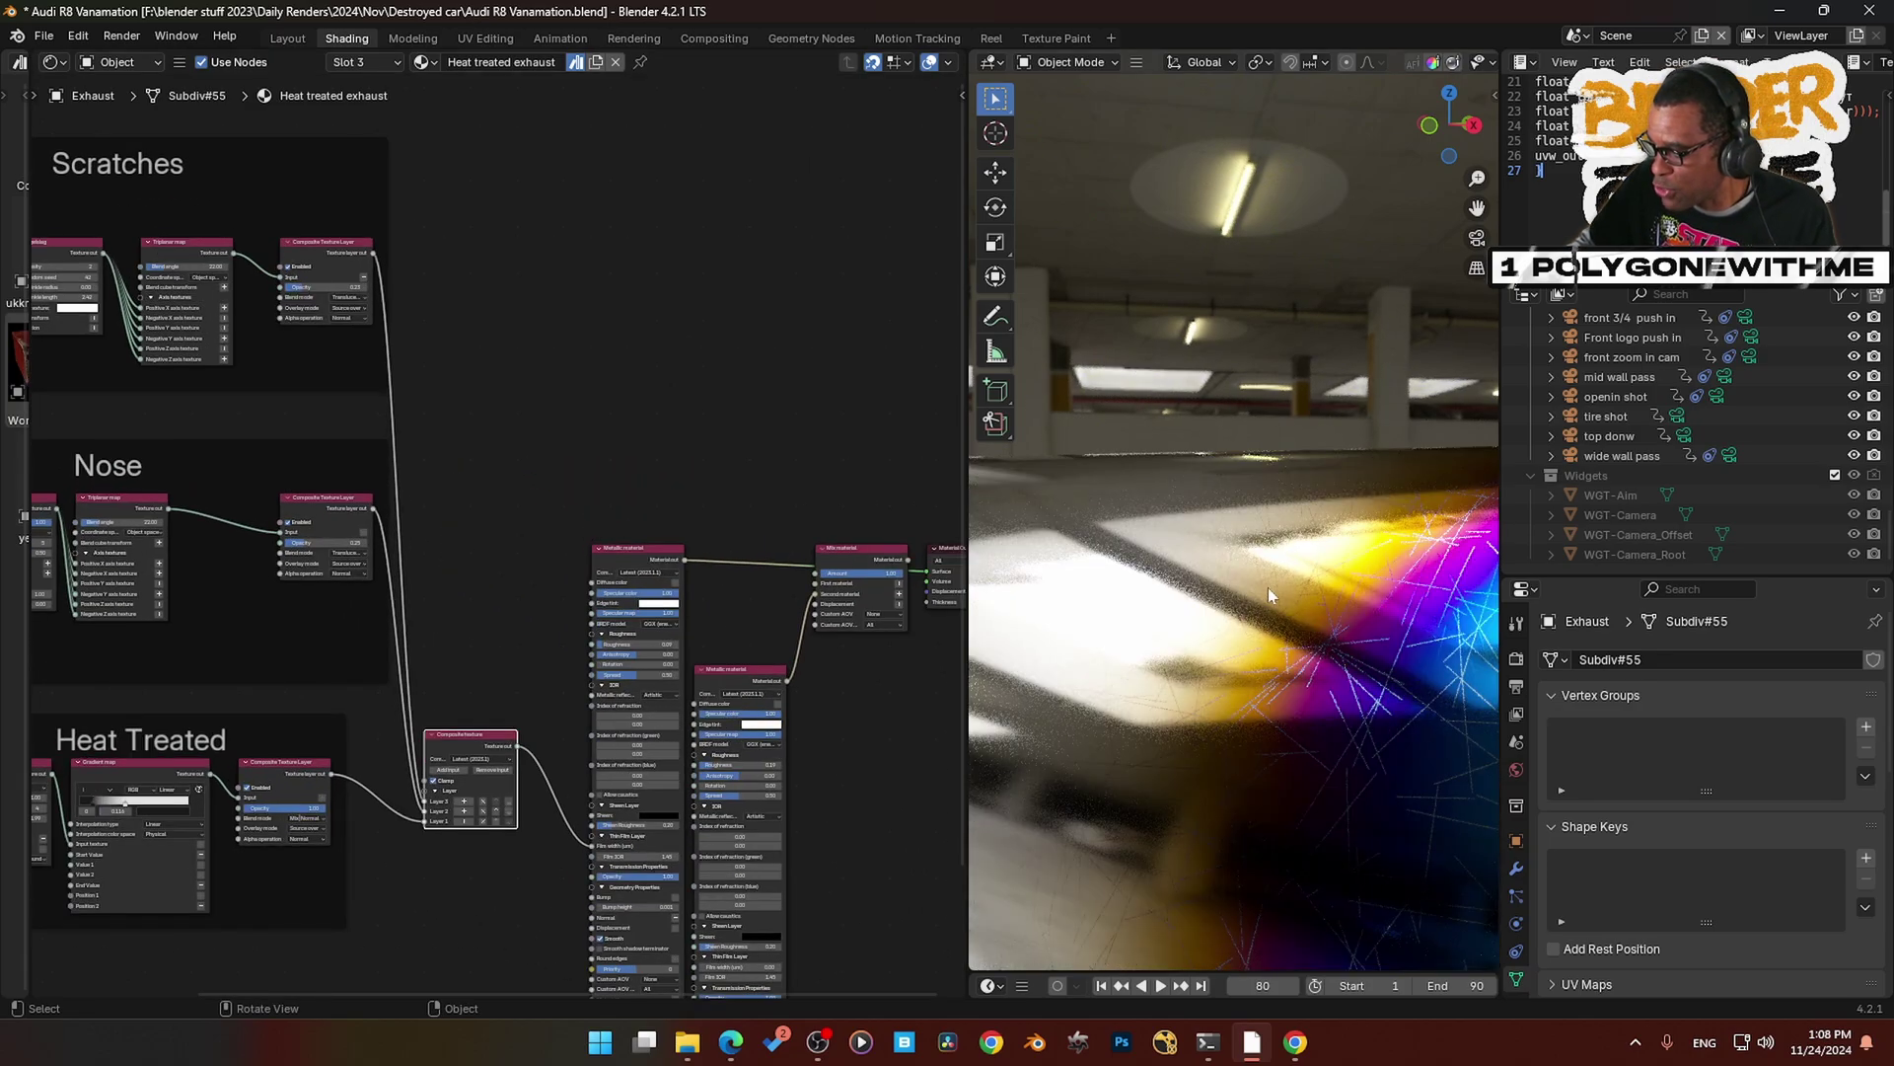
scroll(1282, 621, "down", 5)
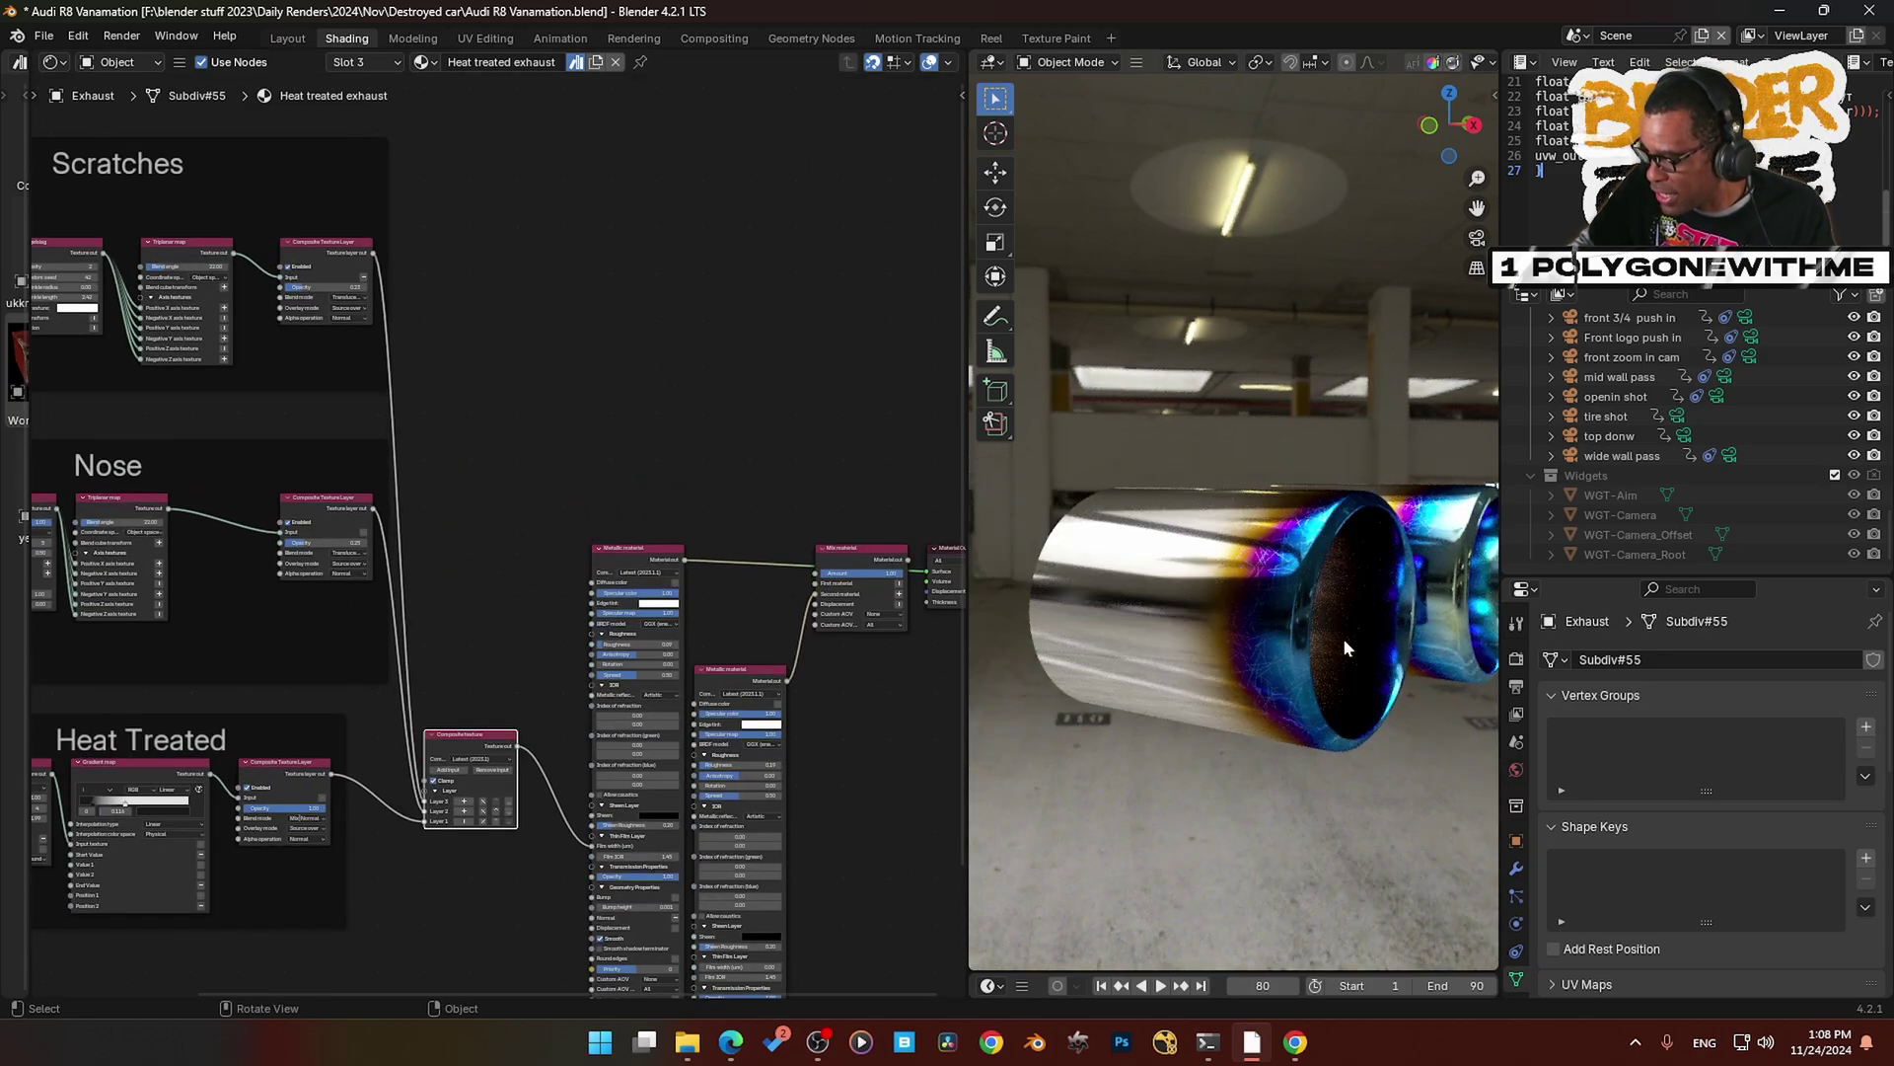
scroll(1341, 641, "down", 2)
mouse_move(1340, 642)
middle_mouse_down()
mouse_move(1304, 642)
mouse_move(1342, 675)
mouse_move(1285, 636)
mouse_move(1338, 661)
middle_mouse_up()
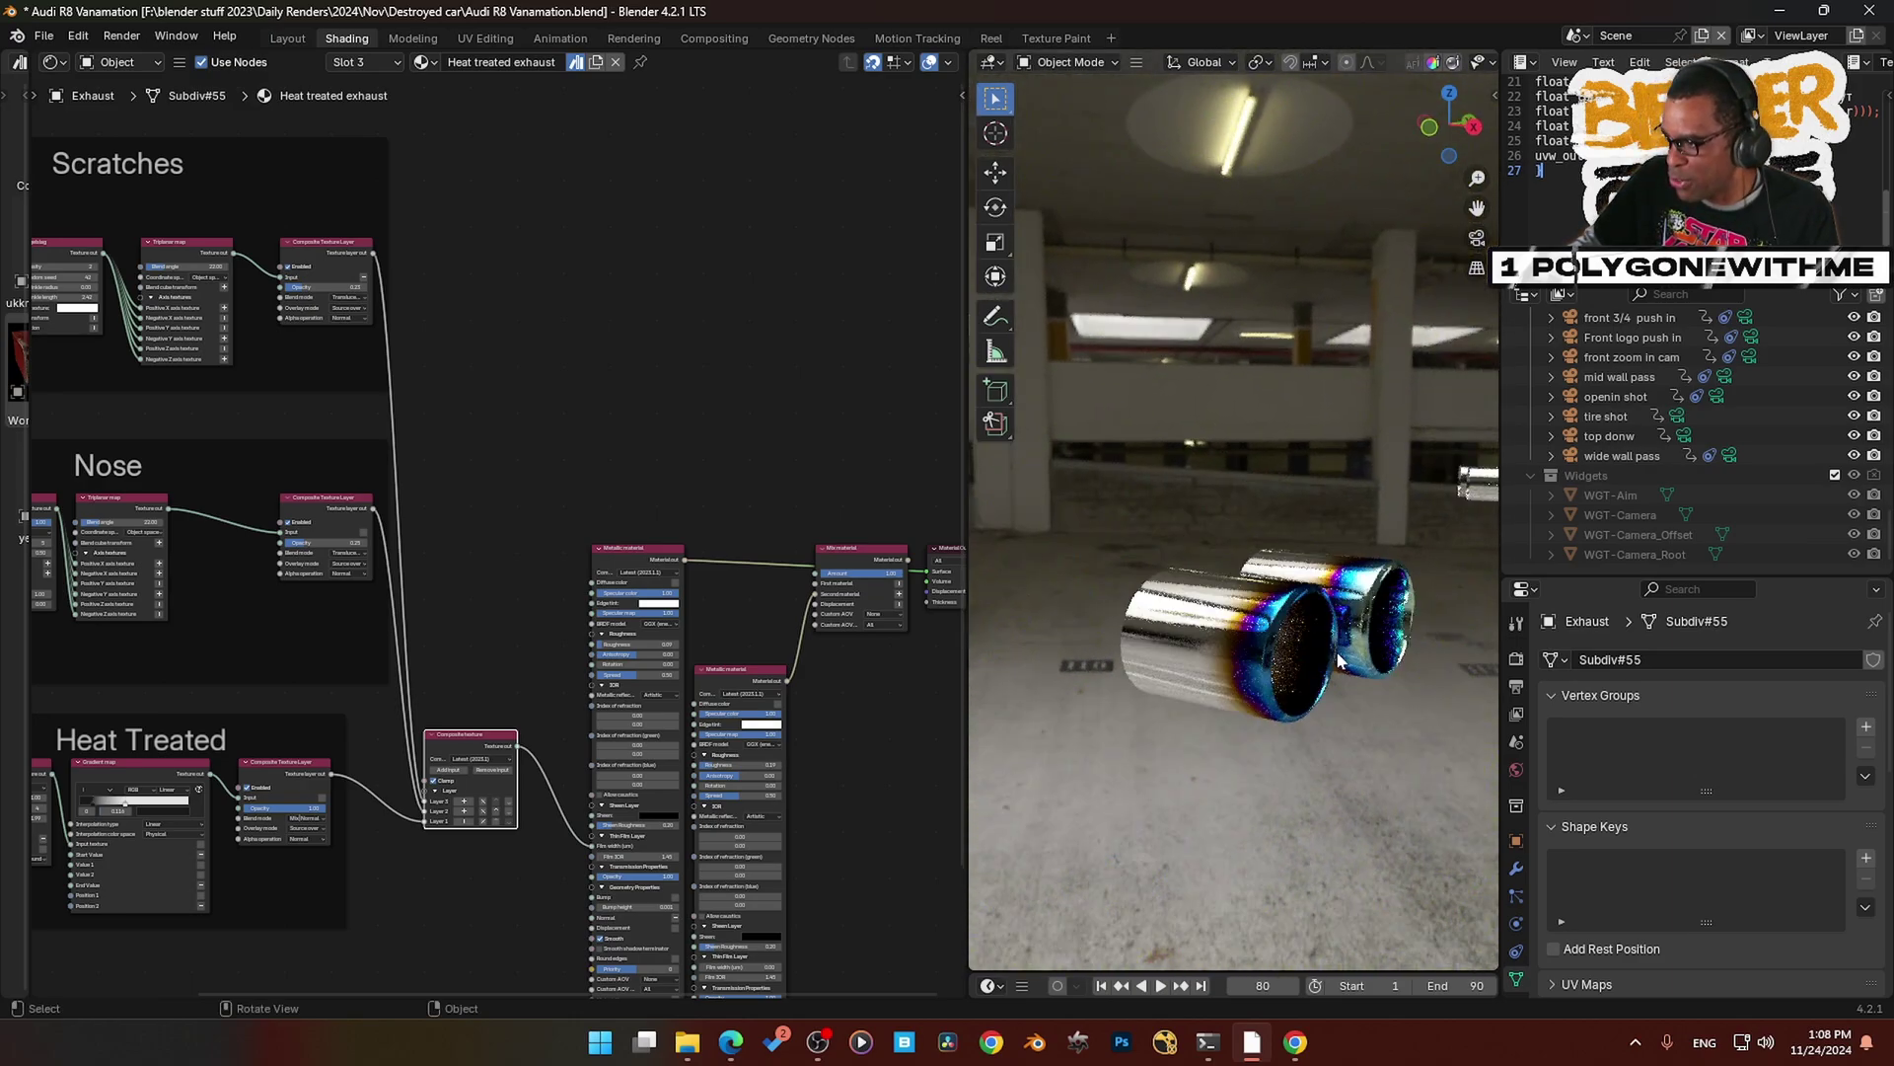
key("KP_0")
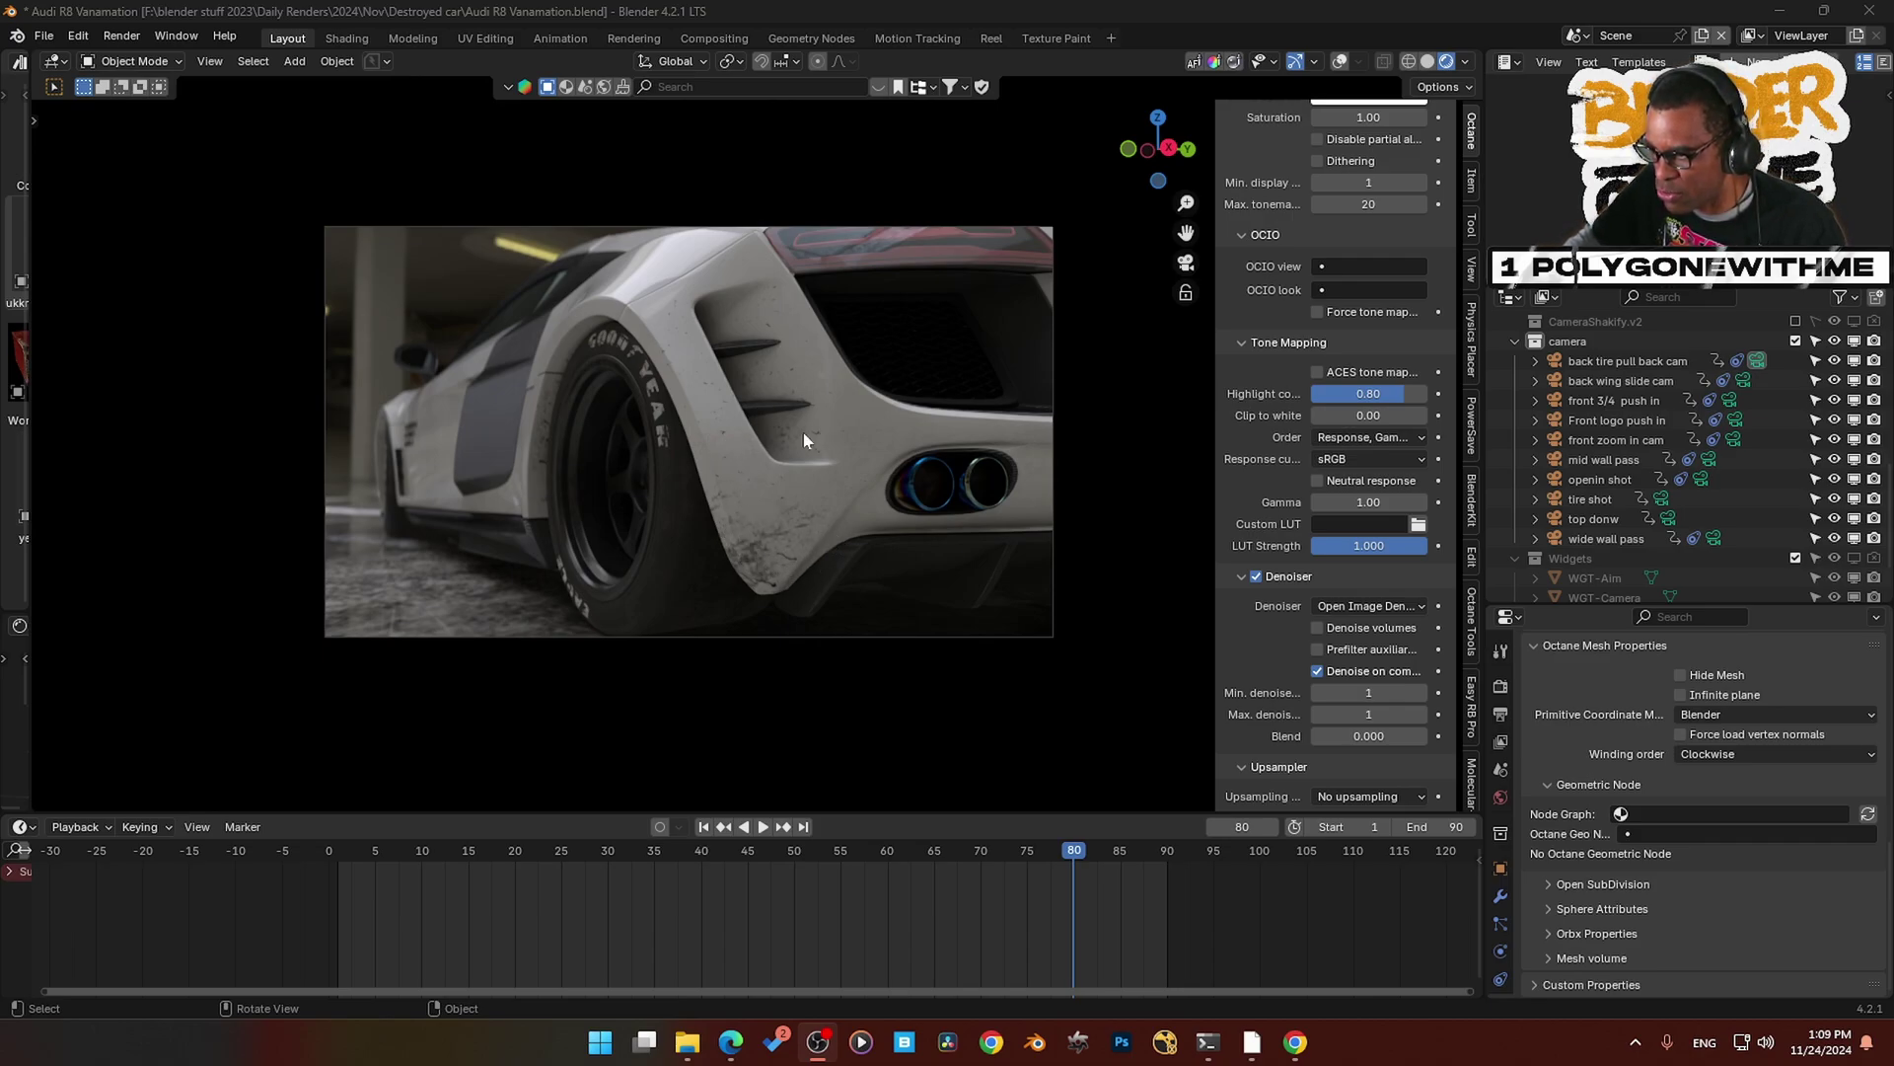
- Select the car body and examine its Car Paint node tree, from the white paint group to the off white drit group's Mix material
left_click(785, 556)
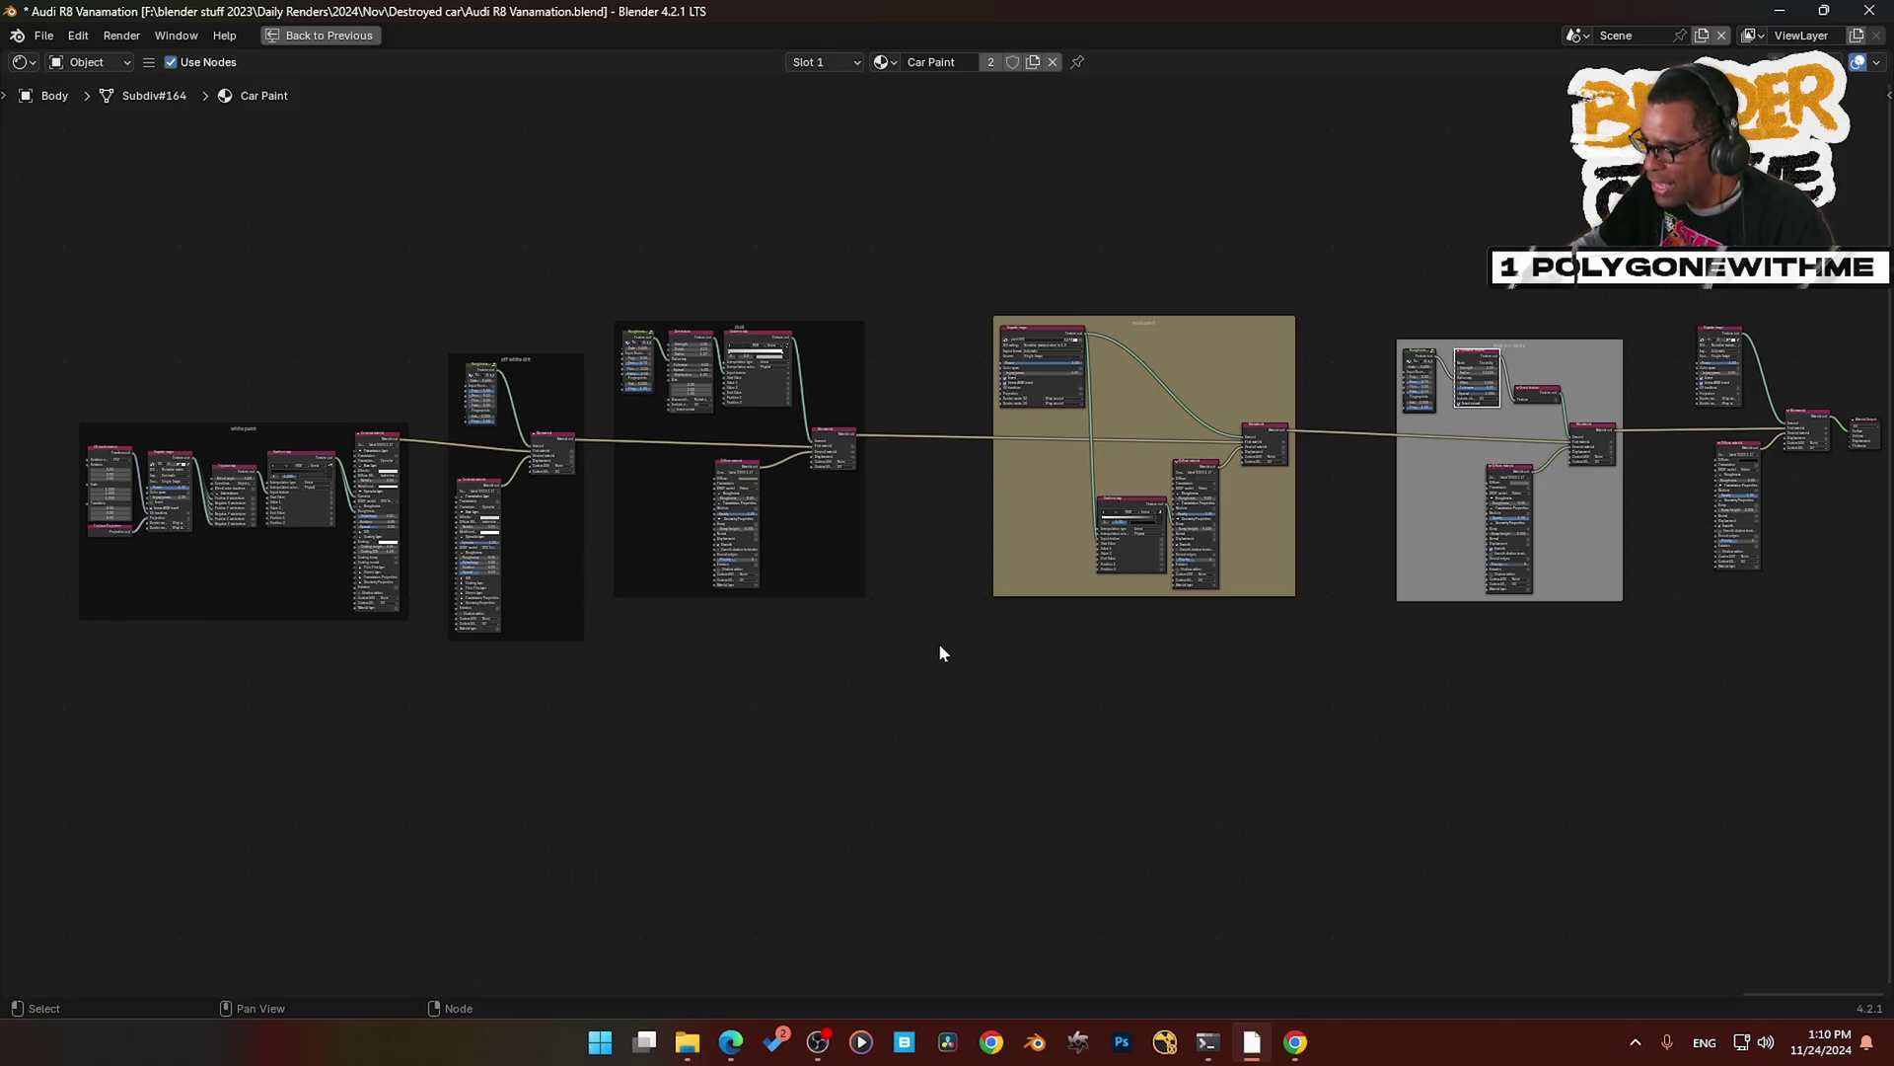
key("ctrl+s")
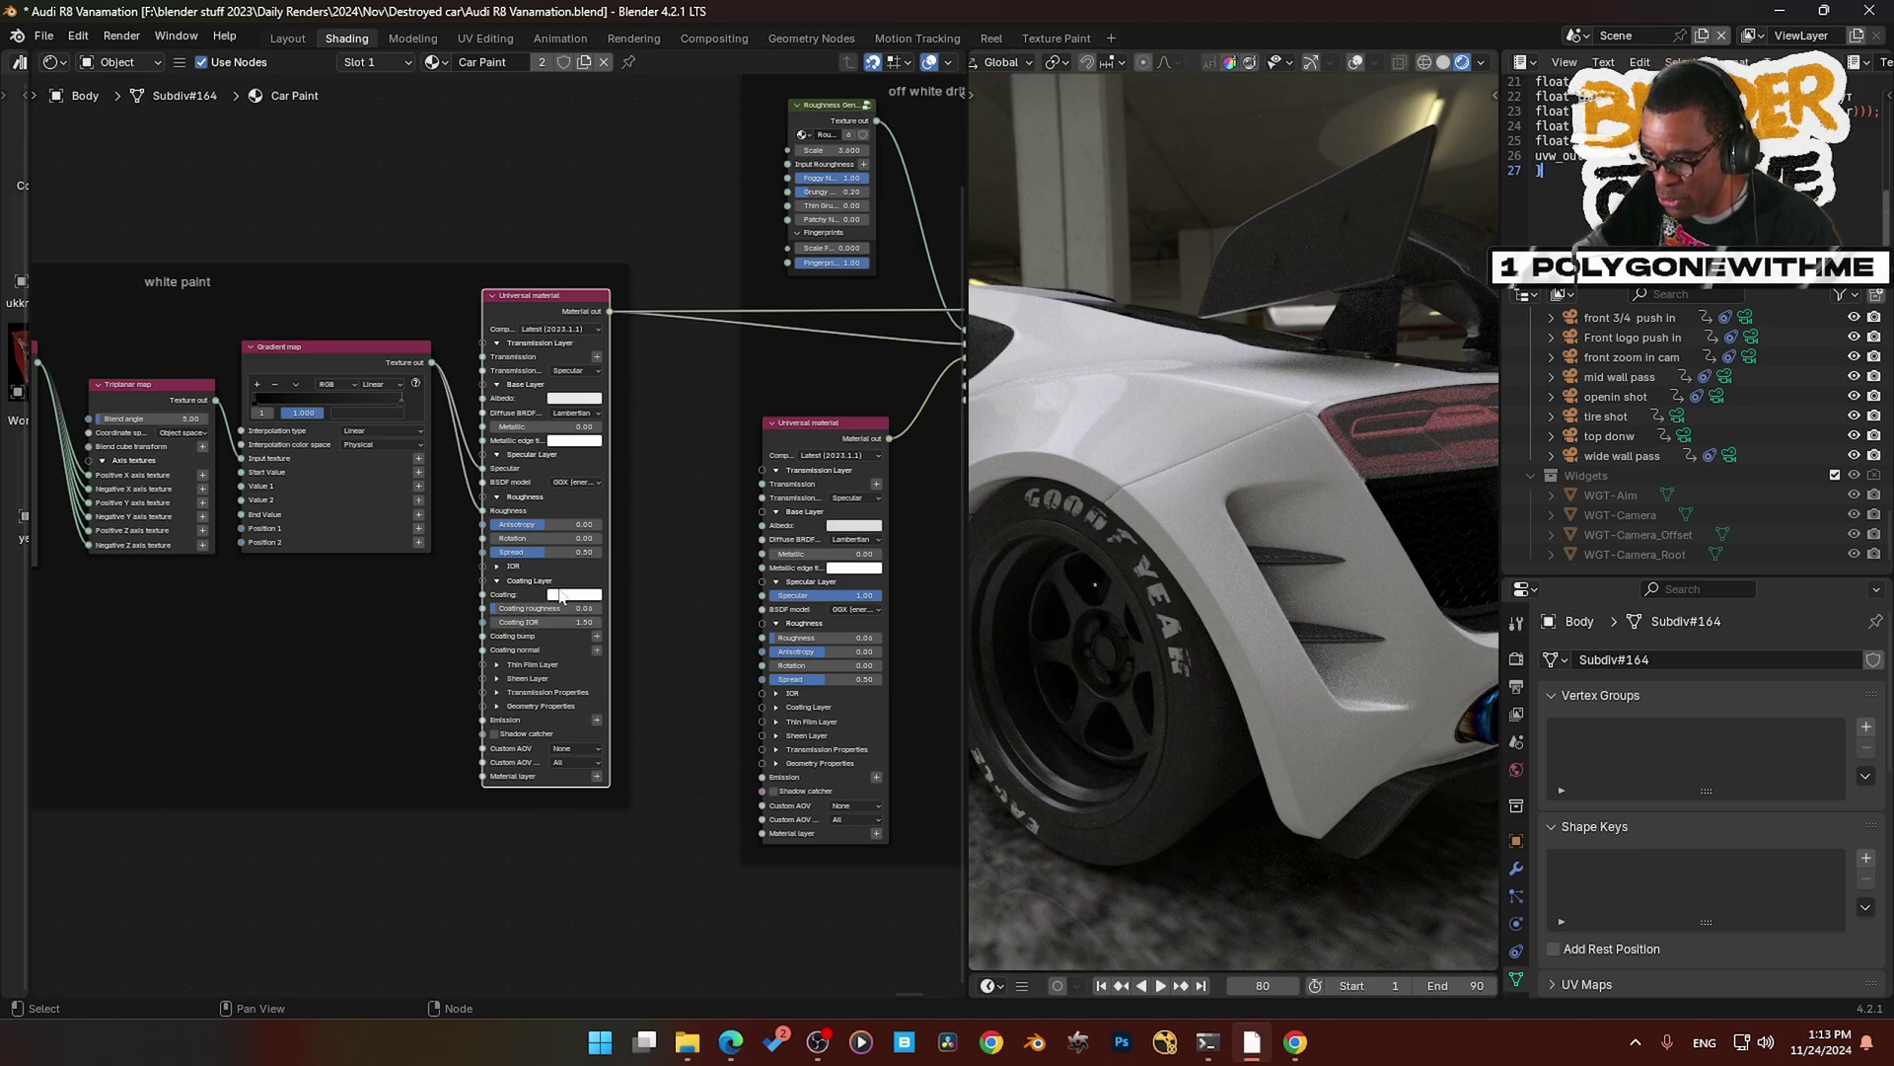
scroll(563, 597, "up", 2)
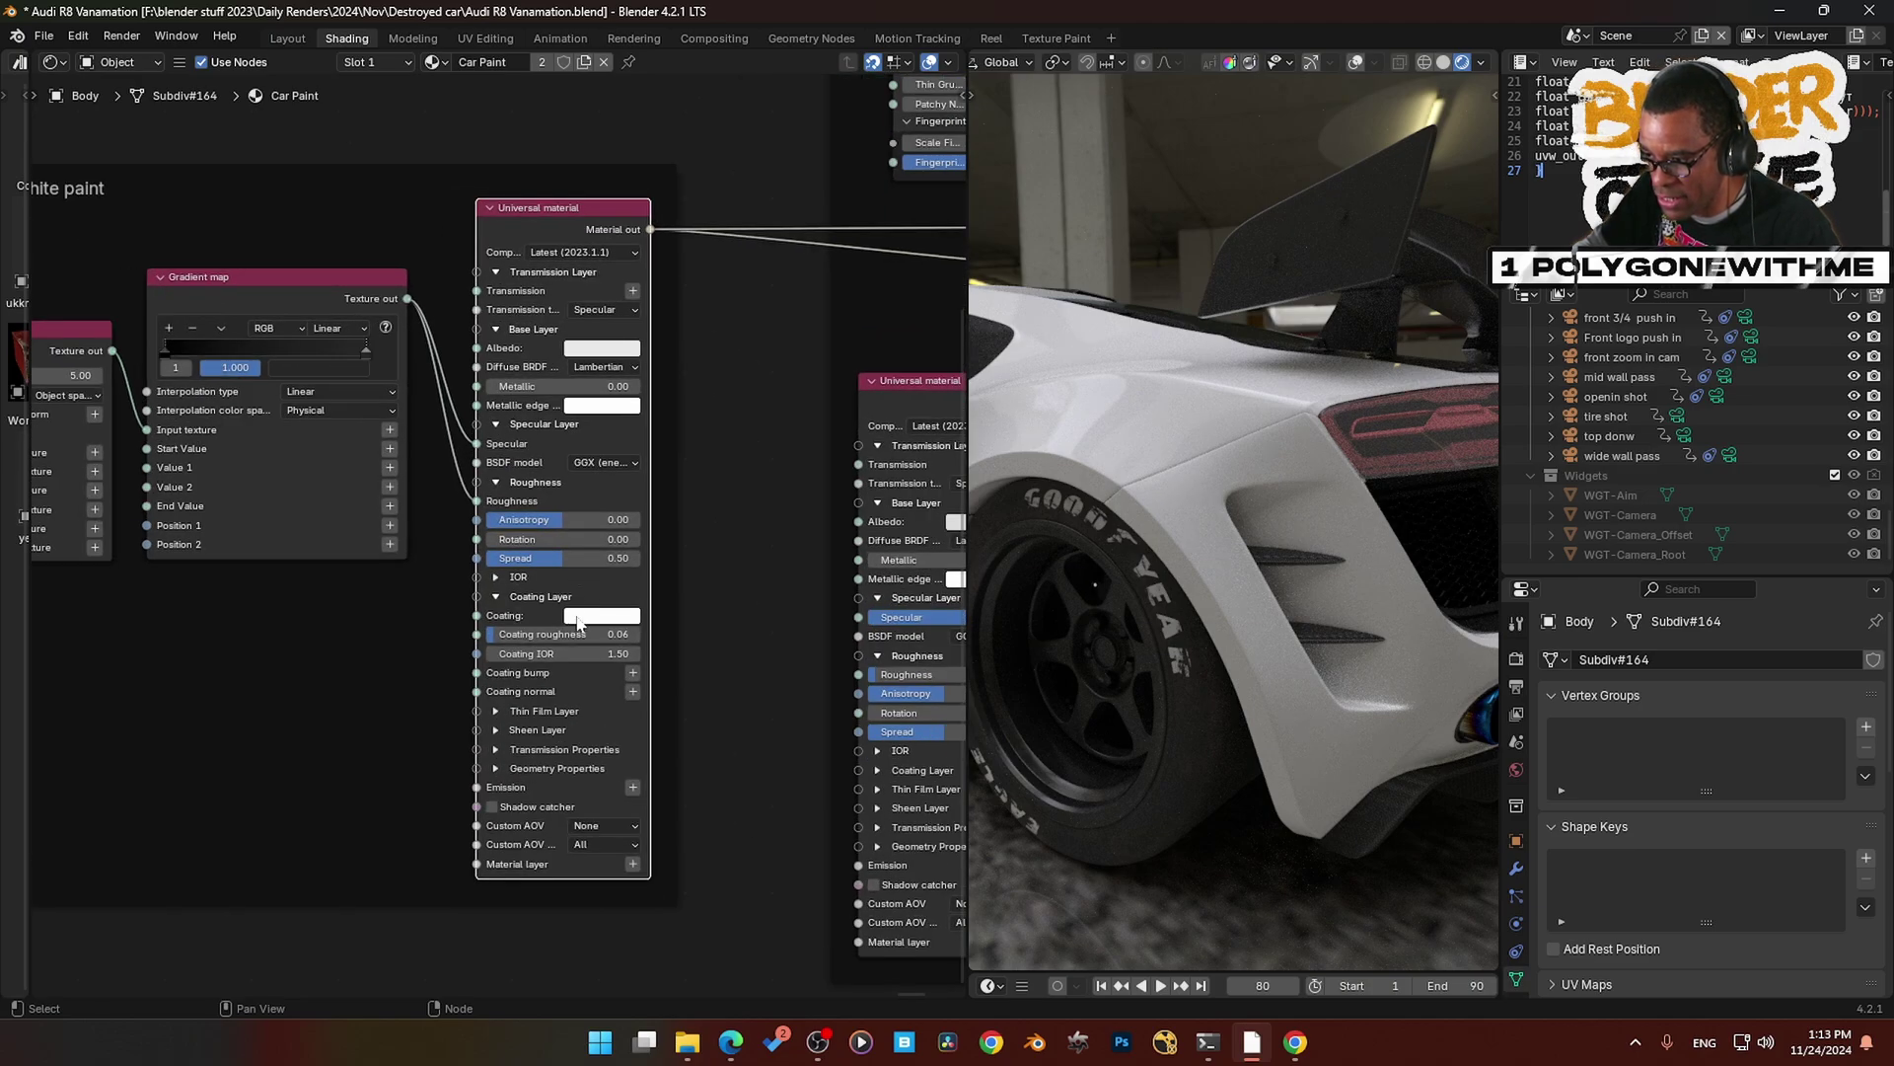
middle_click_drag(787, 425, 372, 512)
middle_click_drag(533, 490, 444, 487)
middle_click_drag(669, 473, 630, 530)
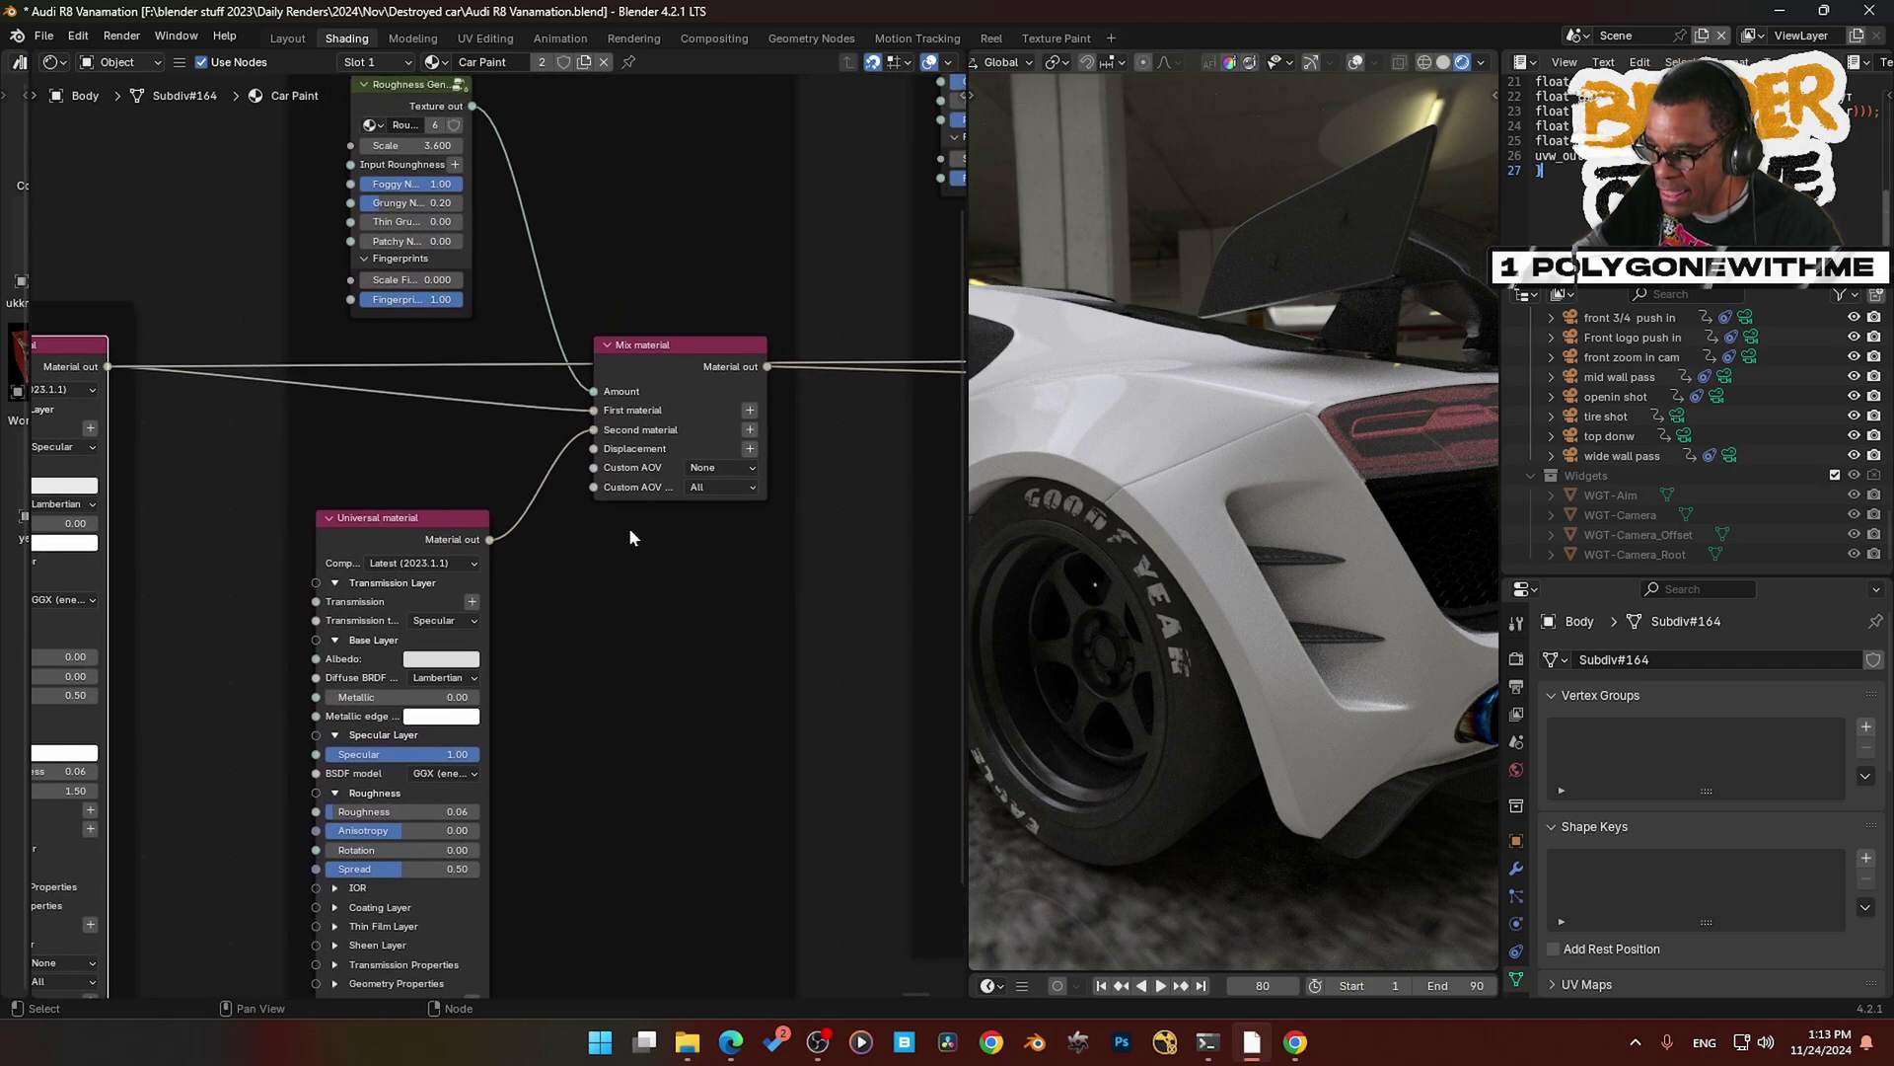
- Preview the off white drit group's Mix material, Universal material and Roughness Generator one by one on the car body from several angles
left_click(659, 361)
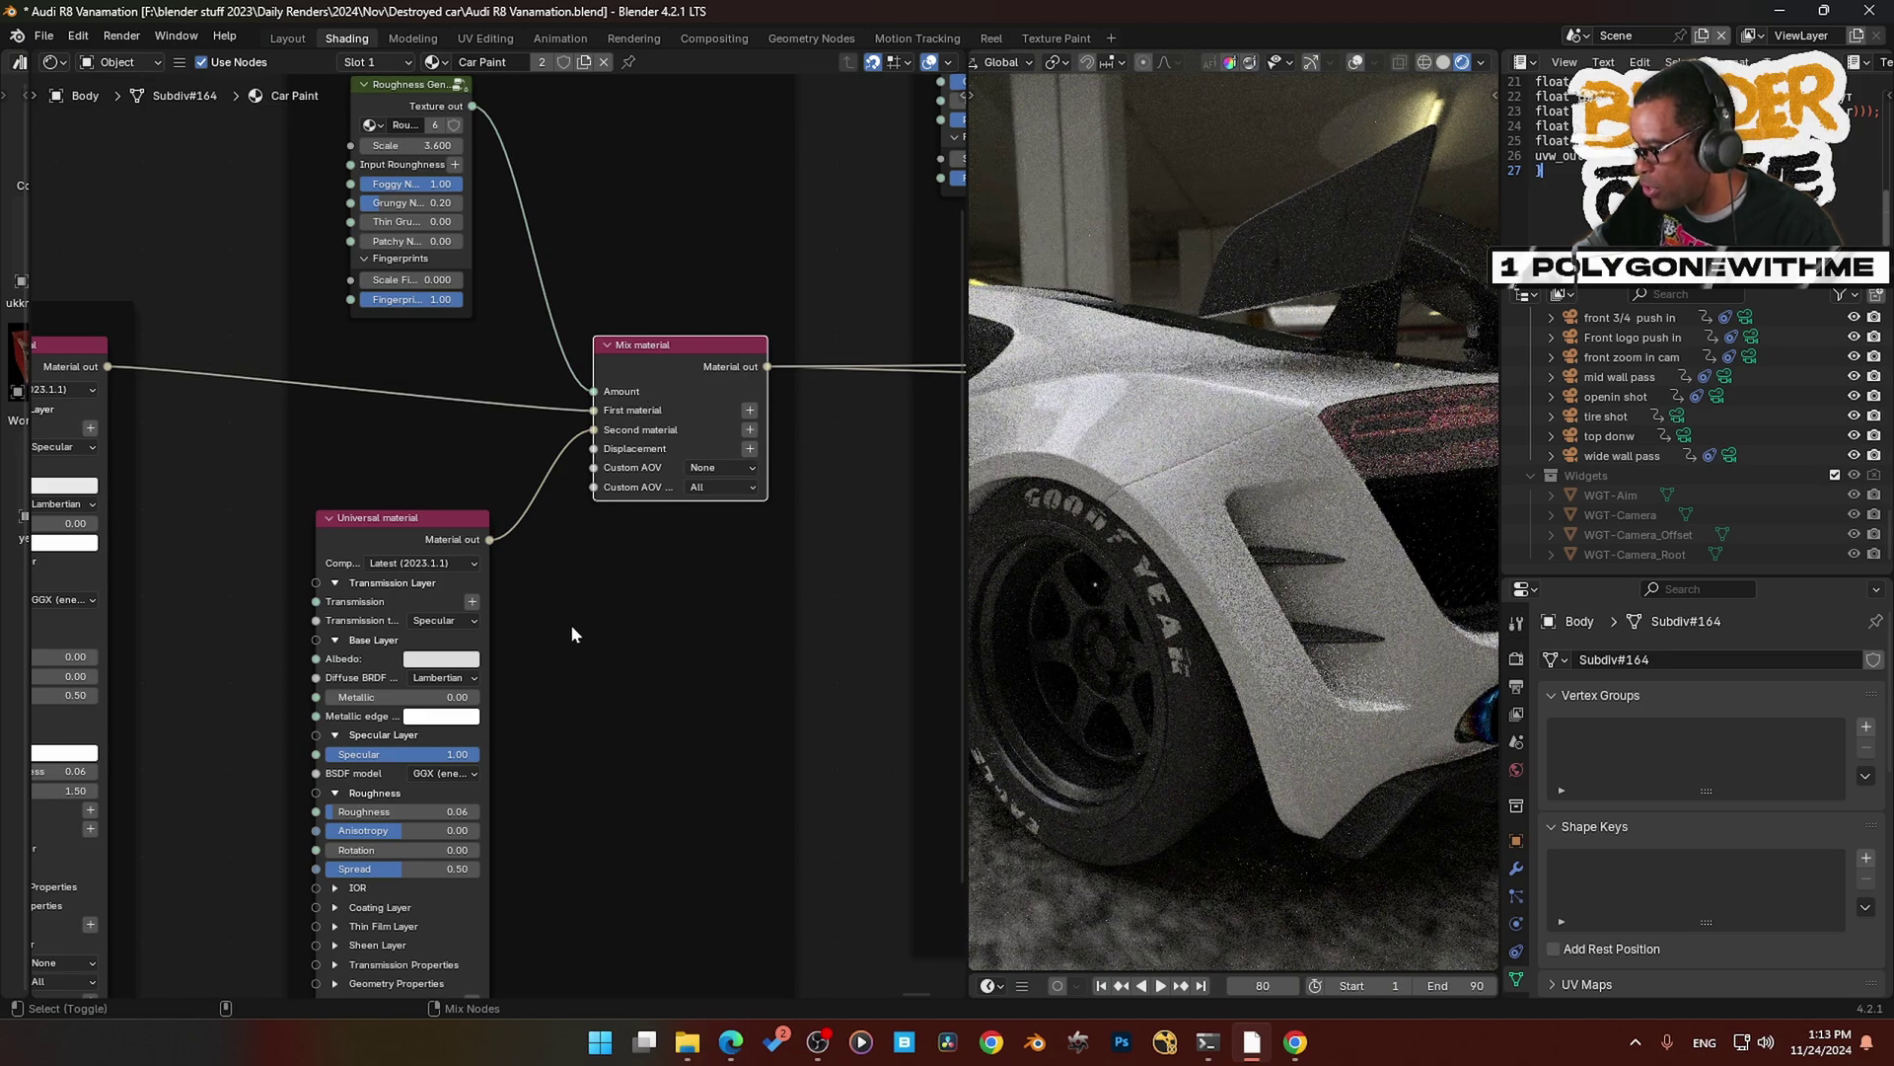
left_click(383, 531, "ctrl+shift")
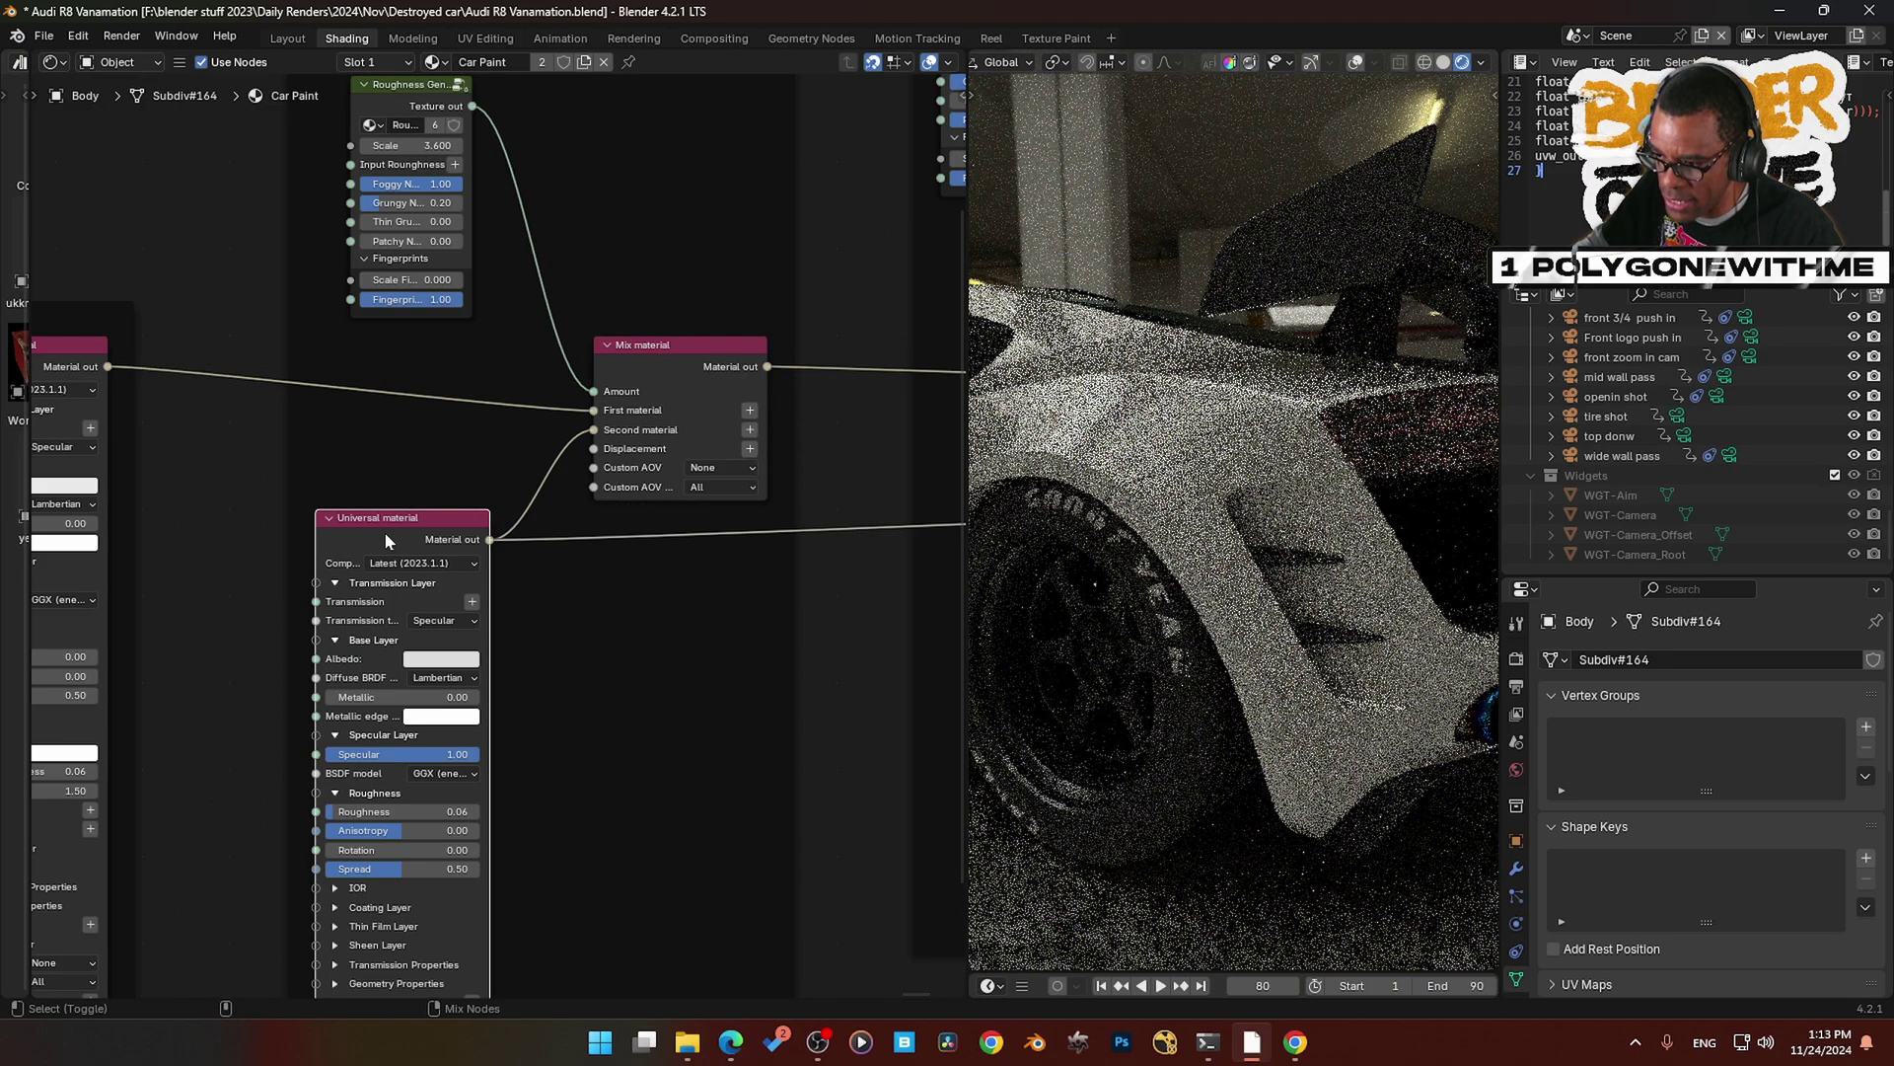
middle_click_drag(393, 540, 369, 703)
left_click(373, 266, "ctrl+shift")
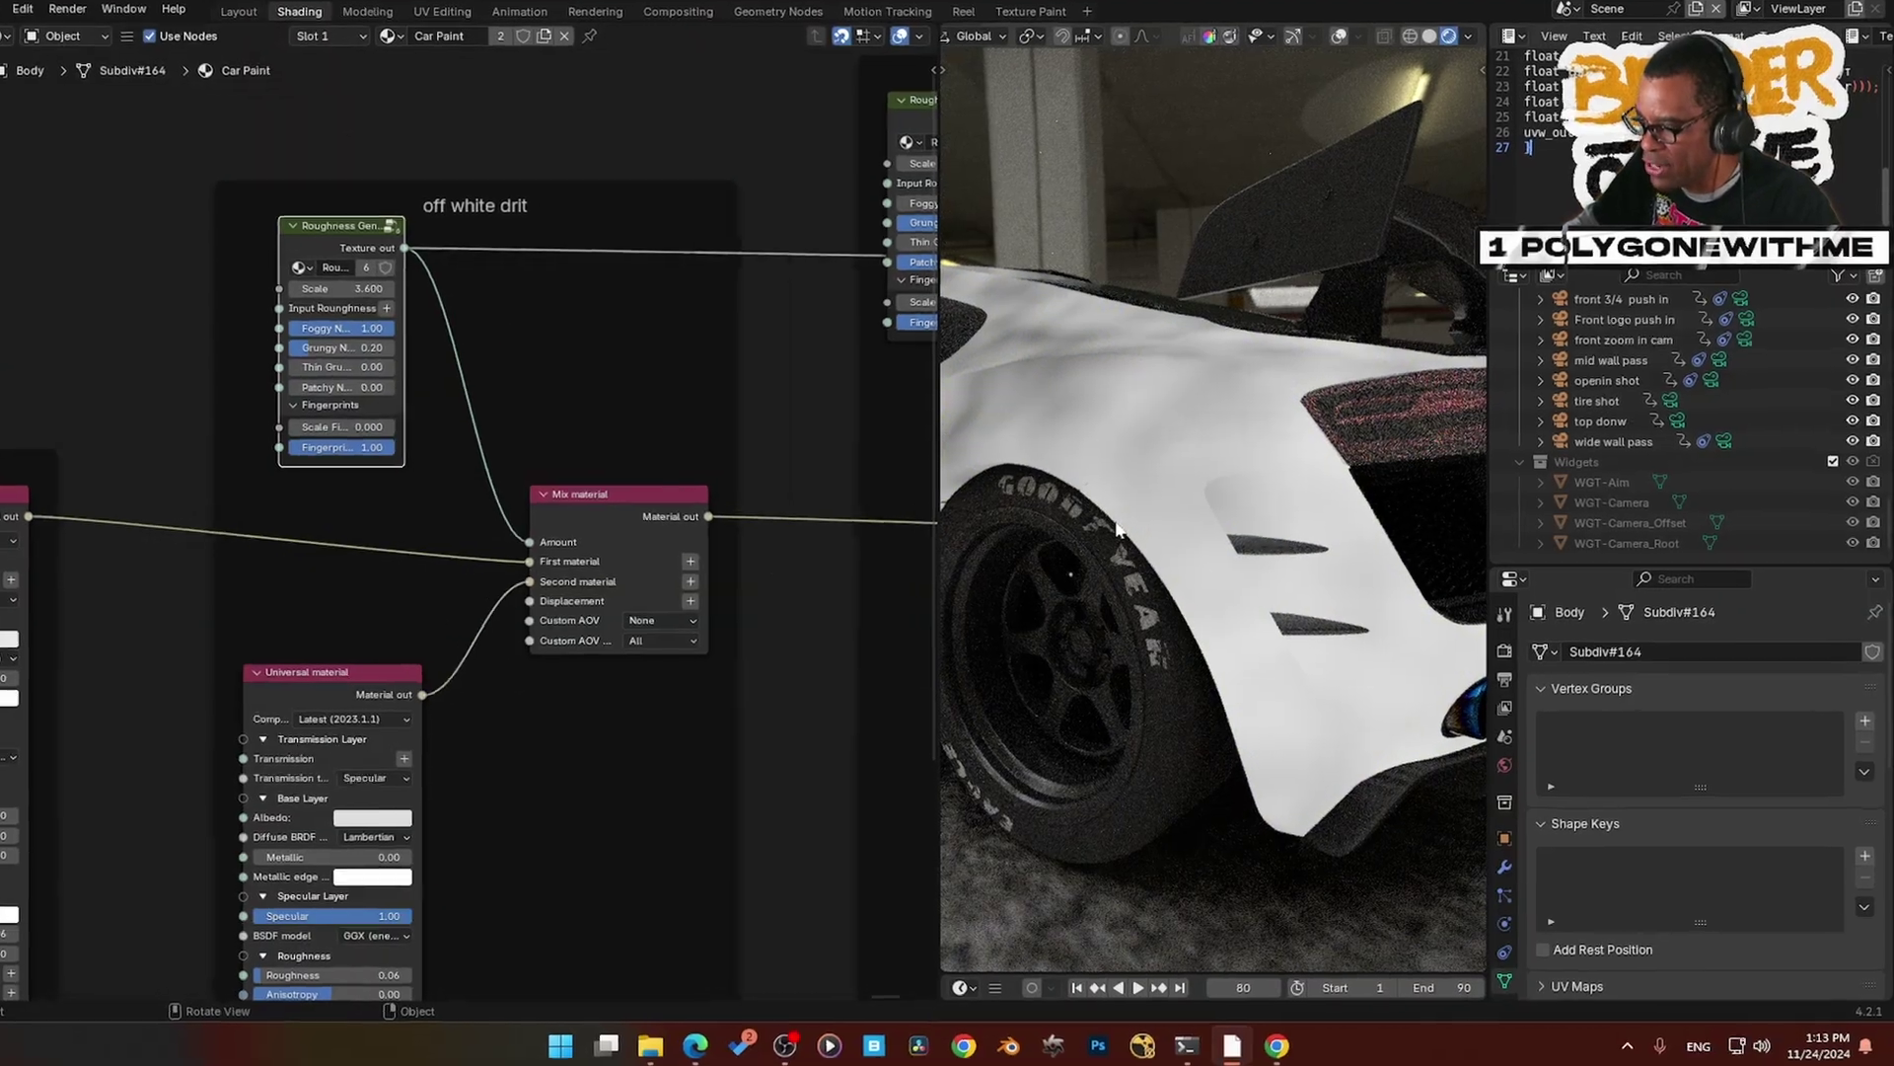
scroll(1110, 524, "down", 3)
middle_click_drag(1109, 524, 1244, 528)
middle_click_drag(918, 341, 1027, 457)
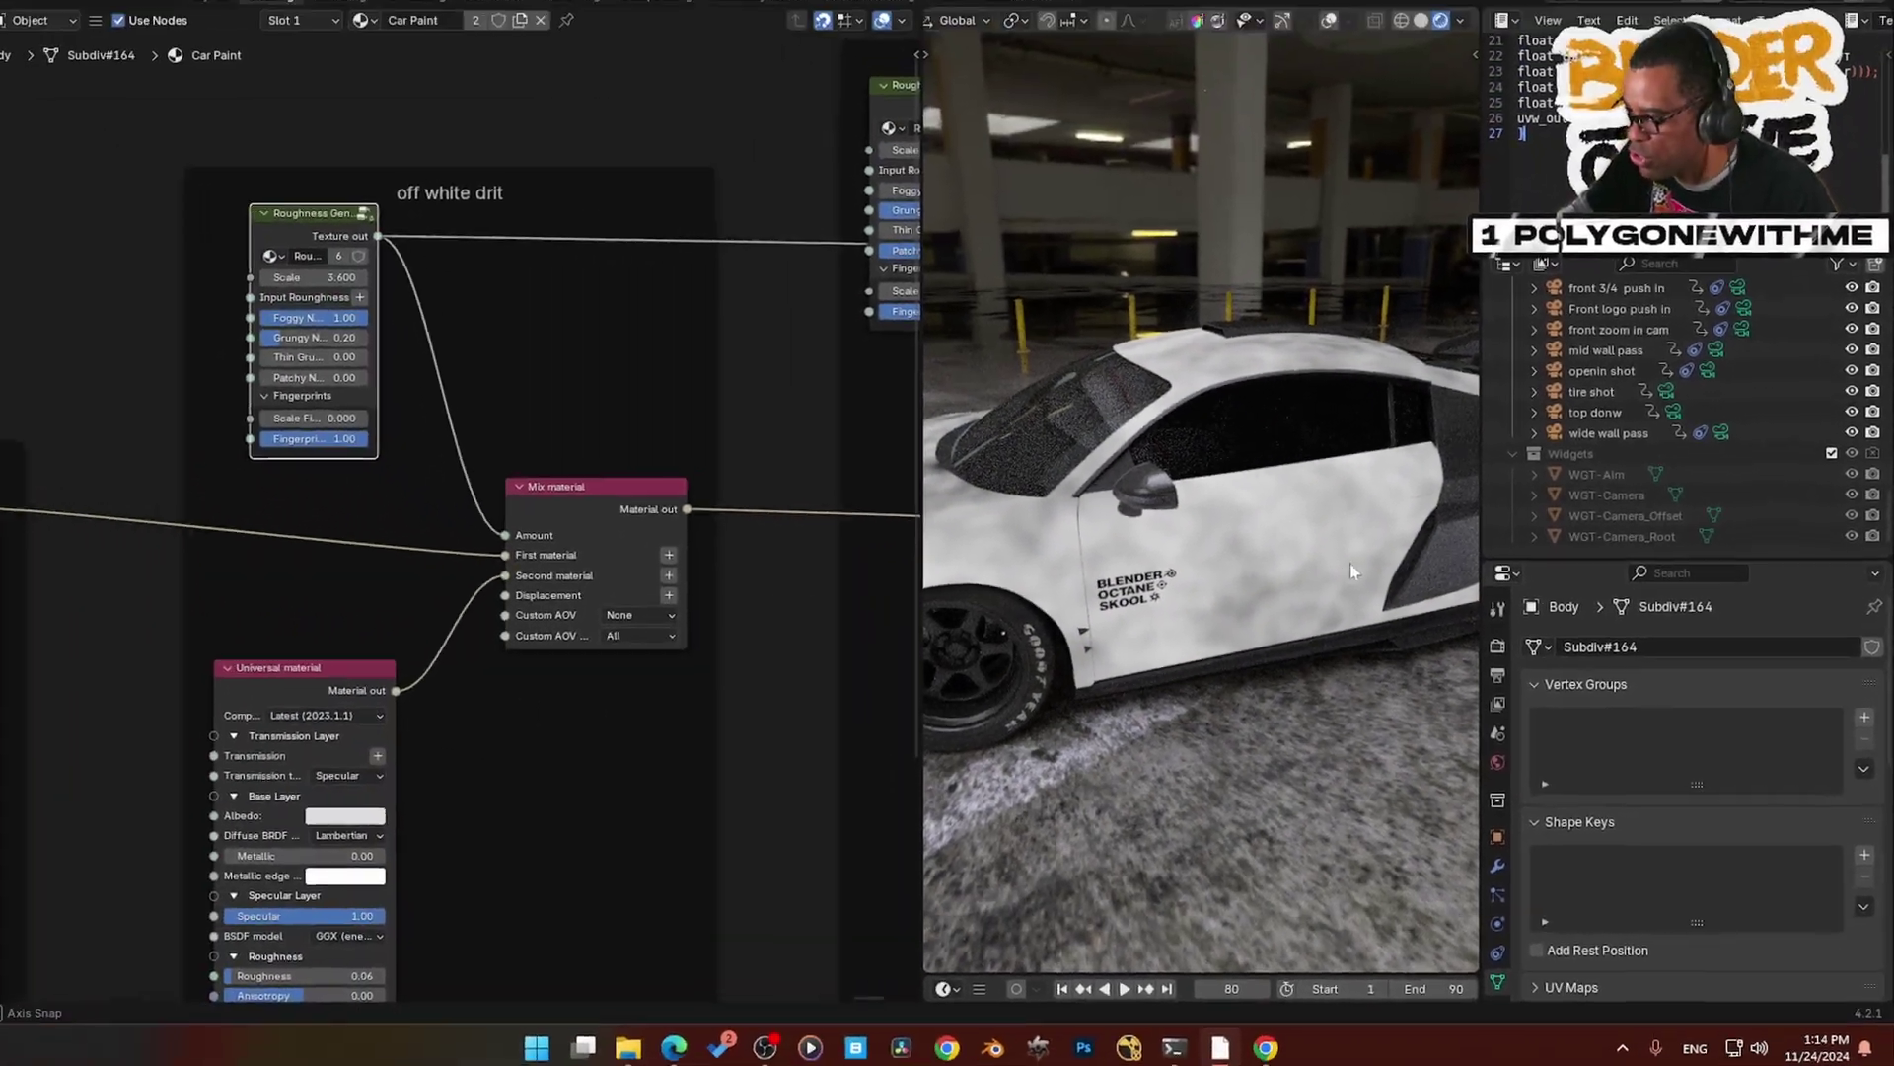
middle_click_drag(1349, 570, 1150, 653)
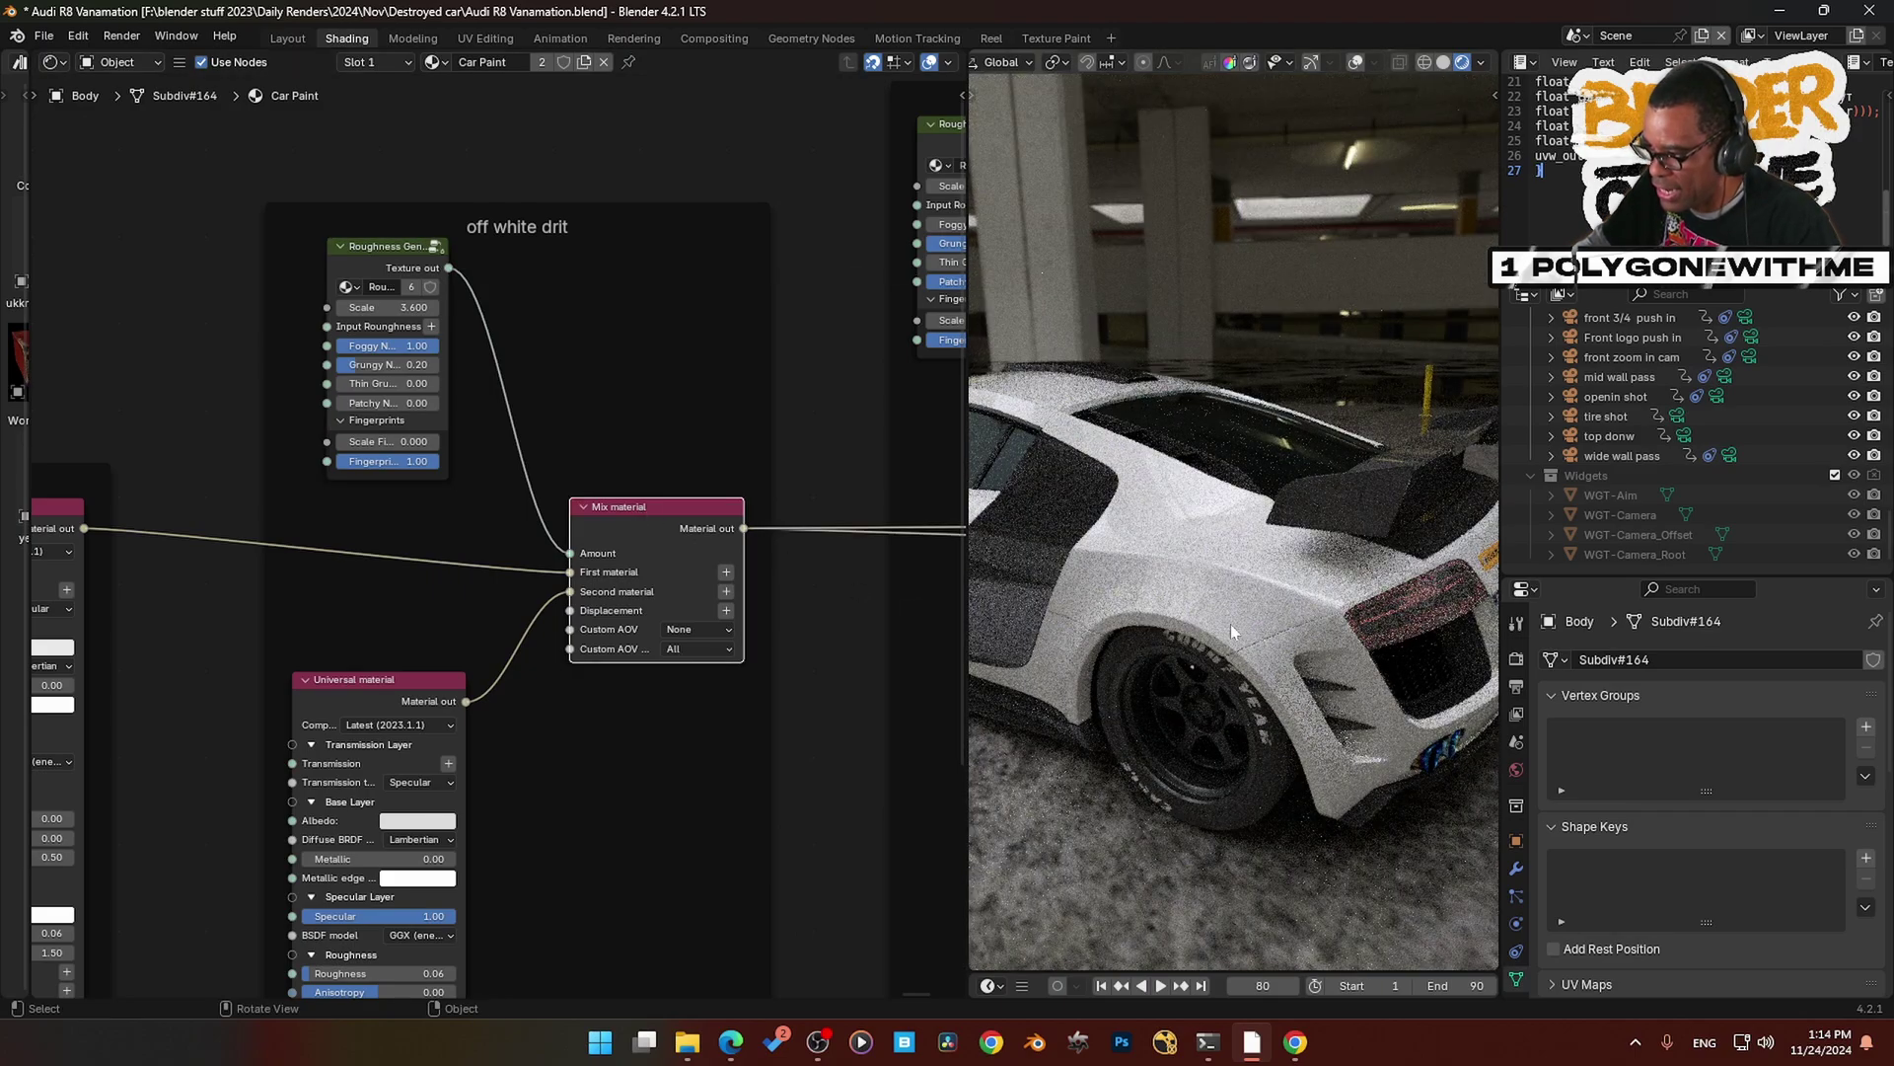
- Preview the dust group's Diffuse material by itself on the car body and view it from the side
middle_click_drag(855, 517, 503, 562, "shift")
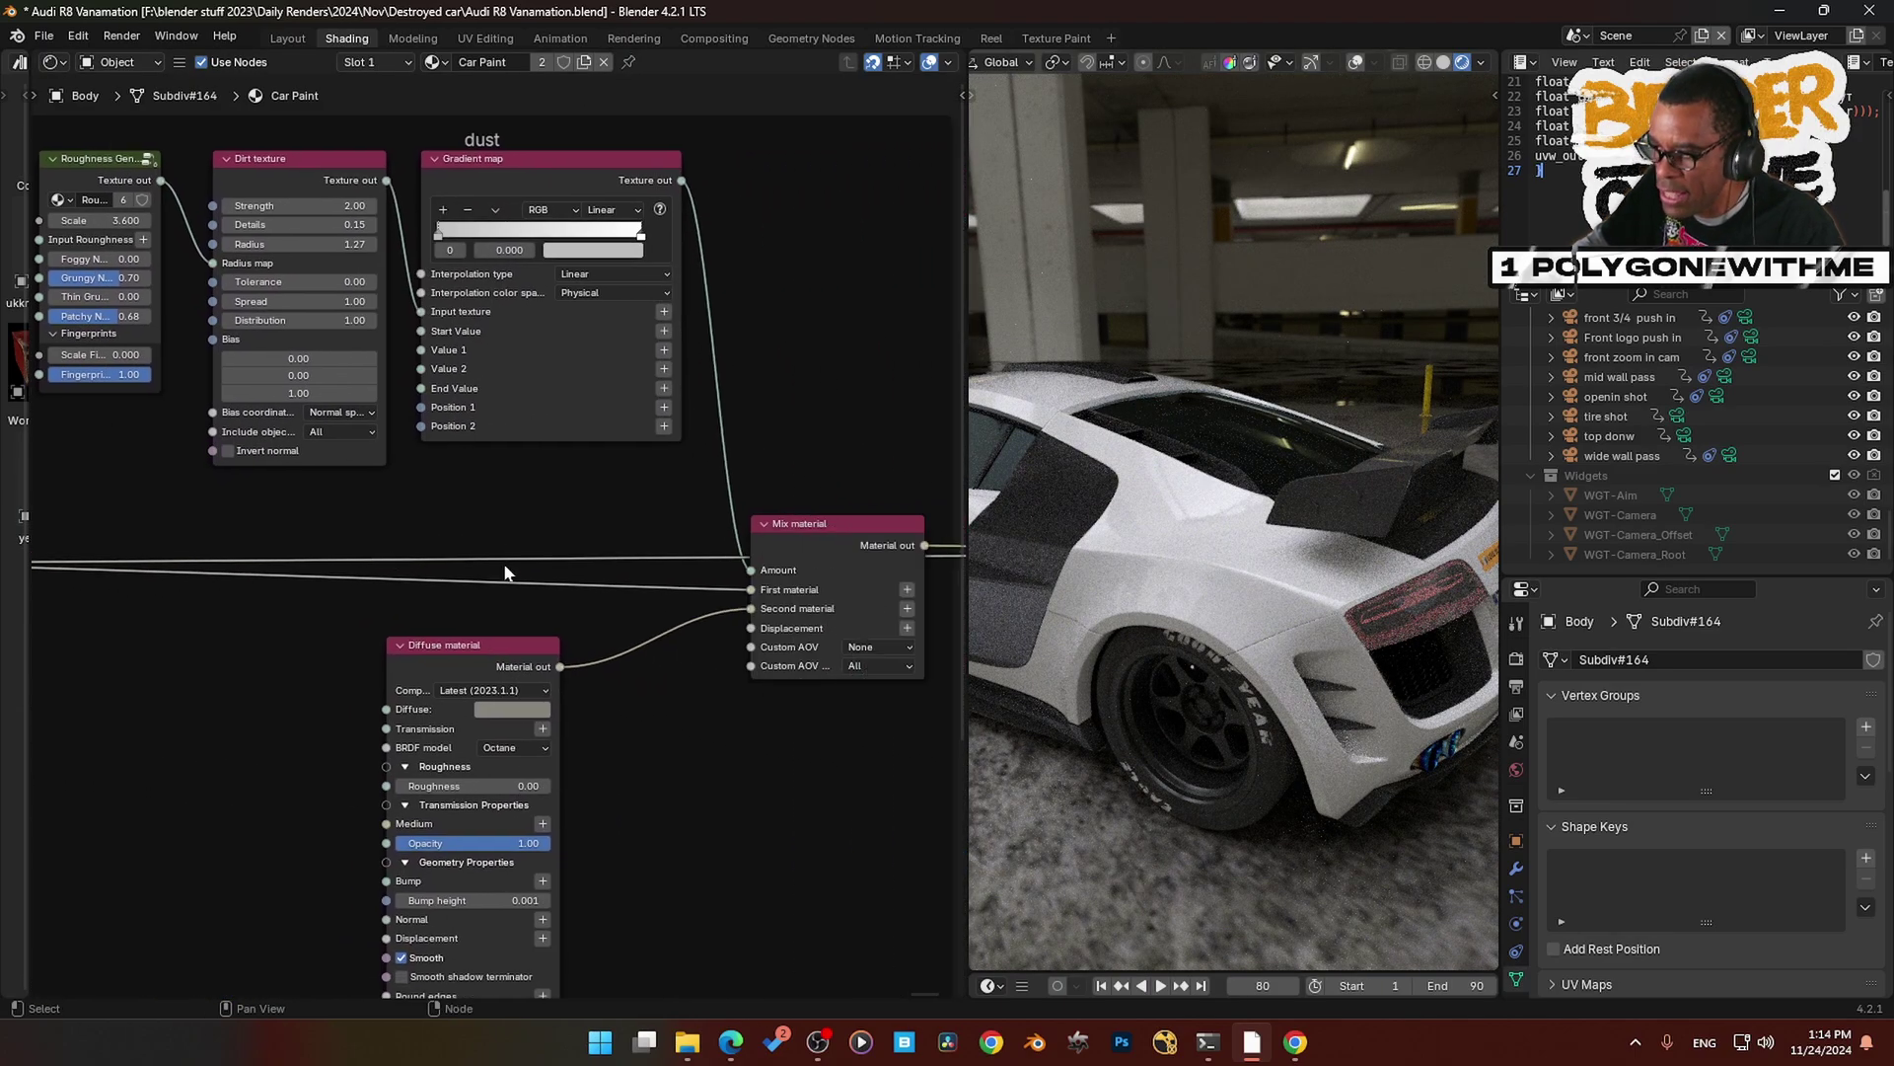
left_click(509, 672, "ctrl+shift")
mouse_move(1341, 678)
middle_mouse_down()
mouse_move(1264, 643)
mouse_move(1350, 683)
middle_mouse_up()
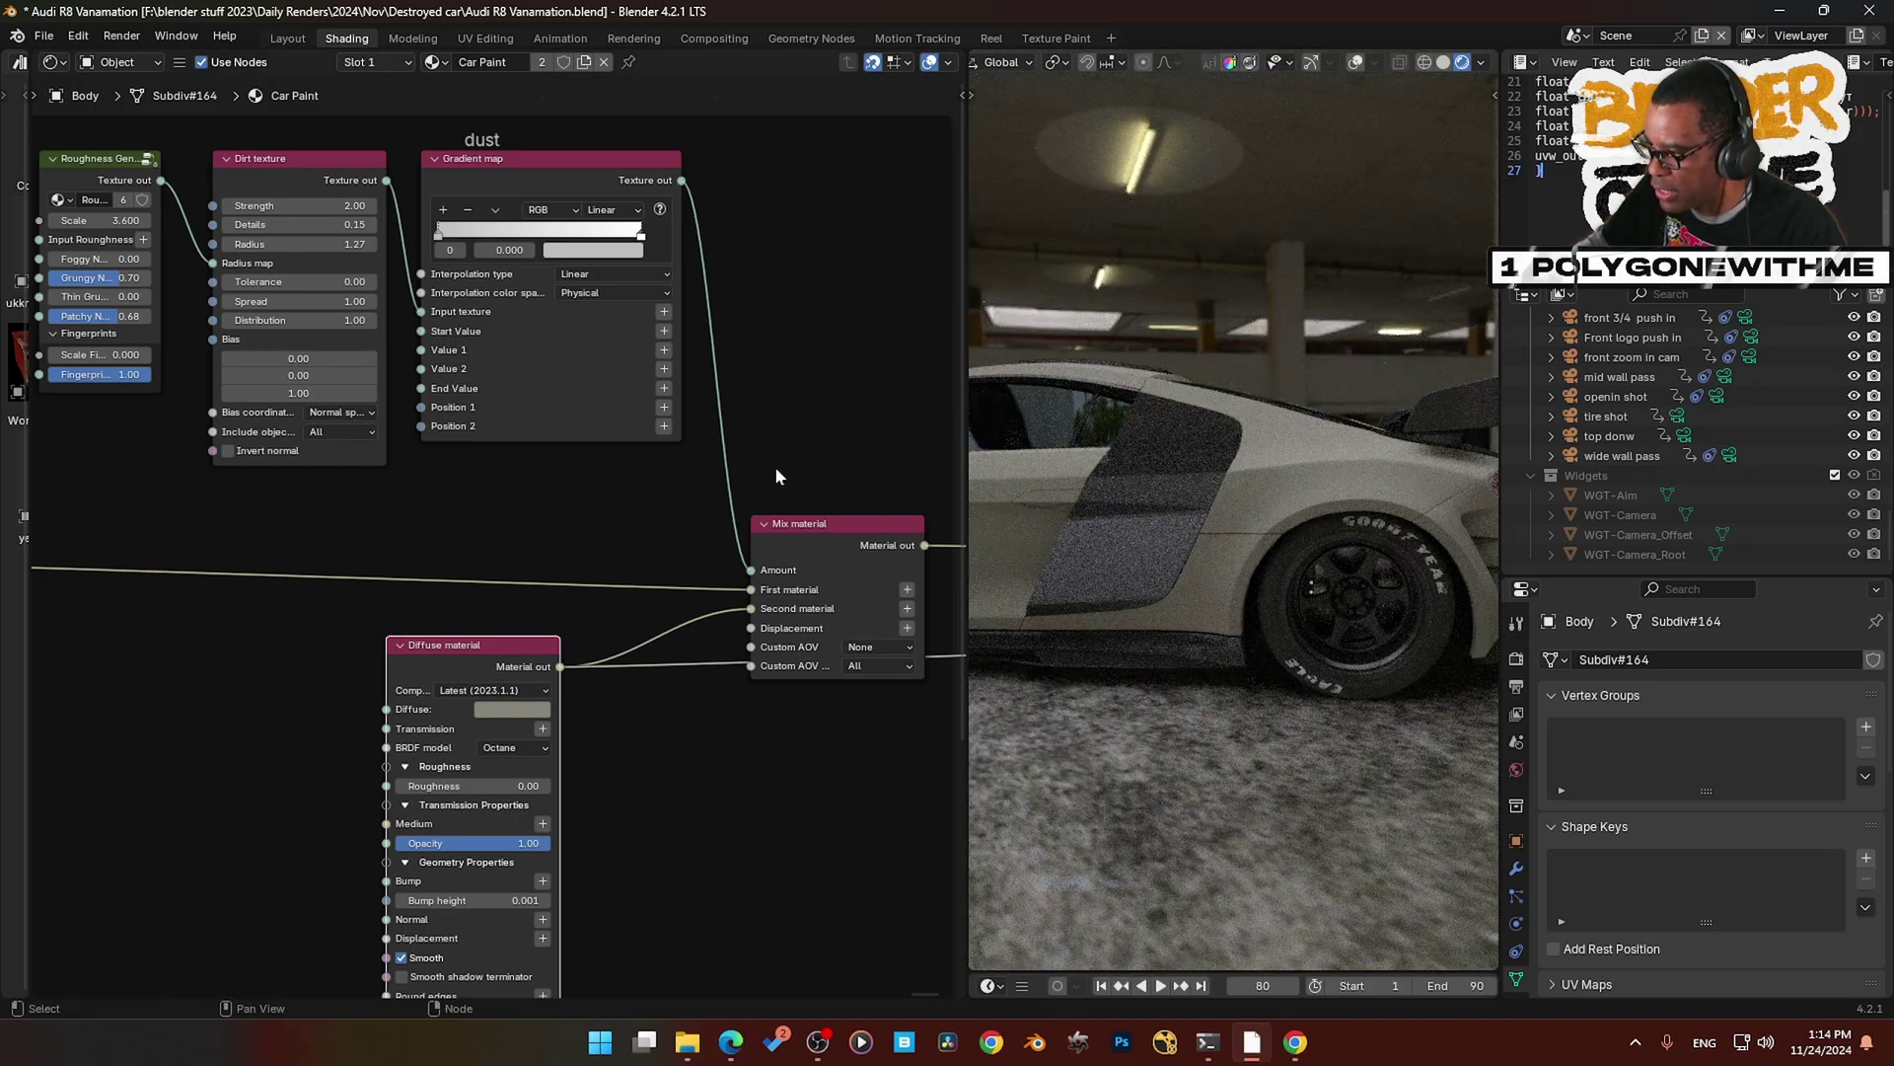
middle_click_drag(548, 417, 587, 484)
- Preview the dust group's Roughness Generator, Dirt texture and Mix material in turn, checking the result on the car door
left_click(140, 235, "ctrl+shift")
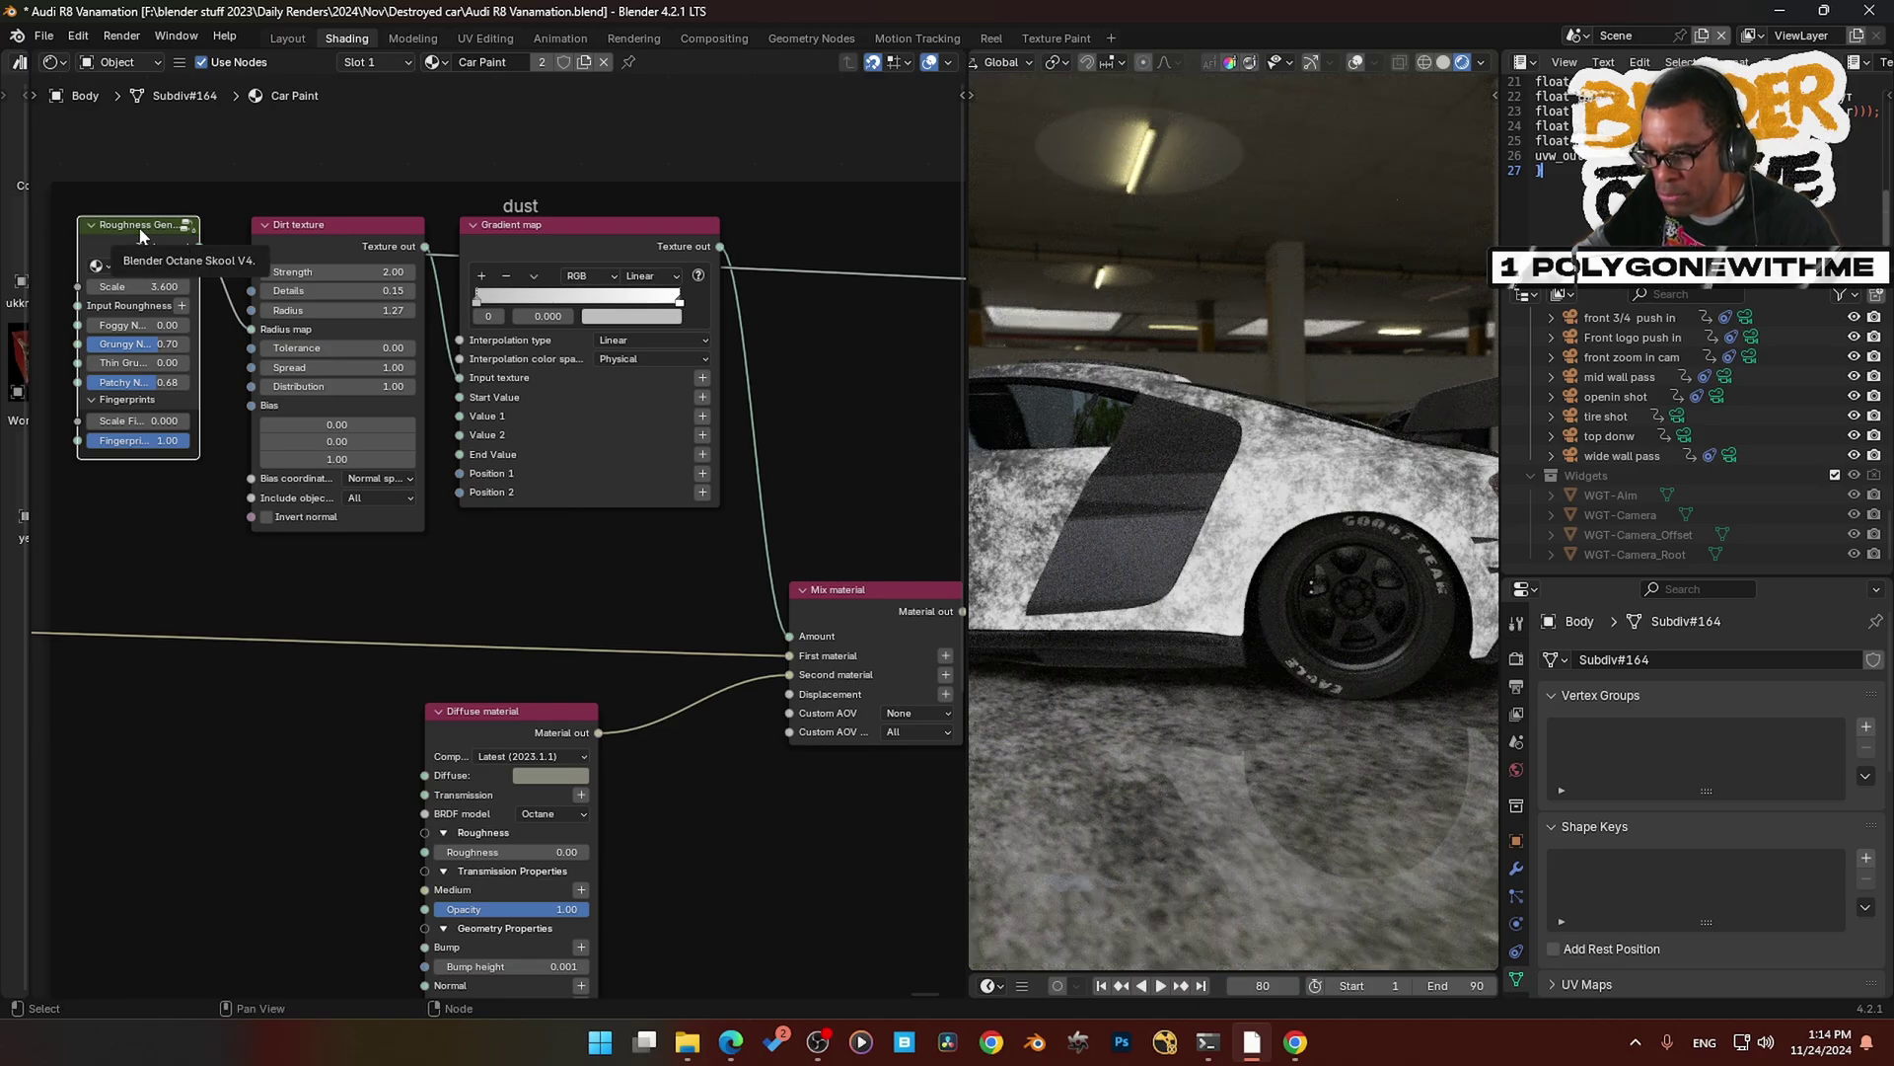
left_click(357, 235, "ctrl+shift")
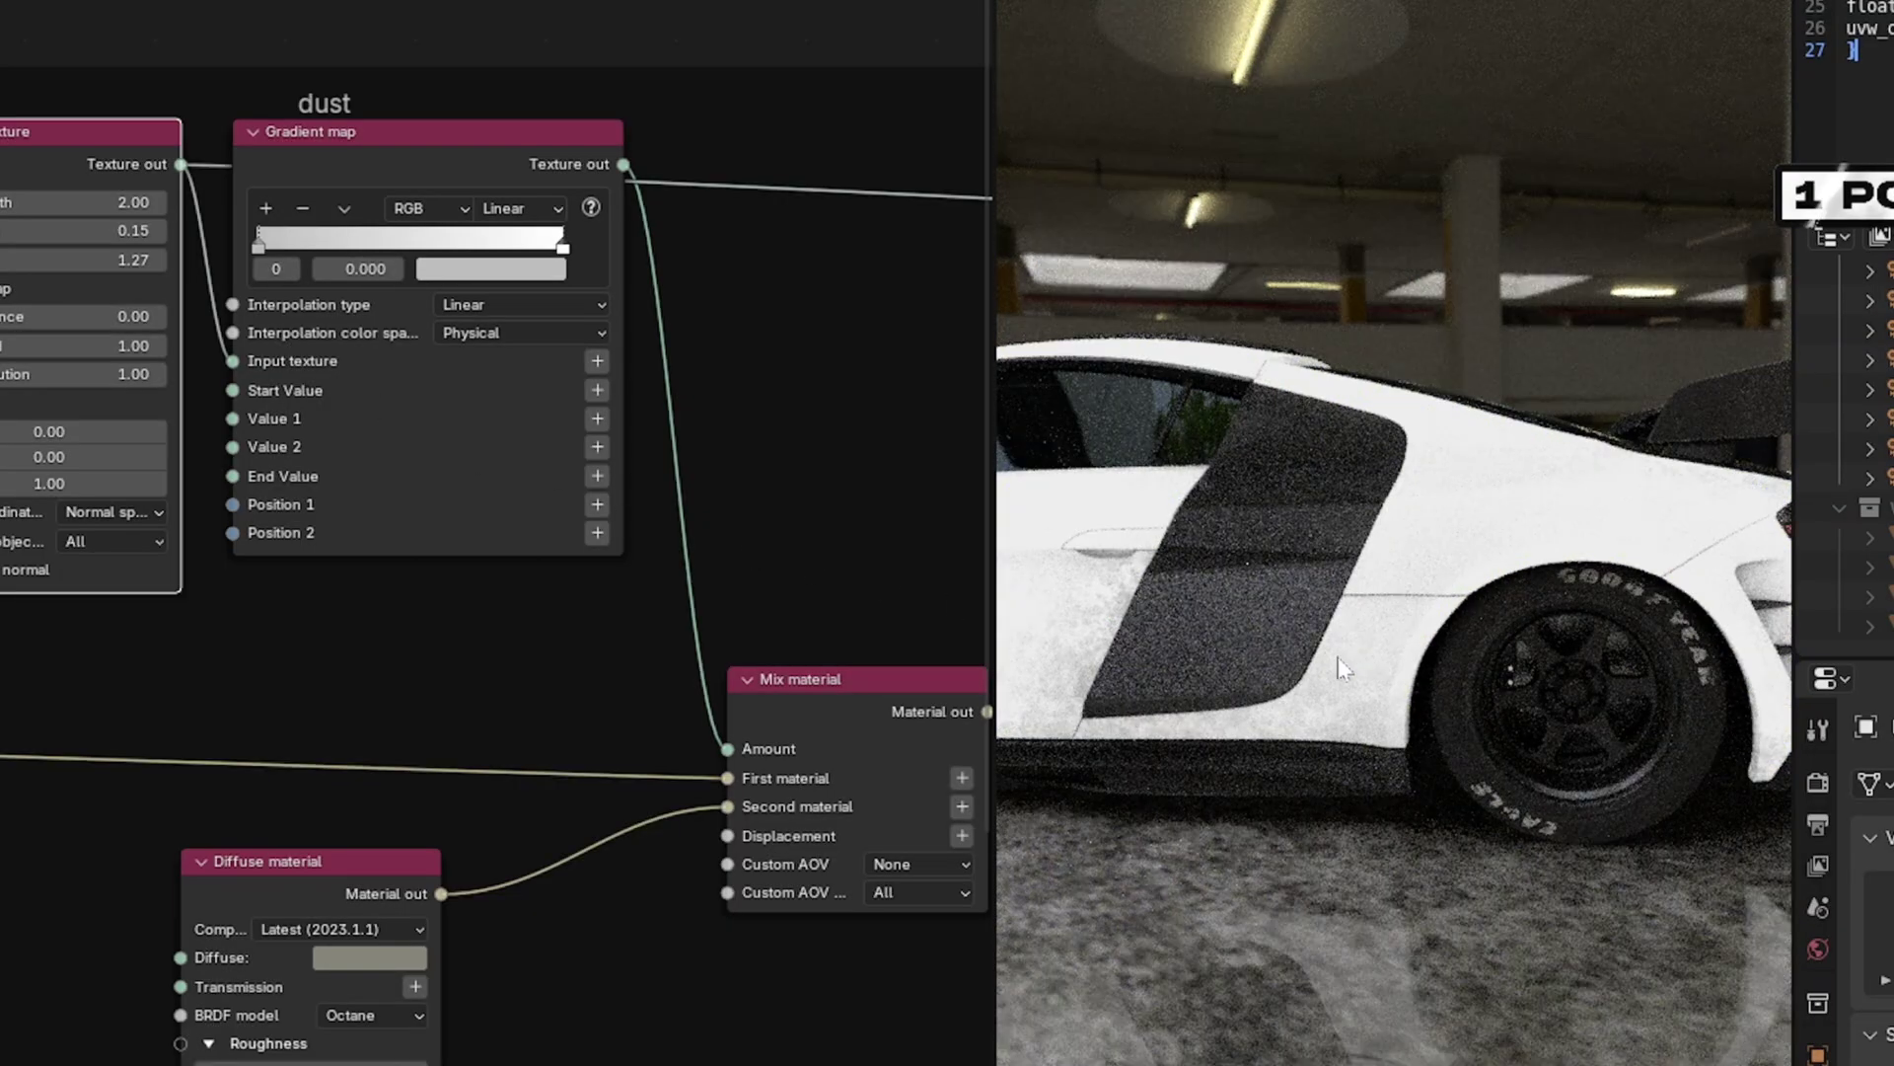
middle_click_drag(1243, 670, 1544, 582, "shift")
scroll(1523, 590, "up", 4)
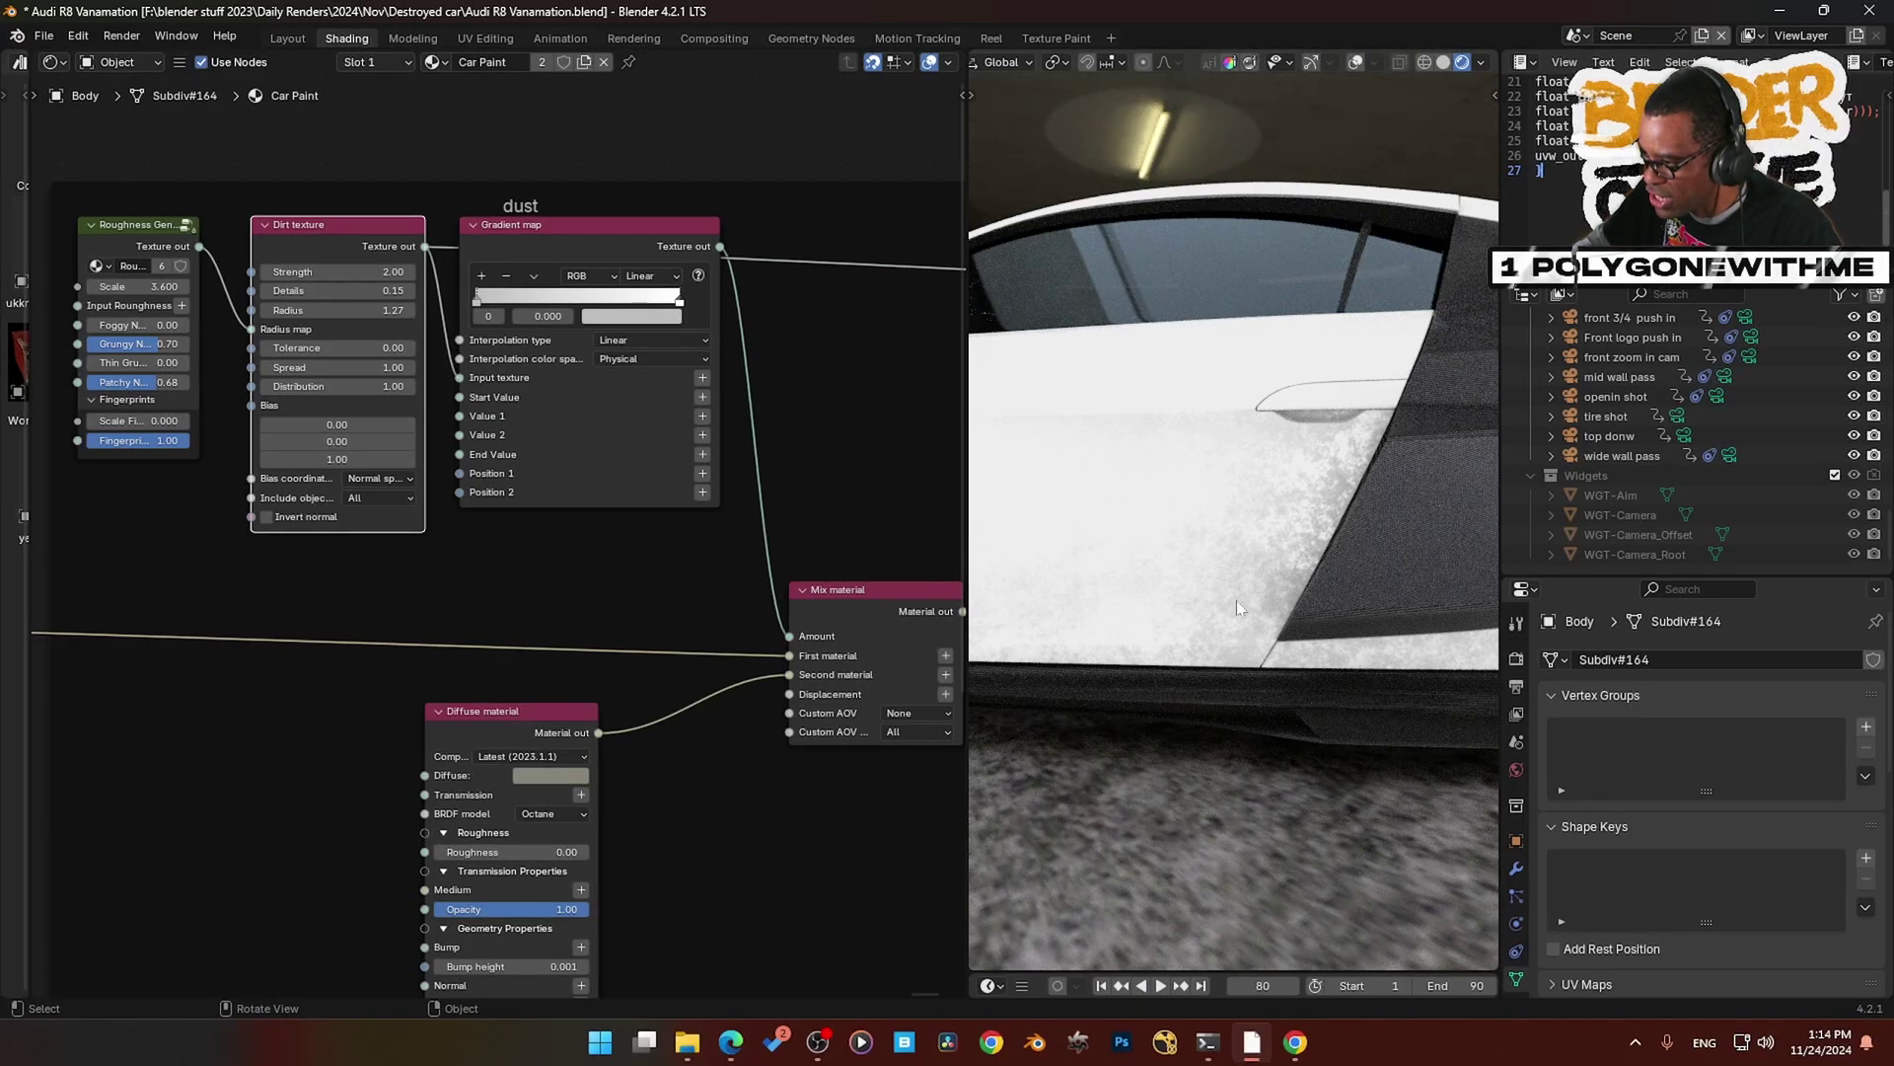
left_click(845, 597)
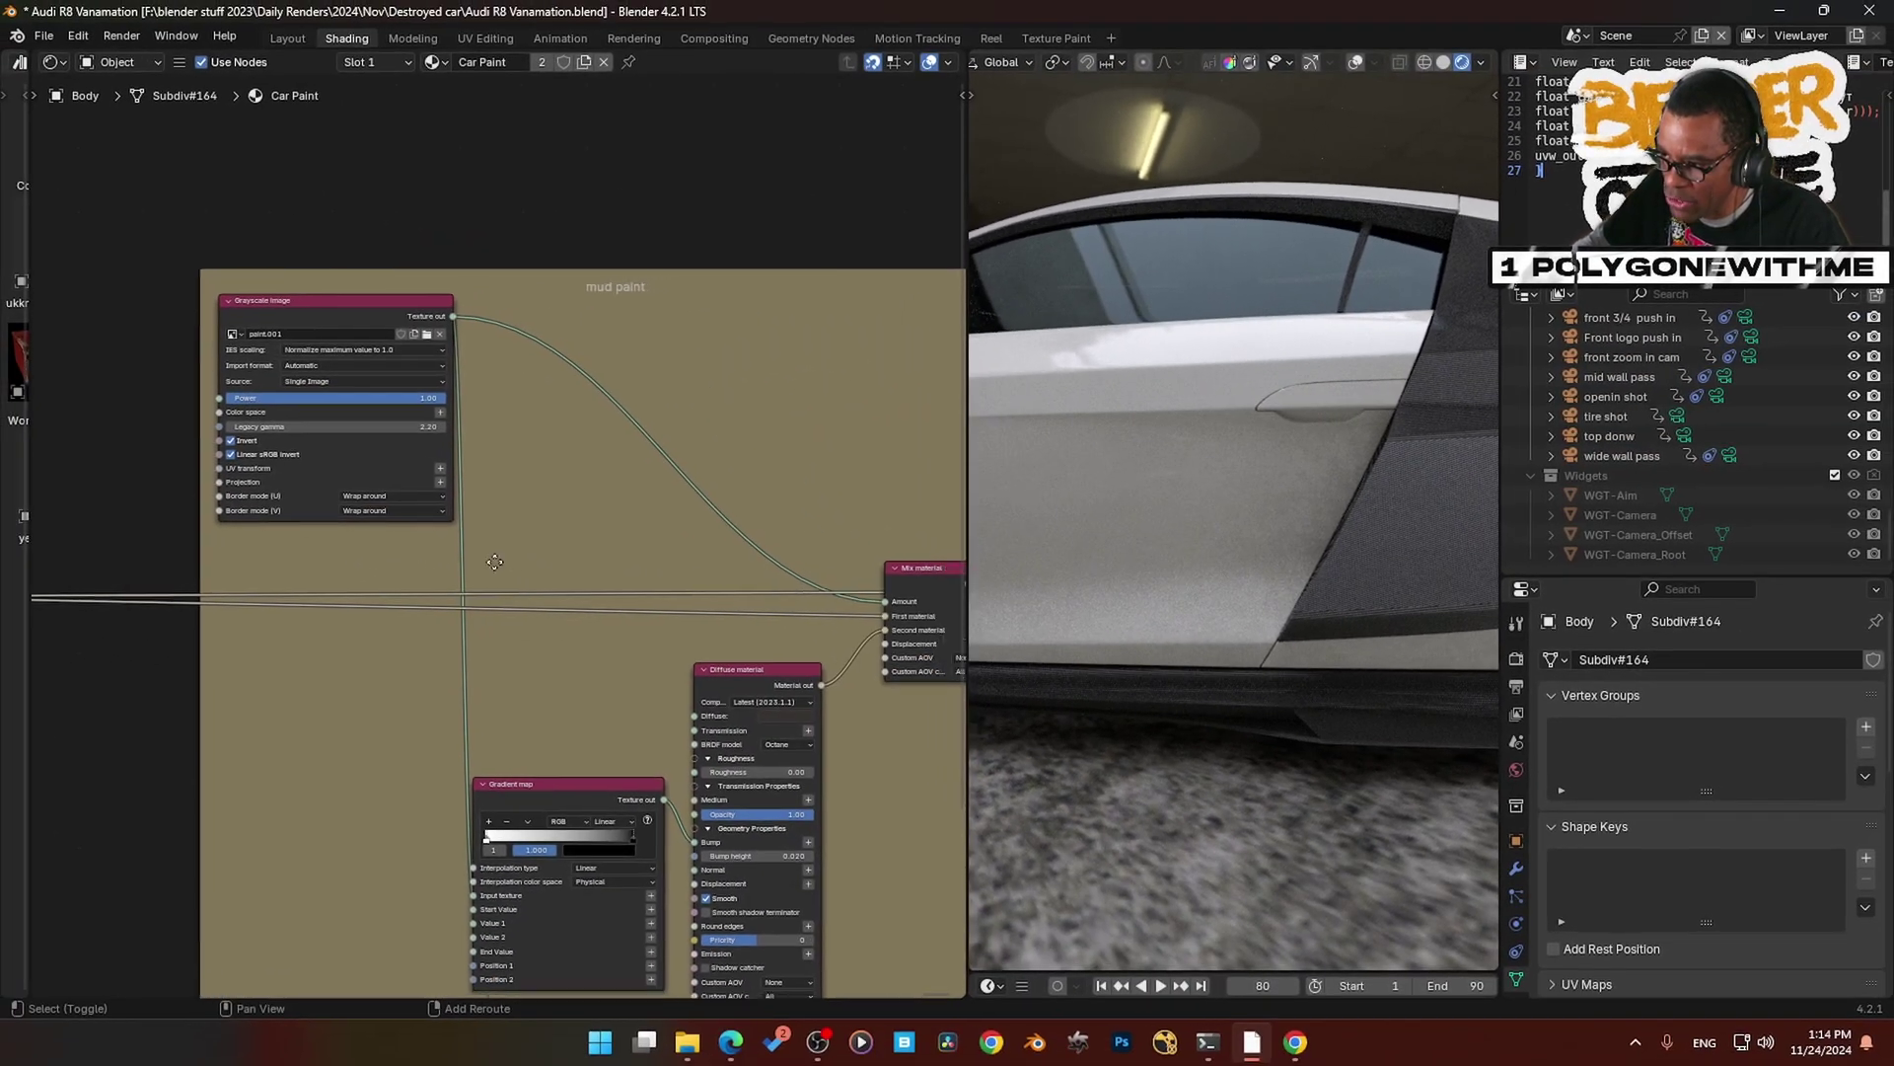
- Preview the mud paint group's Grayscale image mask around the rear wheel arch, and switch the preview to the group's Mix material
middle_click_drag(418, 662, 231, 525)
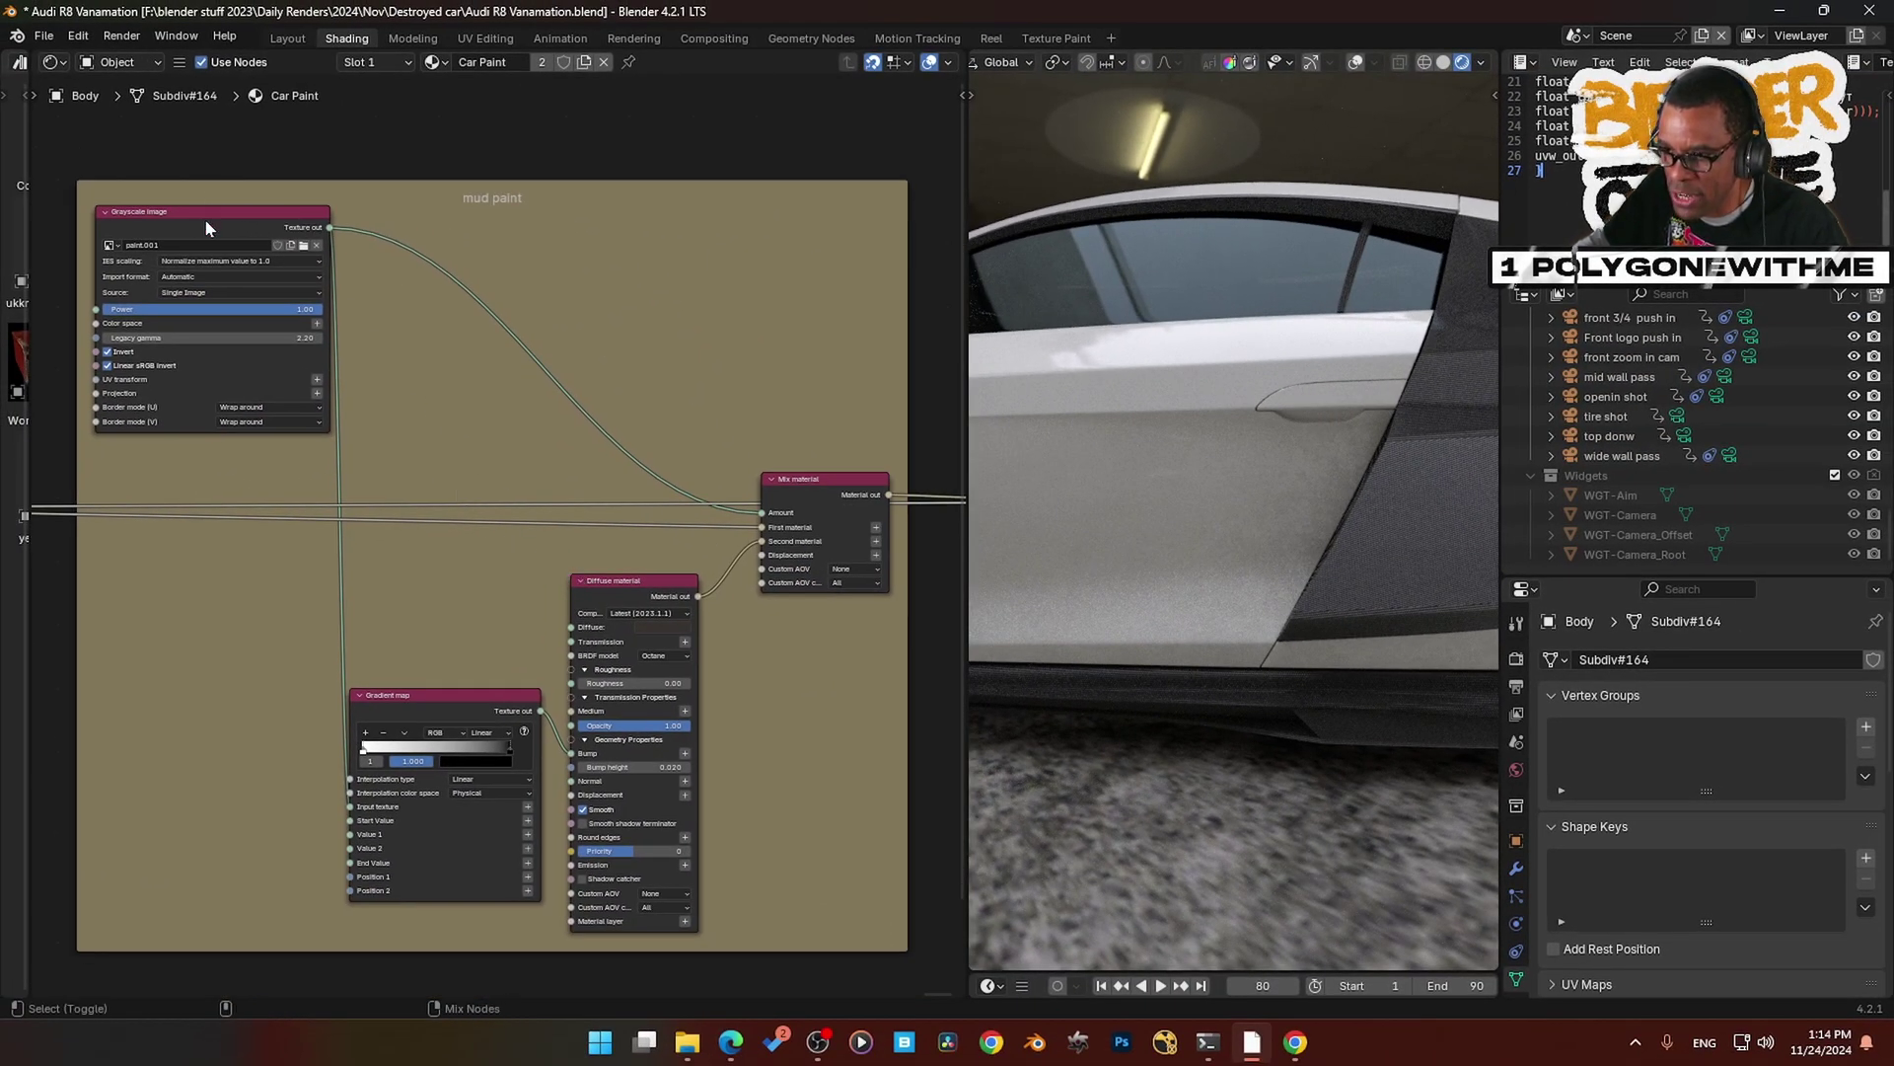
left_click(205, 221, "ctrl+shift")
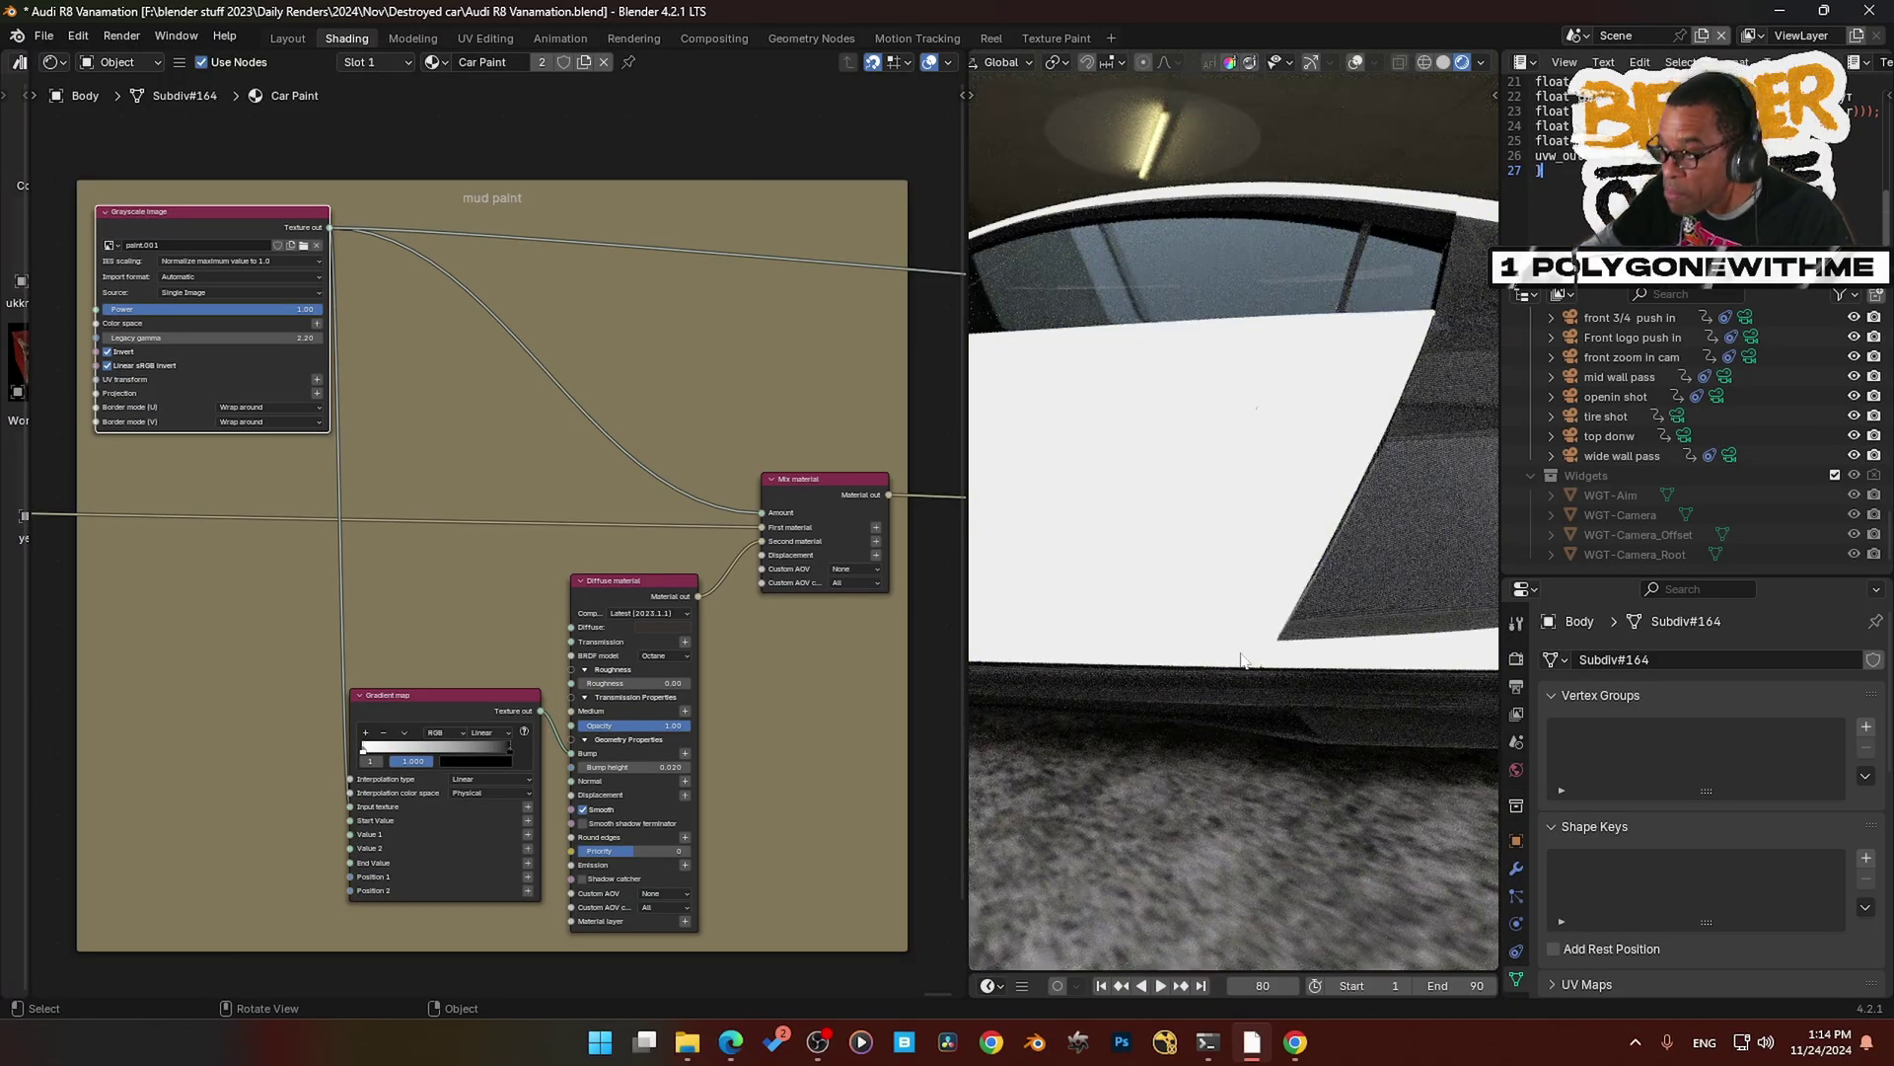
middle_click_drag(1346, 616, 1134, 390, "shift")
scroll(1236, 400, "up", 4)
scroll(1360, 499, "down", 7)
scroll(1280, 476, "up", 7)
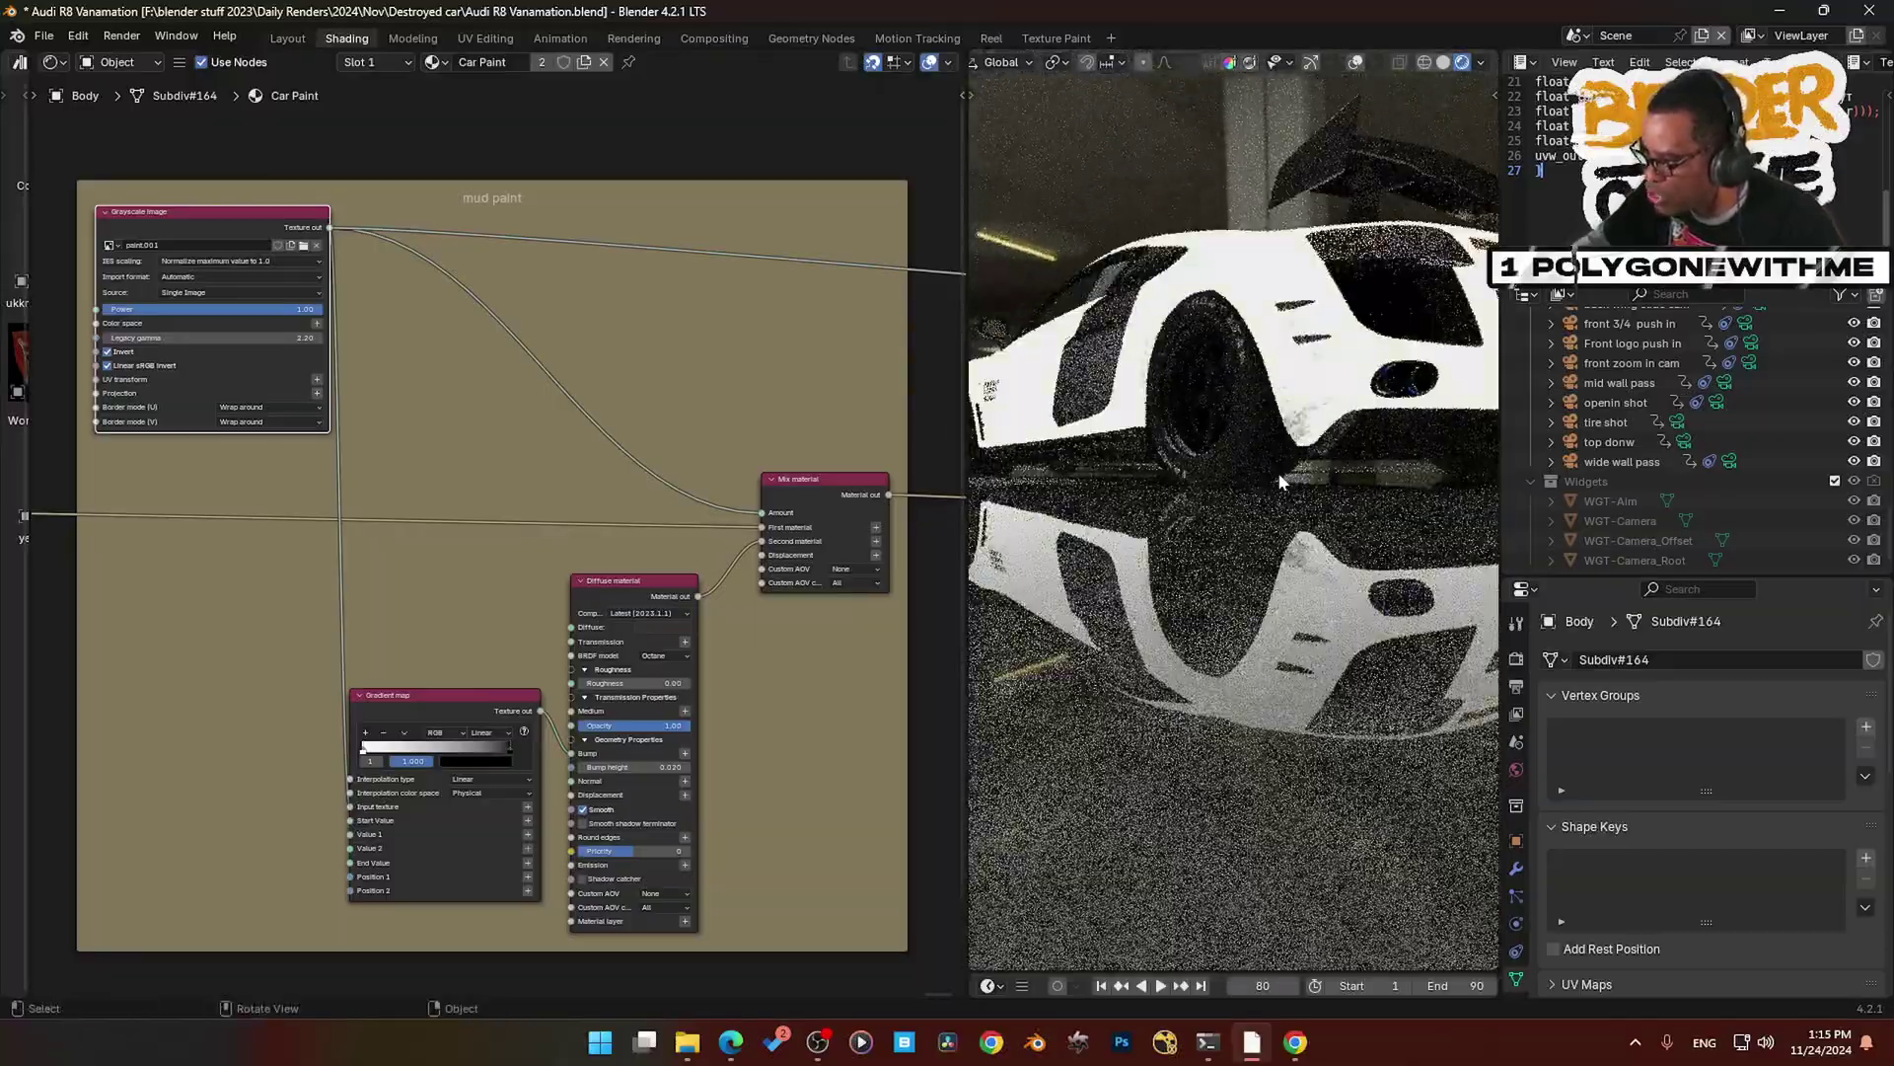
middle_click_drag(1320, 462, 1294, 499)
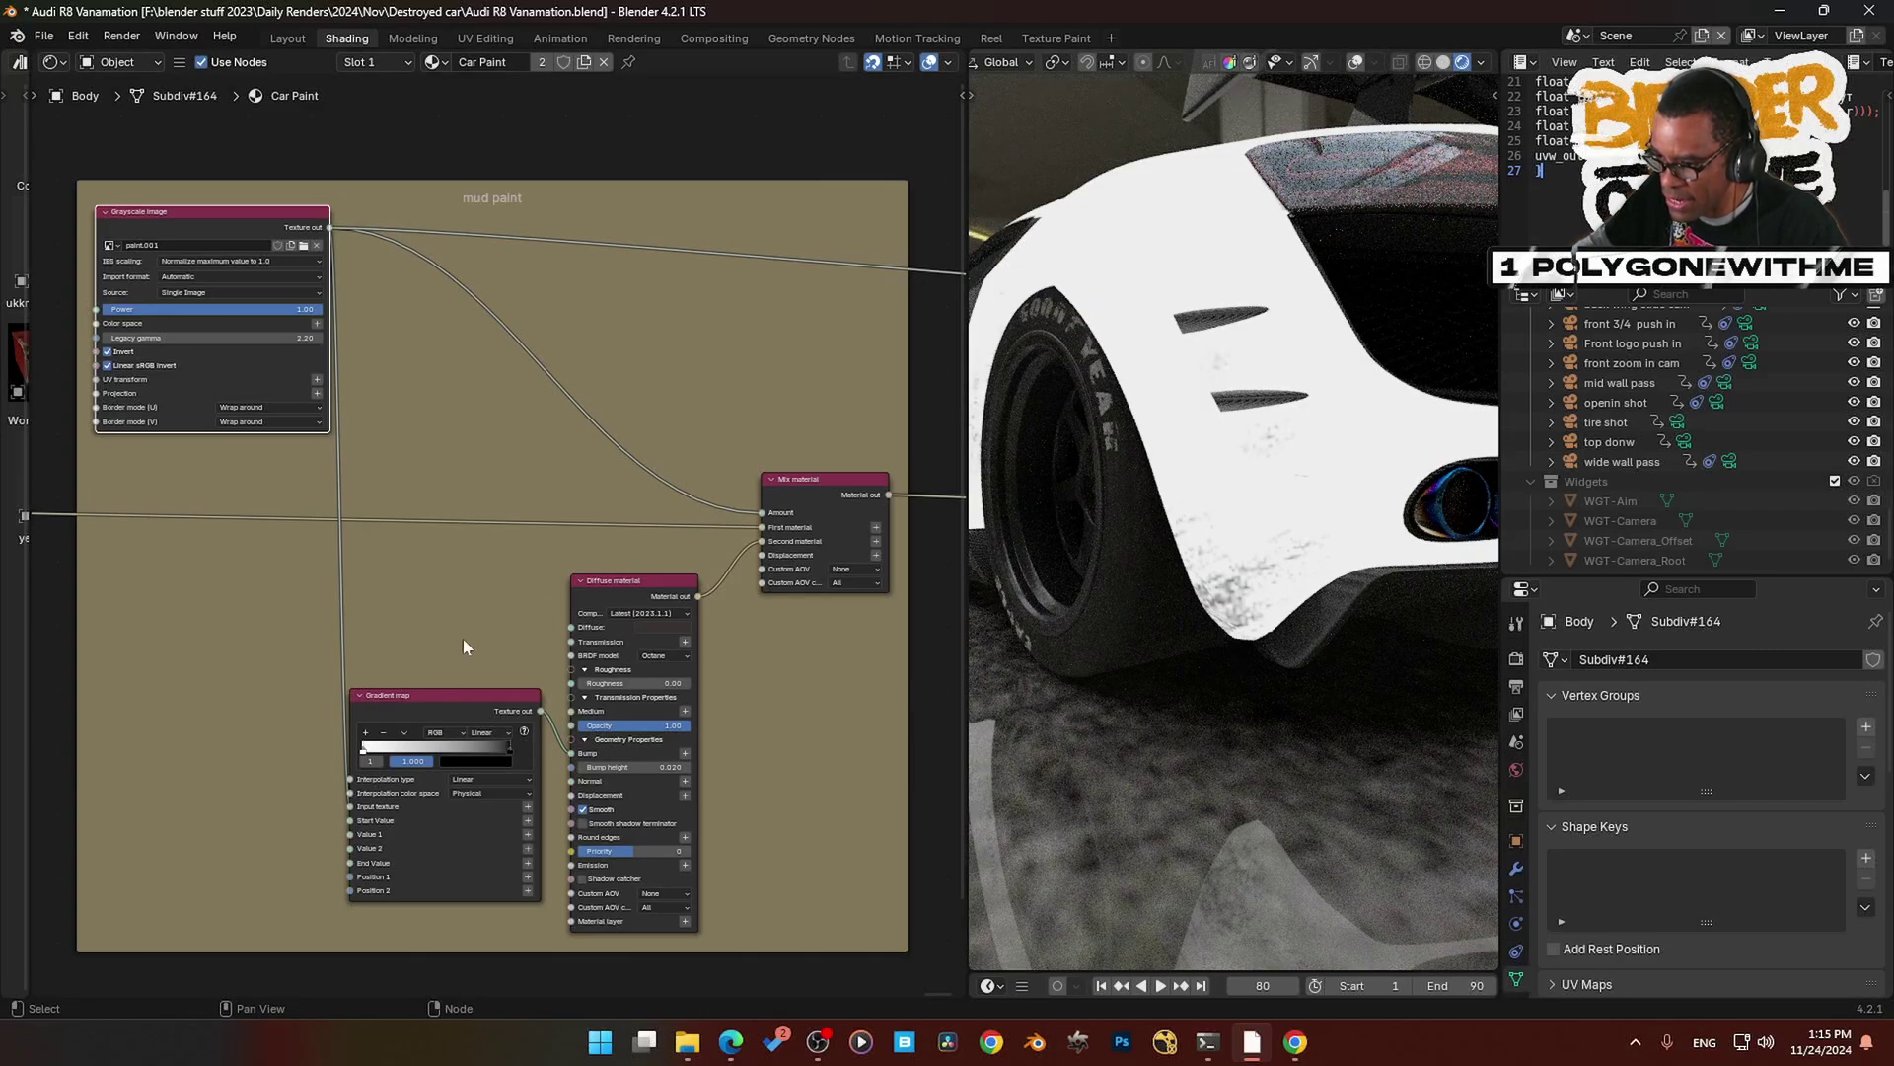
left_click(888, 486, "ctrl+shift")
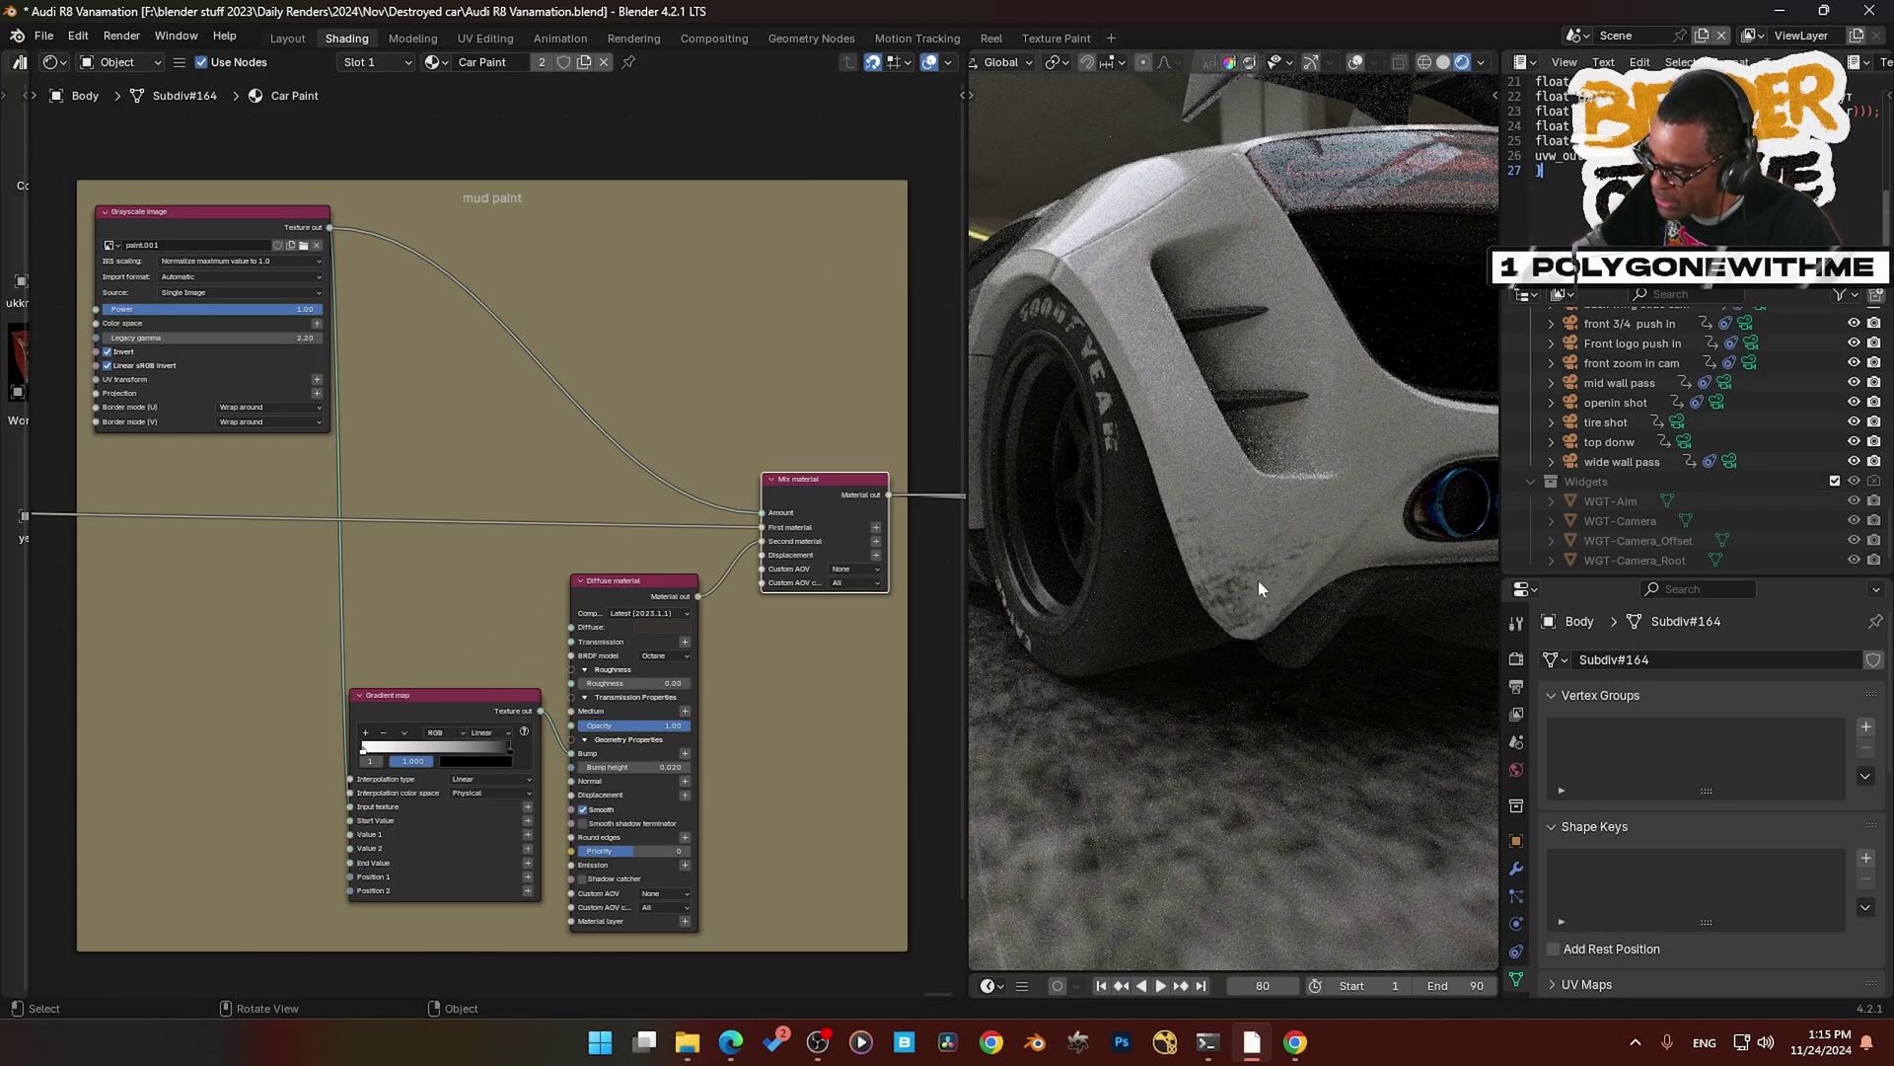
- Preview the dust in cracks group's Roughness Generator, Curvature texture, Invert texture and Mix material in turn on the rear fender
mouse_move(791, 426)
middle_mouse_down()
mouse_move(565, 434)
mouse_move(391, 363)
middle_mouse_up()
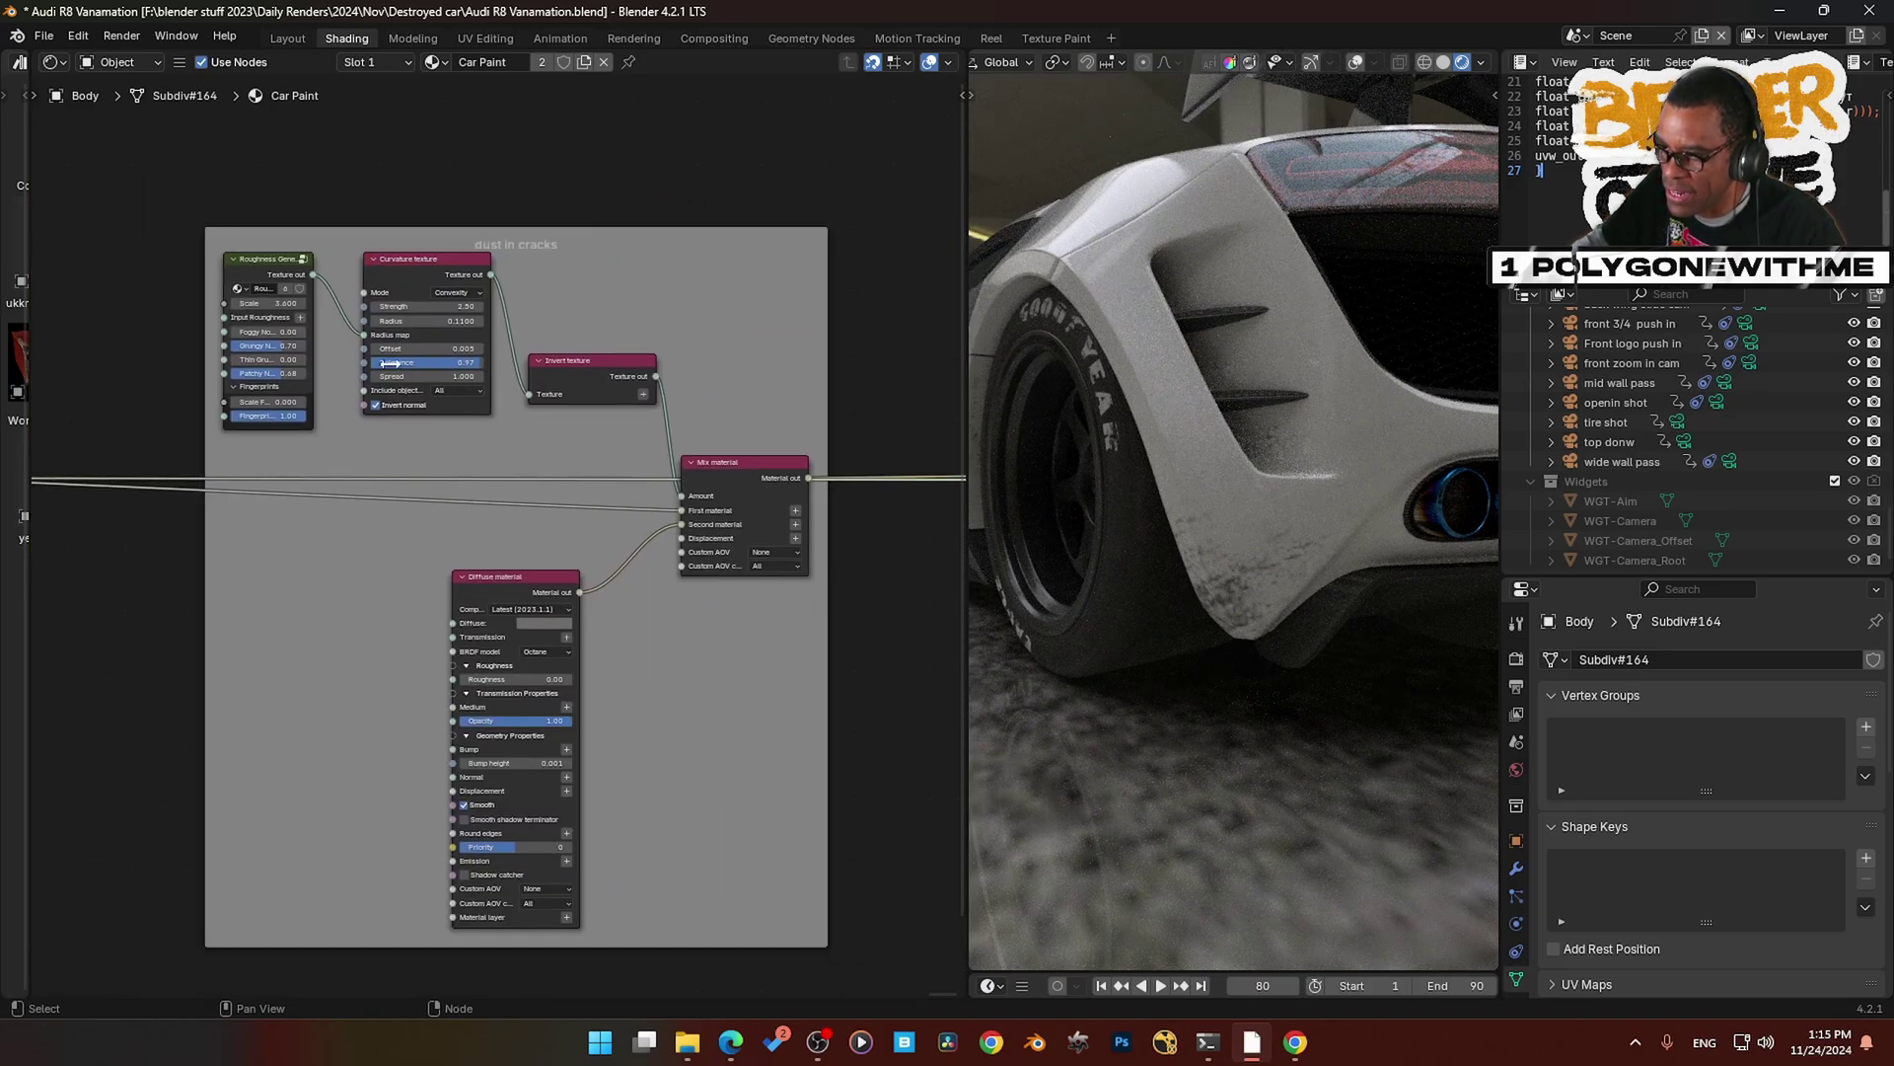
left_click(288, 278, "ctrl+shift")
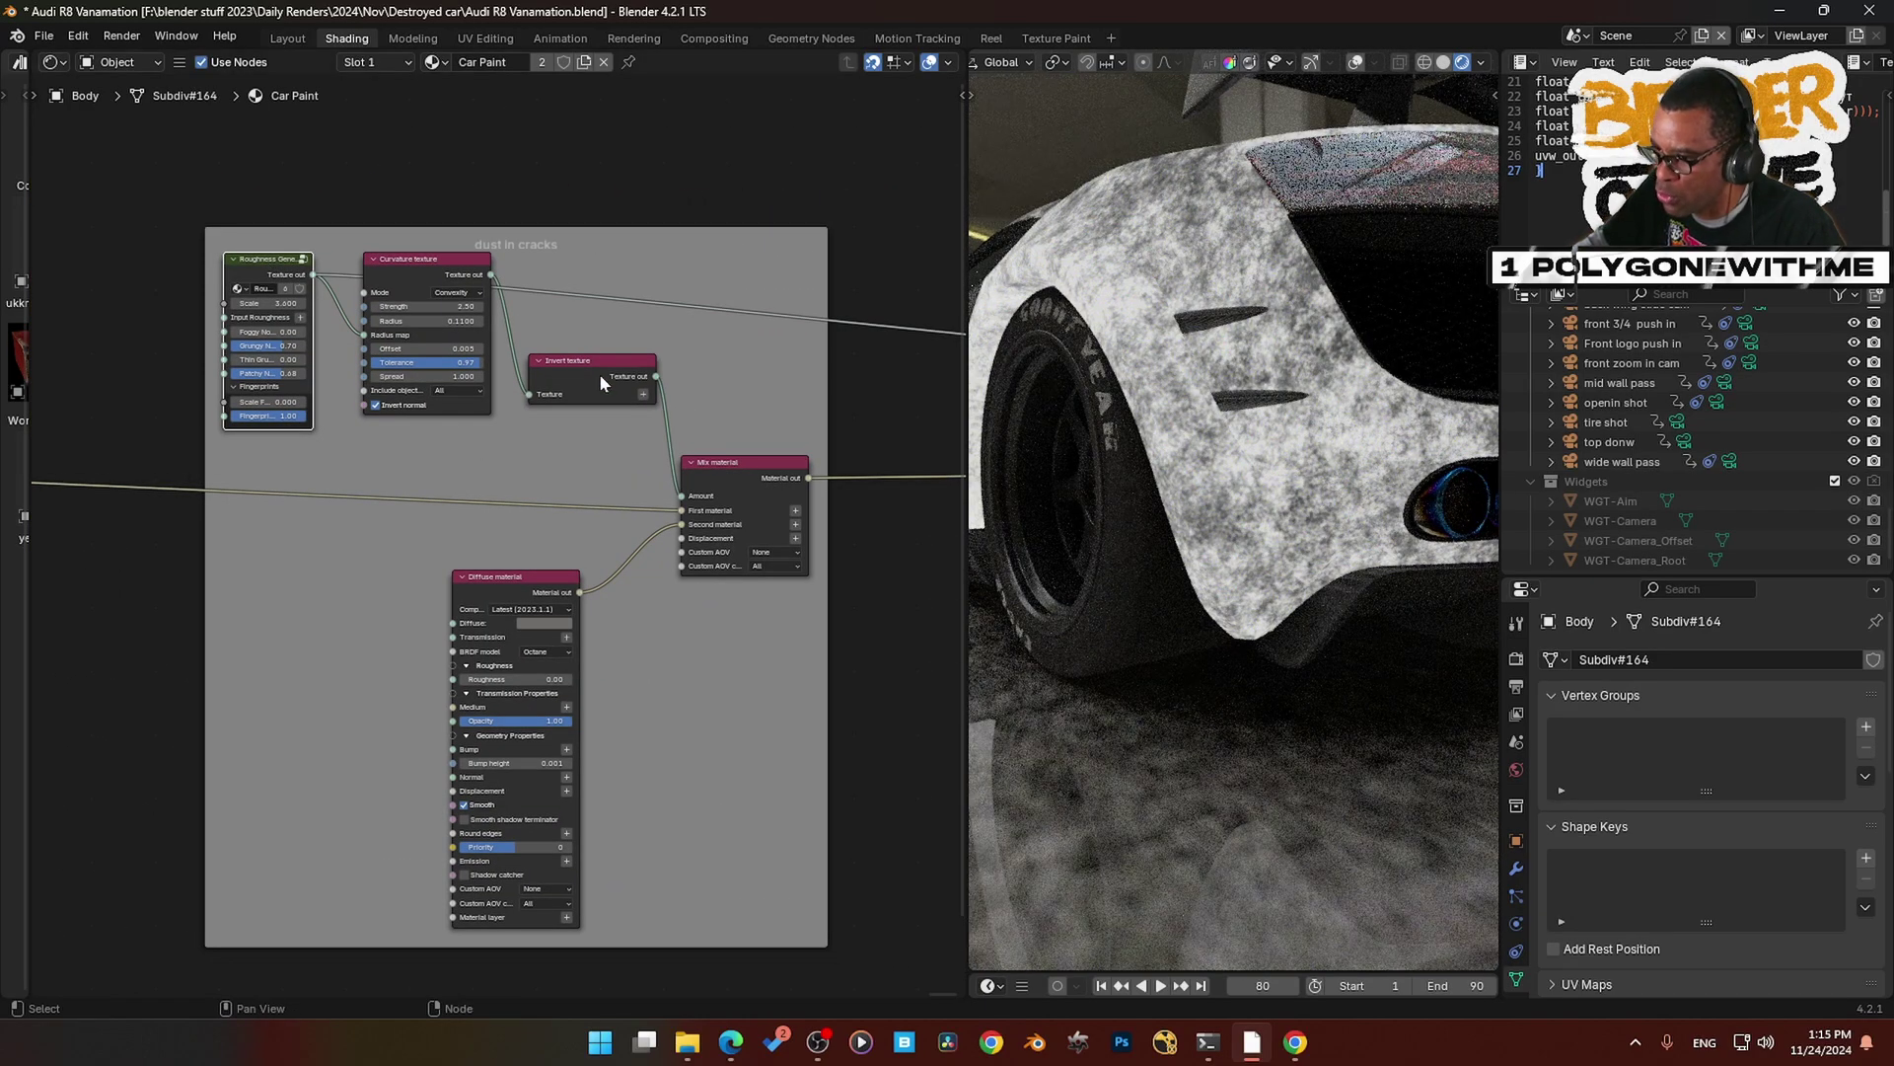
left_click(424, 259, "ctrl+shift")
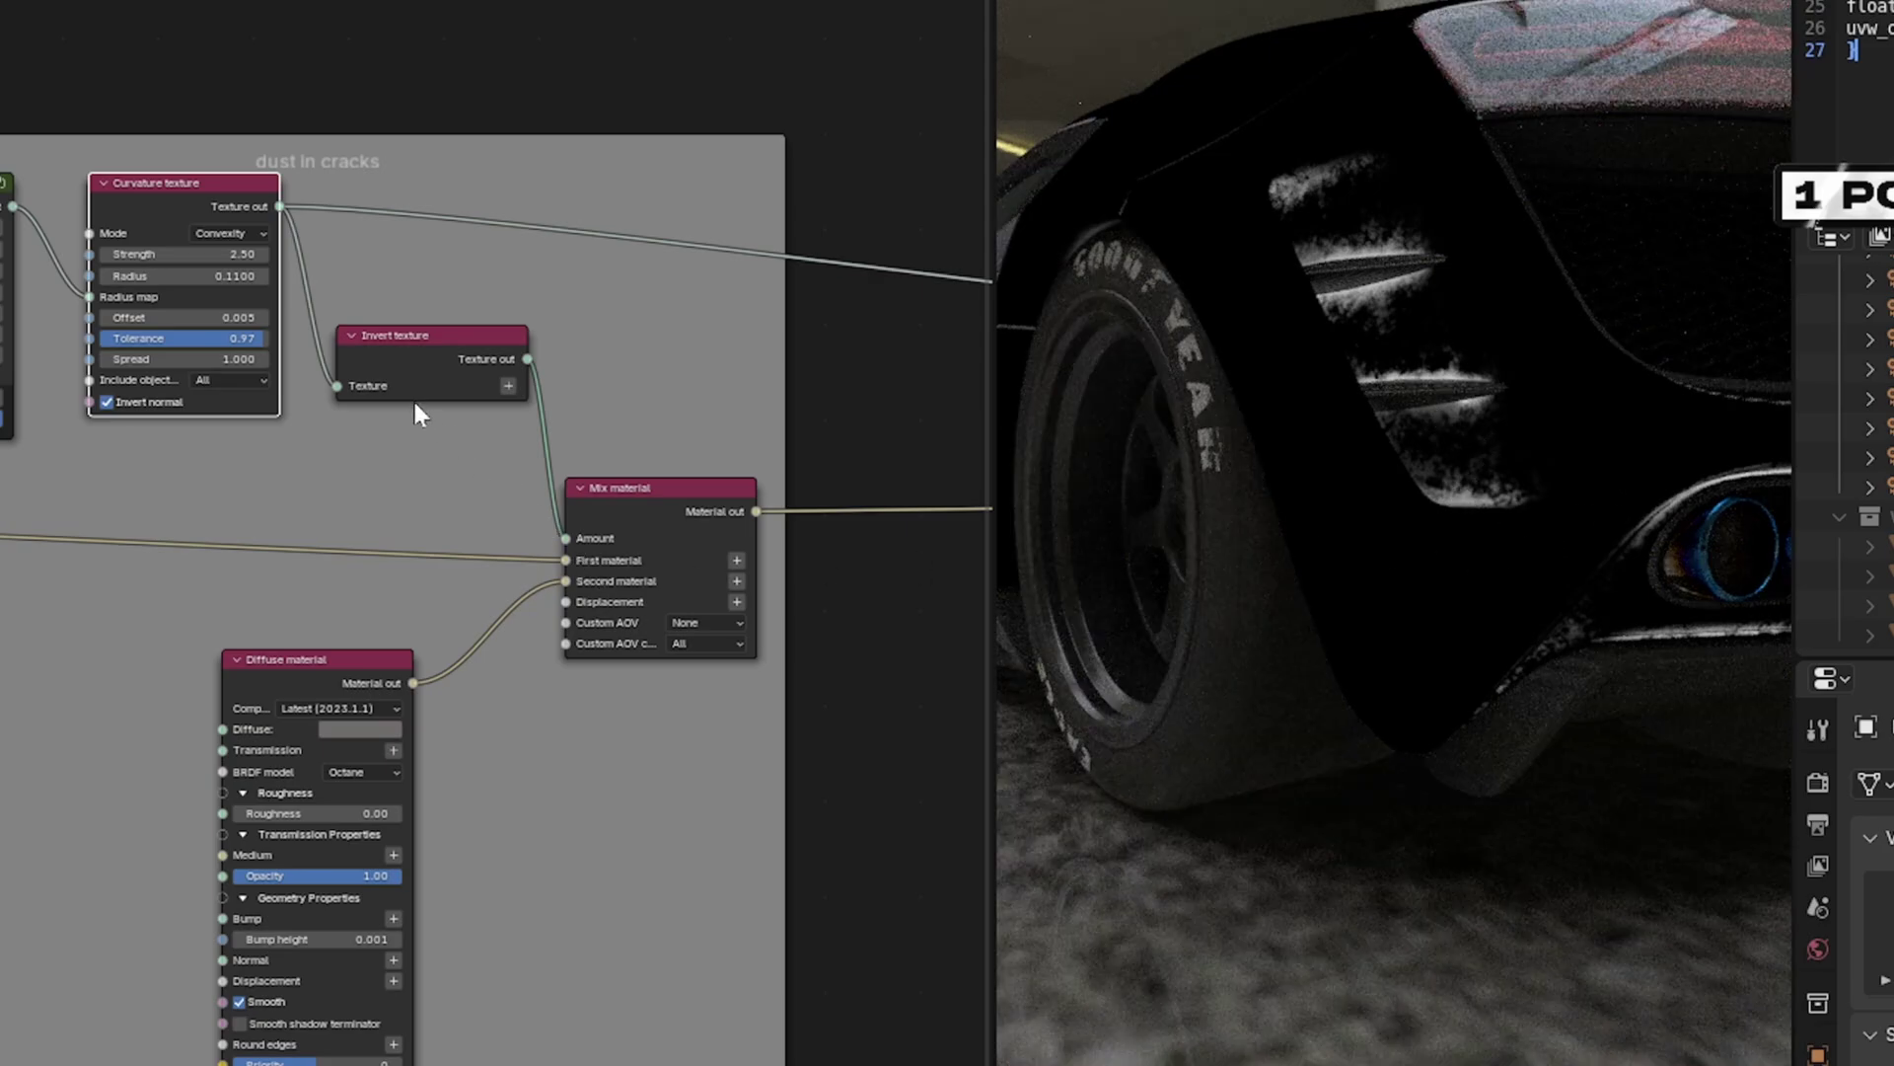
left_click(385, 346)
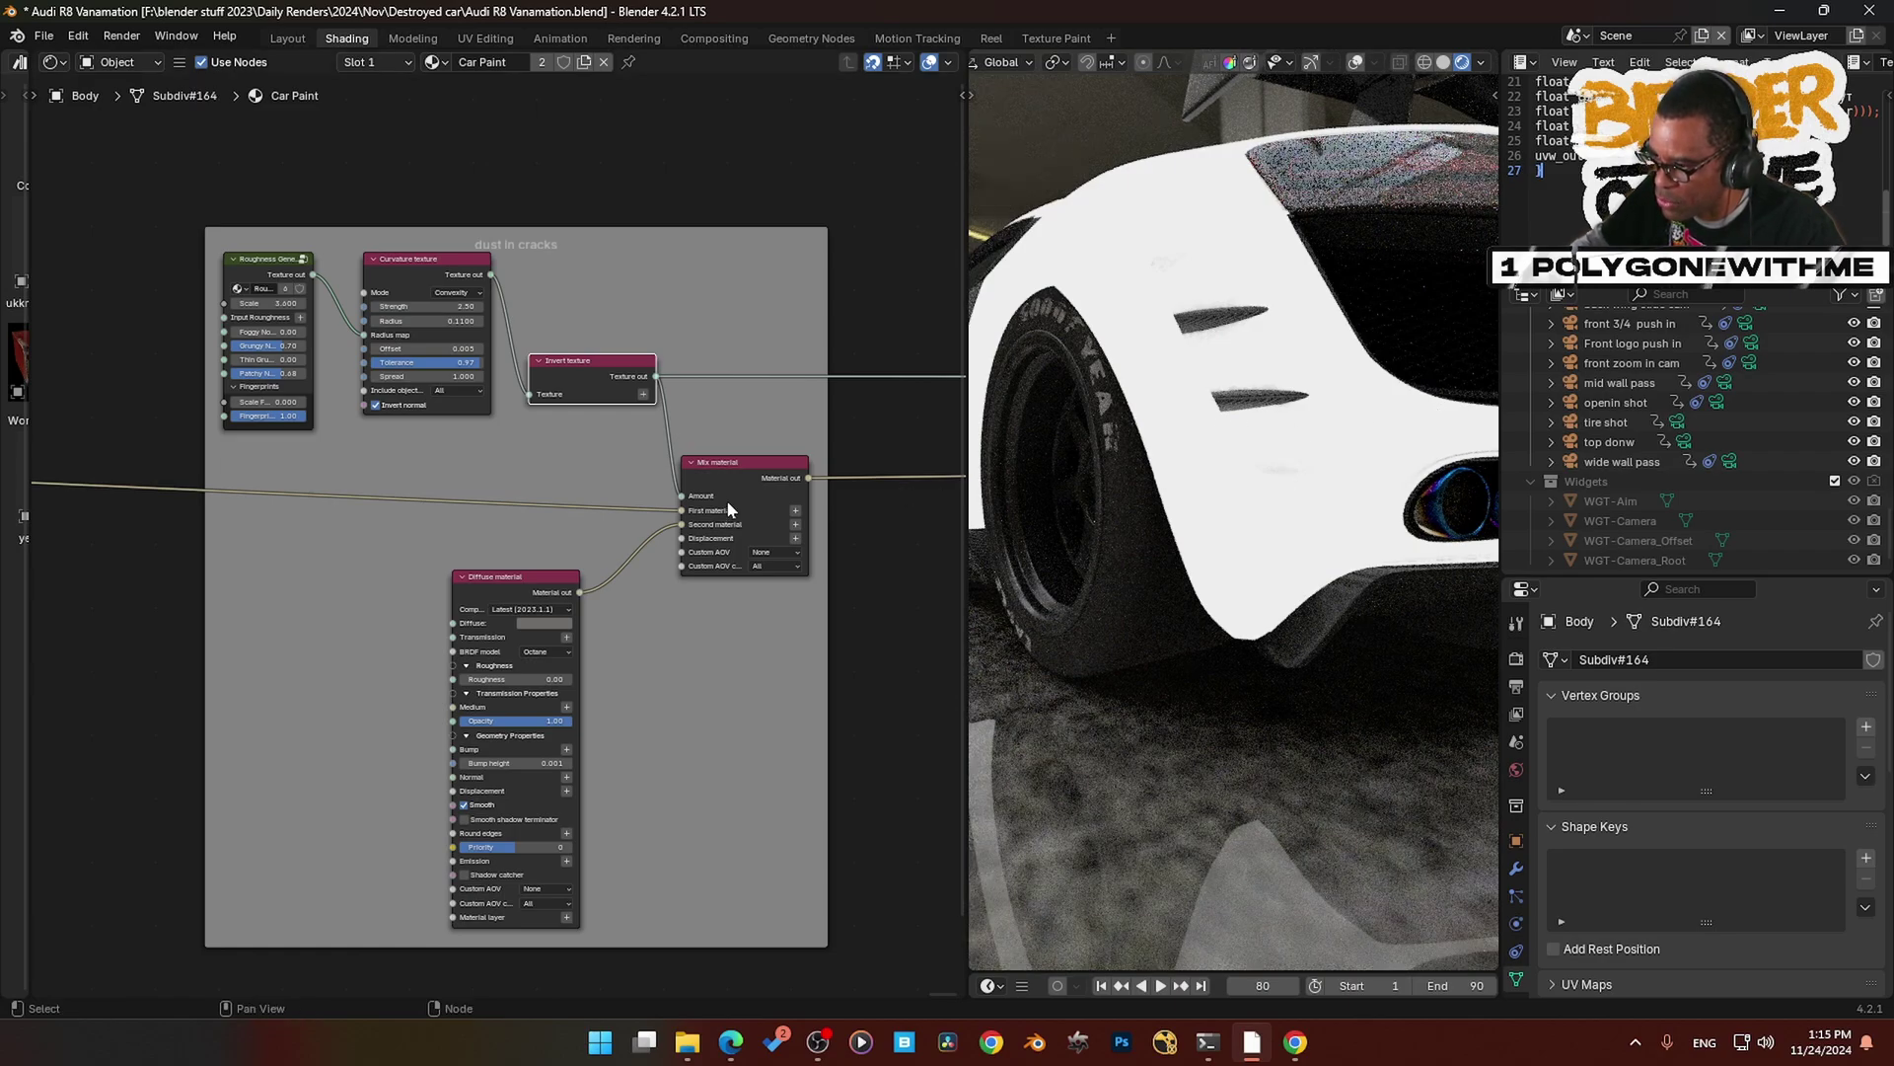
left_click(726, 471, "ctrl+shift")
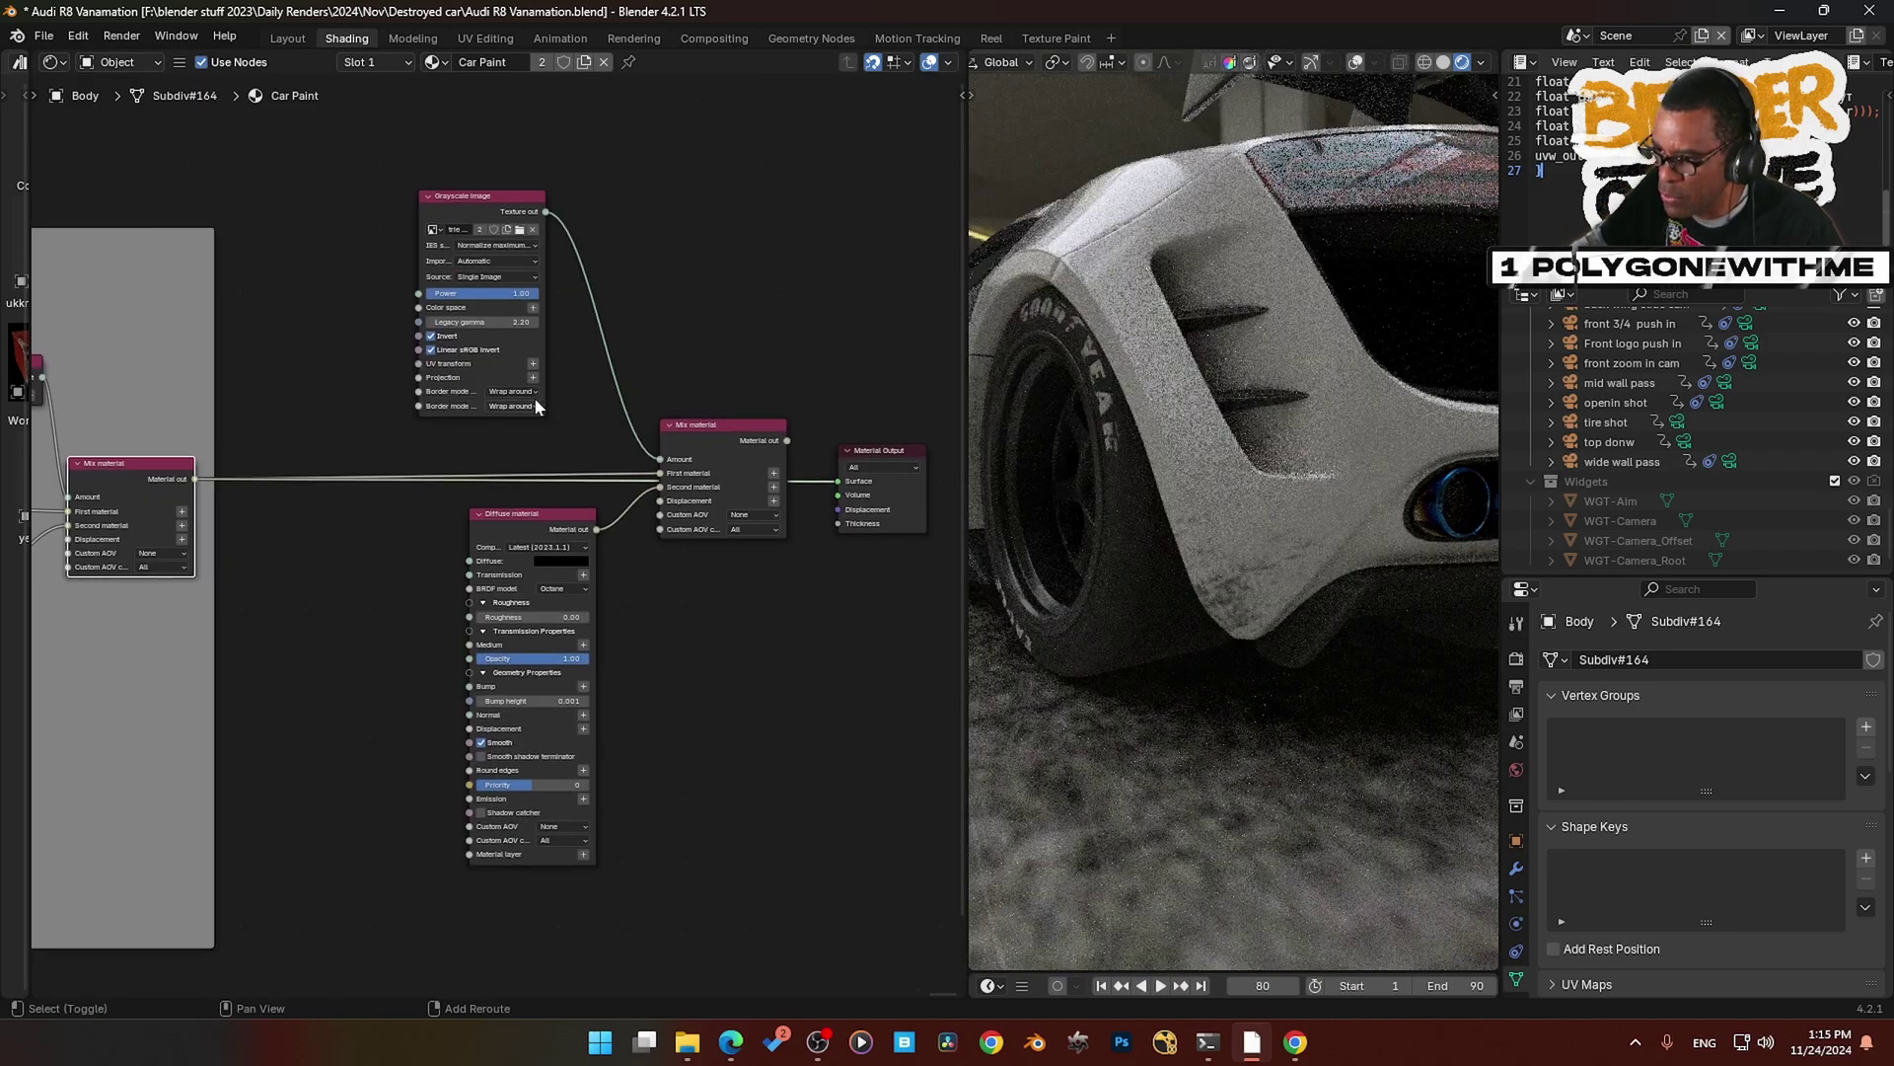
- Preview the last Grayscale image mask on the rear fender, and reconnect the final Mix material to the Material Output
left_click(474, 197, "ctrl+shift")
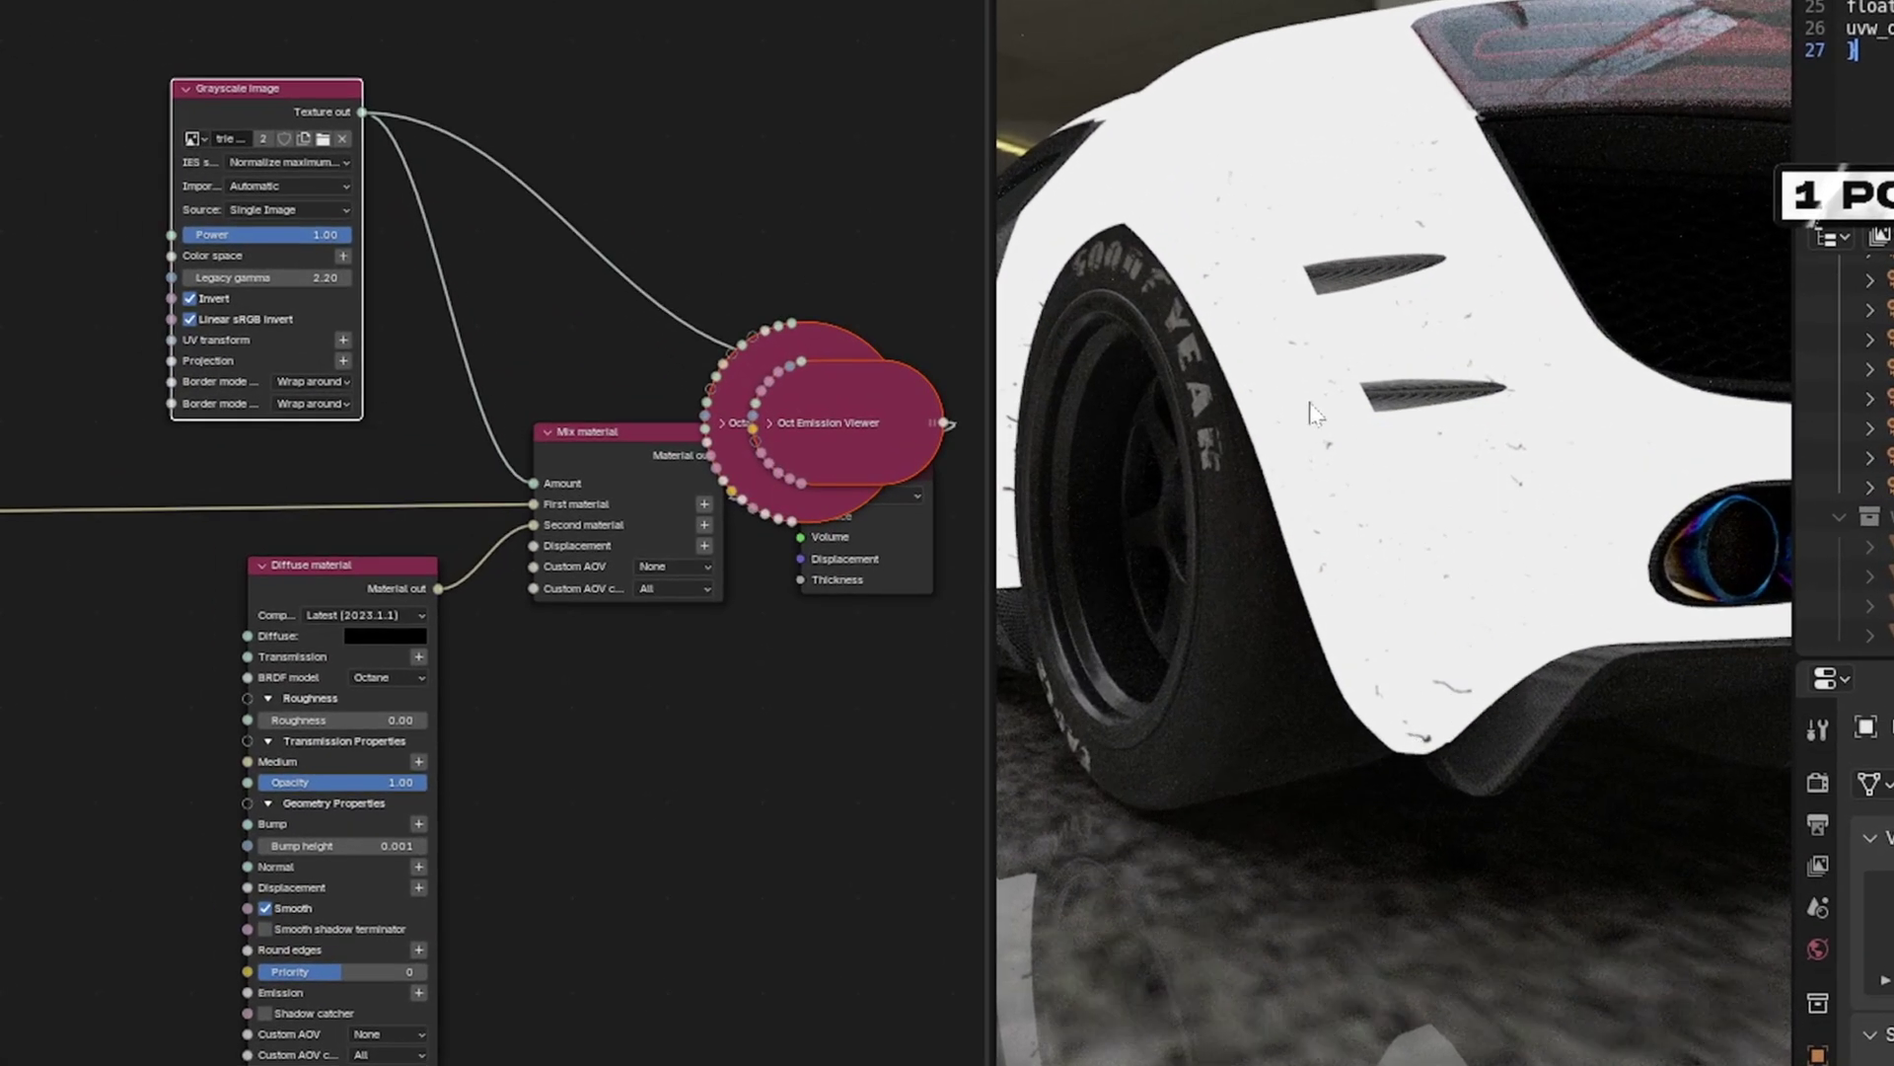
scroll(1384, 463, "up", 2)
scroll(1381, 462, "down", 3)
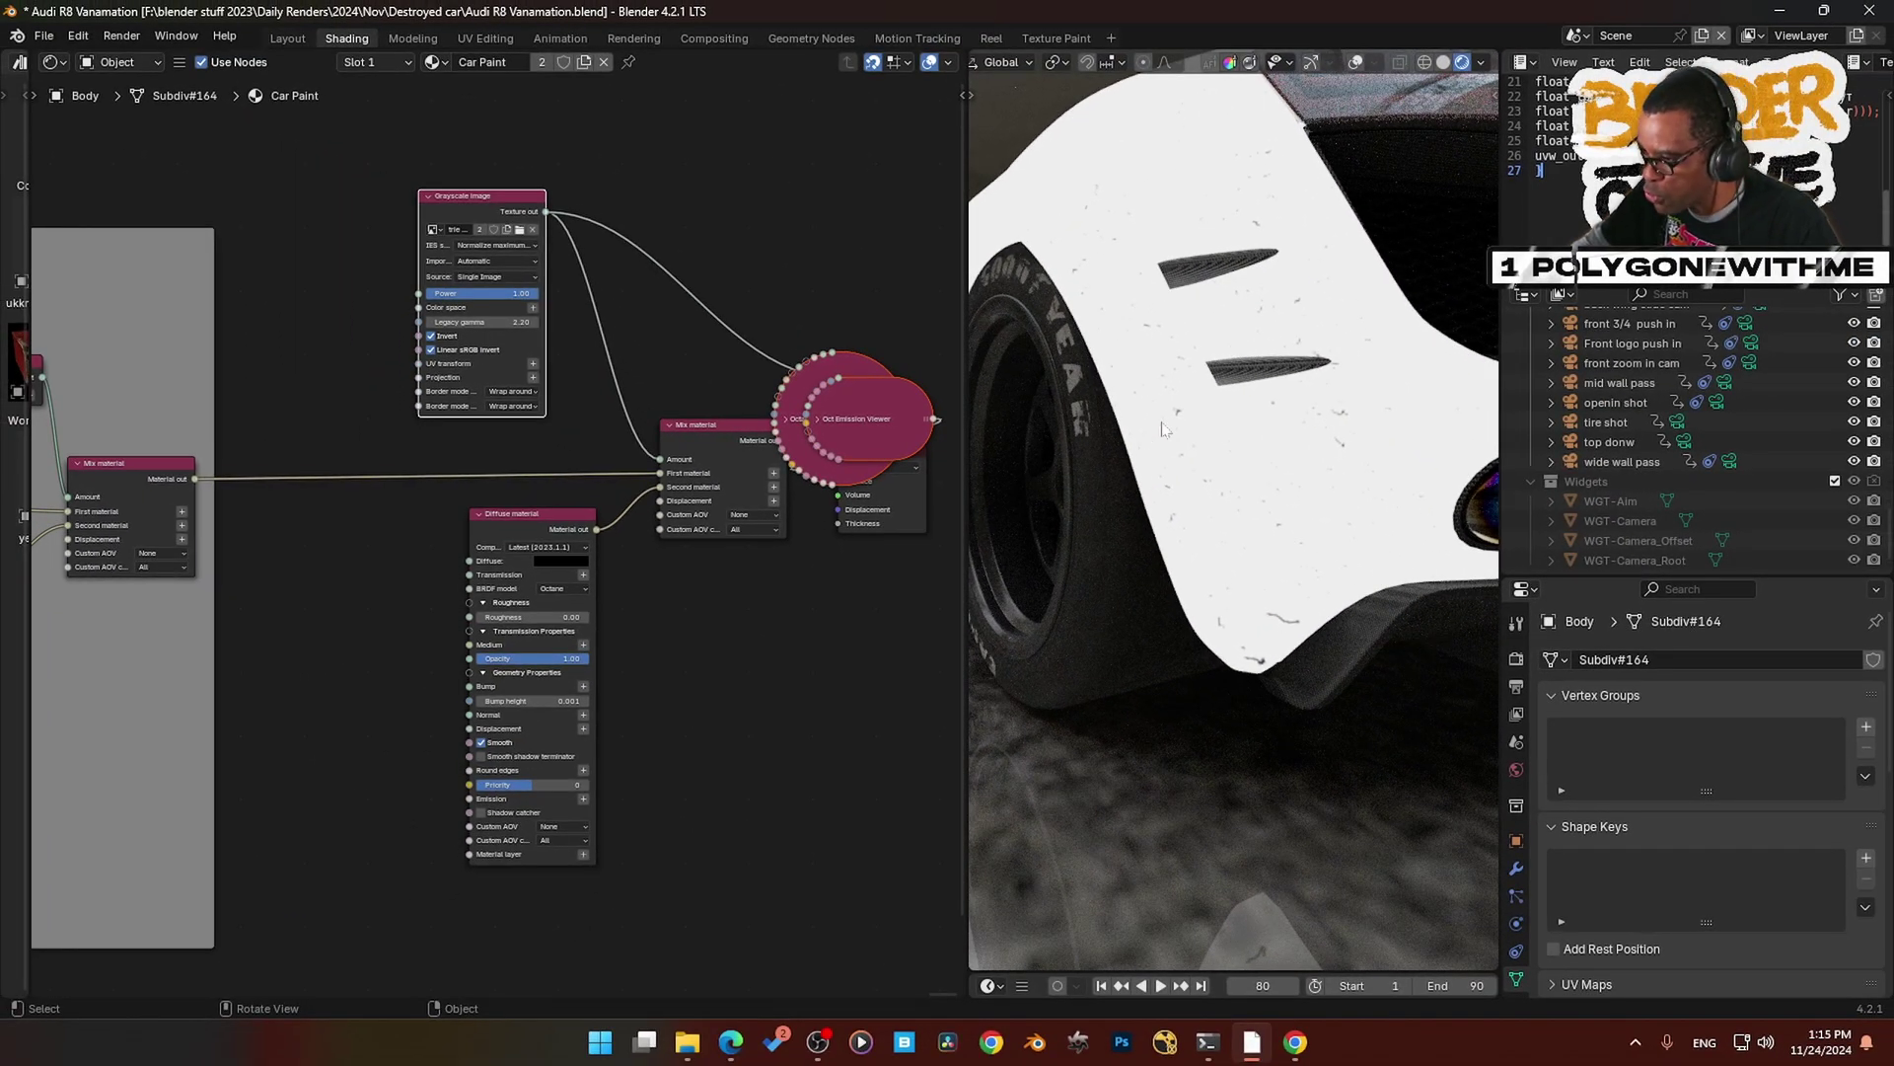
left_click(714, 429, "ctrl+shift")
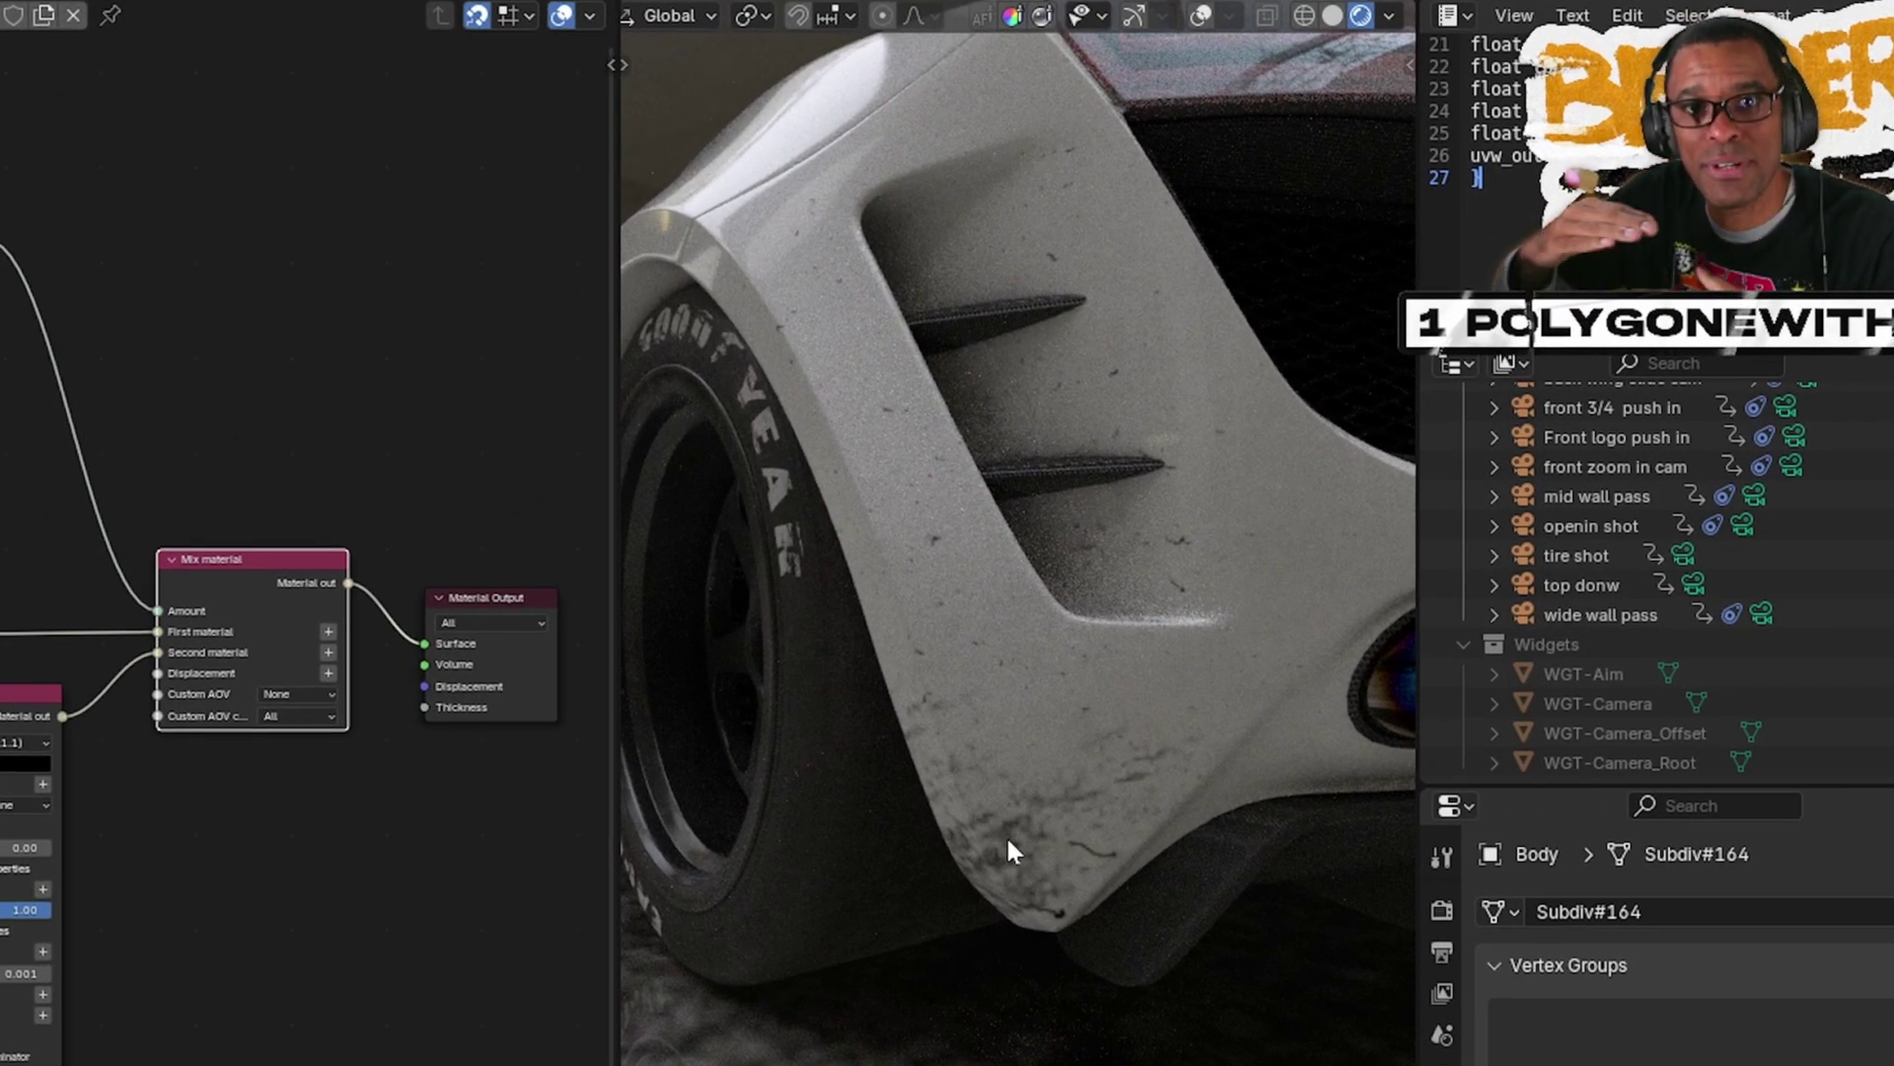
scroll(1007, 835, "down", 3)
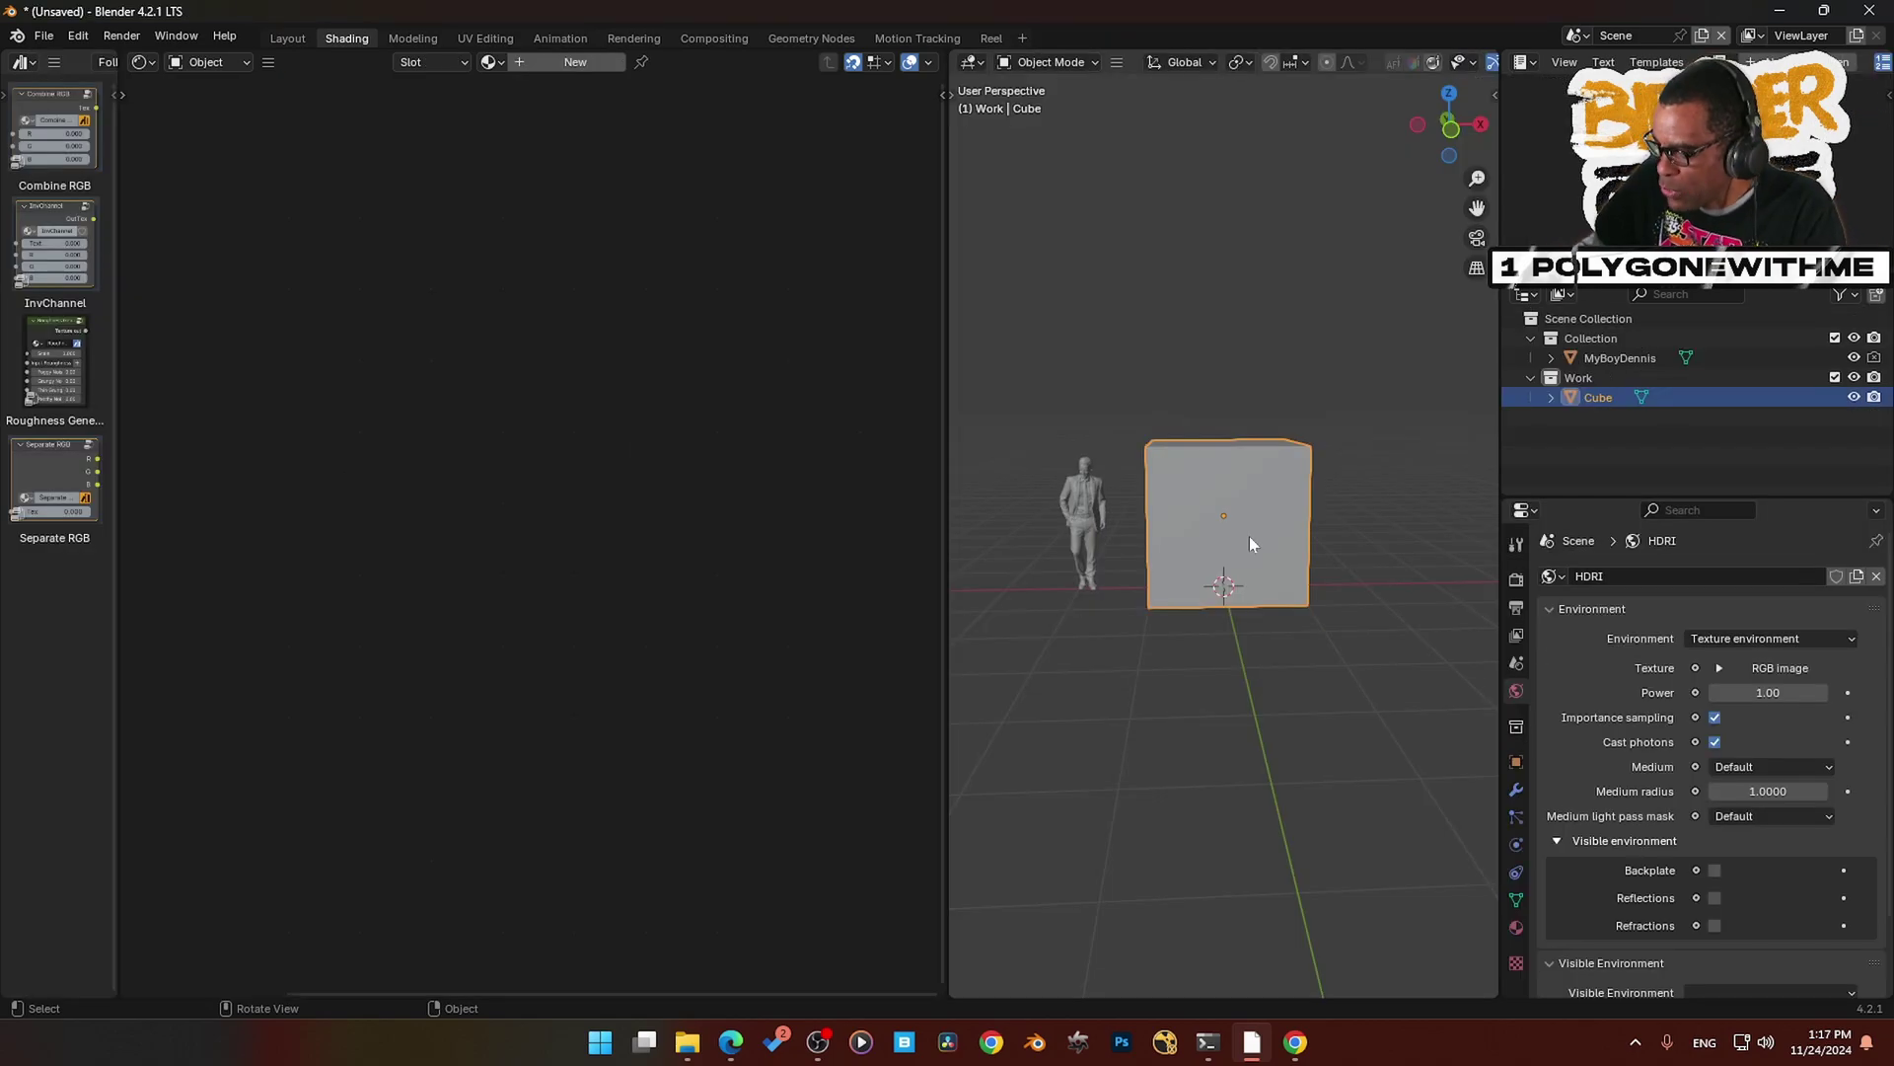
- Create a new Universal material for the cube
middle_click_drag(1252, 542, 1249, 563)
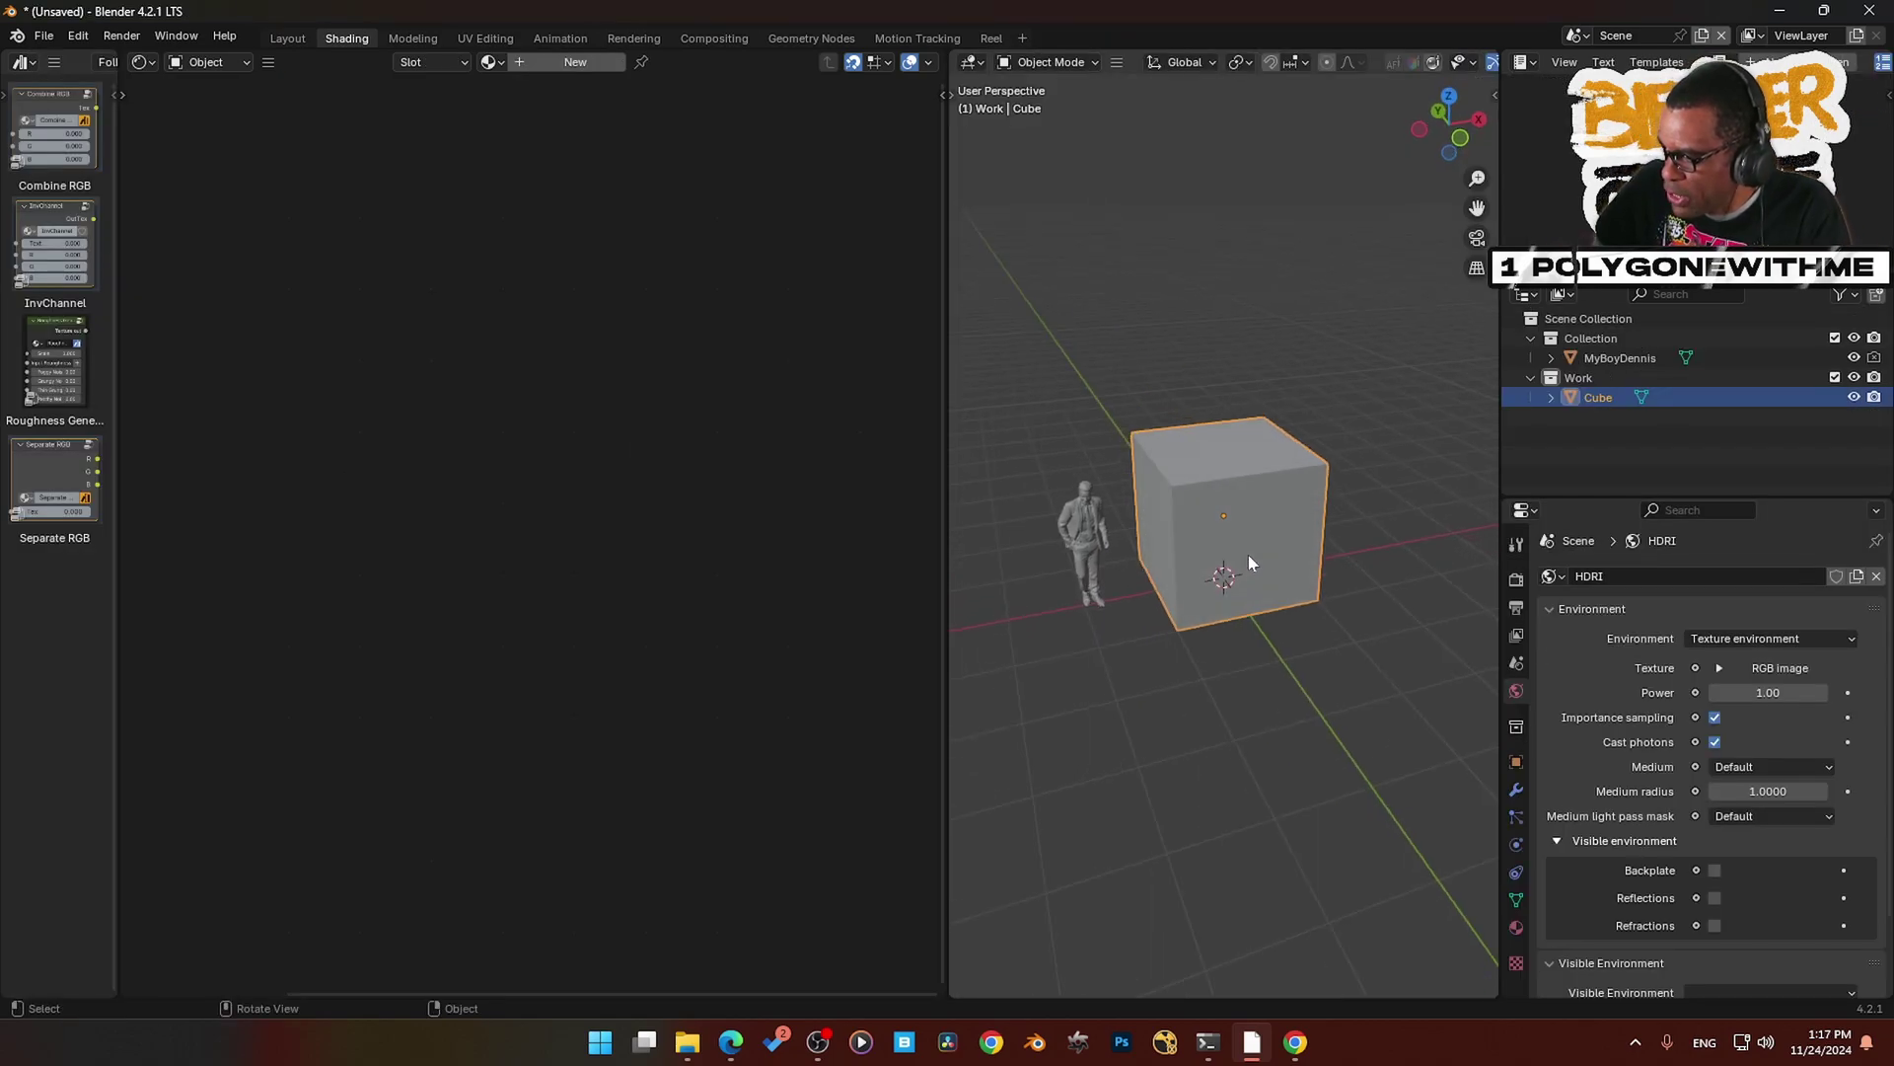
left_click(575, 61)
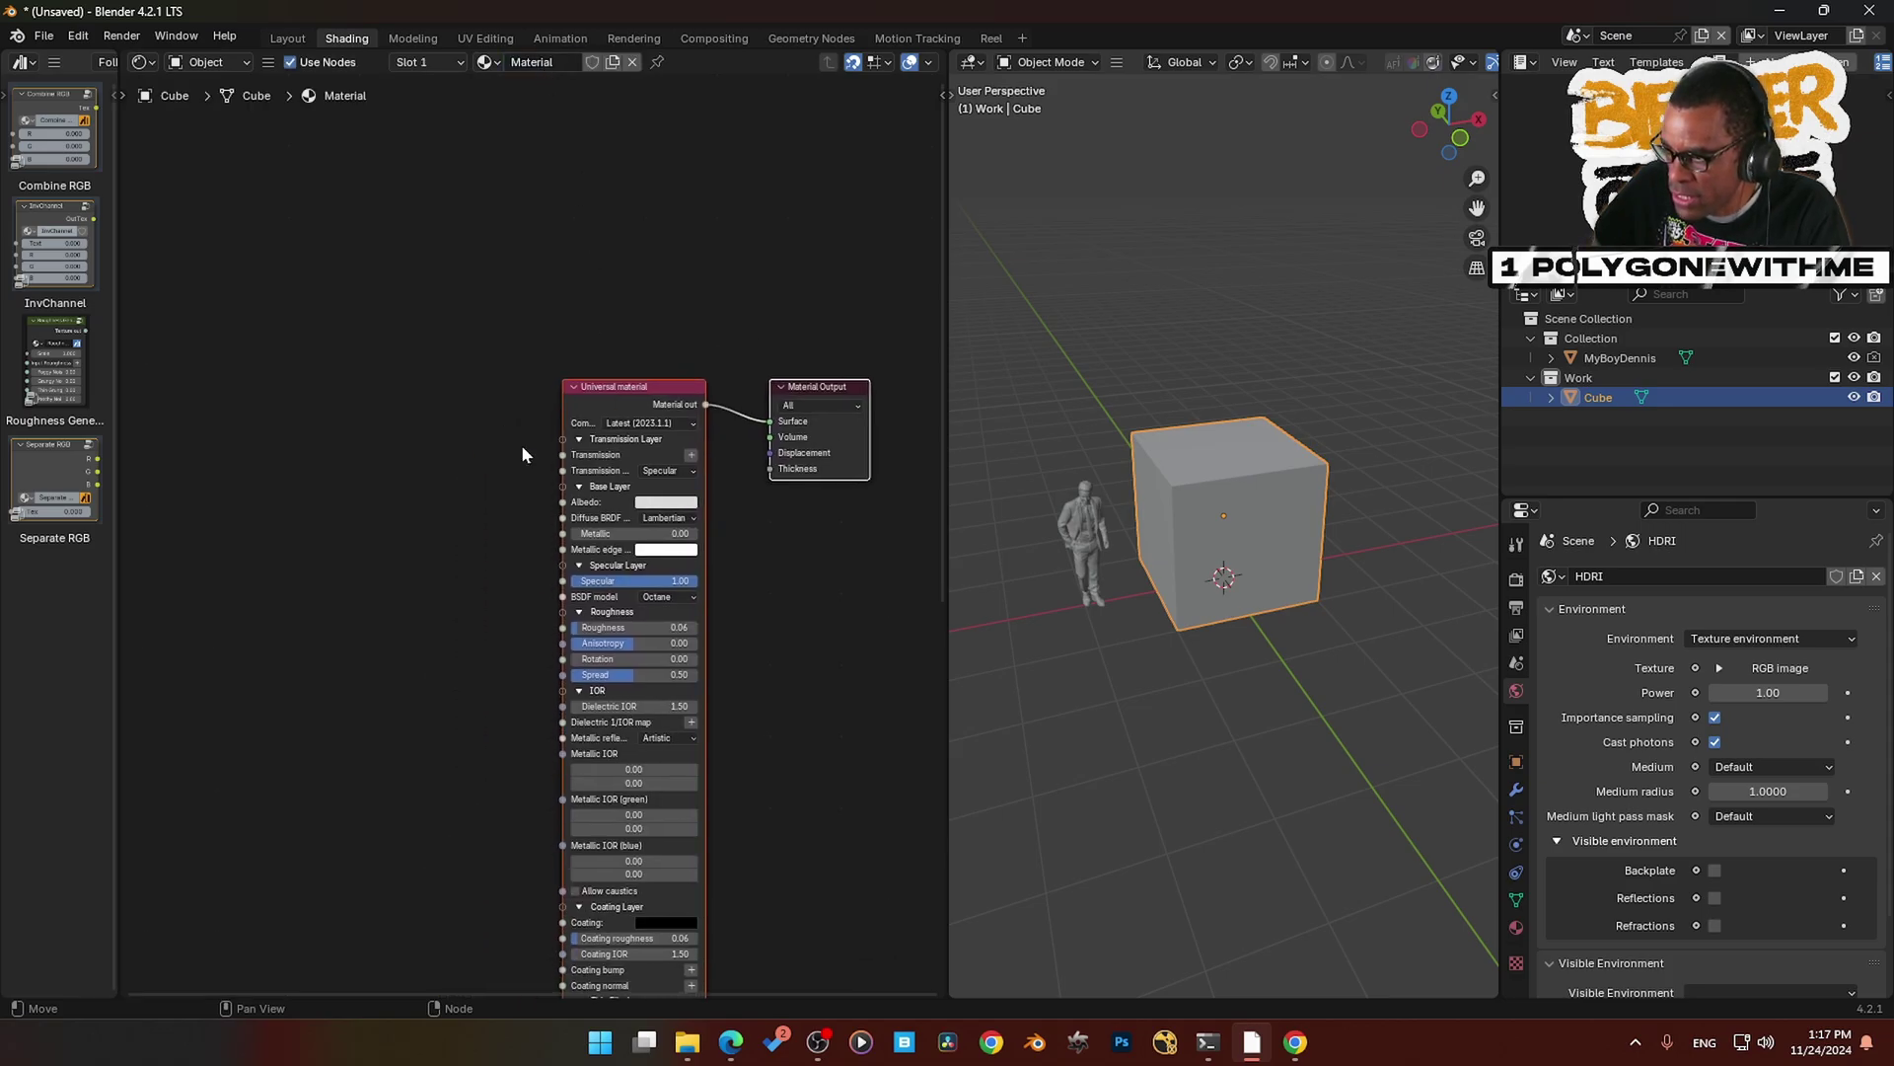
middle_click_drag(428, 544, 541, 406)
scroll(543, 416, "down", 1)
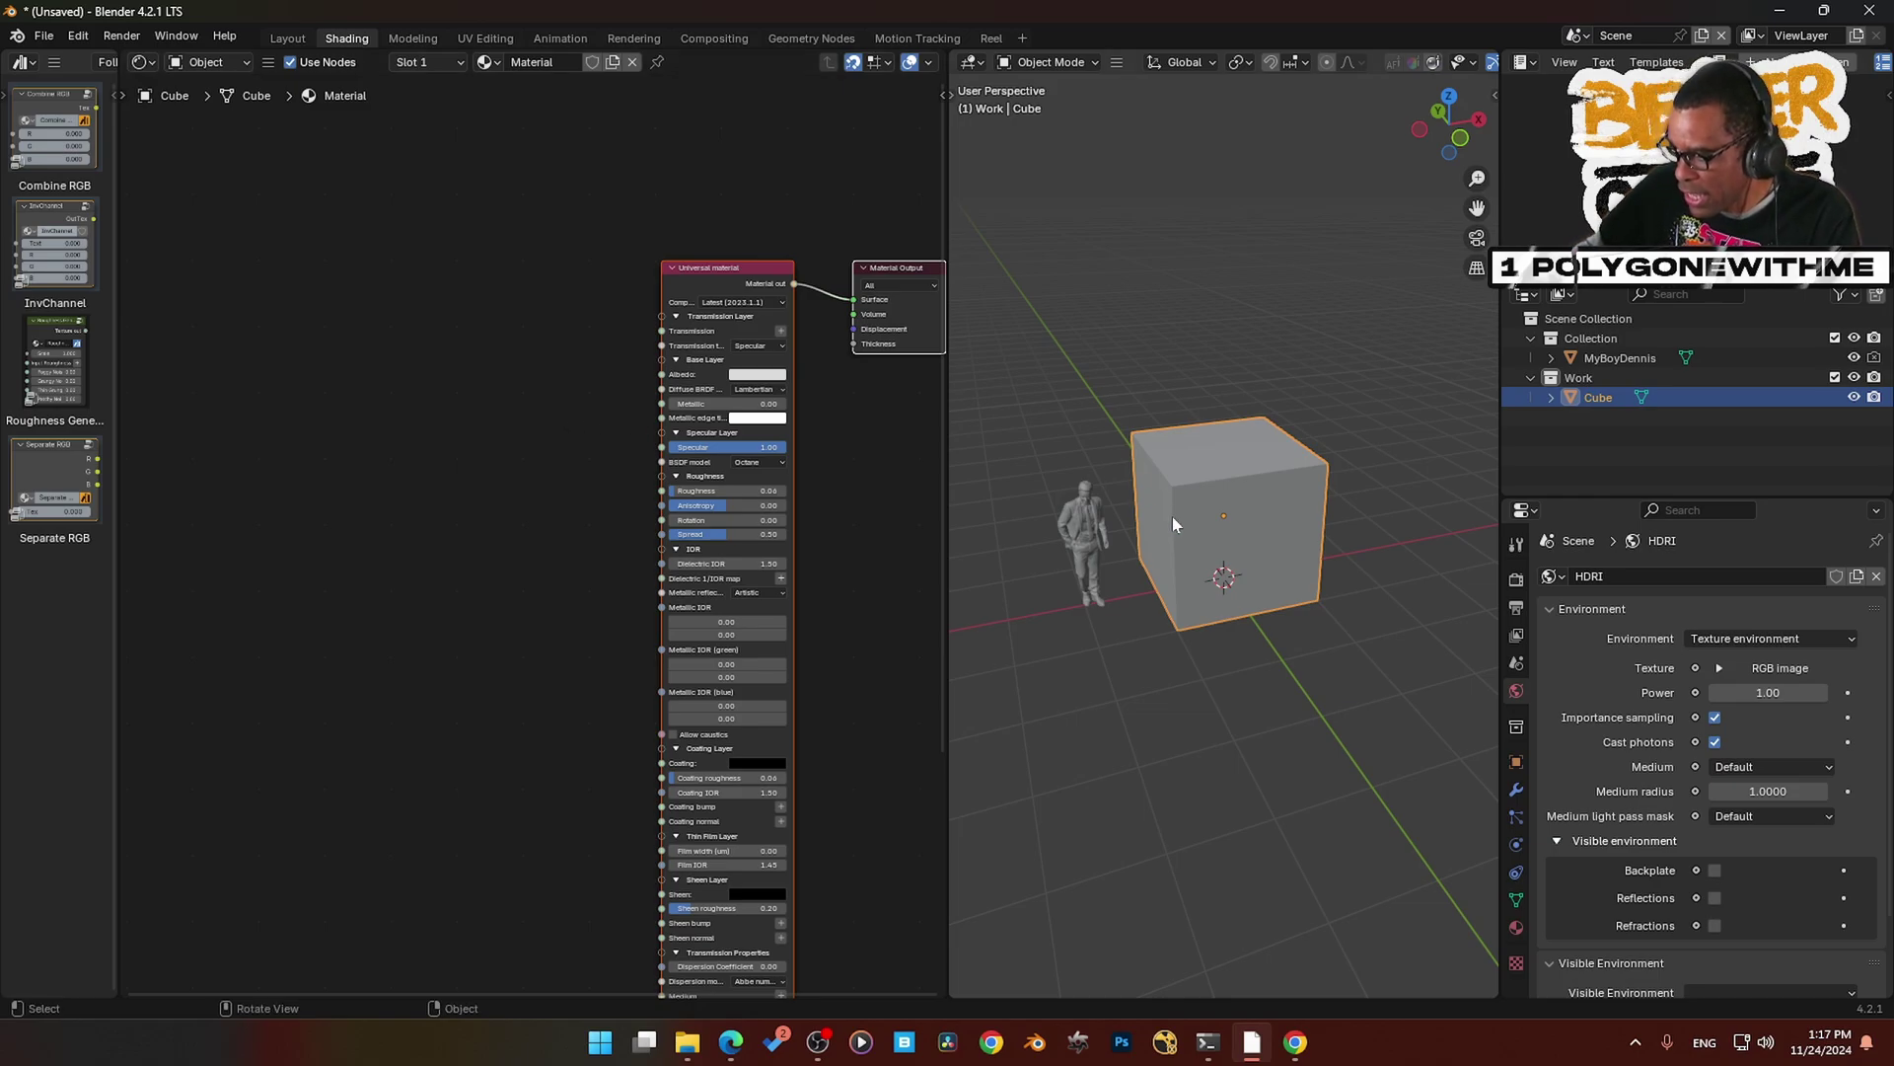
- UV-unwrap all faces of the cube with Smart UV Project, keeping the 66° angle limit and Scaled margin method
key("Tab")
left_click(1291, 504)
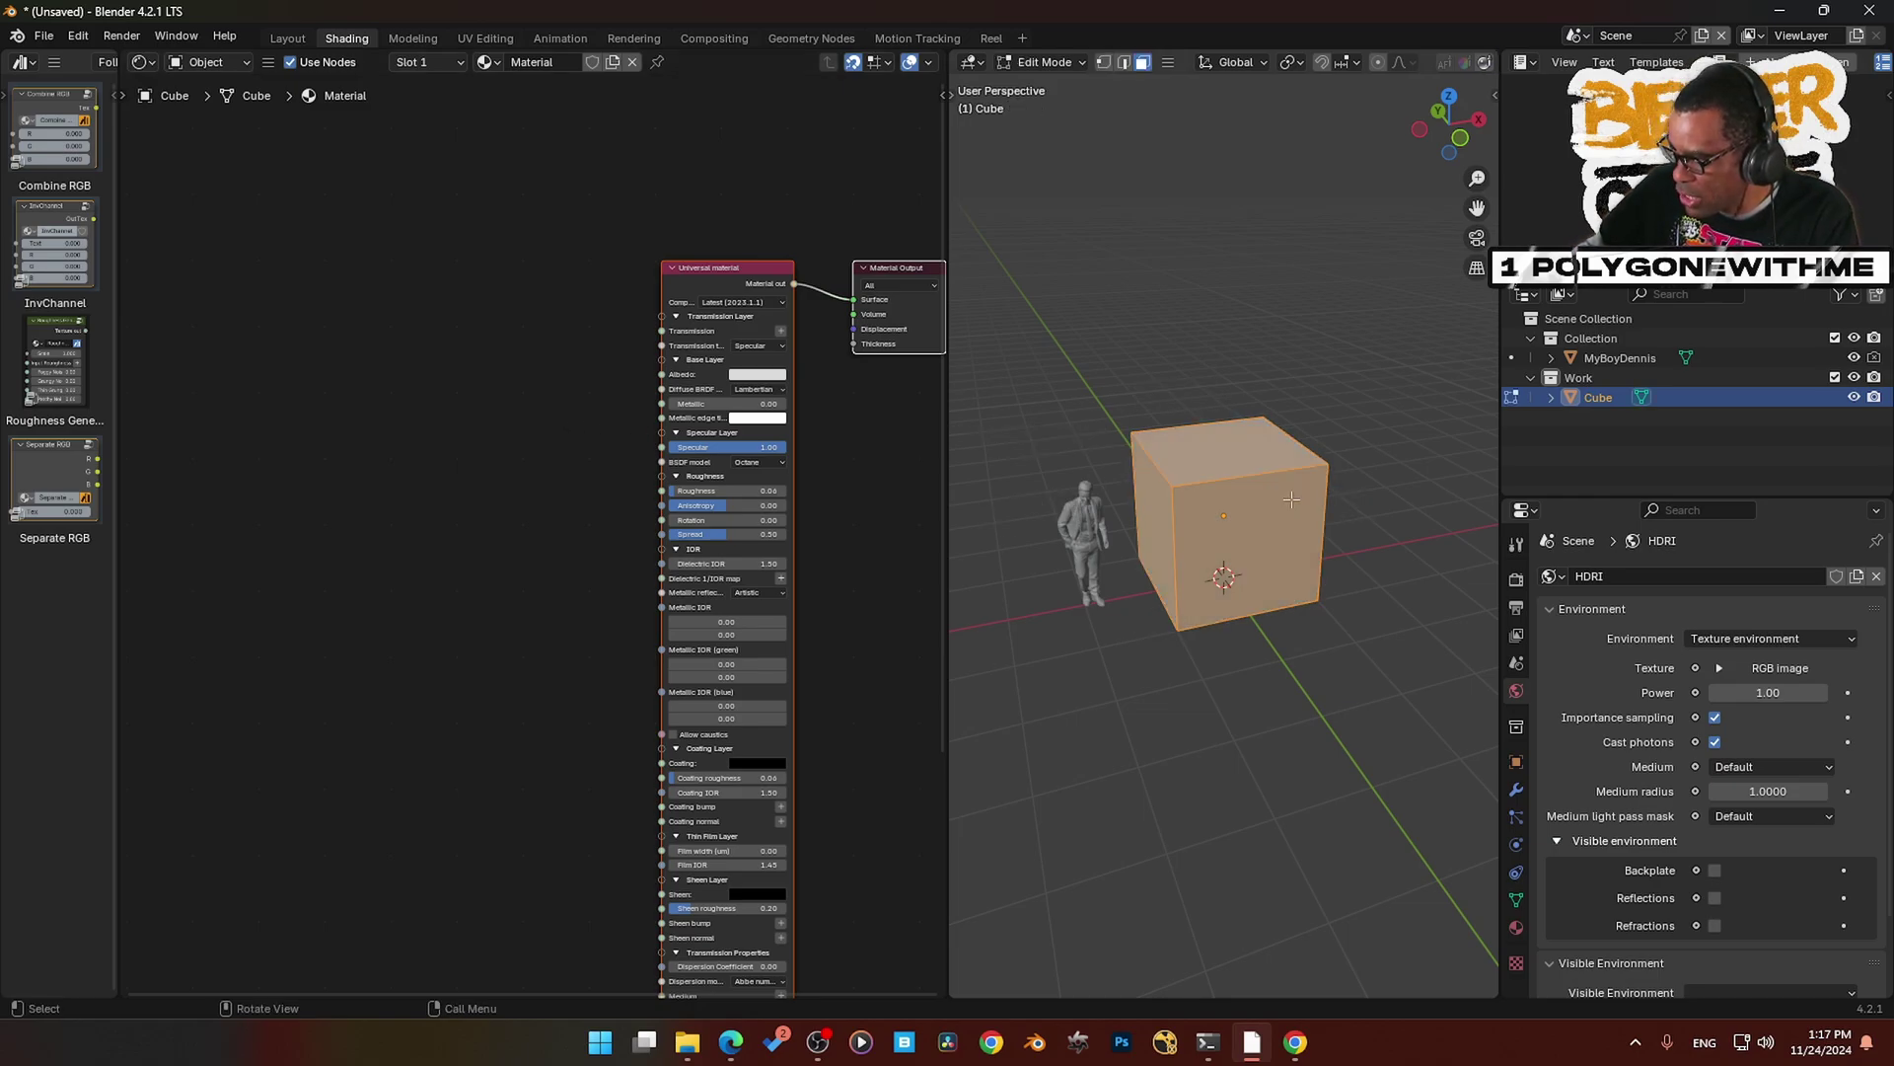
key("u")
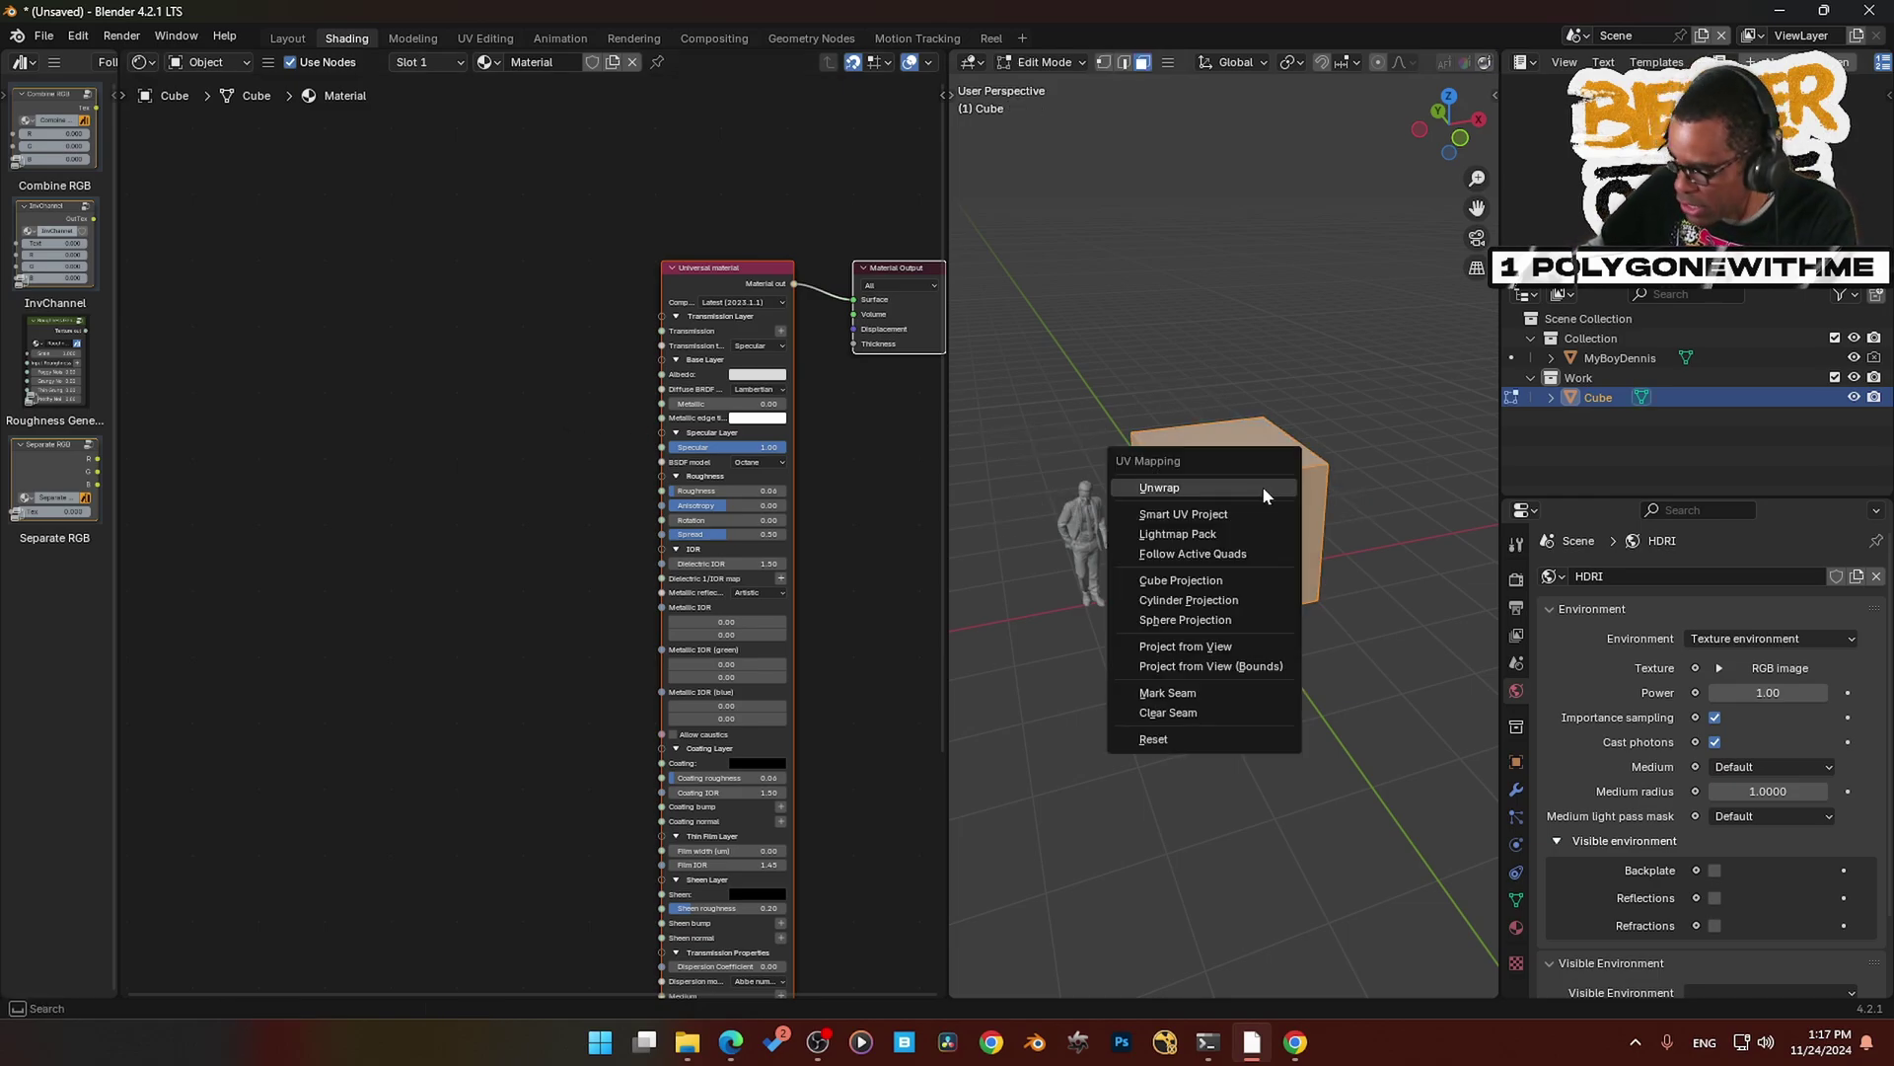
left_click(1234, 485)
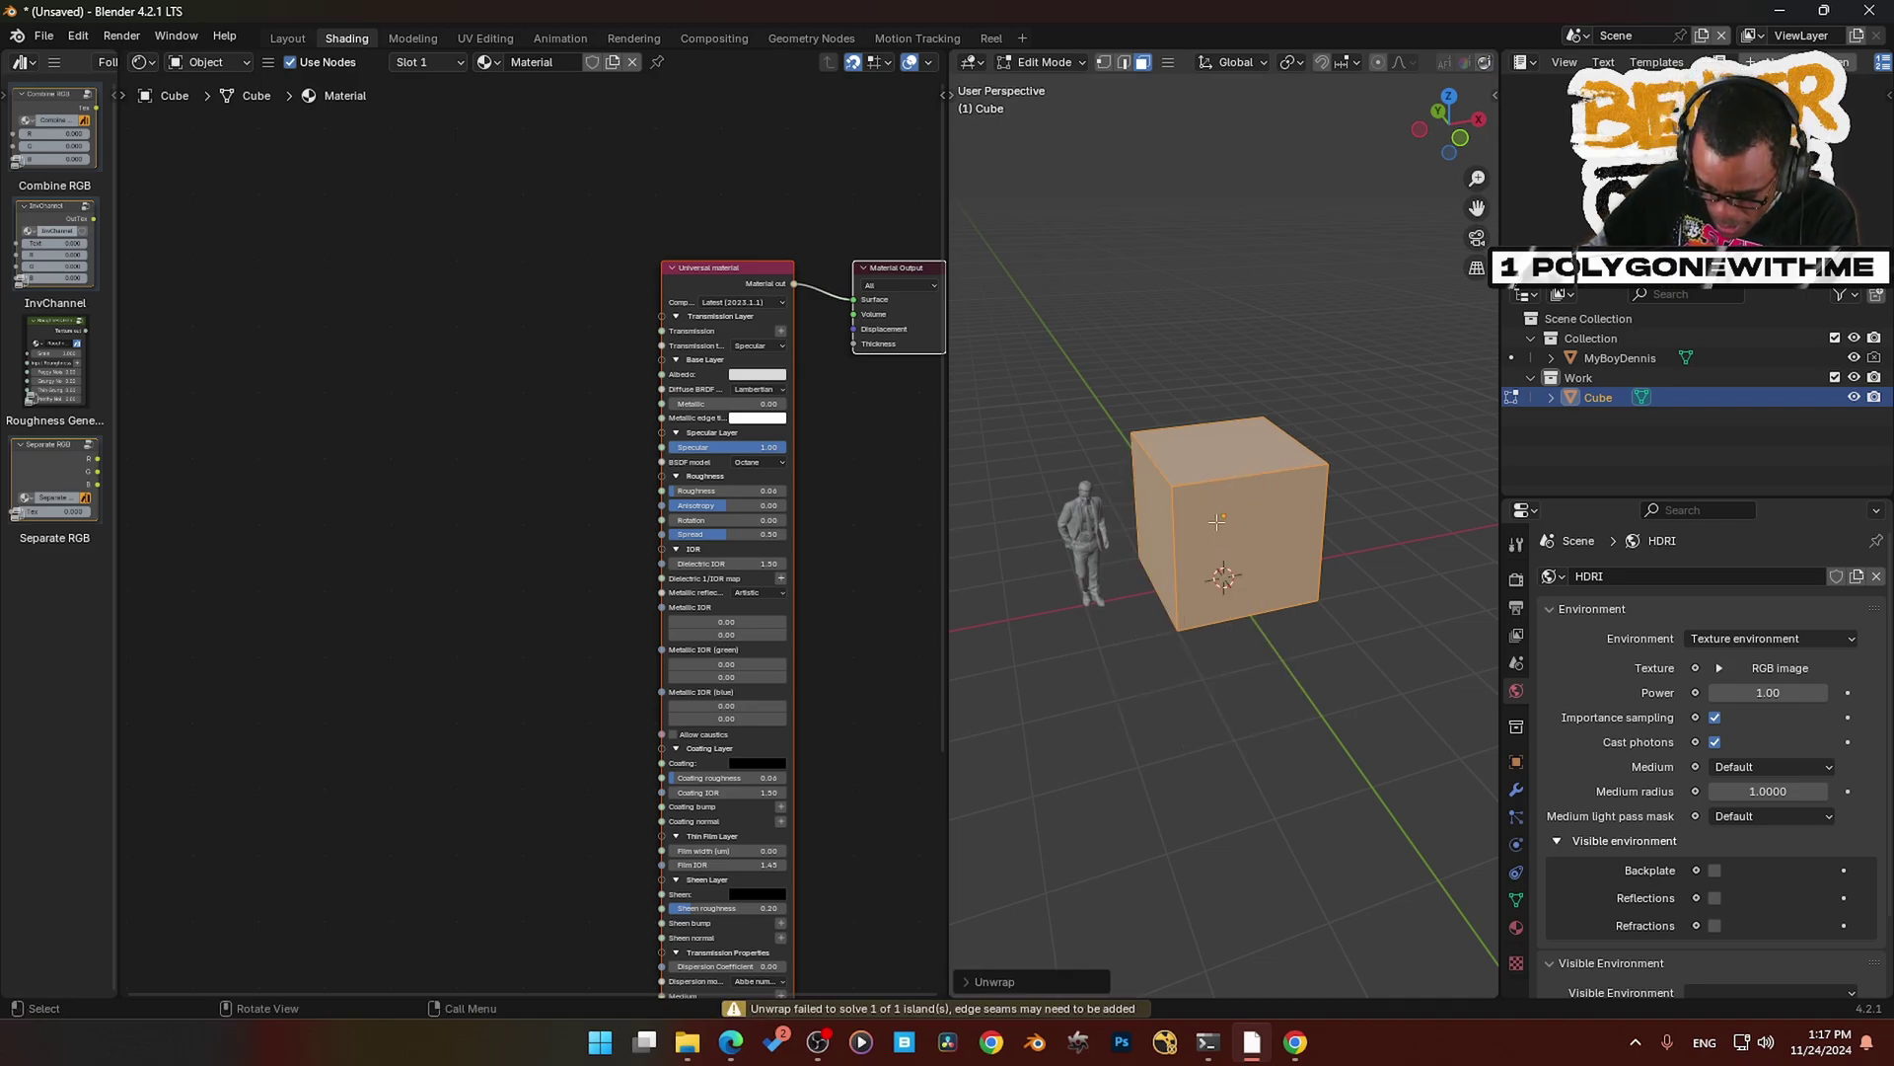
key("u")
left_click(1192, 553)
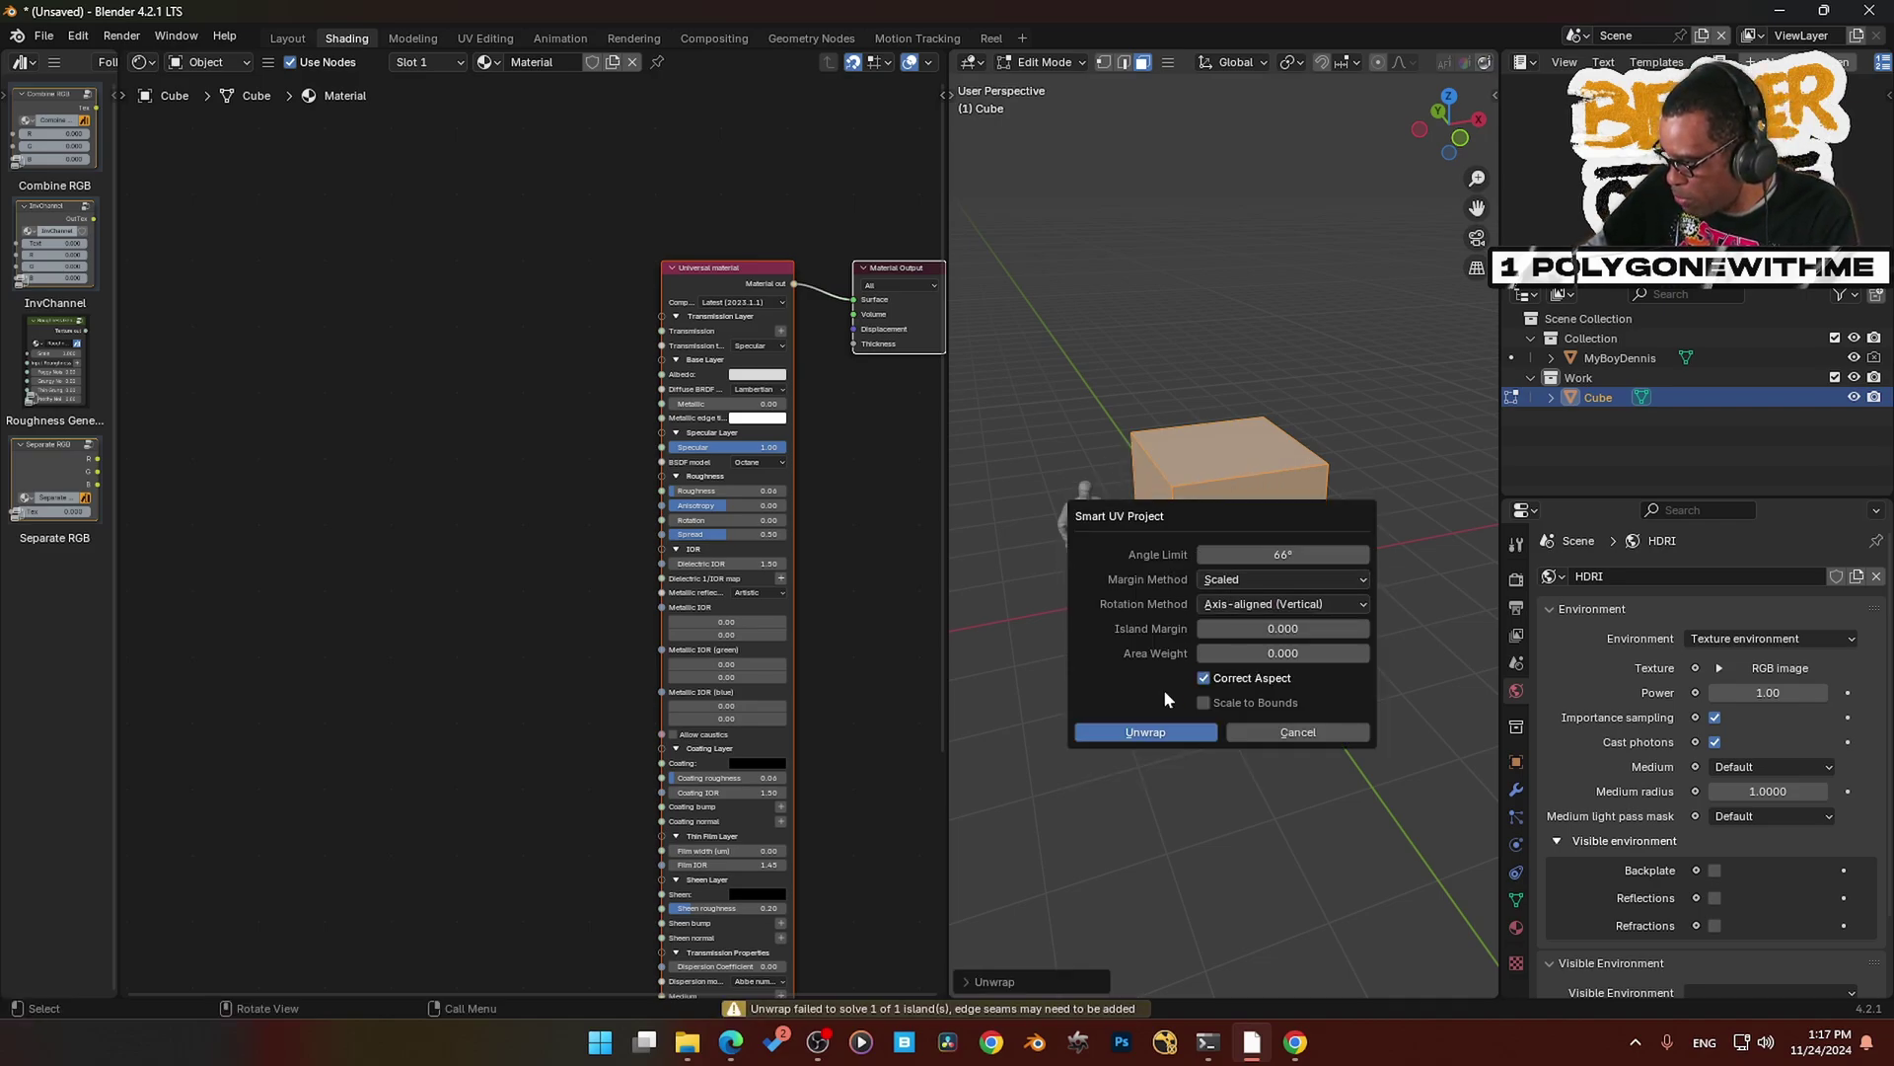
left_click(1170, 729)
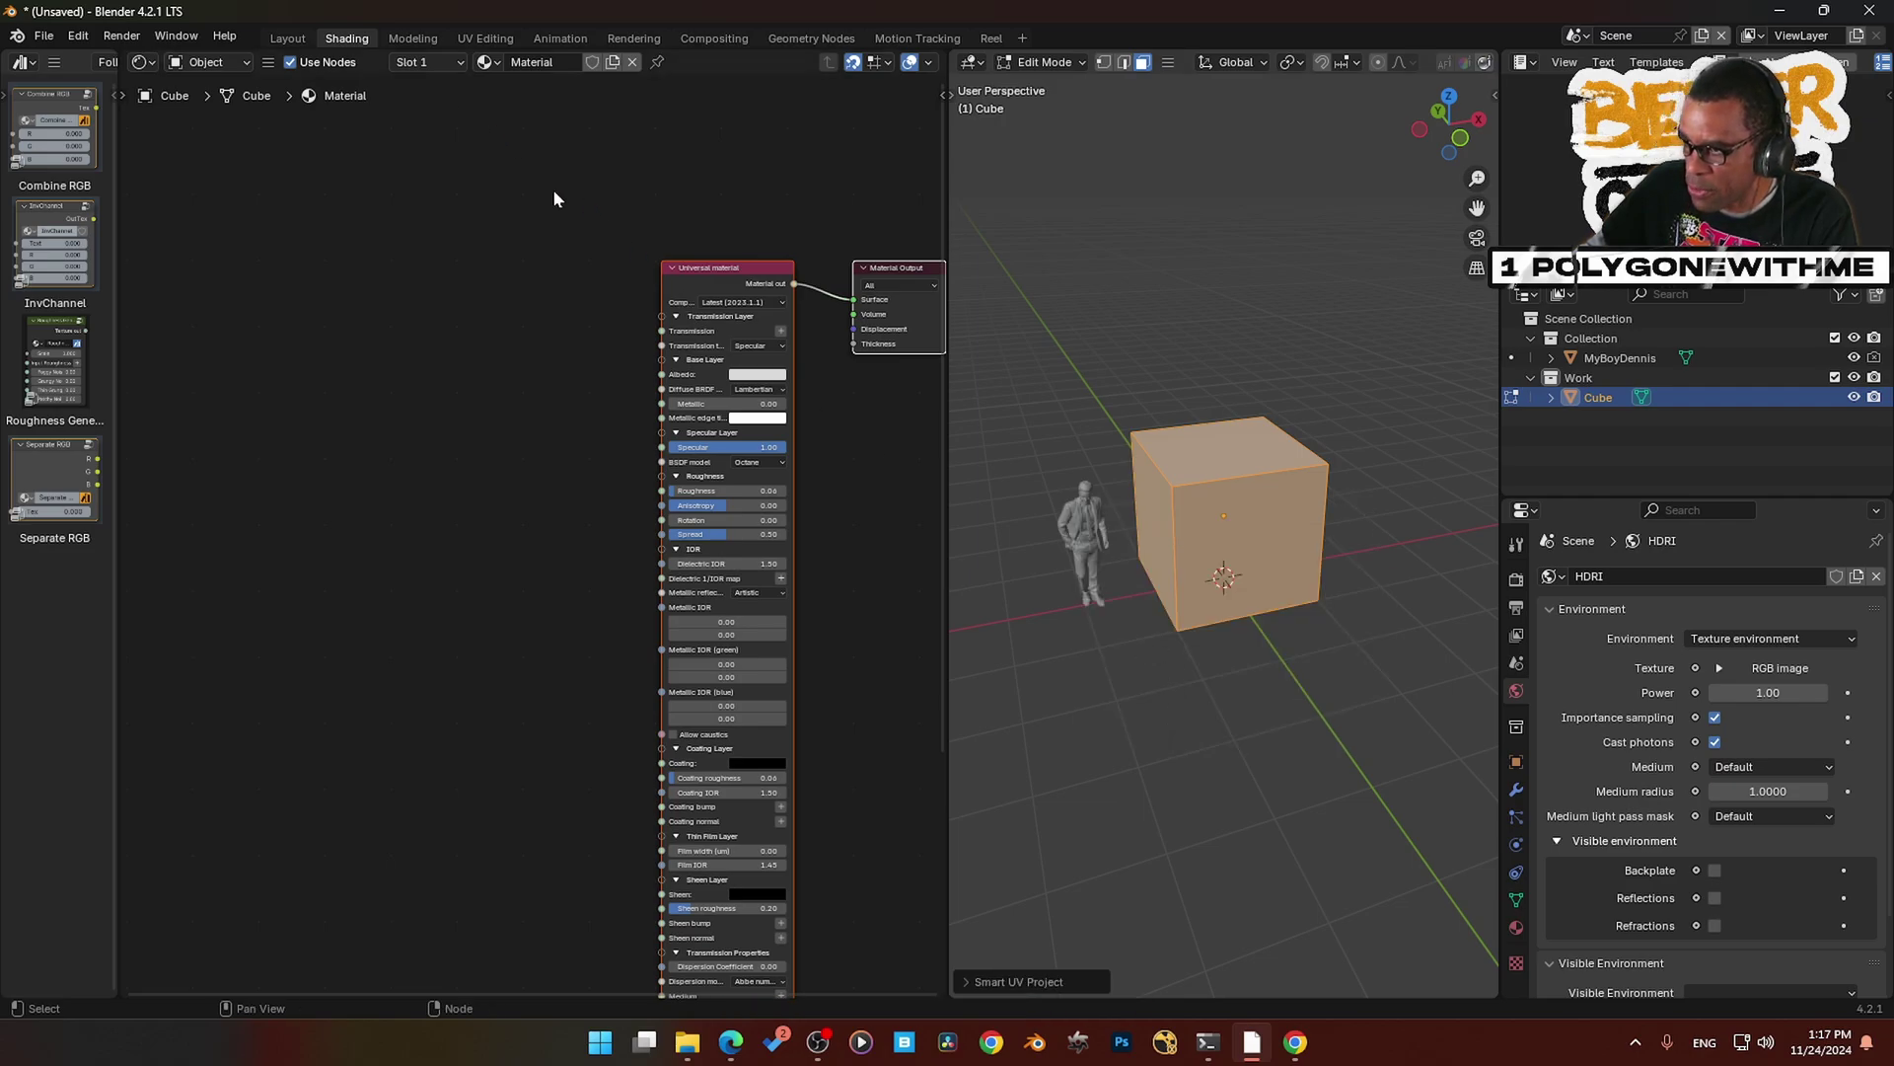
- Return the cube to Object Mode and display the viewport in rendered shading
scroll(553, 202, "down", 2)
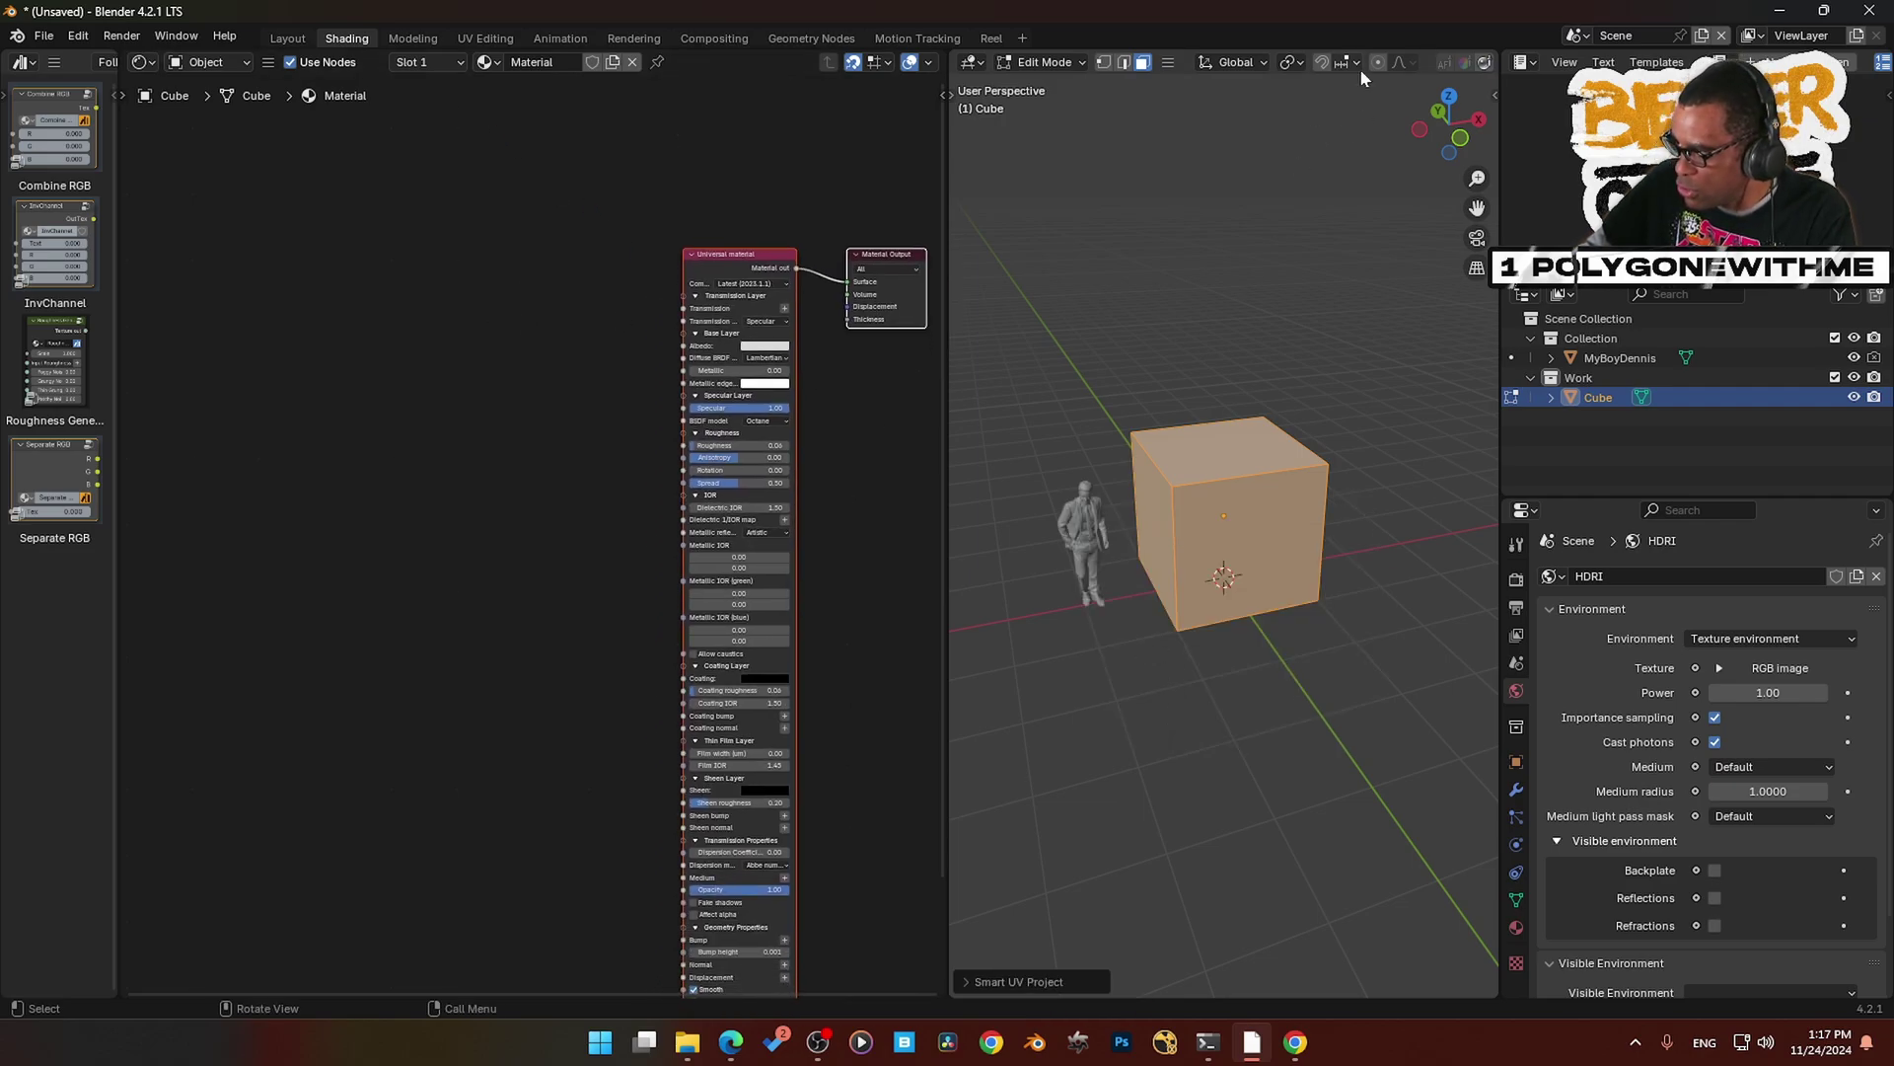
scroll(1362, 72, "down", 6)
left_click(1463, 62)
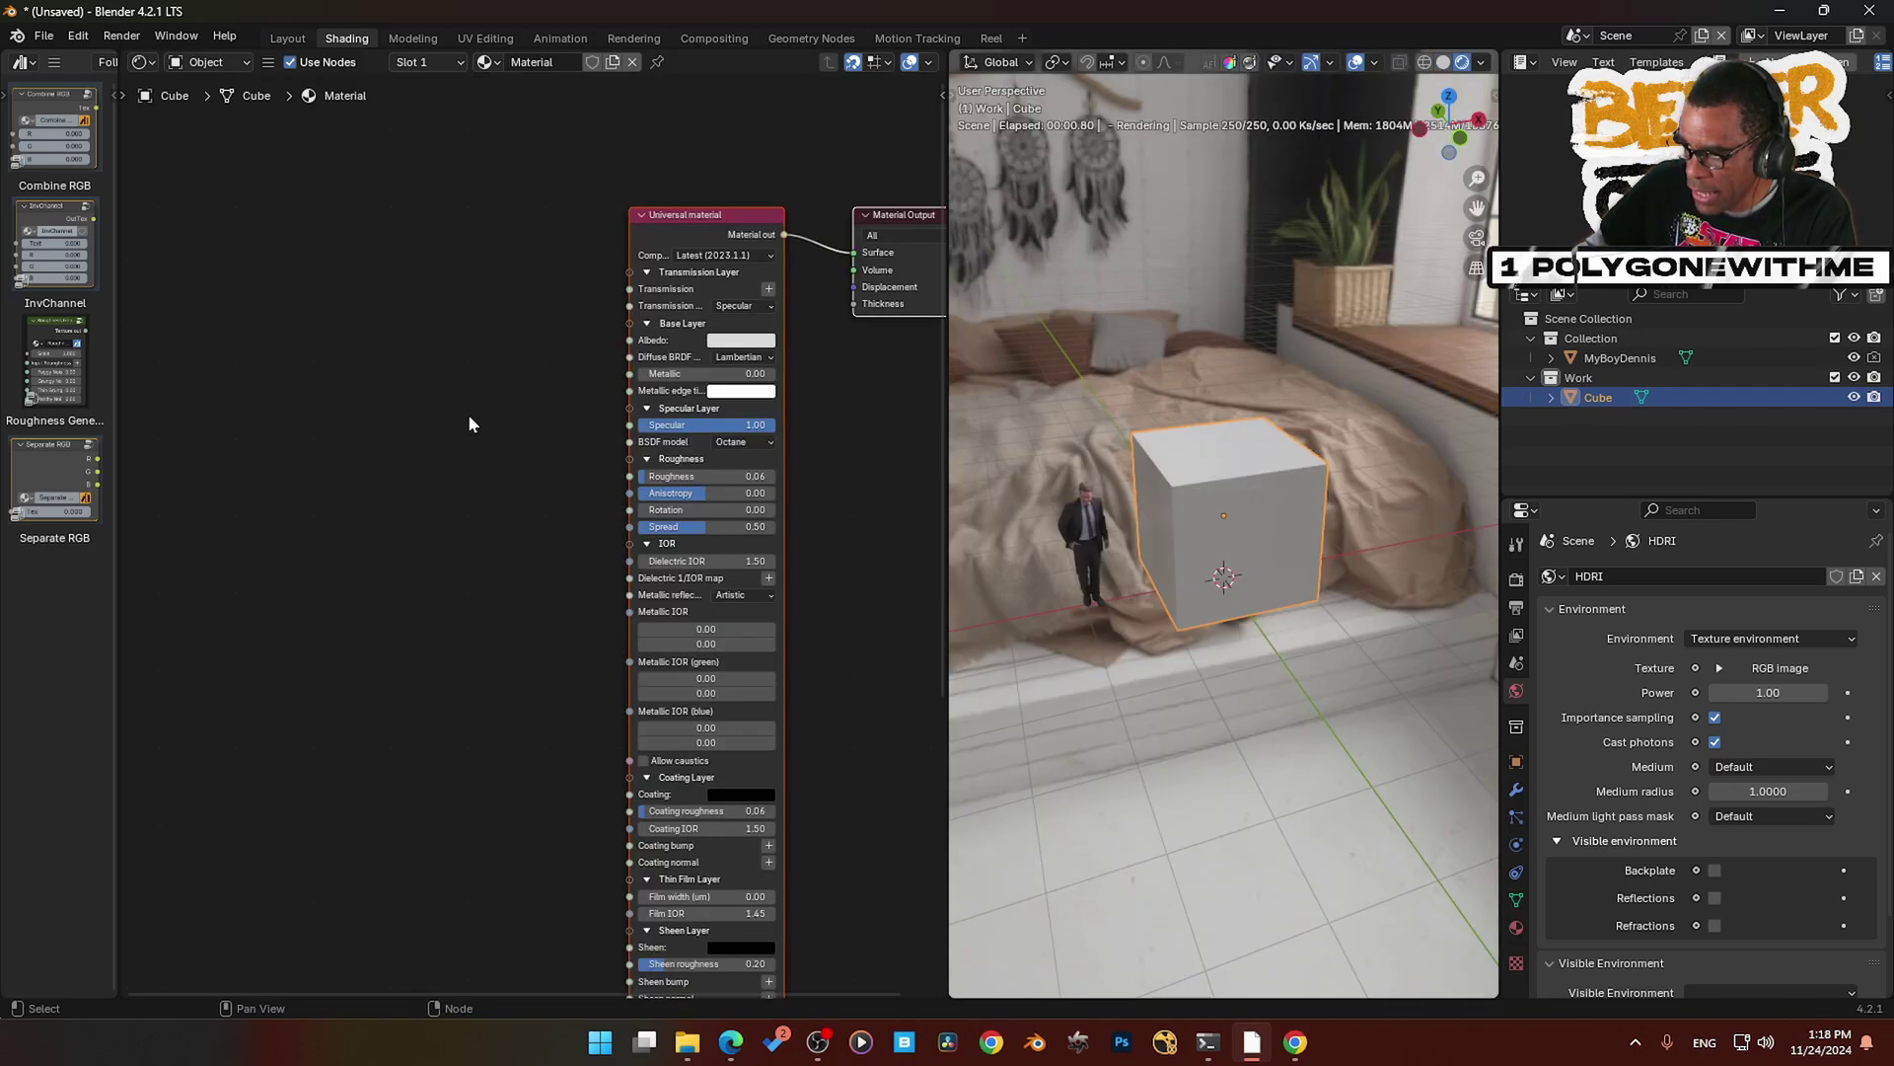
- Add an RGB image node beside the Universal material and connect its Texture out to Albedo
scroll(649, 251, "up", 2)
left_click(407, 330)
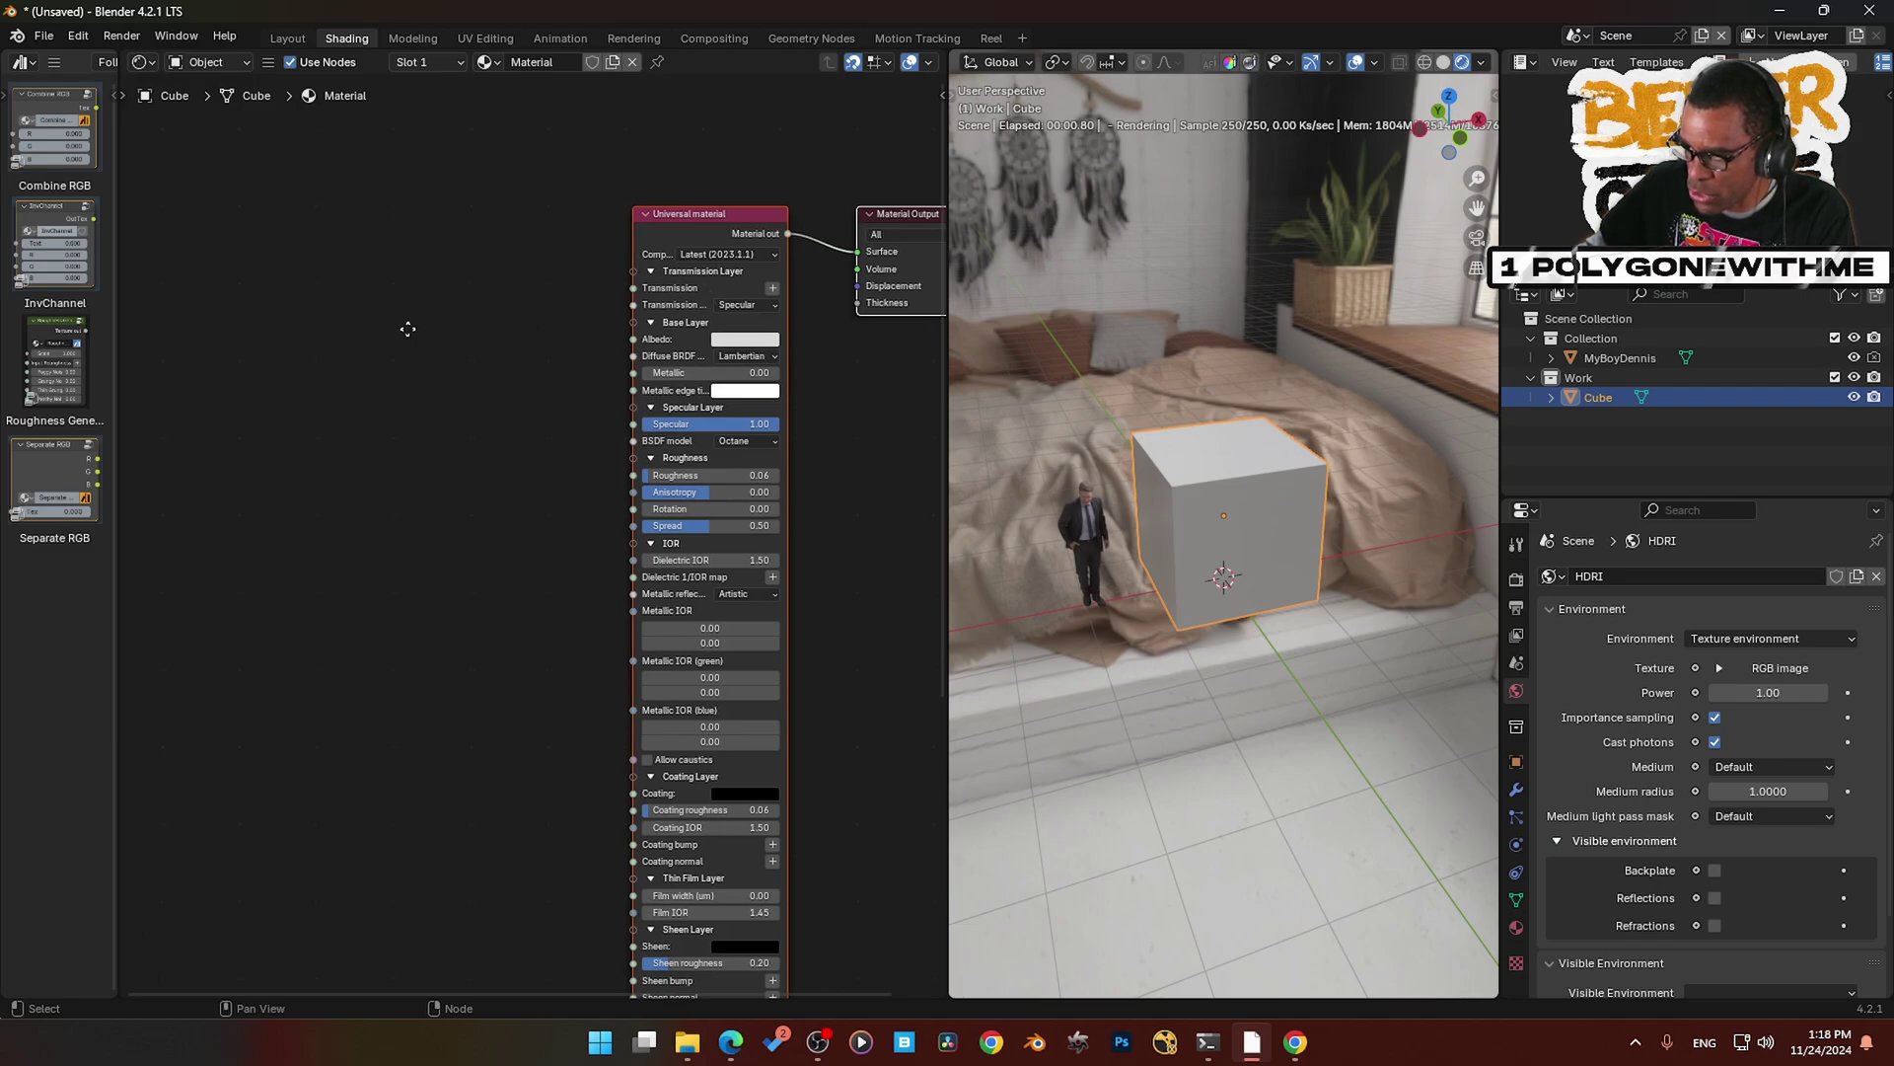
middle_click_drag(408, 329, 459, 331)
key("shift+a")
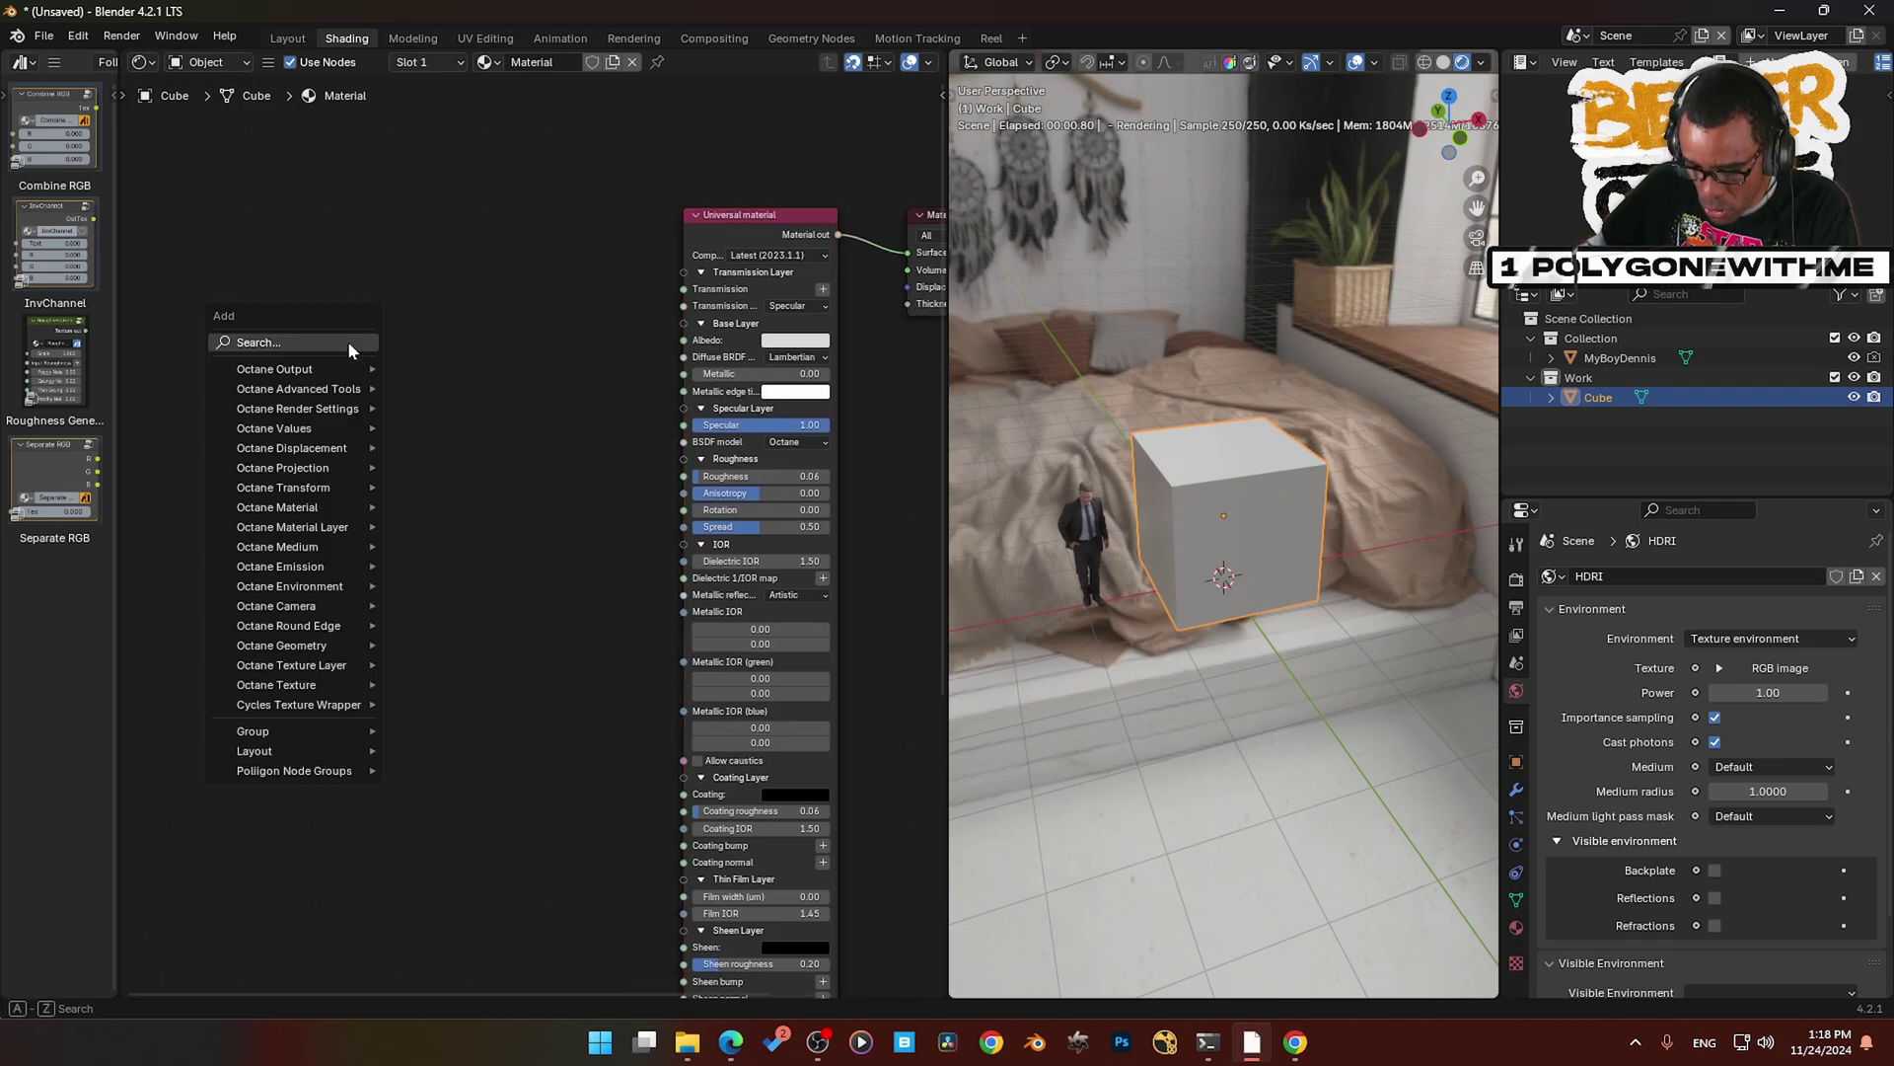
type("rgb")
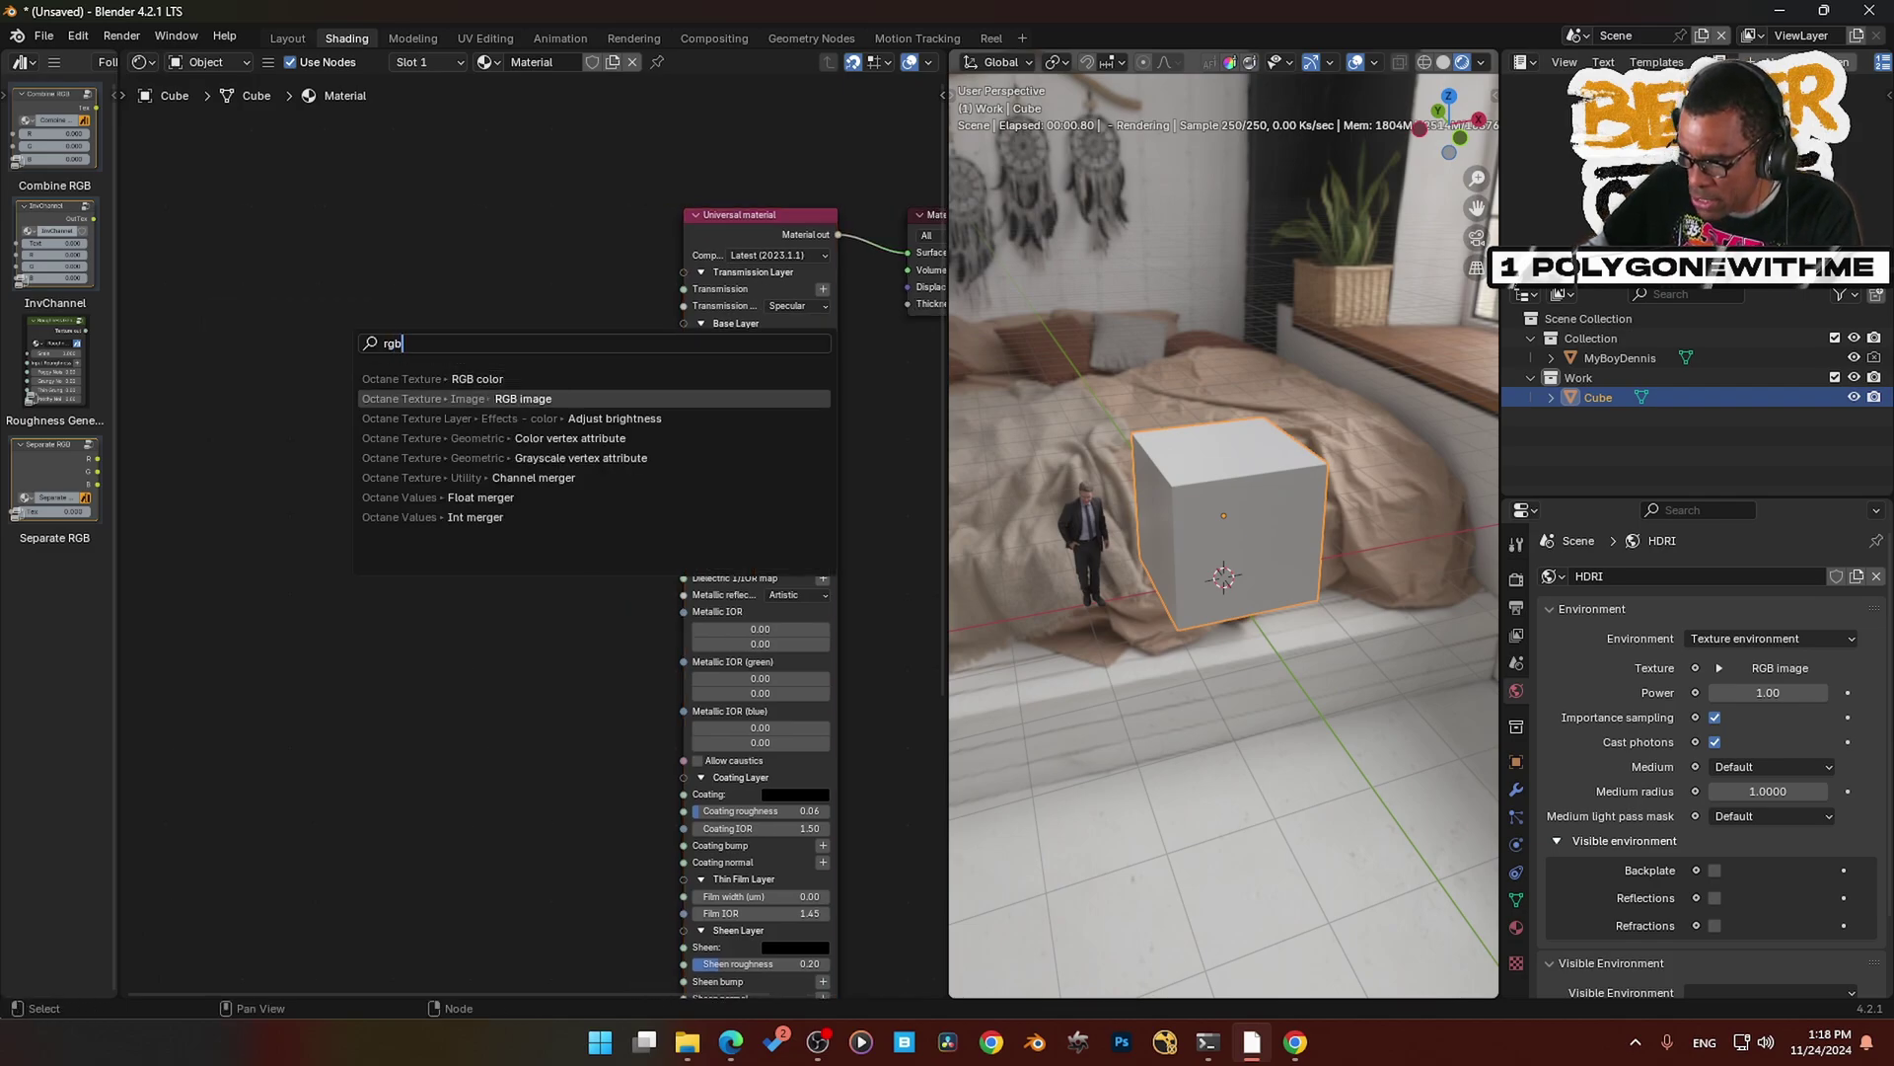
key("Return")
left_click(360, 310)
left_click_drag(522, 342, 684, 339)
left_click_drag(456, 356, 471, 326)
scroll(470, 325, "up", 4)
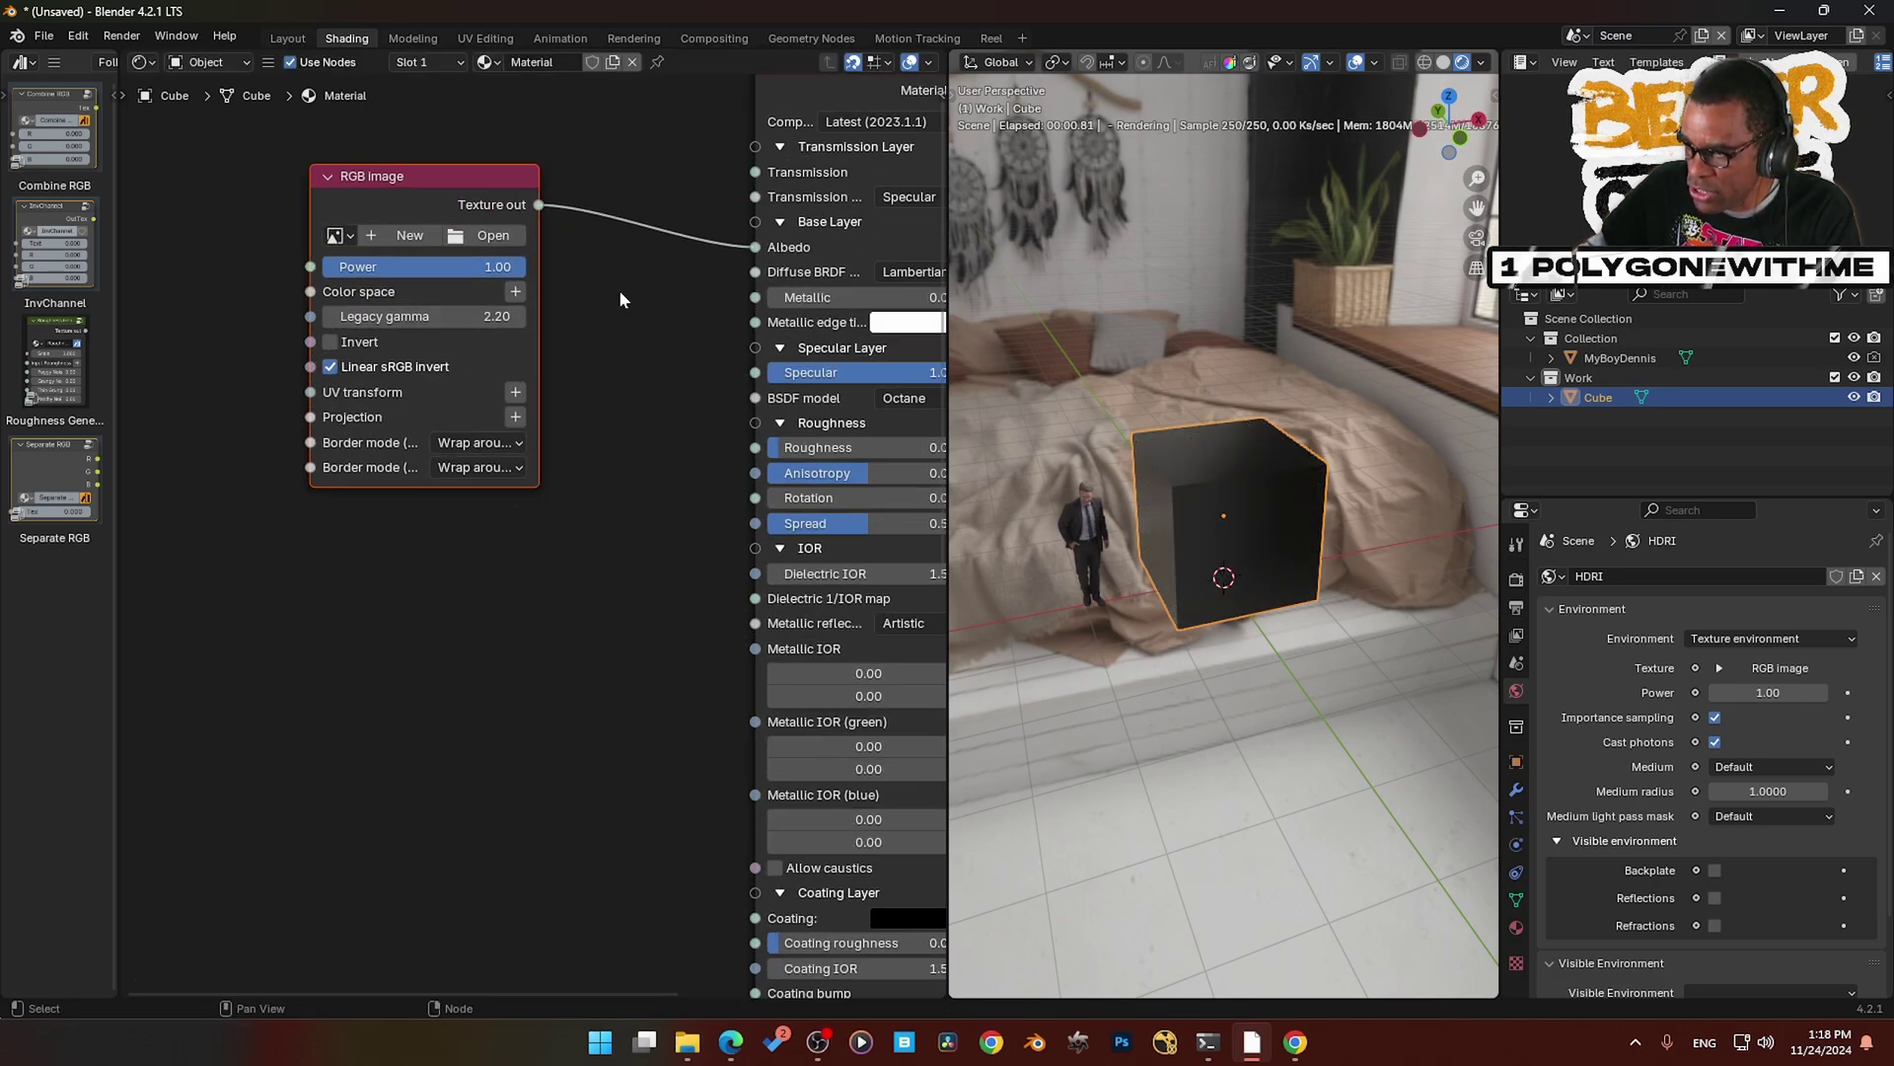
- Create a blank image named test at 2048 × 2048 px in the RGB image node
left_click(474, 282)
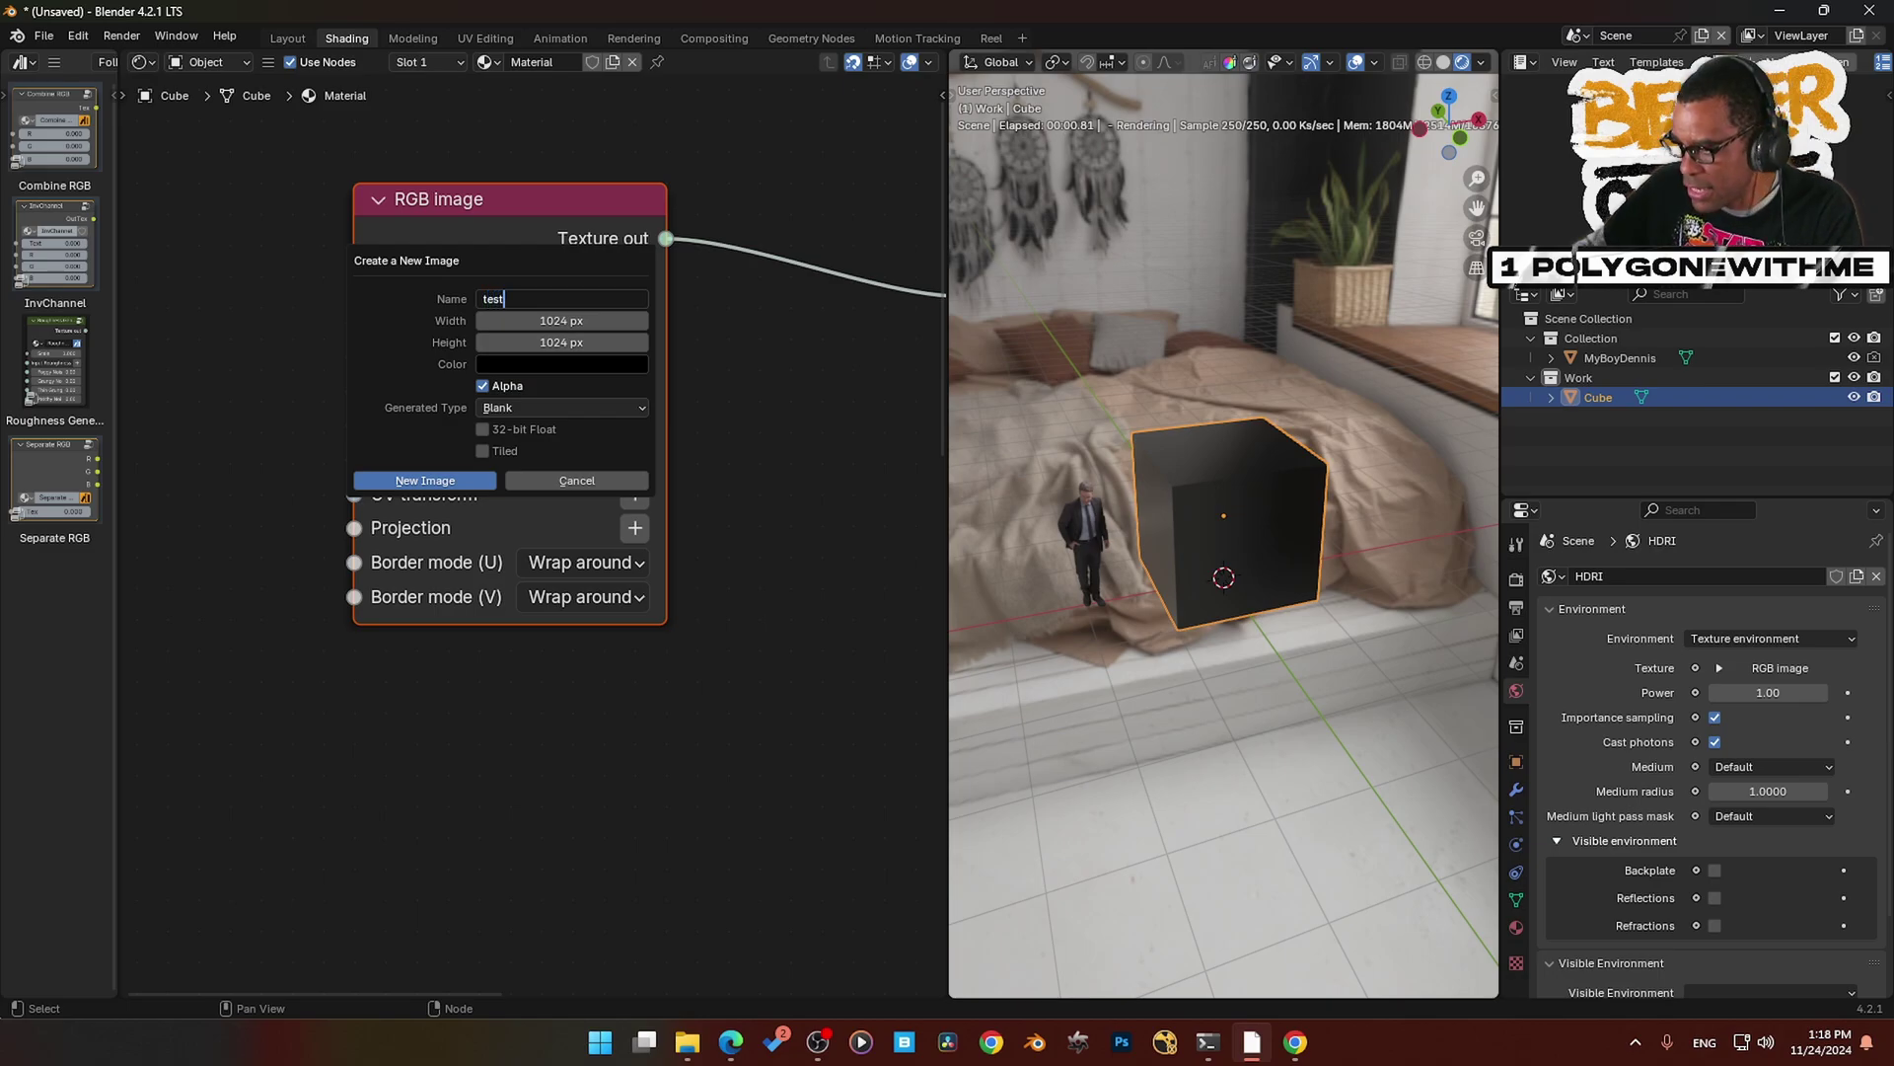
key("Return")
left_click_drag(606, 335, 606, 320)
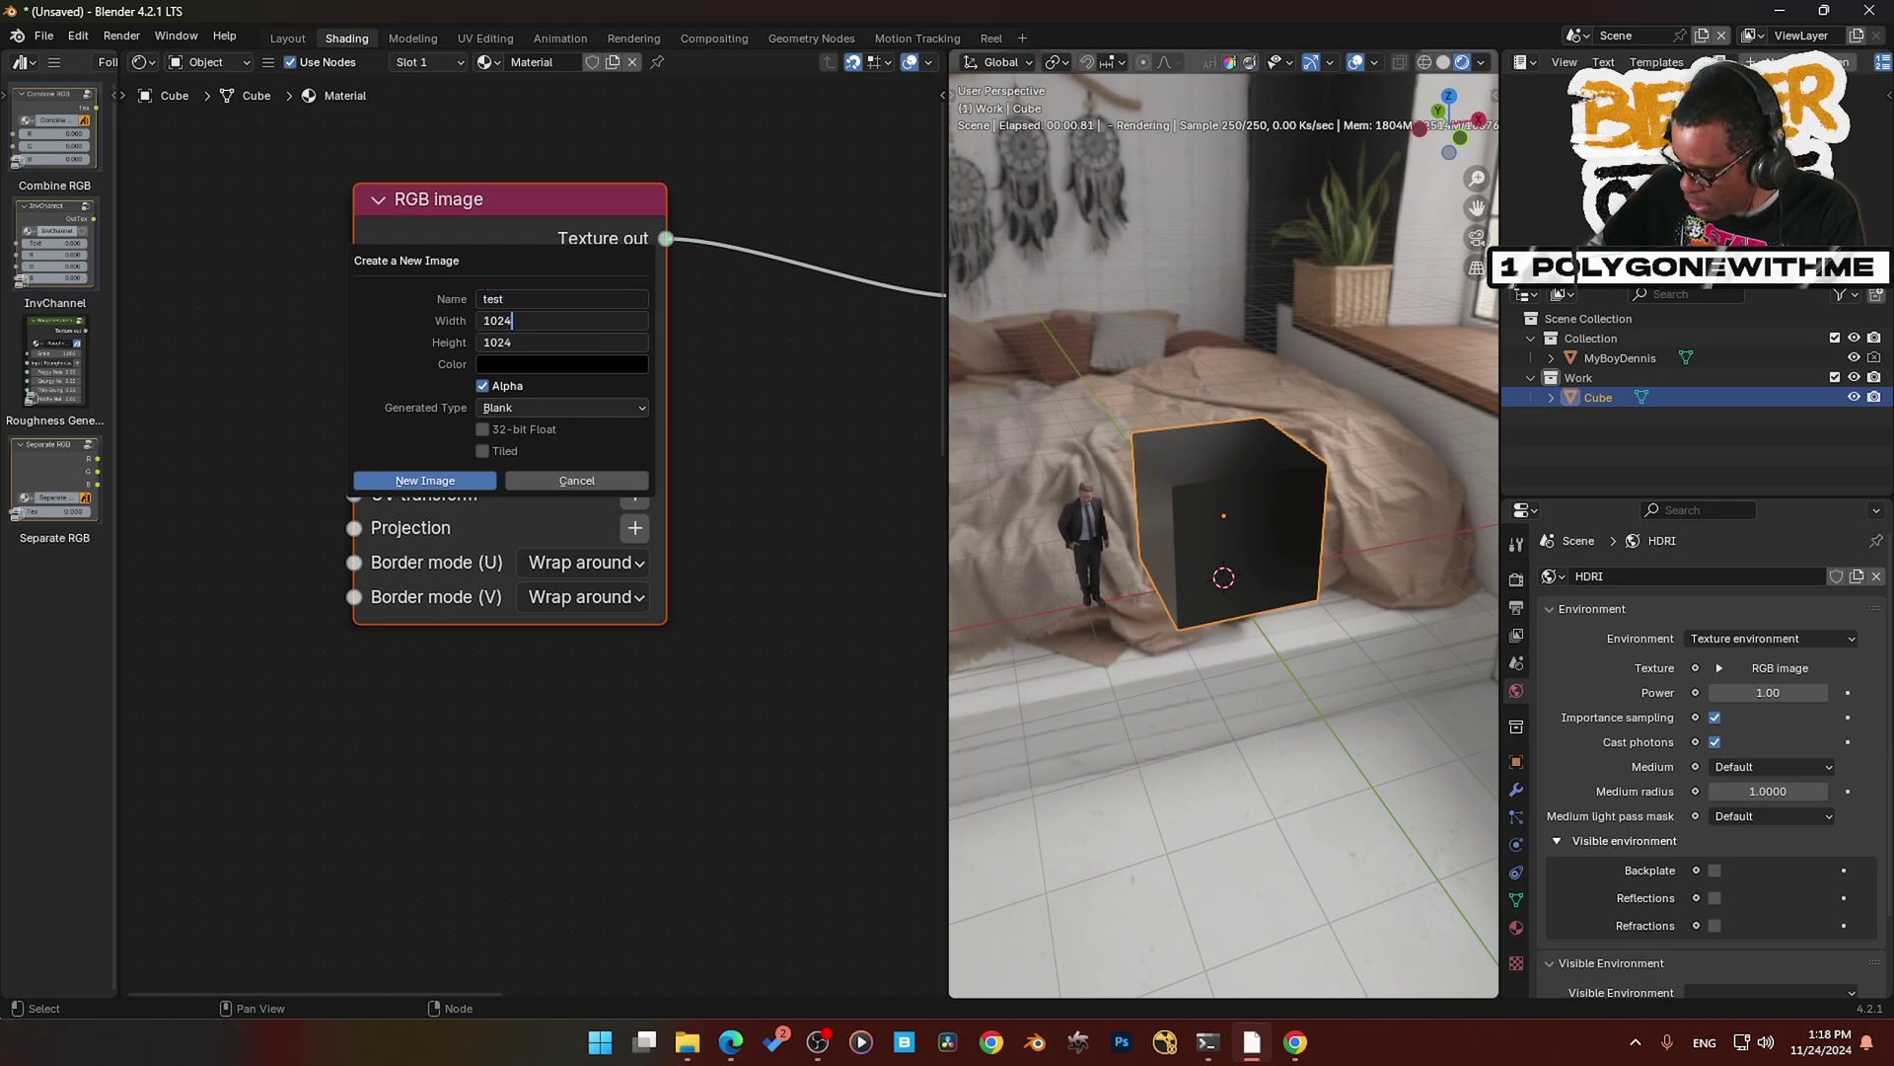
type("*2")
key("Return")
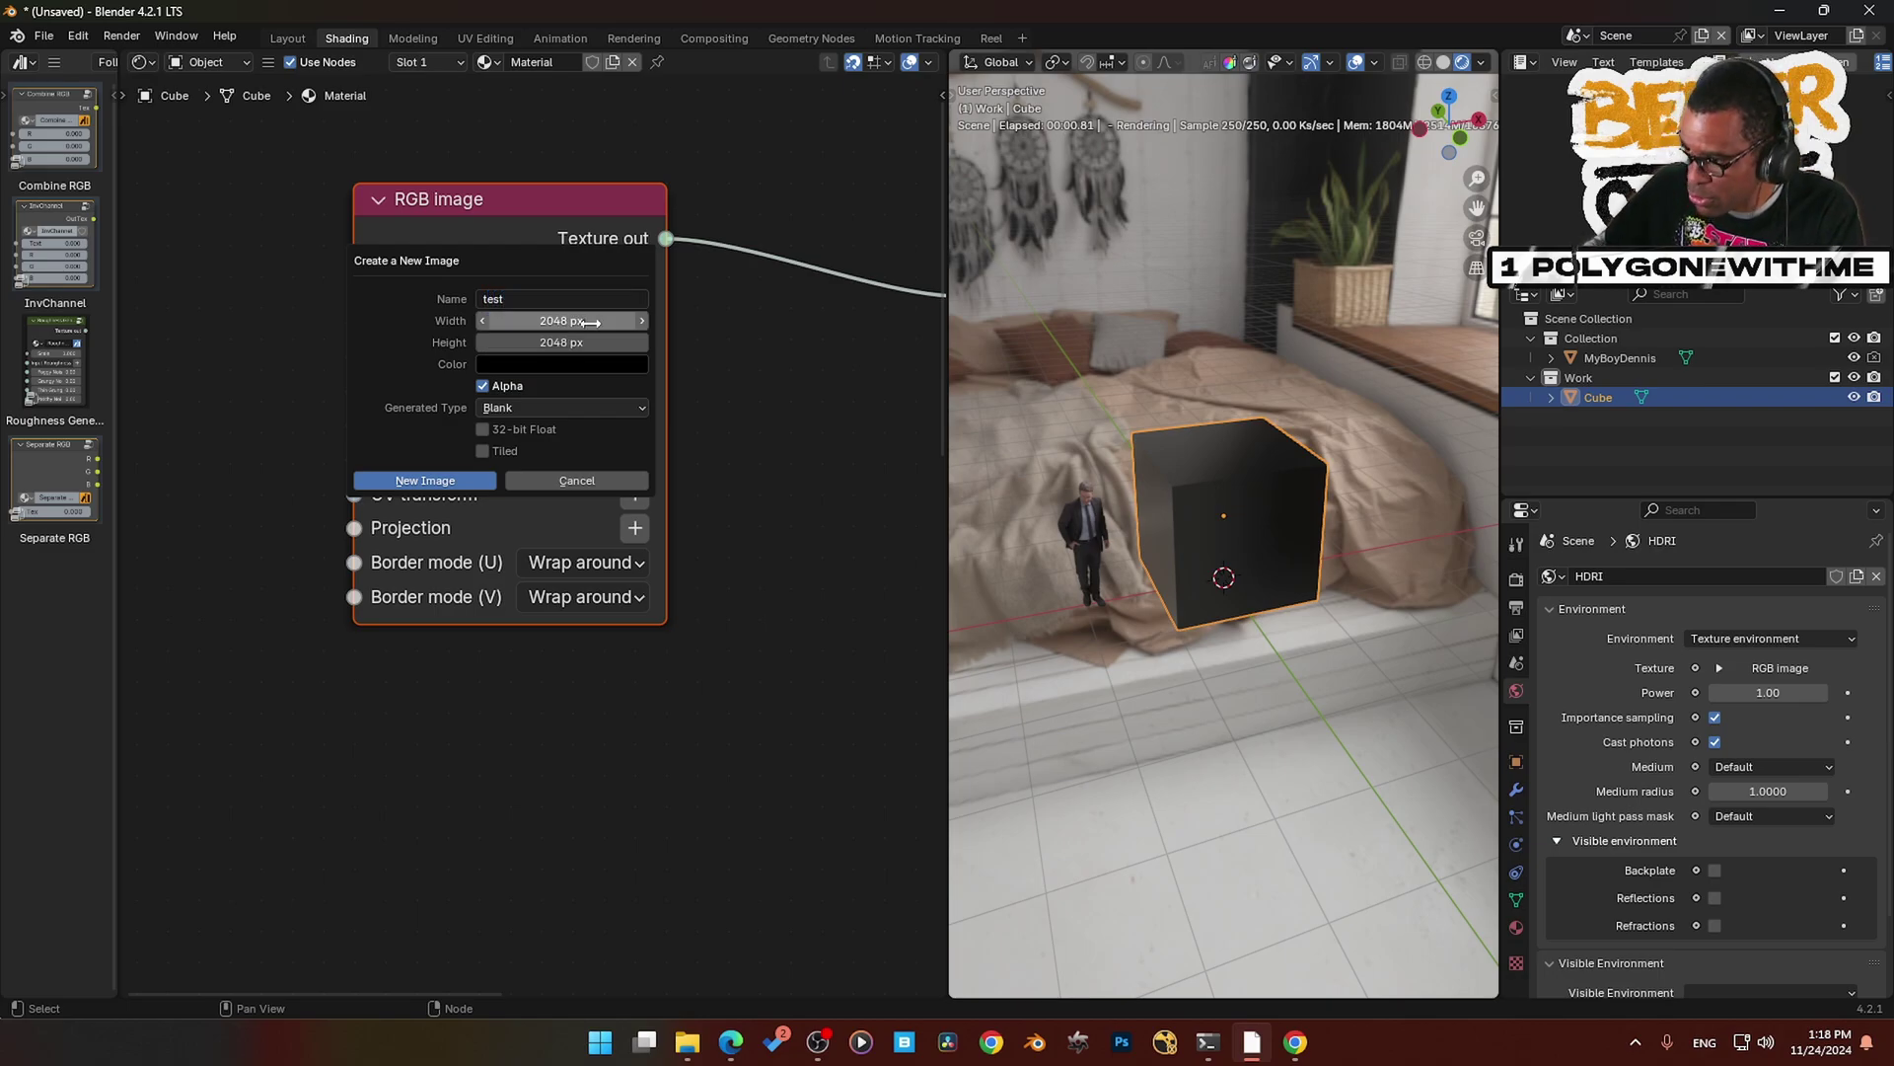
left_click(414, 482)
- Assign the test image for use in Viewport Paint and add a Texture Paint workspace
scroll(439, 515, "up", 2)
middle_click_drag(472, 504, 500, 620)
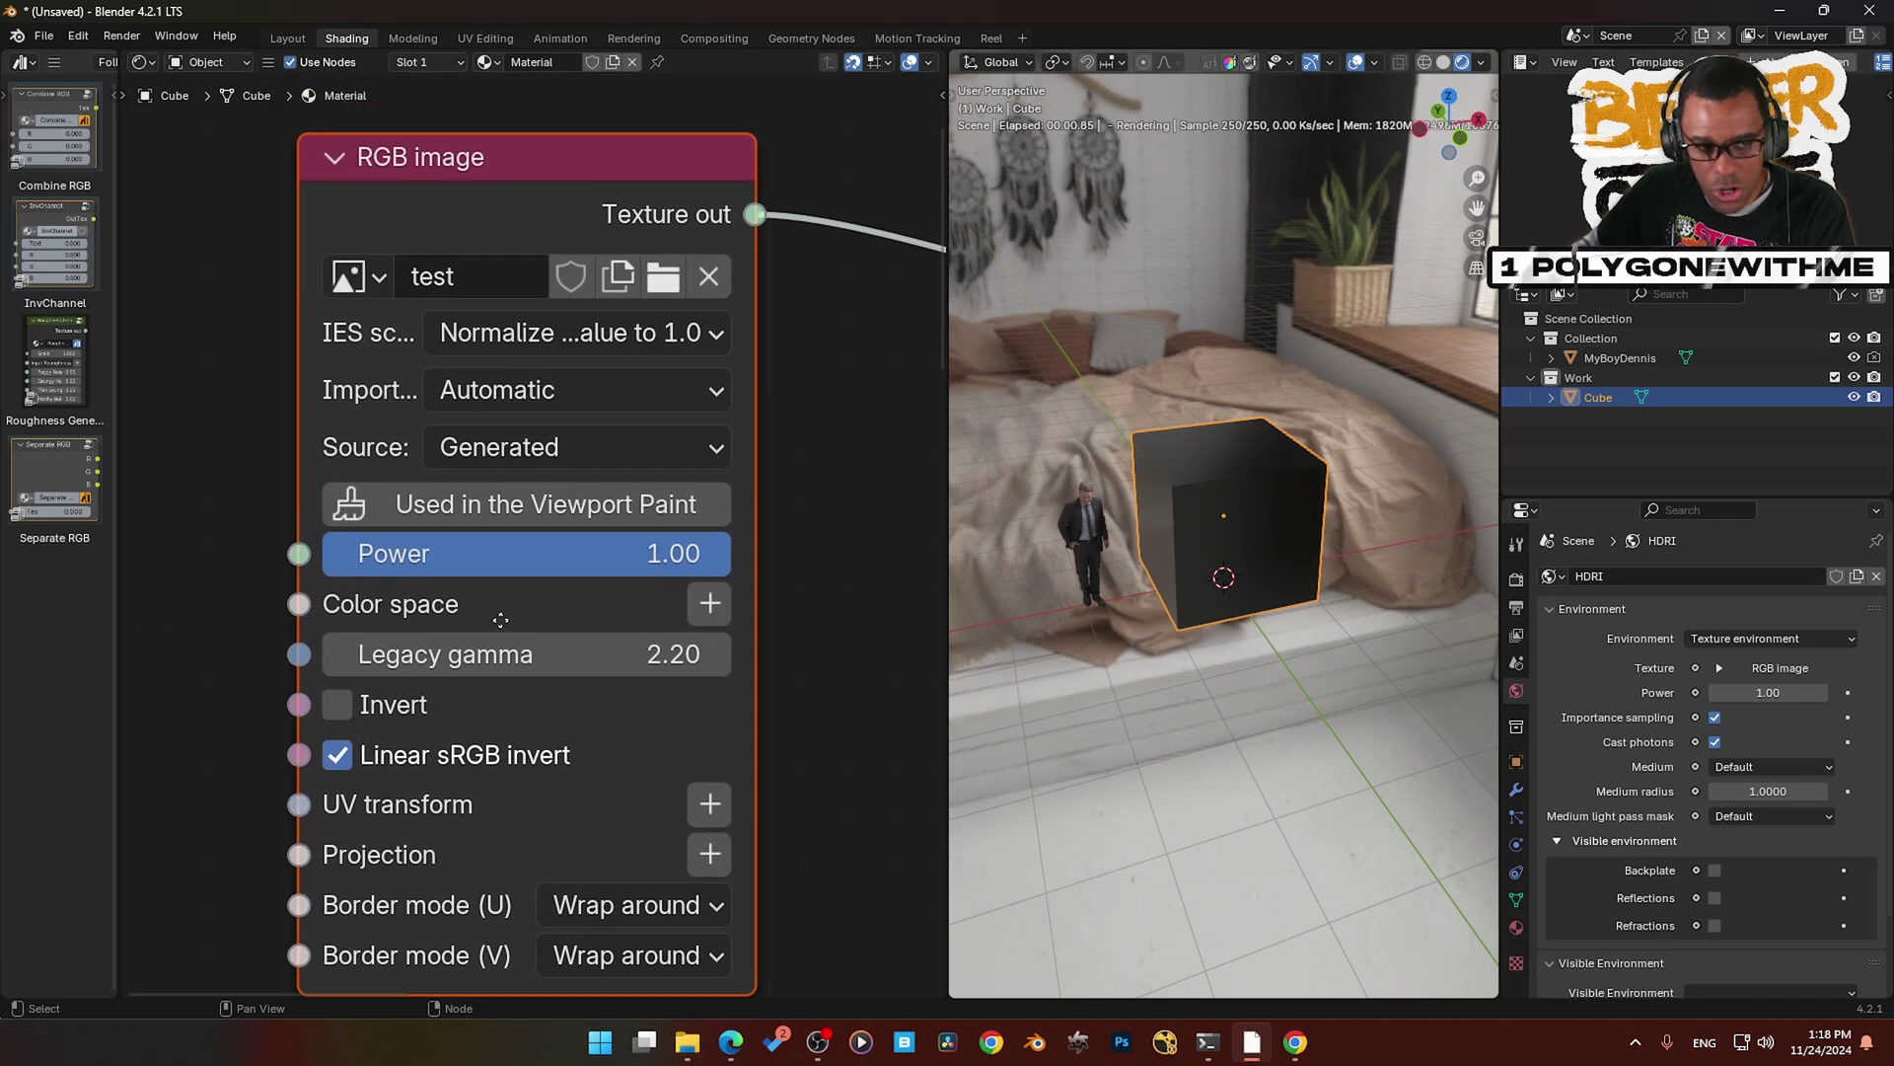
left_click(575, 506)
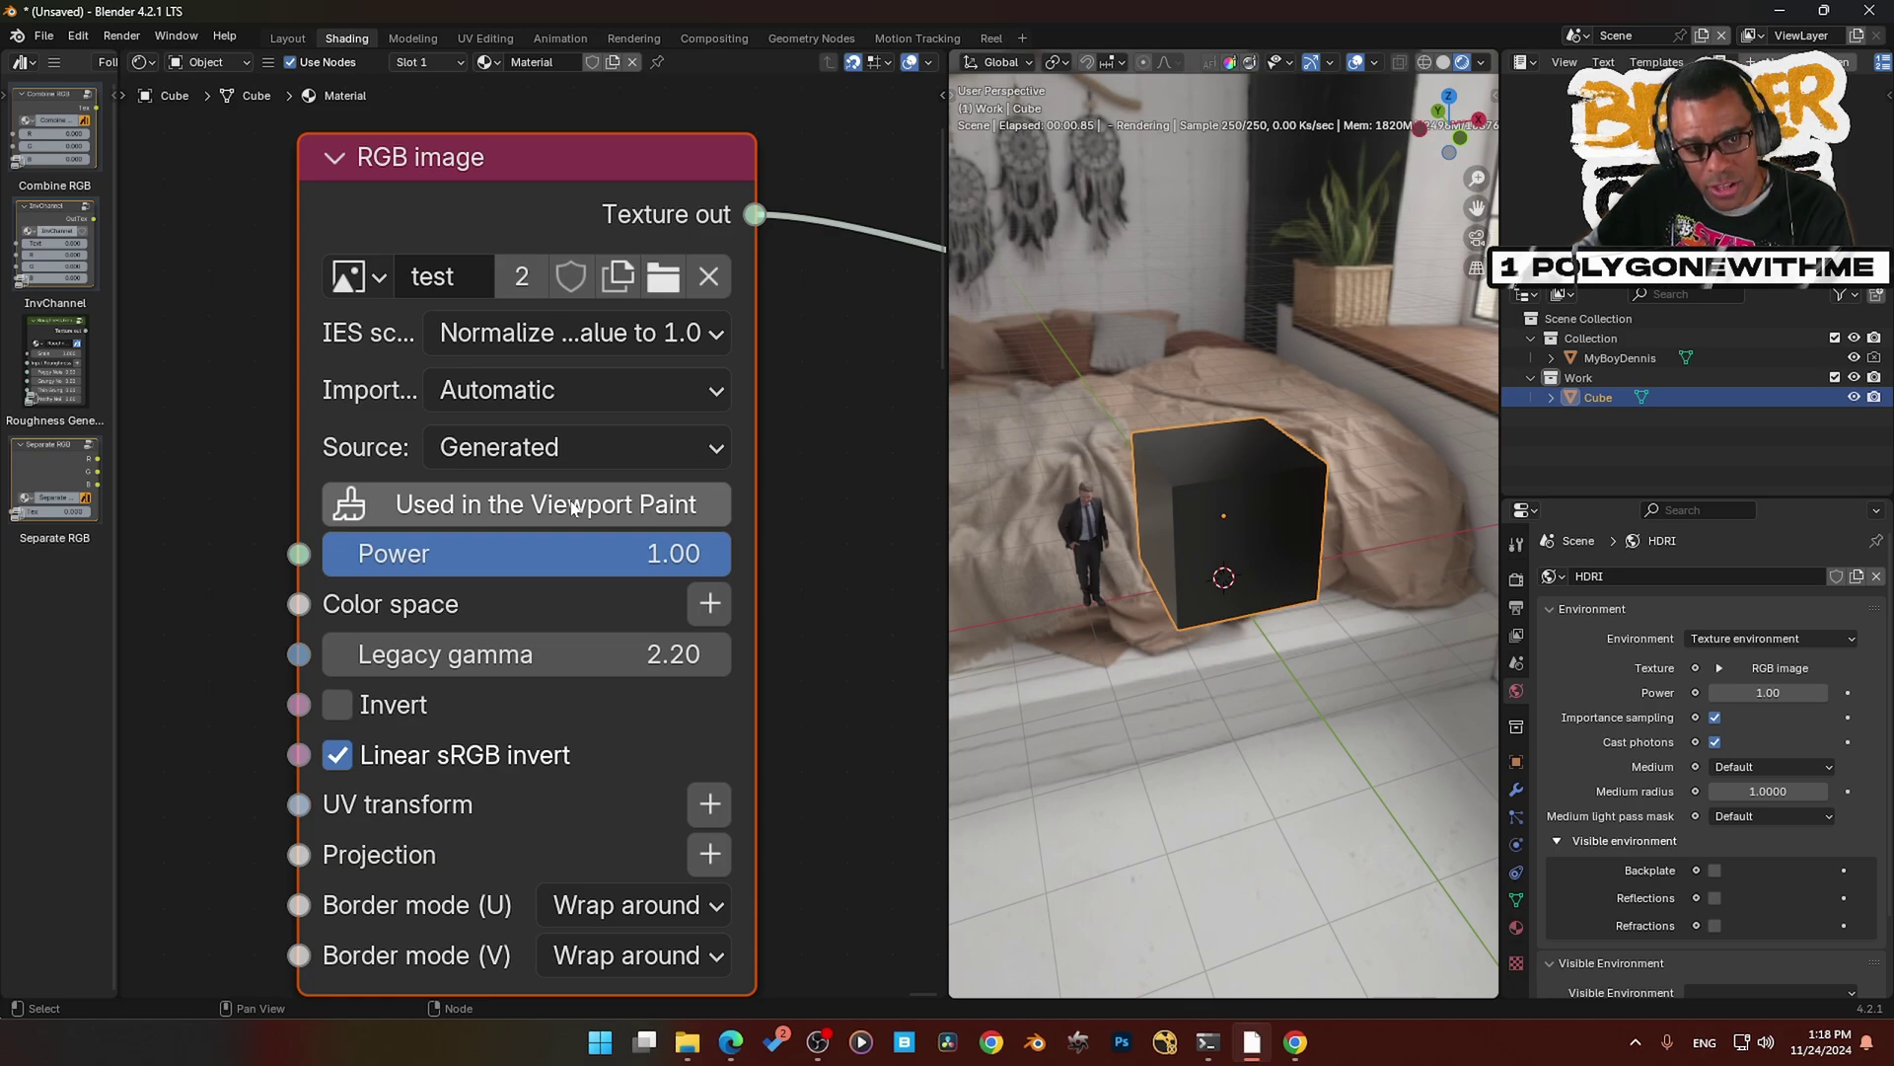
middle_click_drag(1243, 531, 1295, 524)
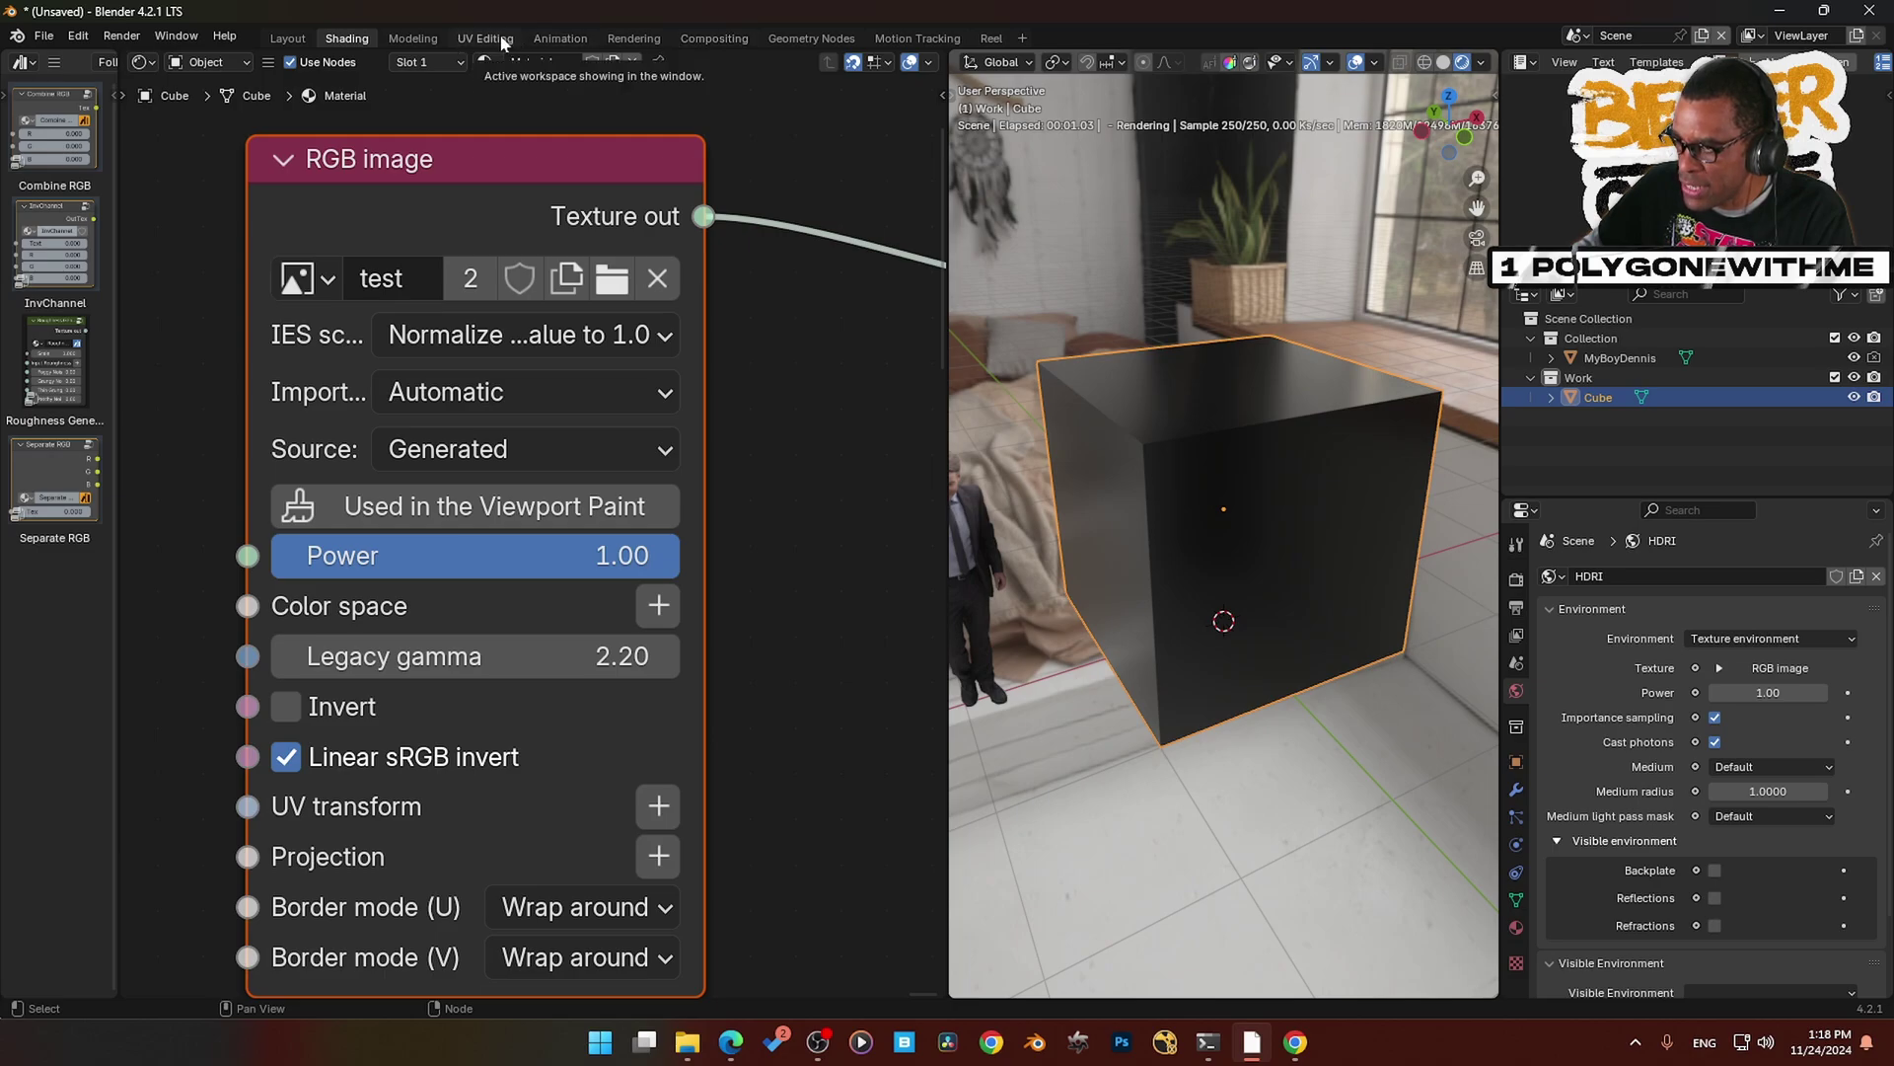
left_click(1022, 39)
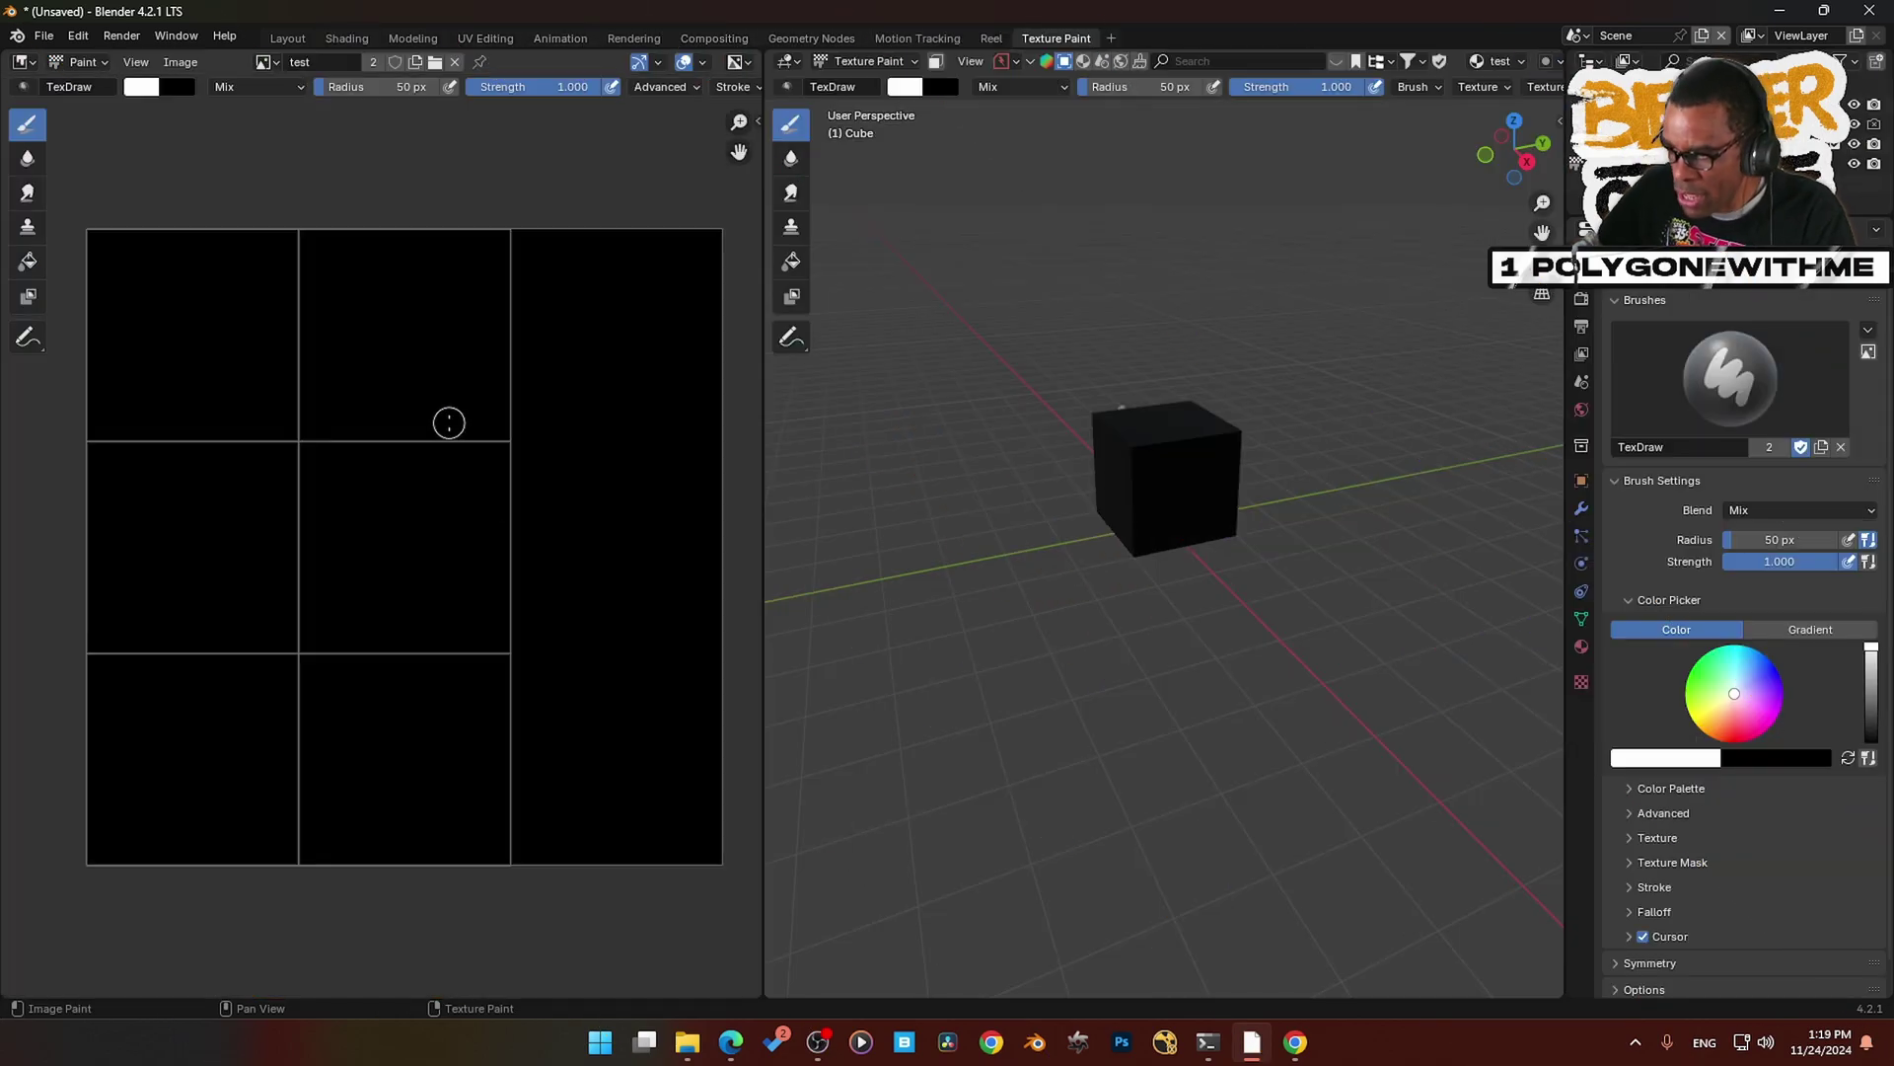
- Paint a looping white test stroke across the top and two side faces of the cube with the TexDraw brush
scroll(442, 426, "down", 1)
scroll(442, 425, "up", 2)
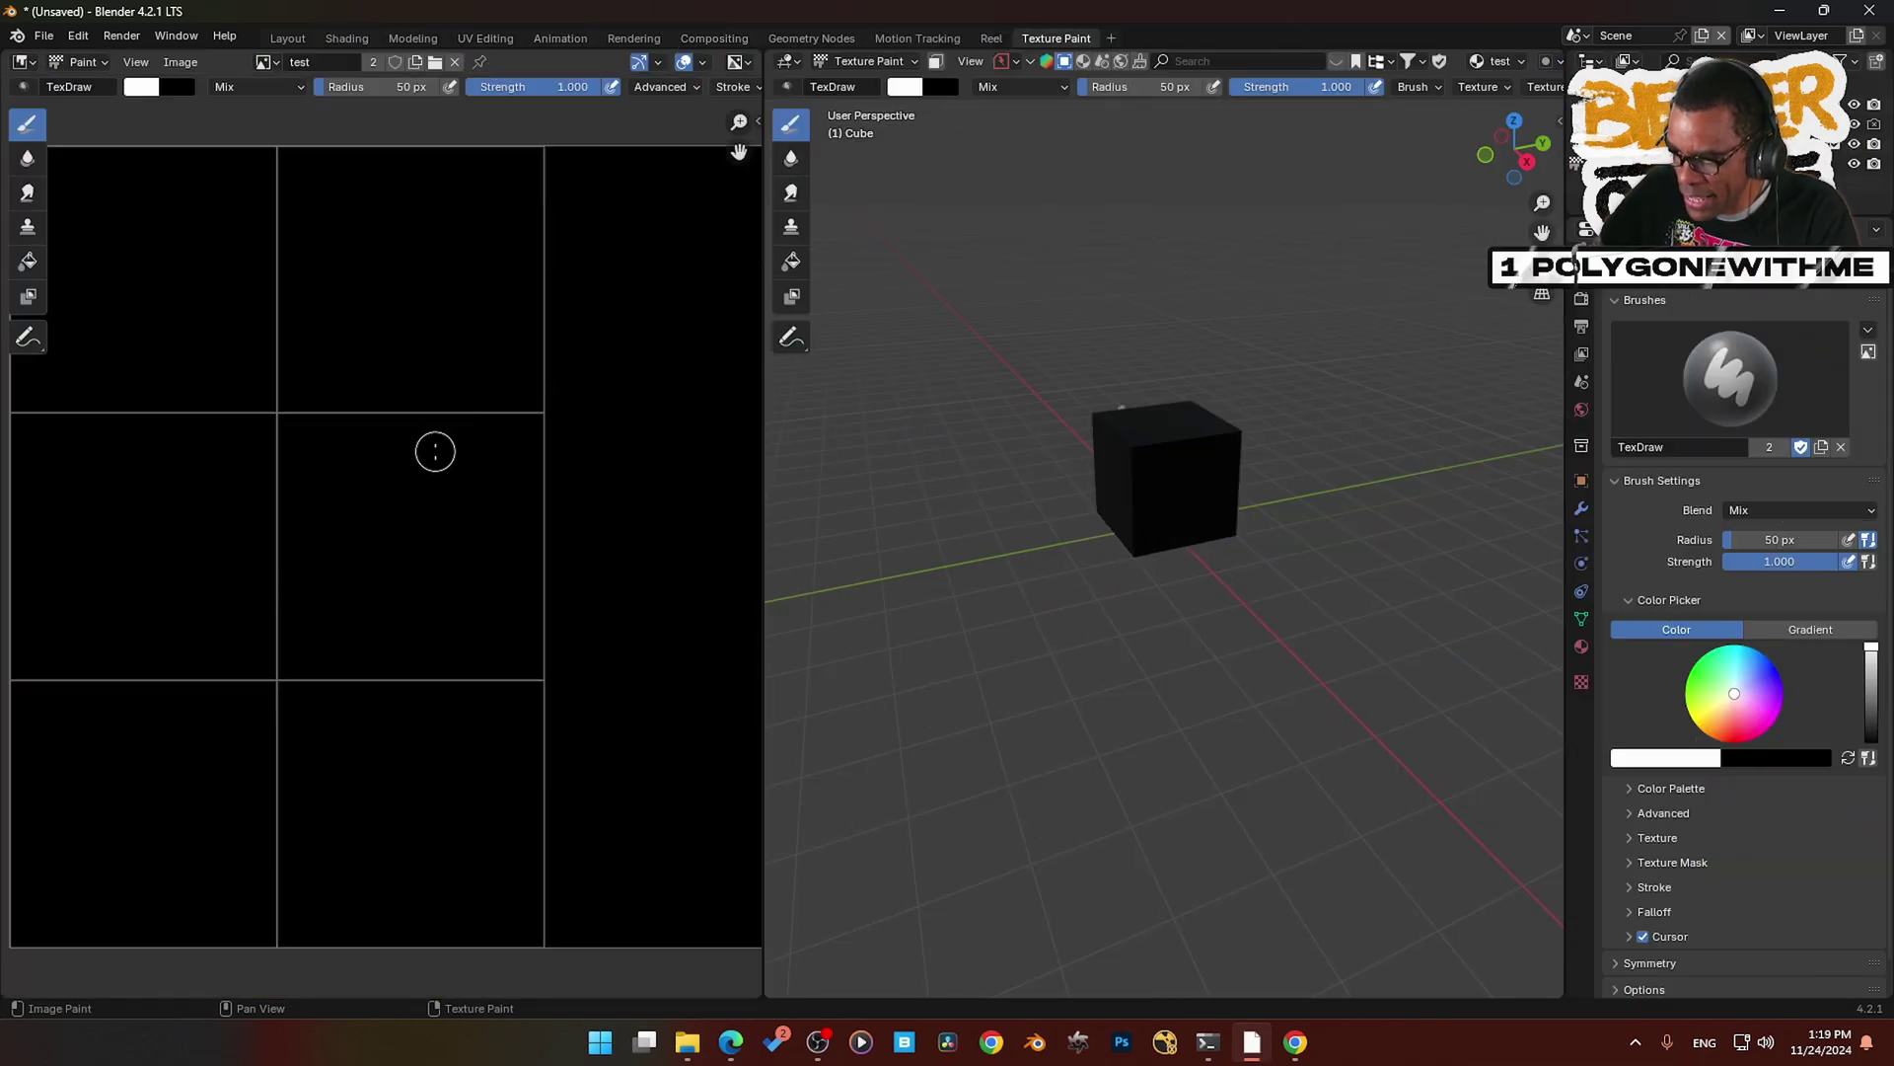
scroll(319, 408, "down", 1)
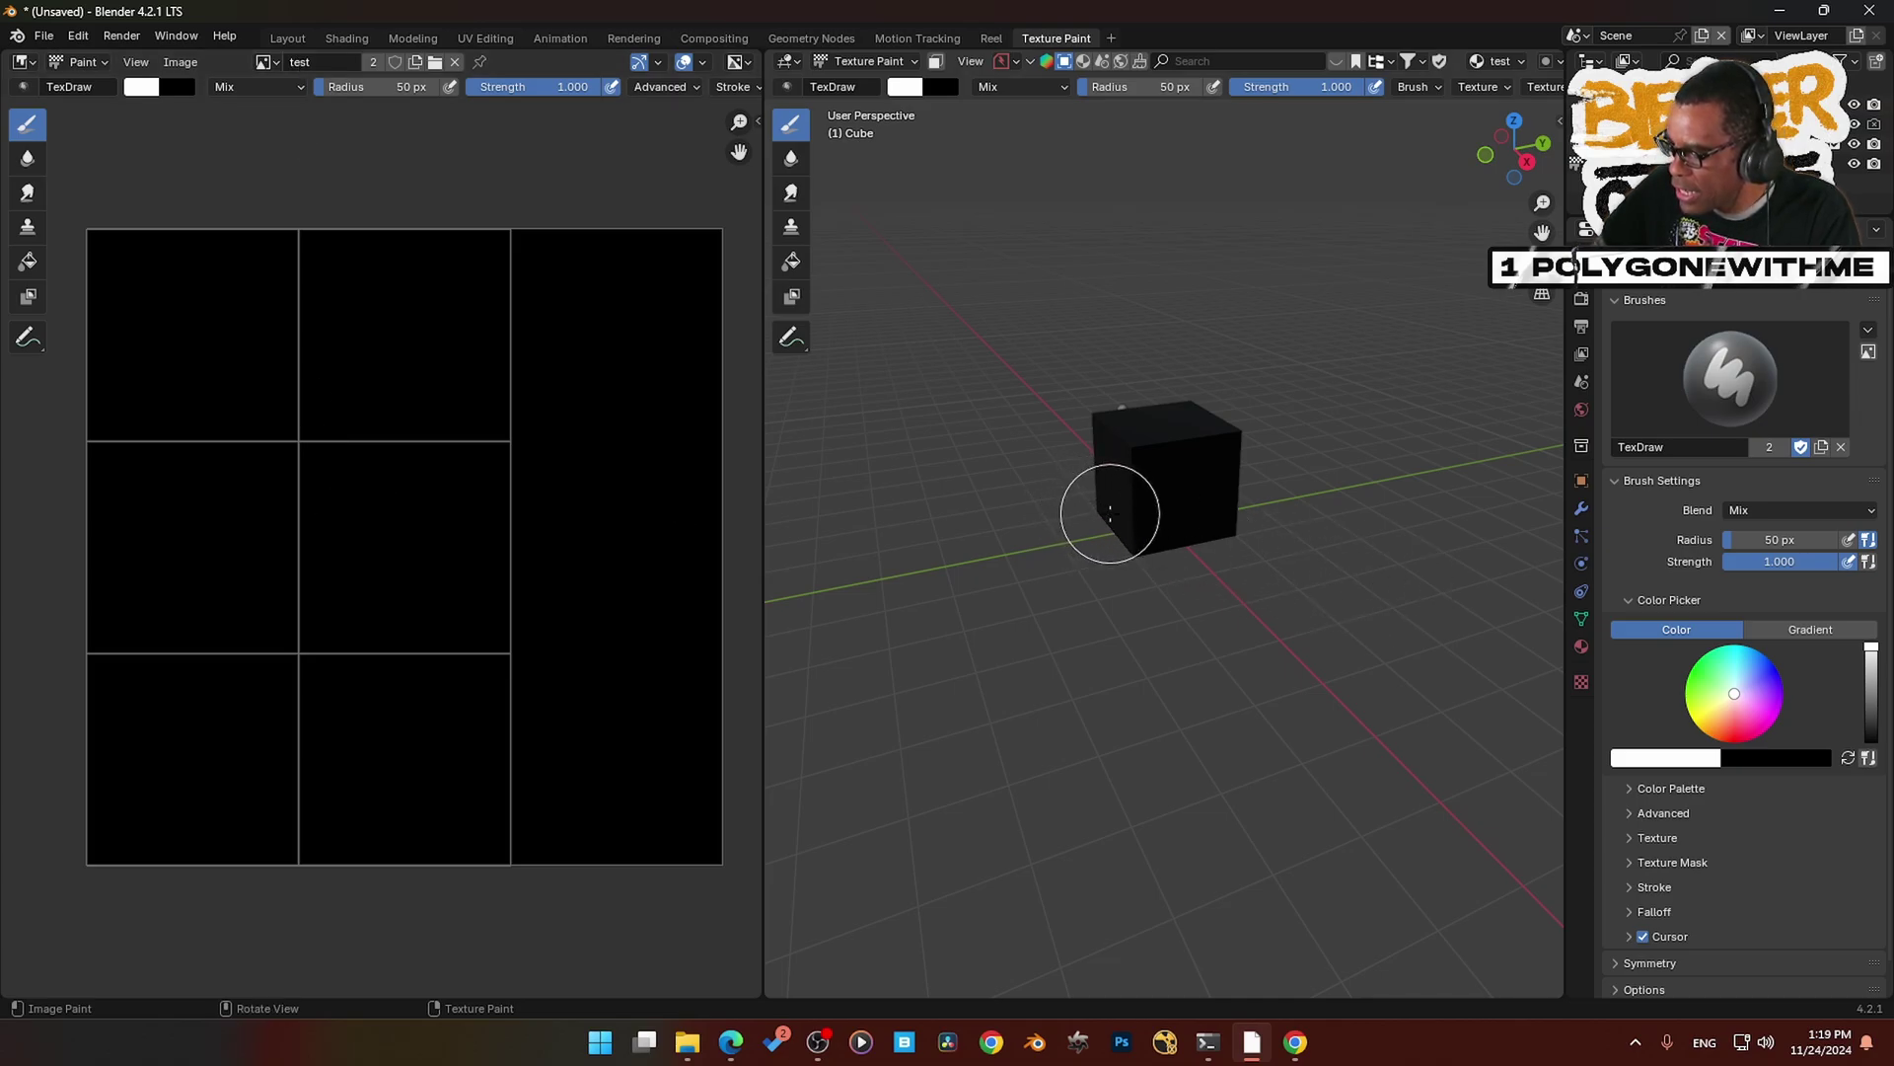
middle_click_drag(1108, 507, 1138, 546)
scroll(1161, 523, "up", 2)
scroll(1160, 523, "up", 1)
mouse_move(1204, 478)
left_mouse_down()
mouse_move(1079, 428)
mouse_move(1066, 305)
mouse_move(1251, 355)
mouse_move(1303, 287)
mouse_move(1130, 207)
left_mouse_up()
mouse_move(1074, 542)
middle_mouse_down()
mouse_move(1261, 520)
mouse_move(1398, 181)
middle_mouse_up()
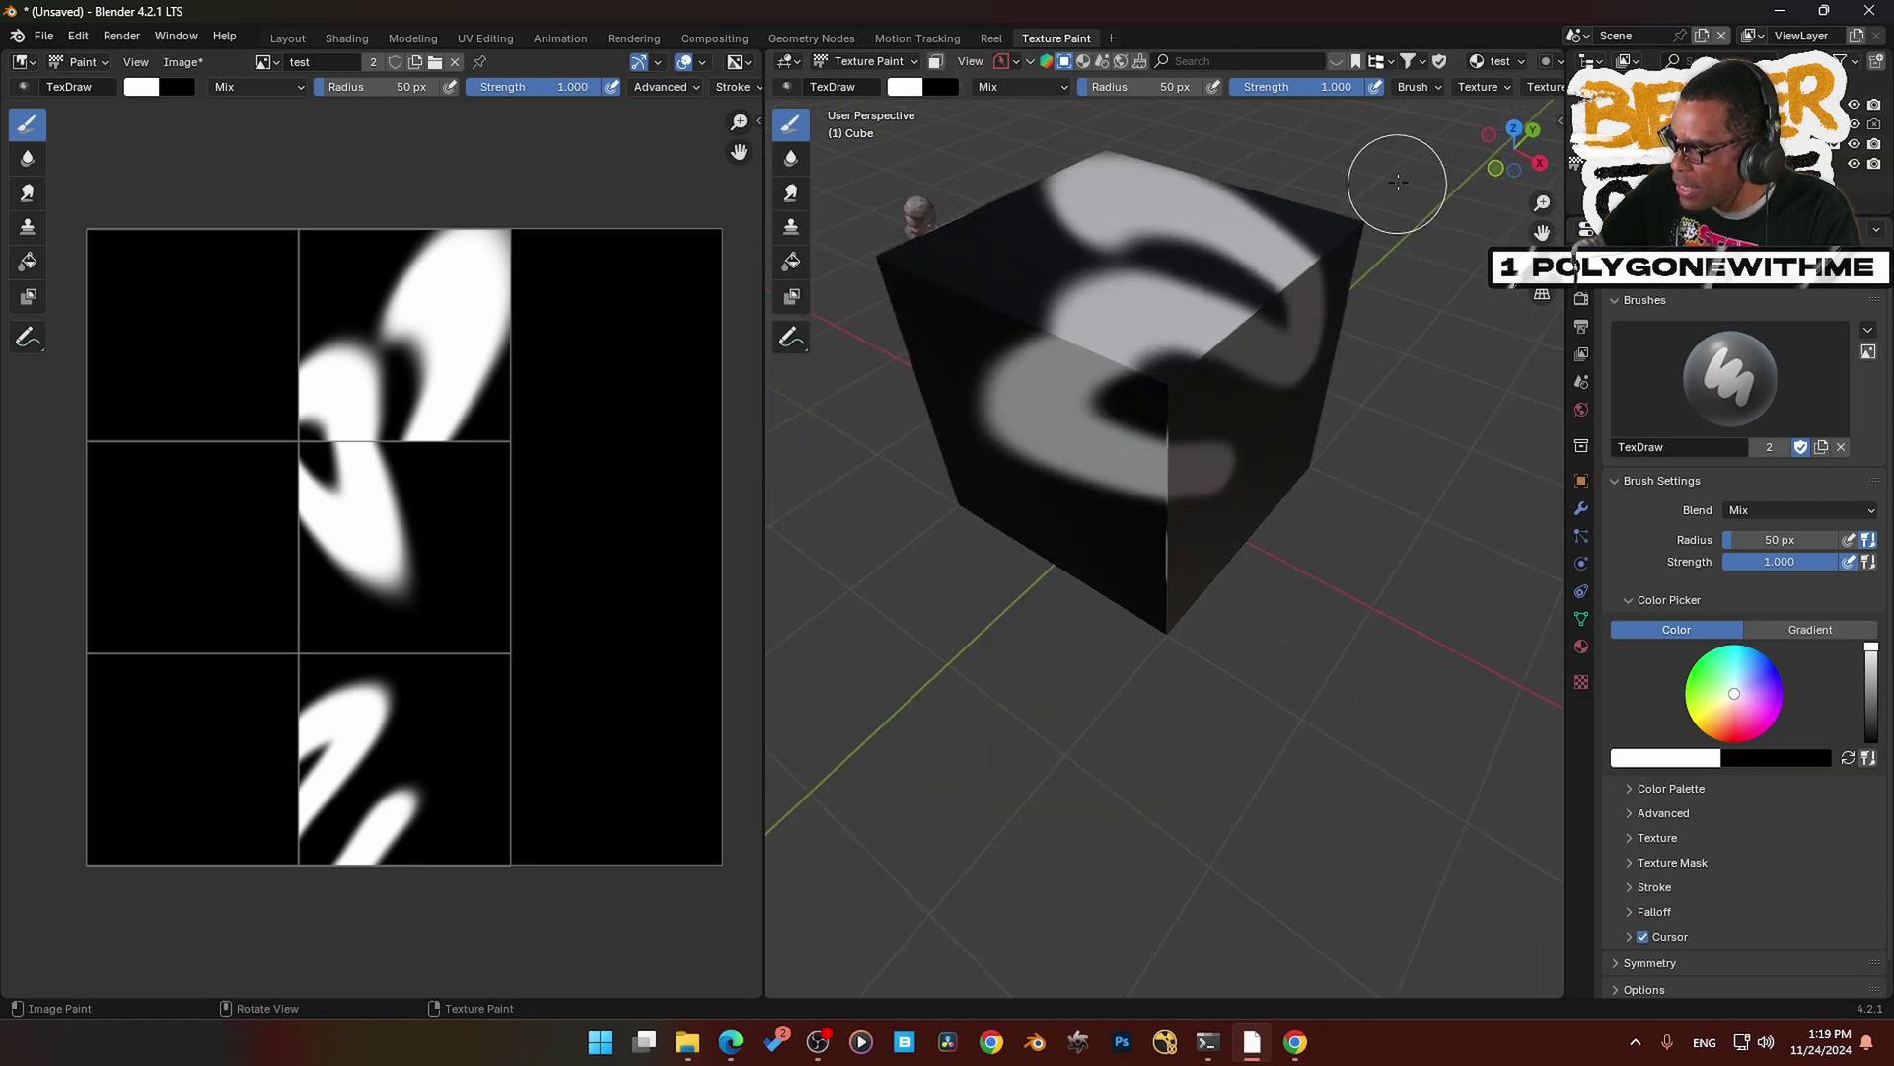
- Switch the paint viewport to rendered shading, check the painted cube, and undo the test stroke
scroll(1500, 61, "down", 5)
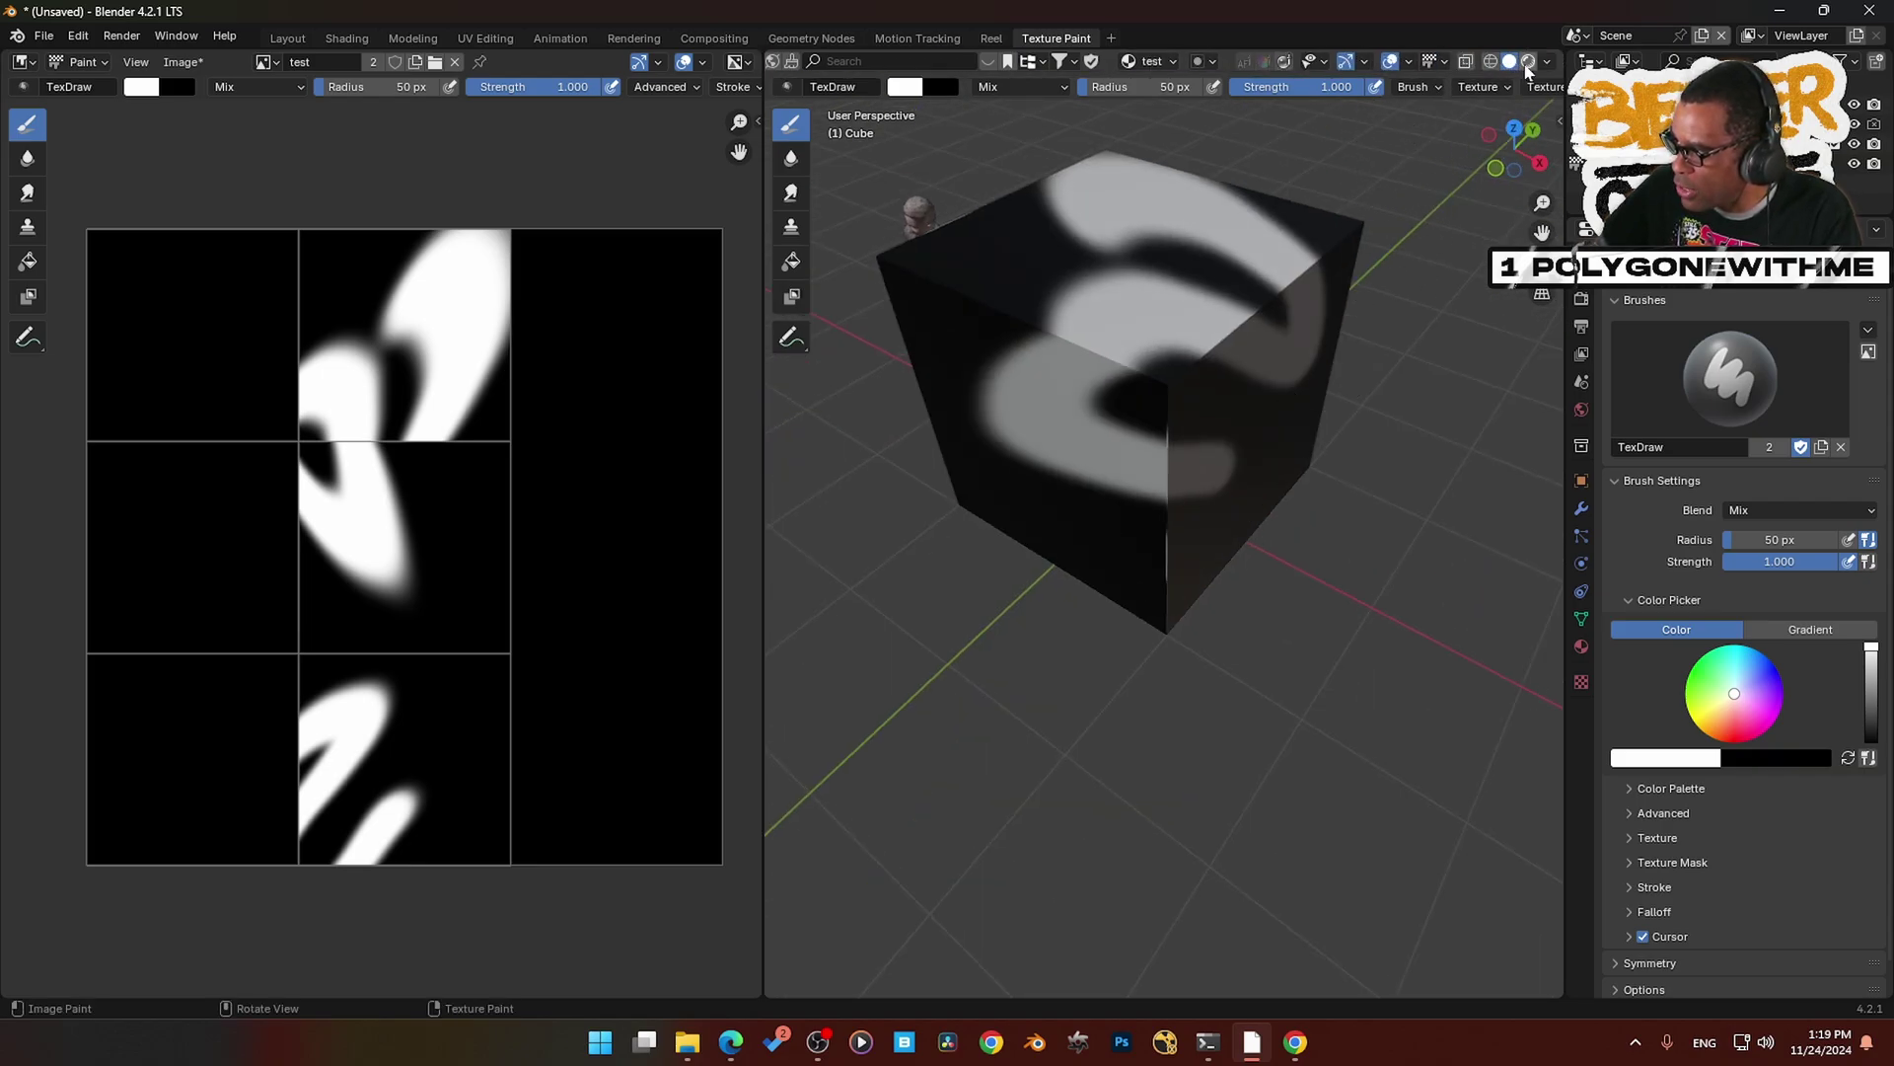
mouse_move(1154, 592)
middle_mouse_down()
mouse_move(1302, 571)
mouse_move(1036, 575)
mouse_move(1174, 569)
middle_mouse_up()
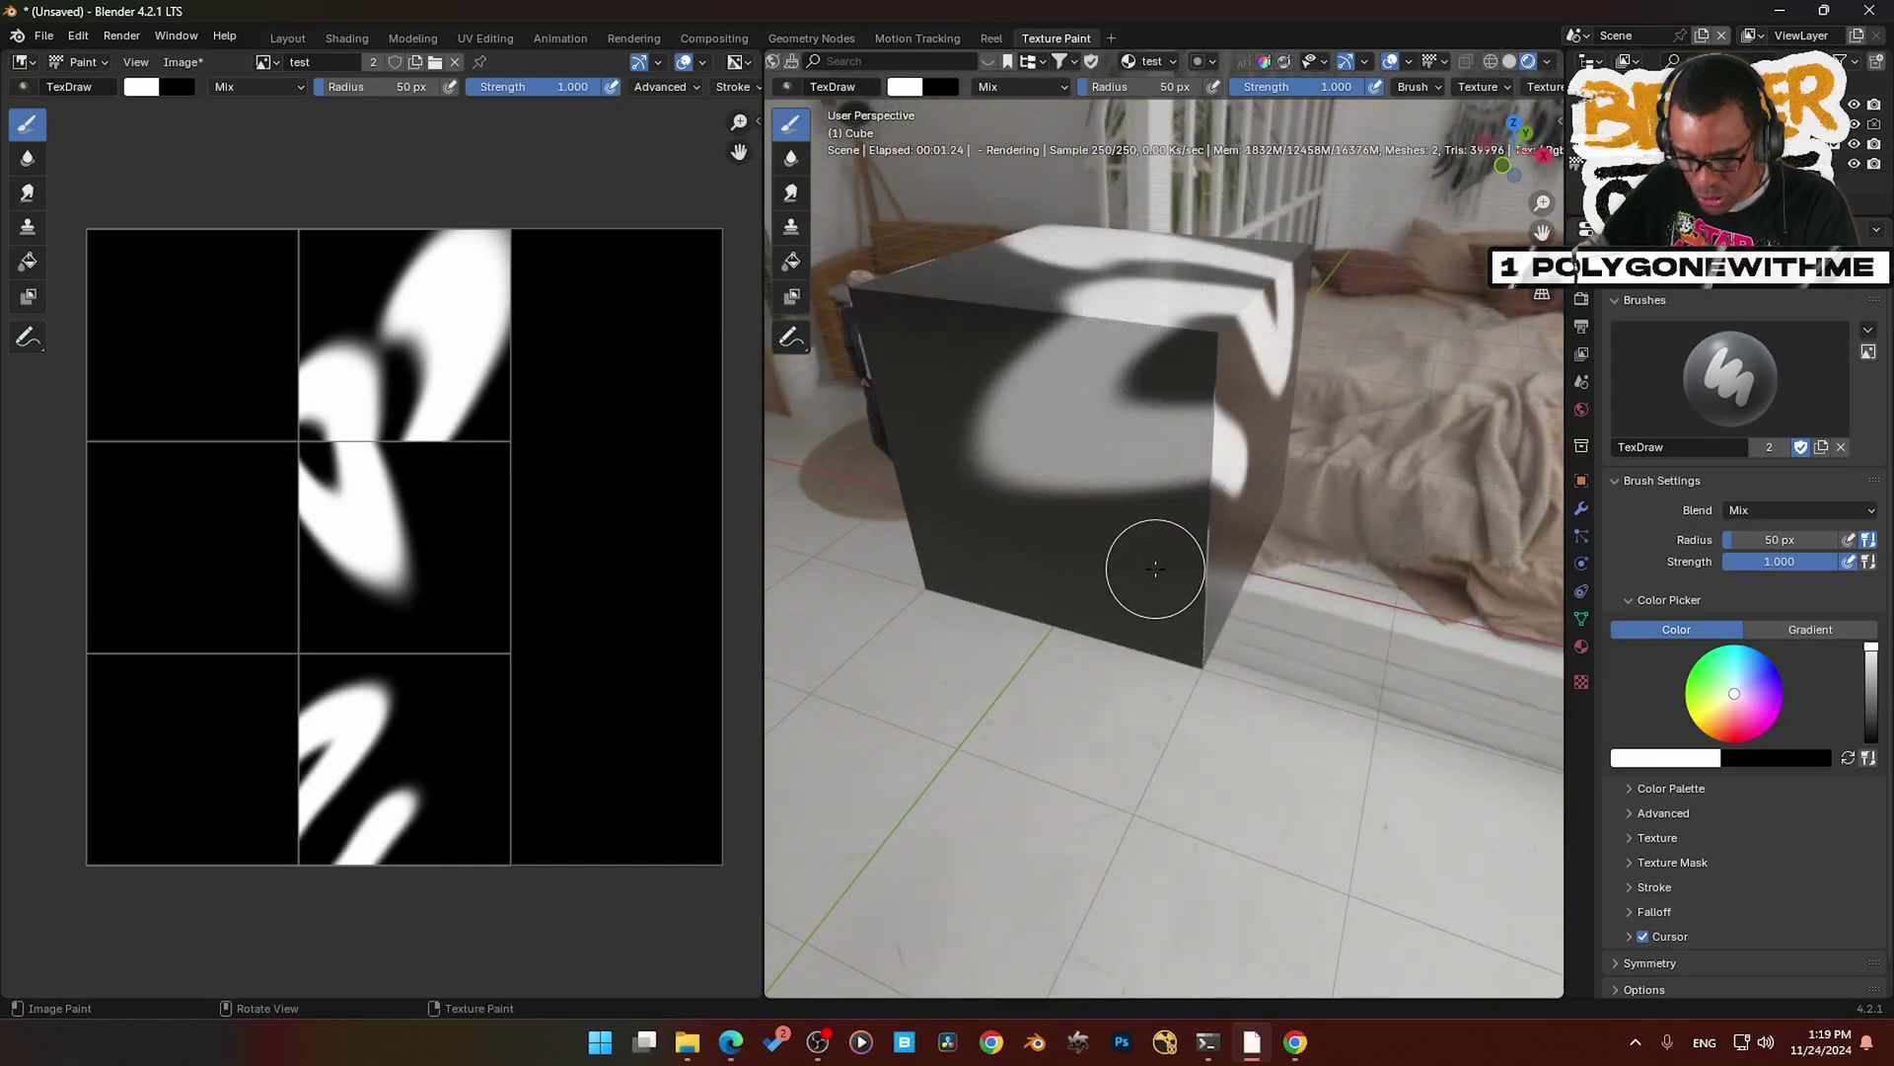
key("ctrl+z")
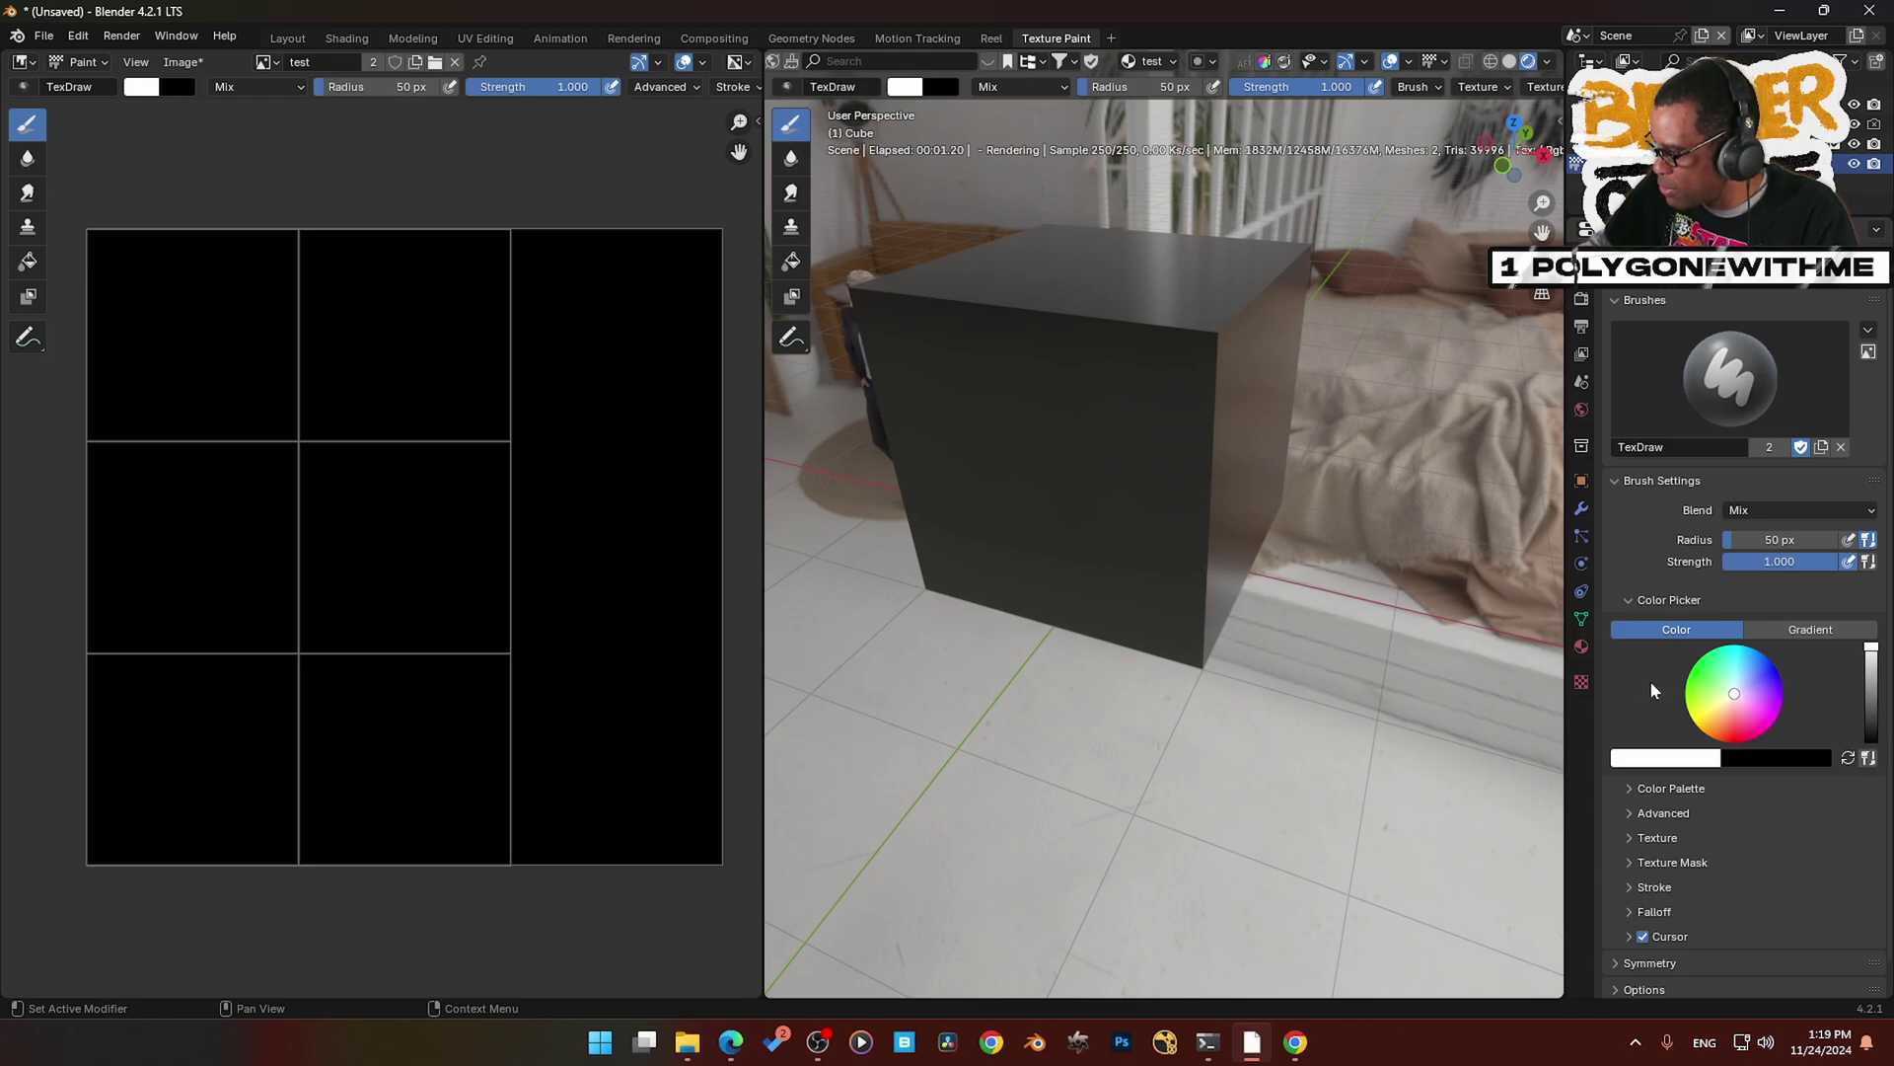
- Create a new Texture Mask for the brush and load Mud_Splash_wlvfeduv_2K_Brush.jpg as its image
scroll(1638, 511, "down", 1)
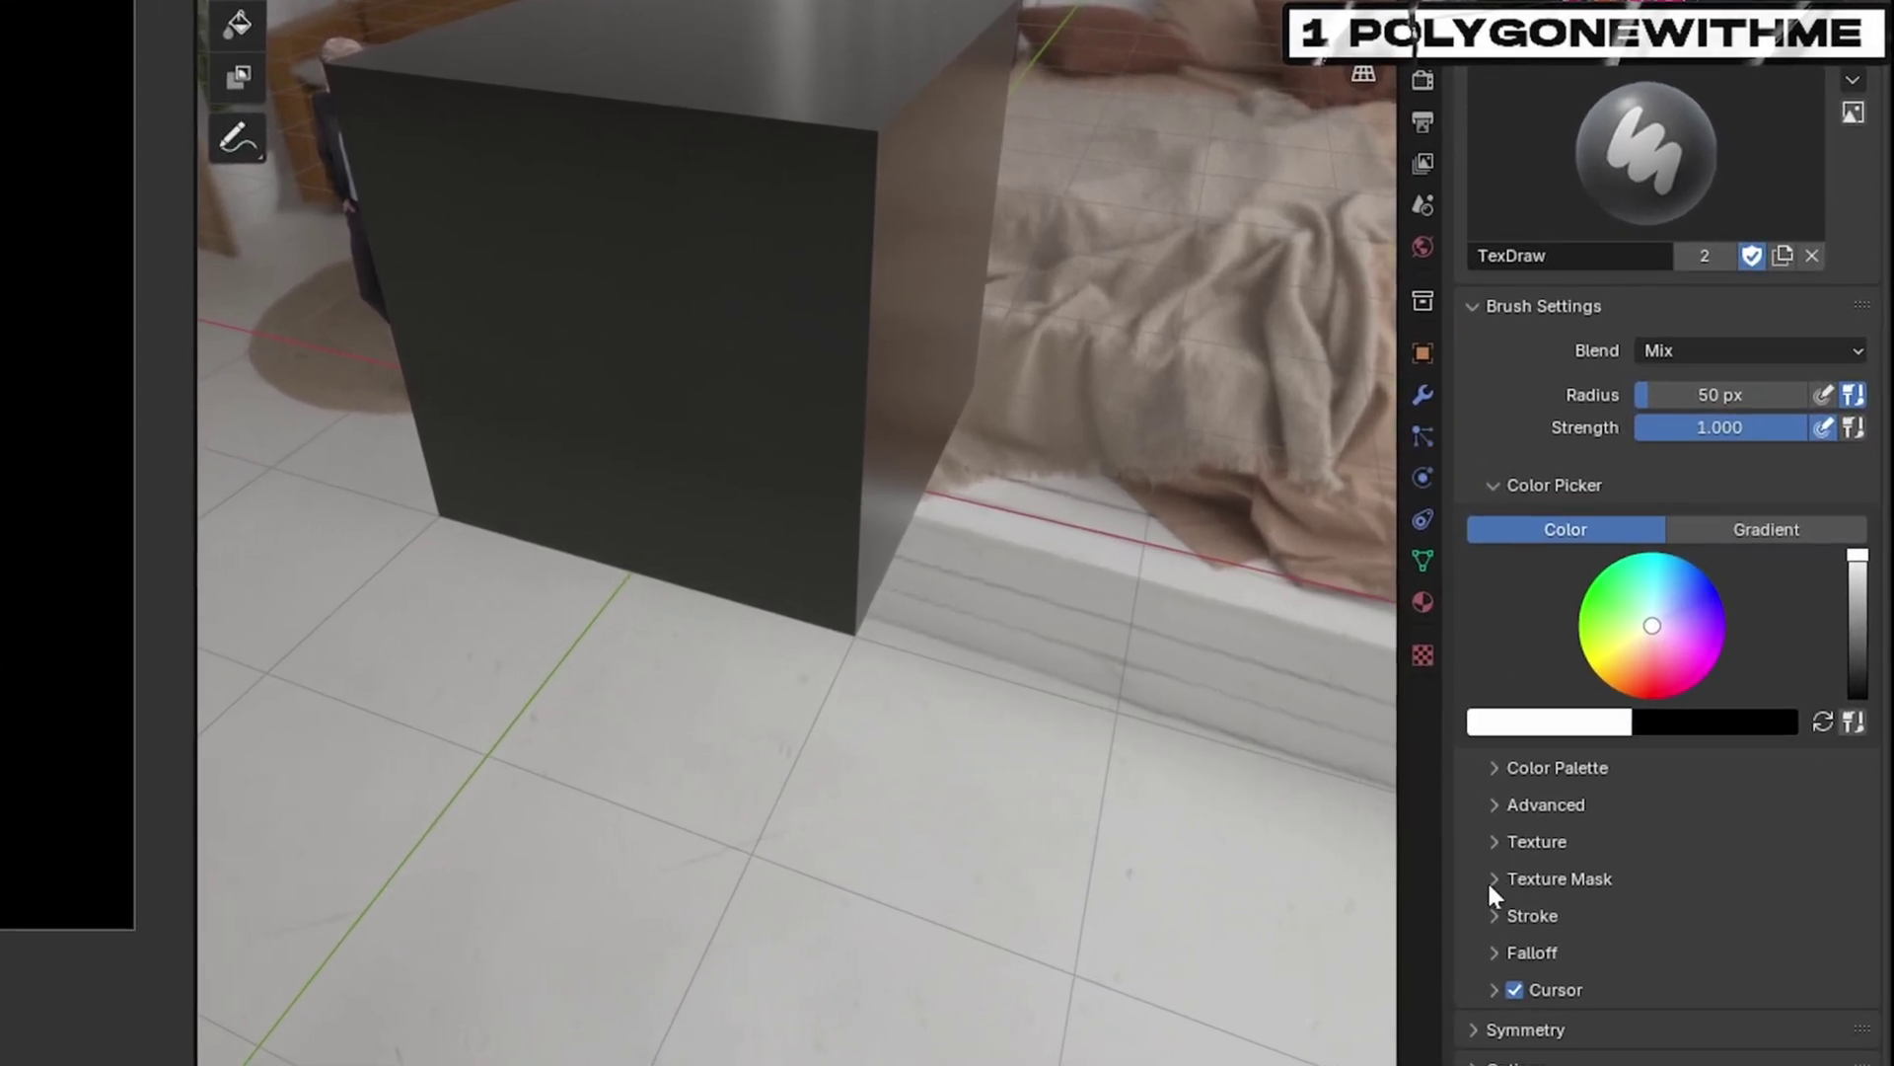
left_click(1488, 879)
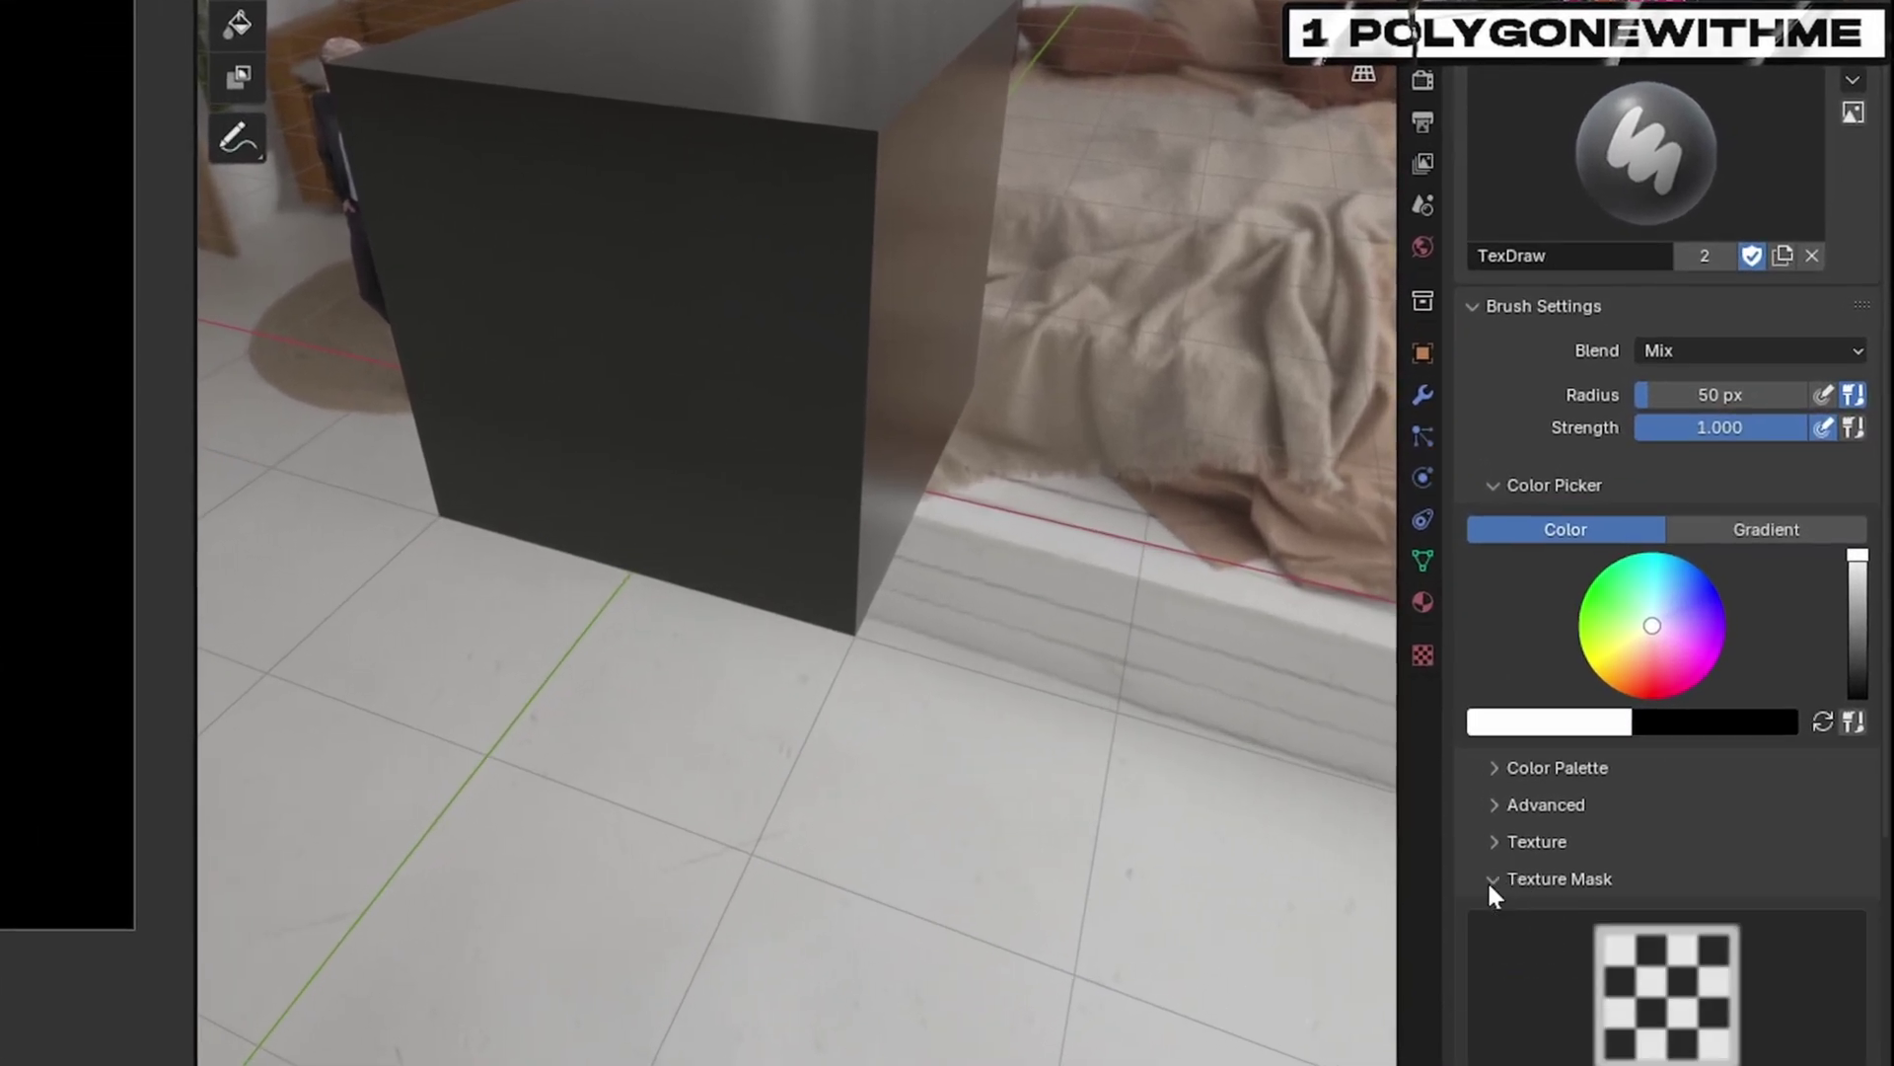
scroll(1585, 778, "down", 8)
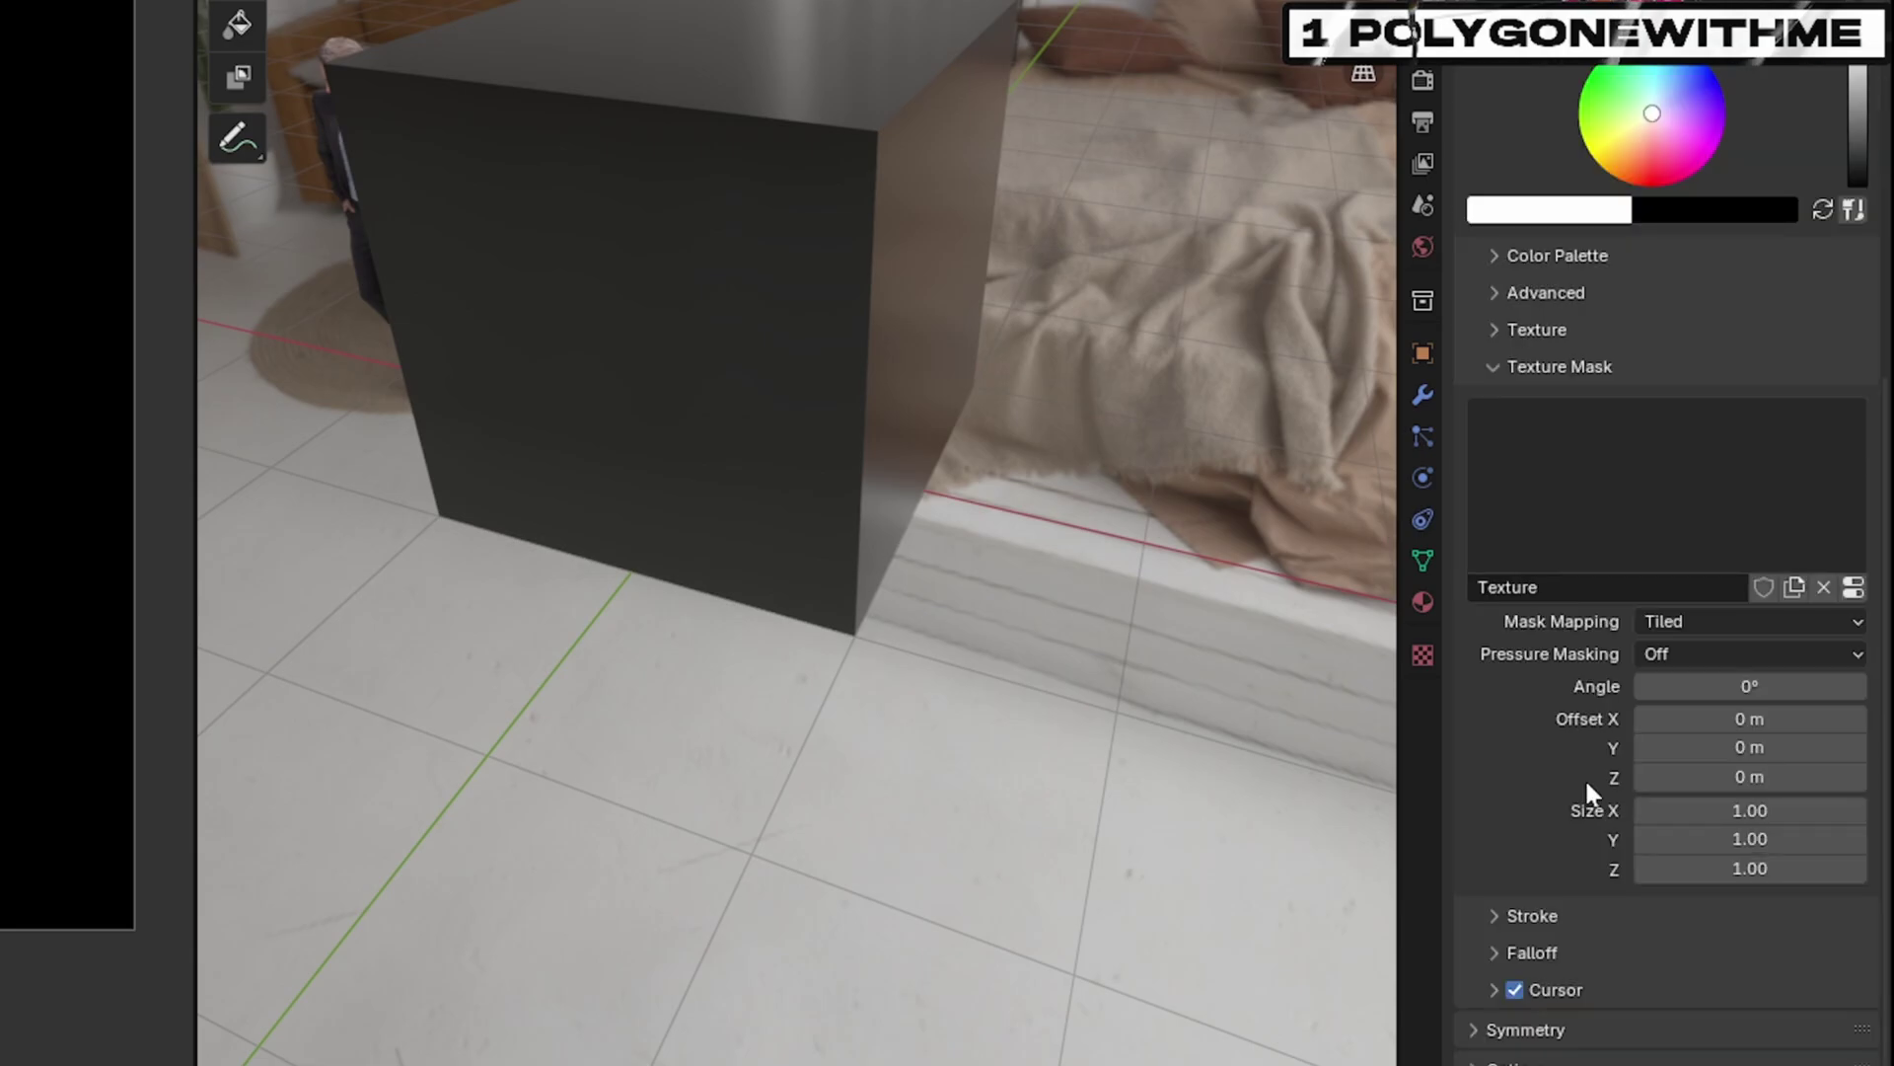
left_click(1854, 588)
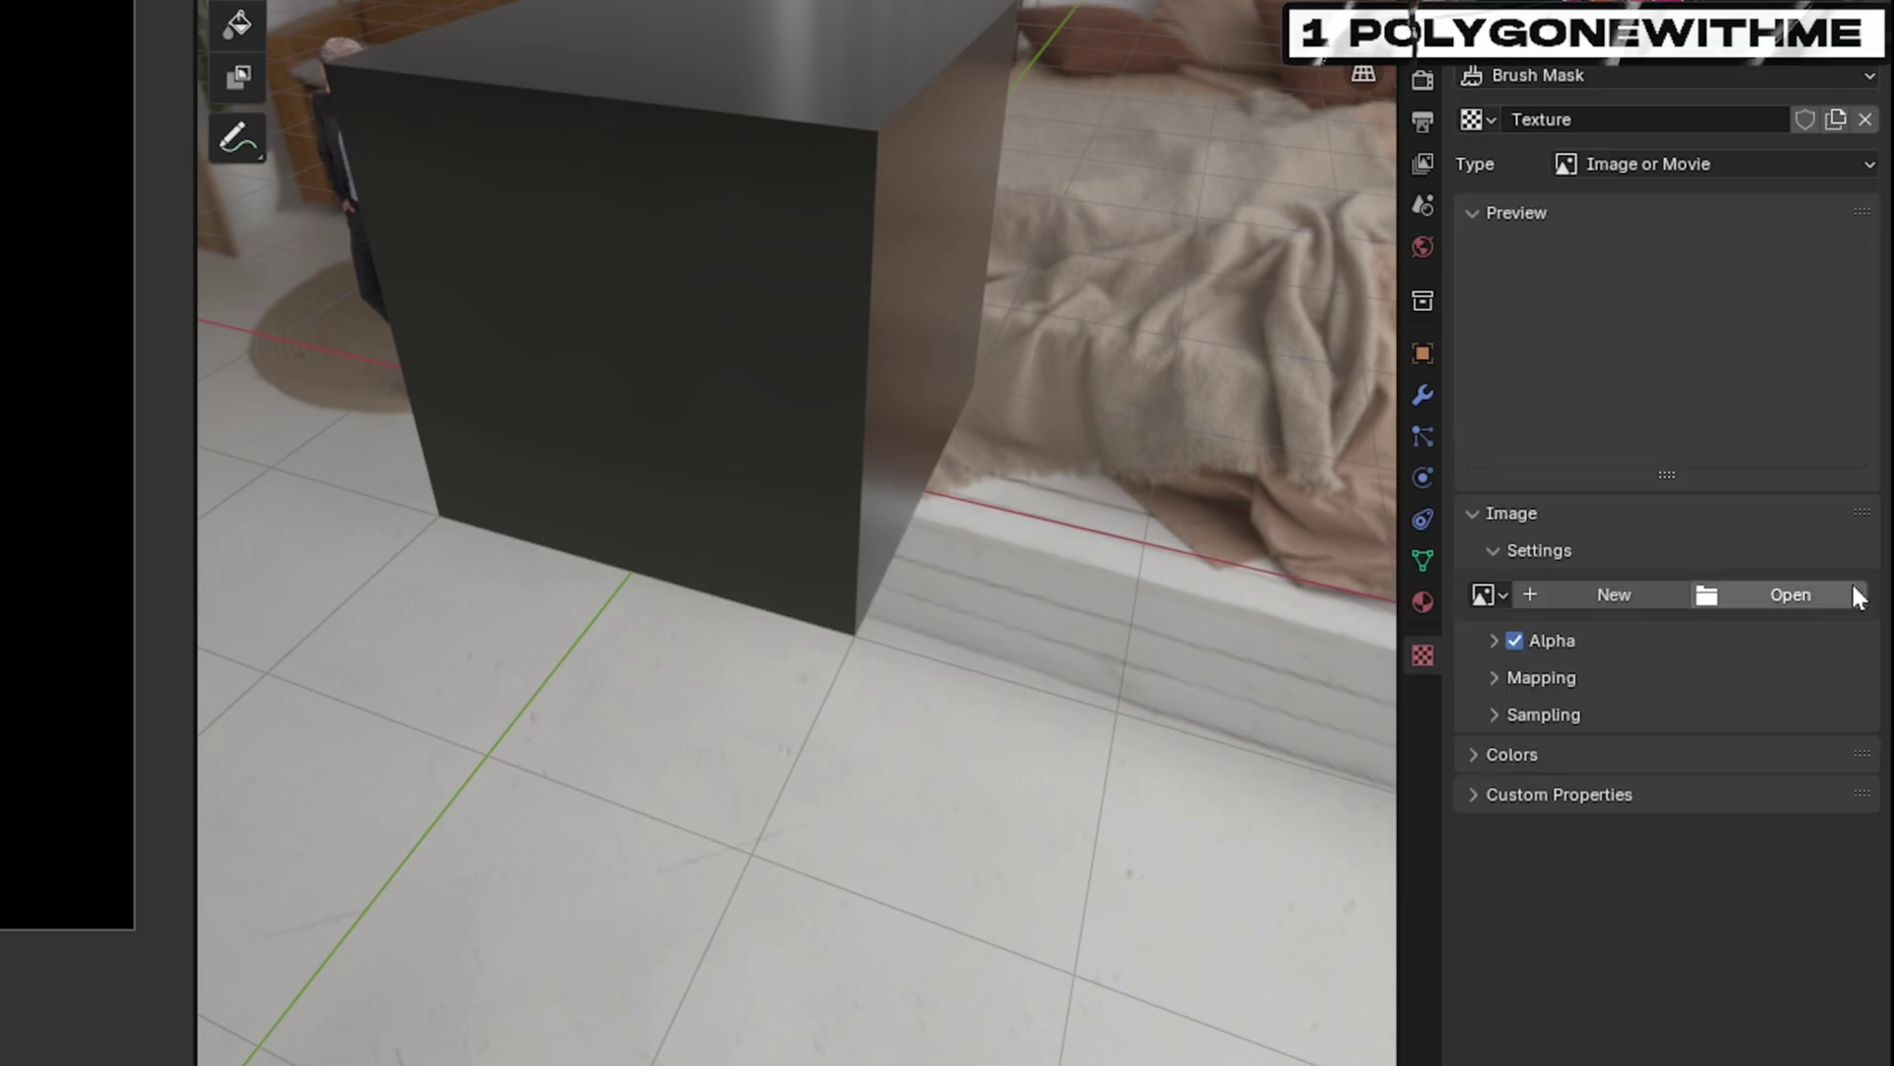
left_click(1790, 594)
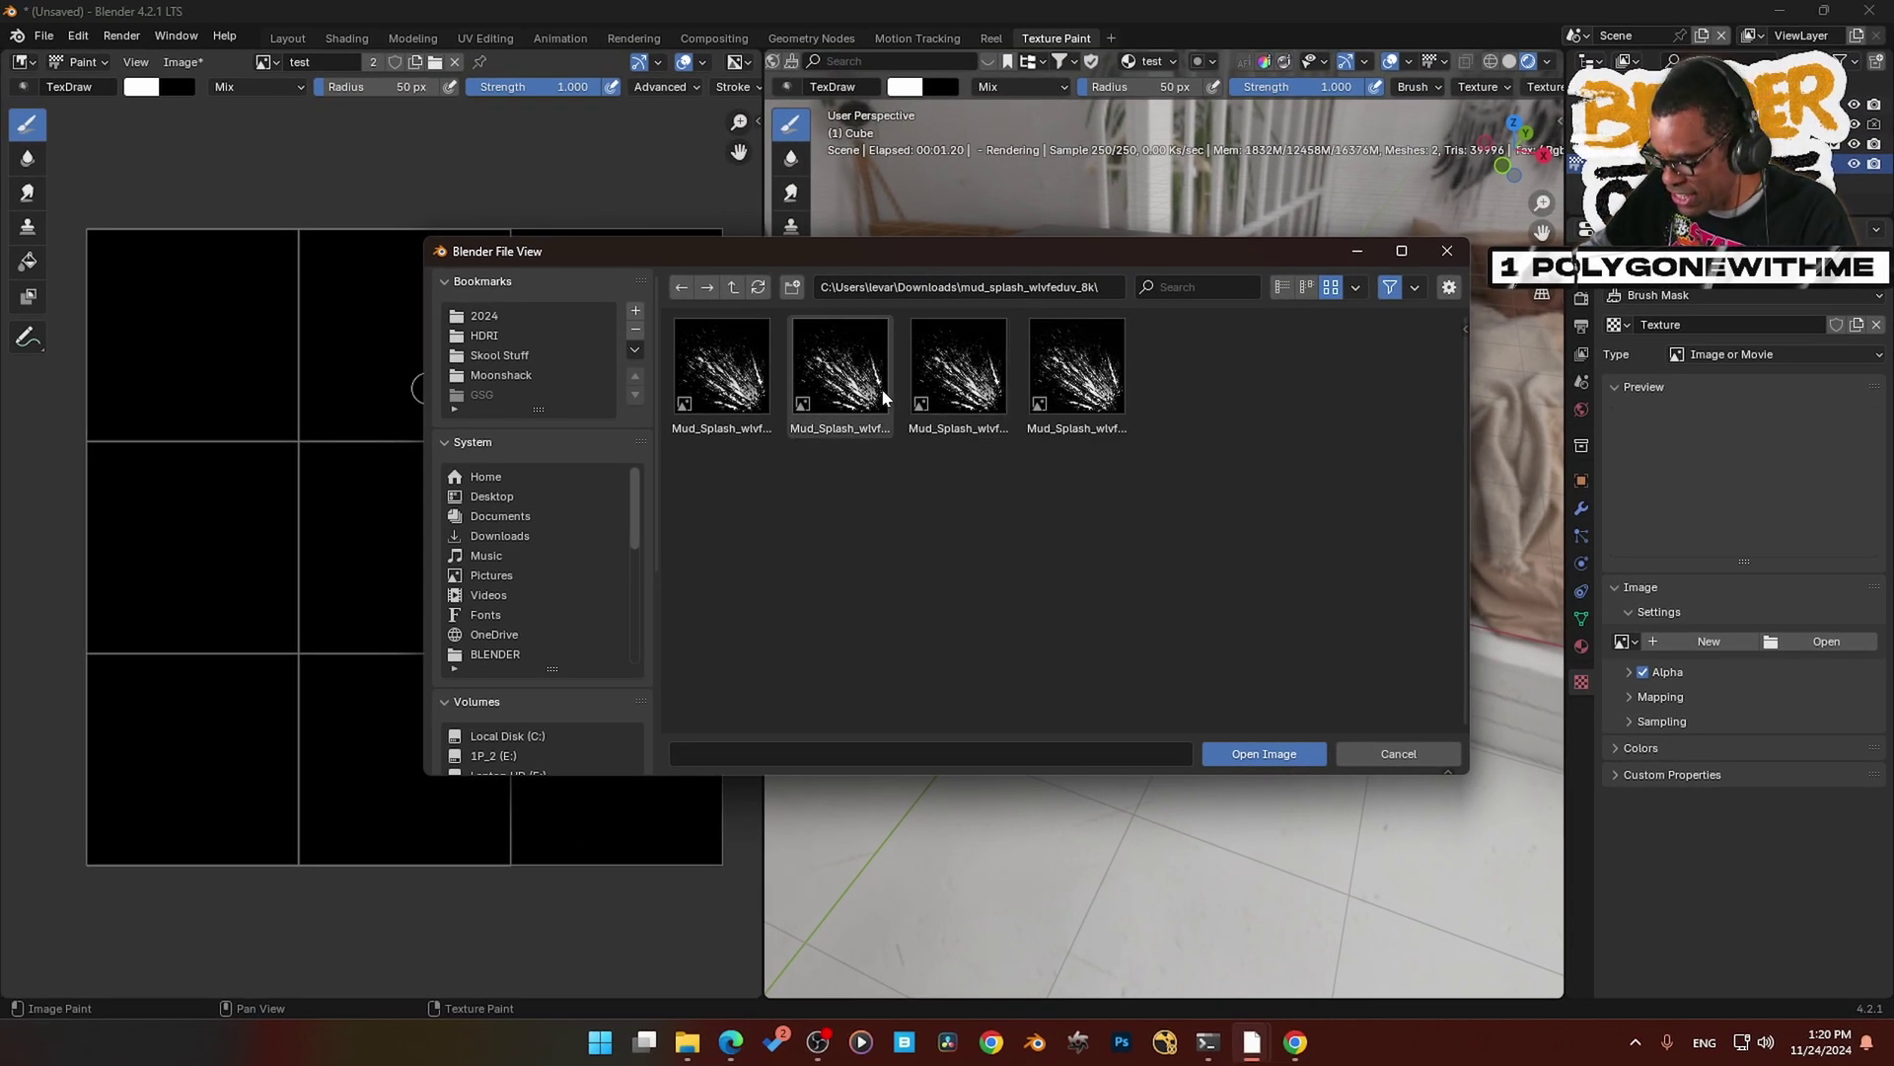
left_click(840, 367)
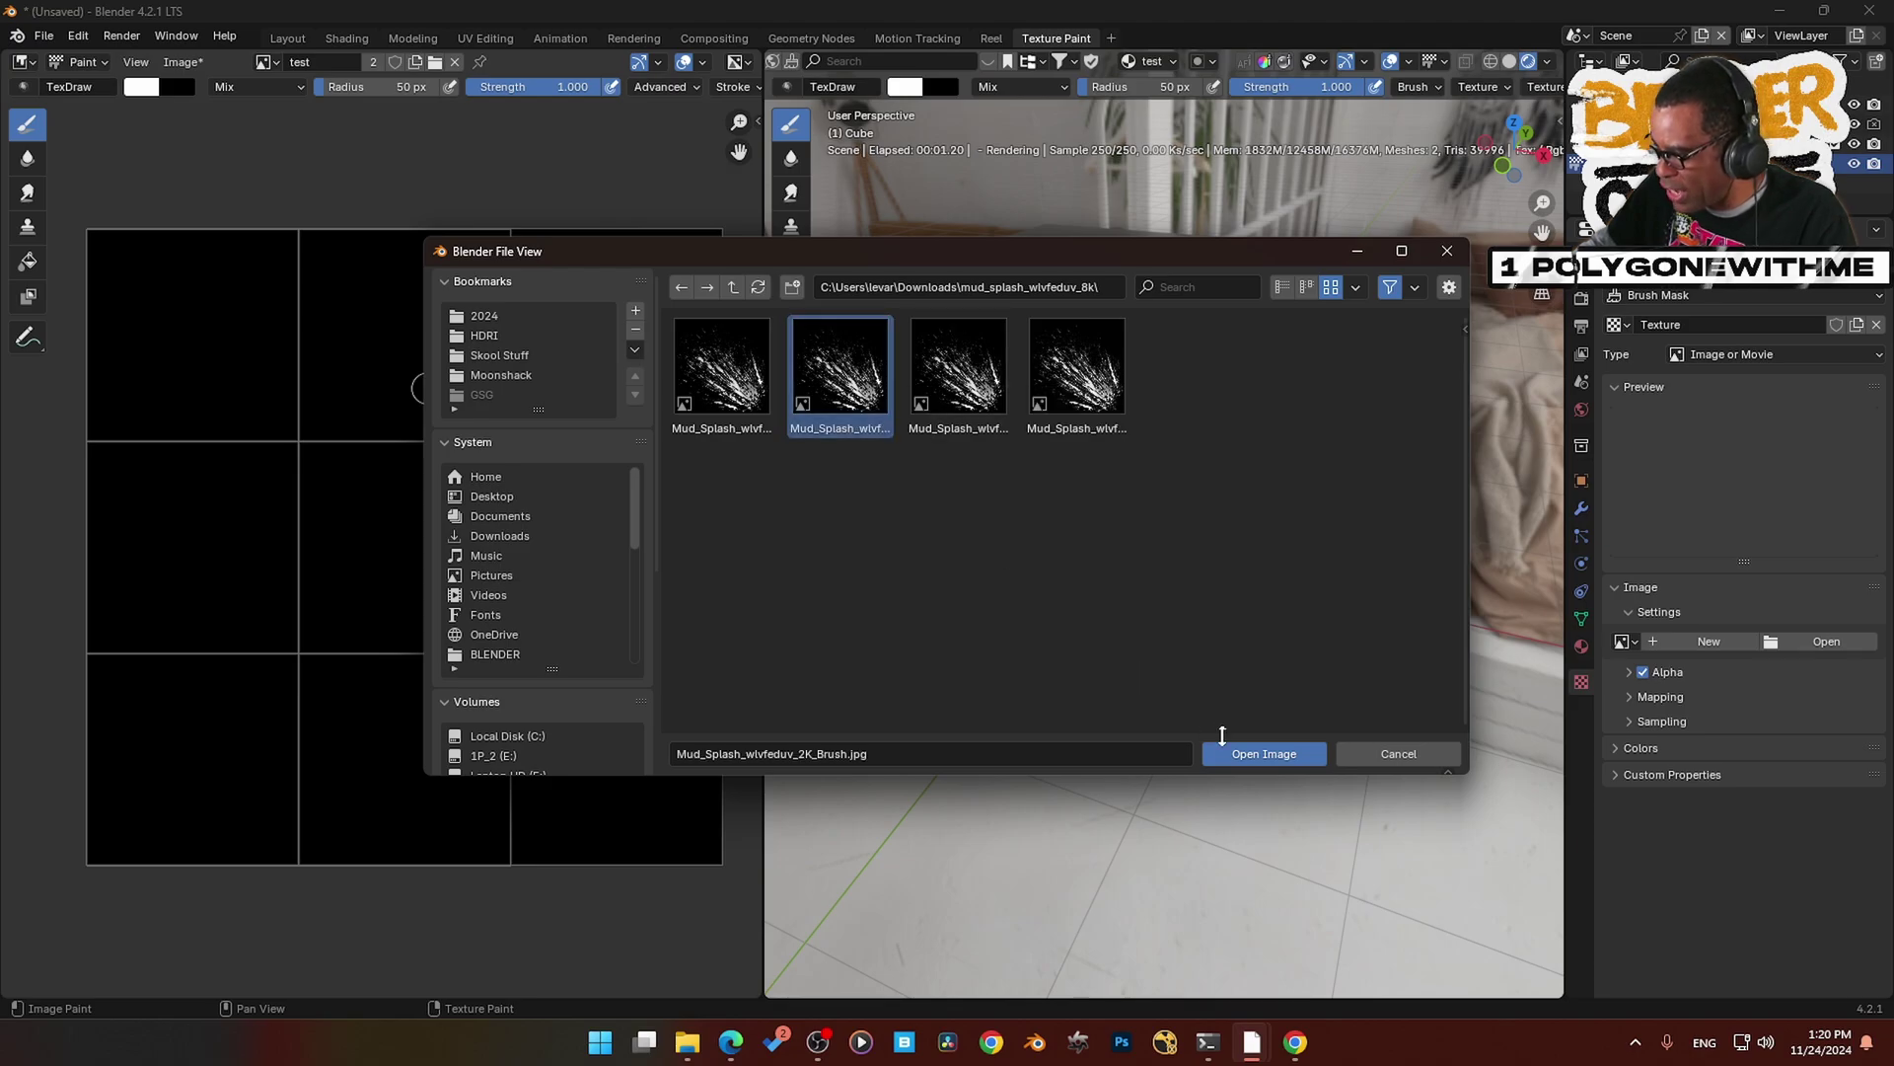
left_click(1228, 753)
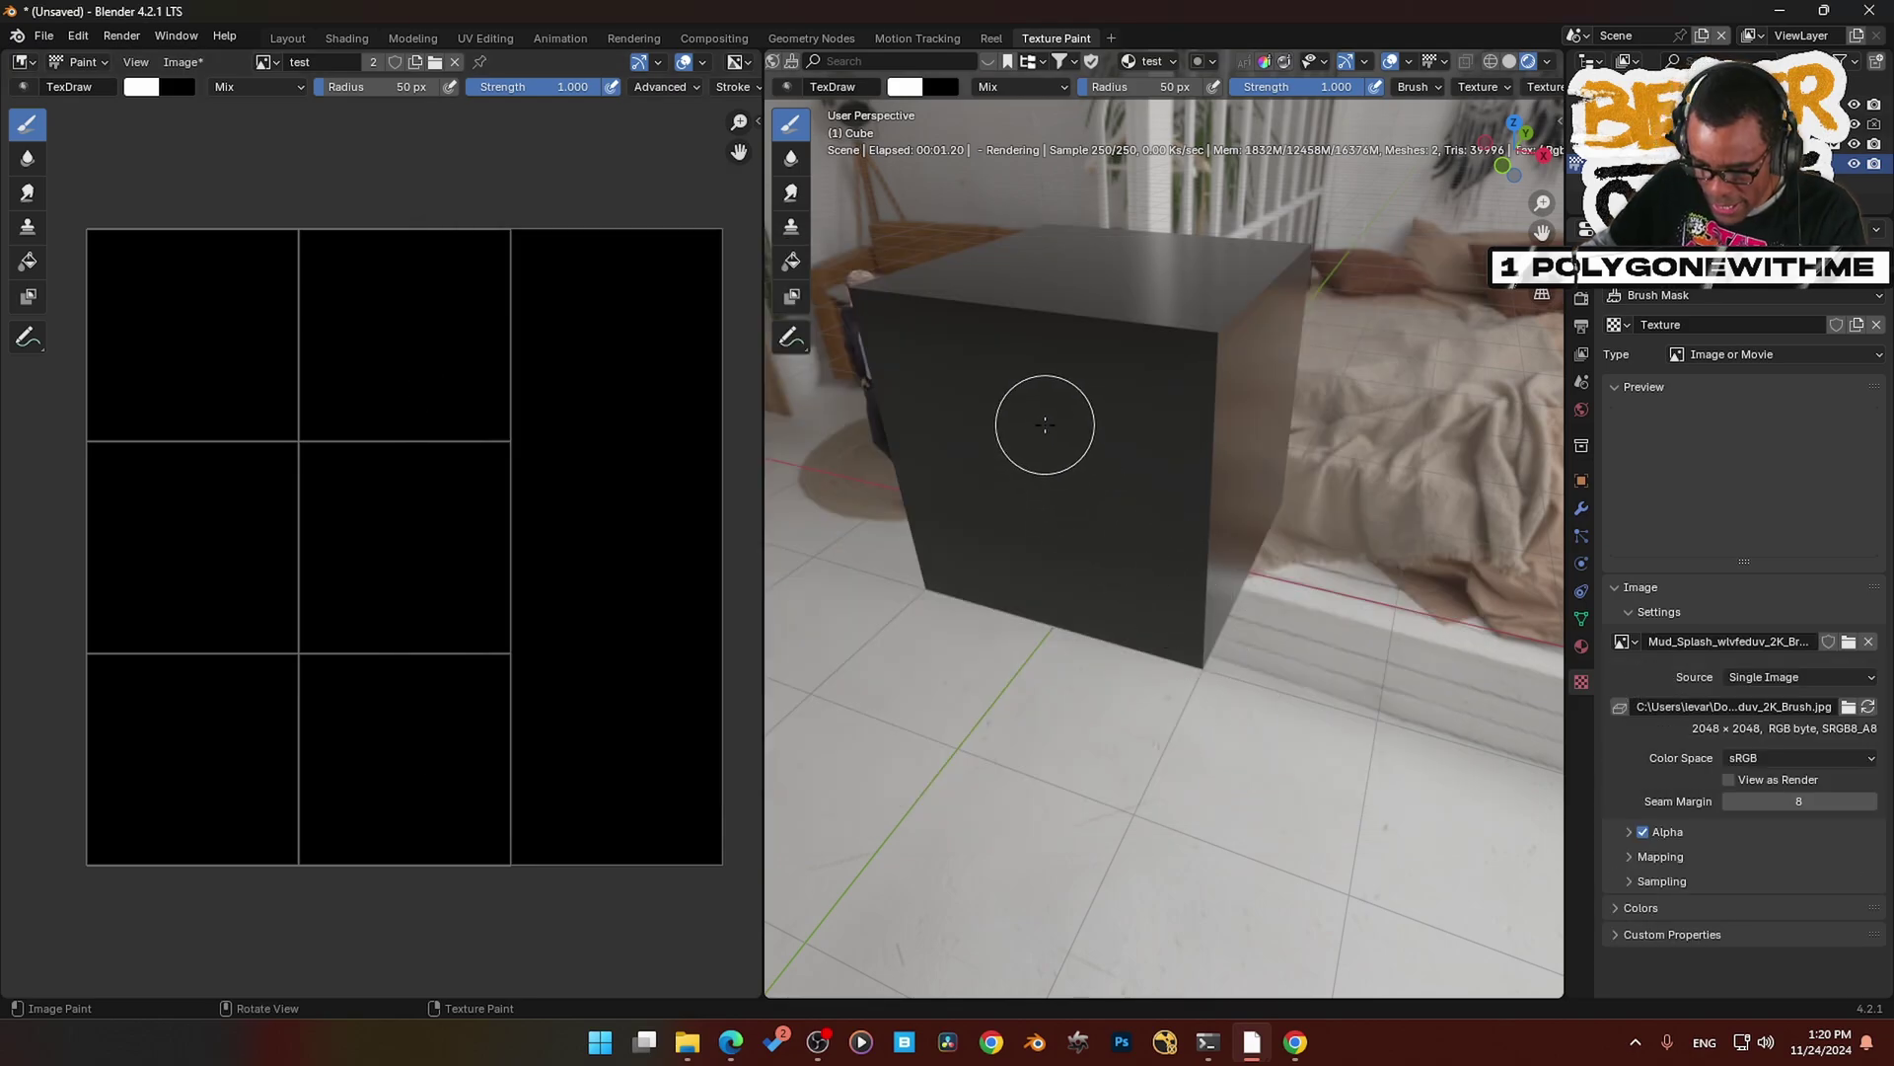
- Enlarge the brush radius to 103 px and paint white mud splashes on two side faces of the cube
key("f")
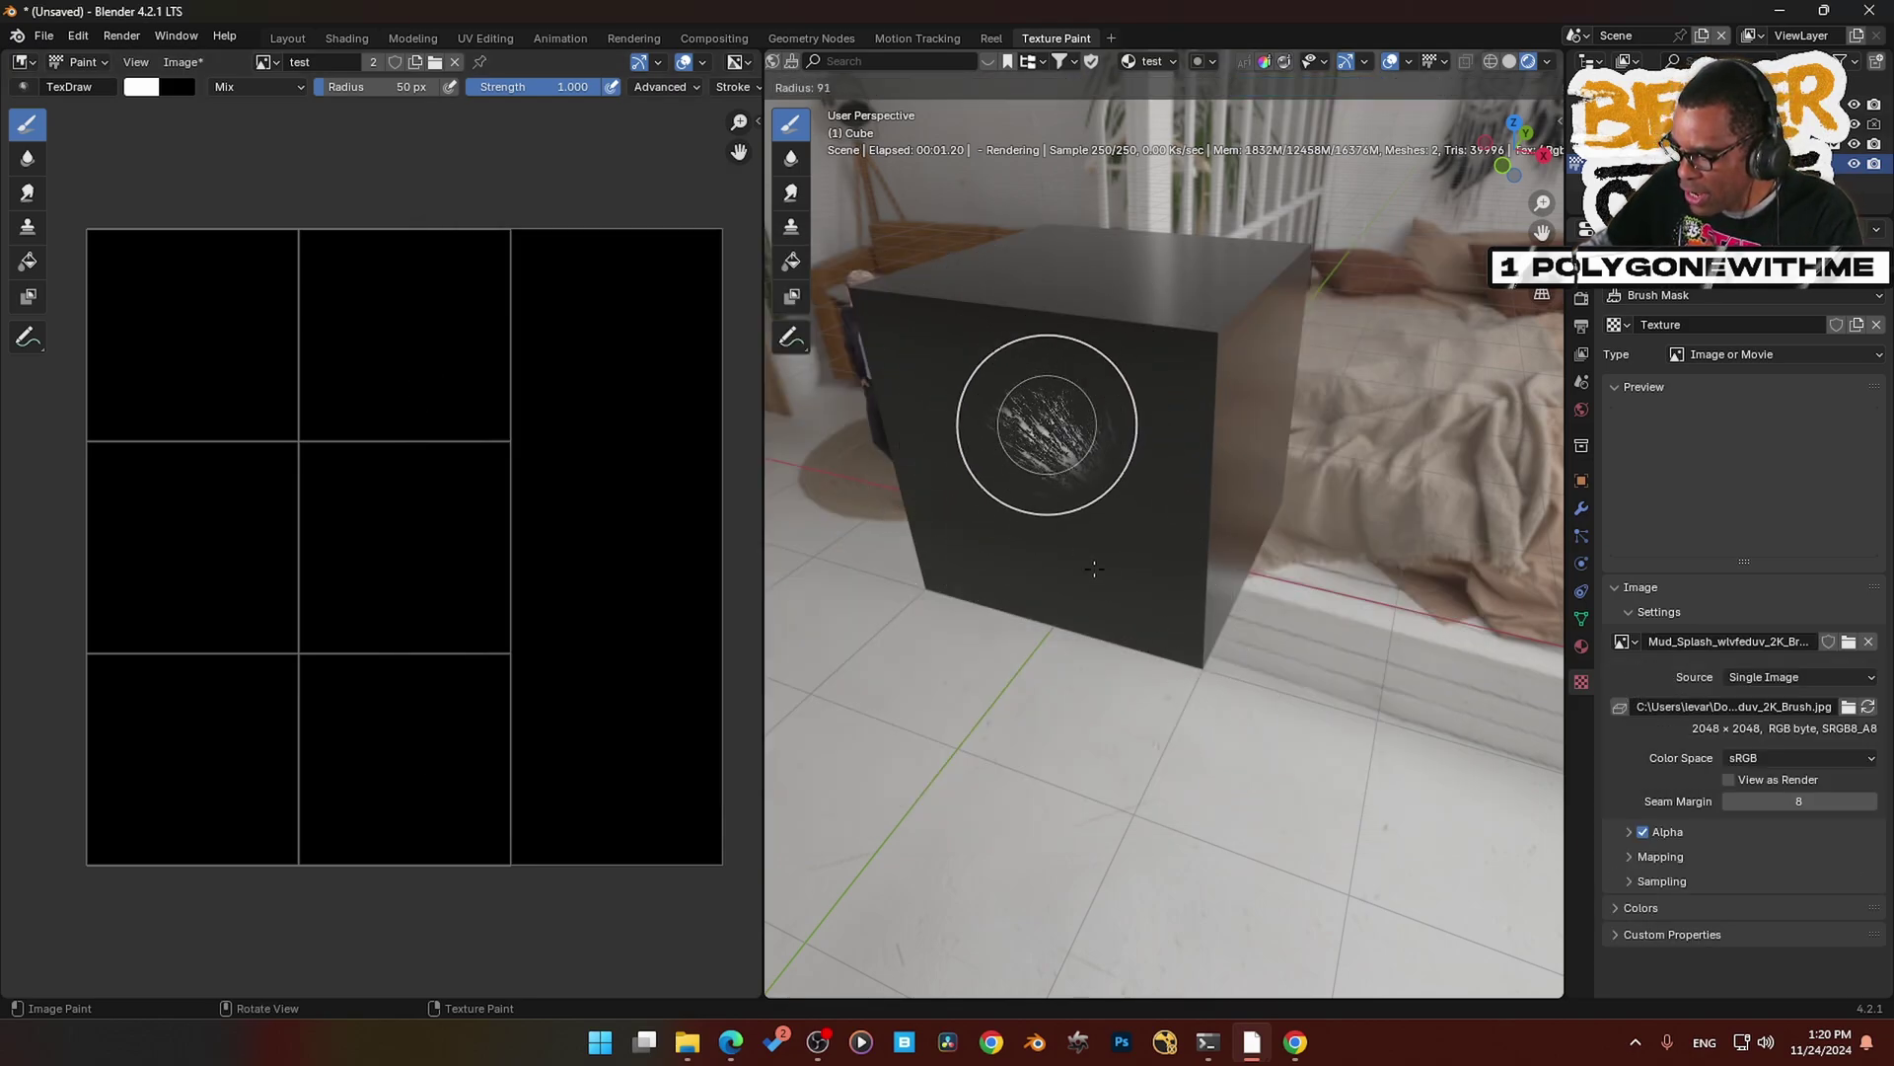
left_click(1123, 622)
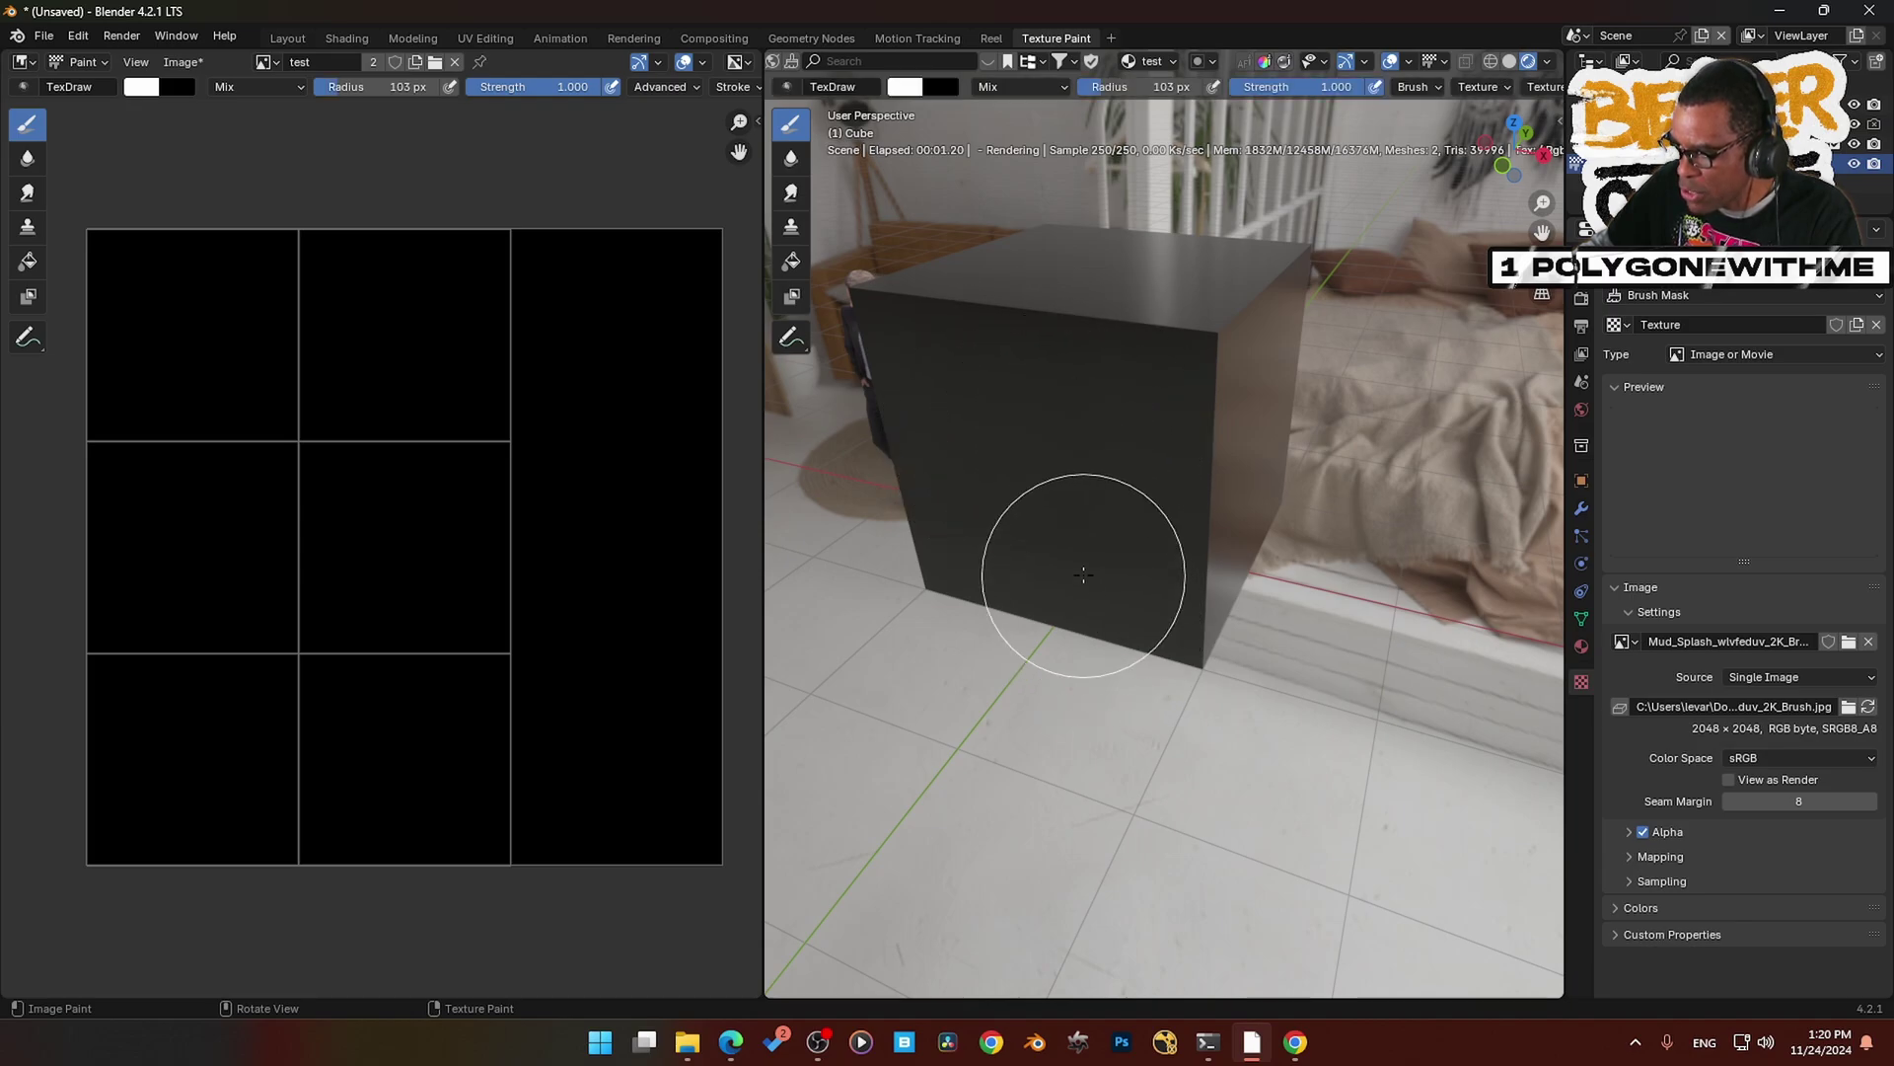
mouse_move(1044, 486)
left_mouse_down()
mouse_move(1049, 538)
mouse_move(1048, 422)
mouse_move(973, 423)
mouse_move(935, 383)
mouse_move(1073, 528)
mouse_move(1046, 512)
mouse_move(1163, 592)
left_mouse_up()
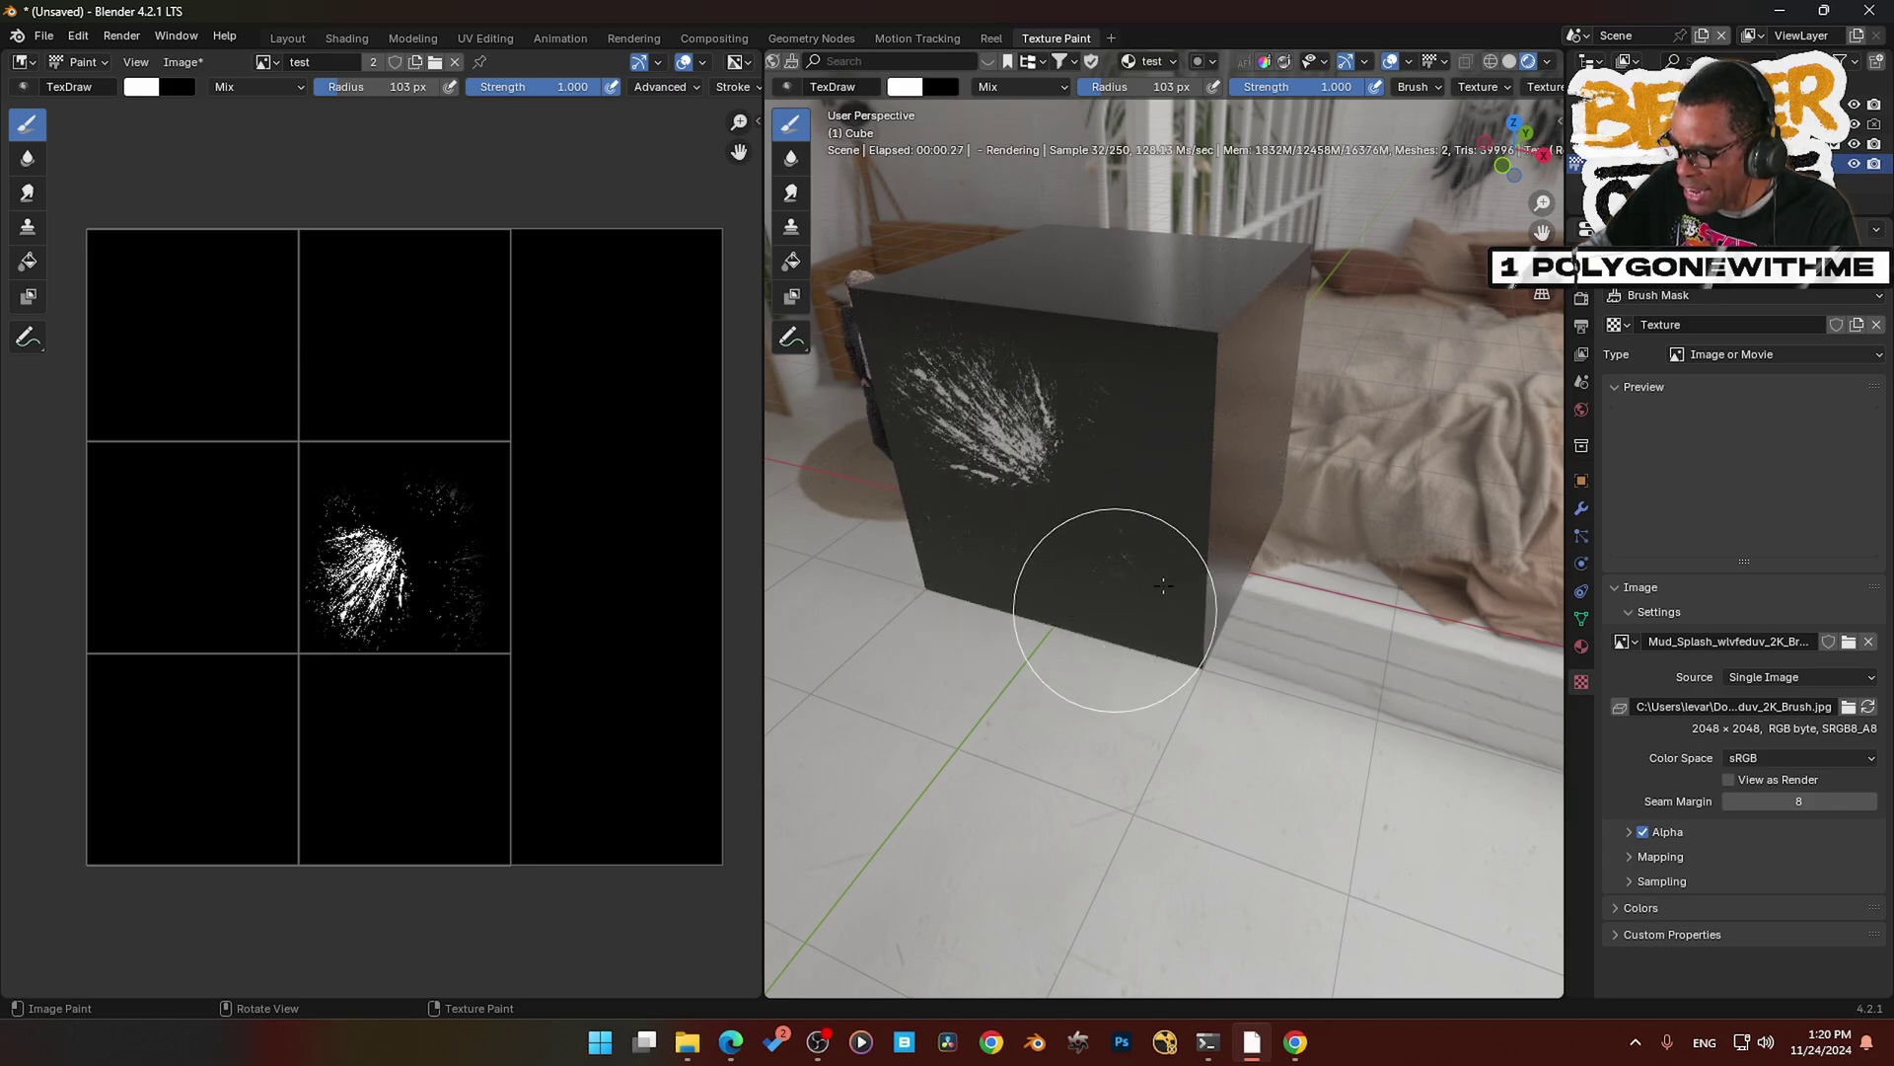
mouse_move(1221, 564)
middle_mouse_down()
mouse_move(1112, 544)
mouse_move(1085, 508)
middle_mouse_up()
mouse_move(1075, 482)
left_mouse_down()
mouse_move(1134, 457)
mouse_move(1181, 619)
left_mouse_up()
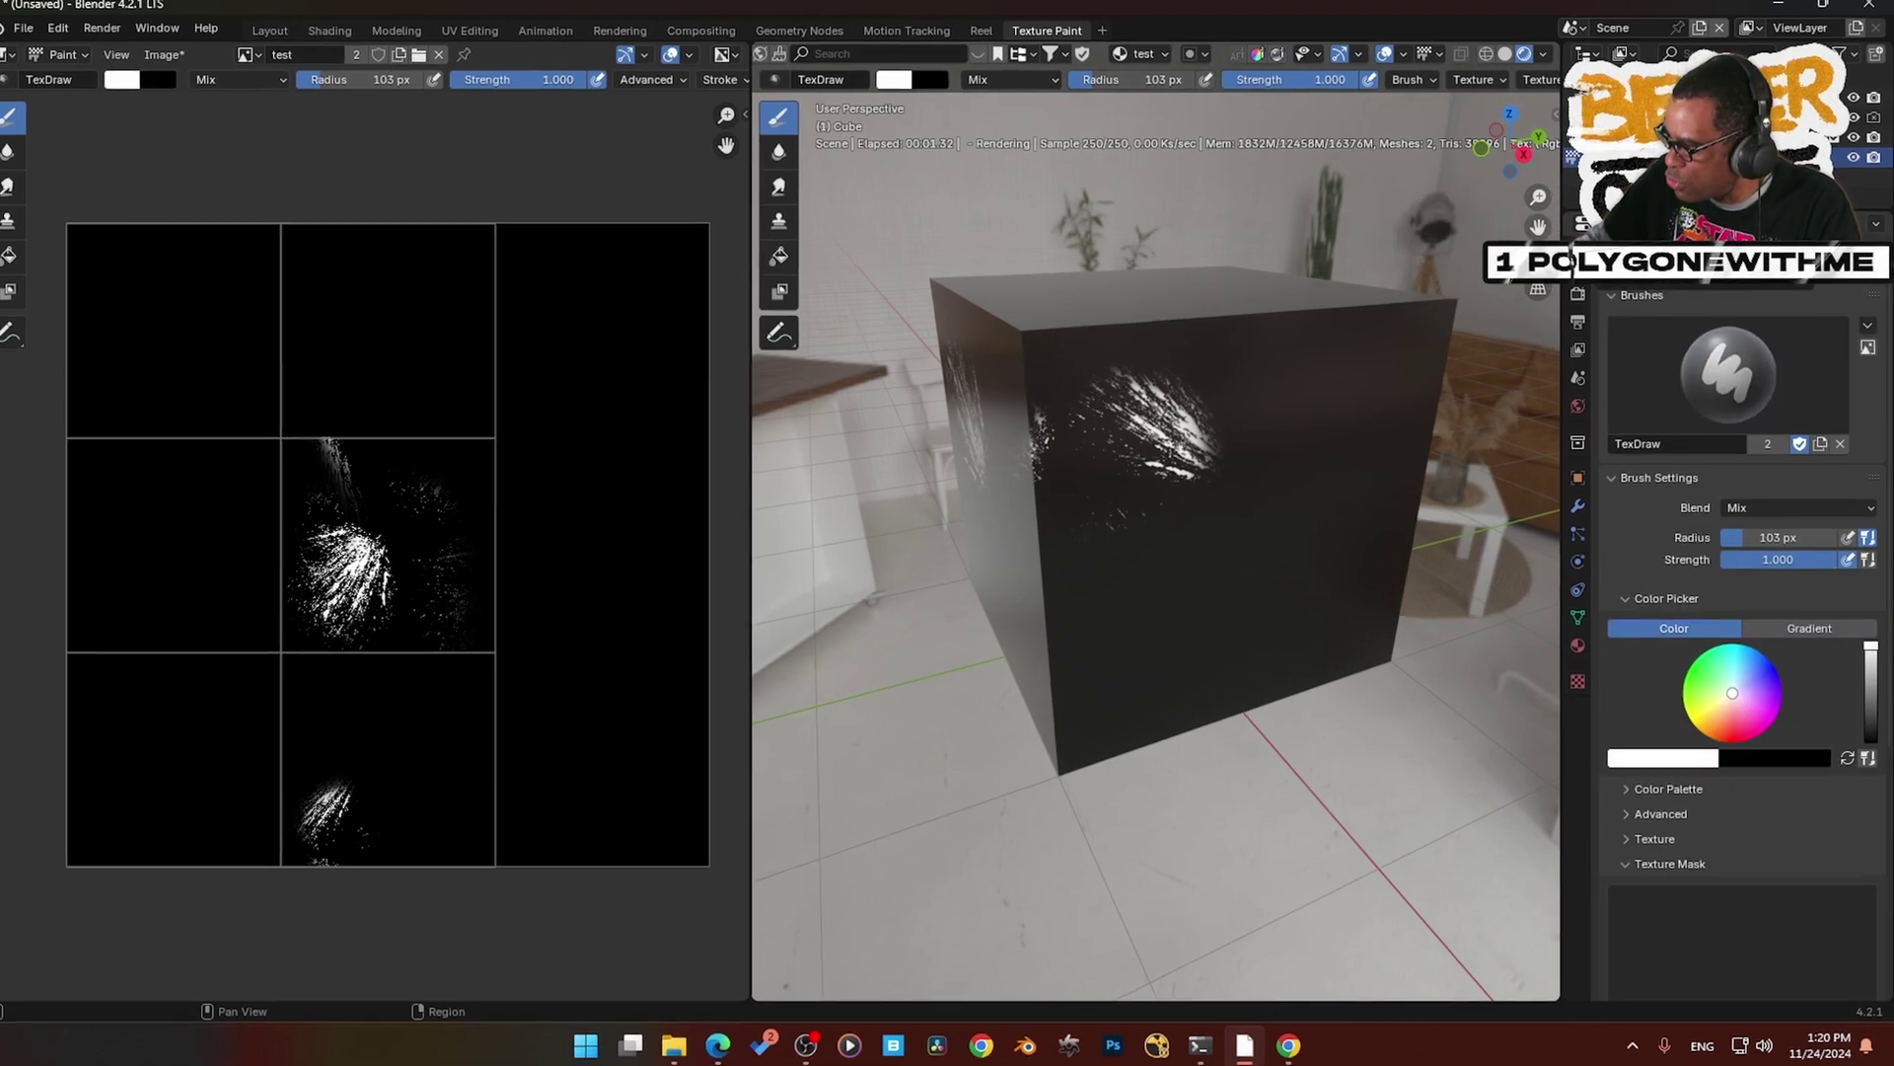
- Set the texture mask's mapping to View Plane and paint a curved splash stroke across the cube's side face
scroll(1775, 685, "down", 6)
left_click(1770, 676)
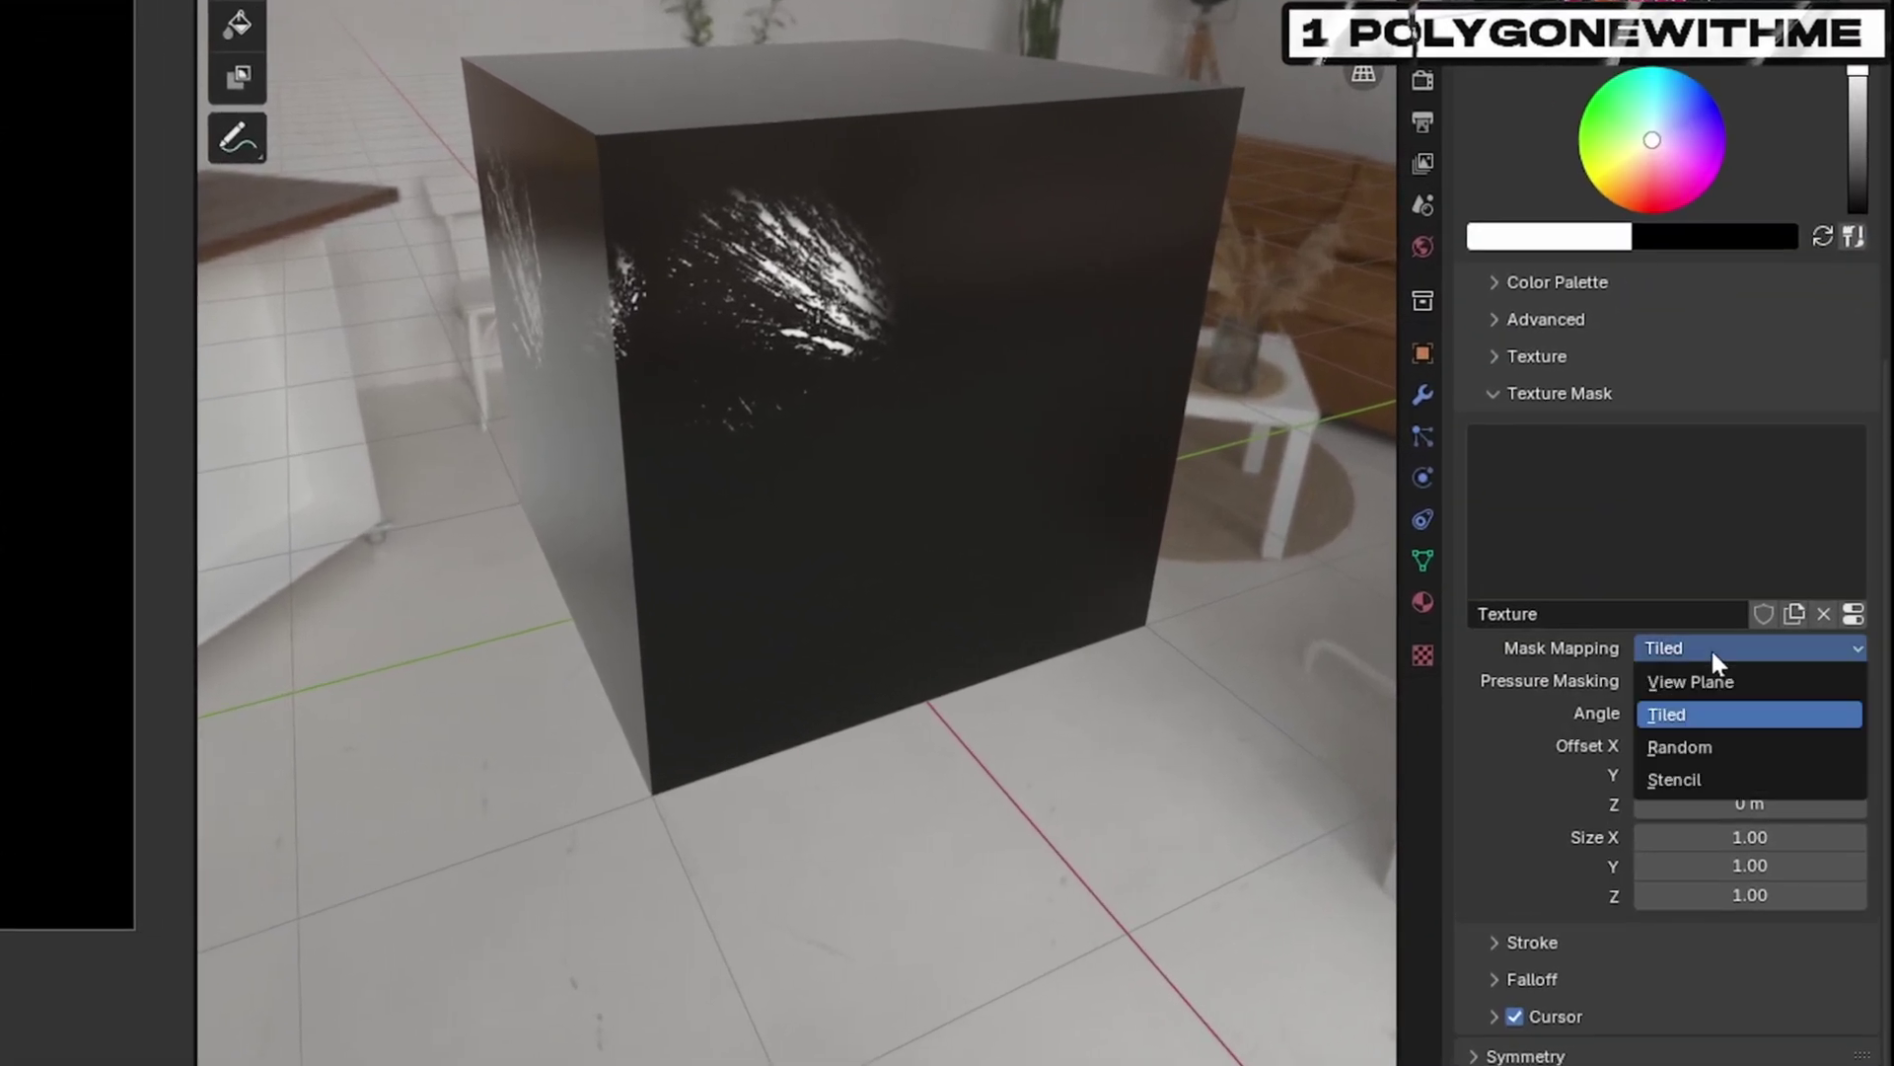
left_click(1705, 681)
mouse_move(986, 394)
left_mouse_down()
mouse_move(1057, 273)
mouse_move(921, 504)
mouse_move(859, 493)
left_mouse_up()
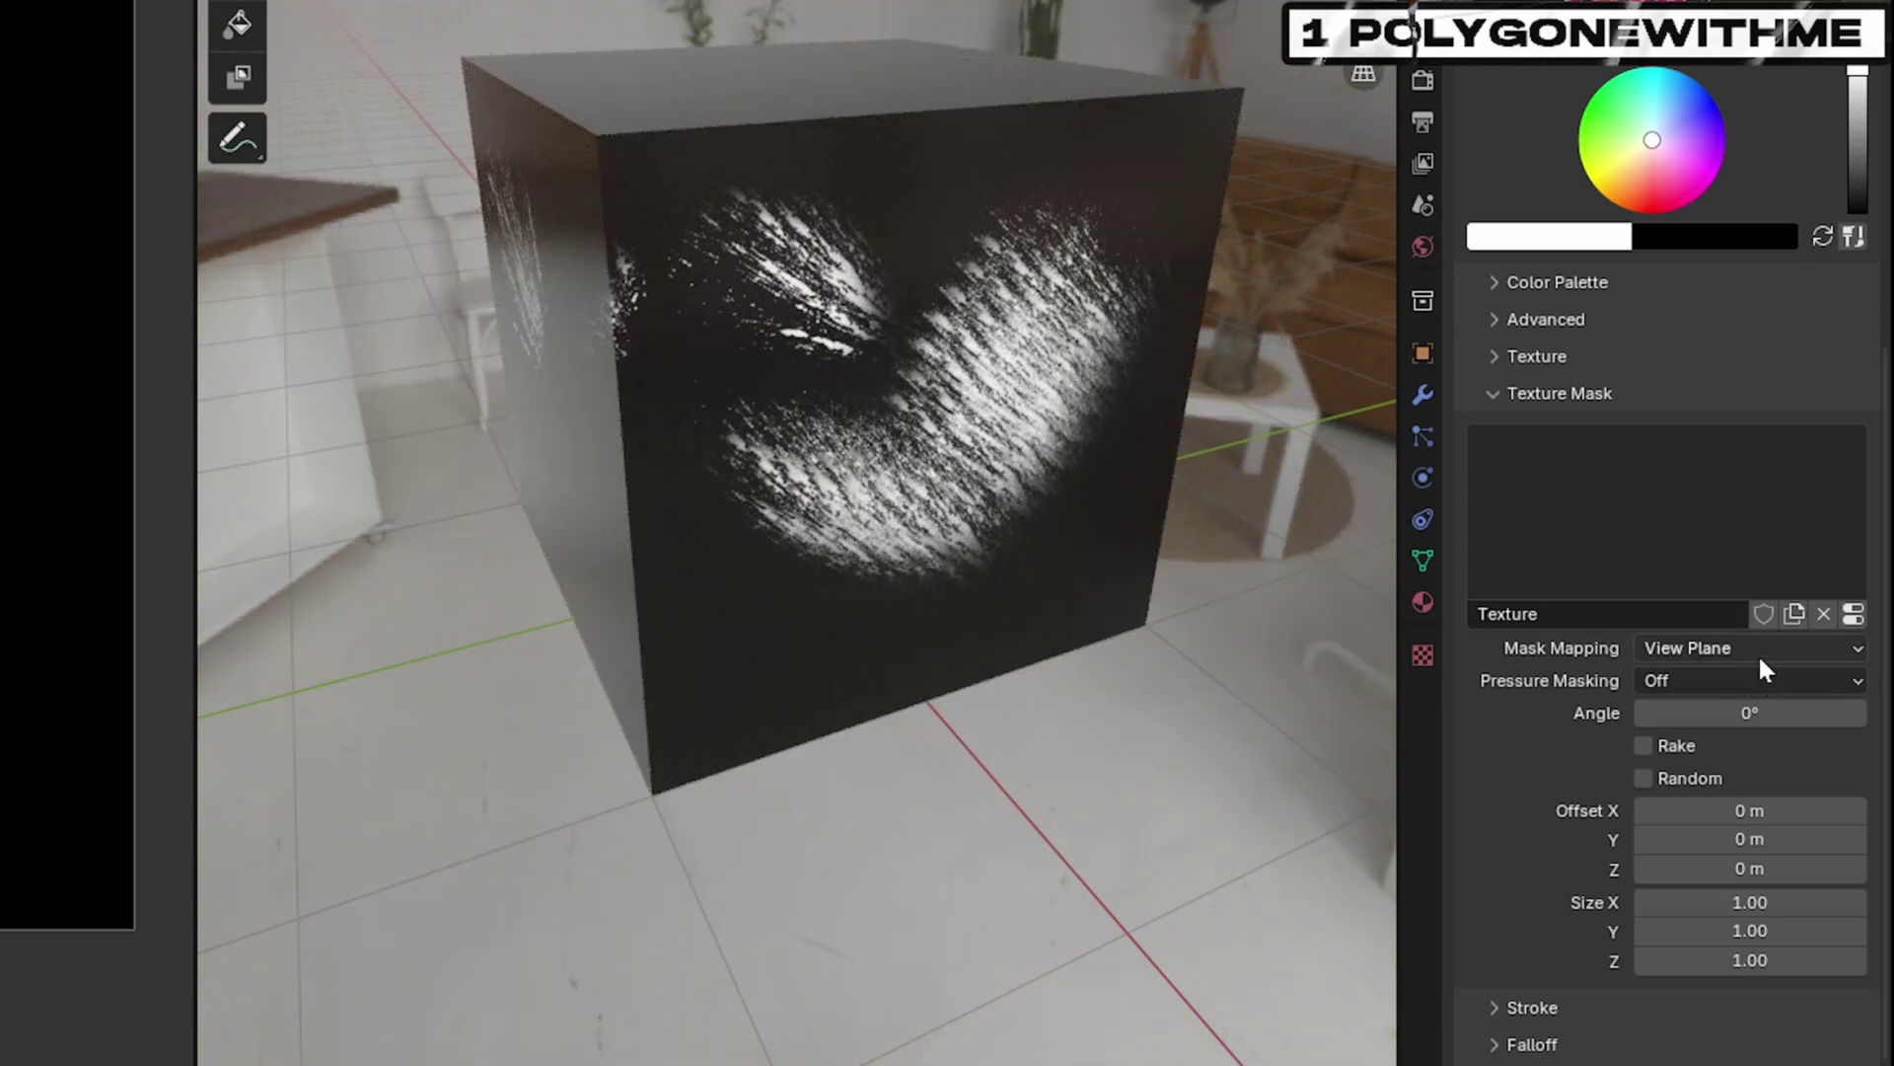
- Enable Rake and Random rotation for the texture mask and paint splash strokes on both side faces of the cube
left_click(1643, 746)
left_click(1644, 775)
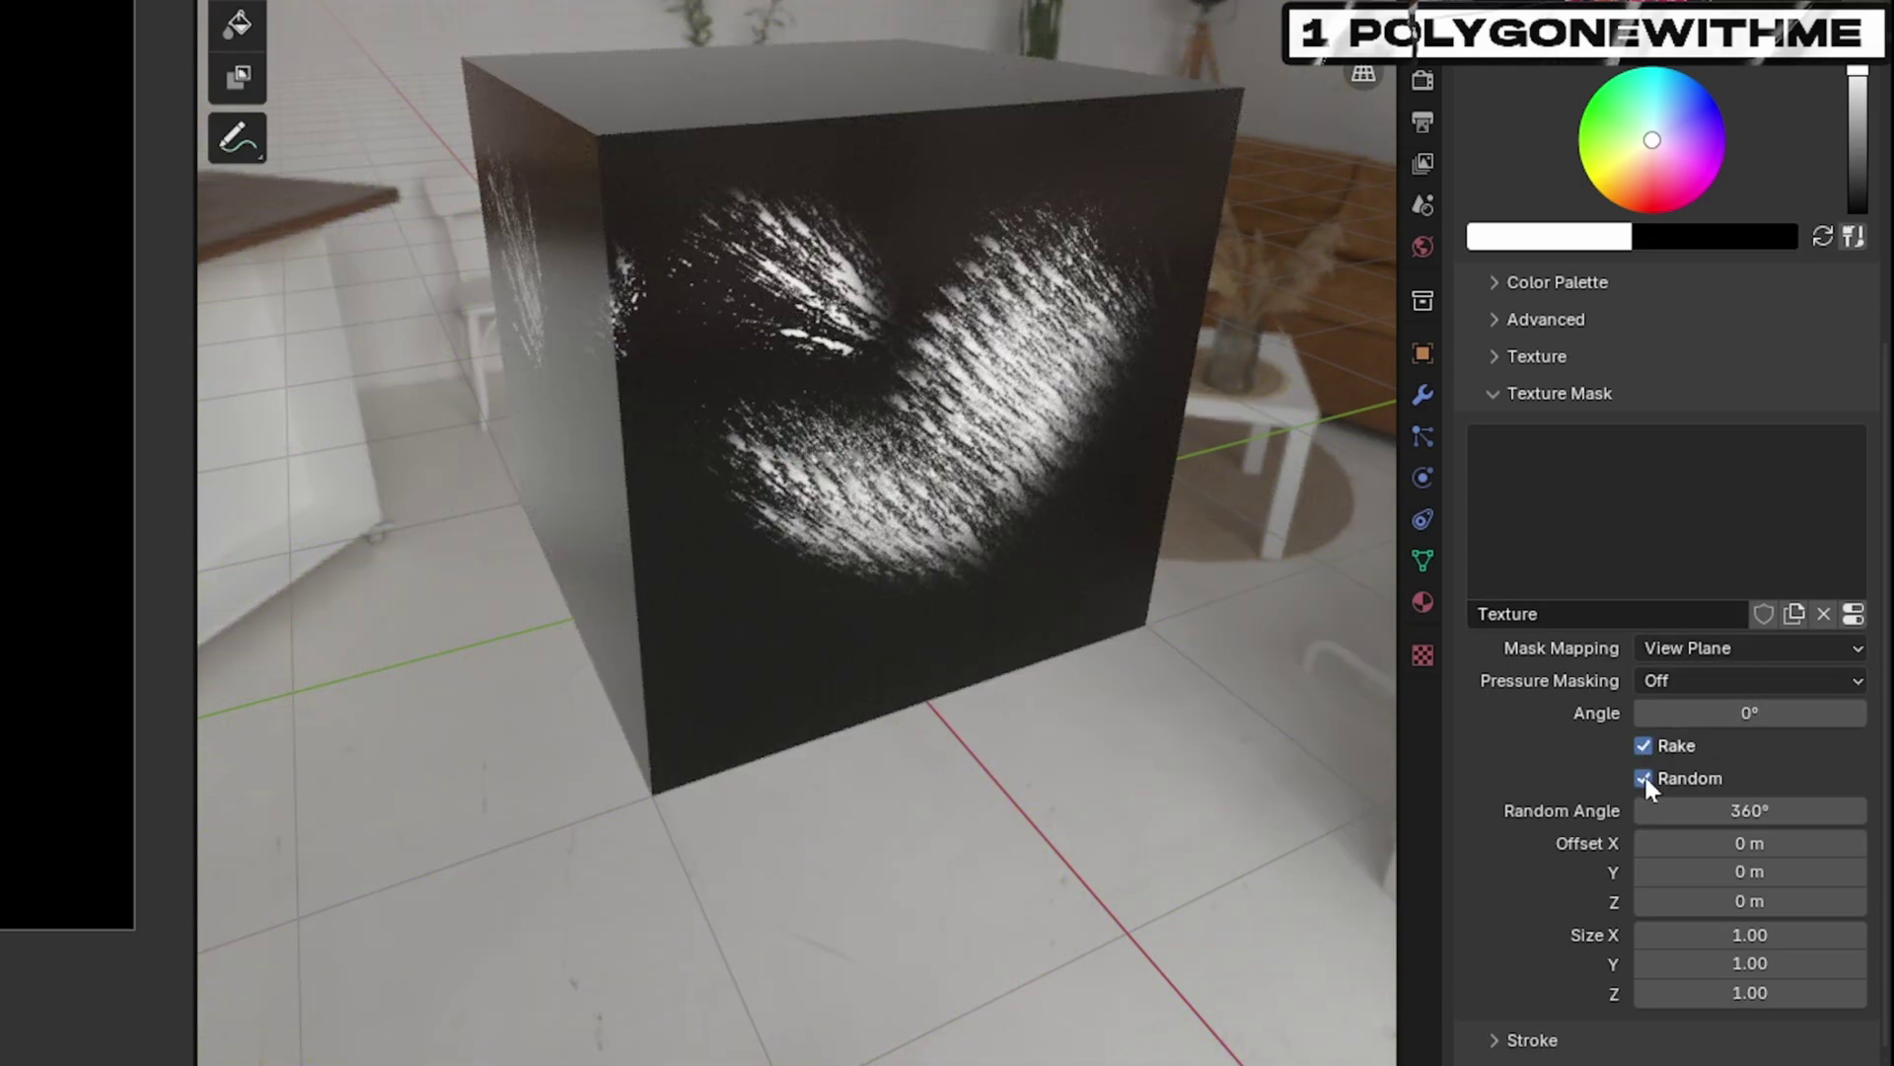
mouse_move(803, 619)
left_mouse_down()
mouse_move(728, 575)
mouse_move(761, 339)
mouse_move(868, 529)
left_mouse_up()
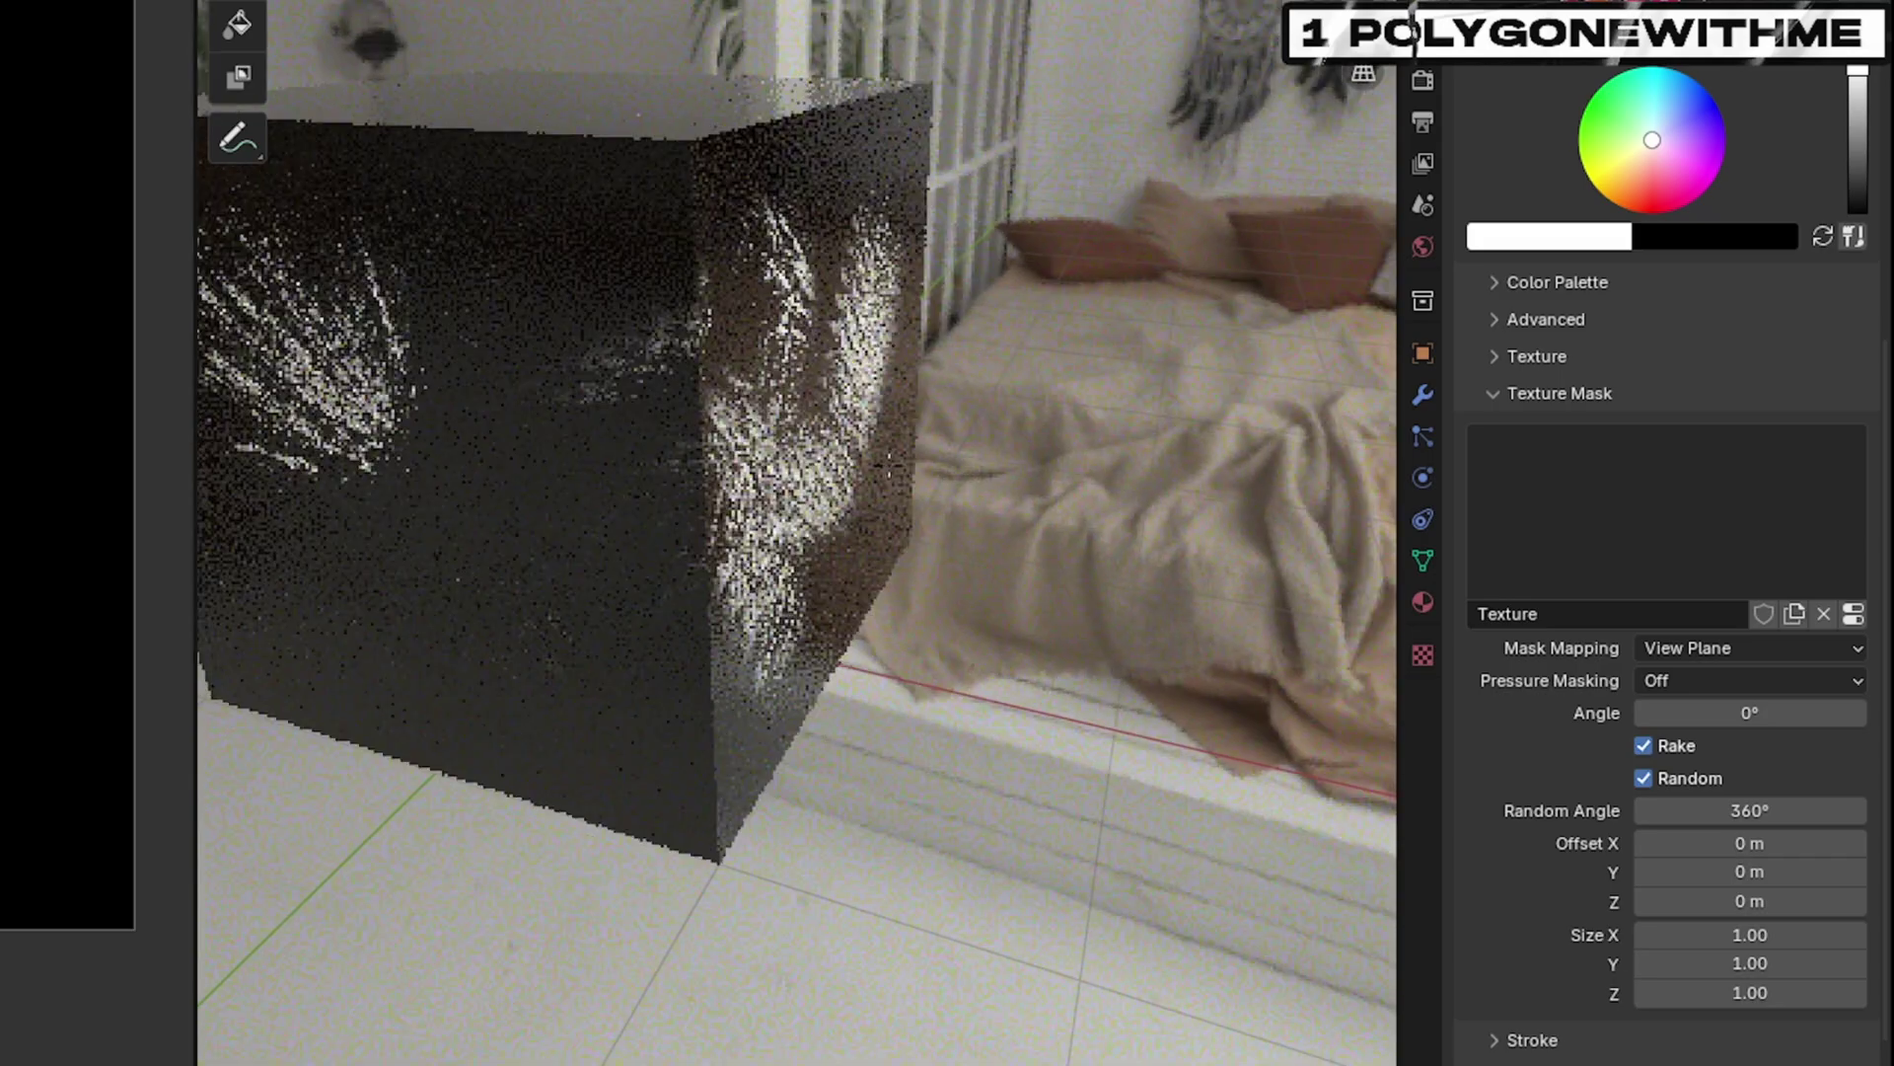
left_click_drag(487, 402, 559, 316)
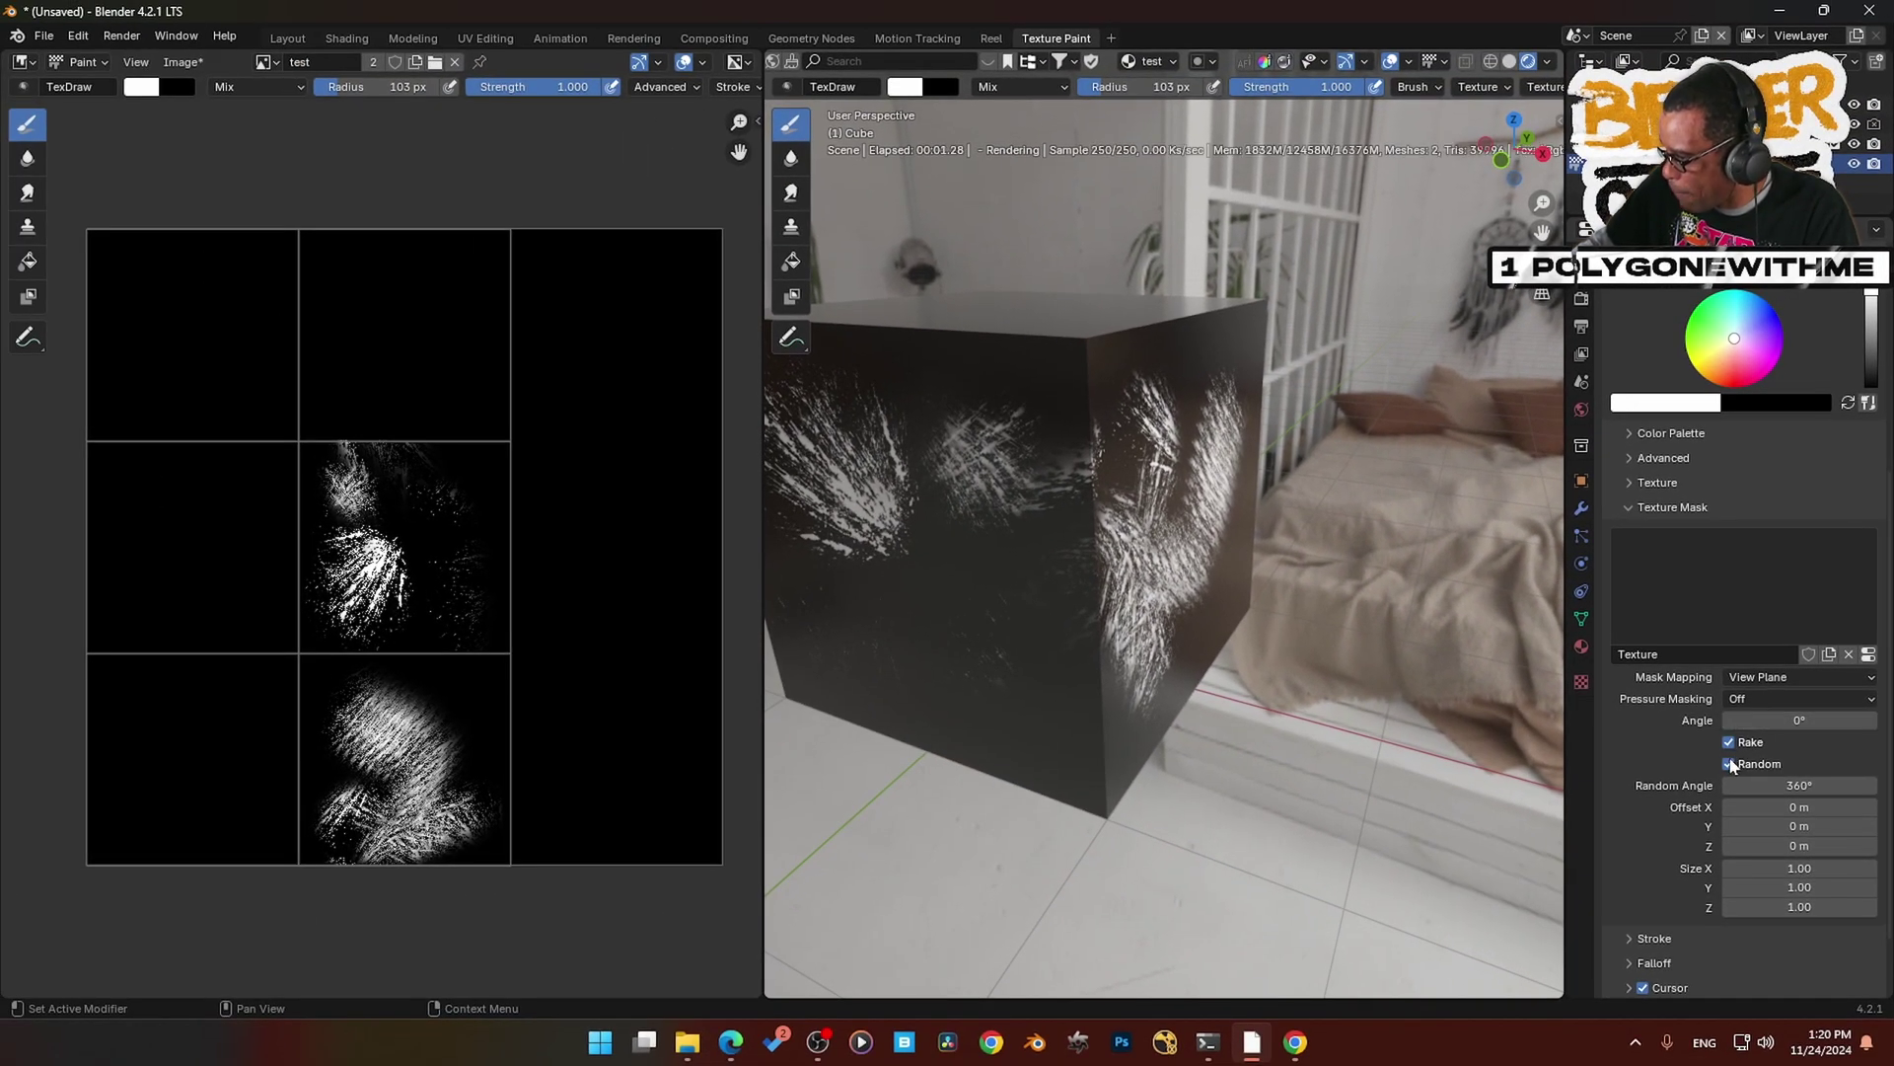
- Disable Random and Rake for the texture mask and paint another splash stroke below the existing ones on the cube
left_click(1729, 764)
left_click(1729, 742)
mouse_move(981, 634)
left_mouse_down()
mouse_move(838, 625)
mouse_move(964, 677)
mouse_move(1036, 592)
mouse_move(1040, 790)
left_mouse_up()
middle_click_drag(1040, 790, 1016, 690)
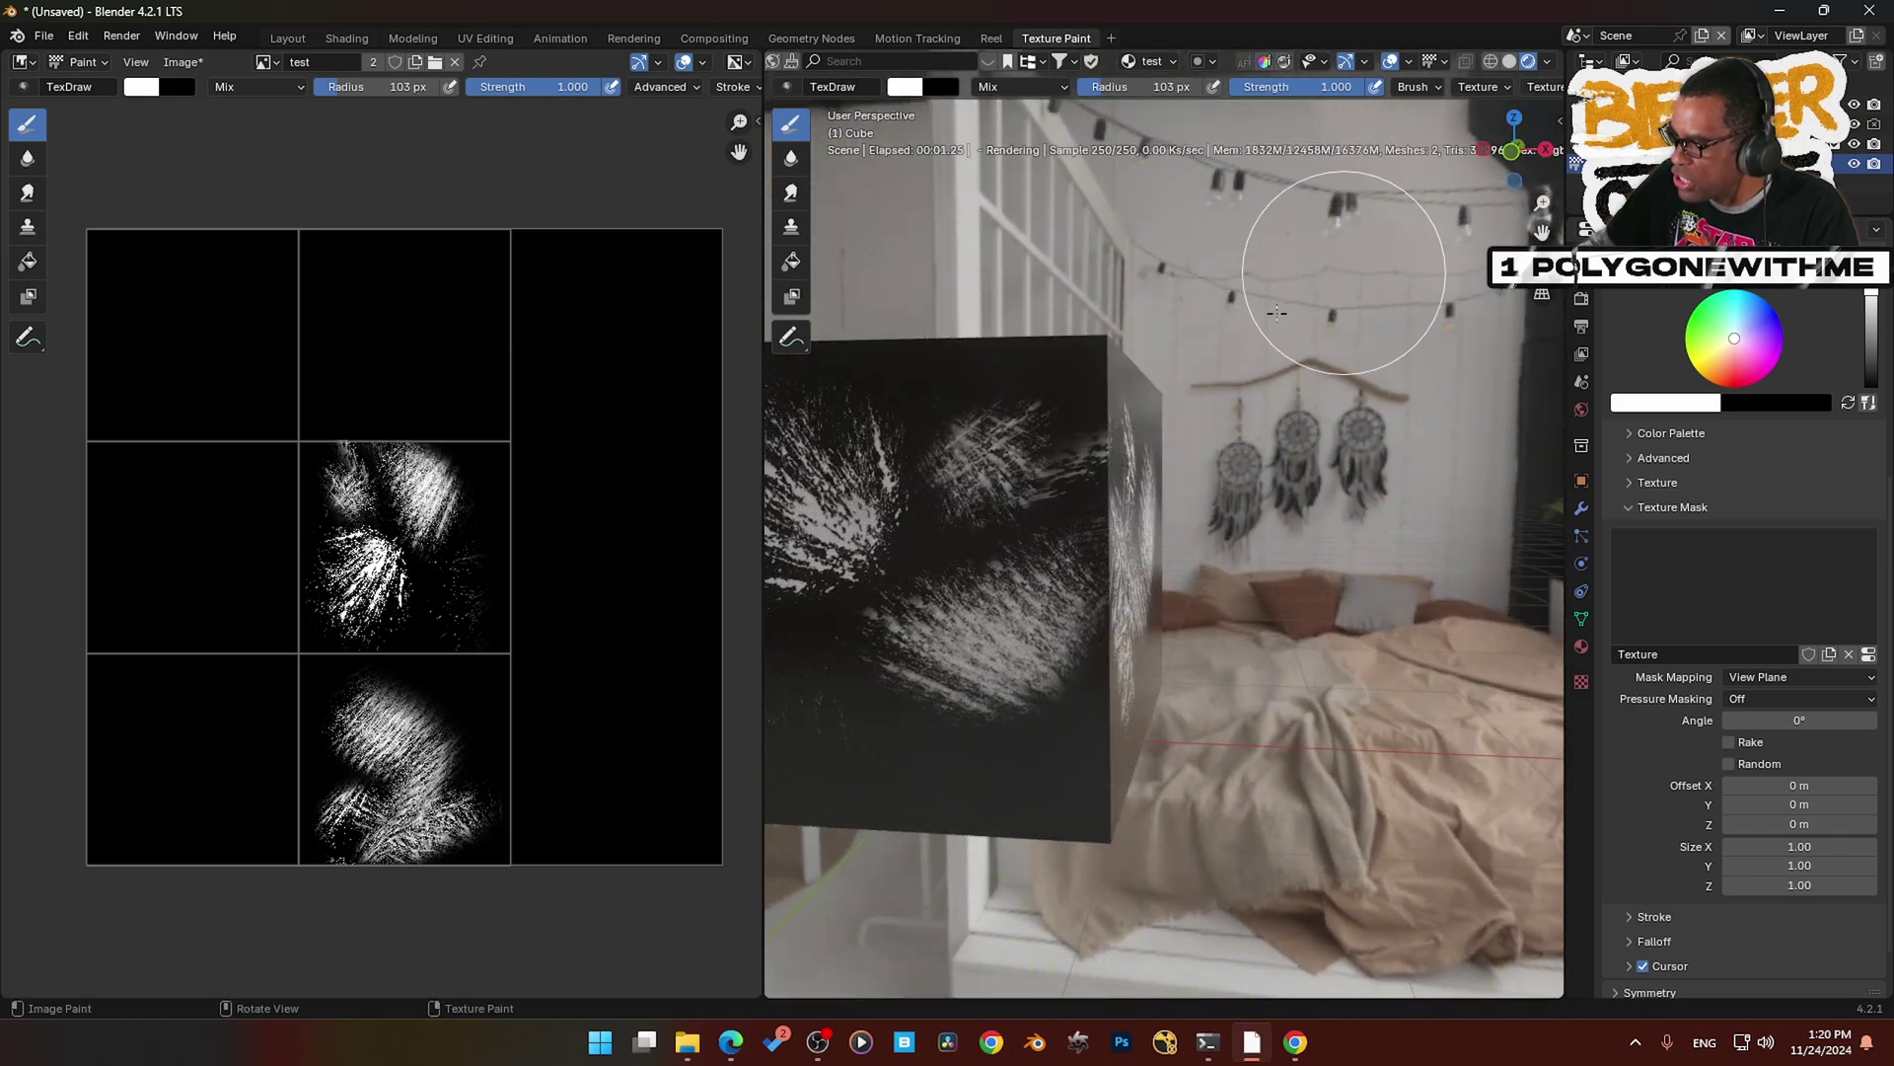
middle_click_drag(1003, 613, 992, 602)
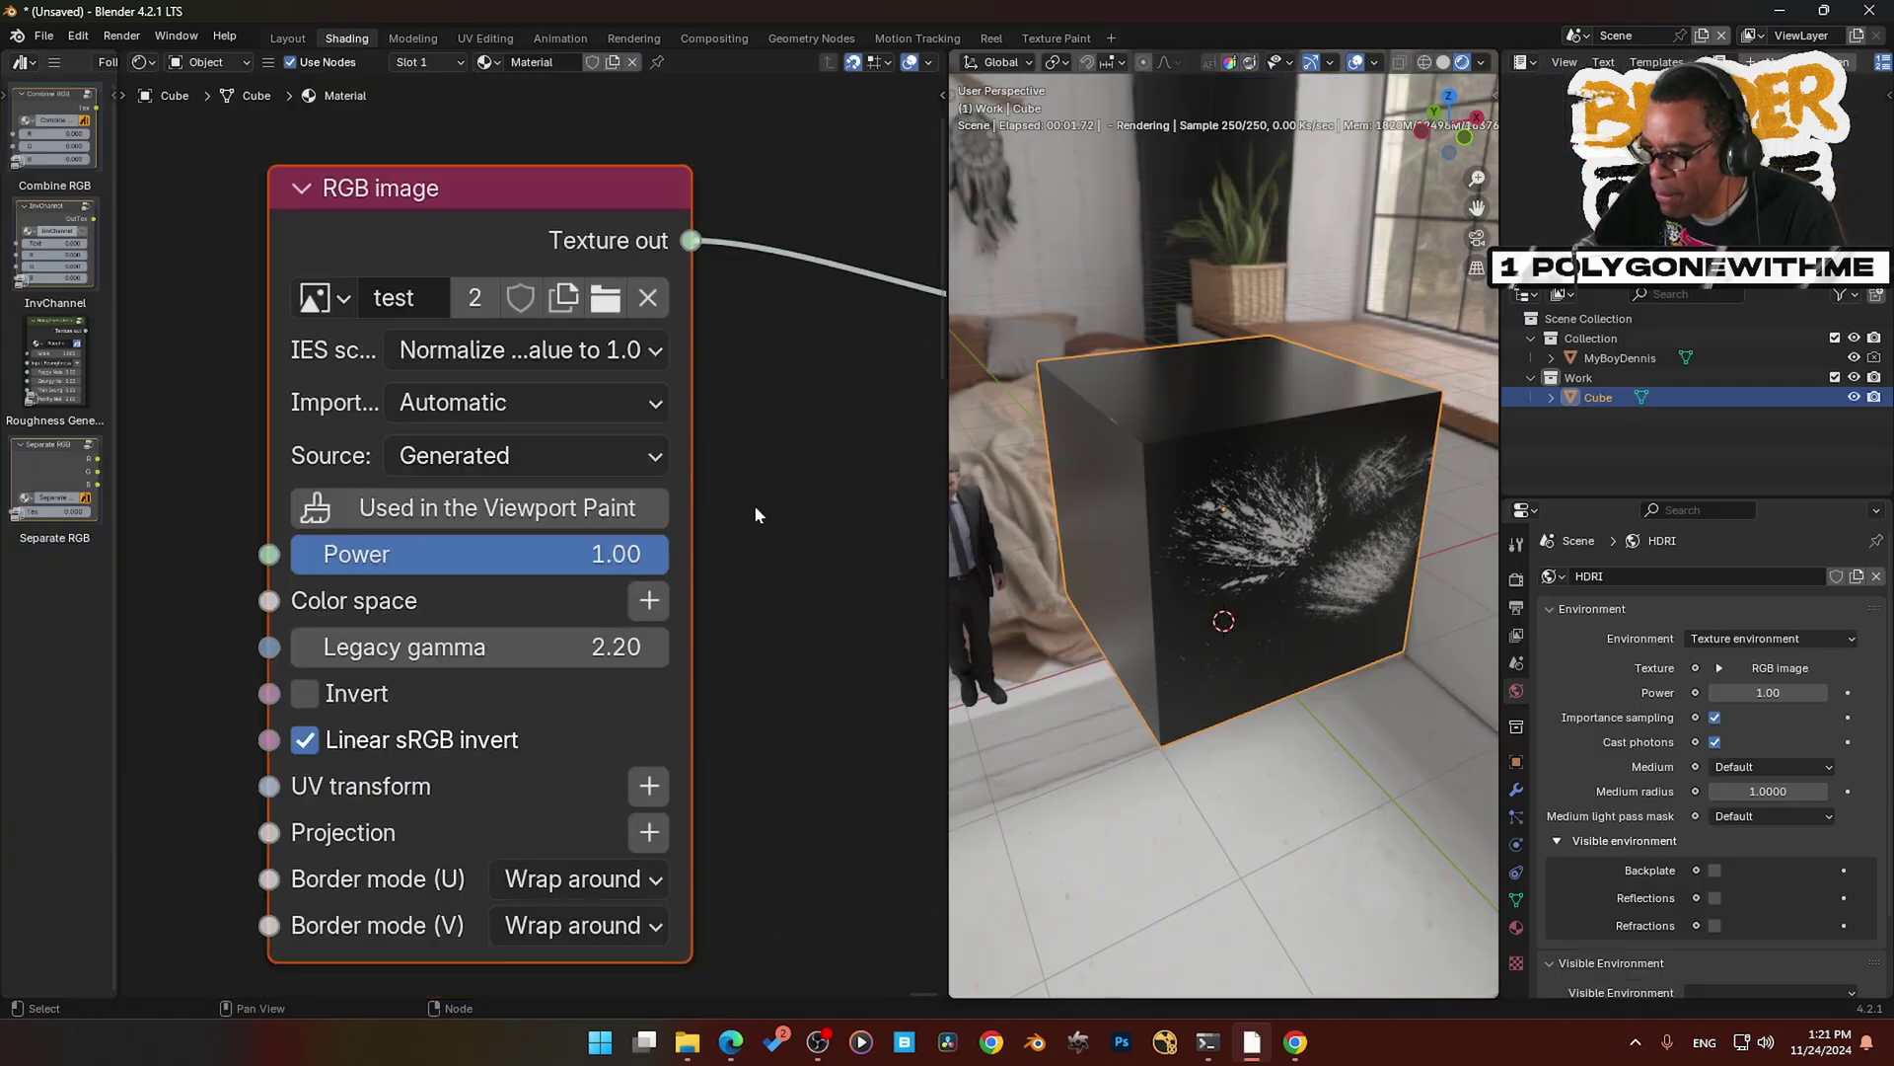
- In the Shading workspace, disconnect the test RGB image from the Universal material's albedo and rearrange the nodes with the image above
scroll(752, 510, "down", 12)
mouse_move(673, 481)
middle_mouse_down()
mouse_move(614, 434)
mouse_move(474, 518)
middle_mouse_up()
left_click_drag(543, 434, 449, 413)
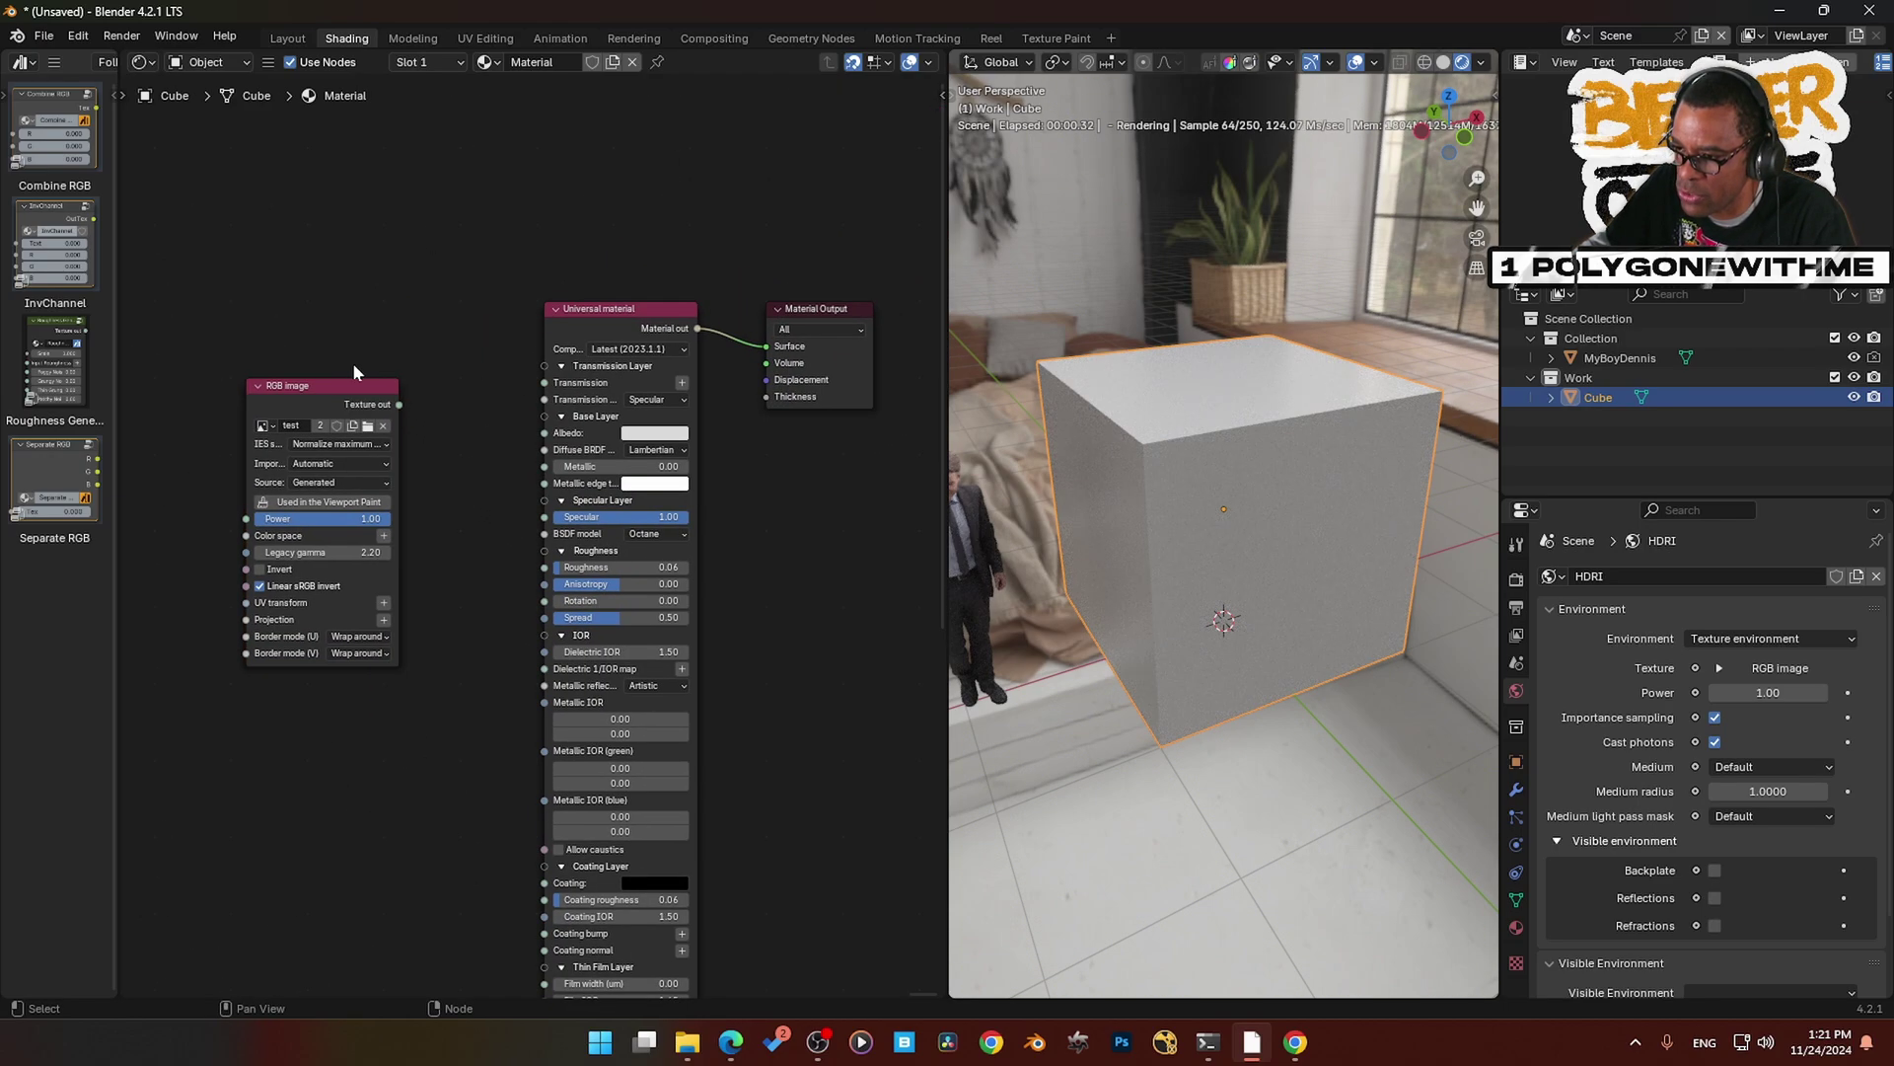
left_click_drag(326, 384, 336, 127)
middle_click_drag(439, 176, 403, 379)
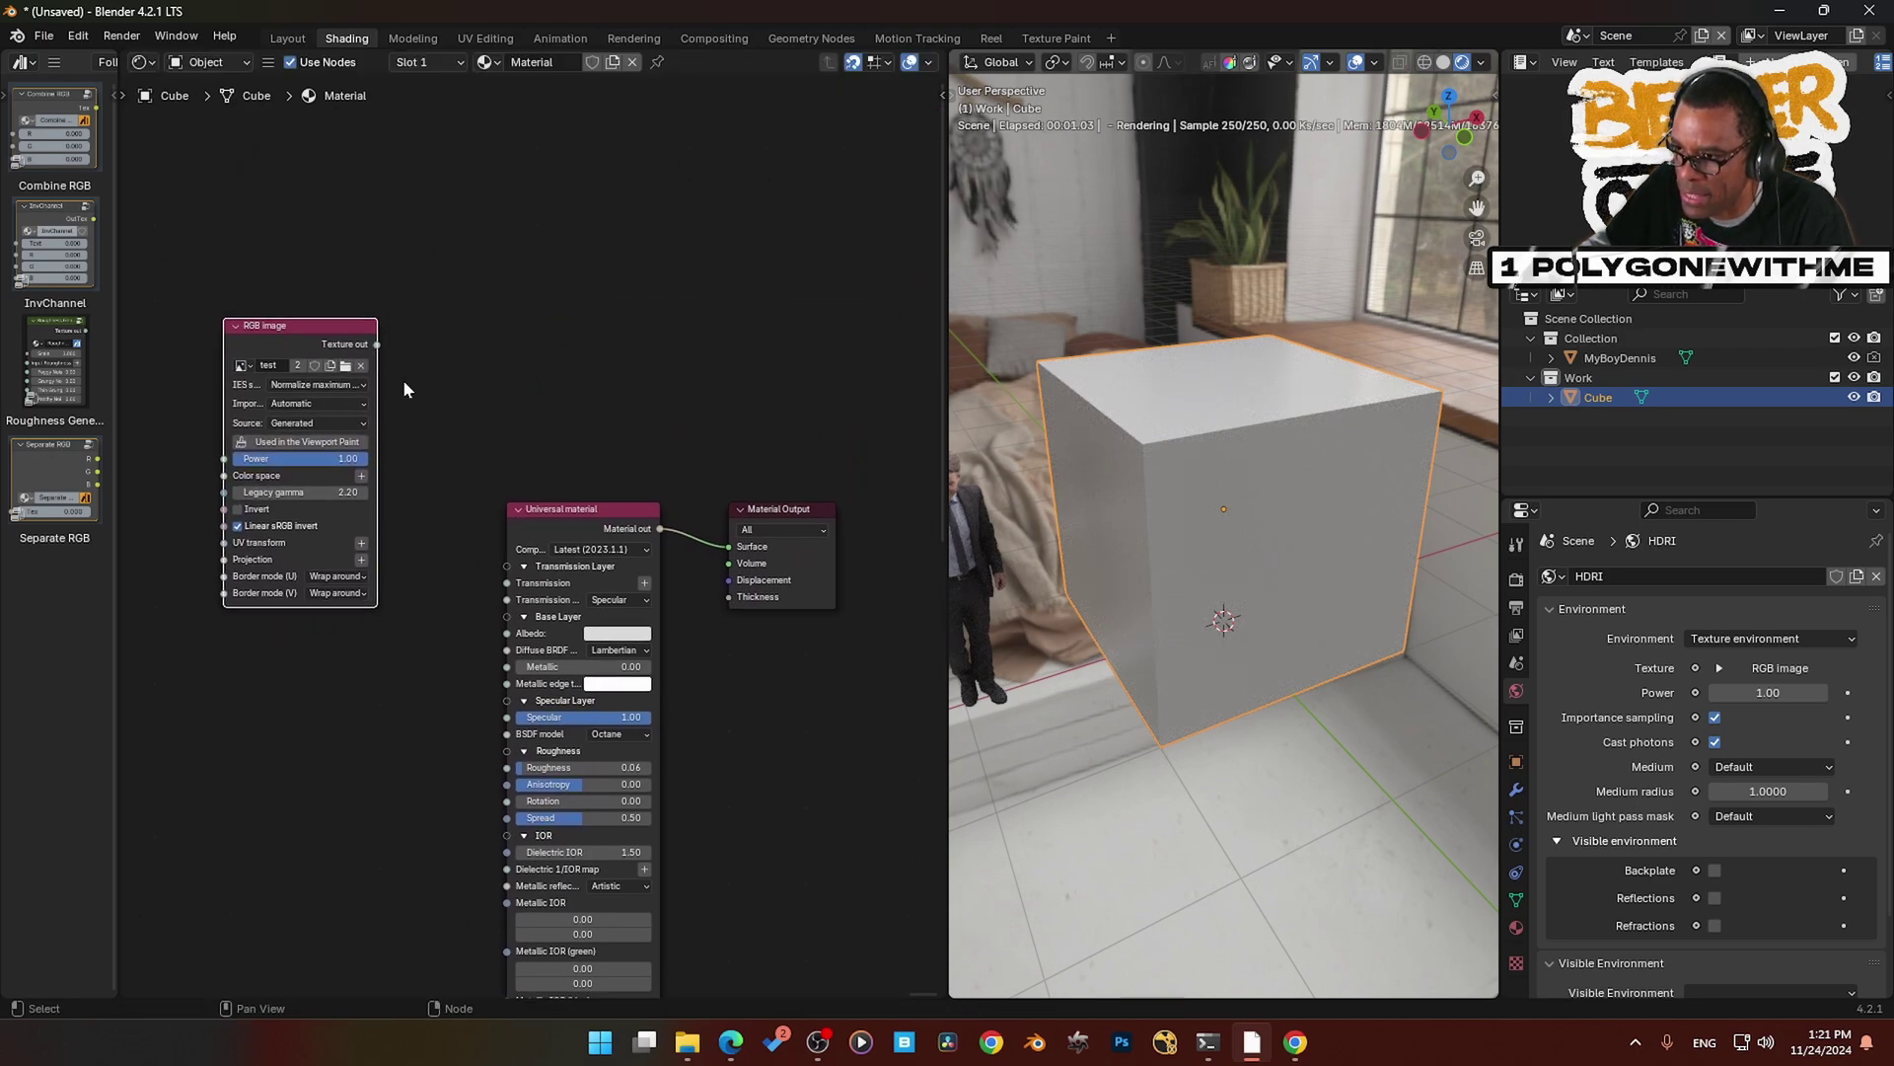
left_click_drag(300, 324, 440, 141)
middle_click_drag(566, 396, 495, 399)
left_click_drag(523, 521, 469, 523)
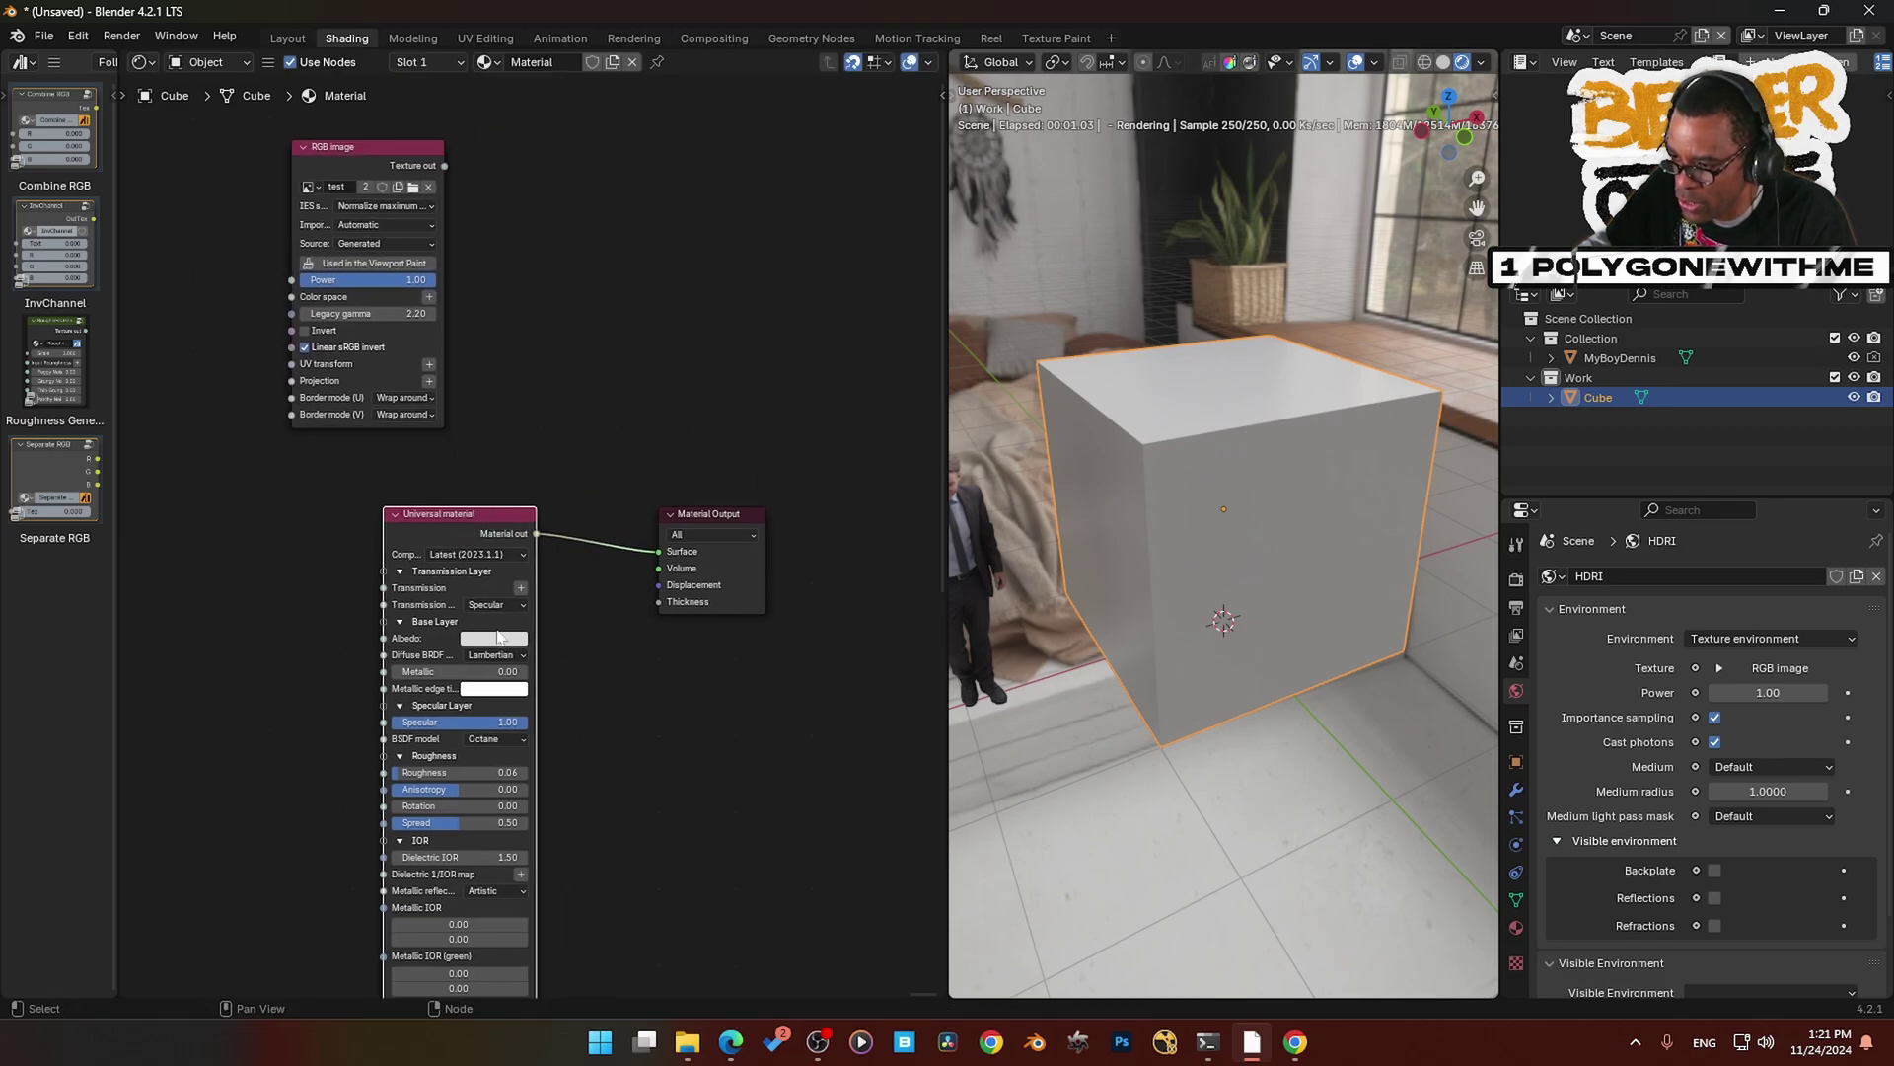
- Set the Universal material's albedo to red with saturation 1.000 and value 0.700, and move the node away from the Material Output
left_click(492, 639)
left_click(534, 541)
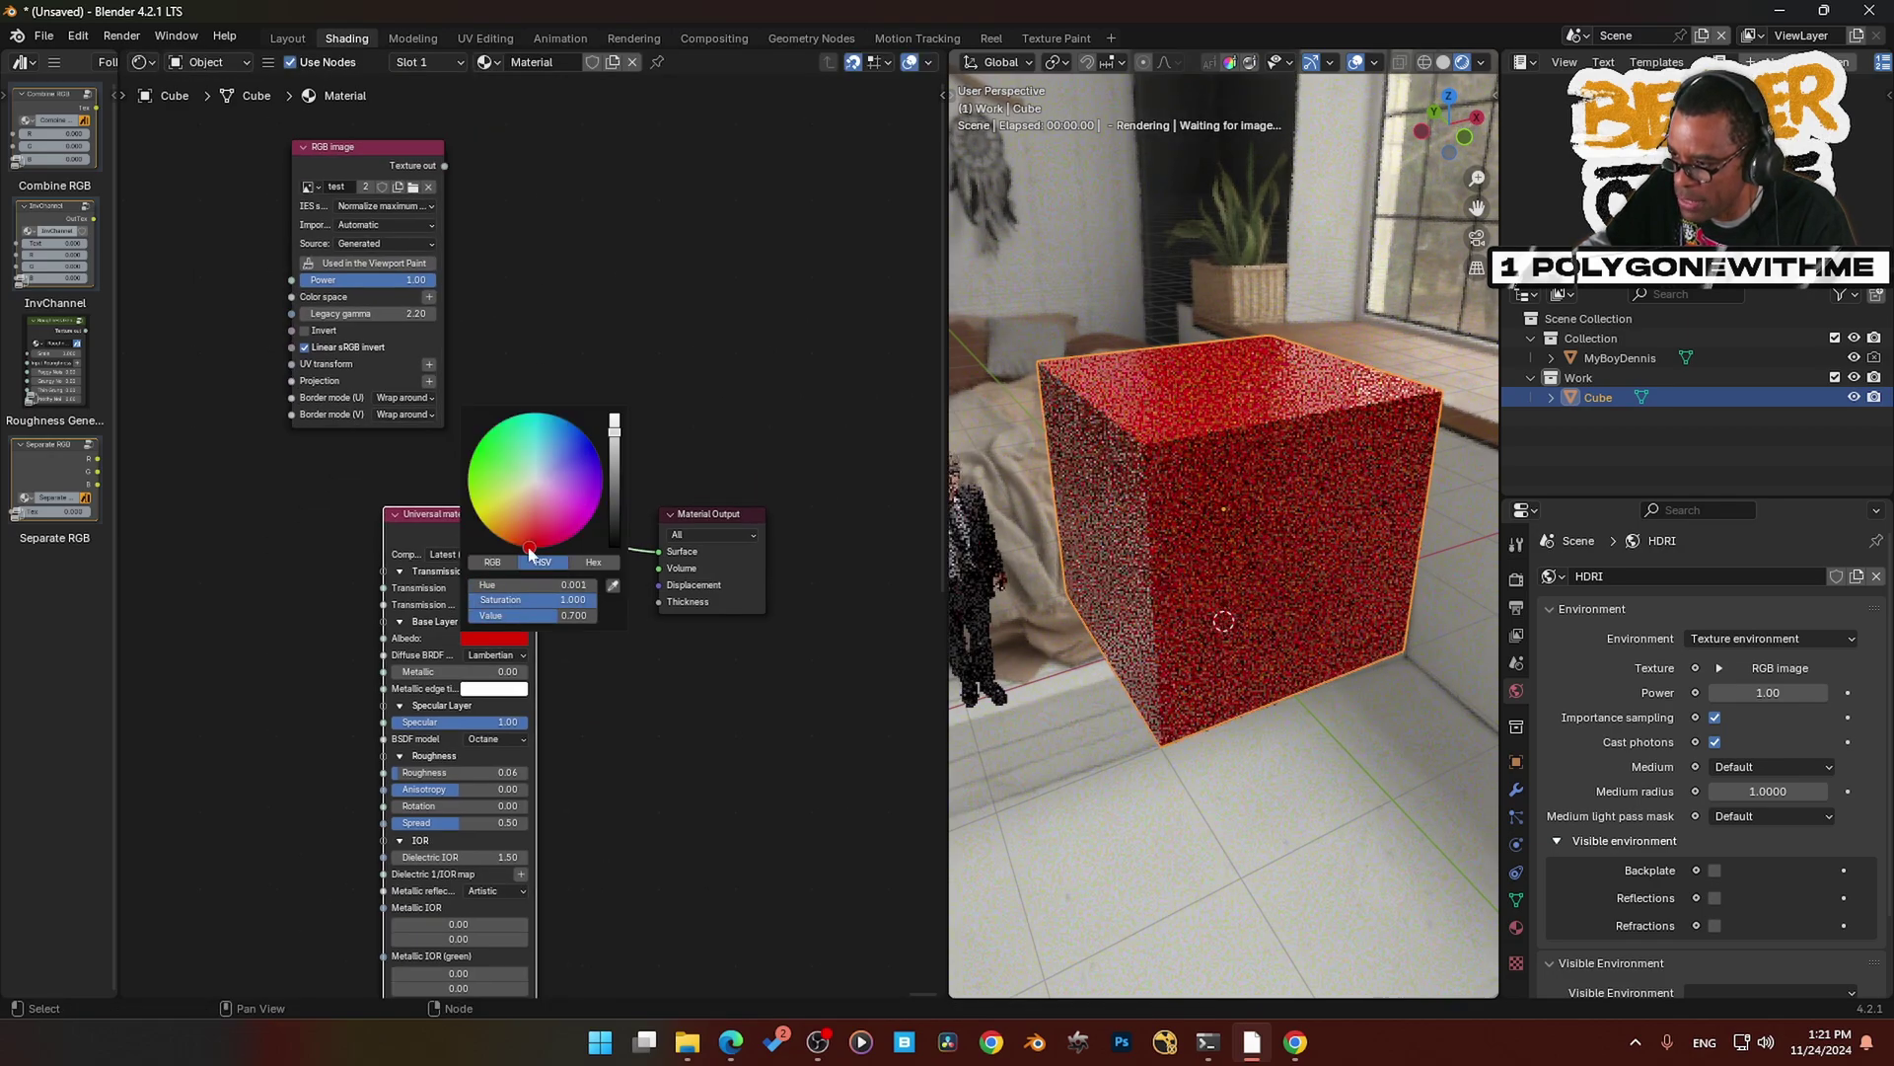
left_click_drag(493, 549, 252, 508)
- Insert a Mix material before the Material Output and connect the red Universal material to its First material input
key("shift+a")
type("mix")
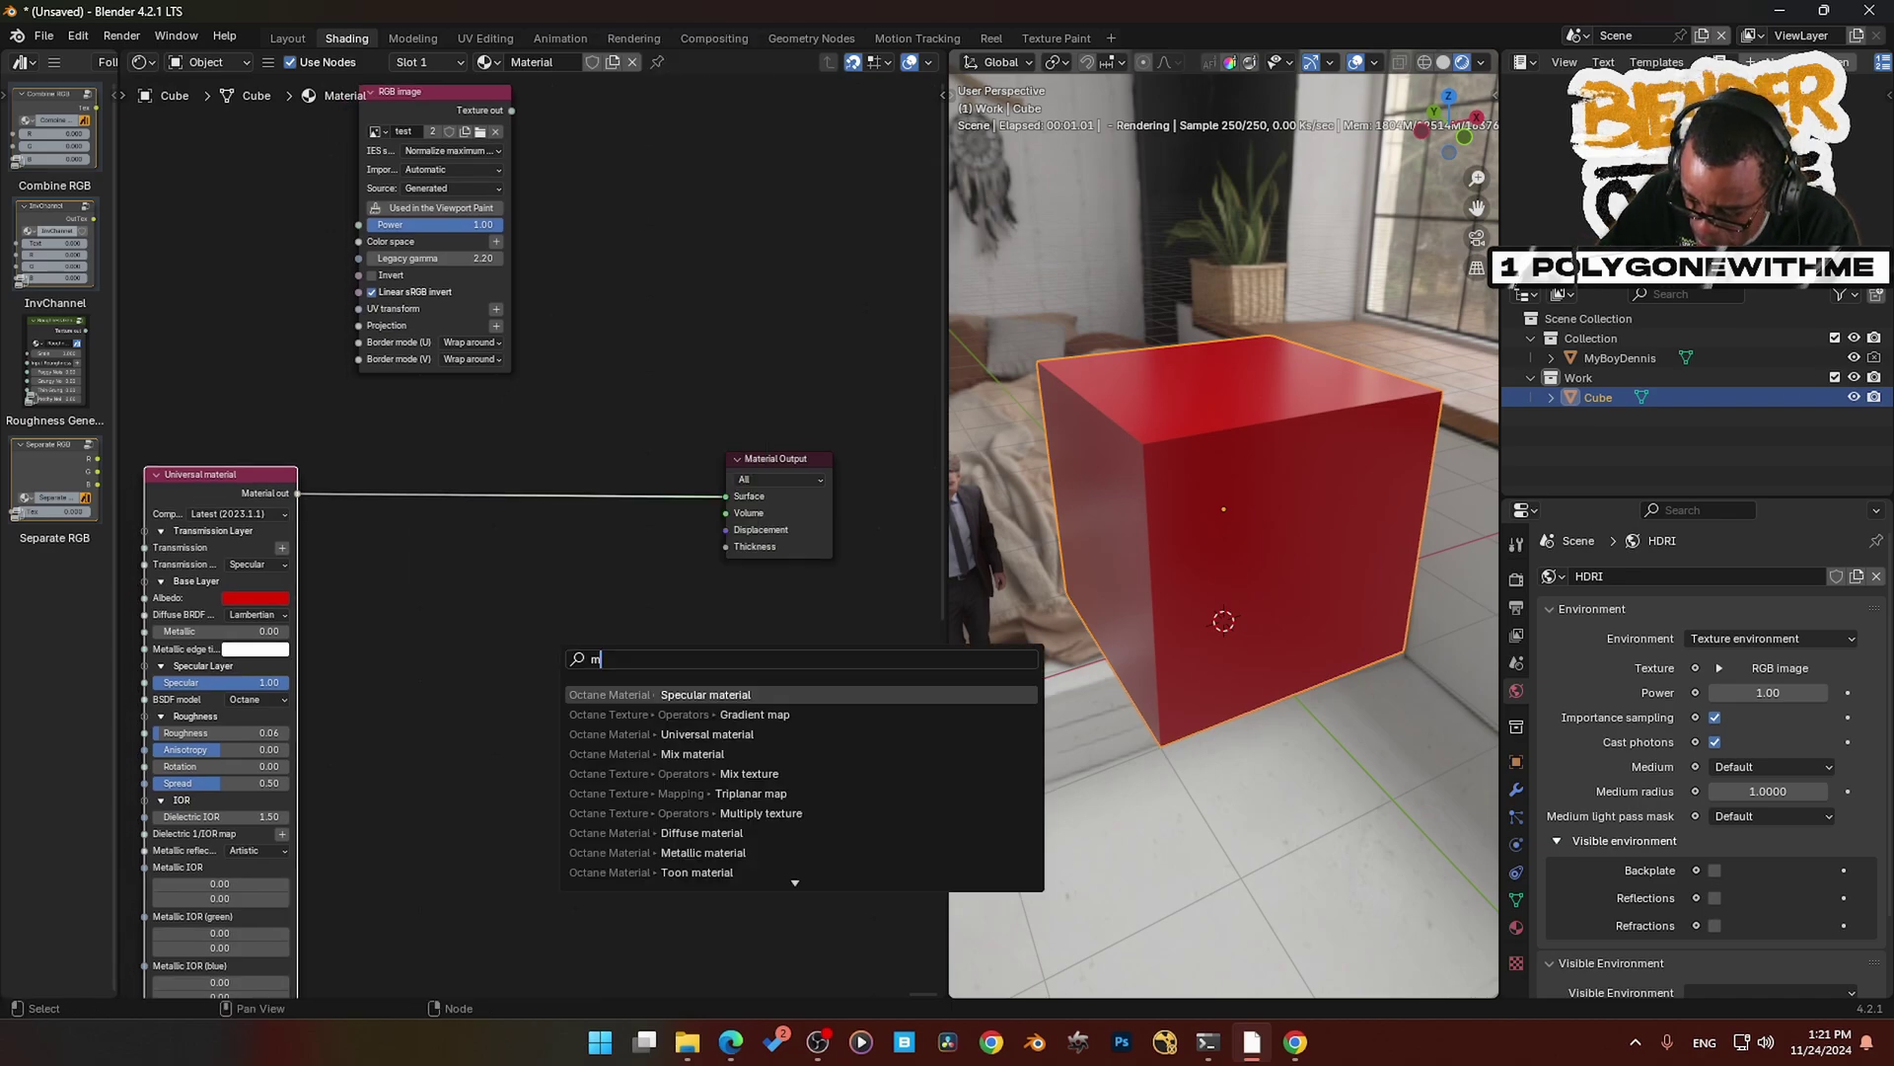
left_click(681, 734)
left_click(533, 409)
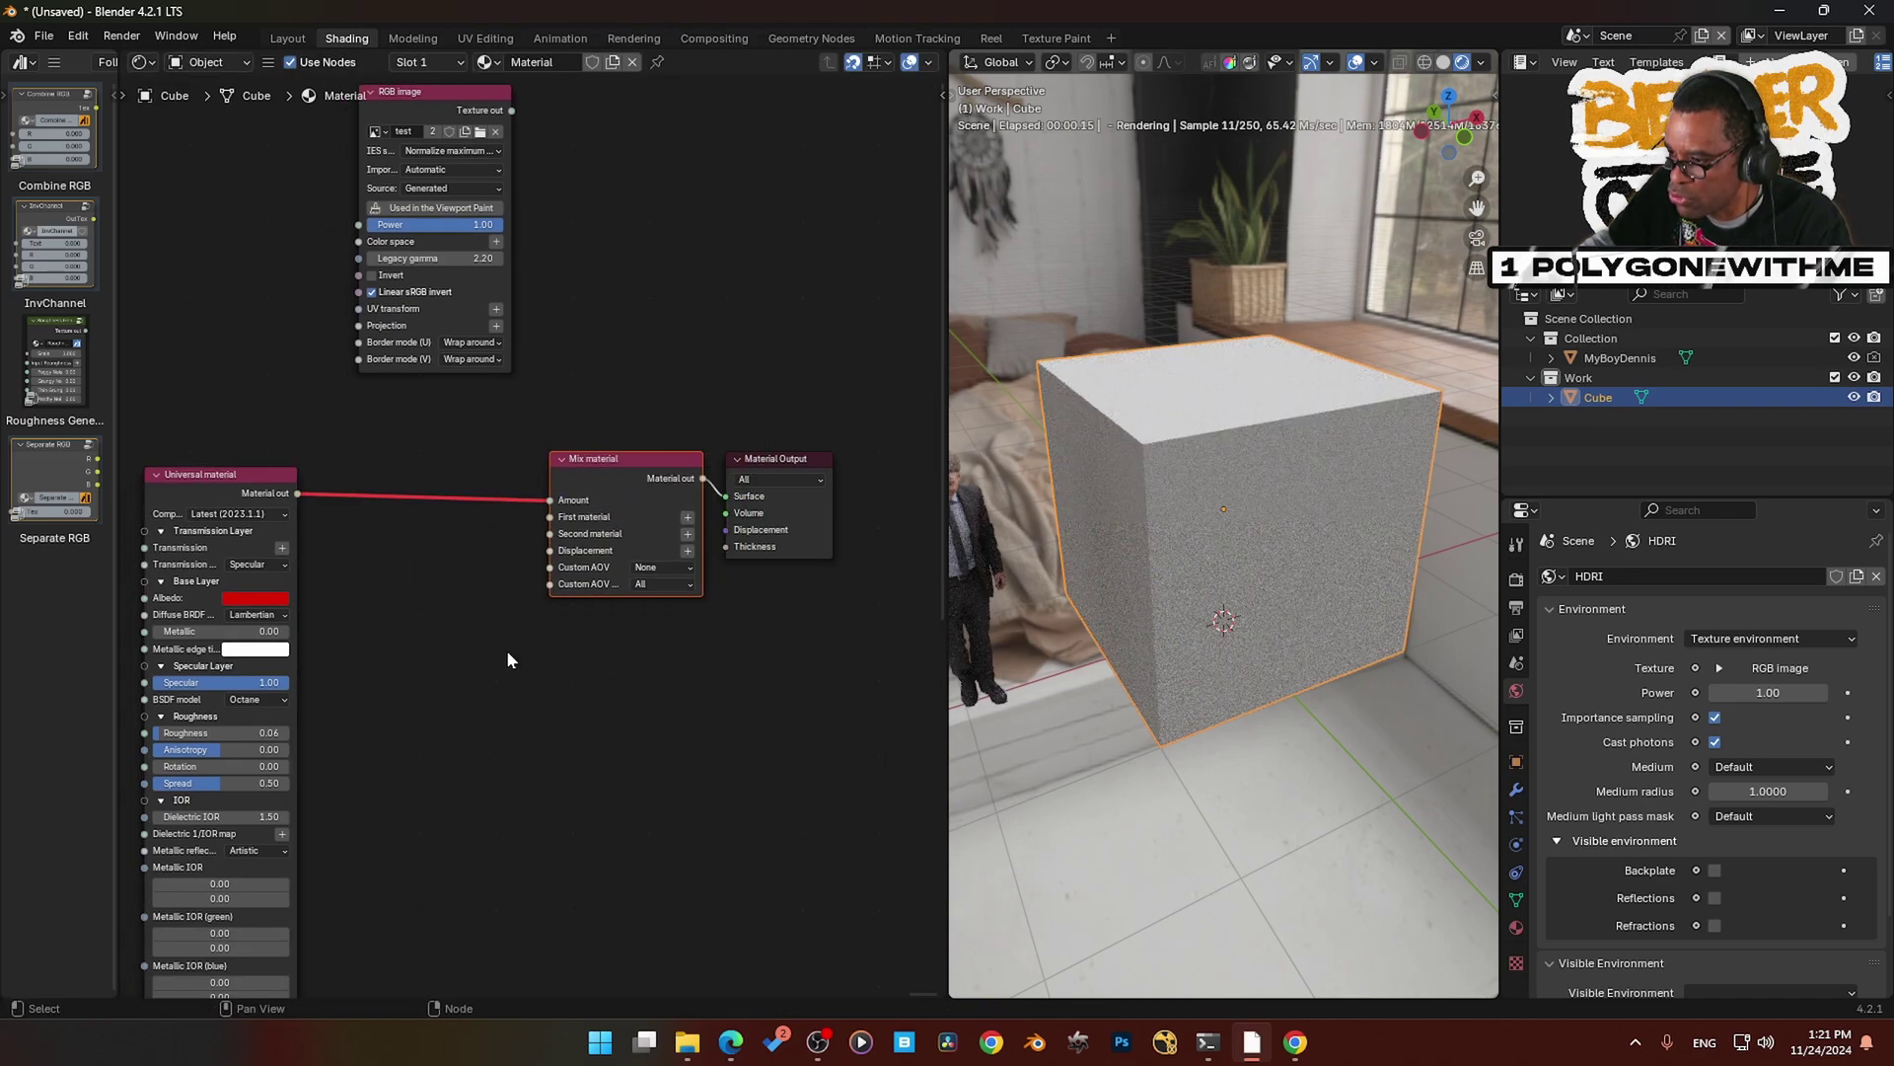
left_click_drag(536, 501, 537, 518)
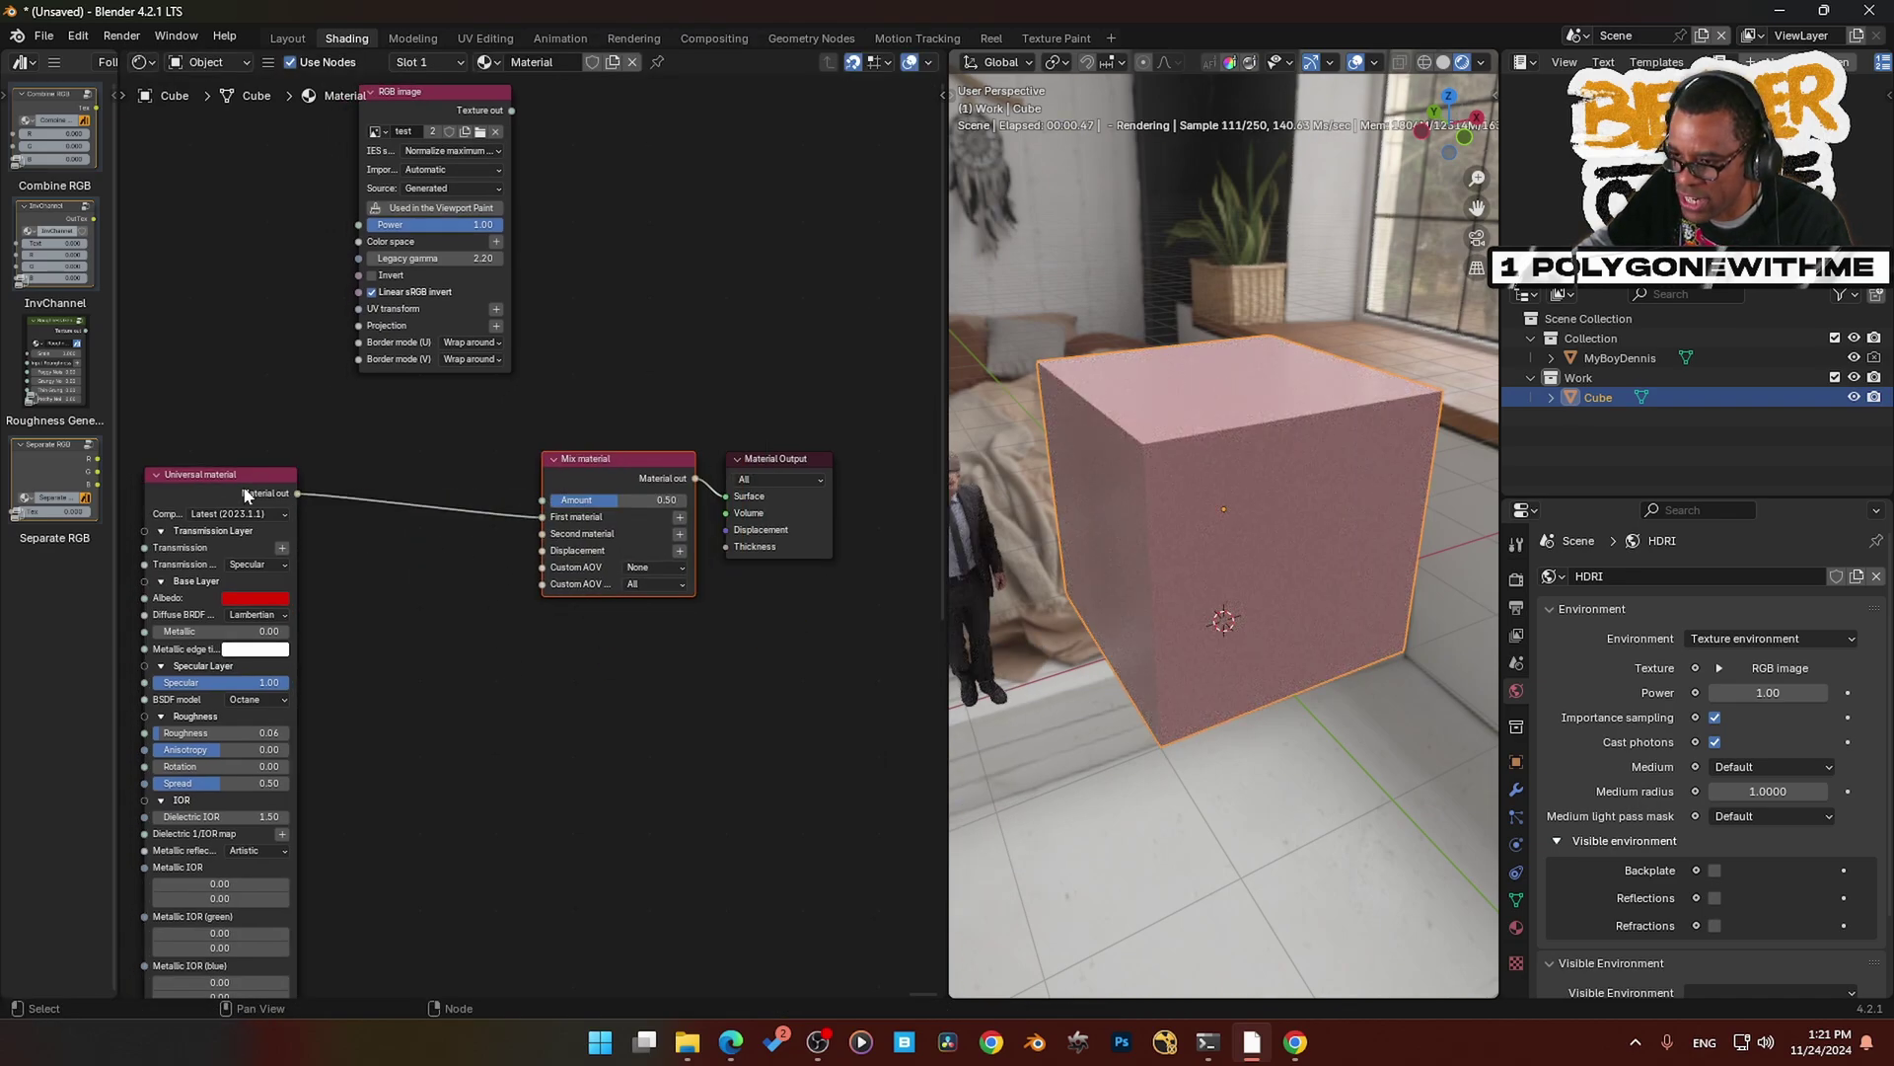
- Add a Diffuse material as the Mix material's second material and set its diffuse color to turquoise
left_click_drag(246, 491, 46, 476)
middle_click_drag(363, 678, 496, 699)
left_click(813, 555)
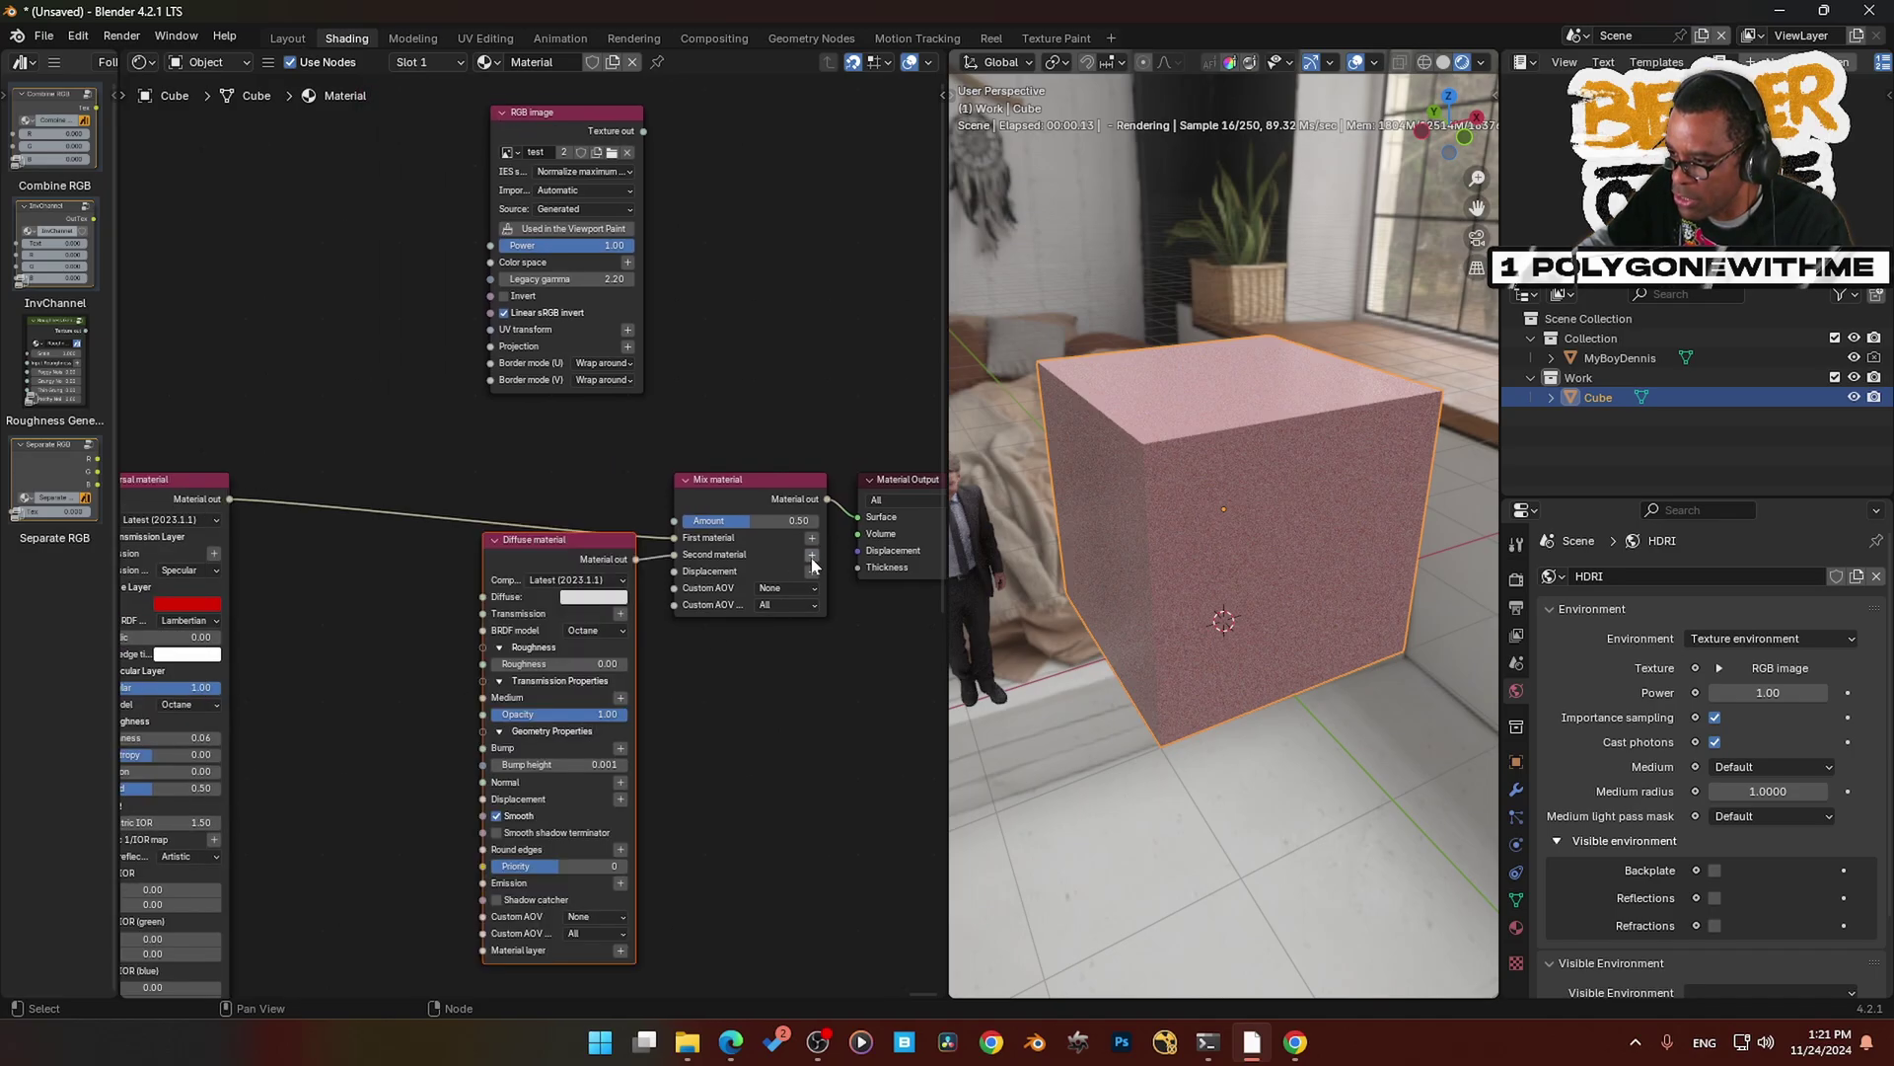
left_click(588, 598)
left_click_drag(628, 454, 630, 376)
left_click(742, 757)
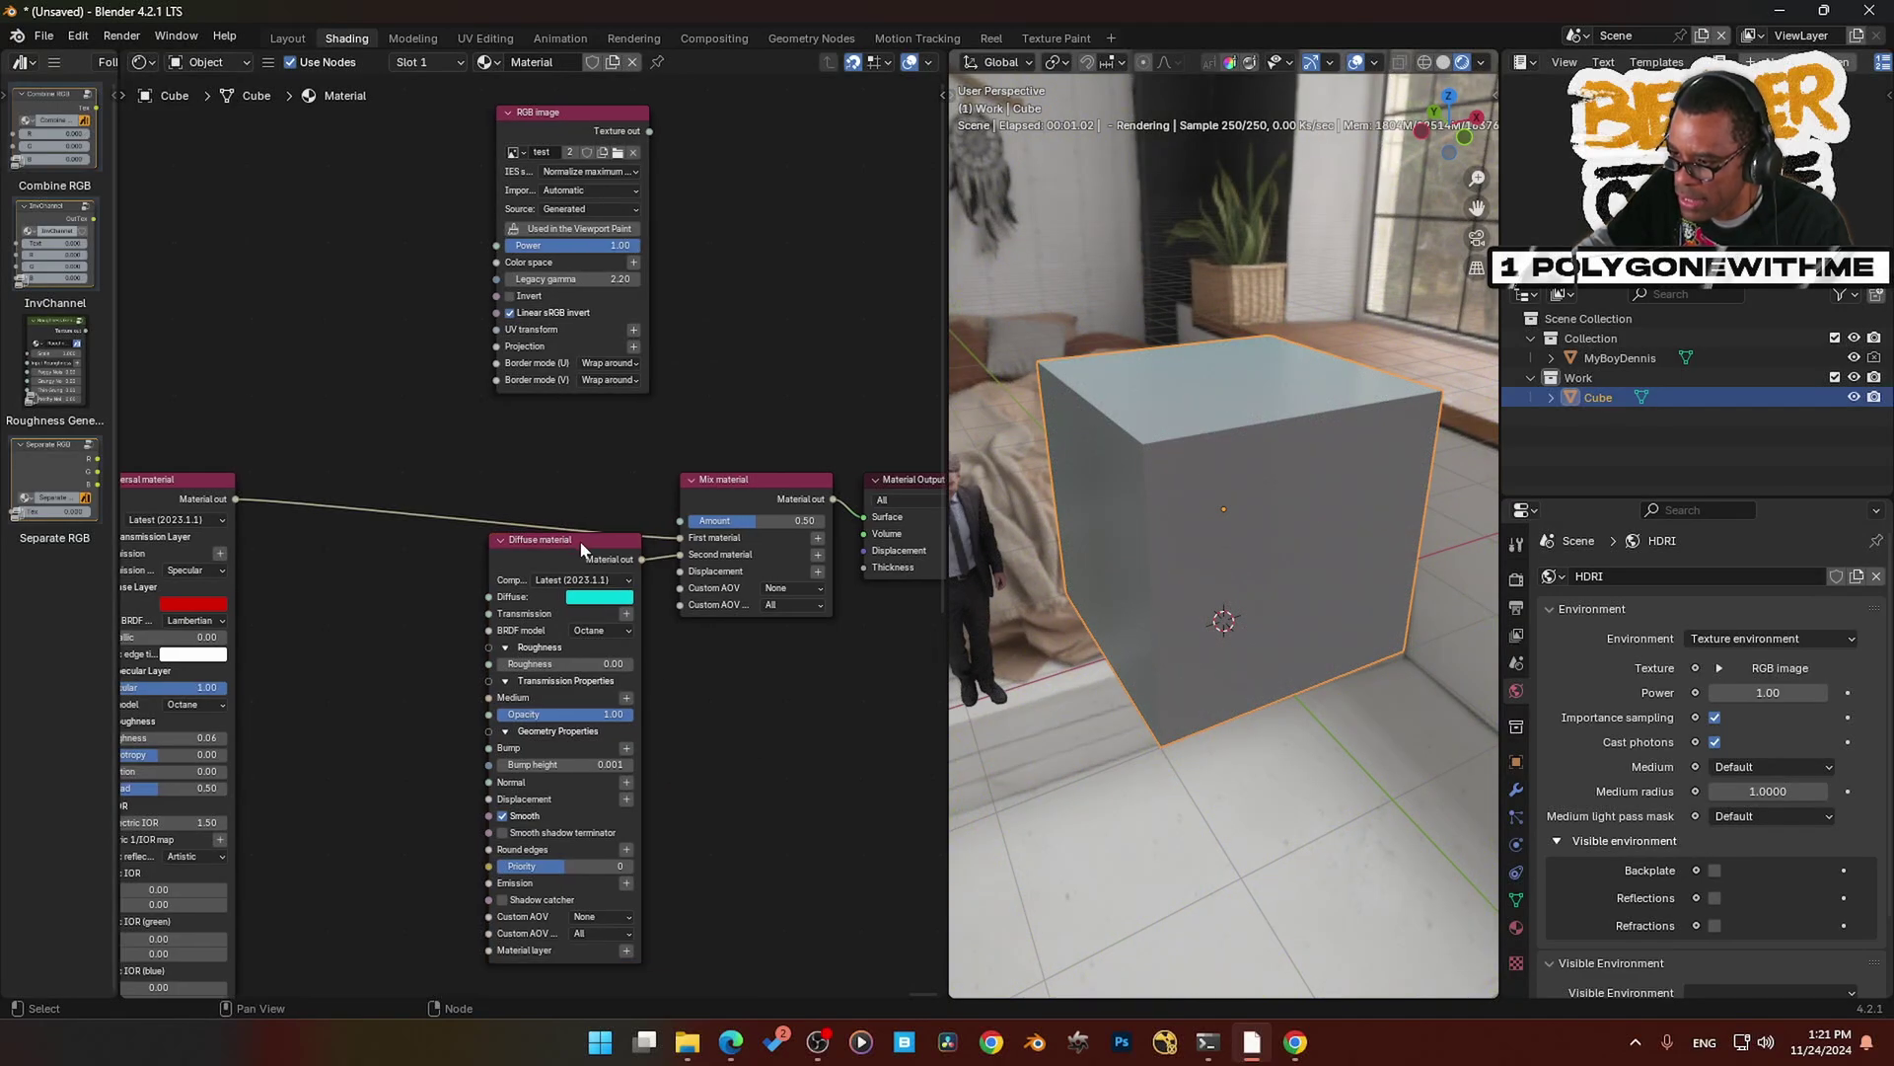
- Move the Diffuse material node clear of the others and connect the test RGB image to the Mix material's Amount
left_click_drag(557, 540, 449, 648)
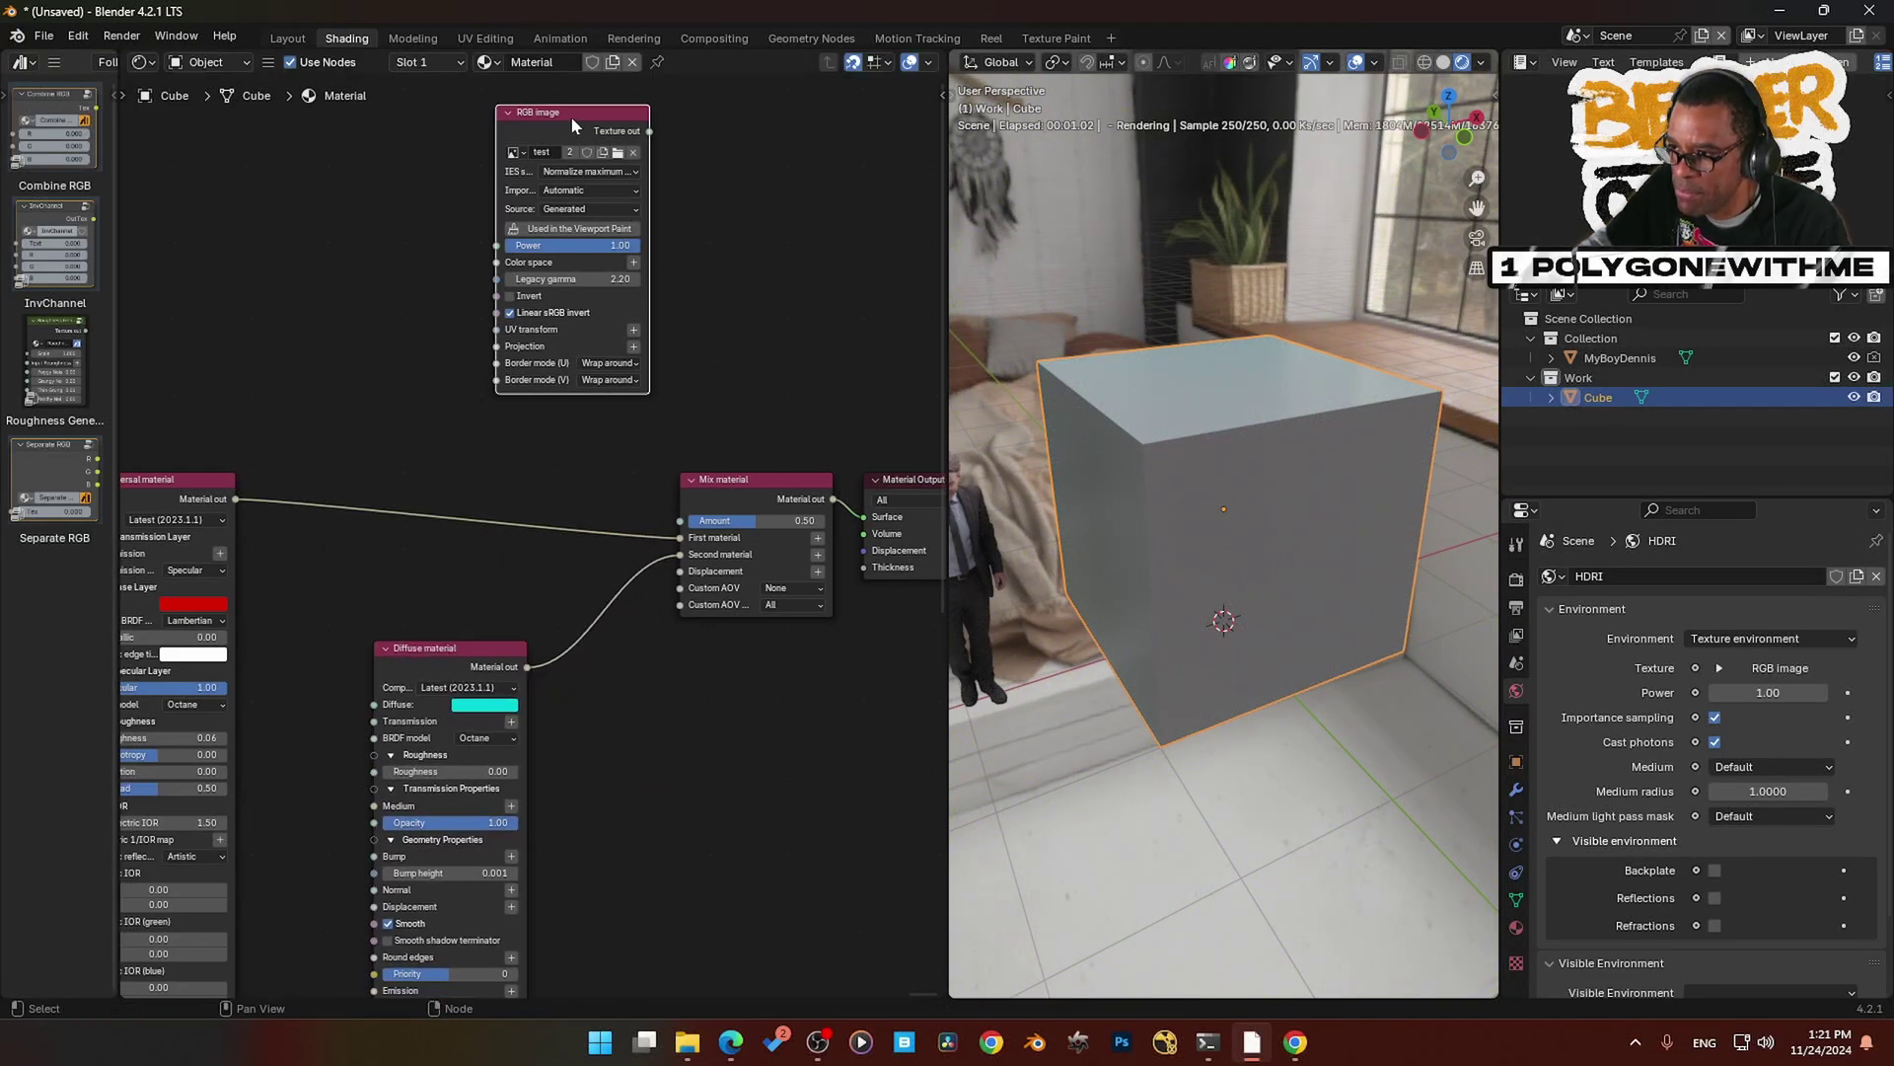
left_click_drag(571, 116, 680, 520)
middle_click_drag(1253, 671, 1197, 631)
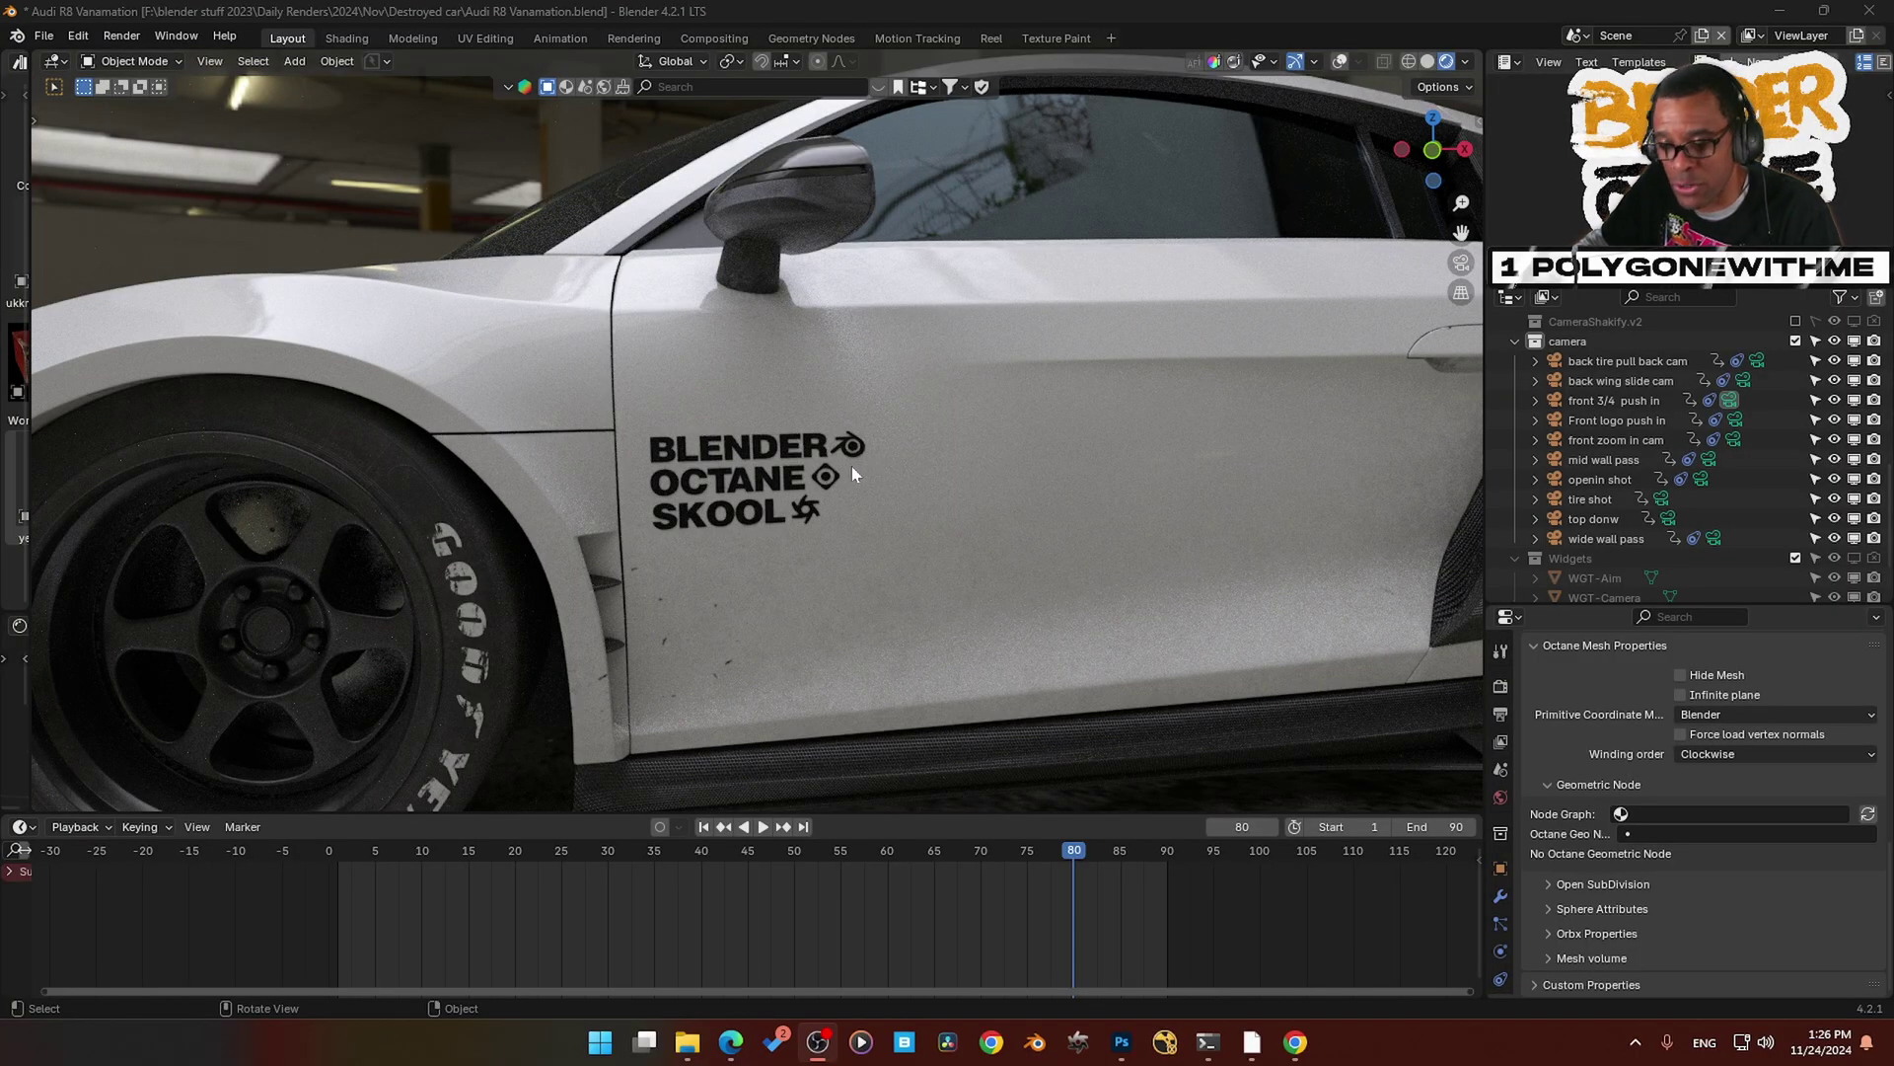
- Examine the sticker decals on the Audi's door and rear, and the car stickers.psd artwork in Photoshop
middle_click_drag(908, 512, 868, 562)
scroll(829, 538, "up", 4)
scroll(868, 562, "down", 6)
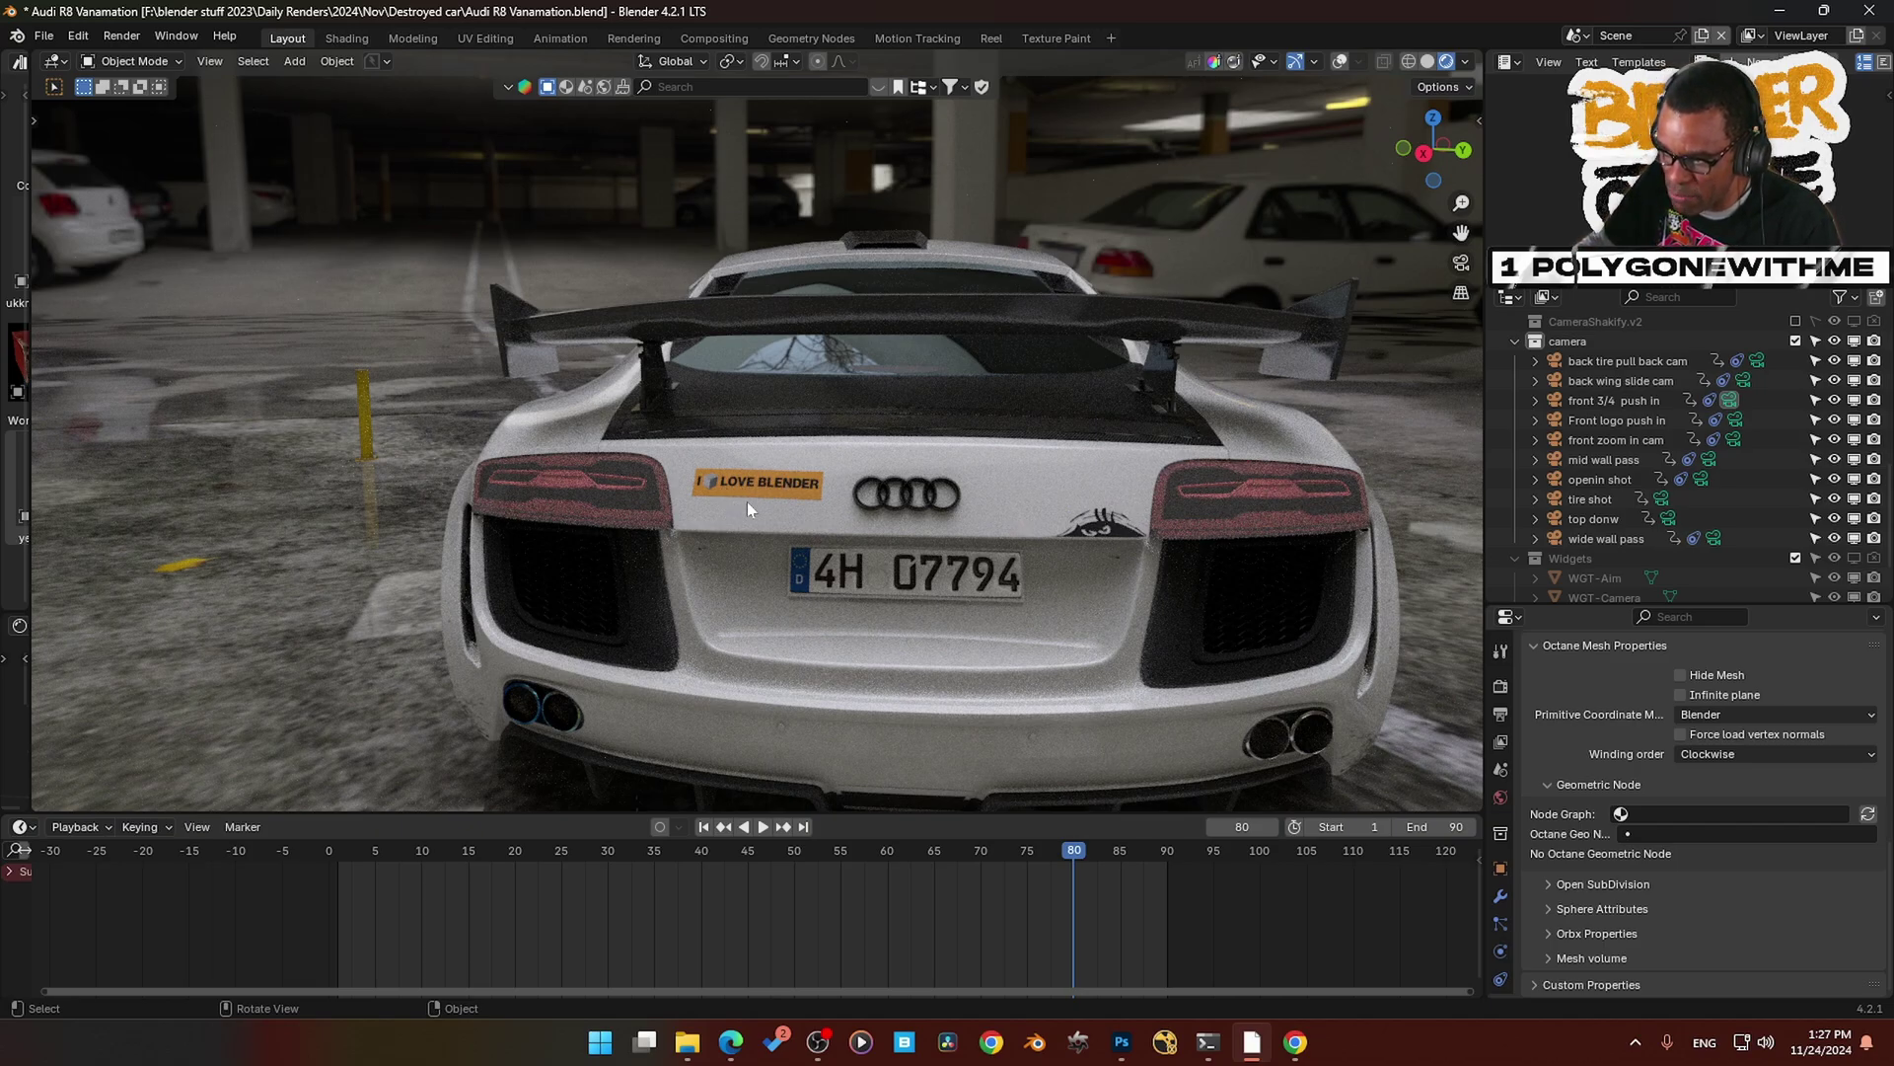
middle_click_drag(780, 484, 643, 465)
scroll(631, 459, "up", 4)
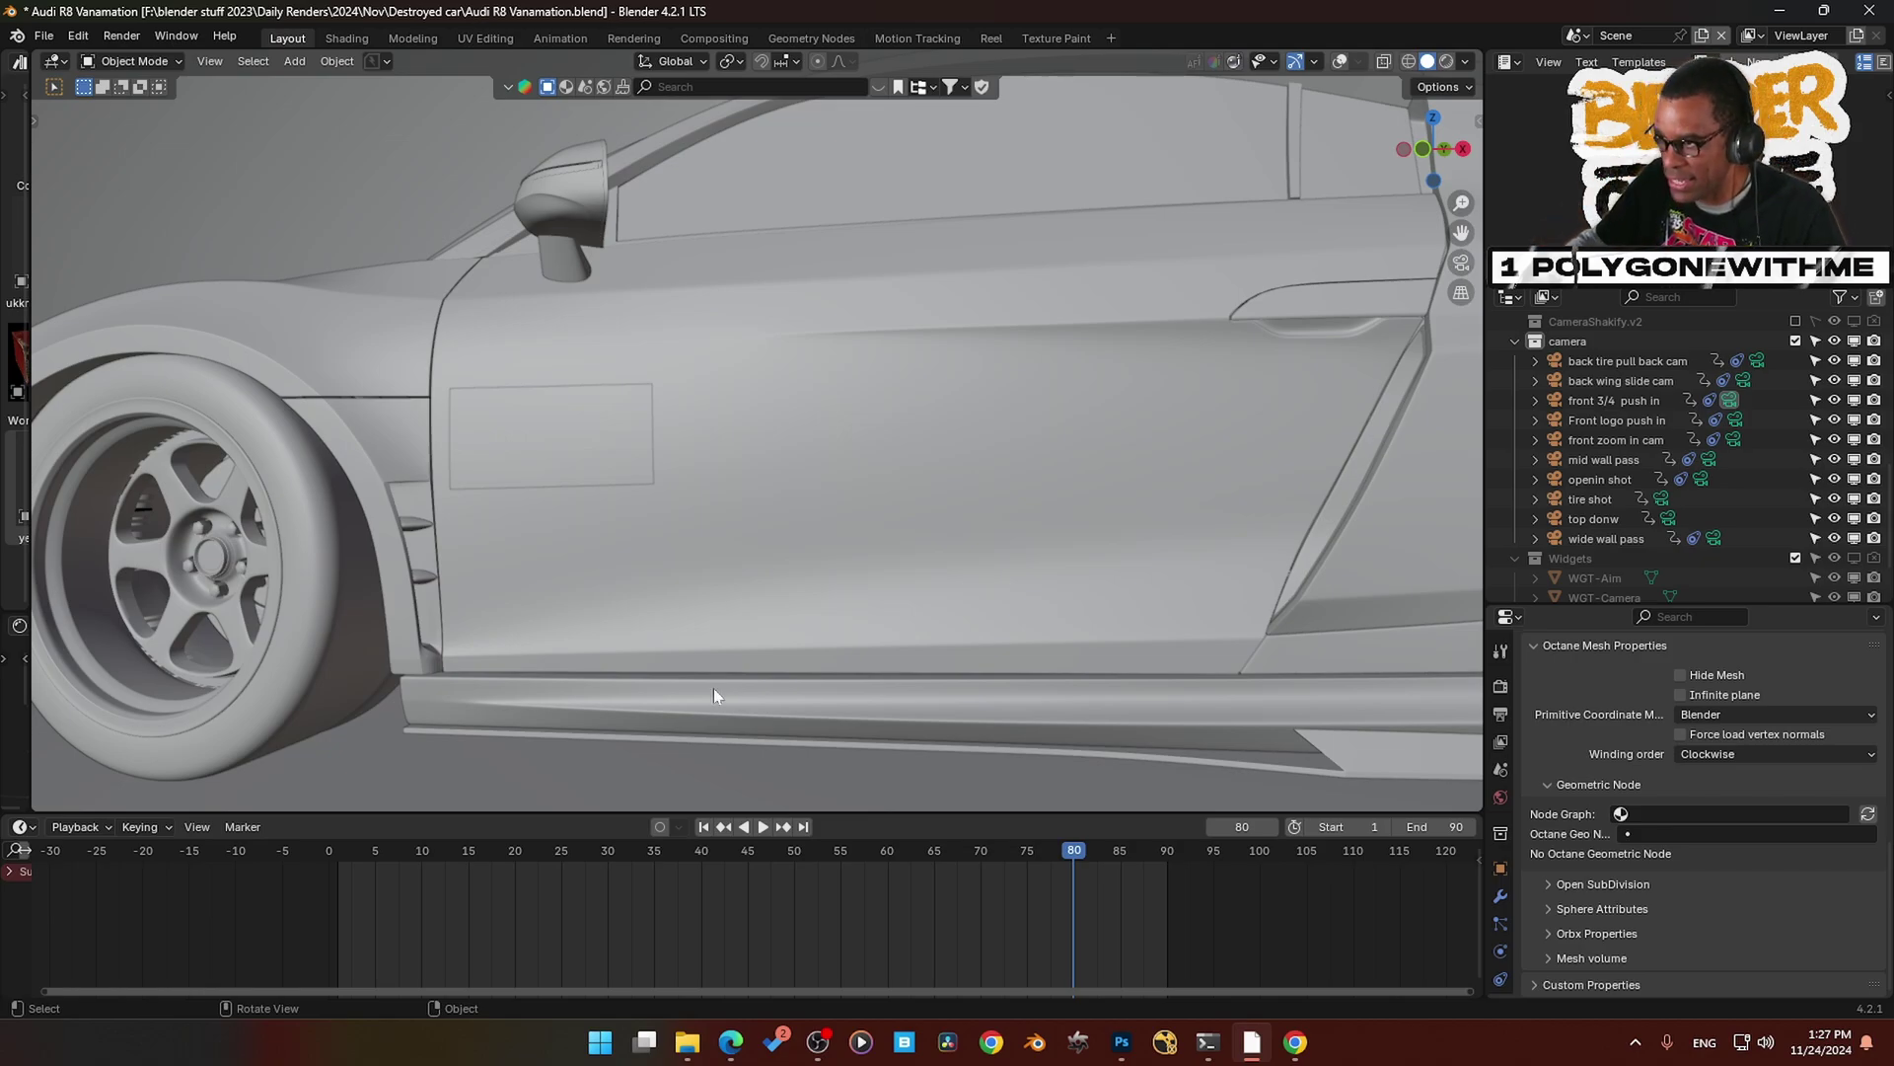
left_click(1122, 1042)
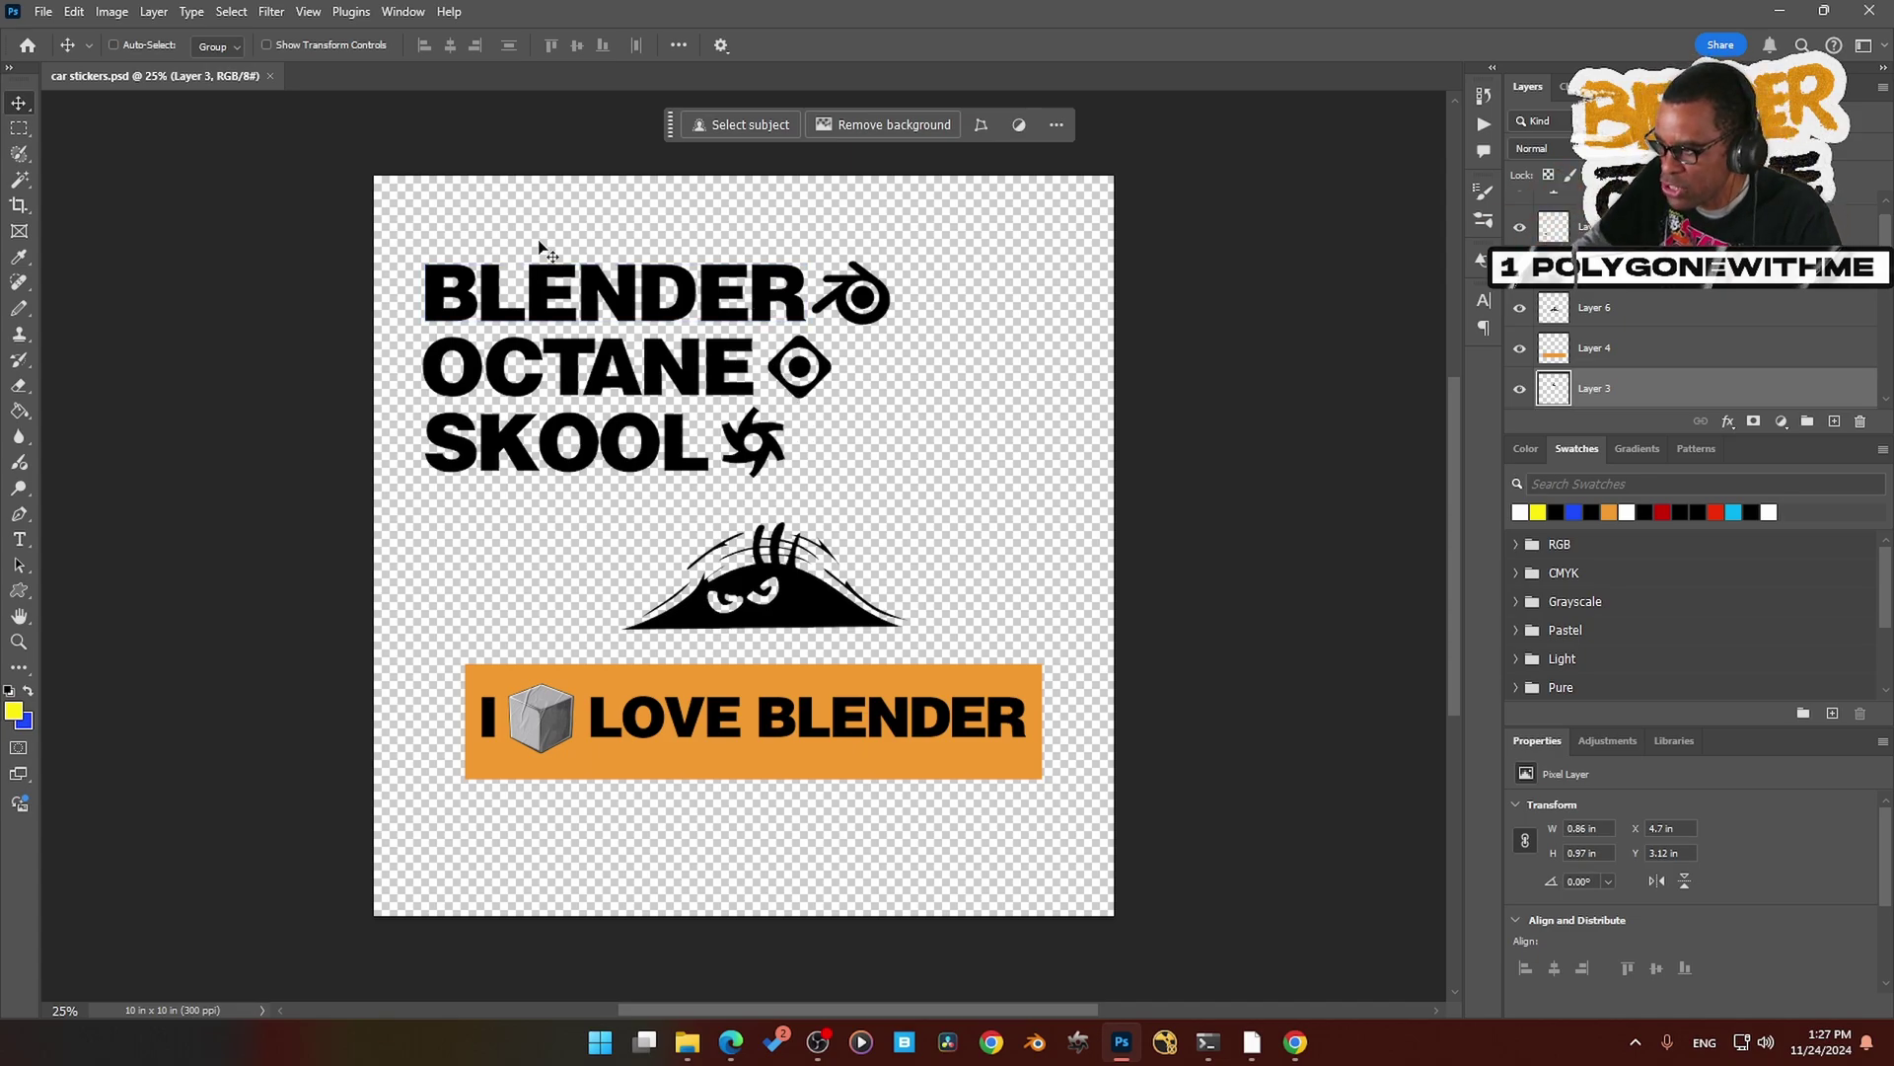
- In Blender's UV Editing workspace, display car stickers.psd behind the UVs and switch the 3D viewport to rendered shading
left_click(1252, 1042)
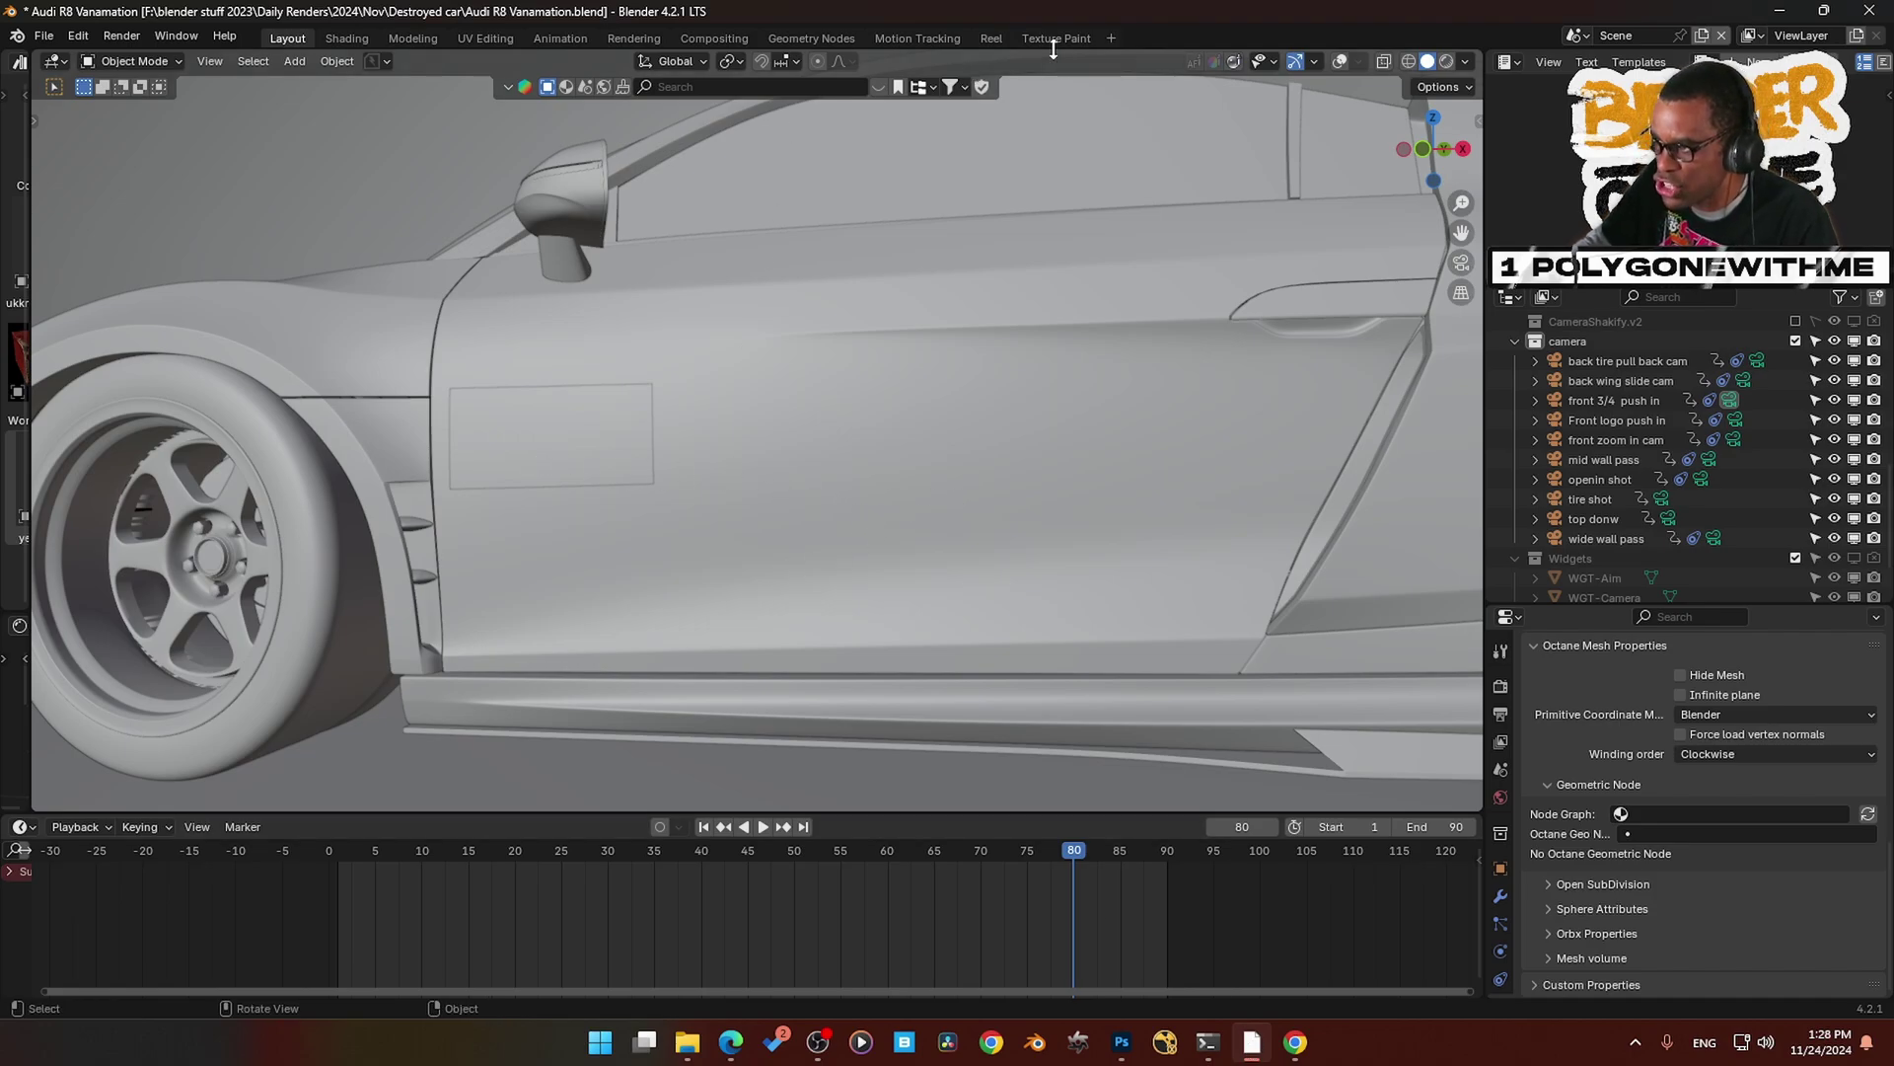
left_click(487, 38)
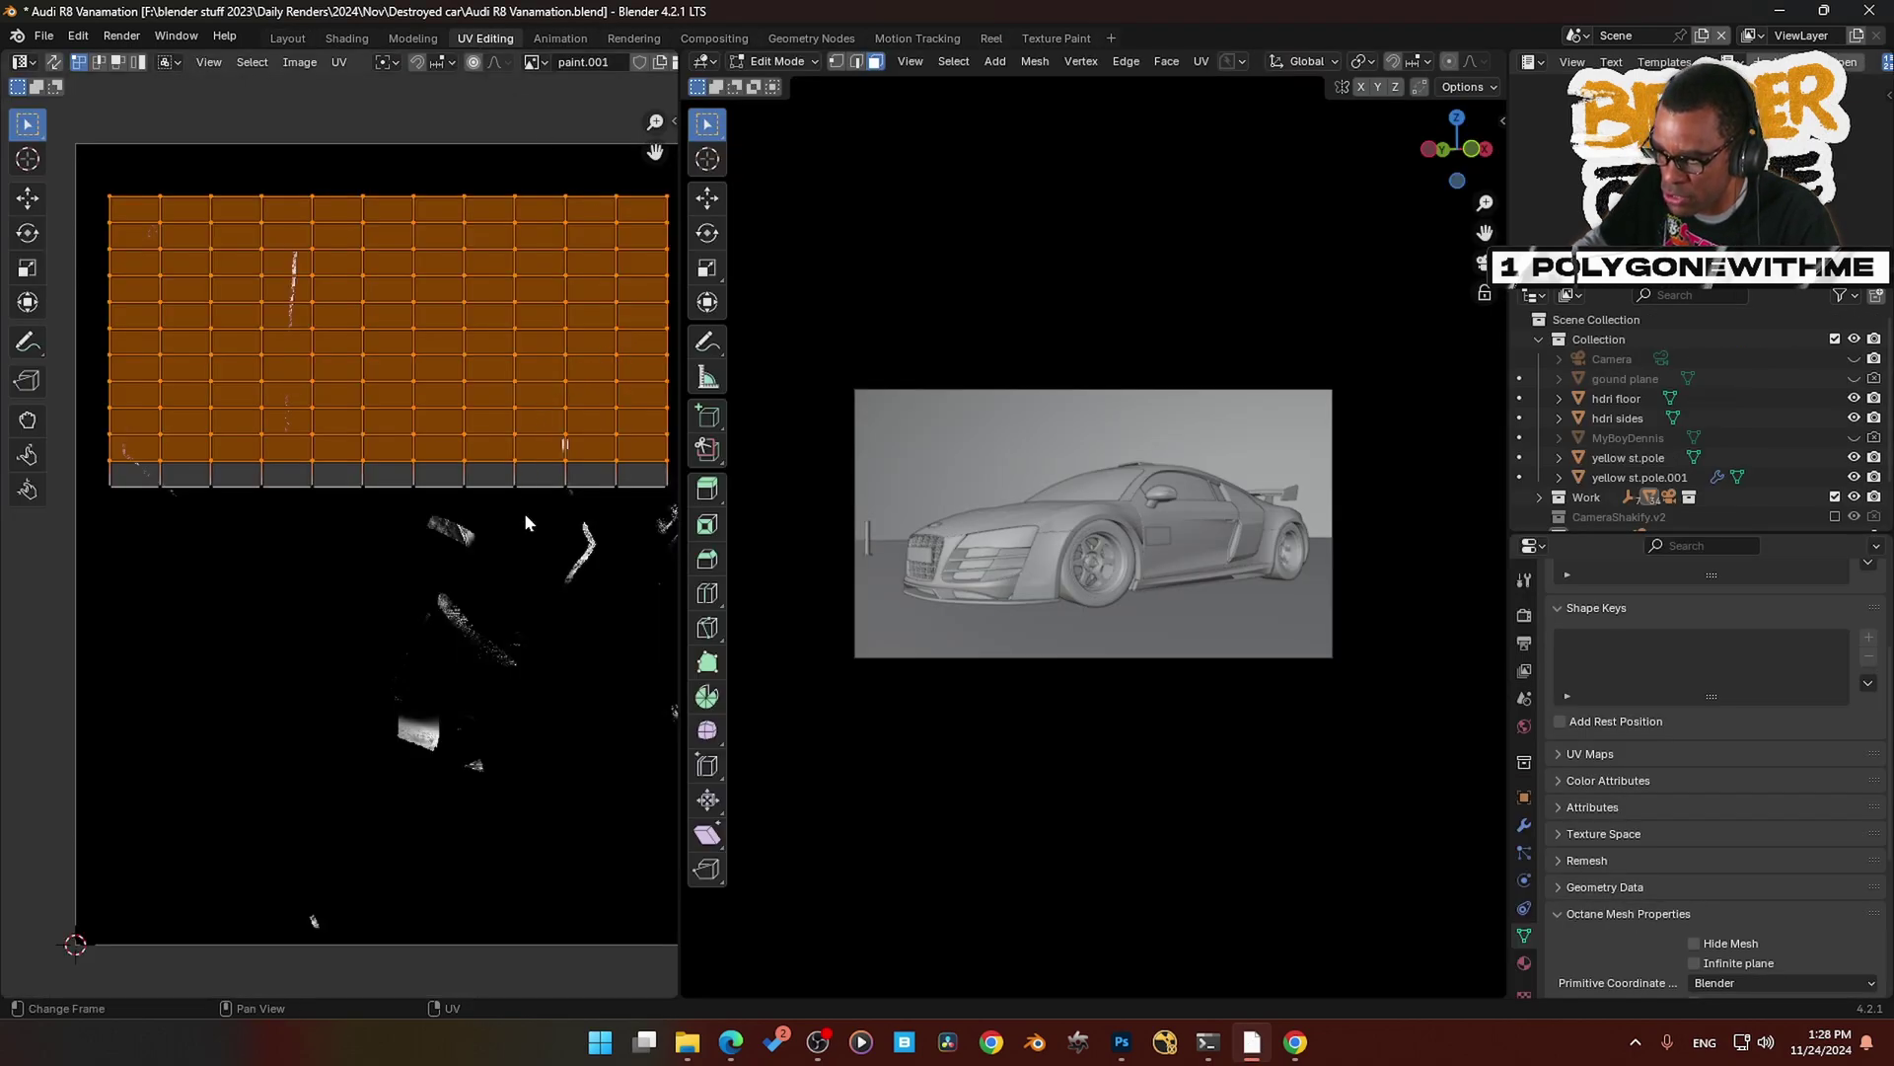
left_click(532, 62)
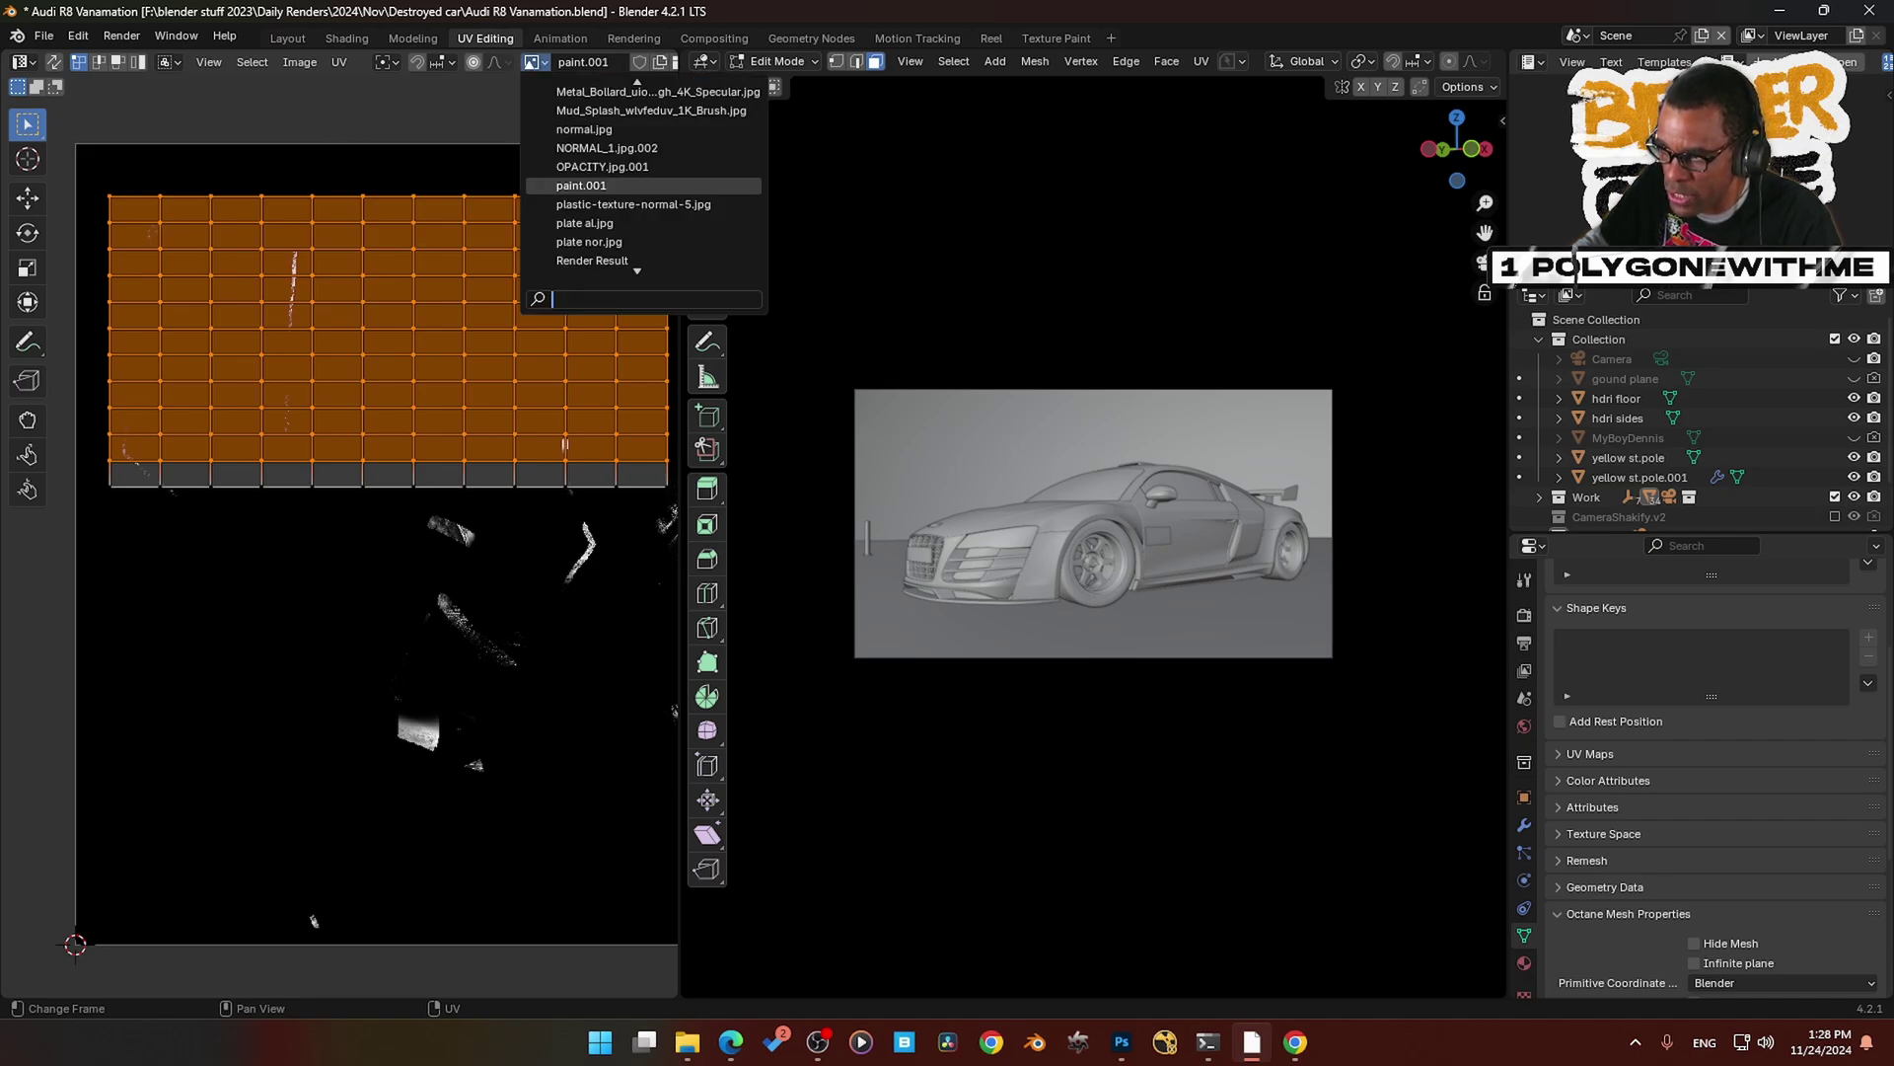
key("Up")
key("Up")
key("Up")
key("Up")
key("Up")
key("Up")
key("Up")
key("Up")
key("Up")
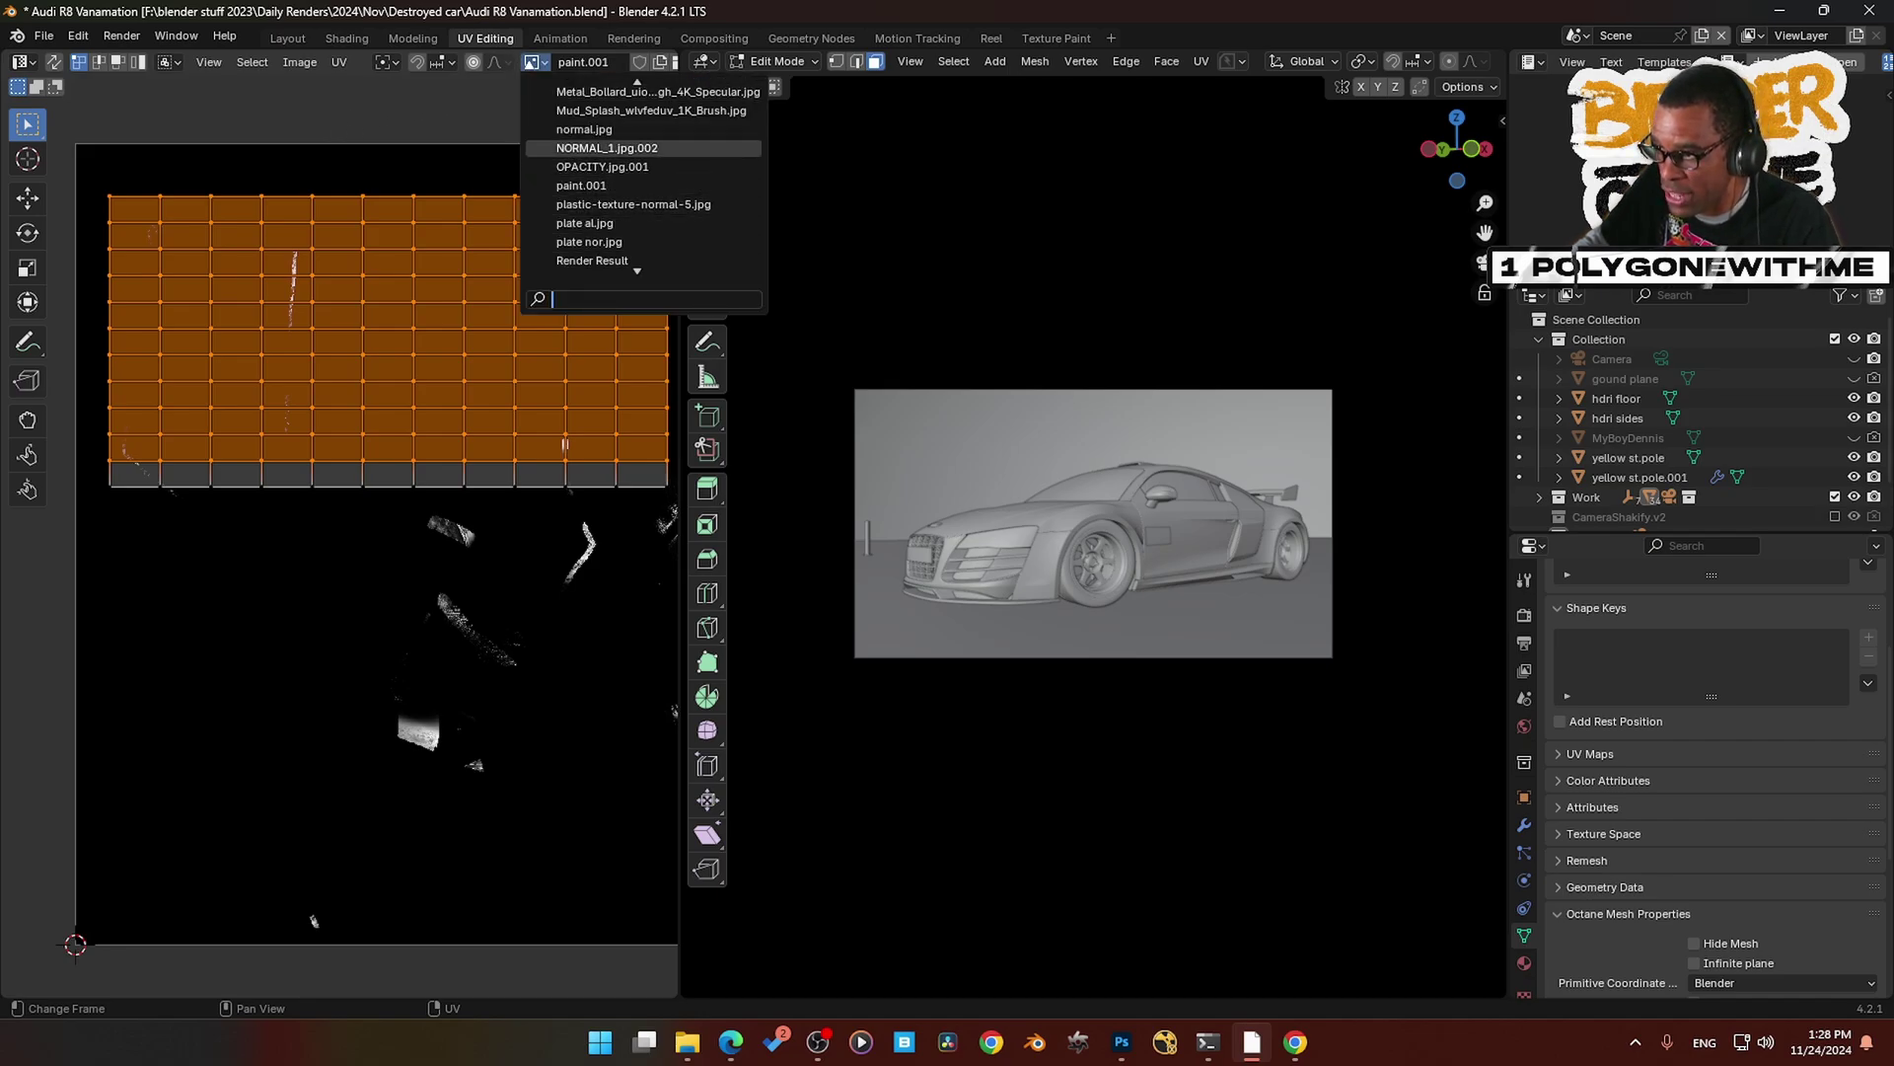
key("Up")
key("Up")
key("Up")
key("Up")
key("Up")
key("Up")
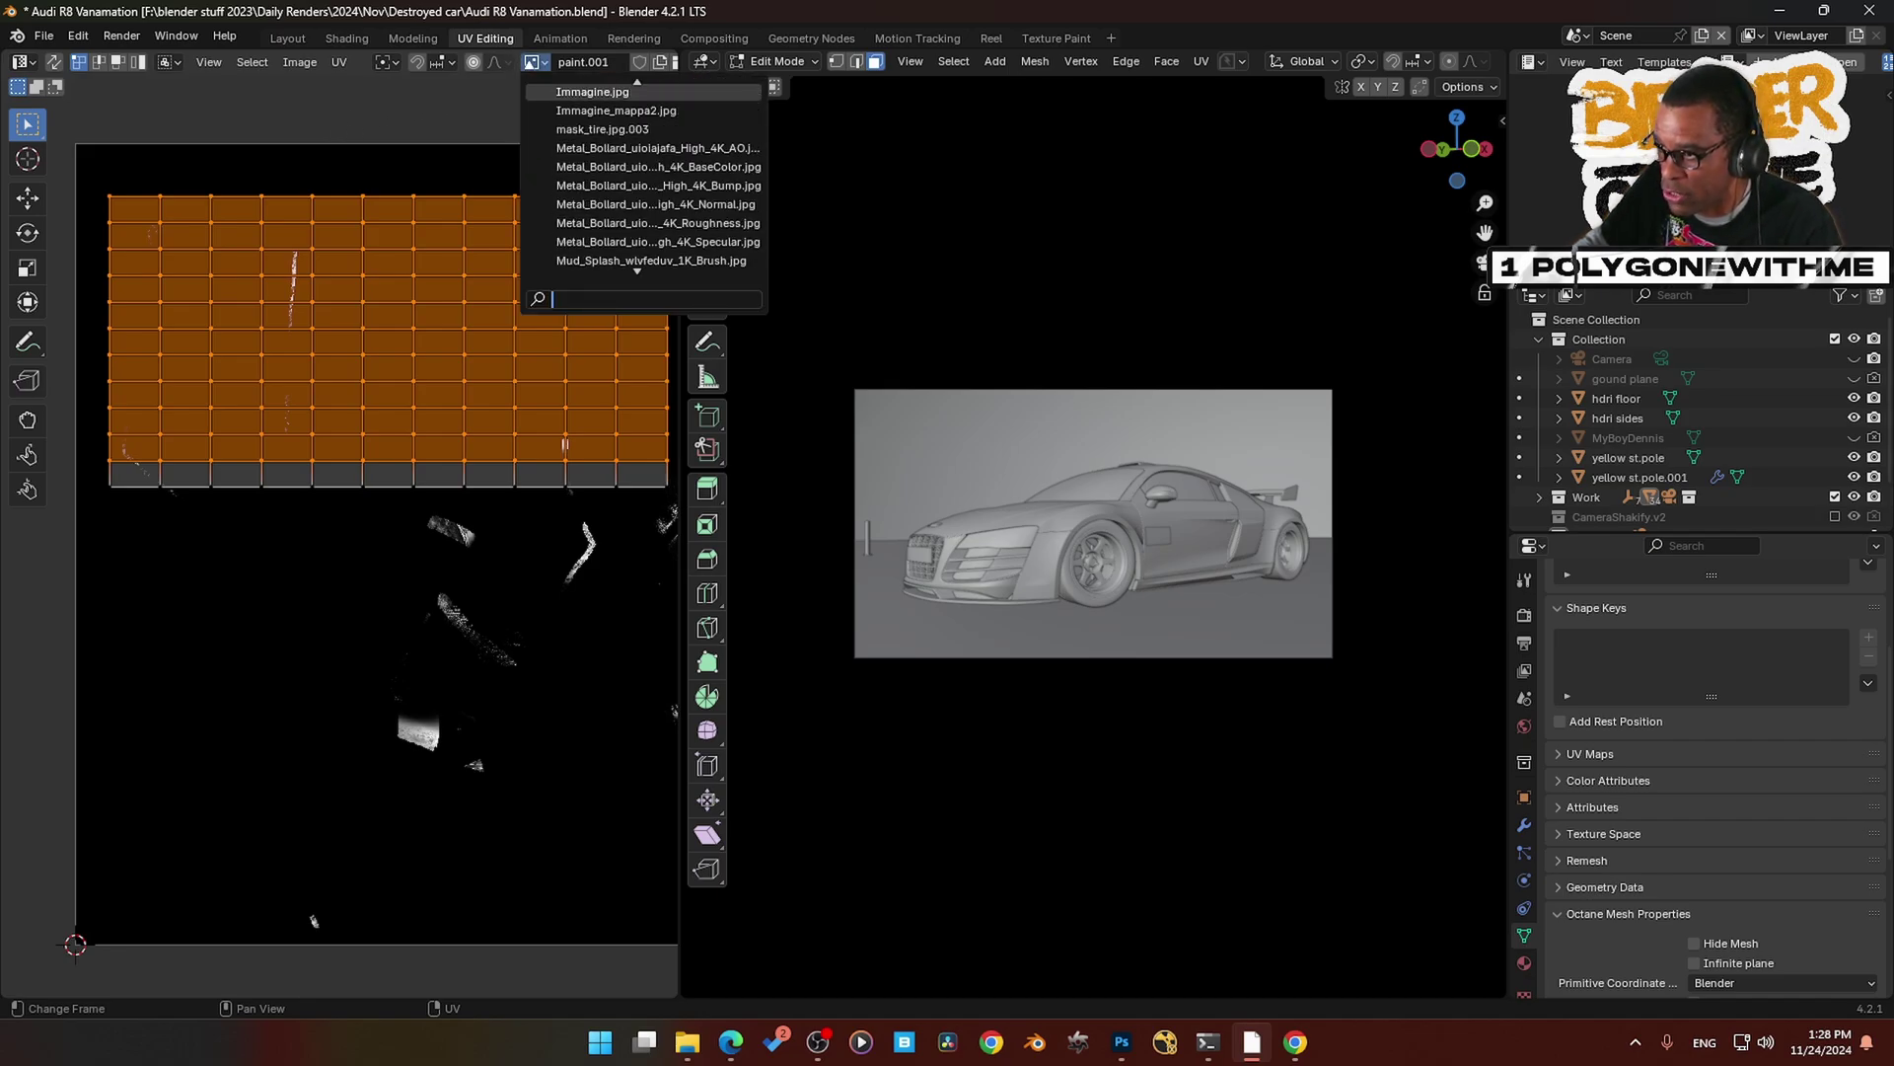
scroll(642, 168, "up", 10)
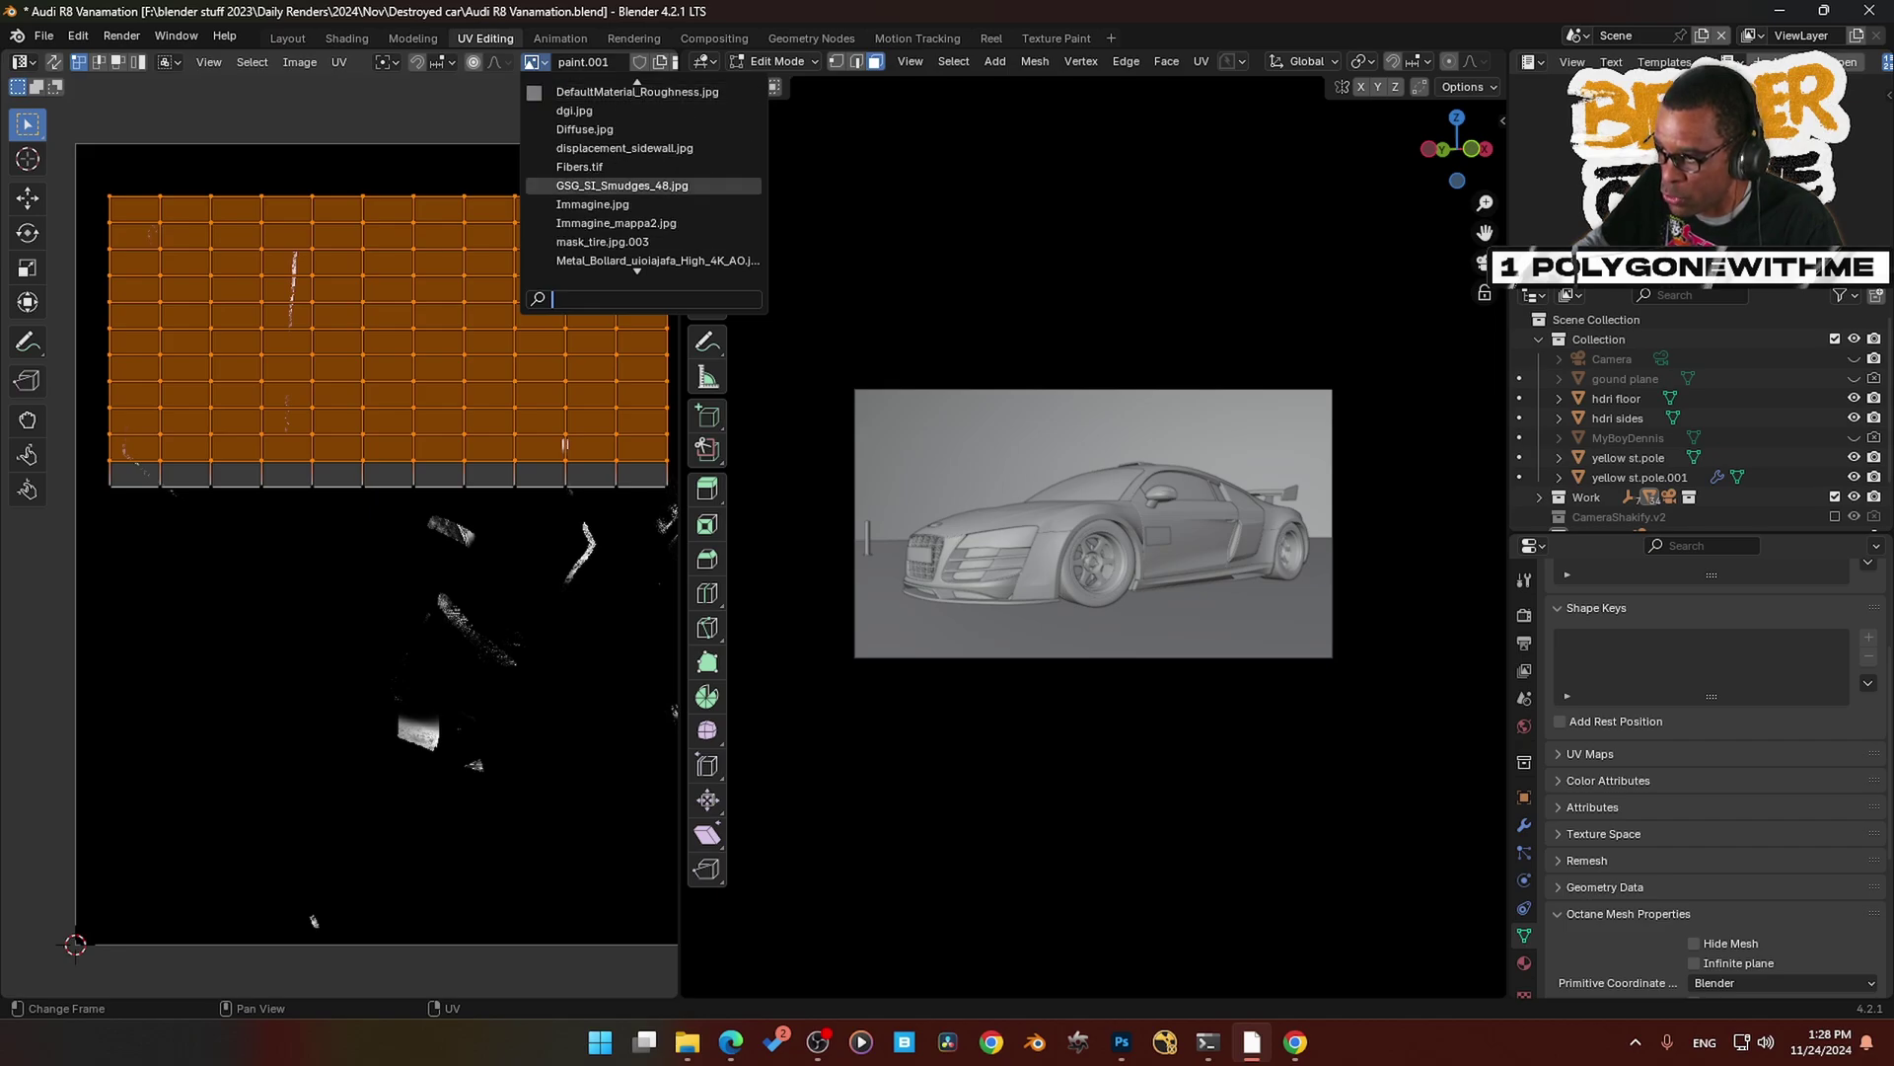
scroll(641, 168, "up", 6)
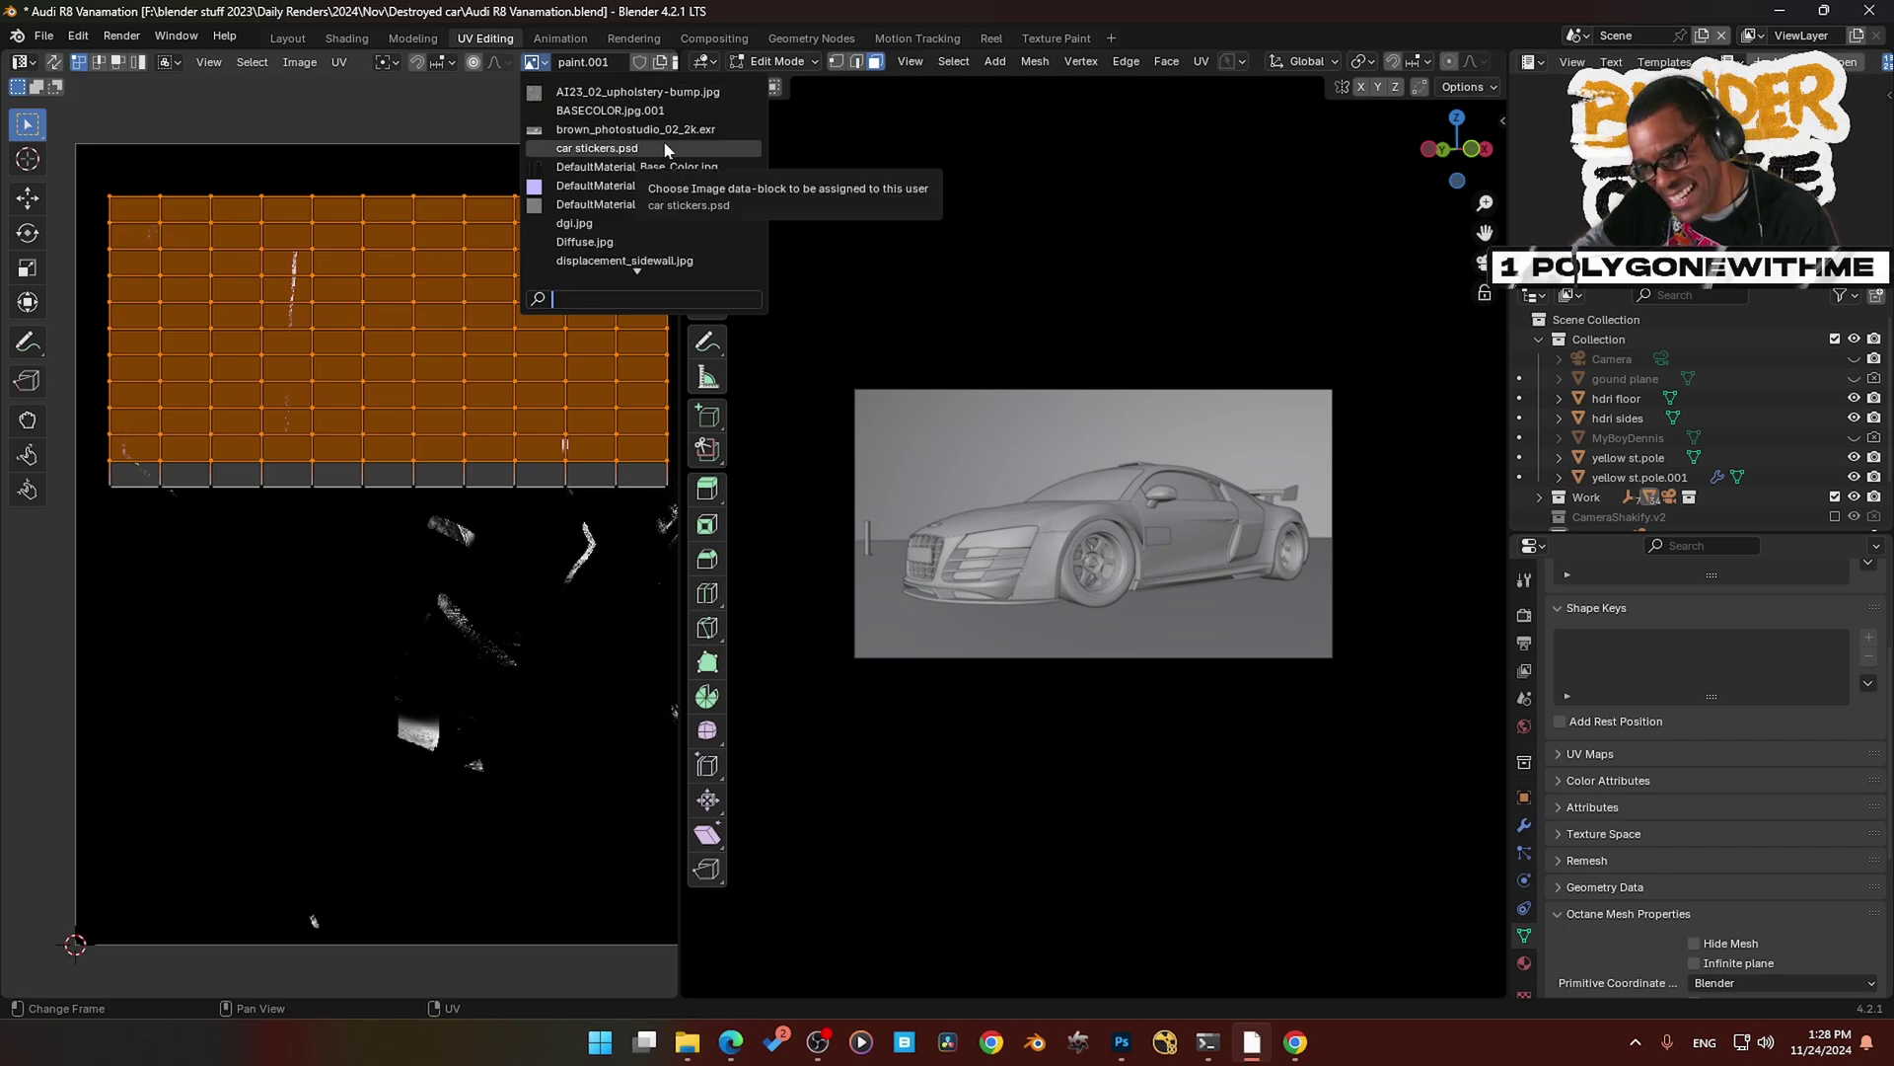
key("Return")
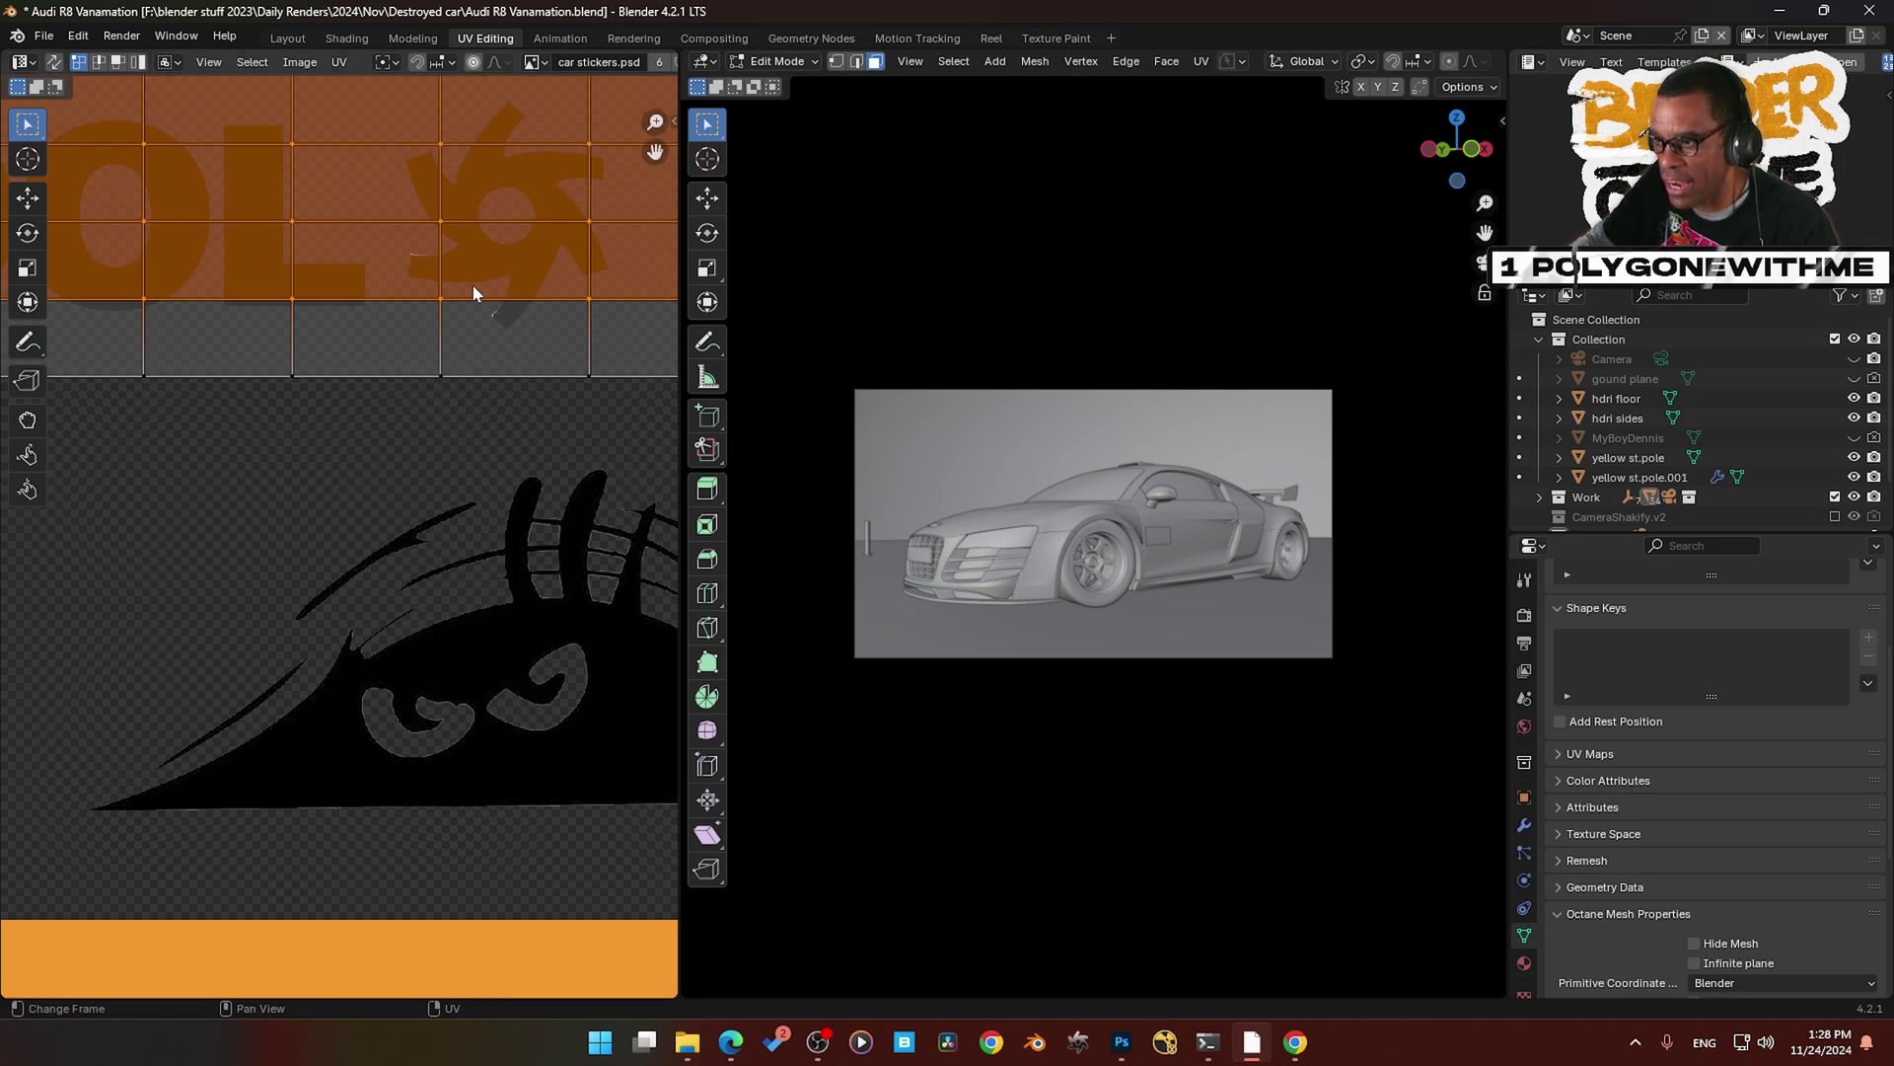
scroll(1450, 61, "down", 5)
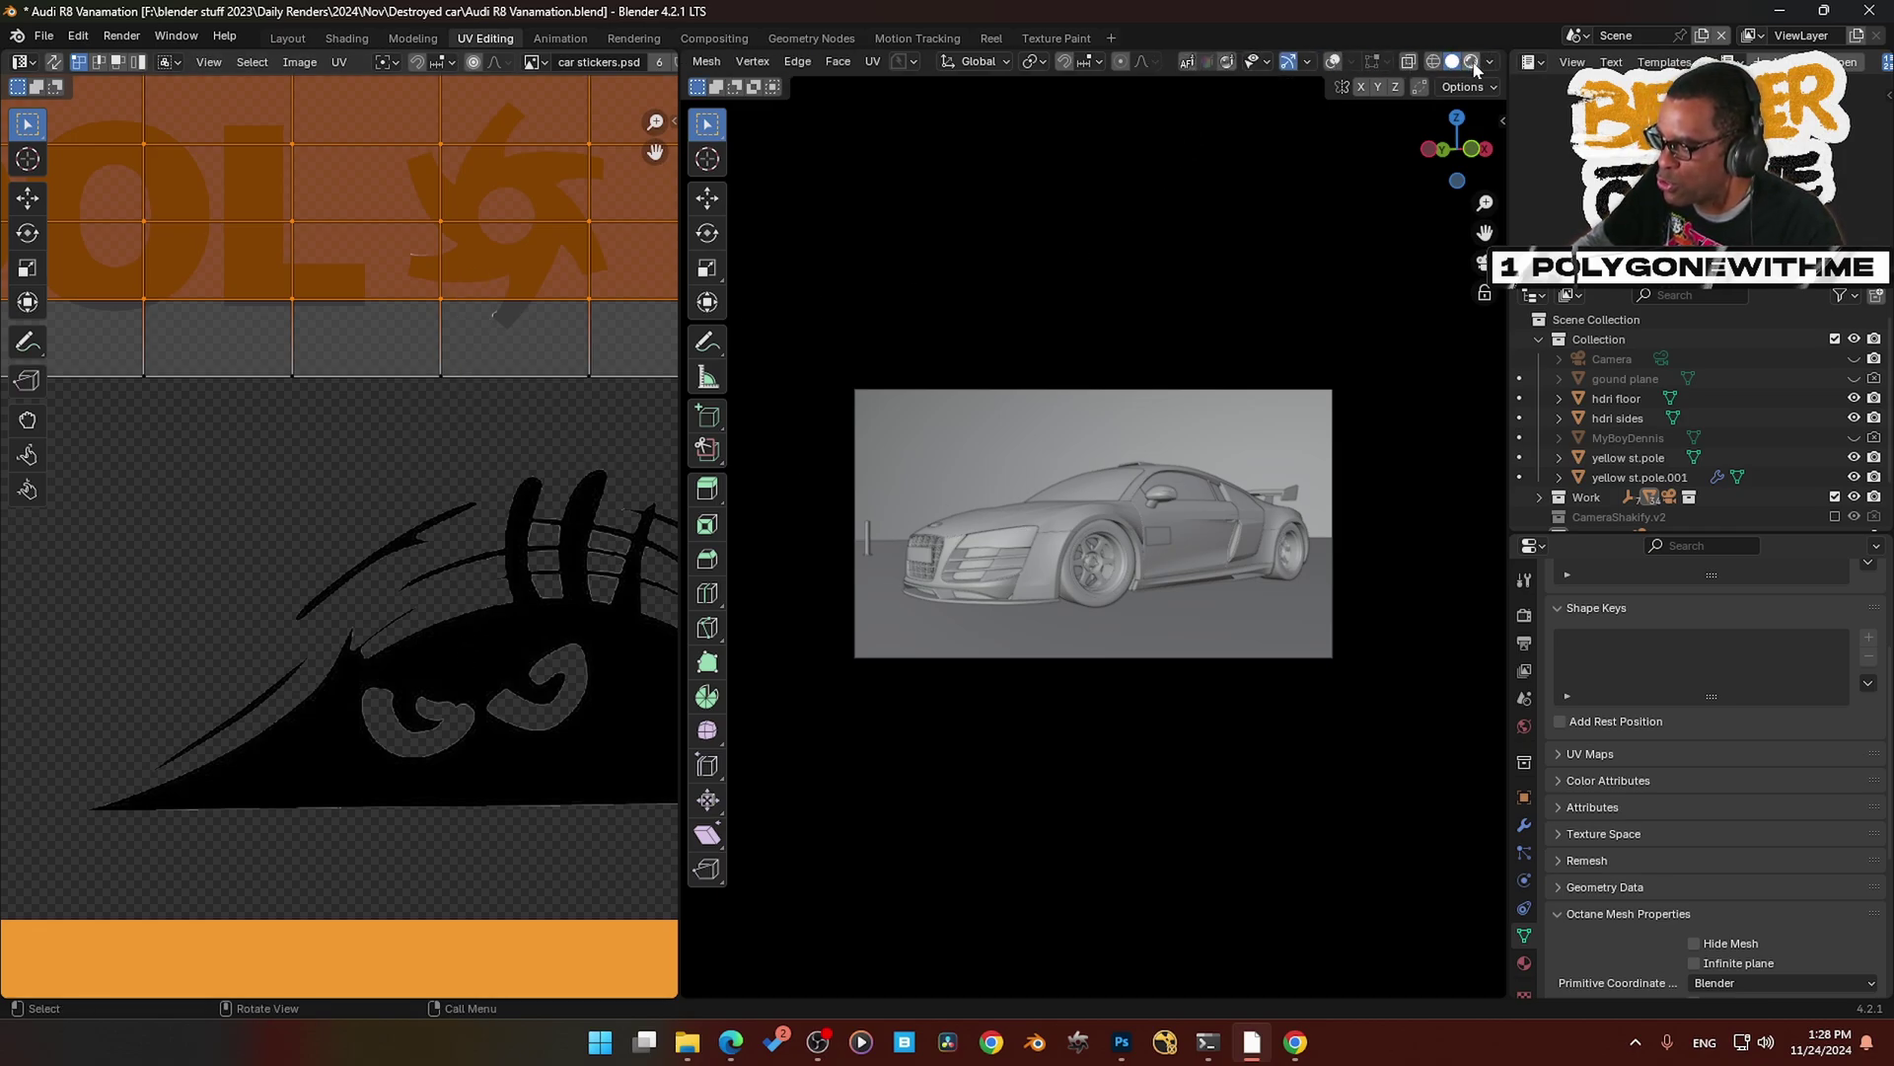
left_click(1453, 62)
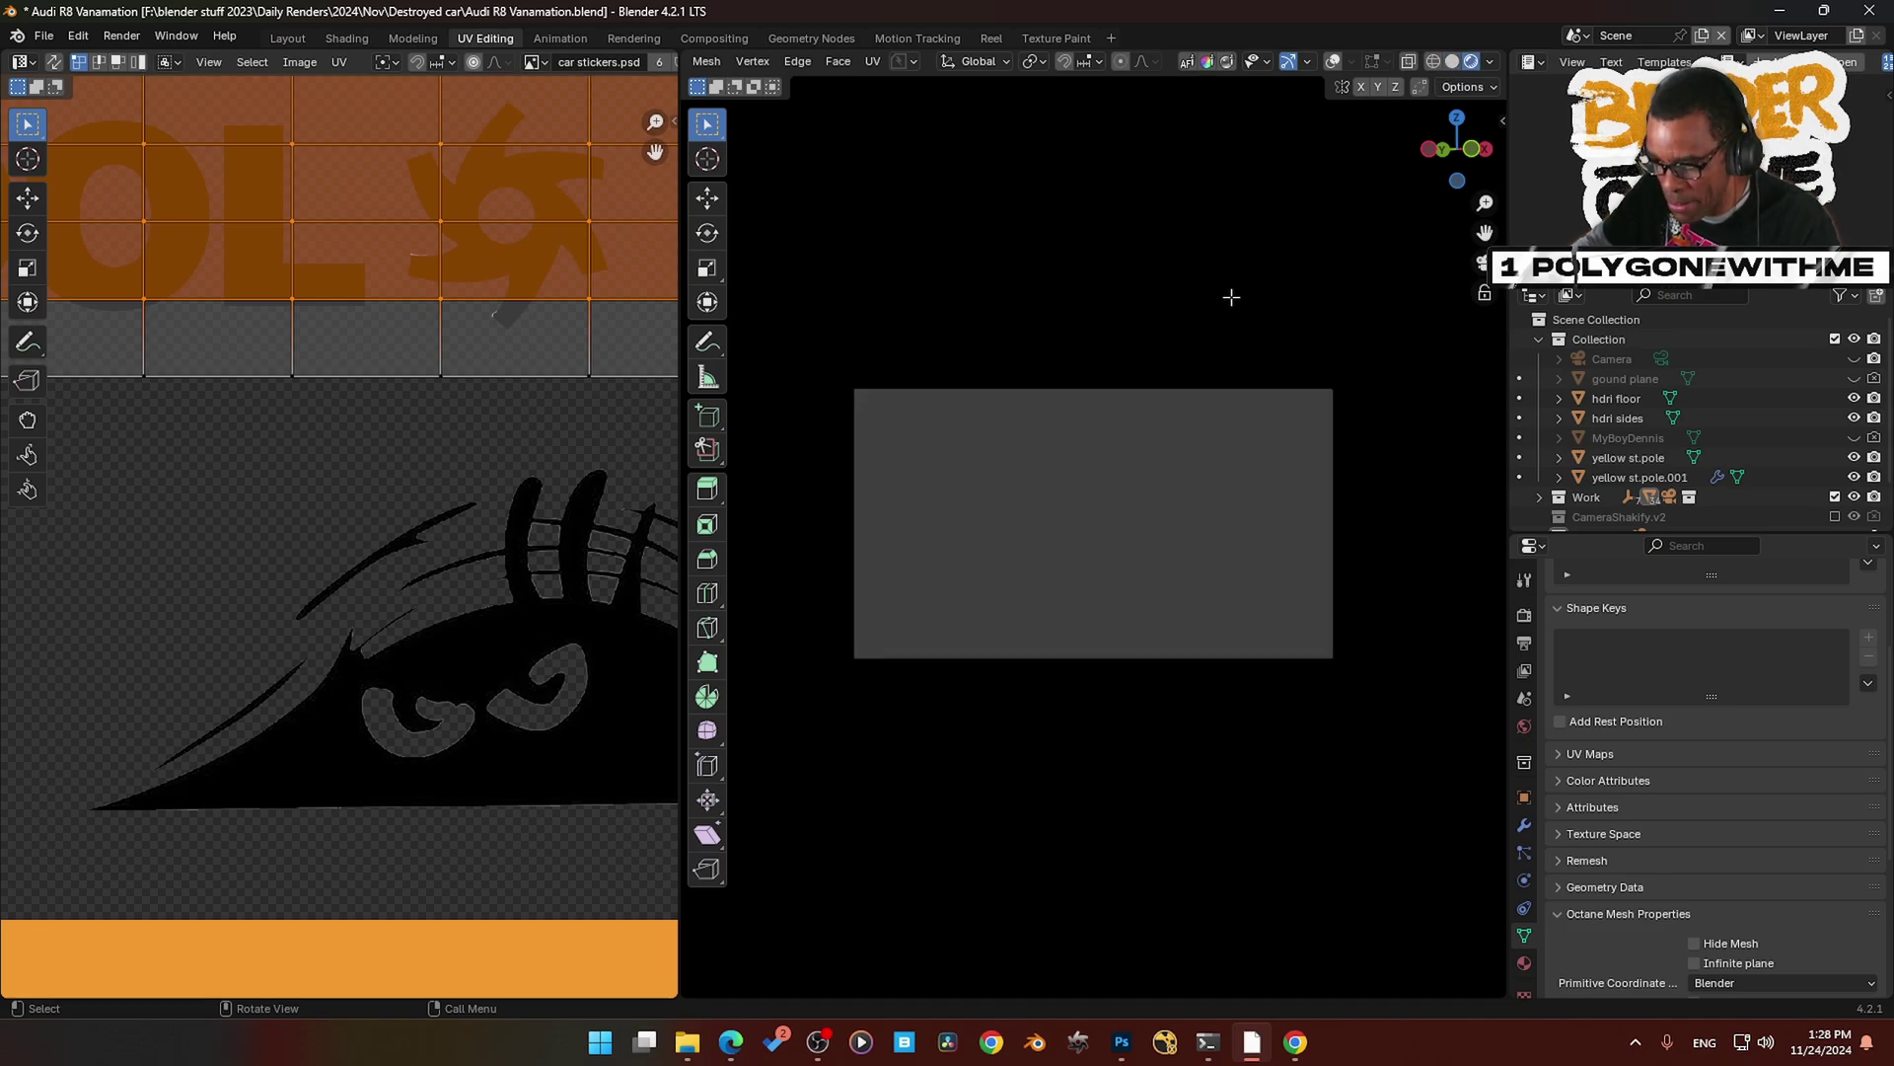
- Examine how the door lettering, bumper-sticker and peeking-eyes decals on the Audi line up with their UVs over car stickers.psd
scroll(422, 551, "down", 6)
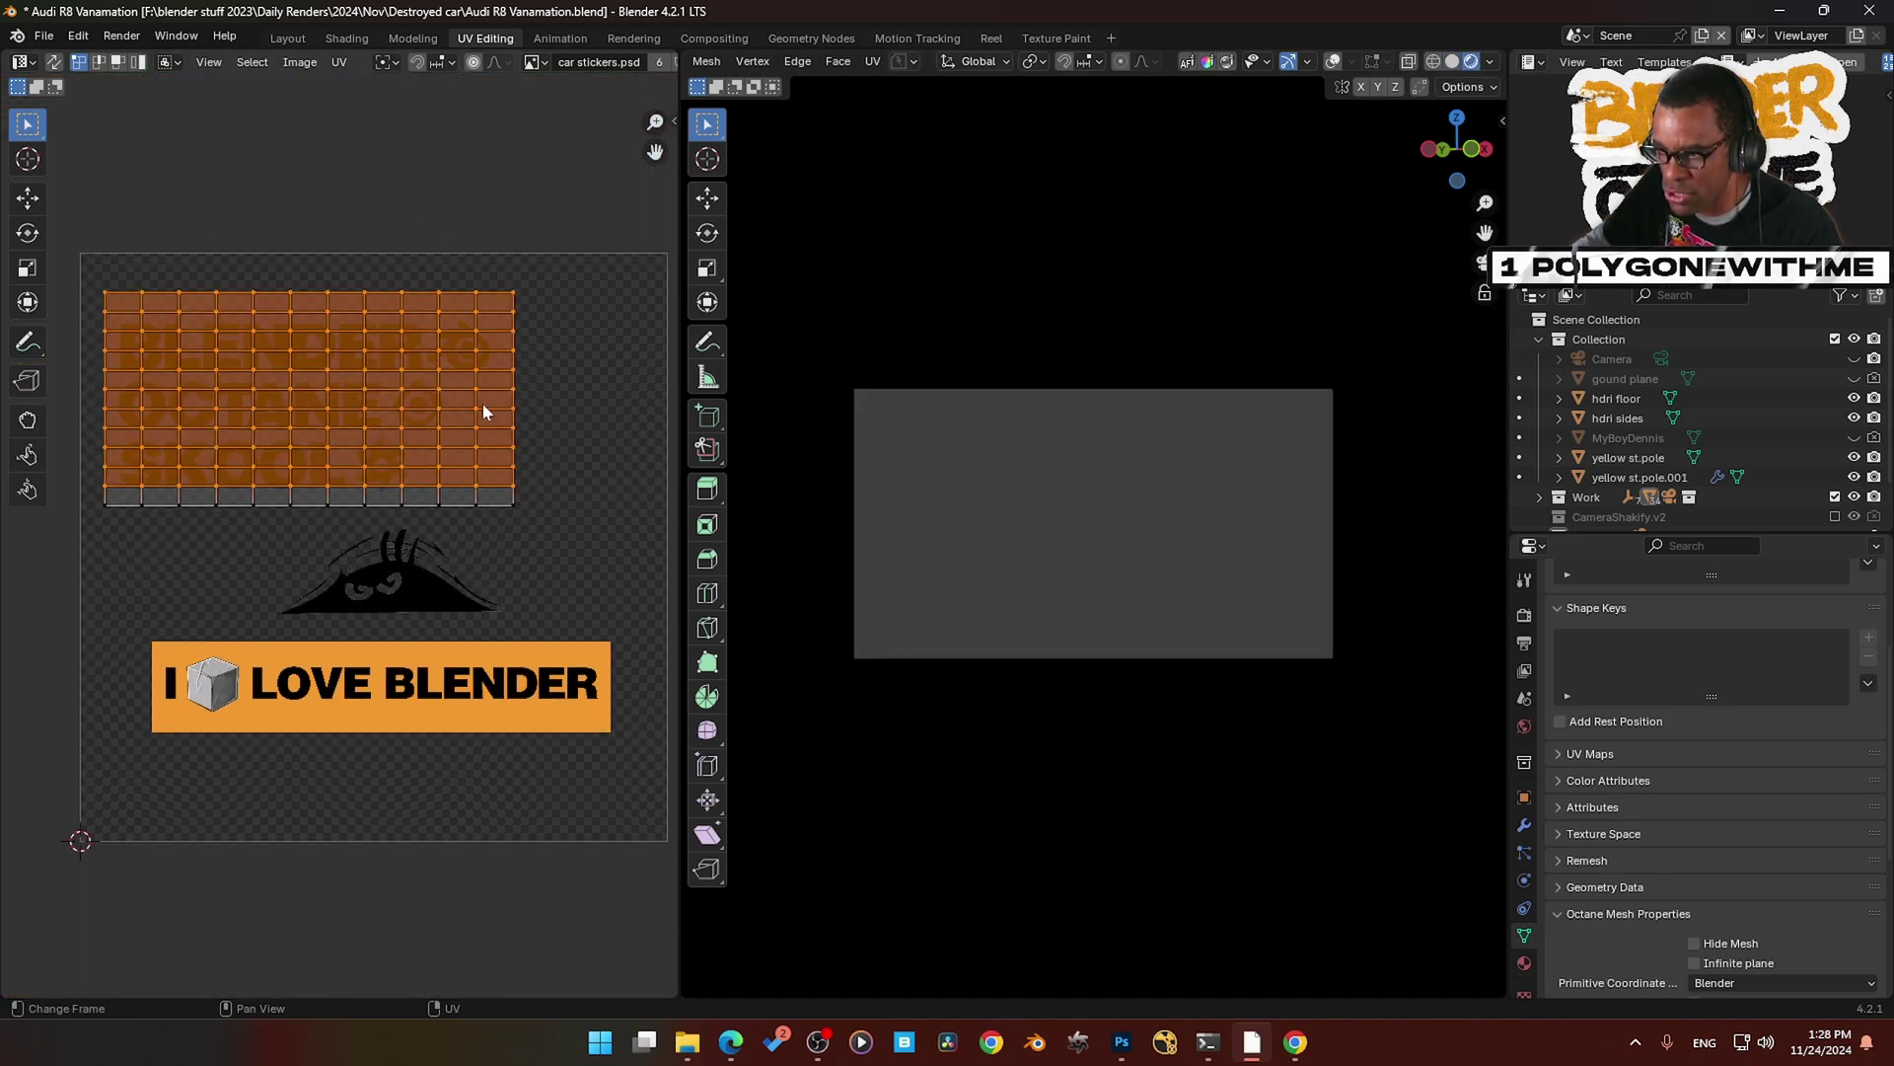
scroll(1248, 584, "up", 4)
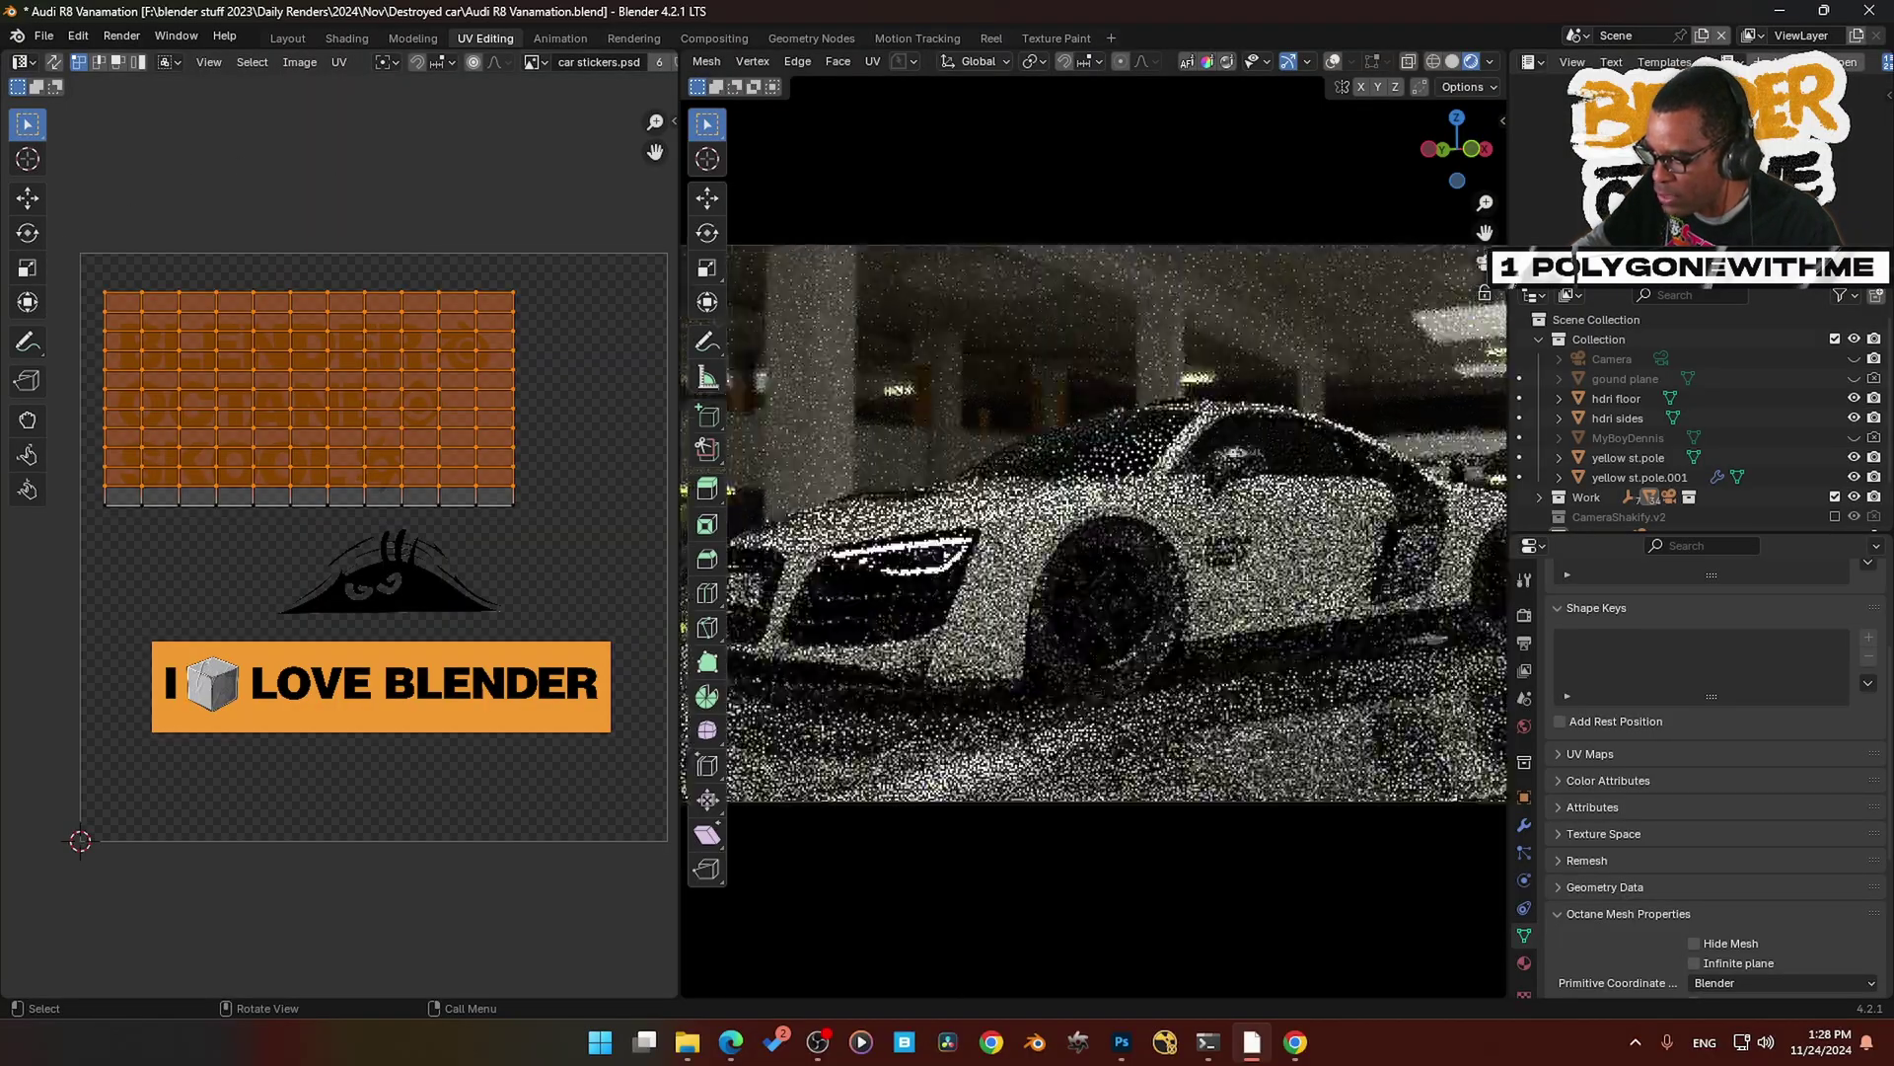
middle_click_drag(1248, 584, 1095, 589)
middle_click_drag(1283, 583, 750, 518, "shift")
middle_click_drag(1204, 509, 1120, 592)
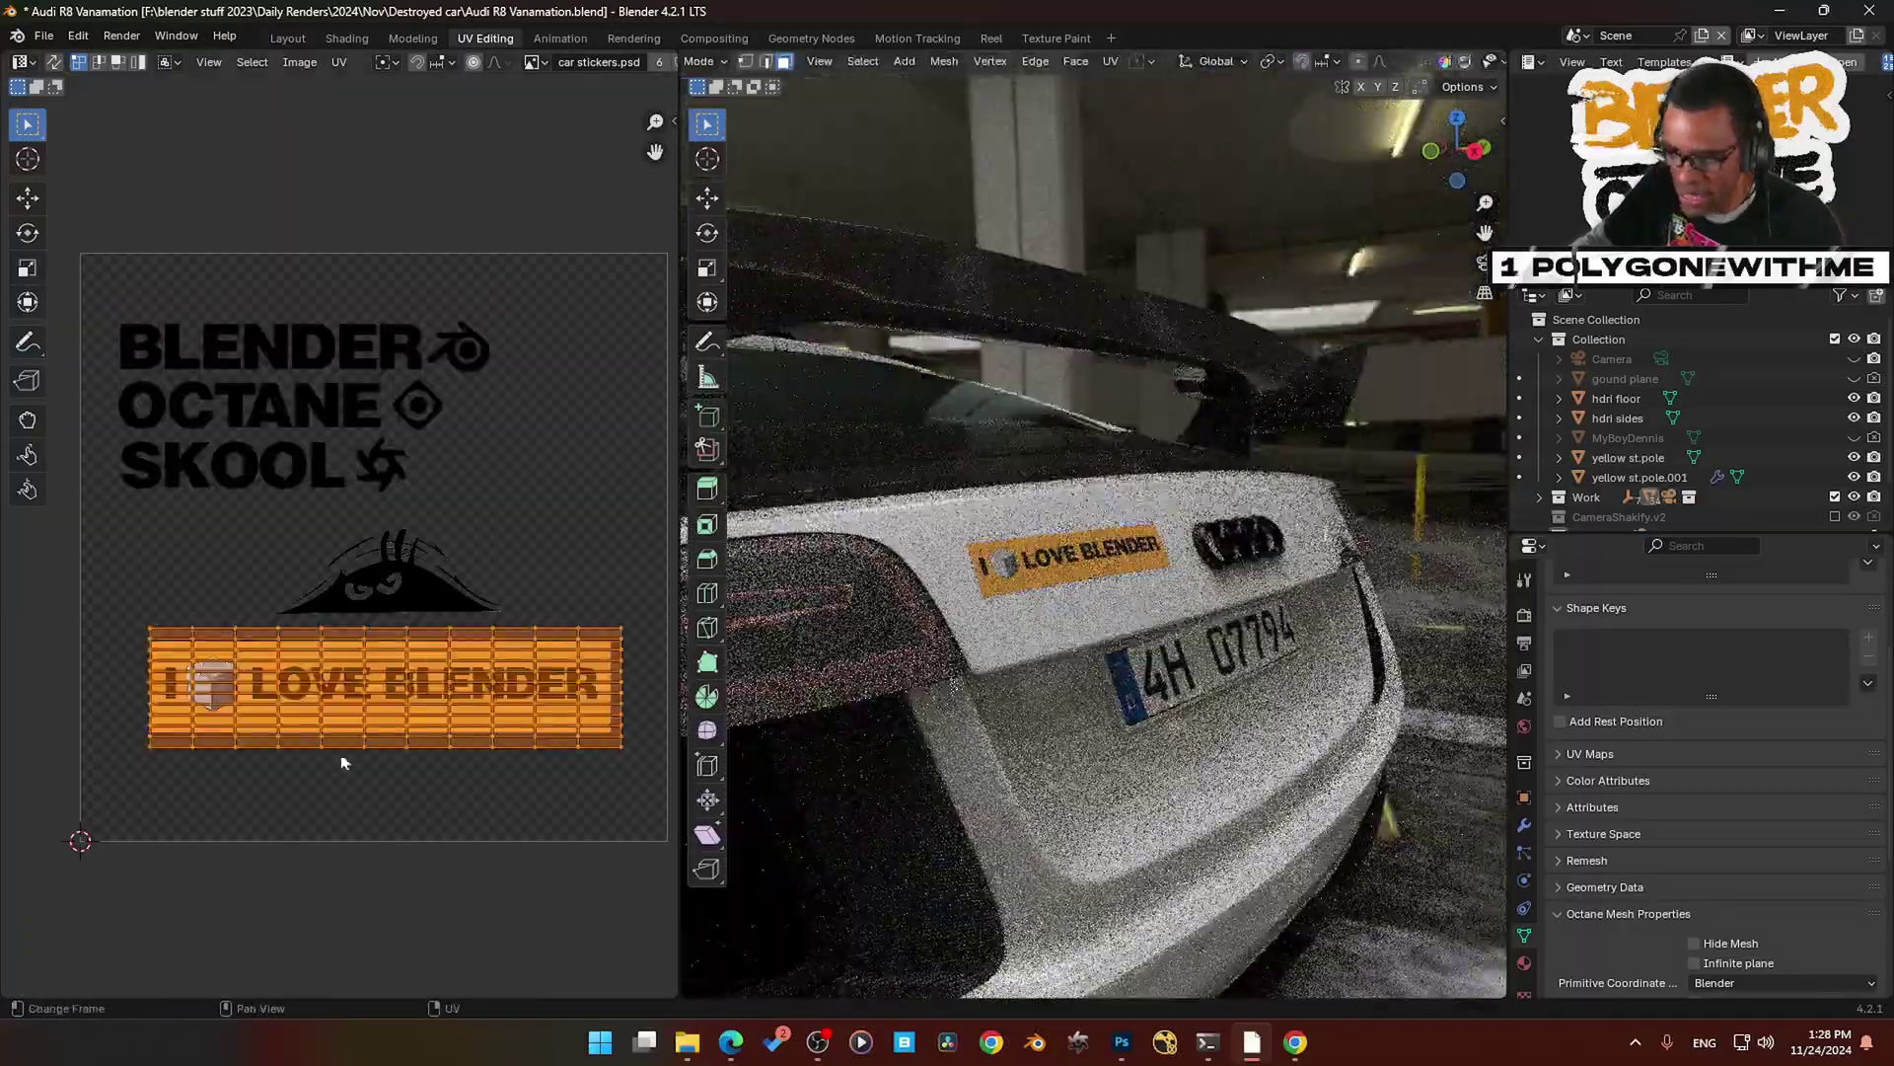
middle_click_drag(1233, 652, 1159, 659)
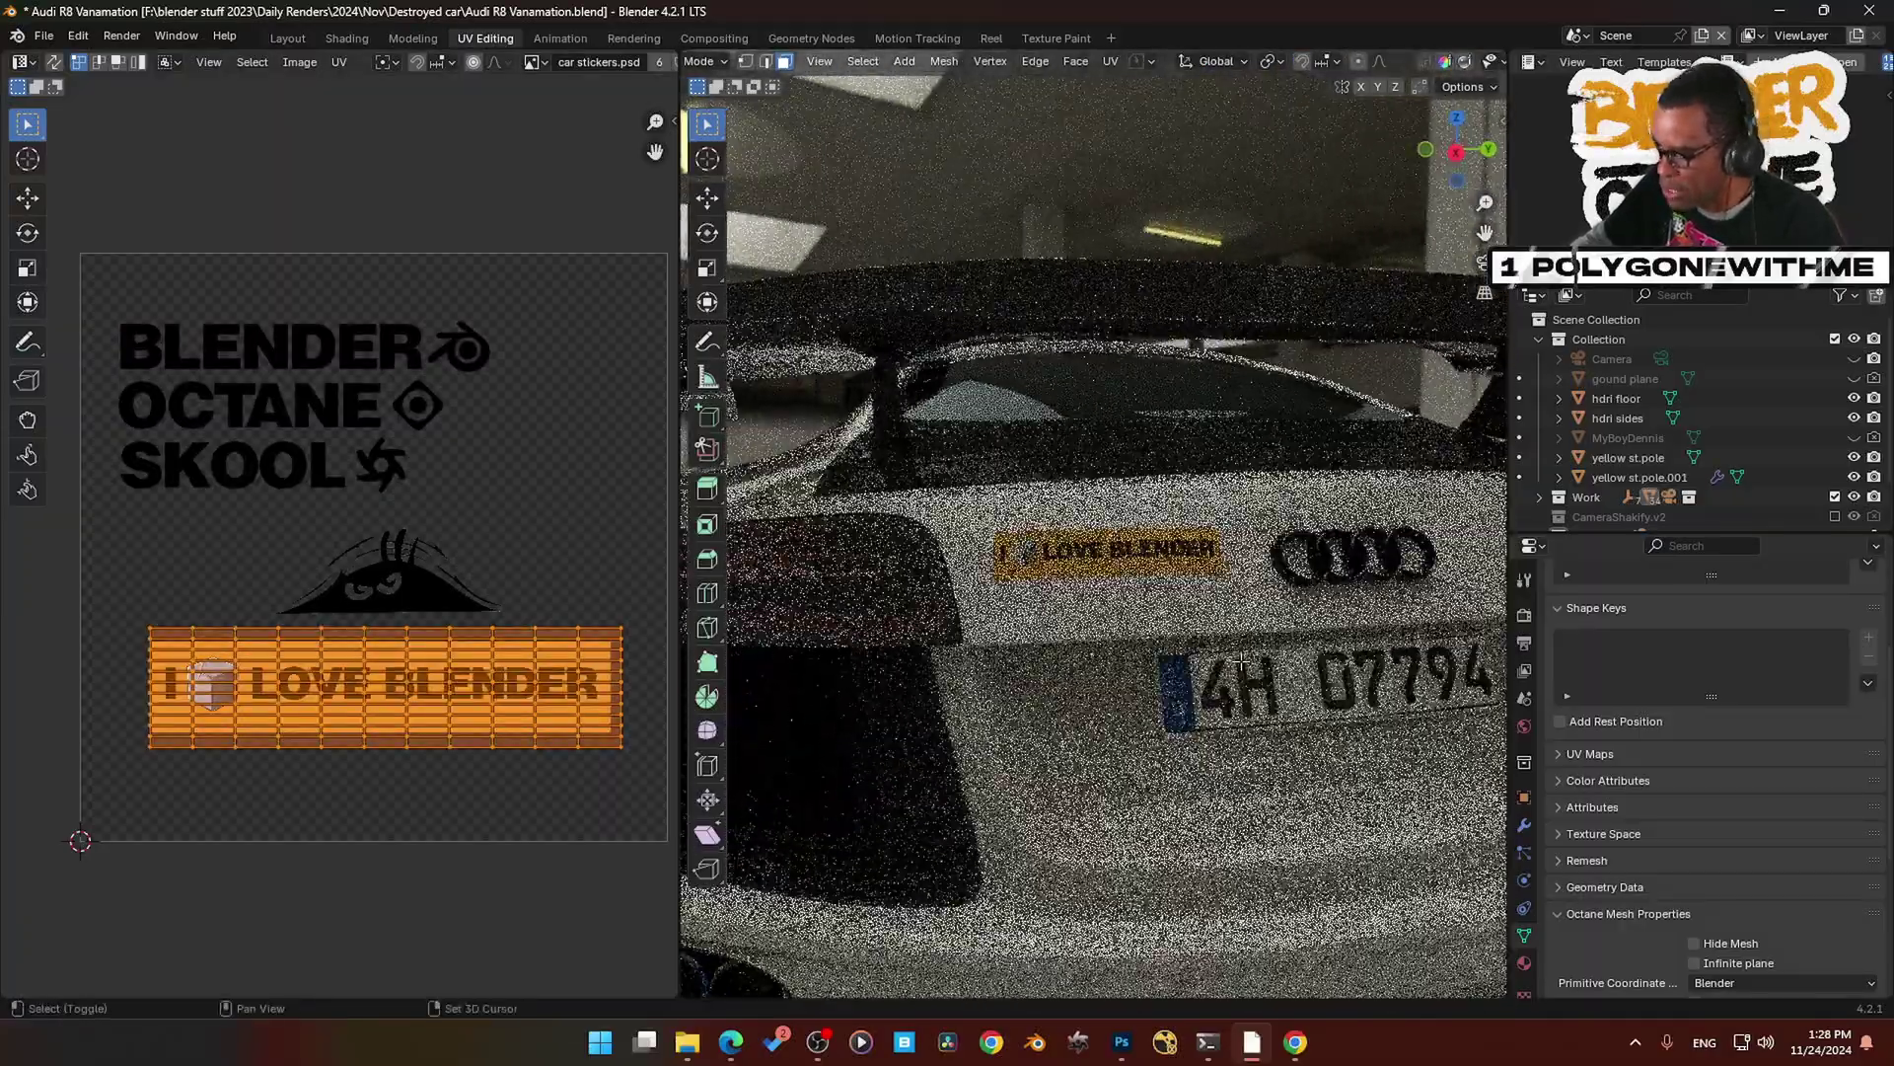
middle_click_drag(1372, 790, 996, 617, "shift")
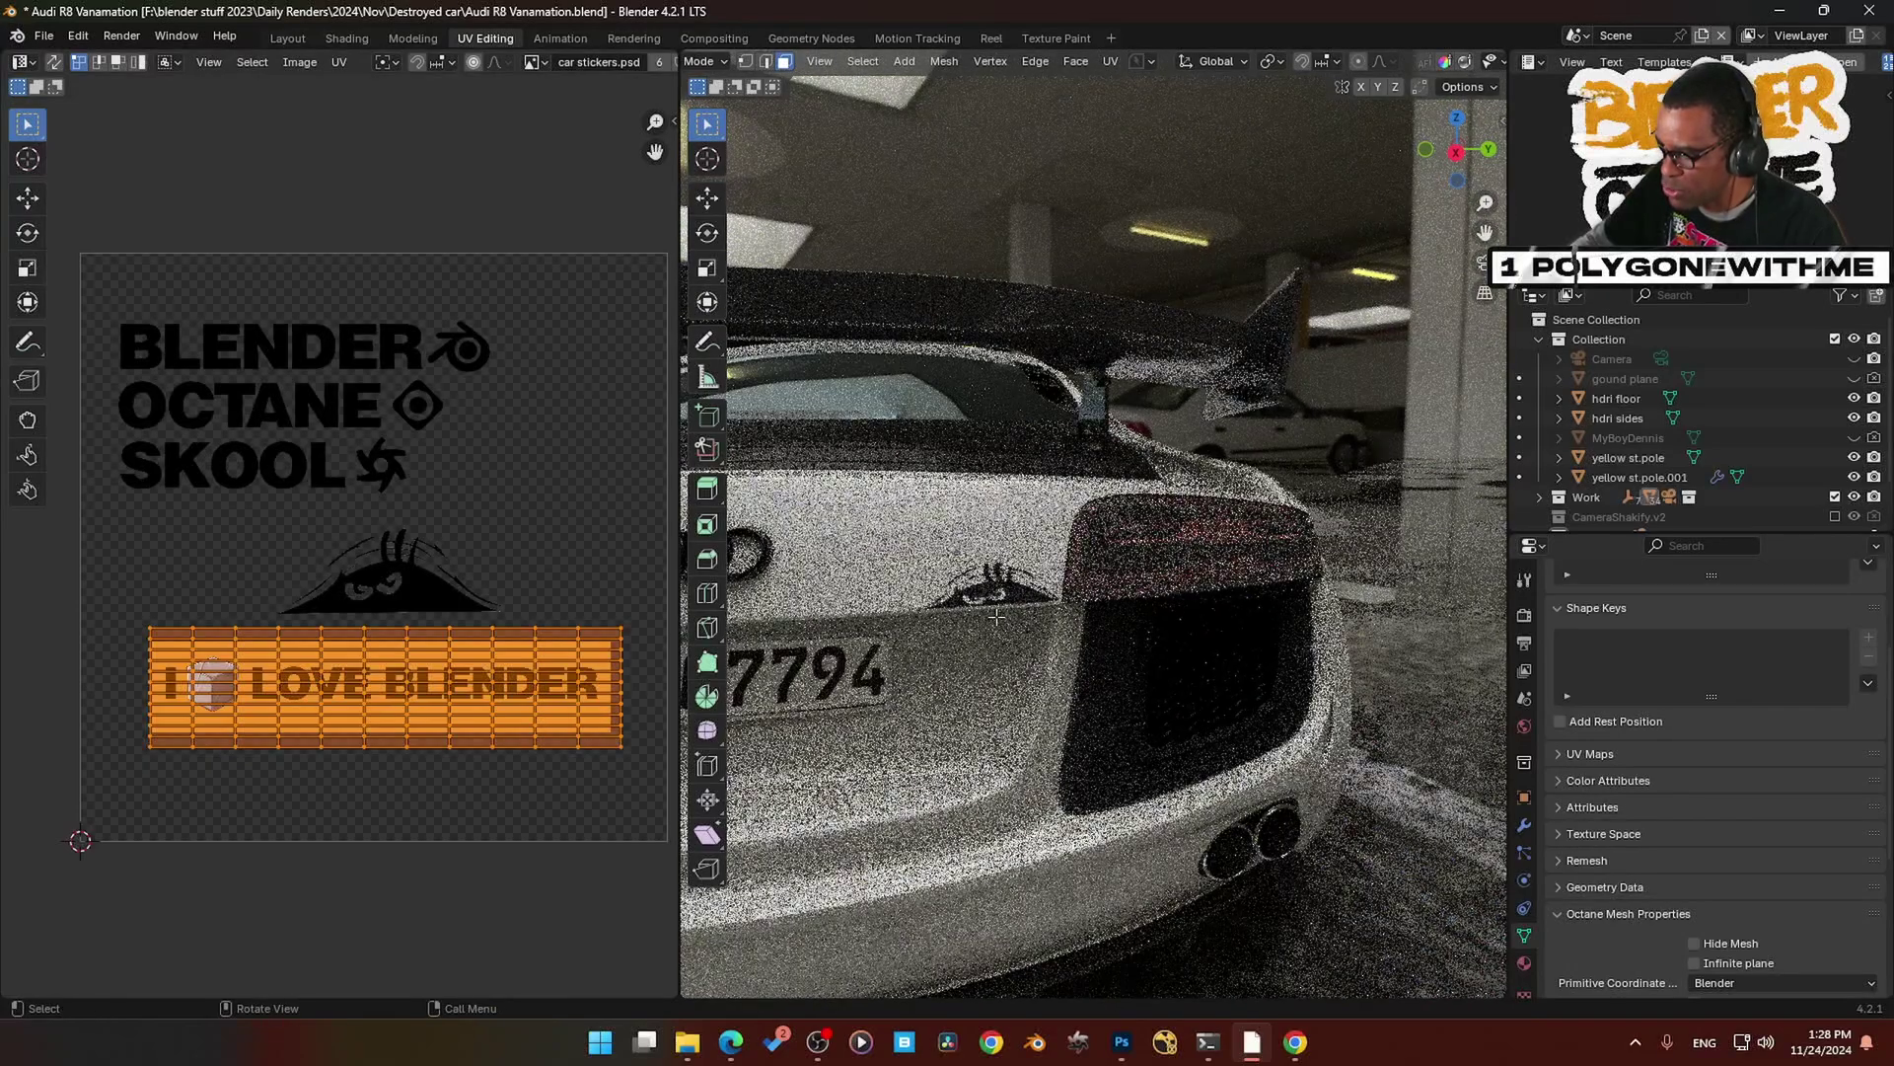
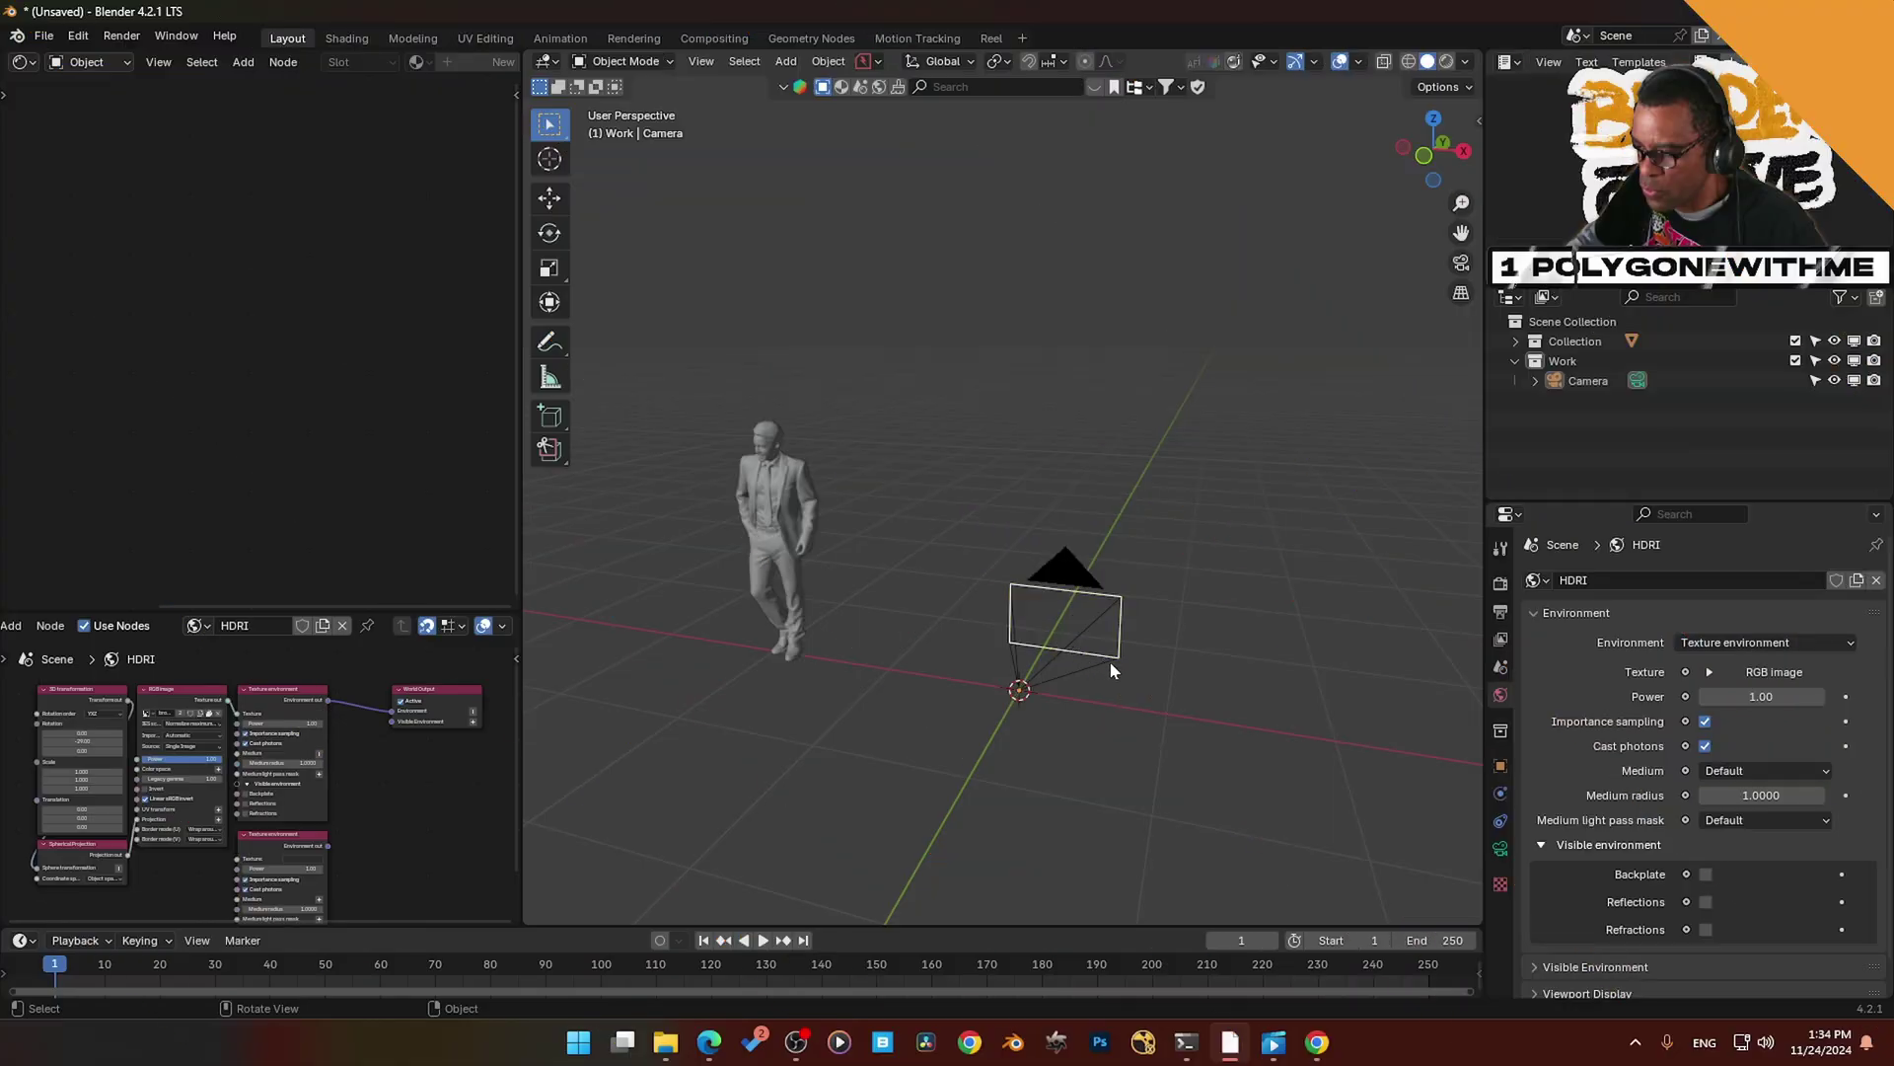
- Move the scene camera along the global Y axis, then select the MyBoyDennis figure
left_click(1090, 663)
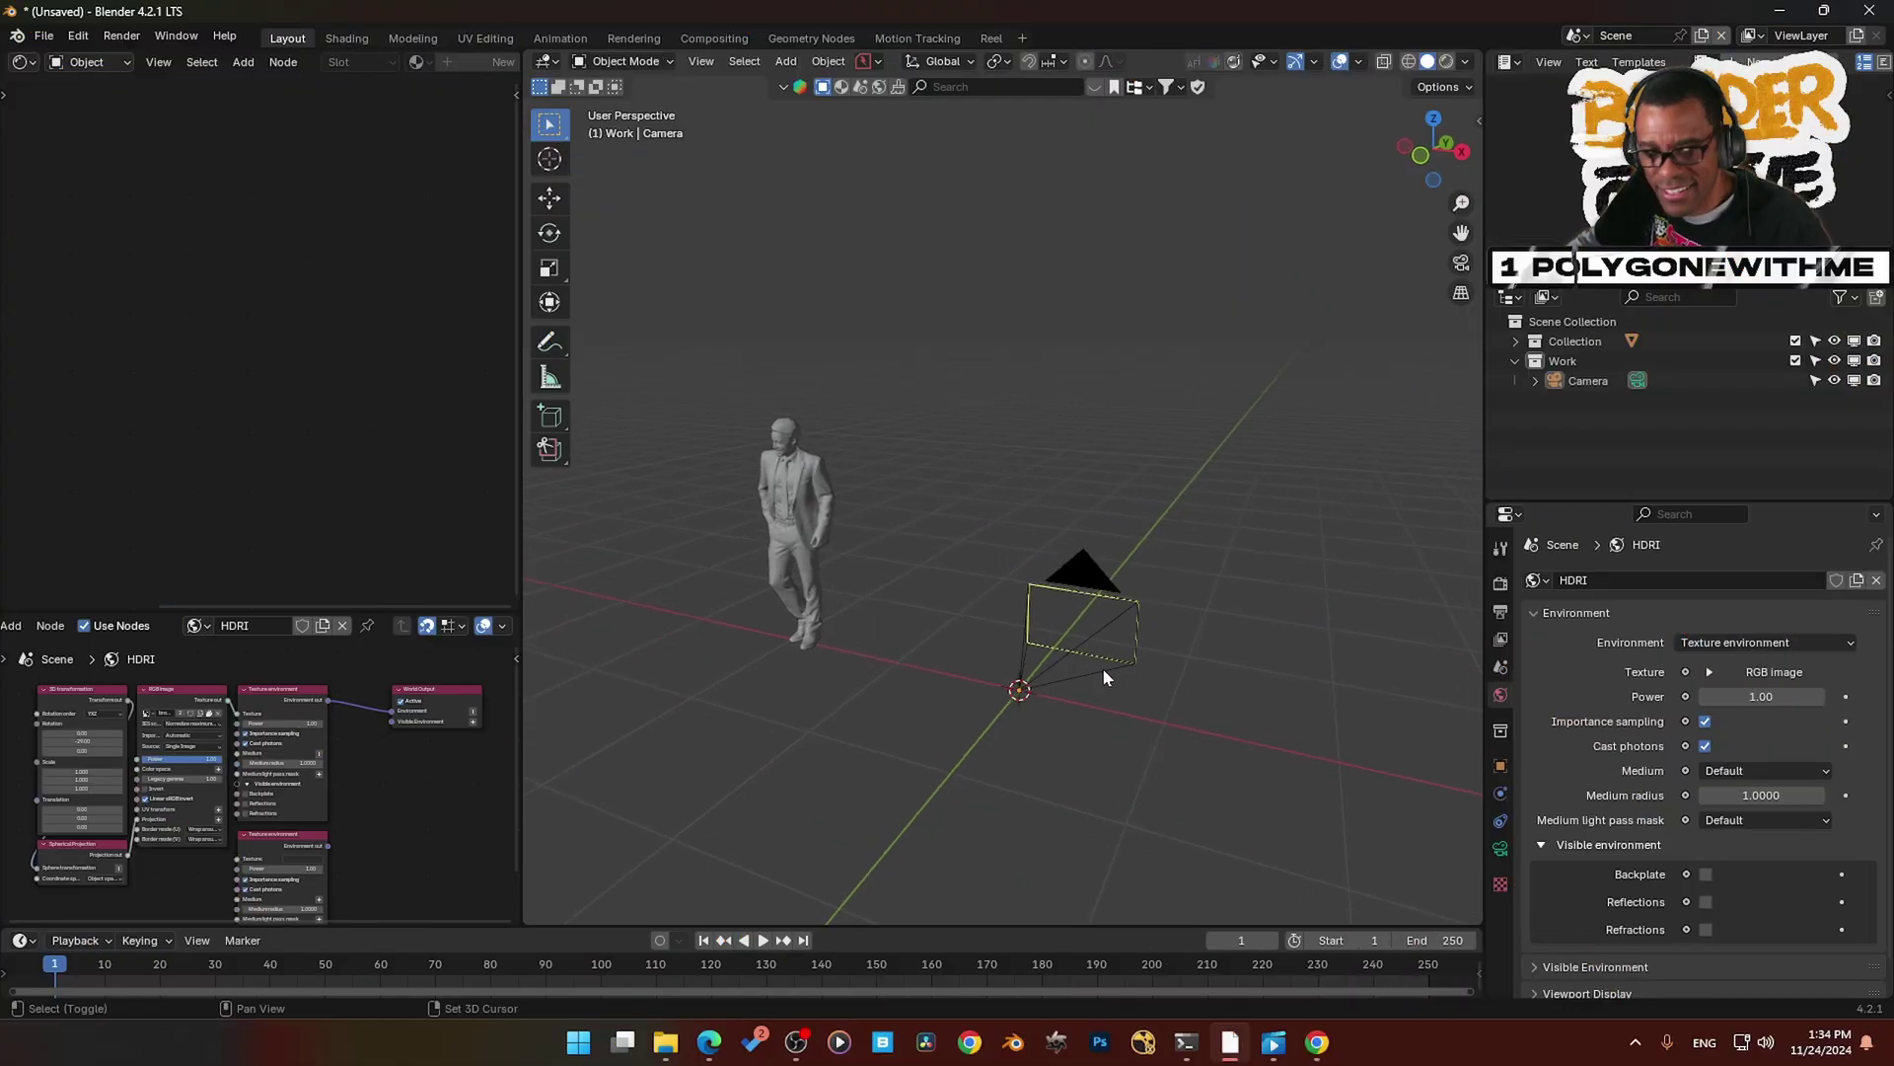
middle_click_drag(1103, 667, 968, 702)
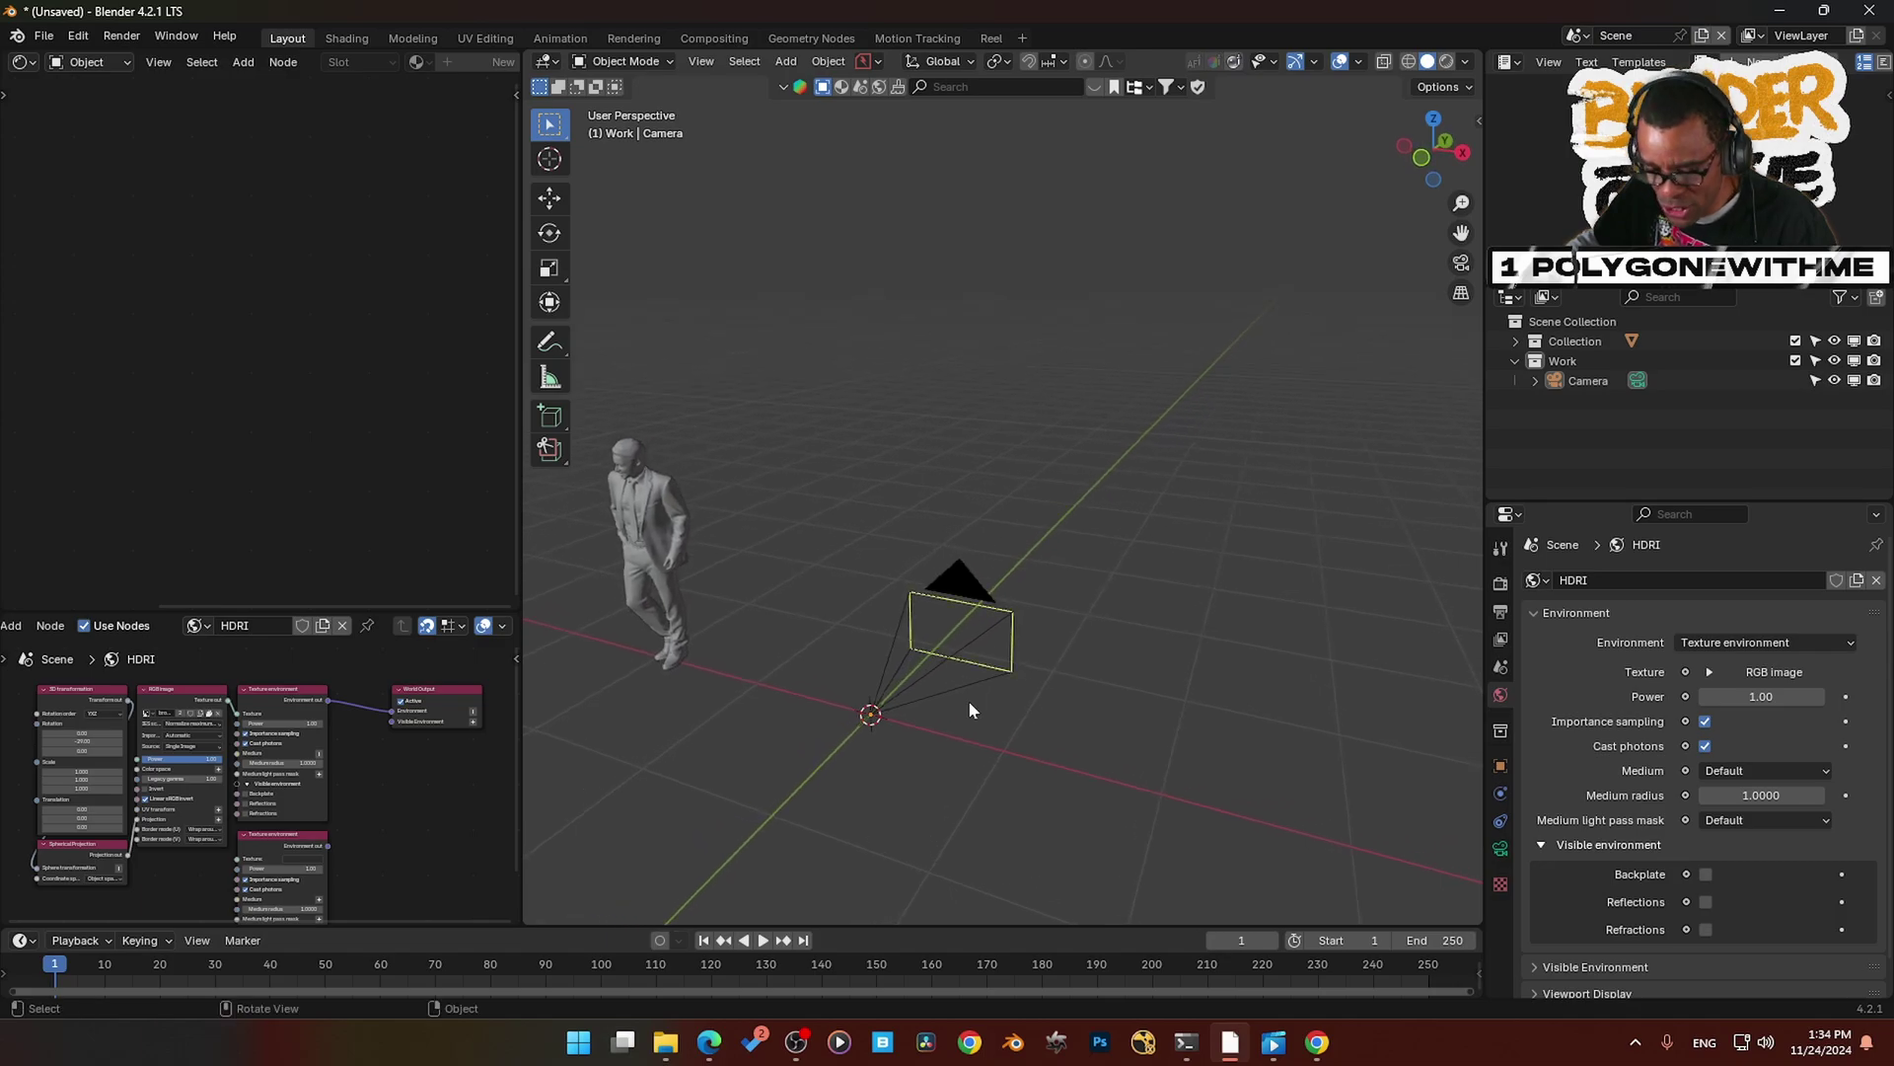
left_click(958, 690)
key("g")
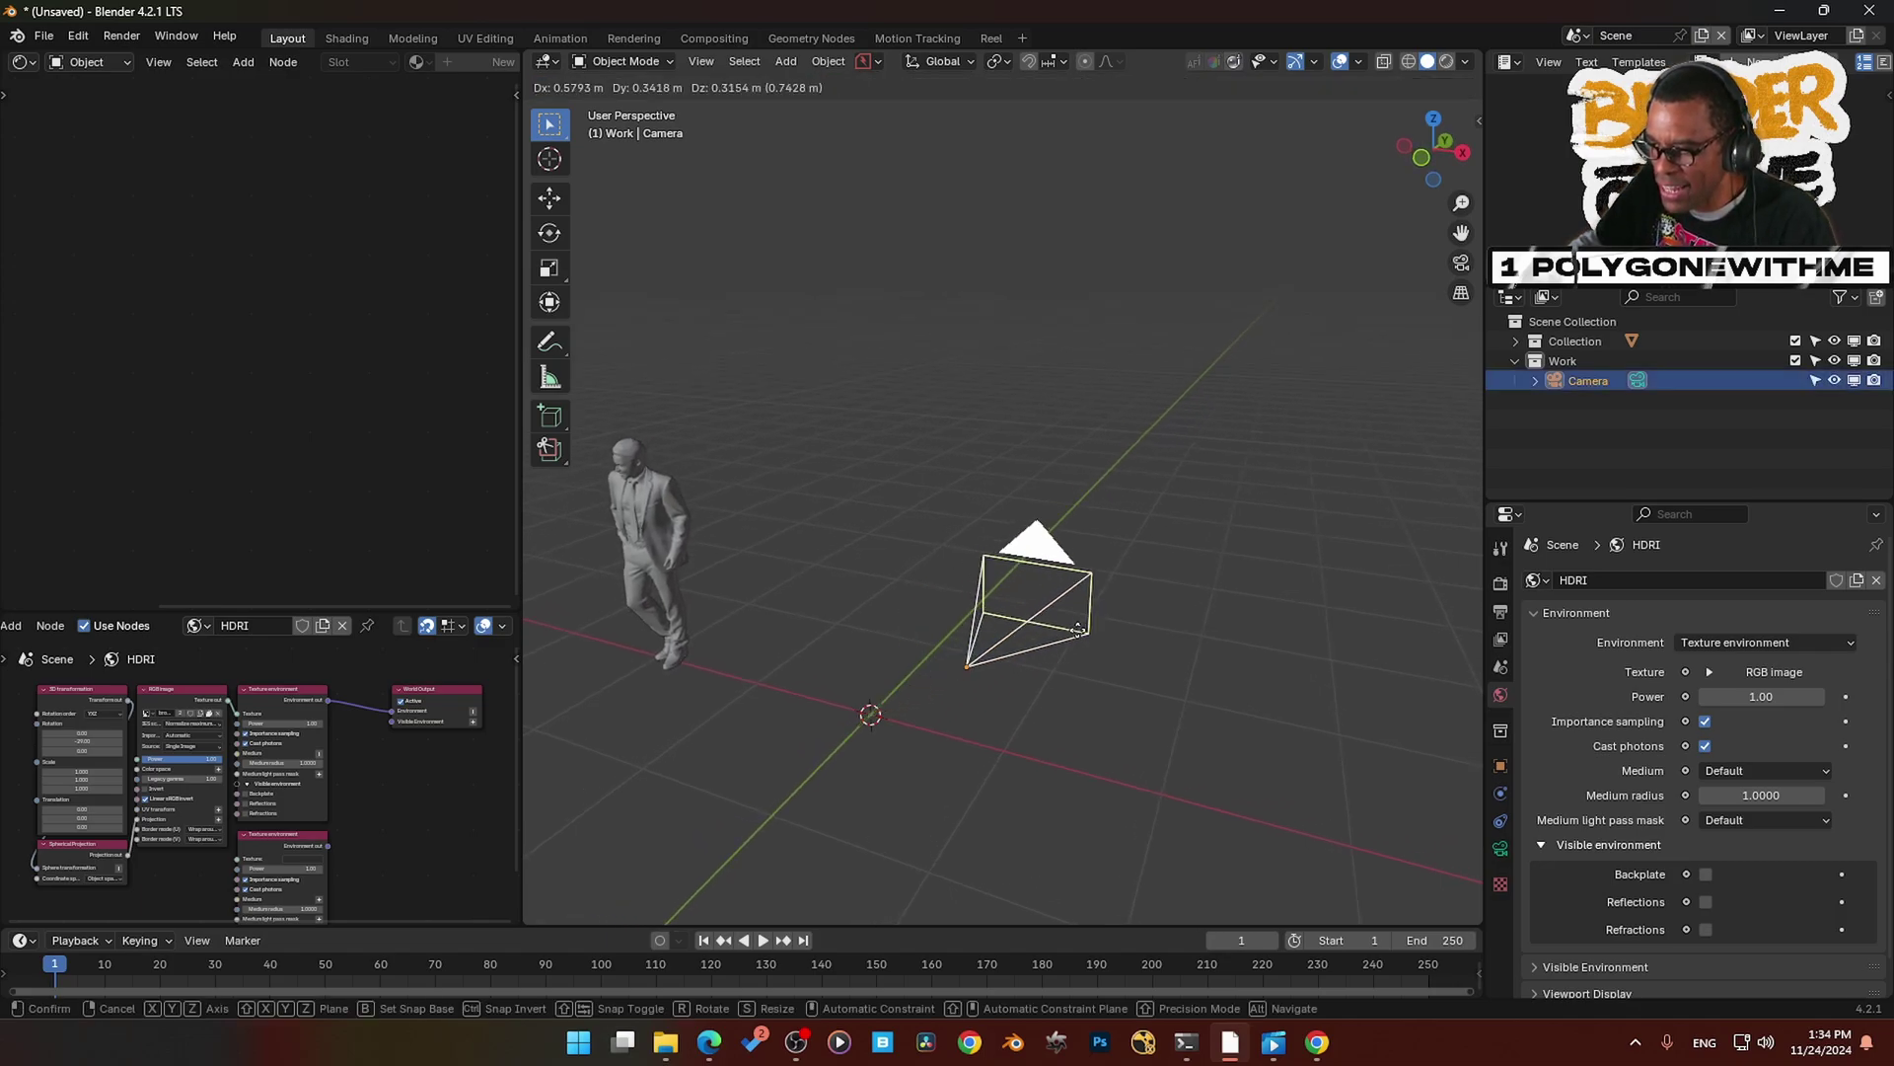
key("y")
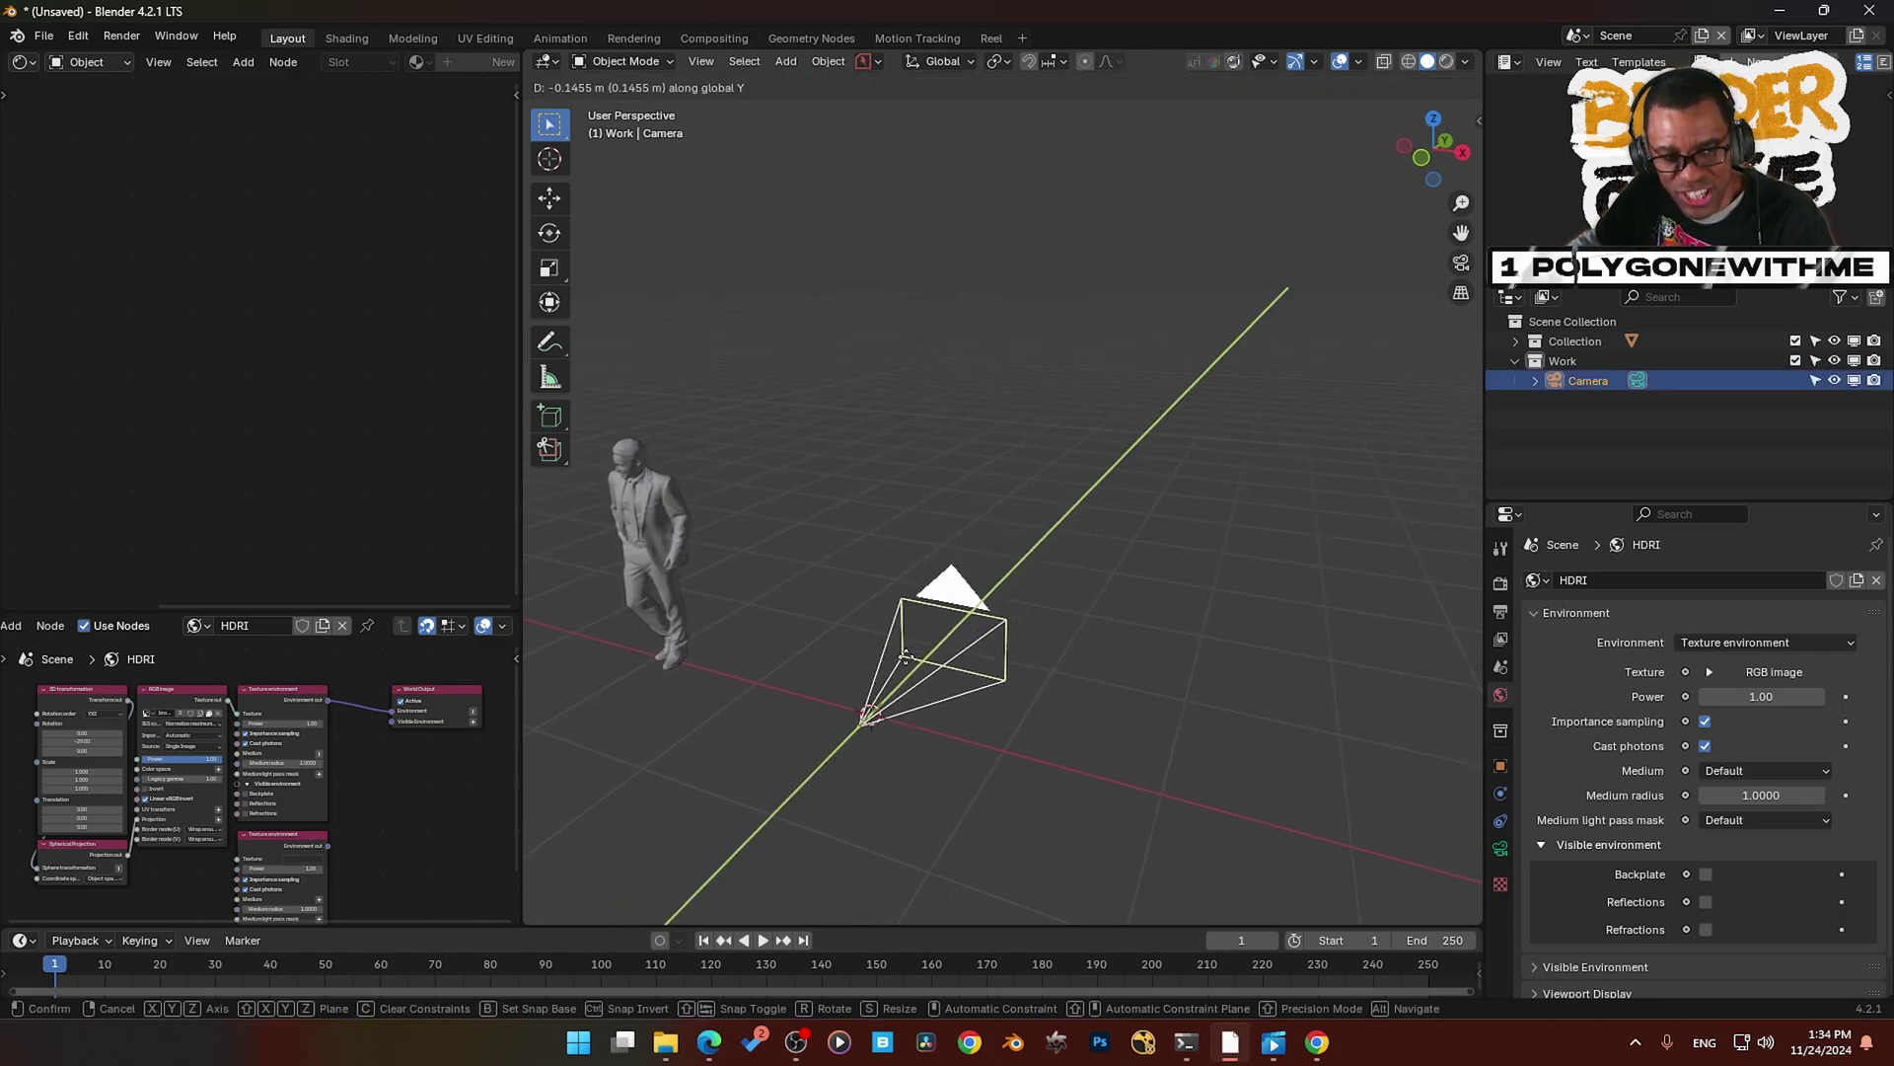
left_click(927, 663)
middle_click_drag(932, 695, 1074, 624)
left_click(668, 574)
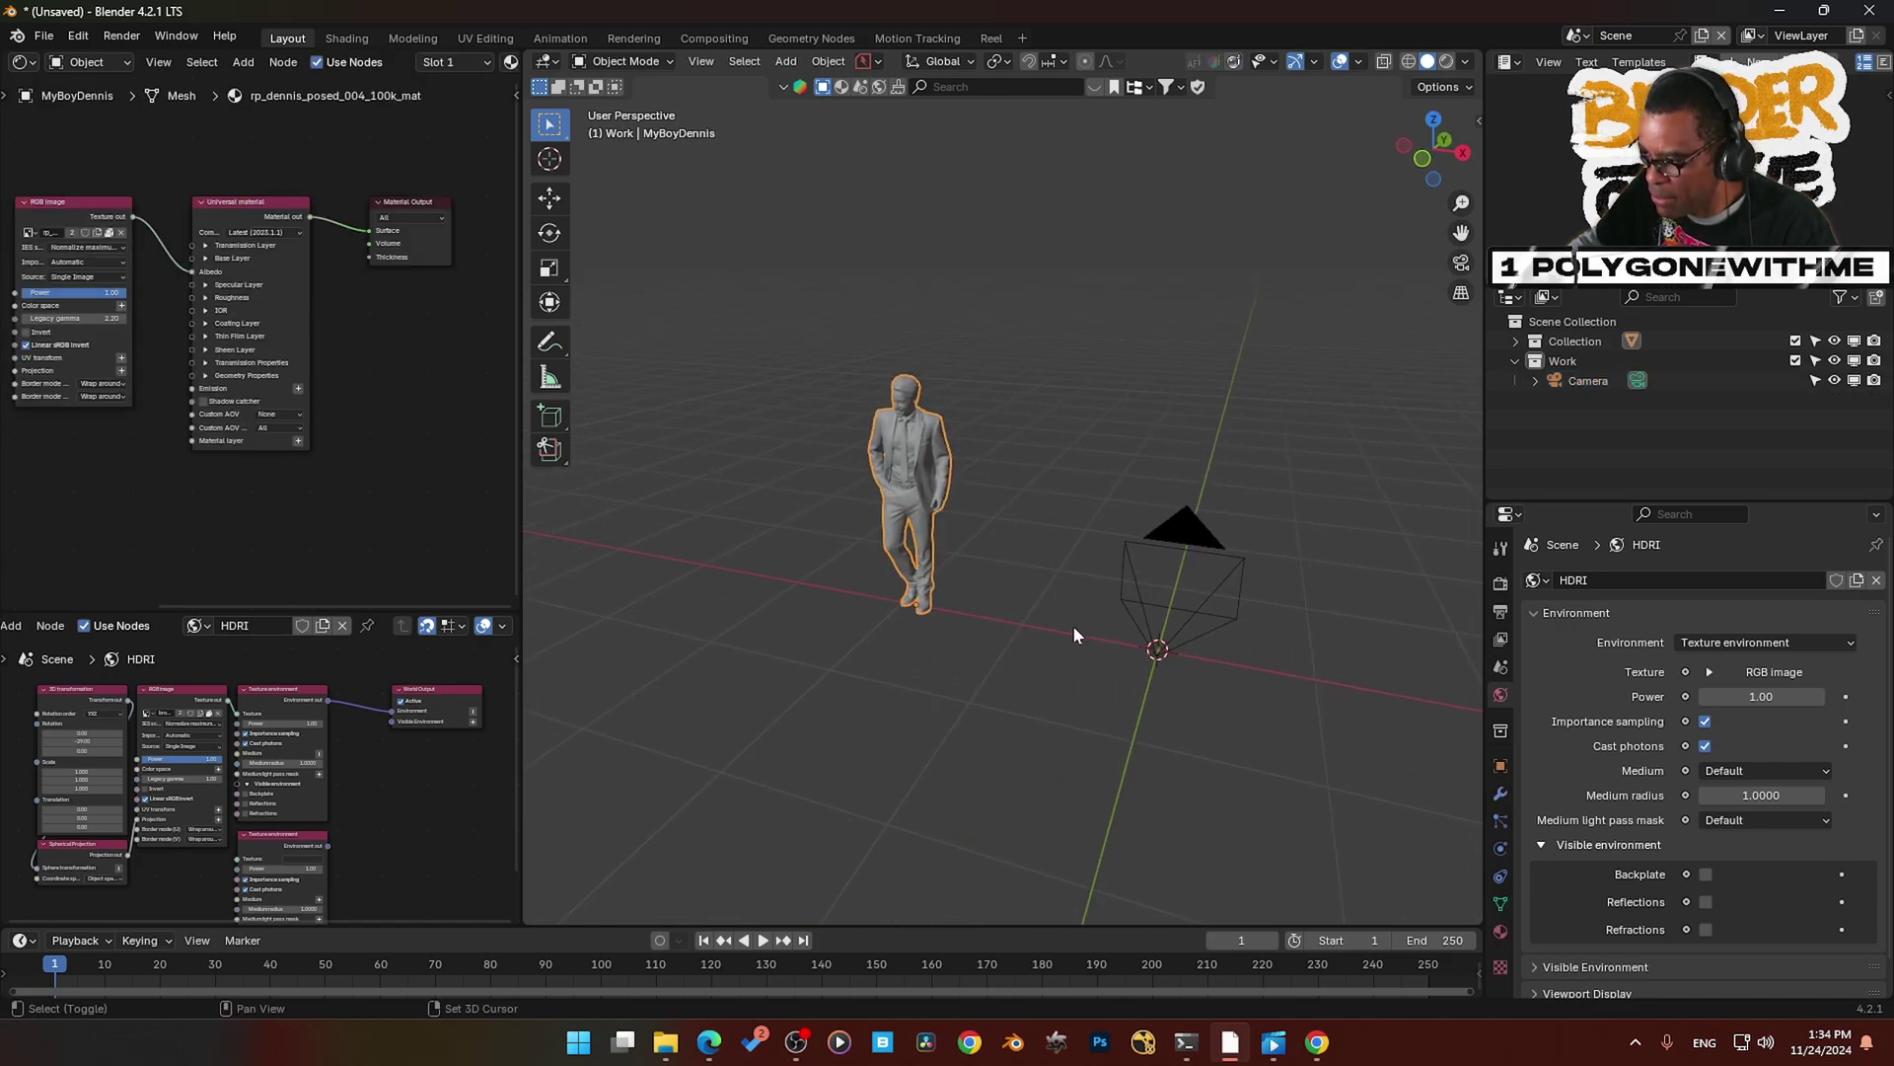
- Position the scene camera in front of the MyBoyDennis figure from the top view, then raise it along the Z axis
left_click(1174, 642)
key("KP_7")
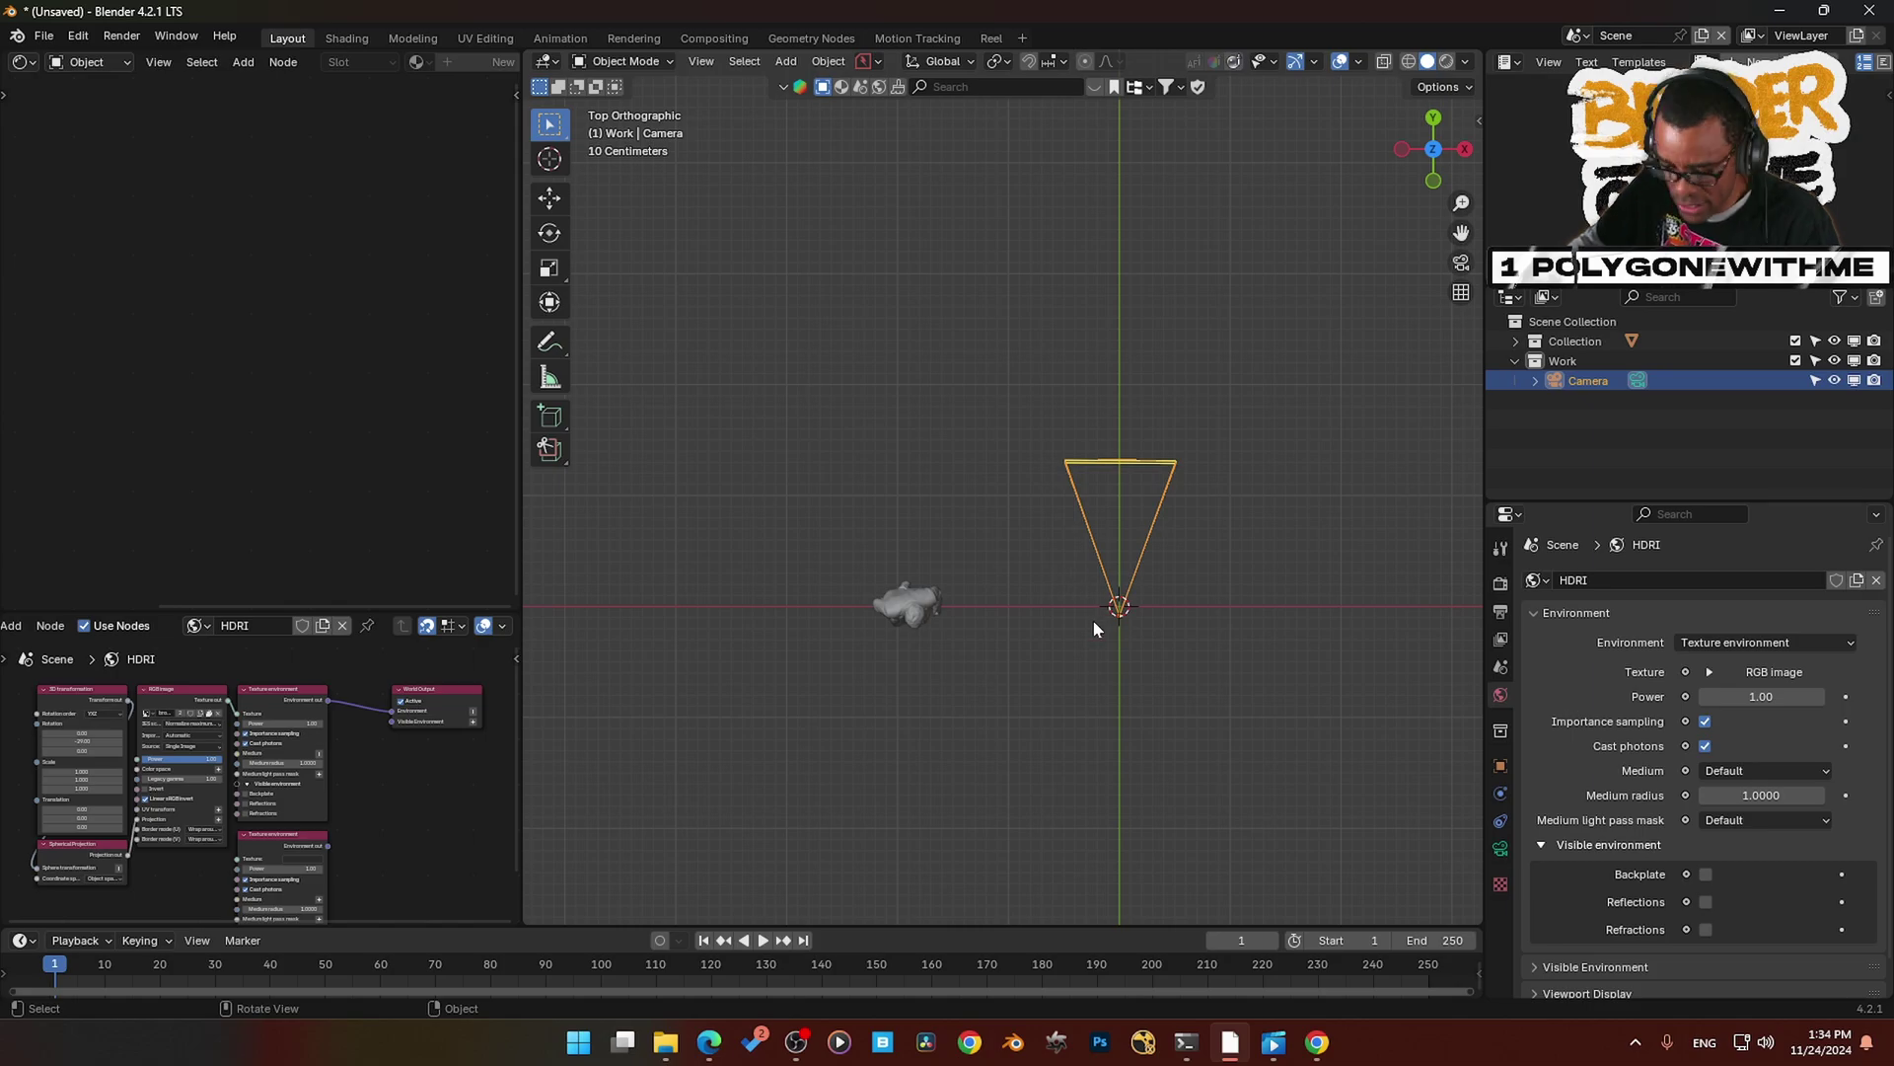
key("g")
left_click(898, 877)
middle_click_drag(898, 876, 1015, 689)
scroll(1073, 745, "down", 2)
key("g")
key("z")
left_click(1070, 642)
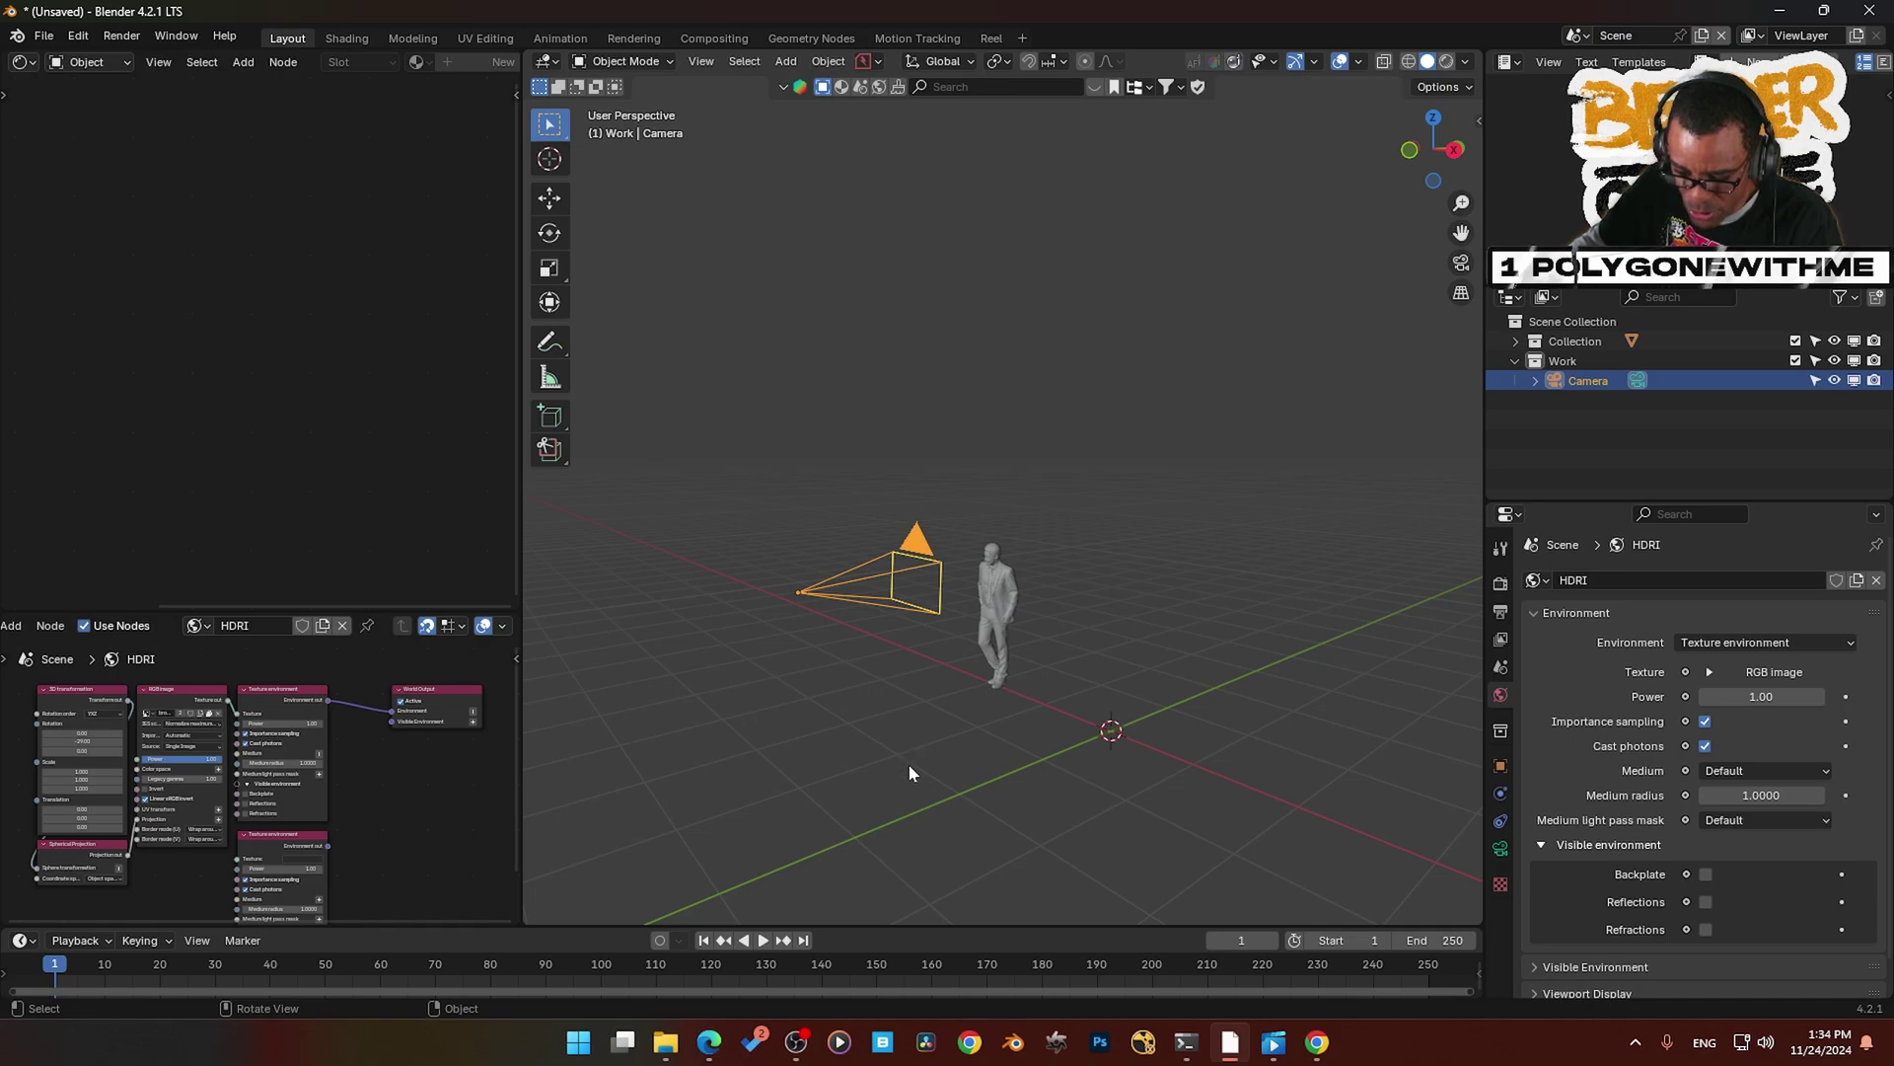
key("r")
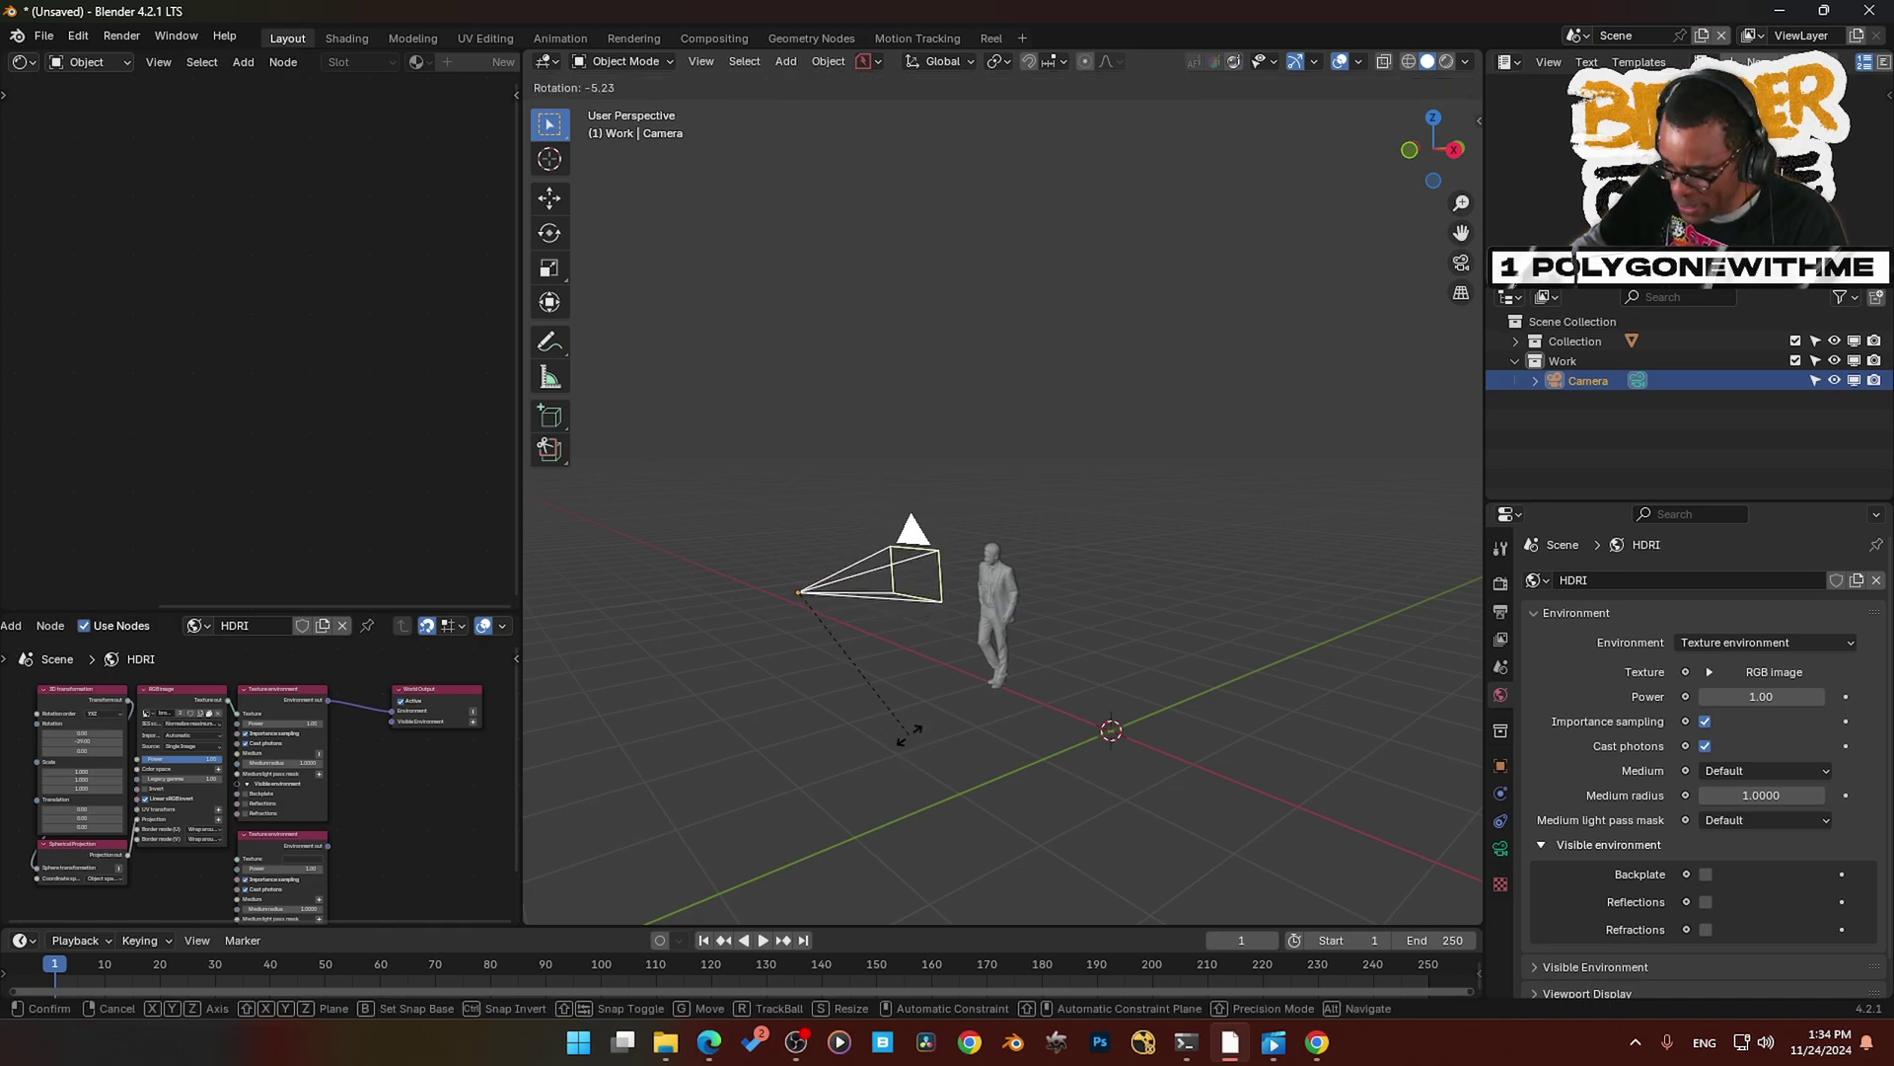
key("z")
right_click(1304, 756)
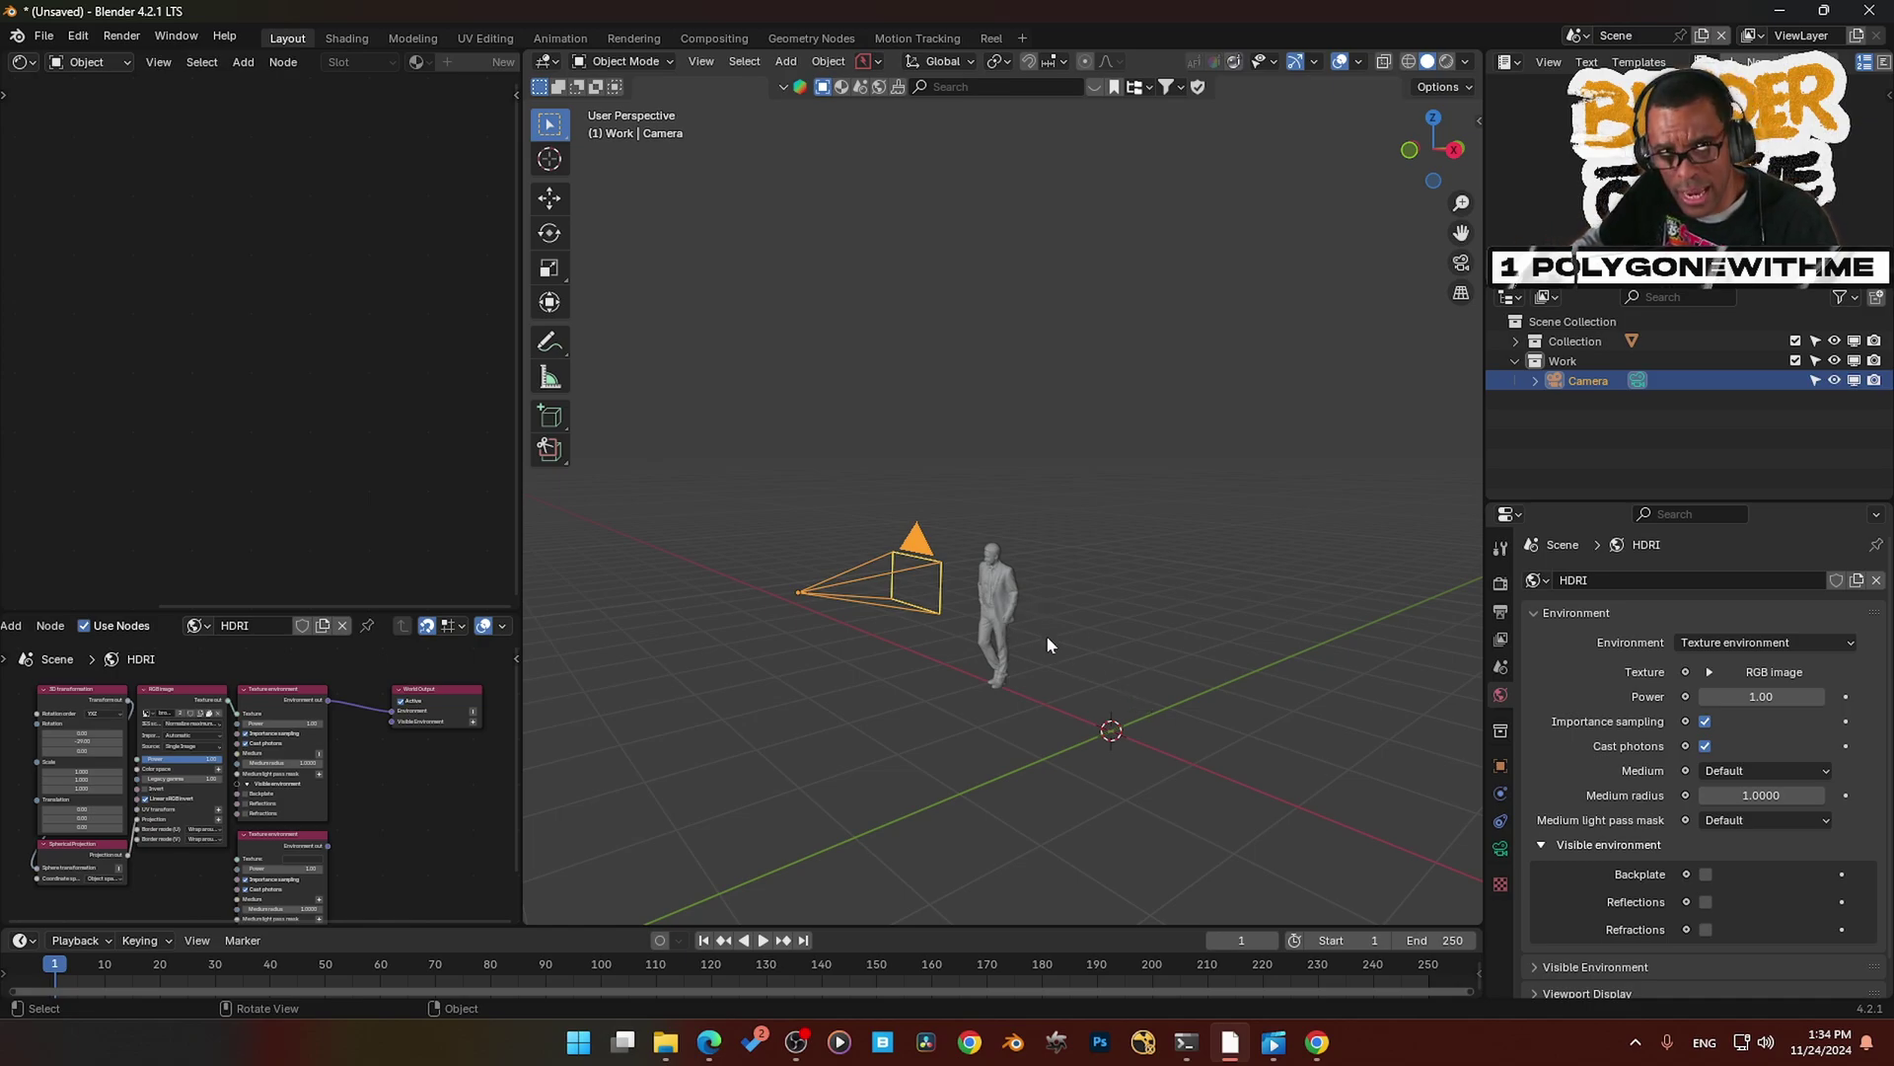
- Search the add-on preferences for "ca" to check that Add Camera Rigs is enabled, then close the preferences
left_click(78, 35)
left_click(110, 286)
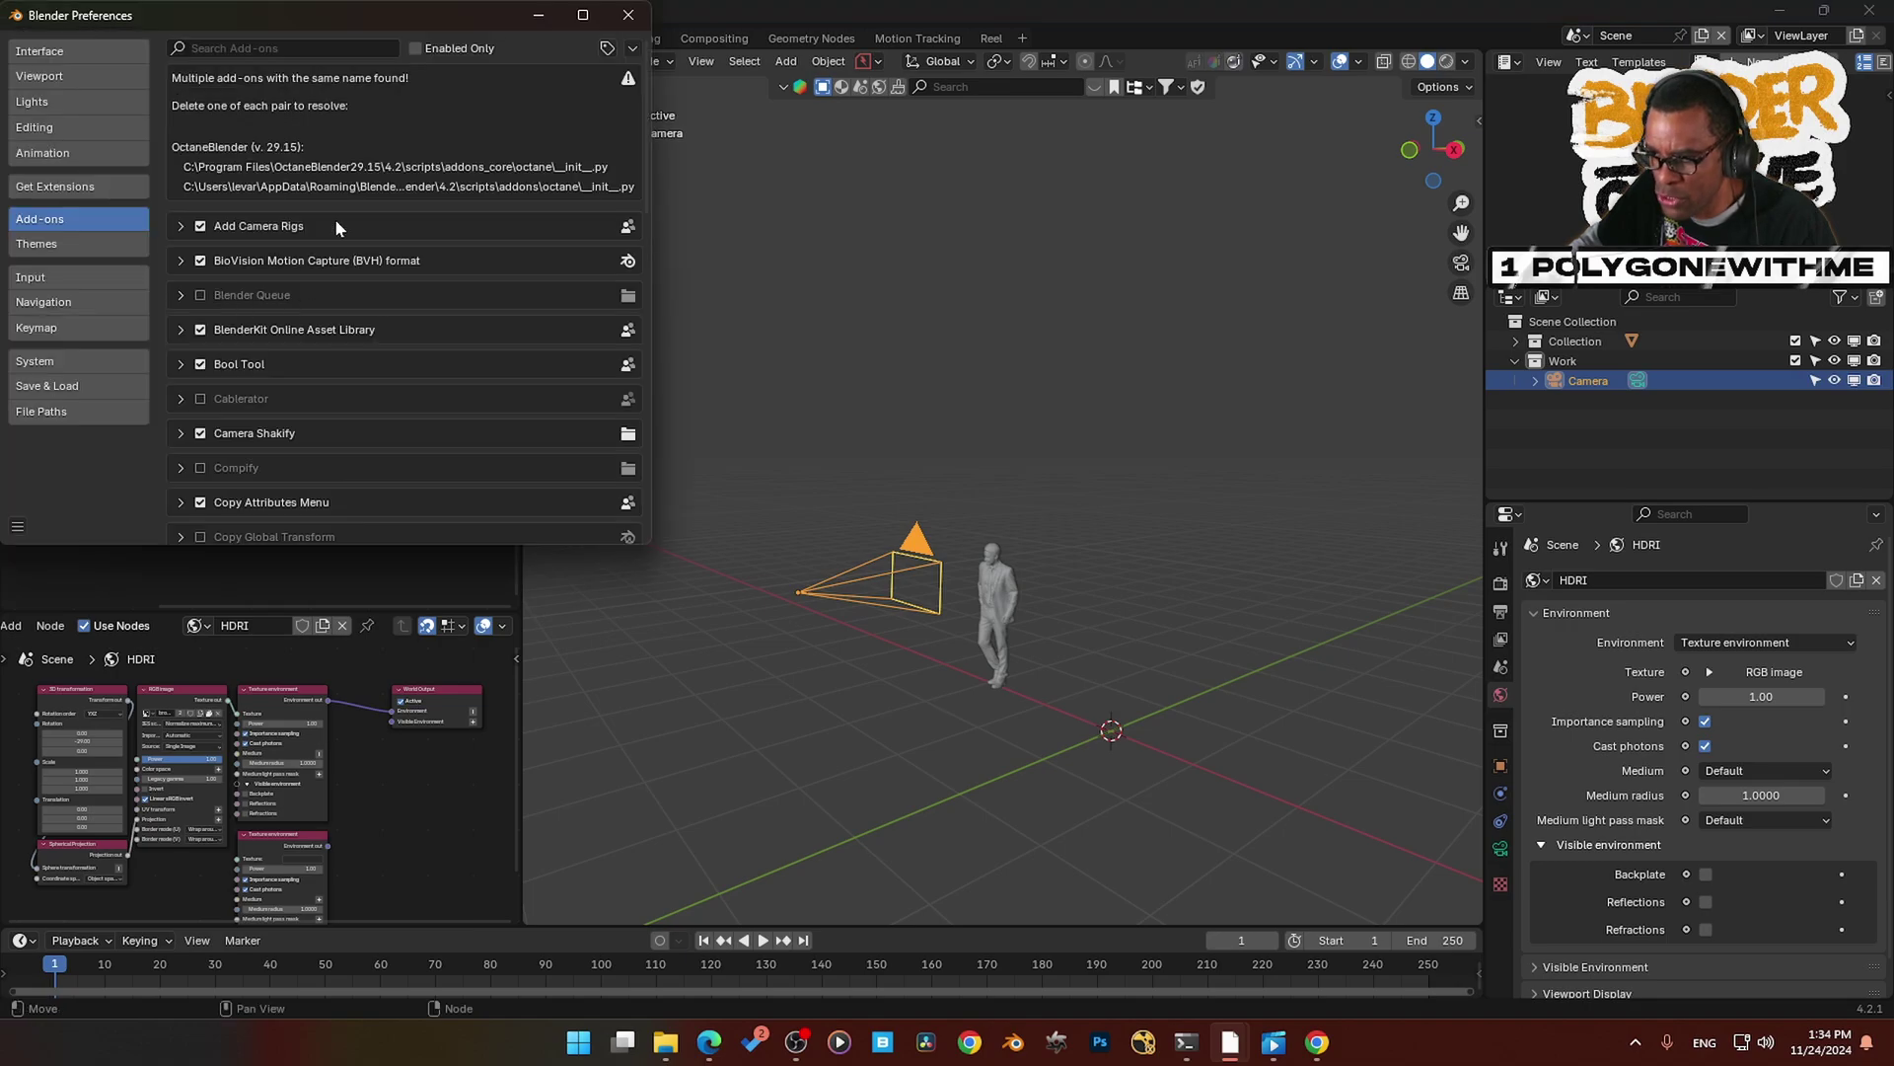
left_click(286, 49)
type("ca")
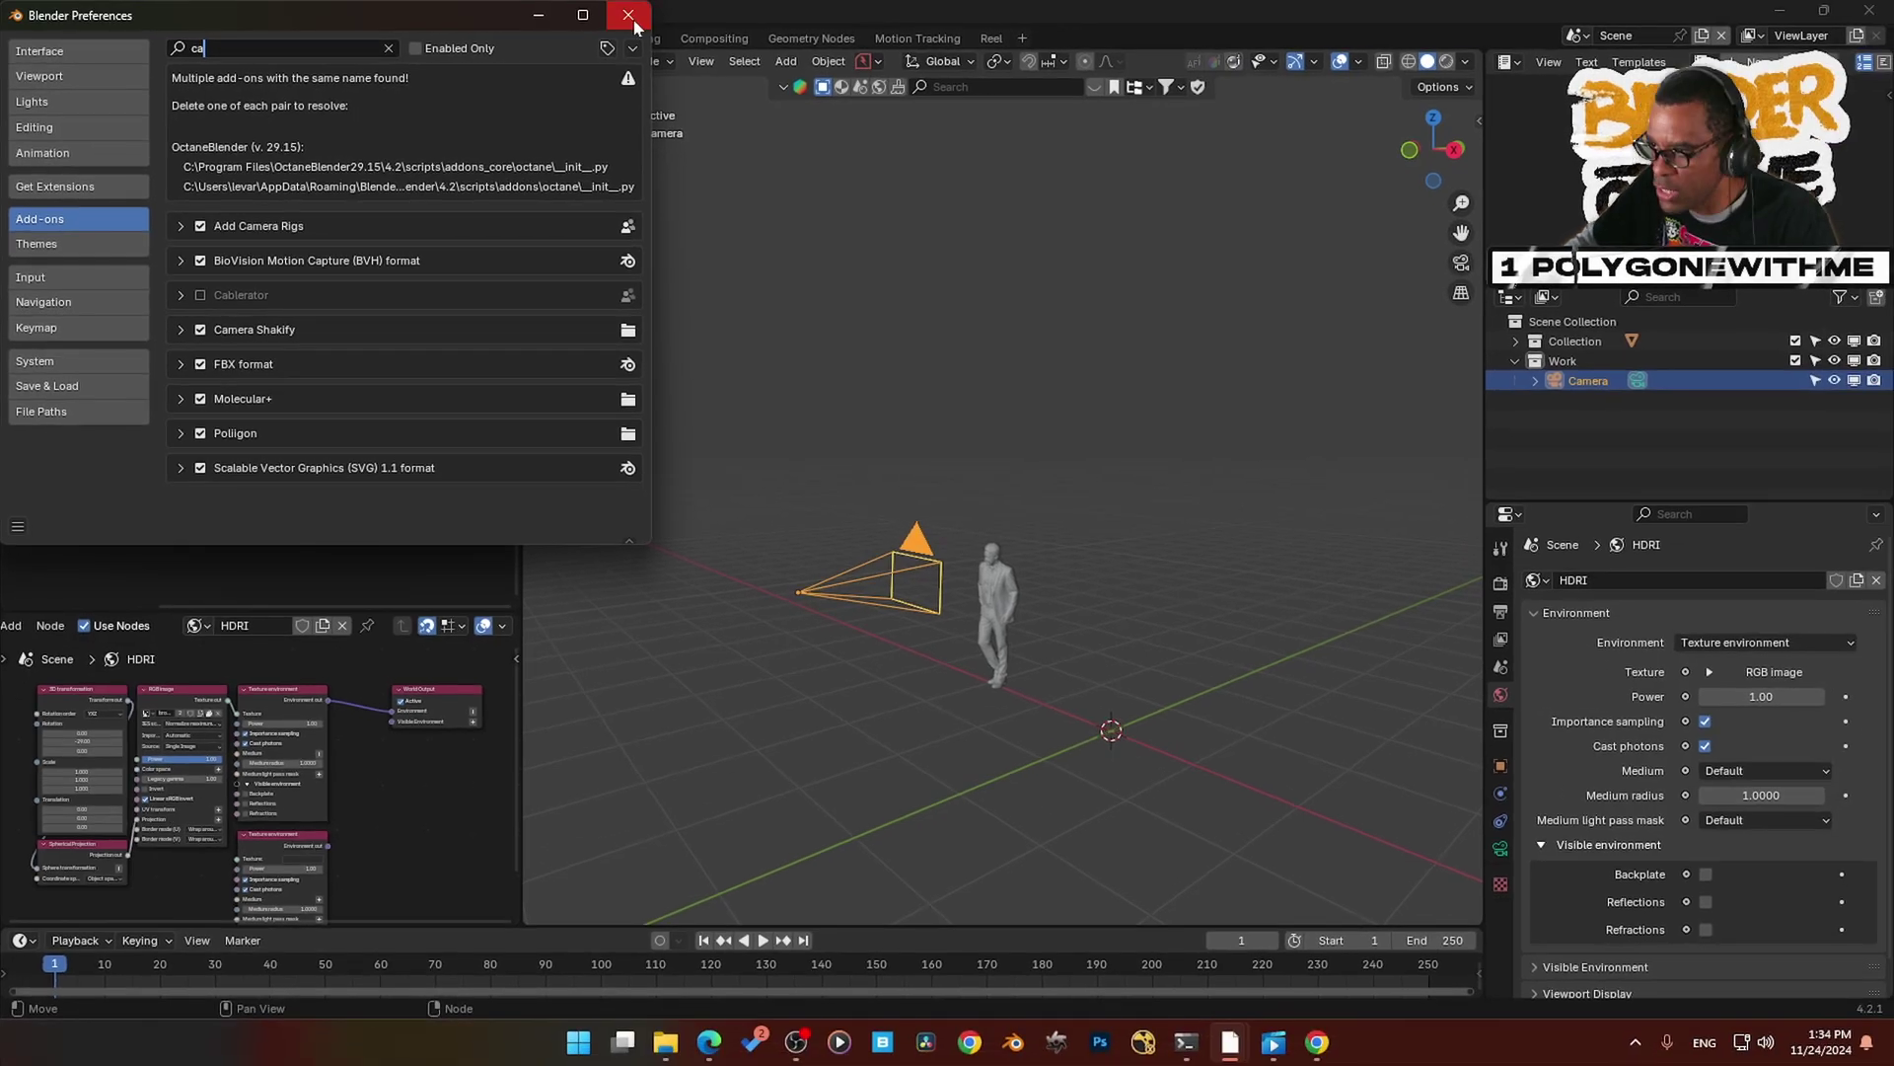
left_click(948, 20)
- Add a Dolly Camera Rig to the scene
middle_click_drag(971, 638, 1091, 679)
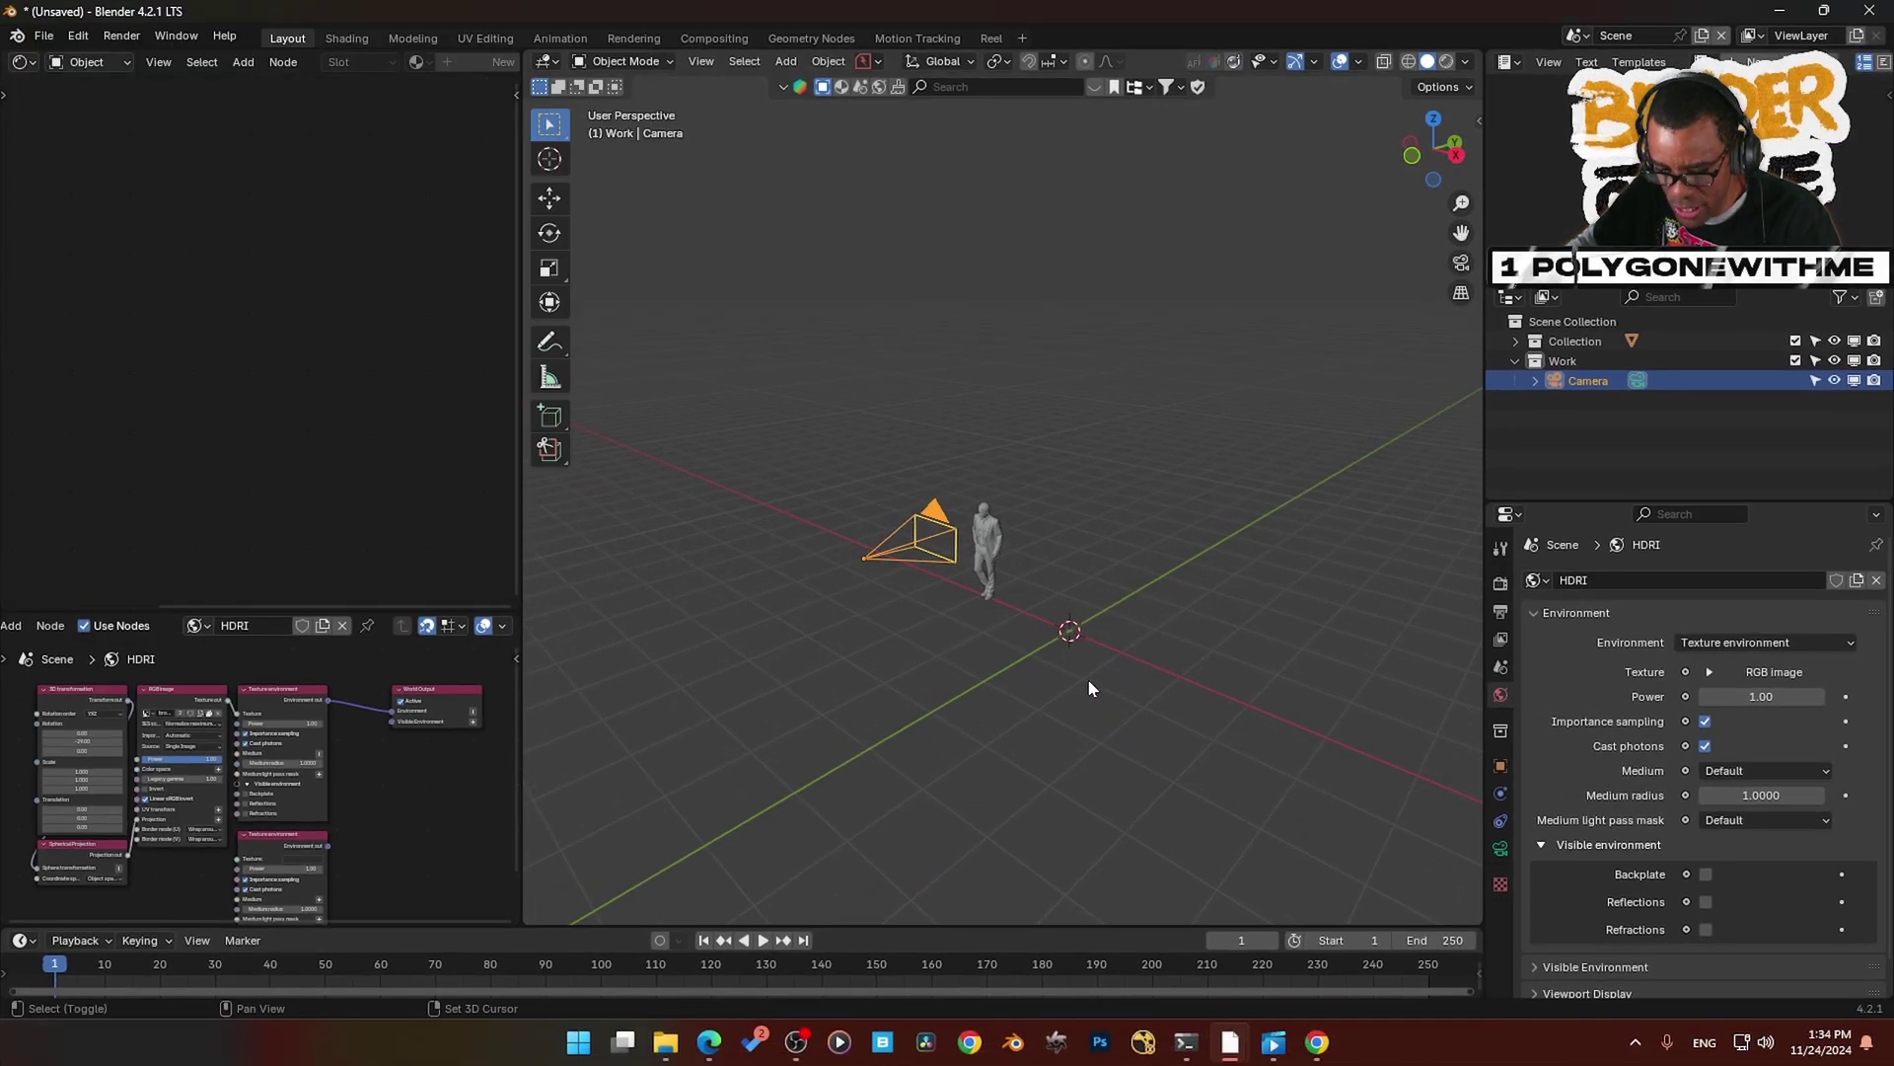
key("shift+a")
mouse_move(1083, 681)
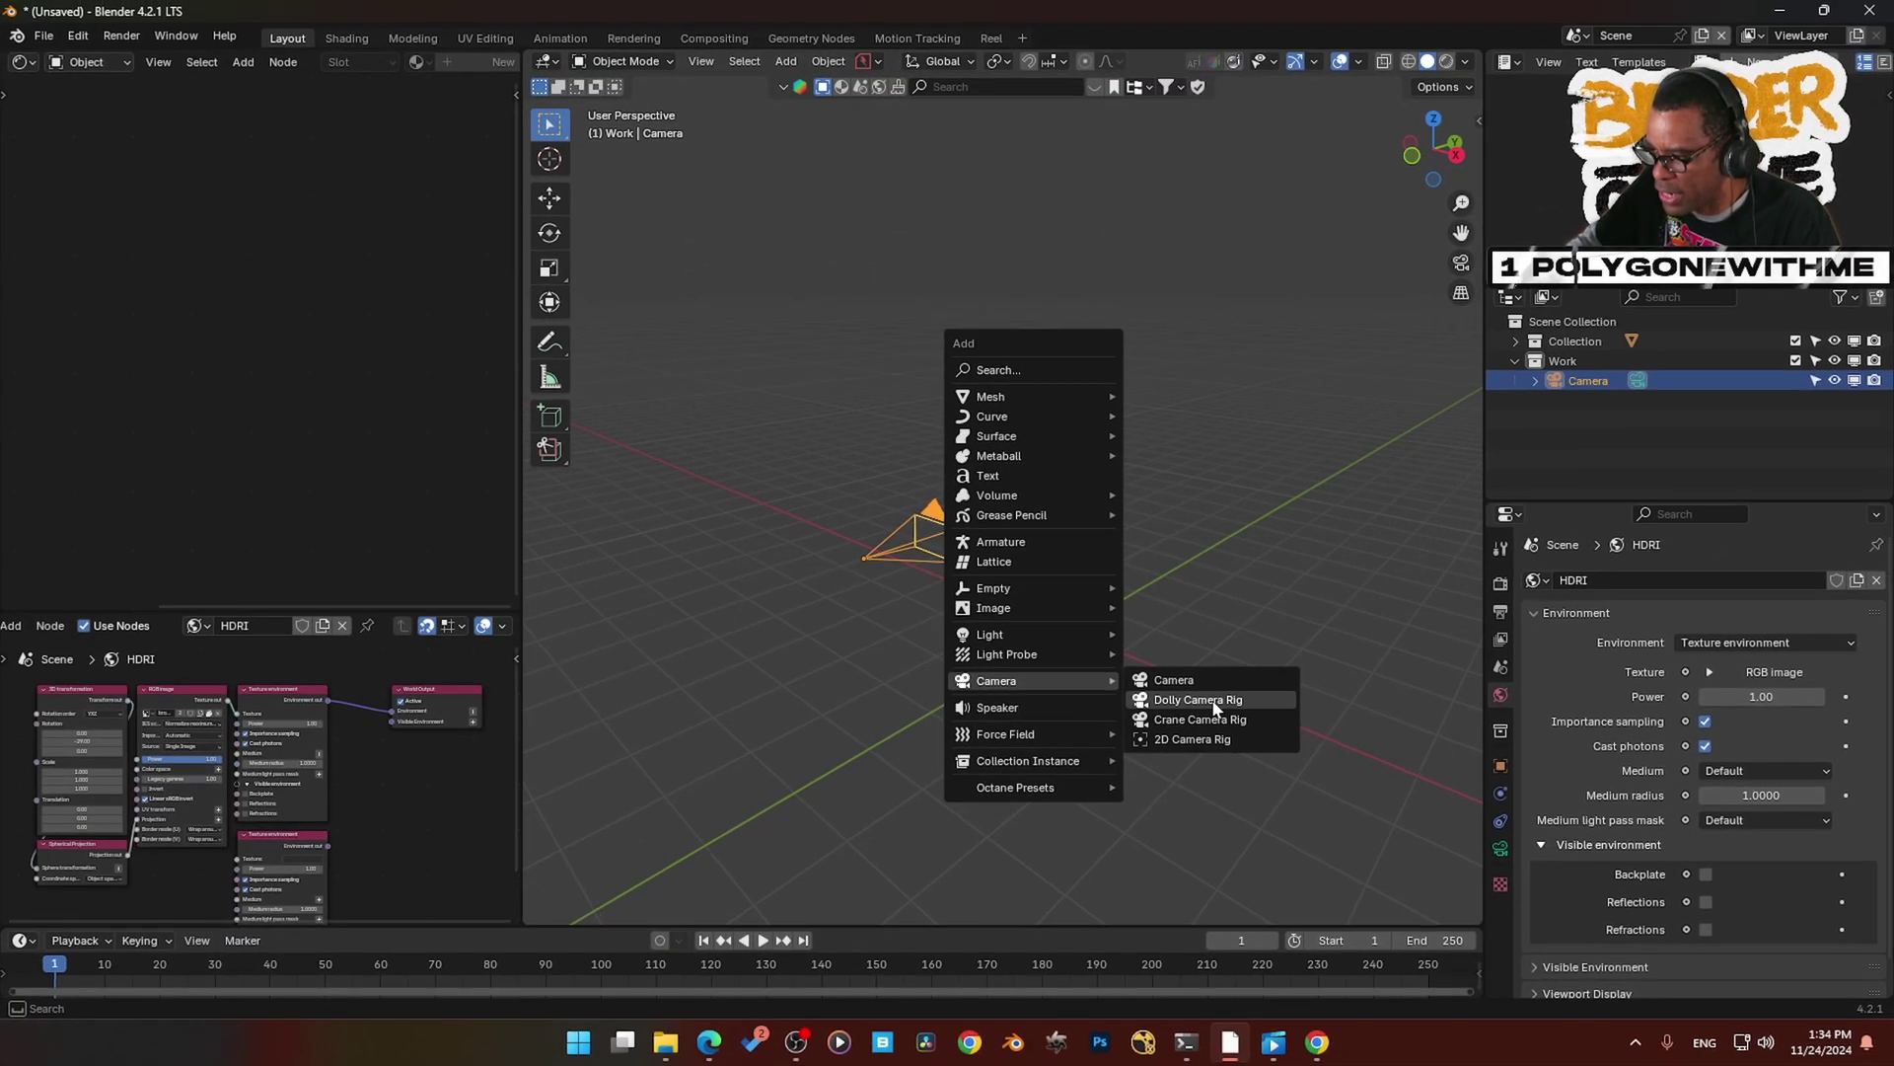
left_click(1323, 783)
middle_click_drag(1118, 704, 1121, 662)
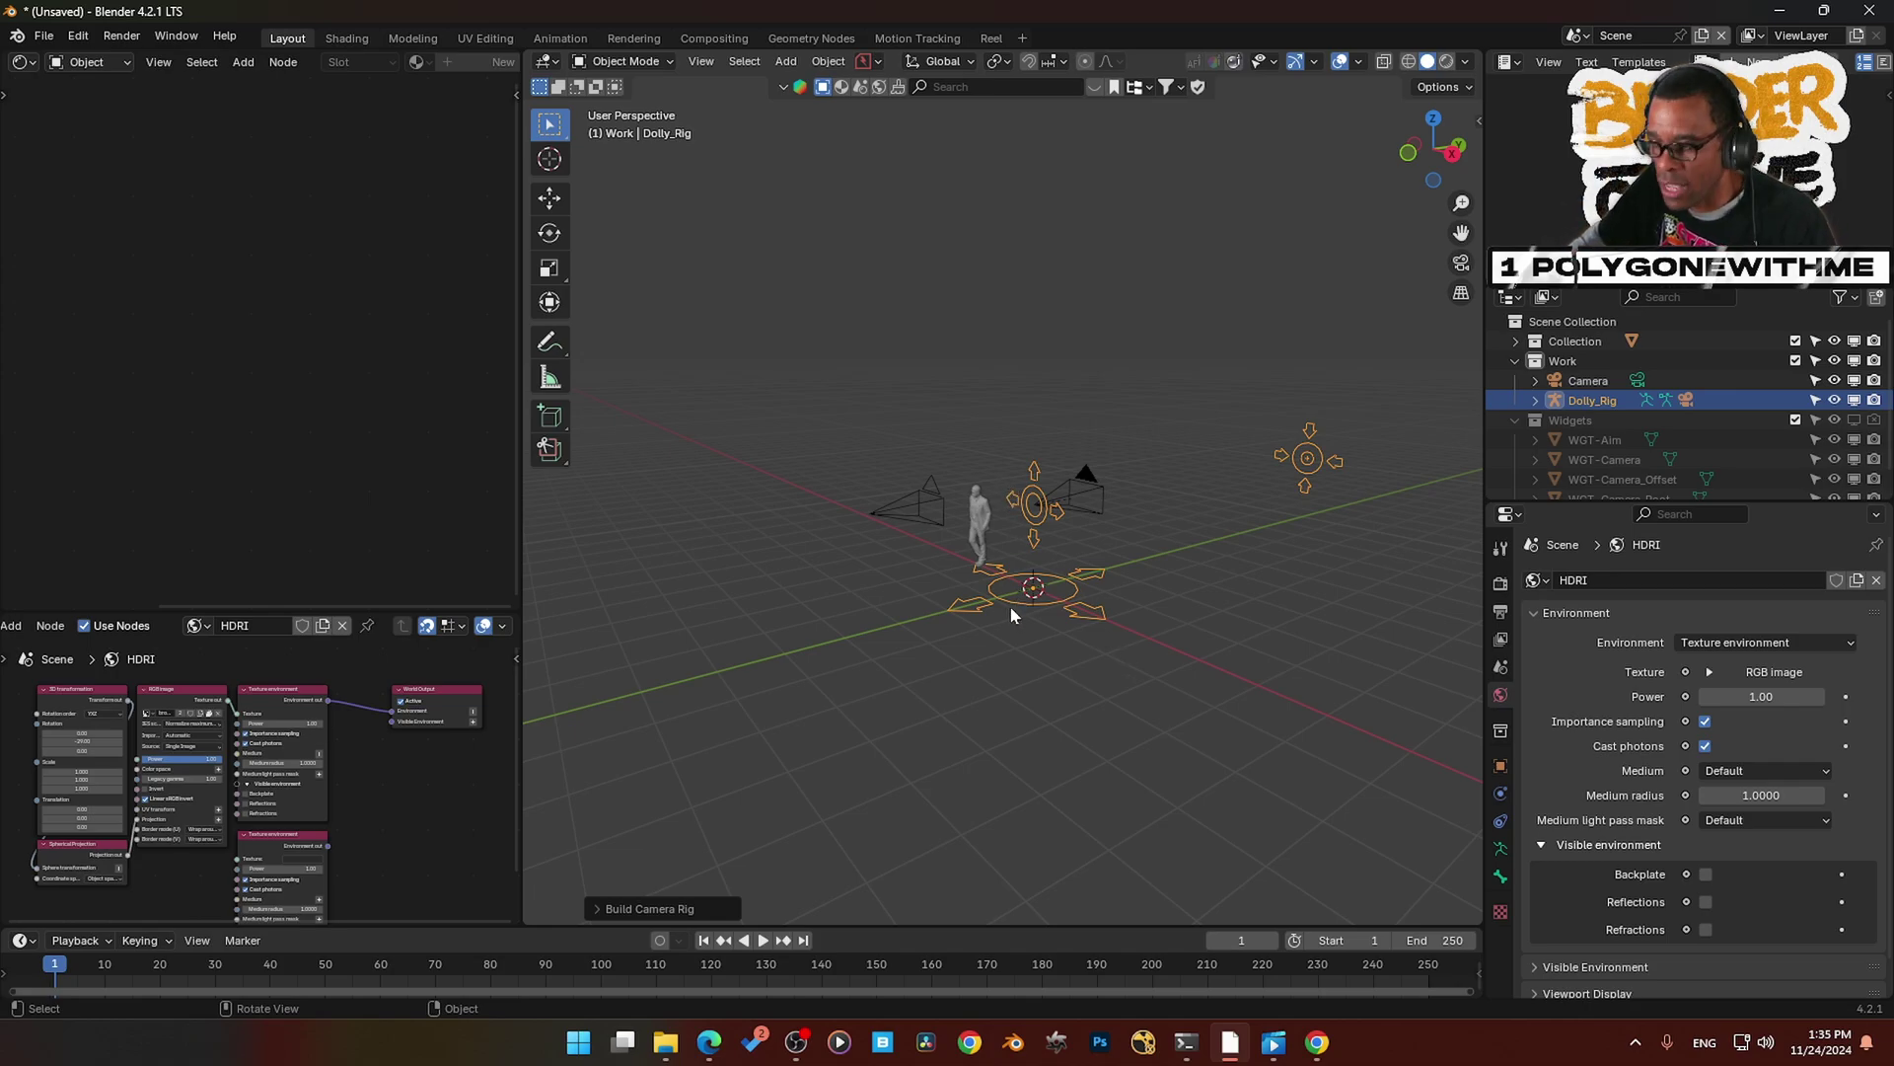
middle_click_drag(1008, 606, 1038, 636)
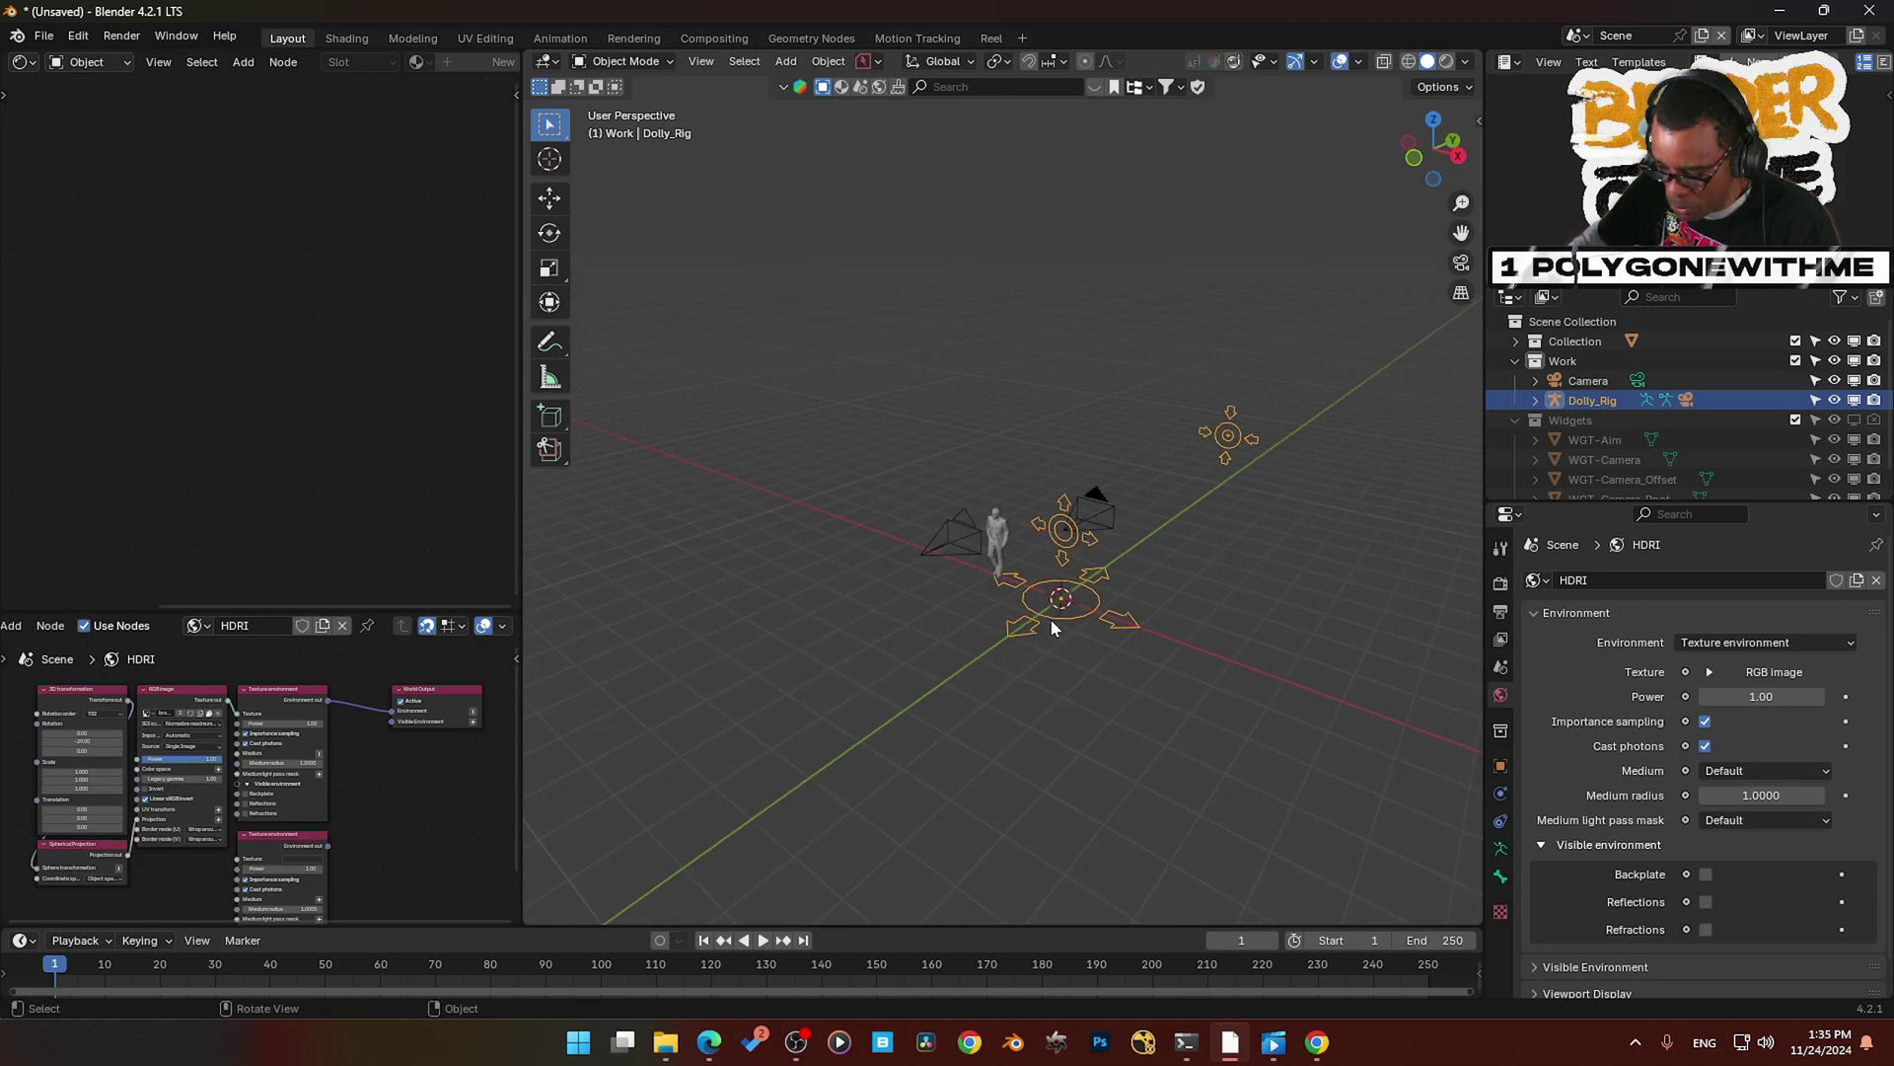
- Move the dolly rig in top view in front of the figure, to about X -1.73 m, Y -5.89 m
key("KP_7")
middle_click_drag(1122, 715, 1103, 506, "shift")
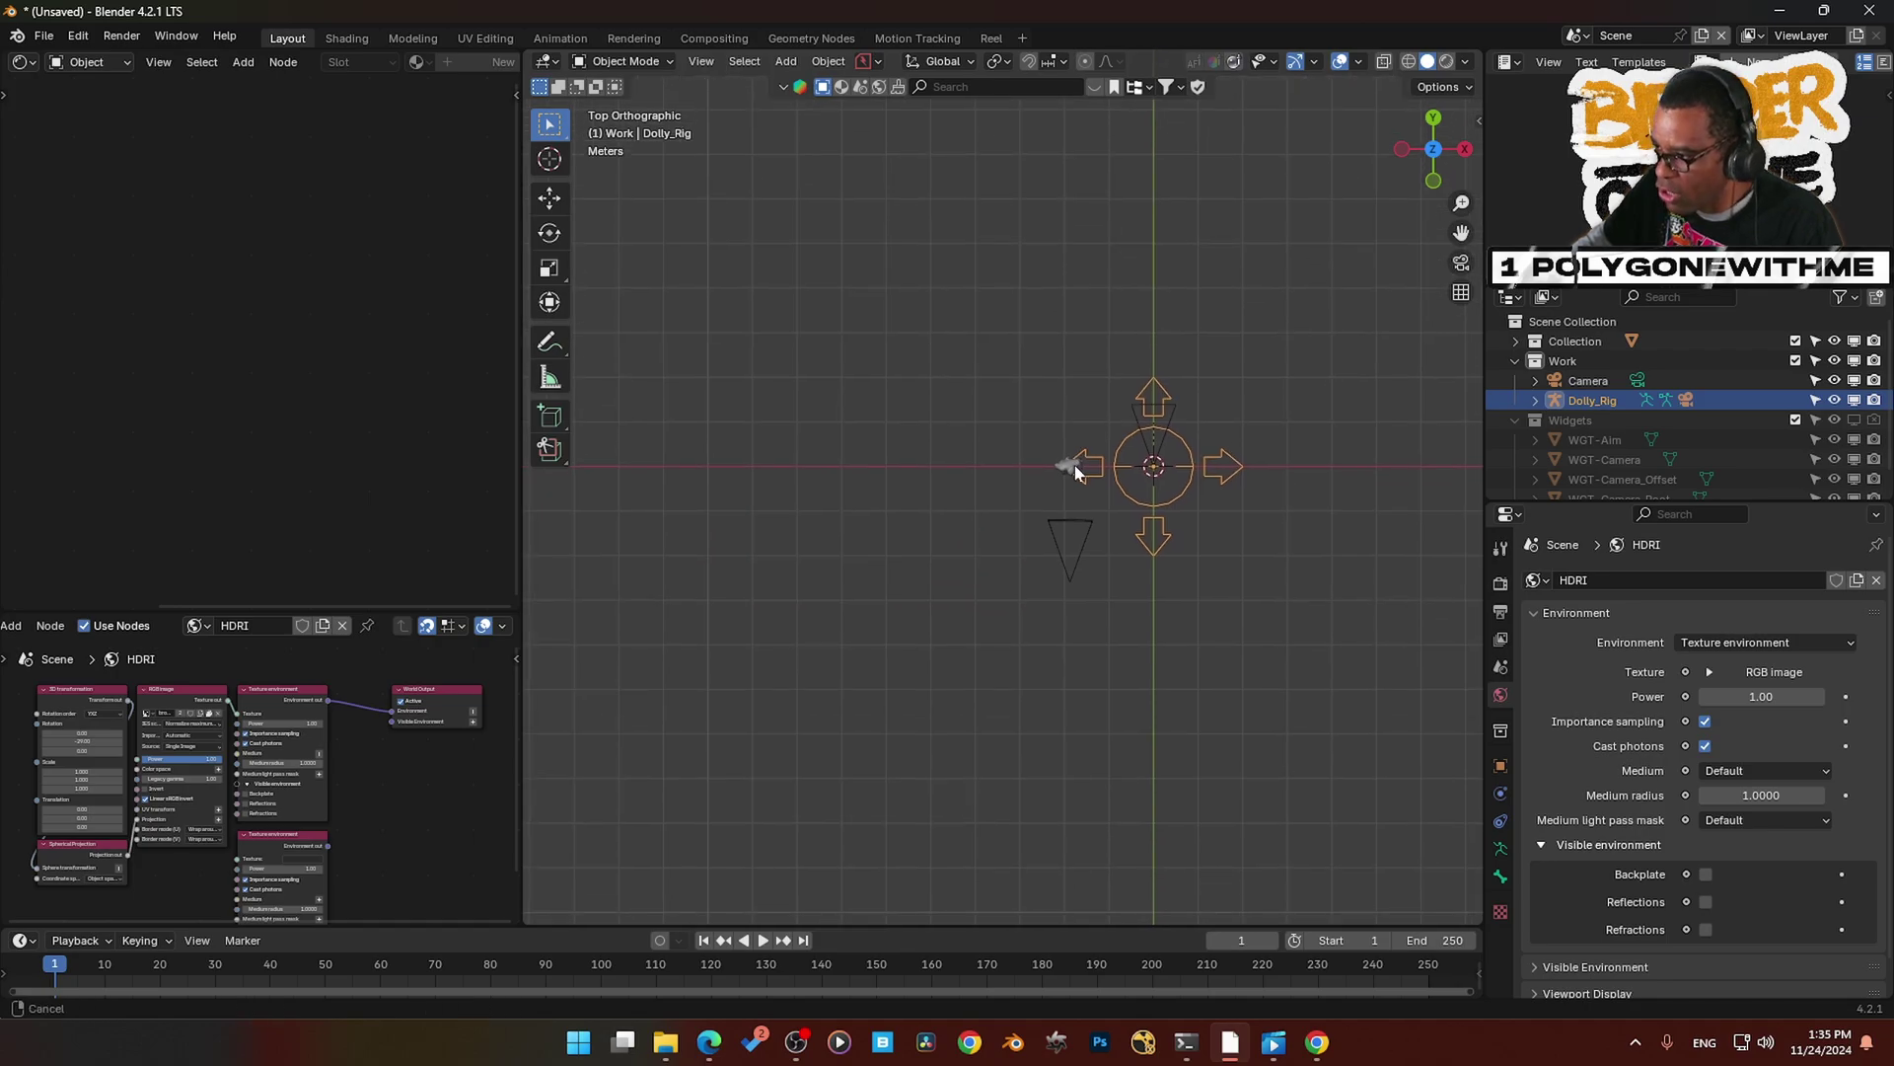
key("g")
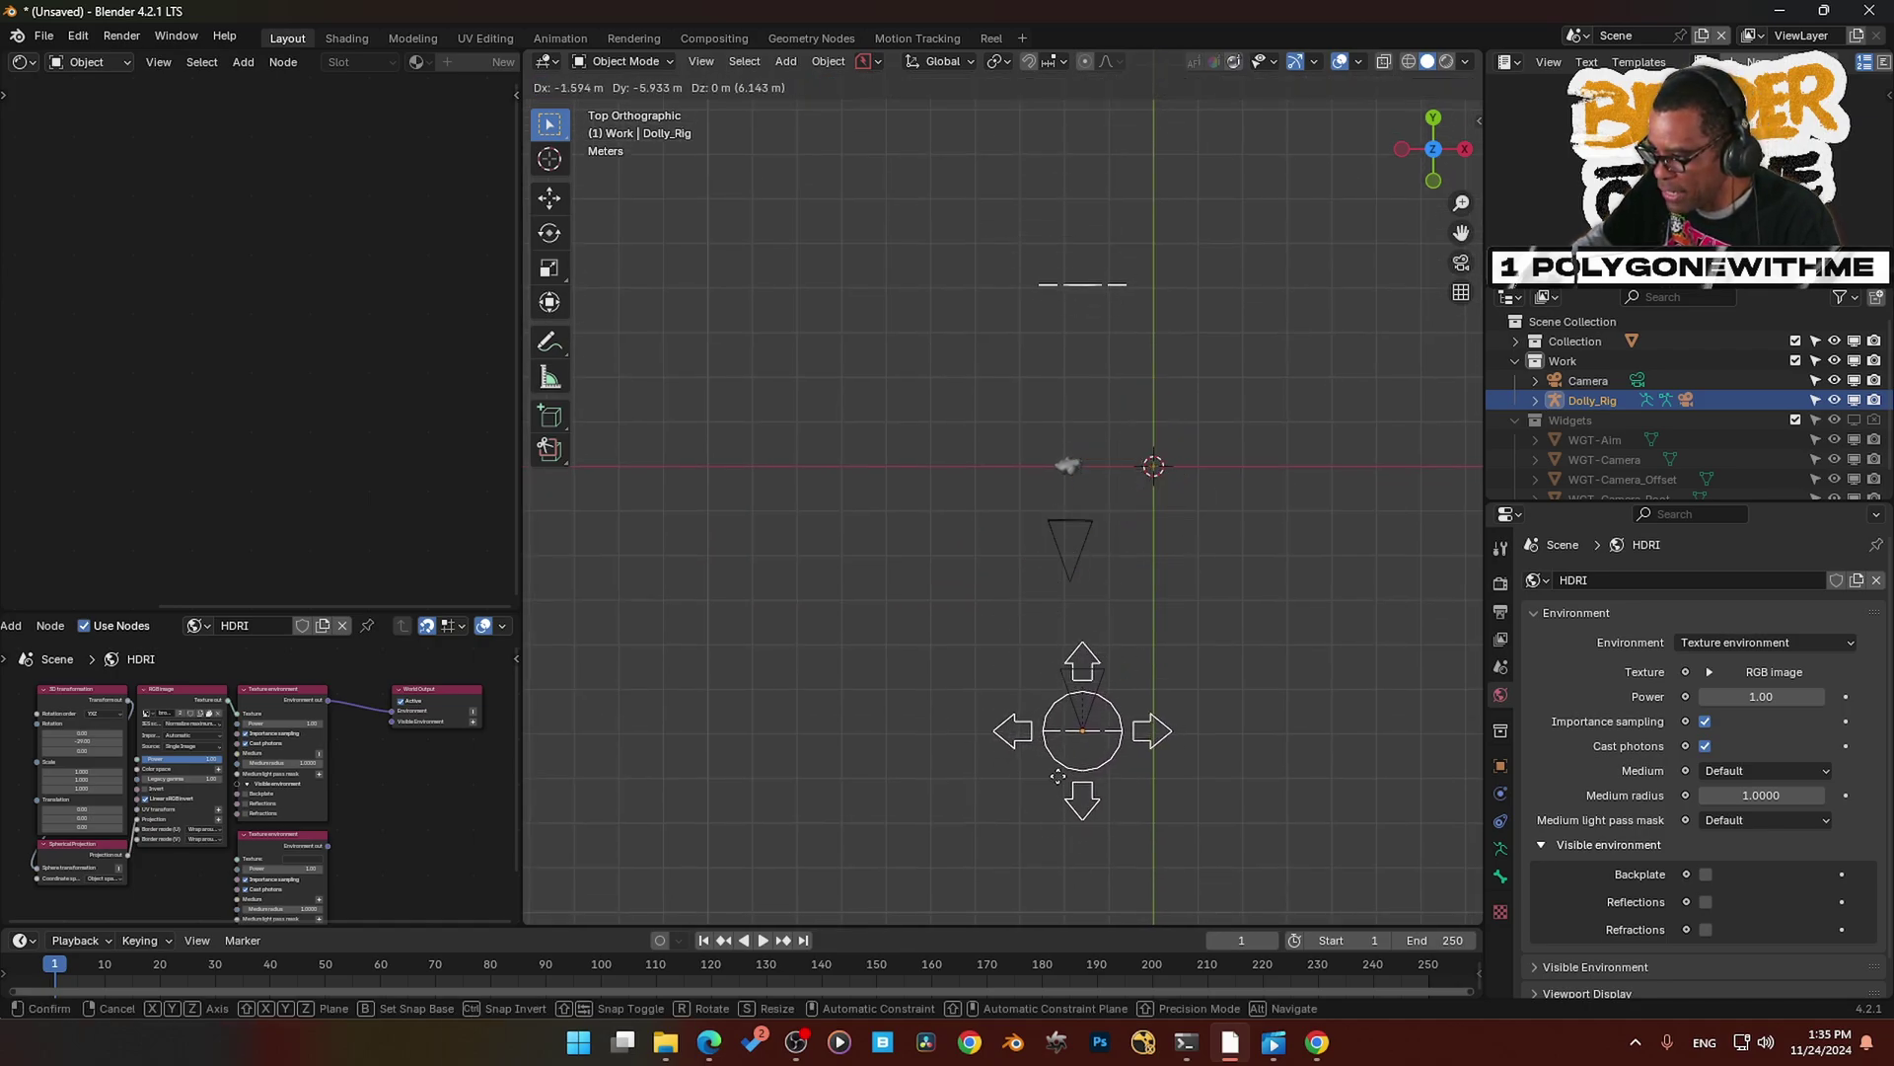
left_click(1065, 794)
middle_click_drag(1065, 794, 1023, 574)
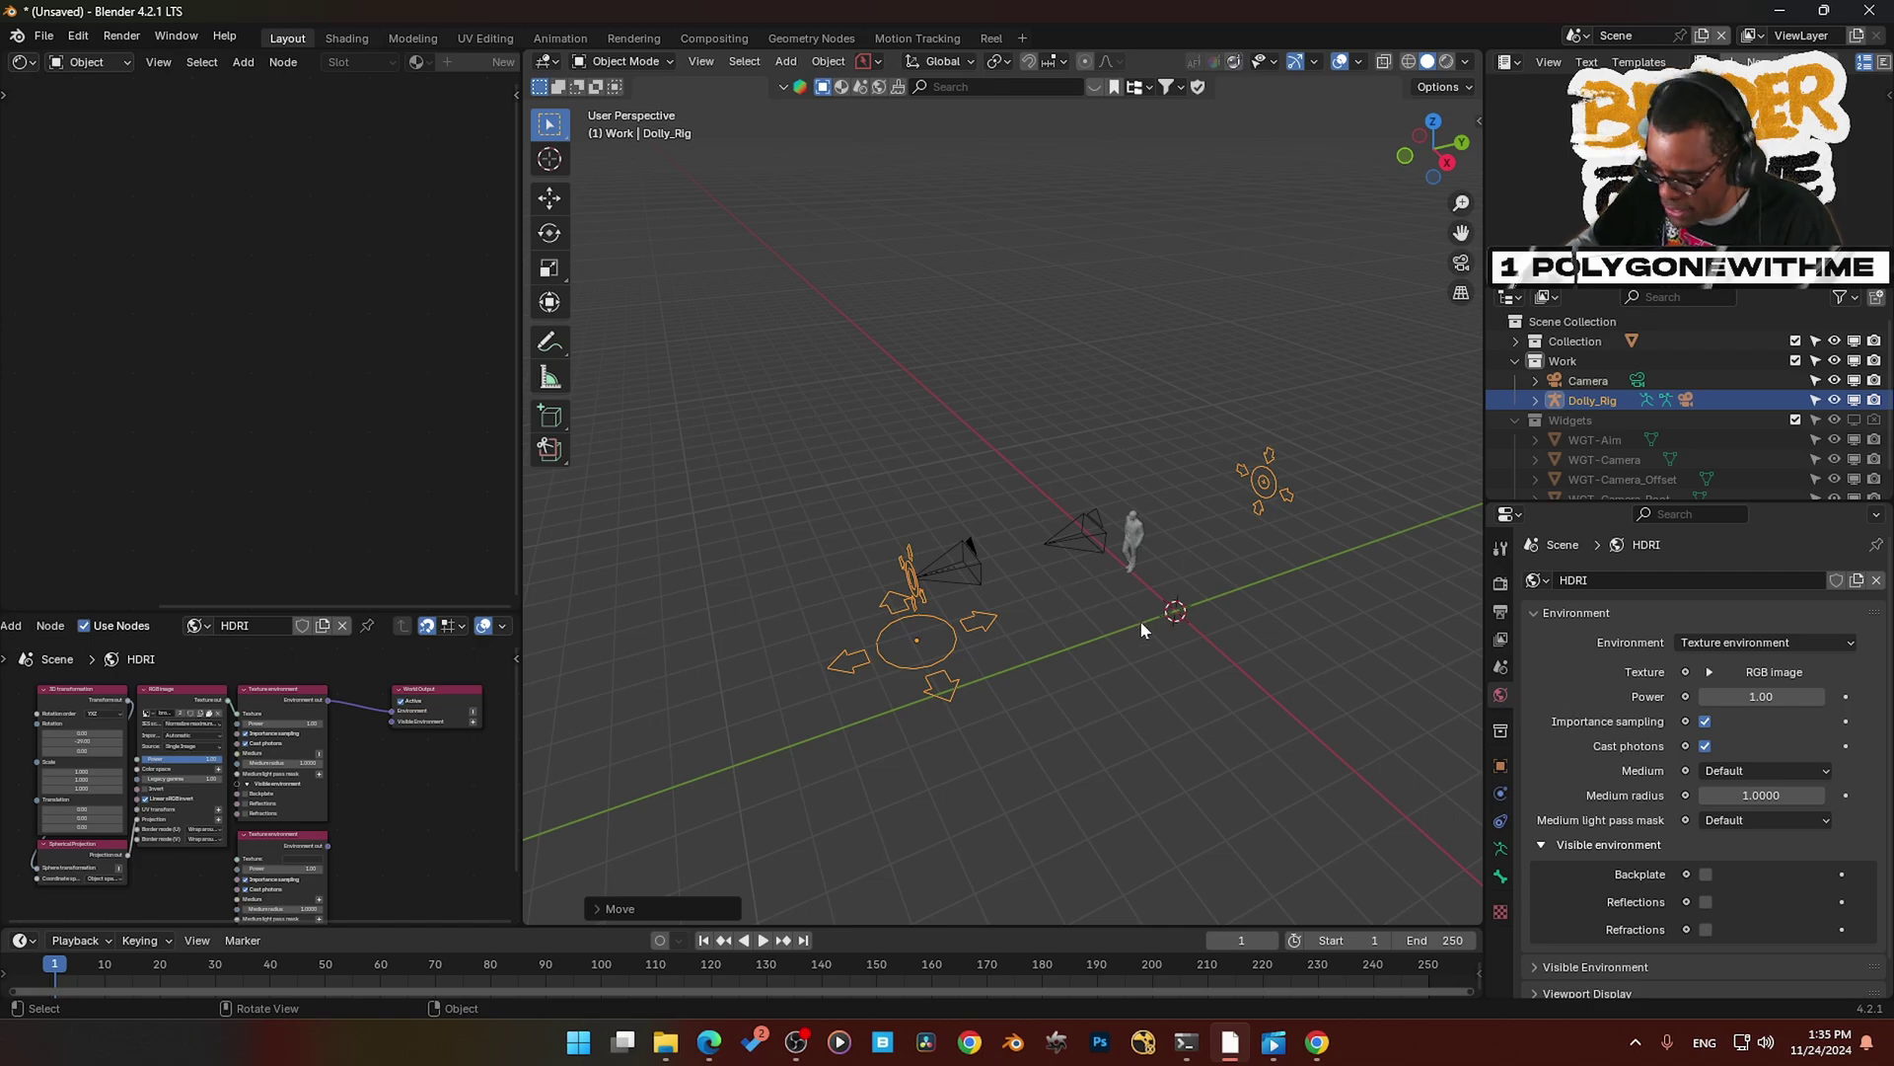
- Show the dolly rig's item properties in the 3D viewport and collapse Transform to bring up the Camera Rig settings
key("n")
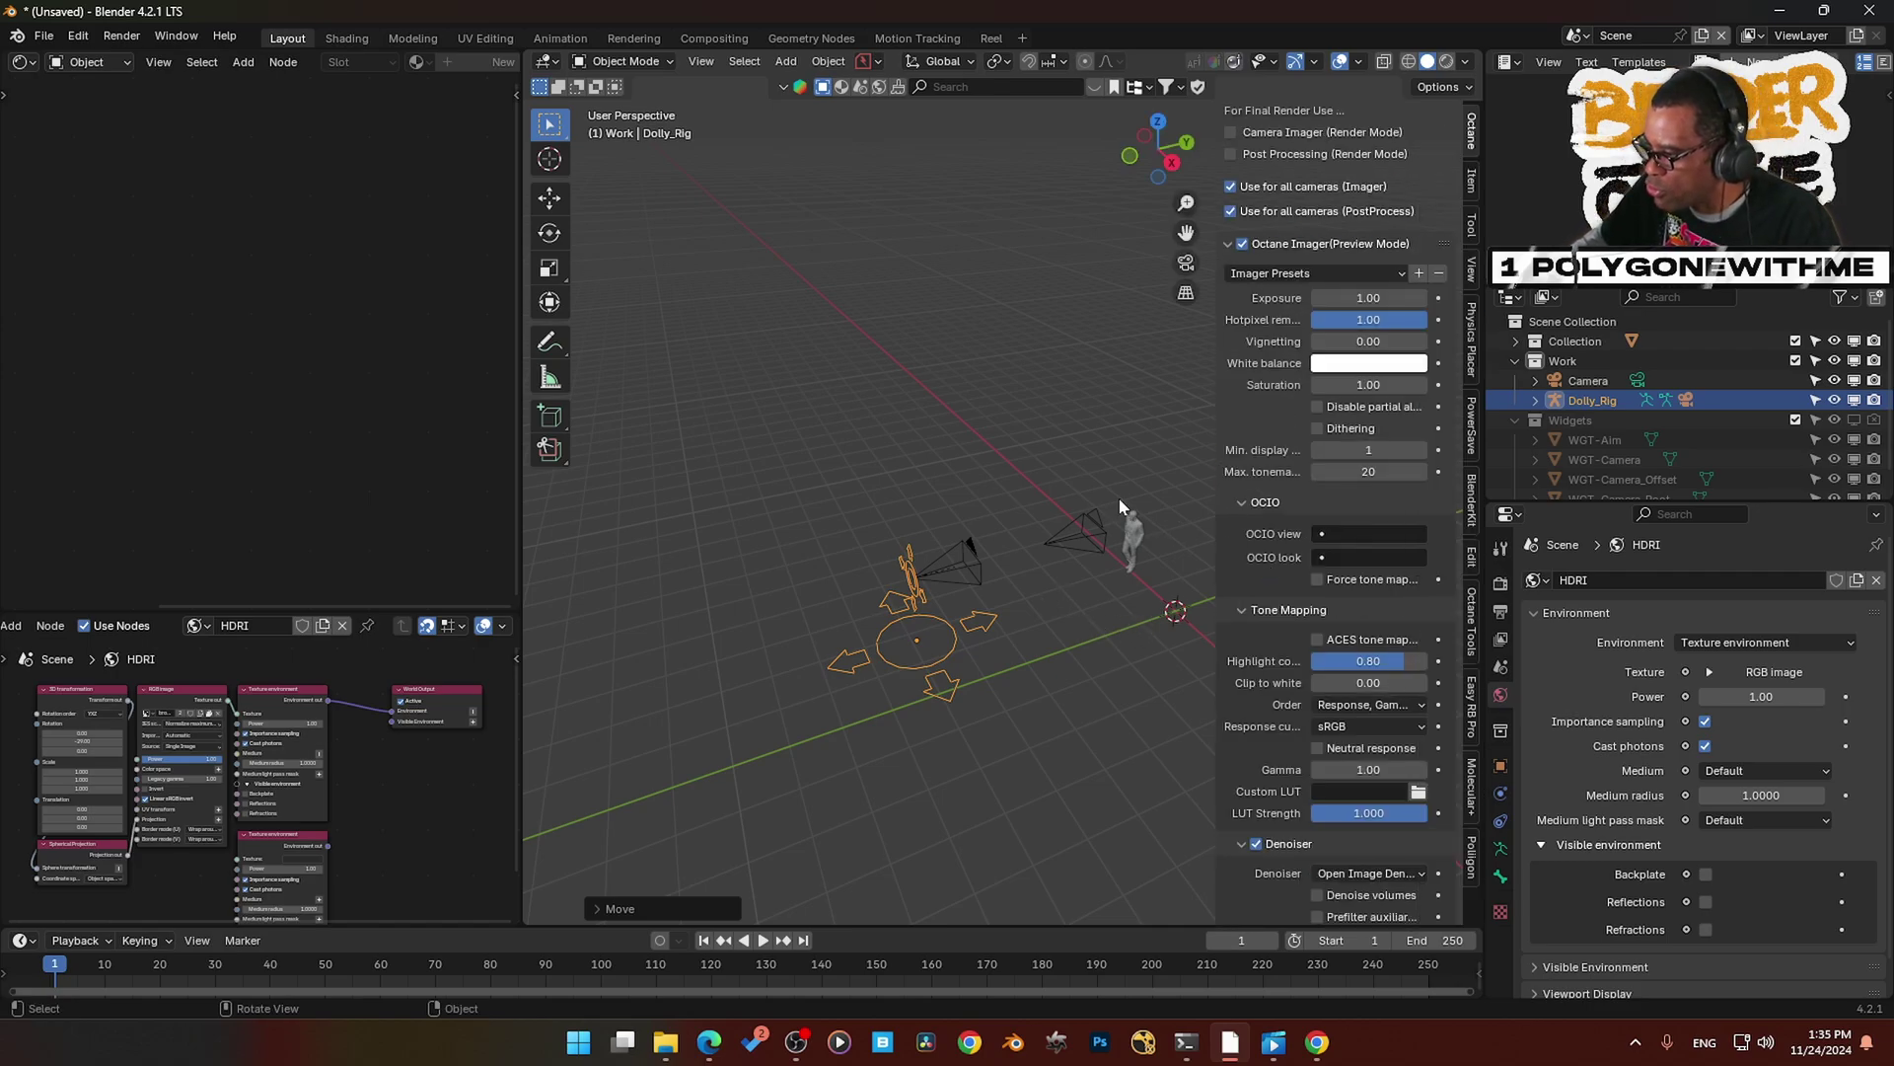
middle_click_drag(1085, 533, 865, 452)
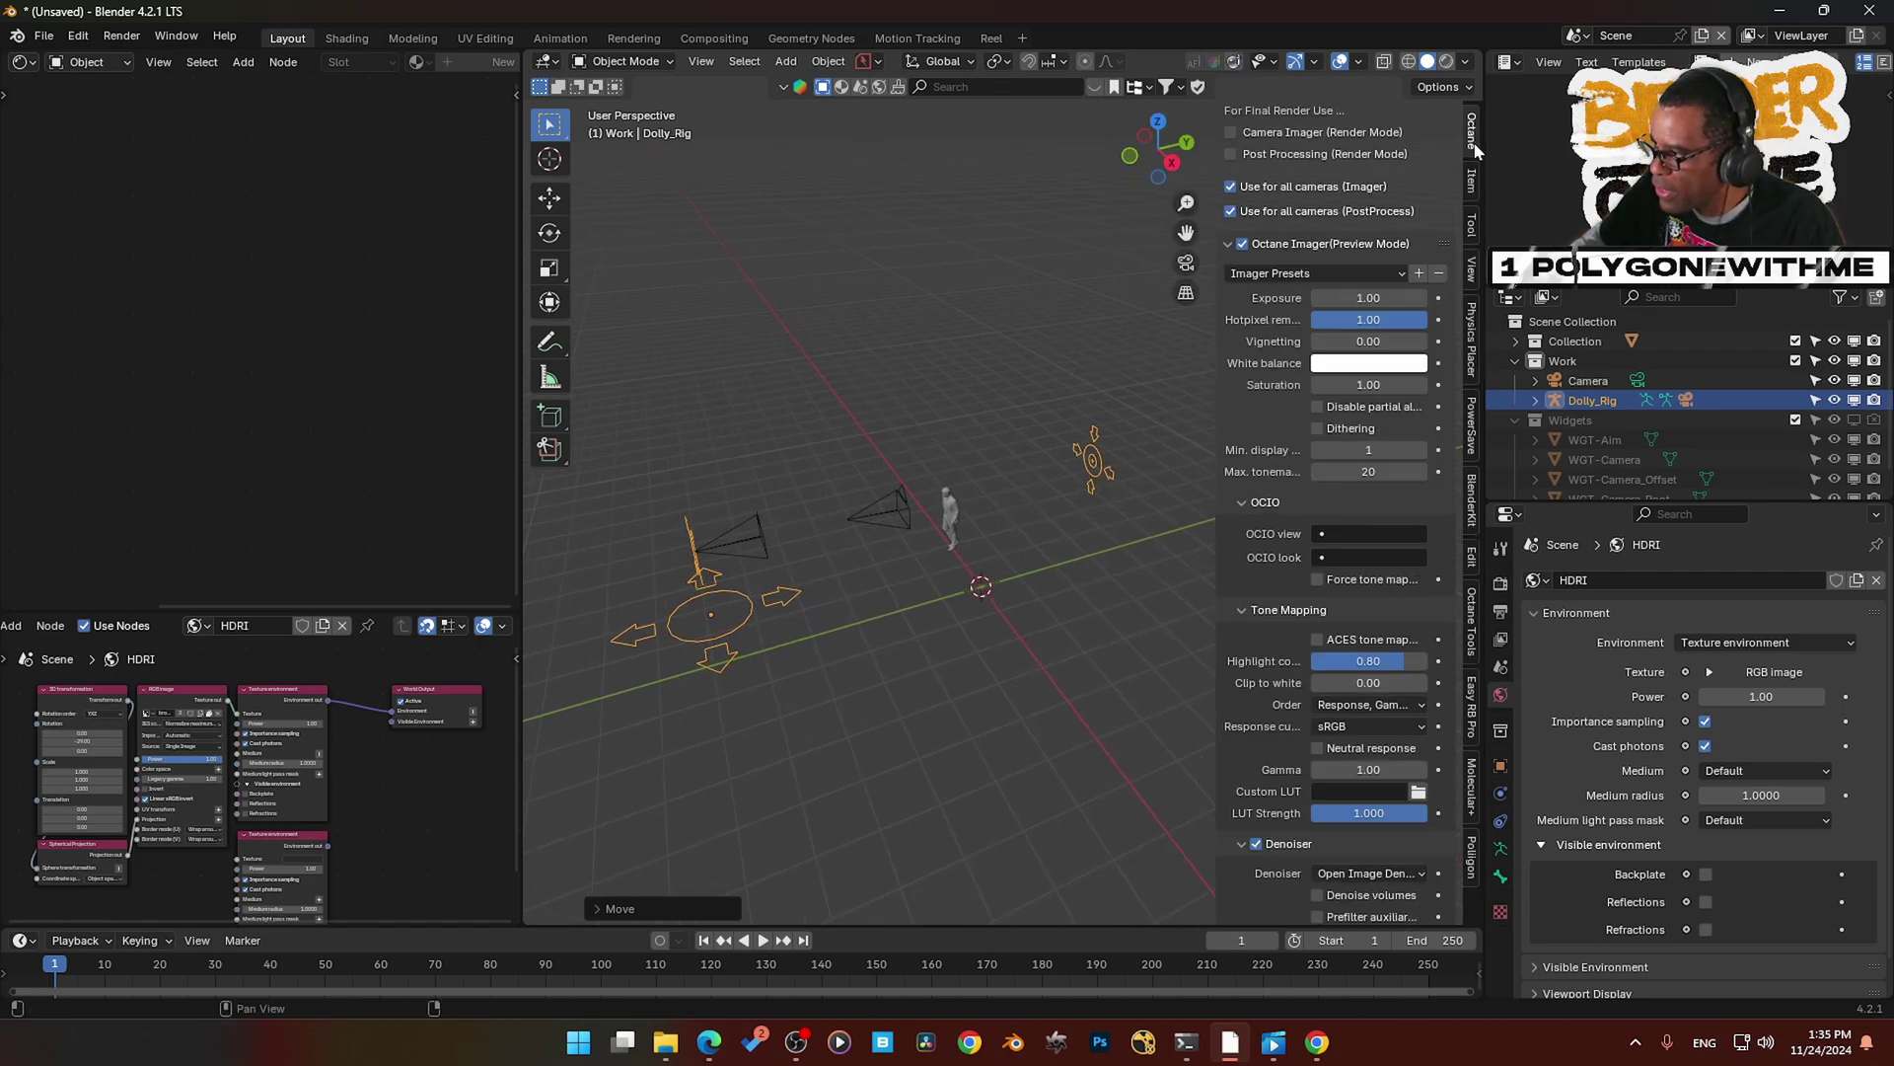
scroll(1472, 182, "up", 1)
left_click(1472, 181)
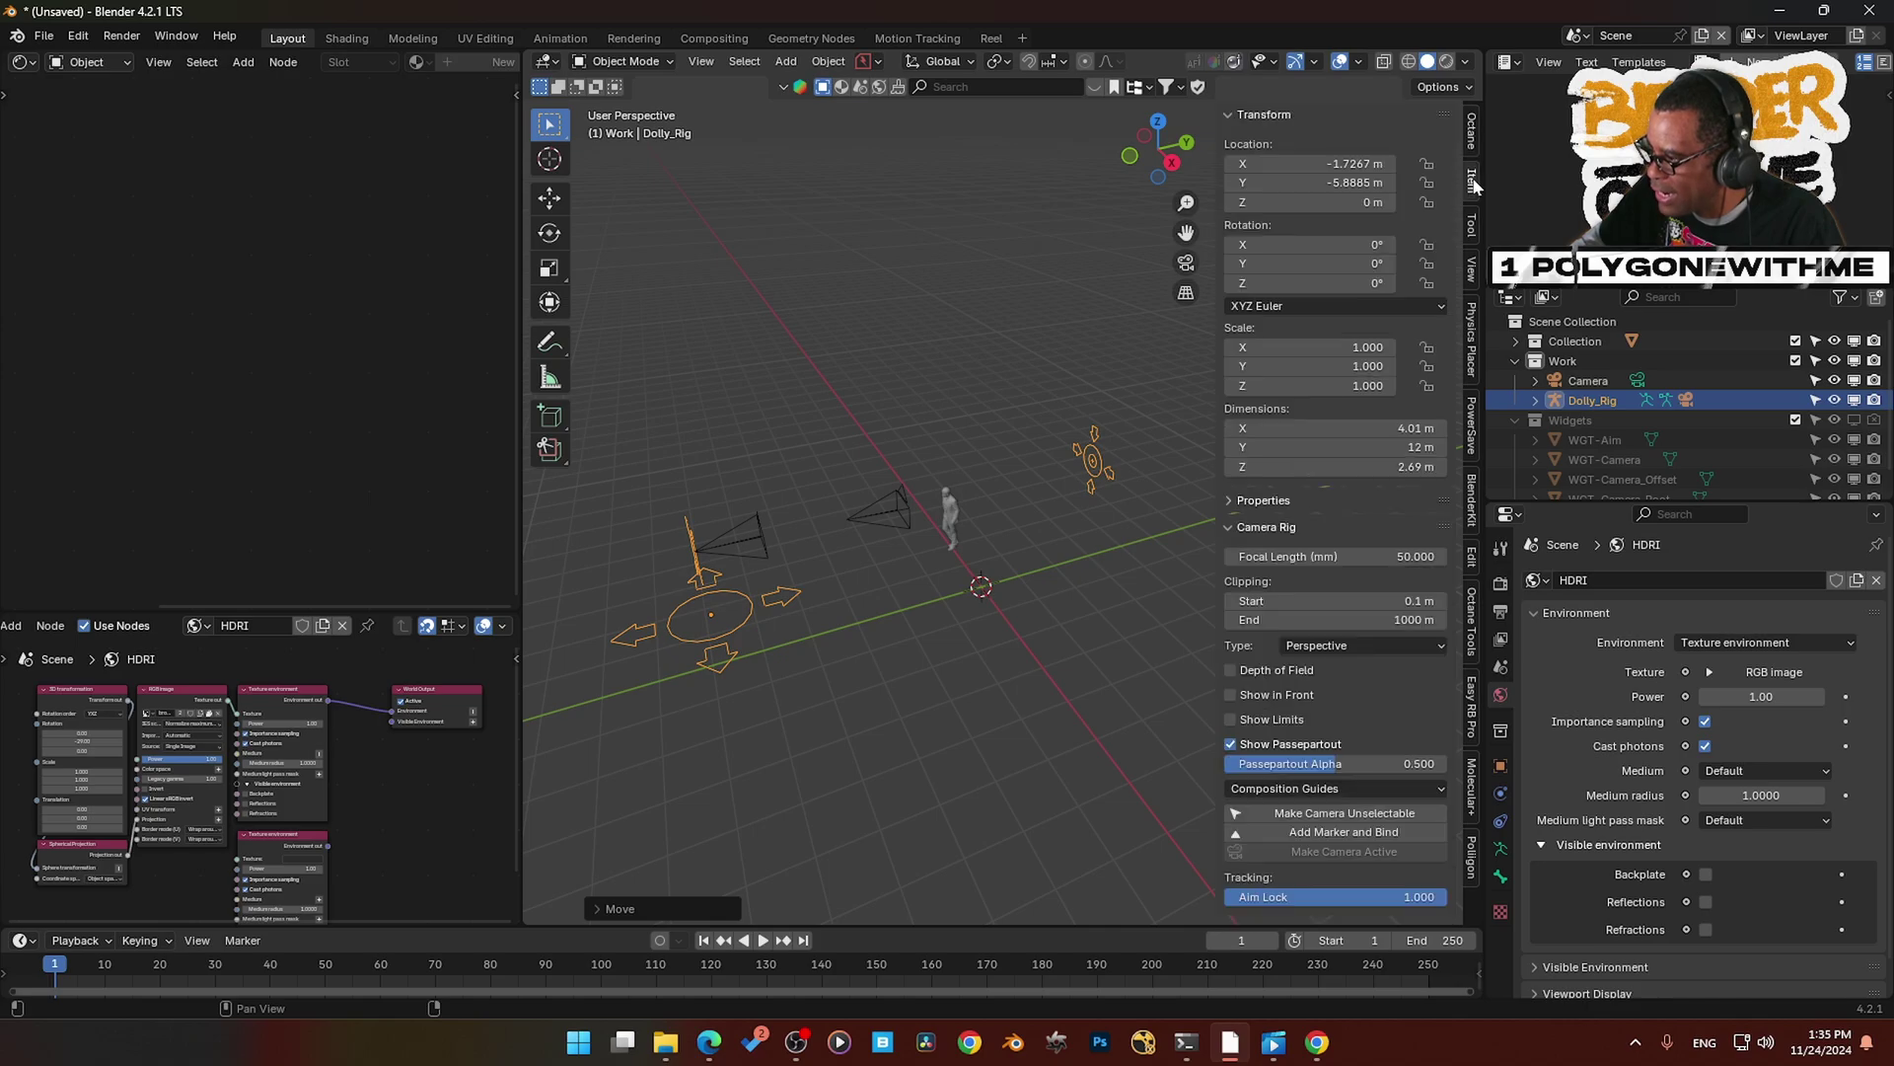
left_click(1231, 118)
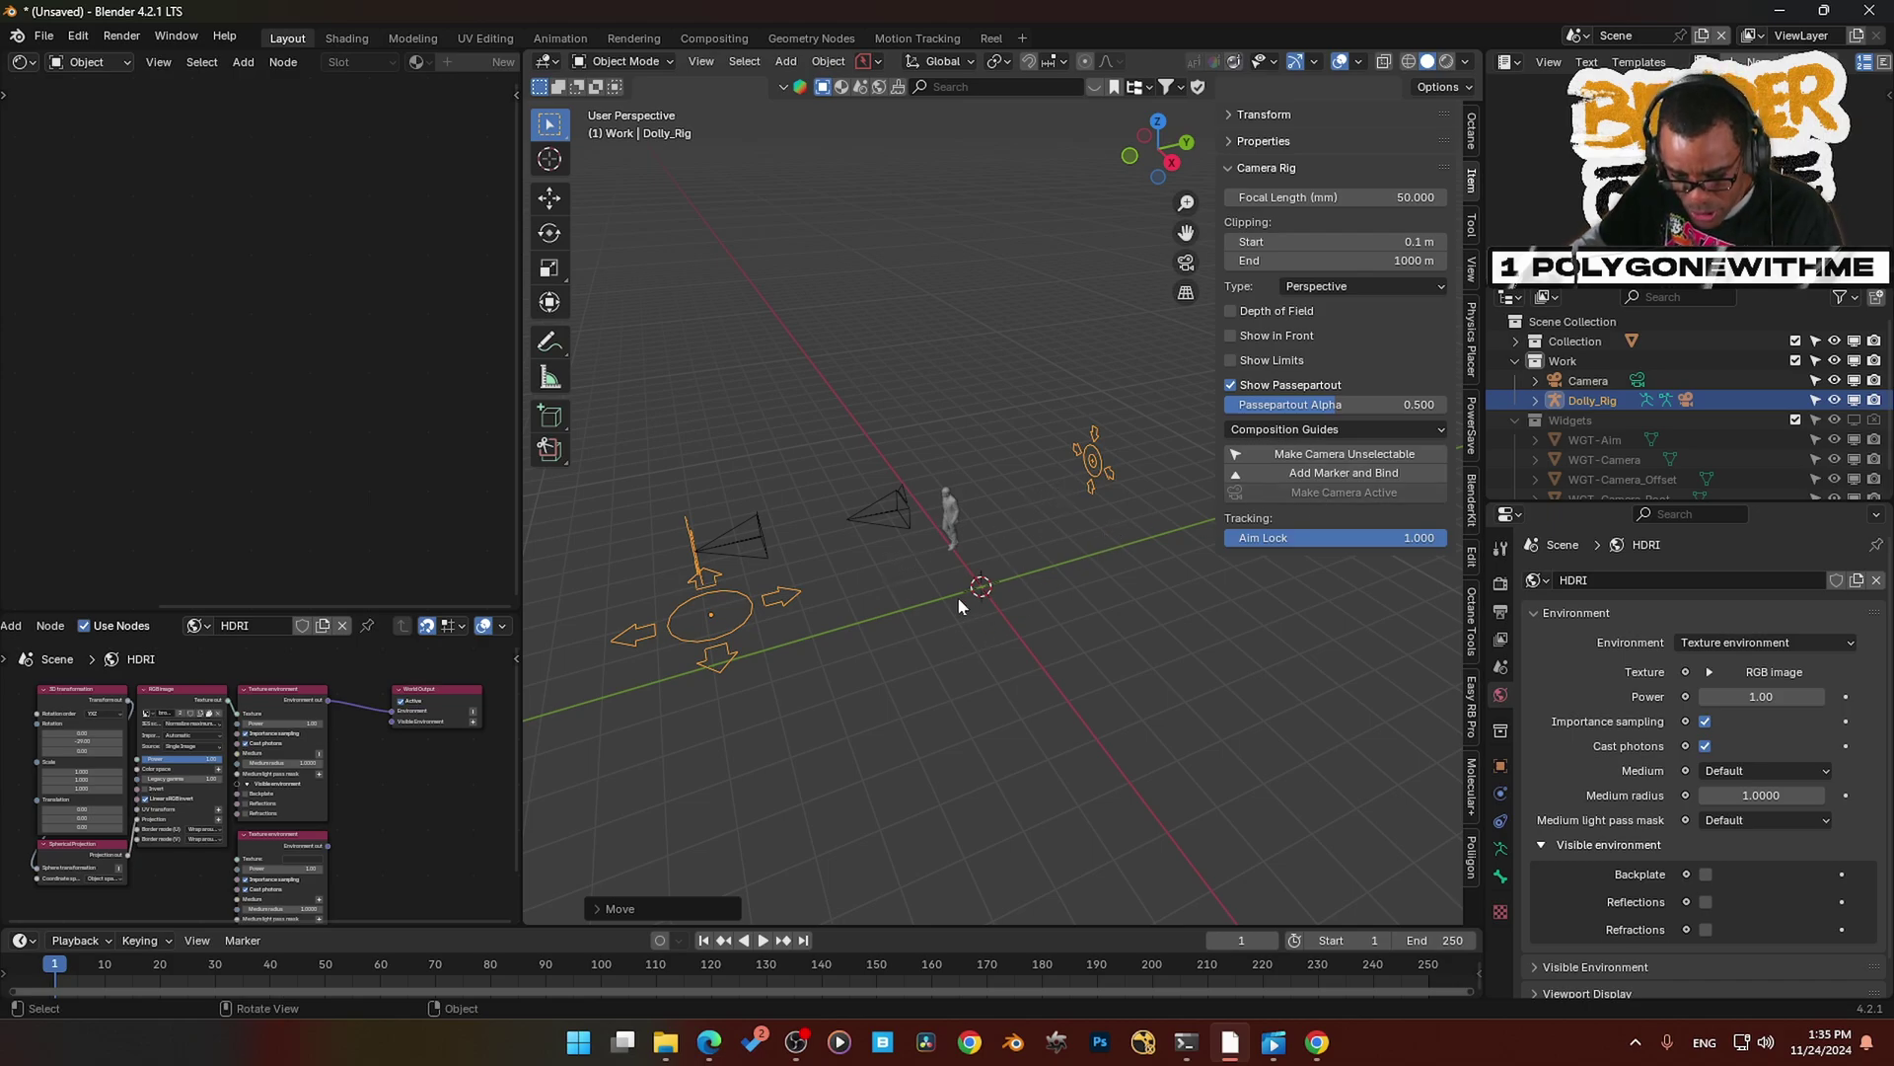
- In Pose Mode, move the dolly rig's Aim control onto the figure from the top view, then return to Object Mode
key("ctrl+Tab")
left_click(1096, 462)
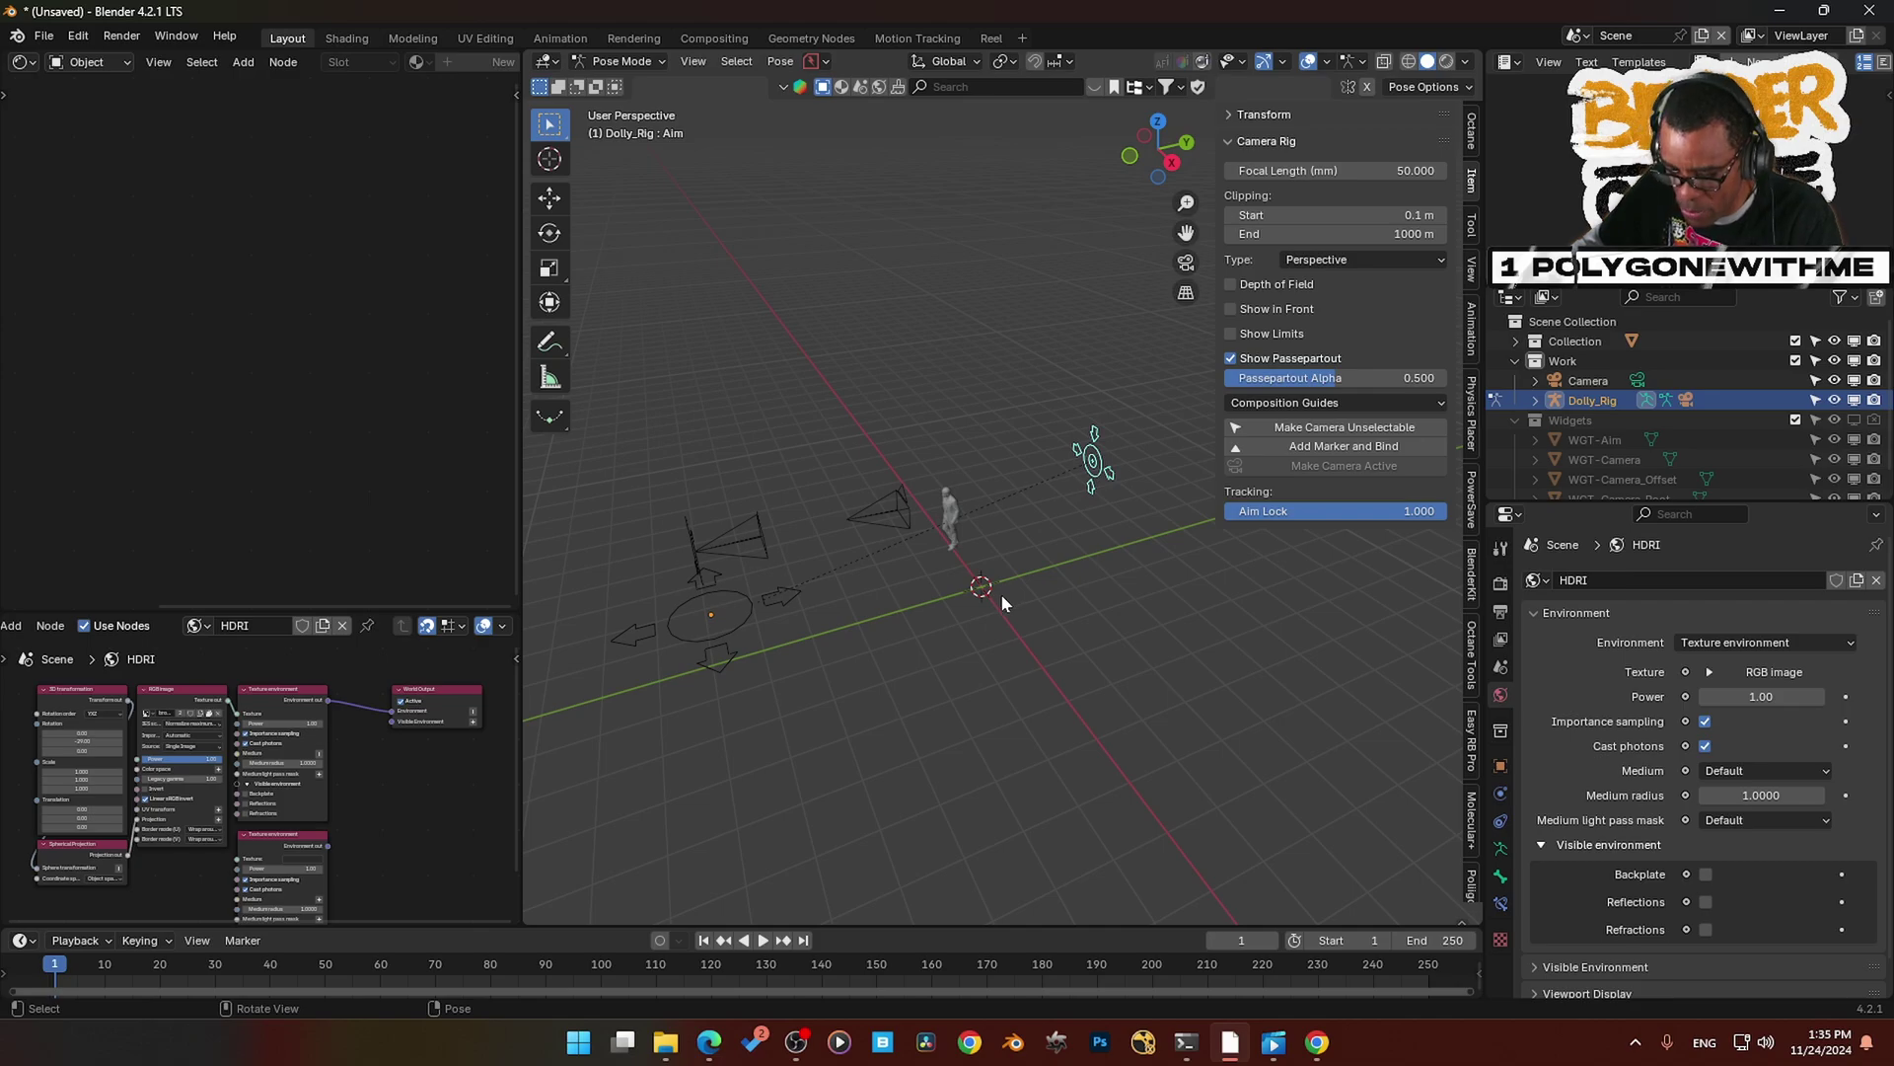
key("KP_7")
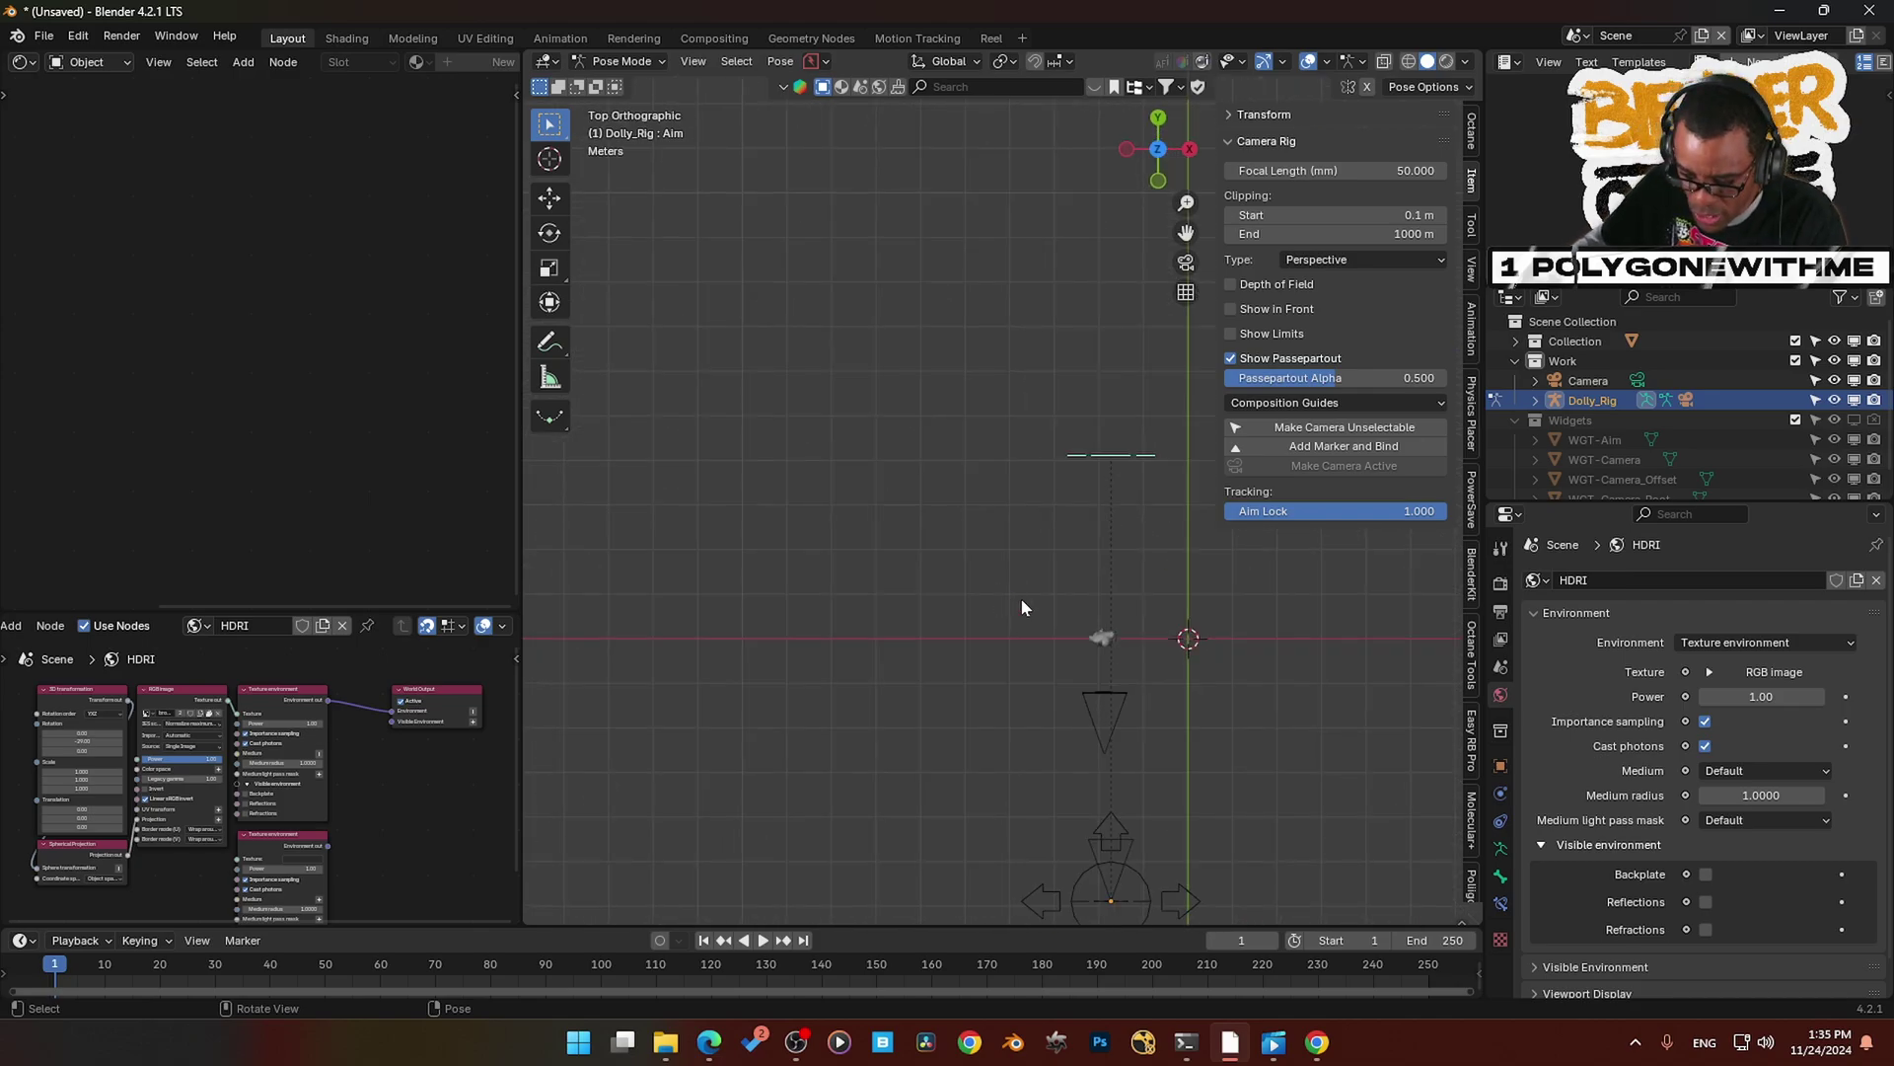
key("g")
left_click(1015, 782)
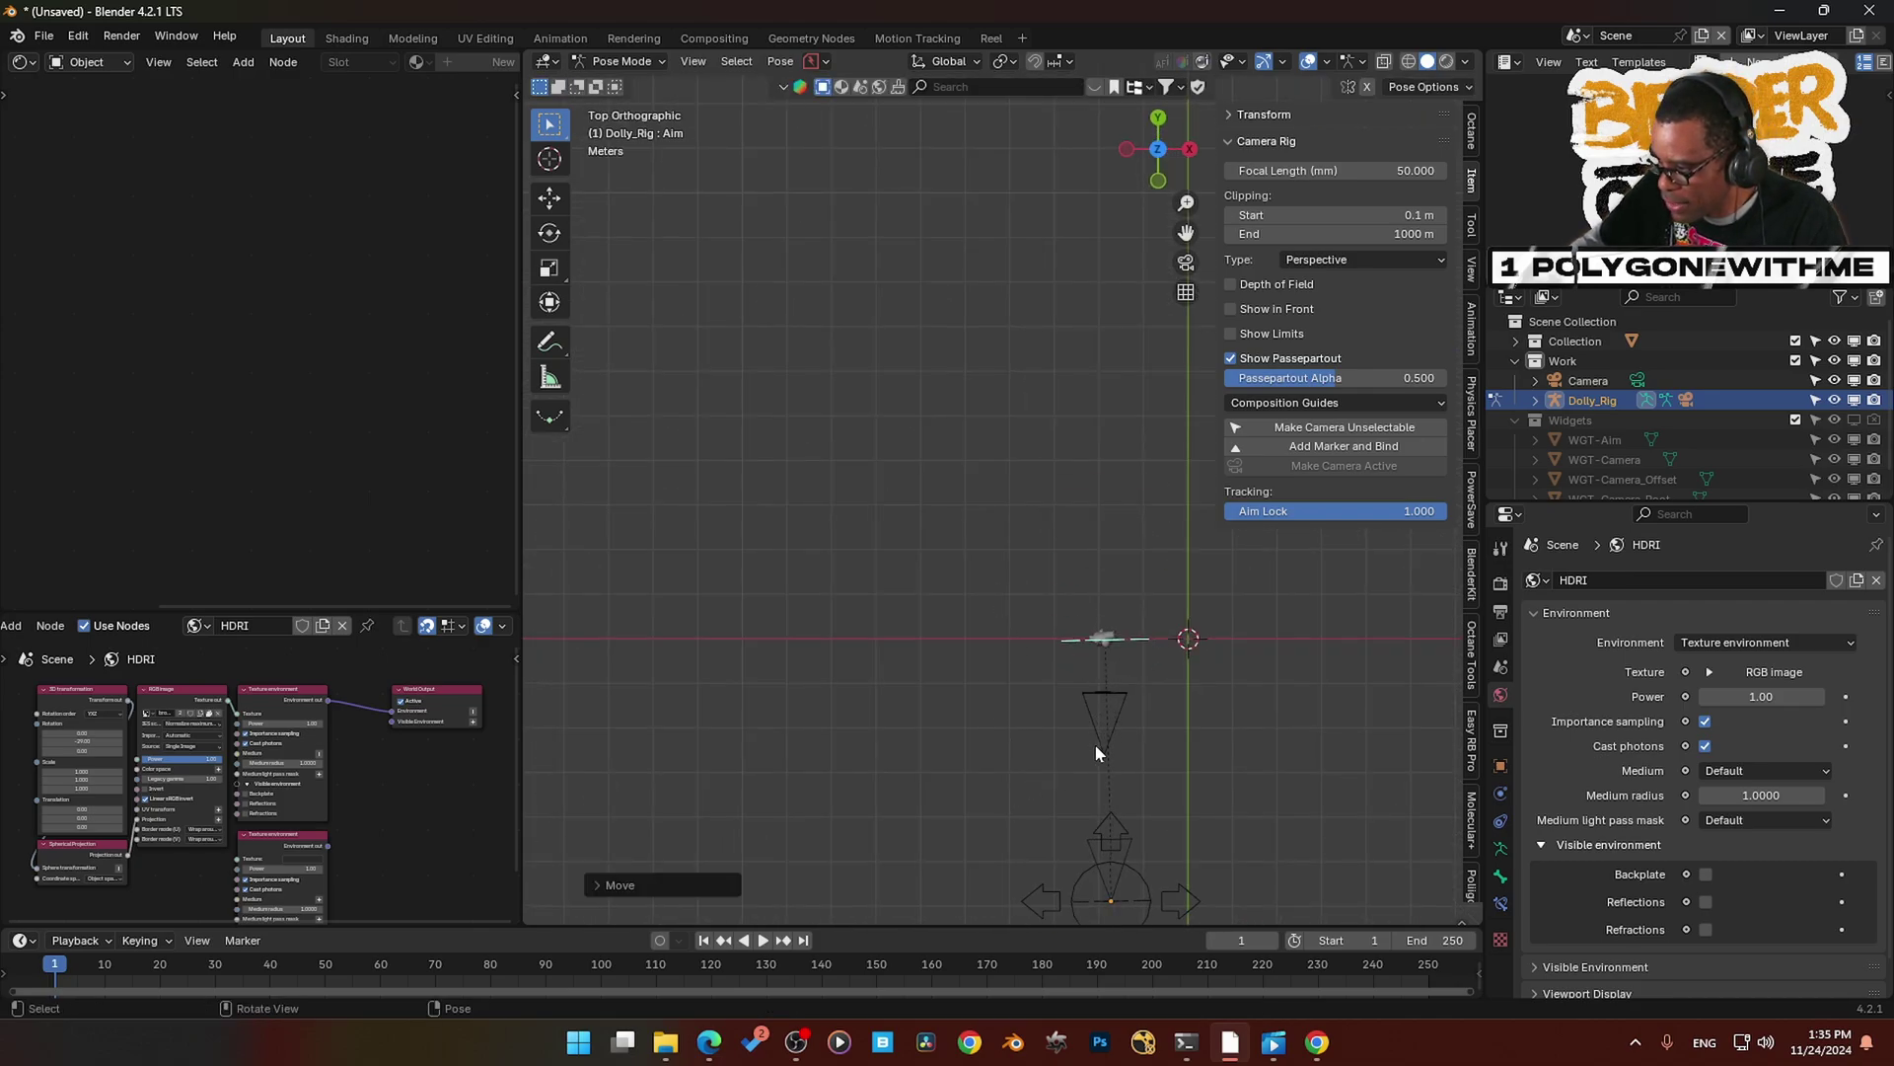
middle_click_drag(1093, 743, 820, 489)
left_click(844, 541)
key("ctrl+Tab")
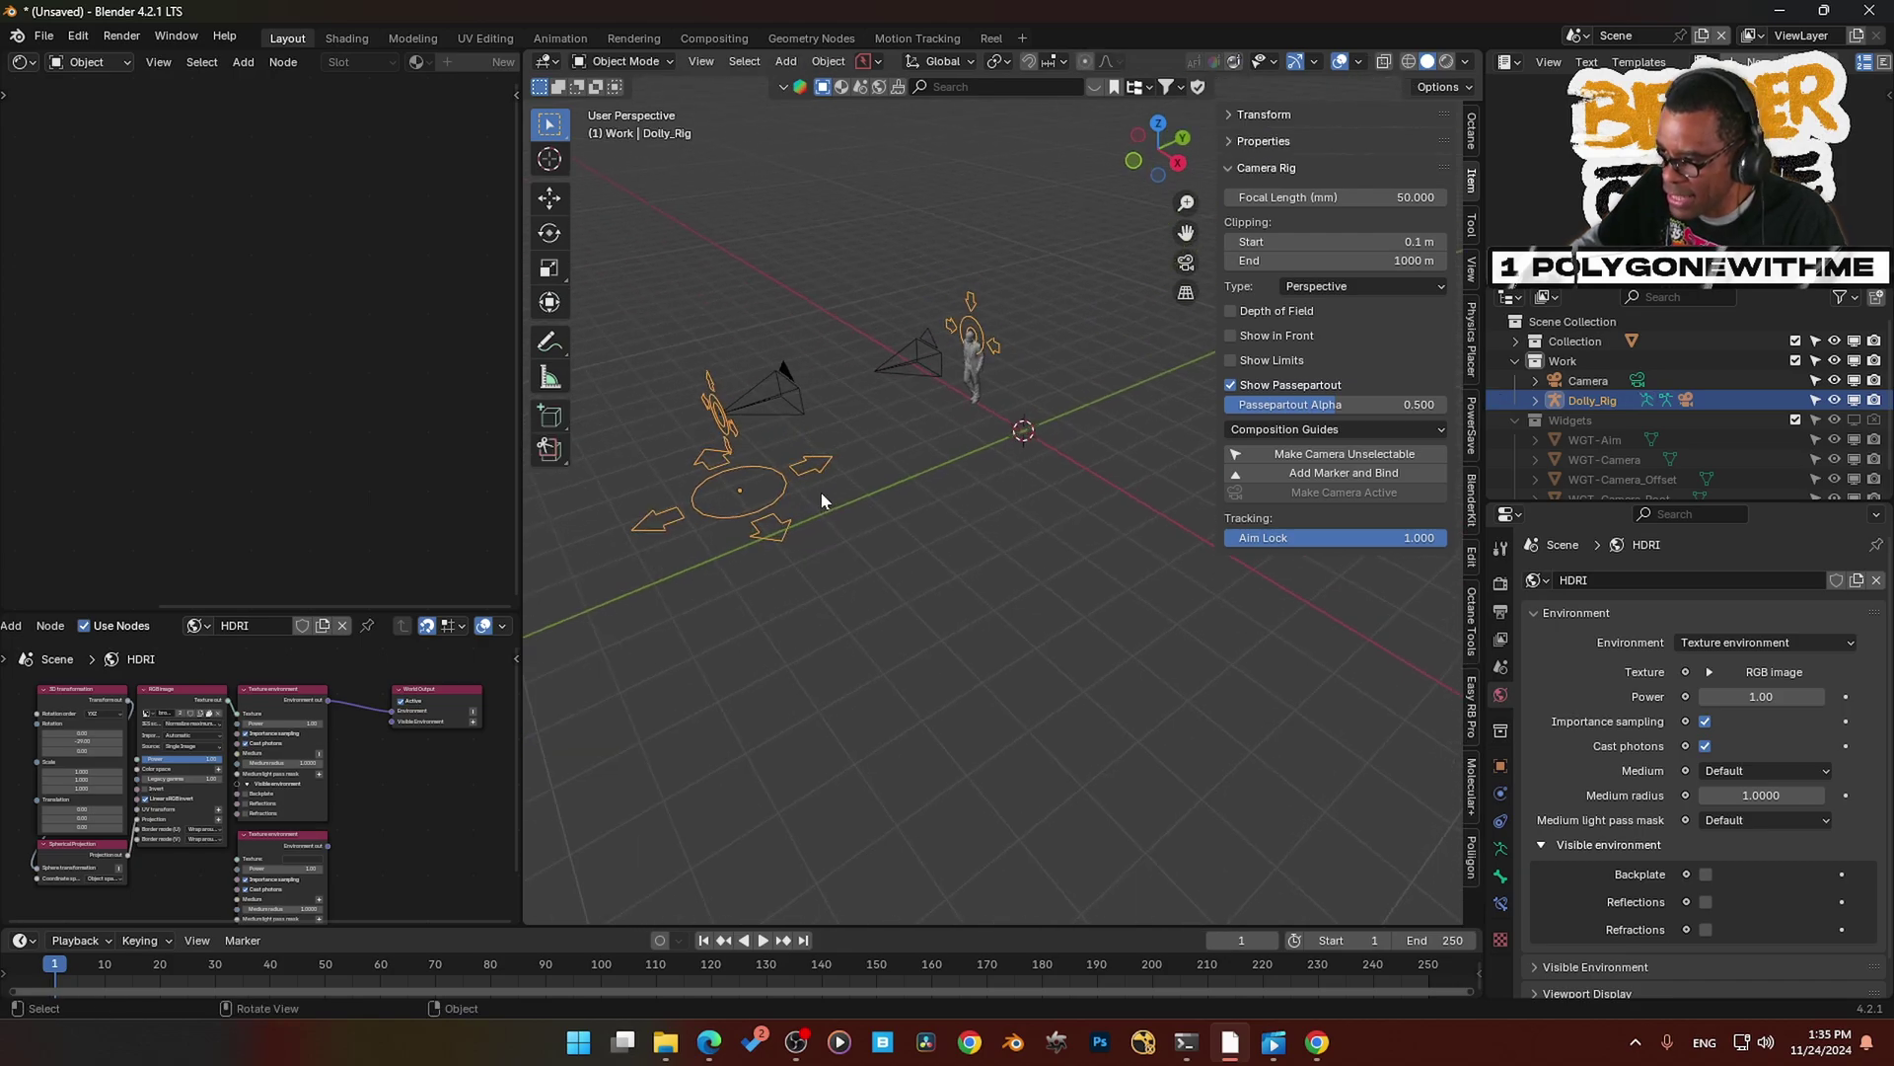
- Back in Pose Mode, move the dolly rig's Camera control along the global Z axis
key("ctrl+Tab")
left_click(735, 438)
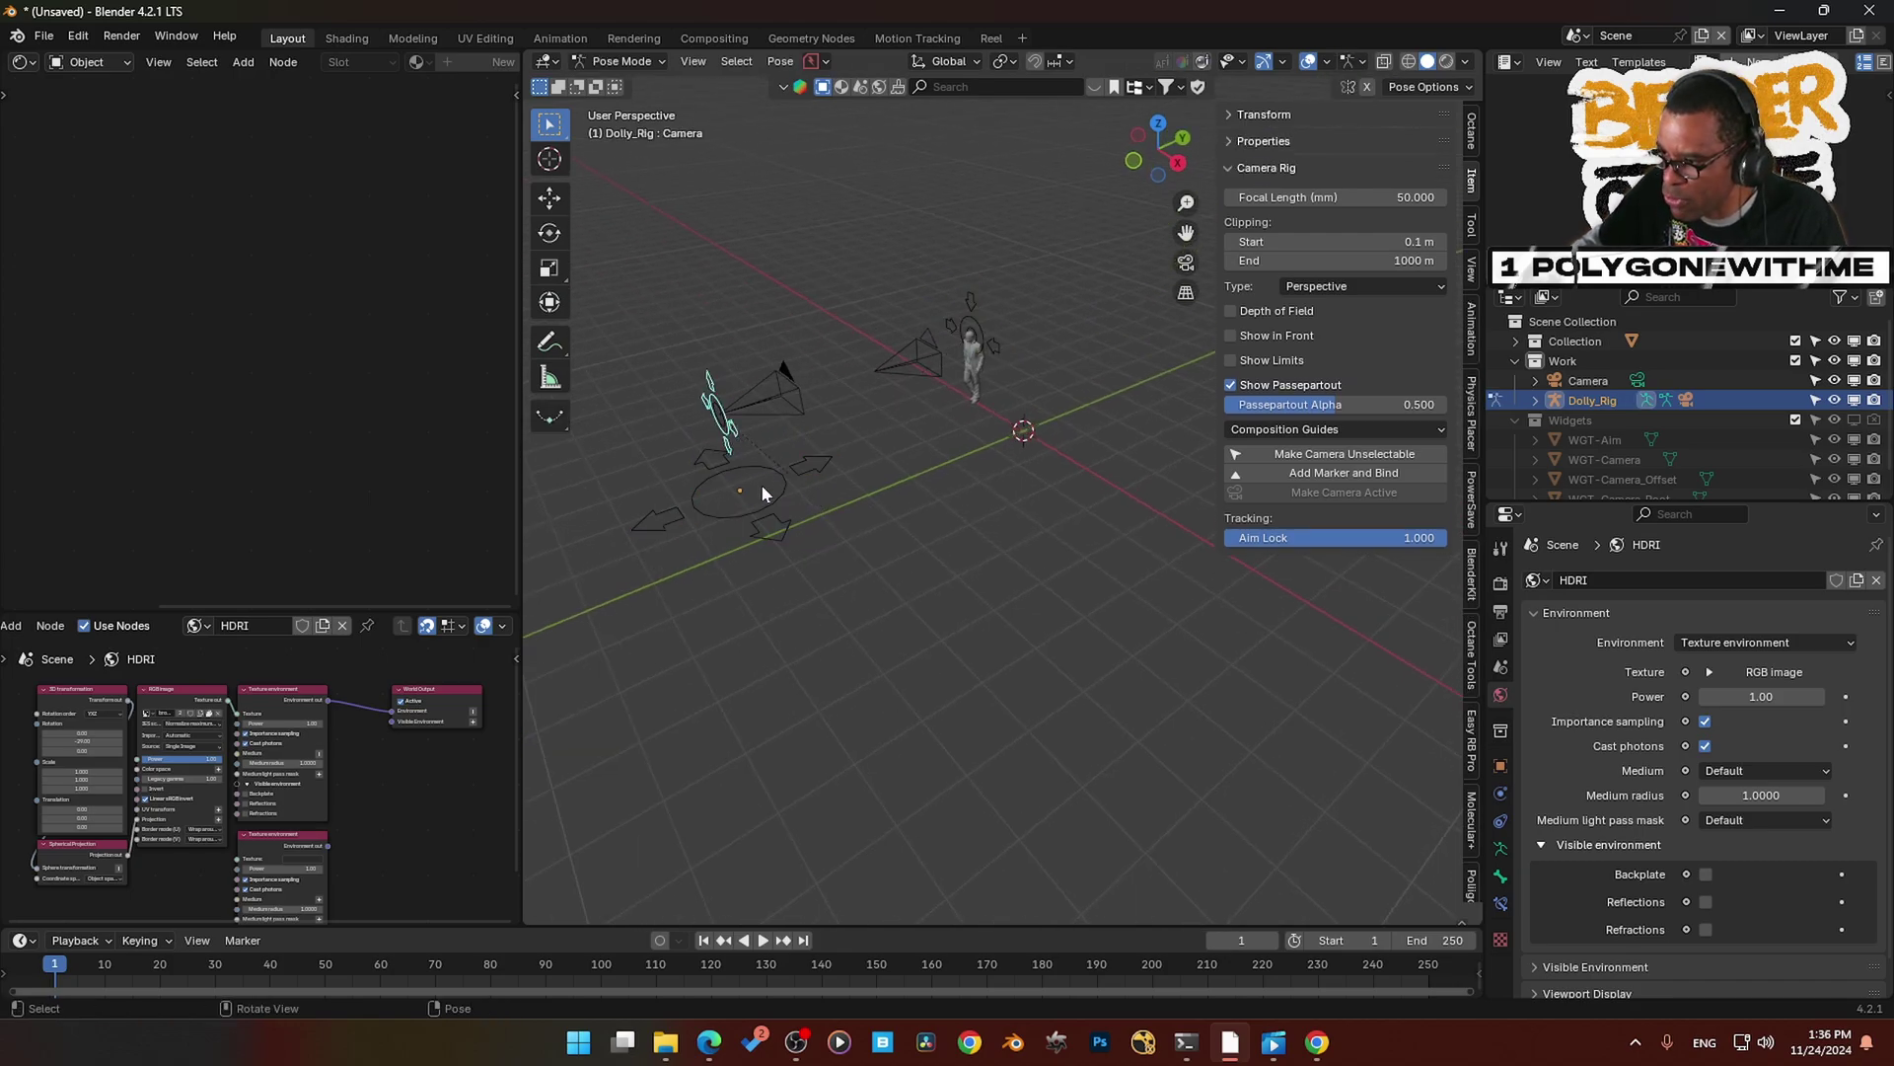
key("g")
key("z")
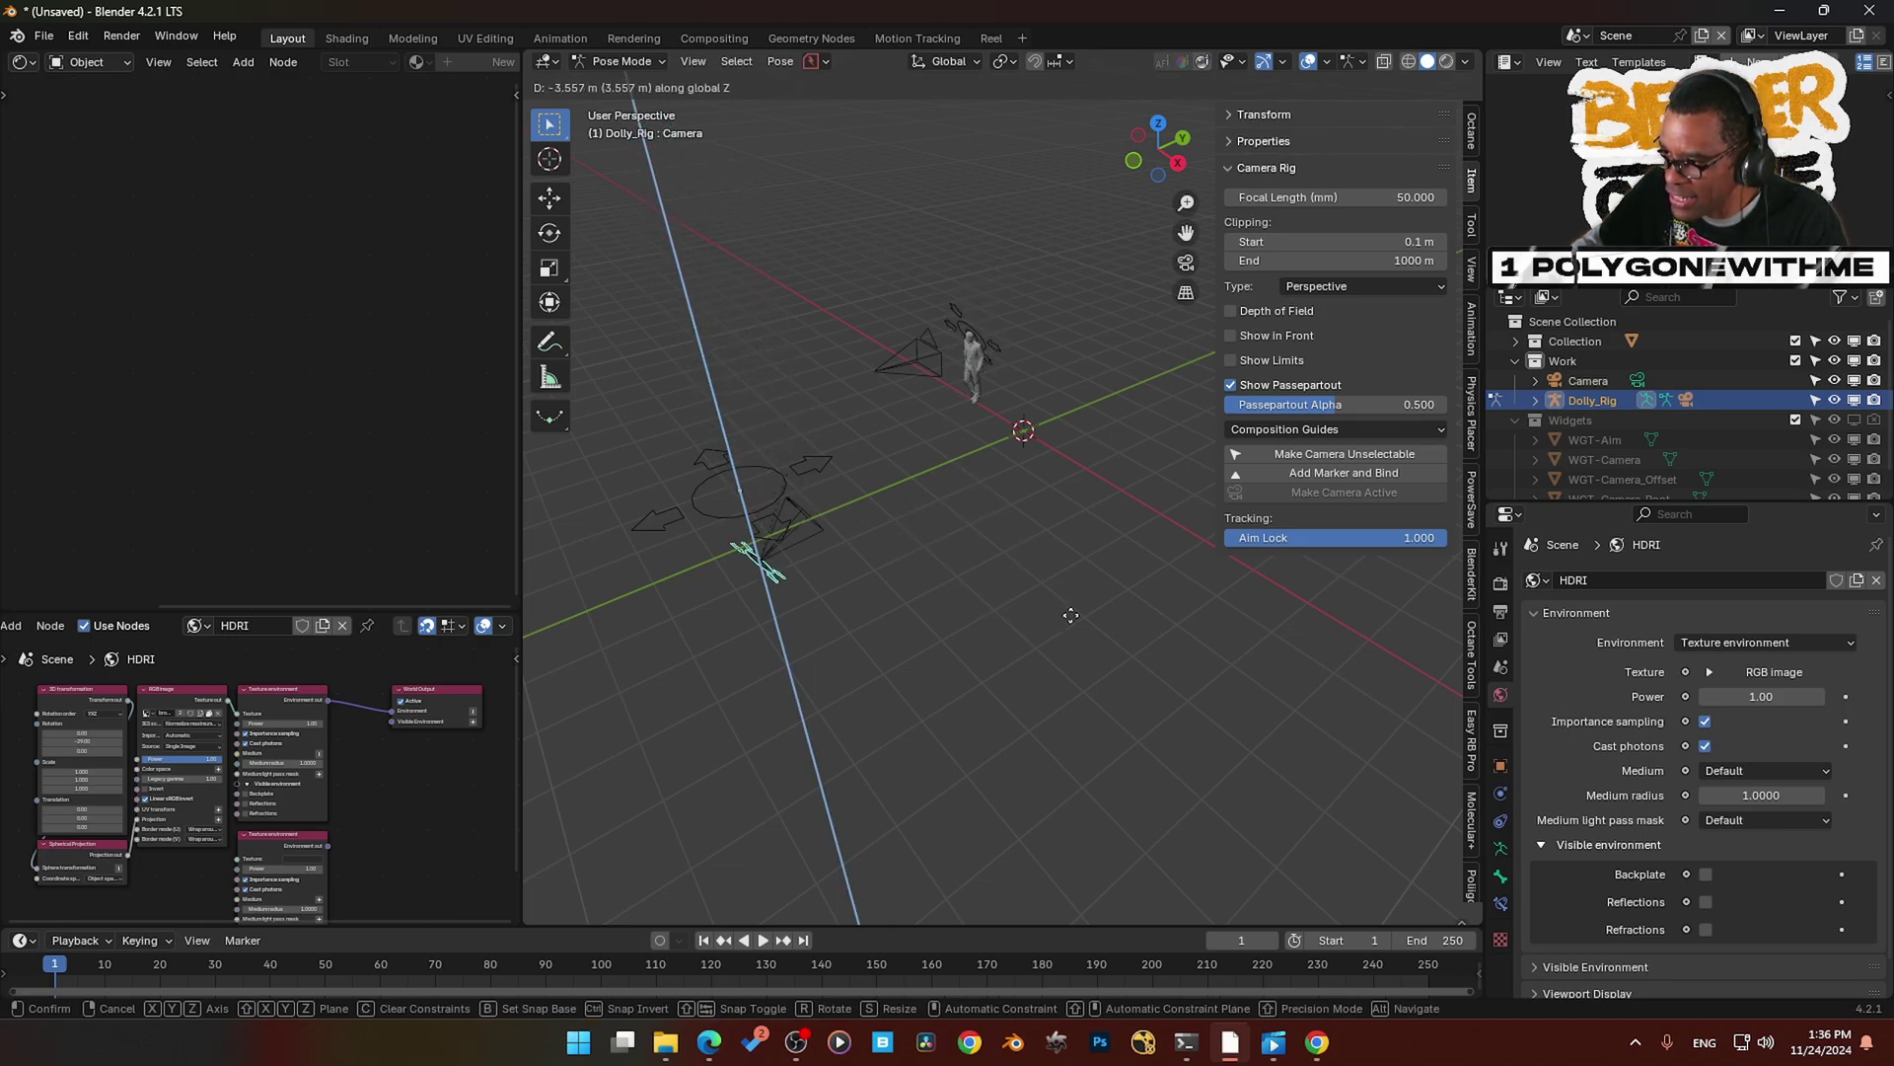
left_click(988, 466)
middle_click_drag(938, 540, 1033, 566)
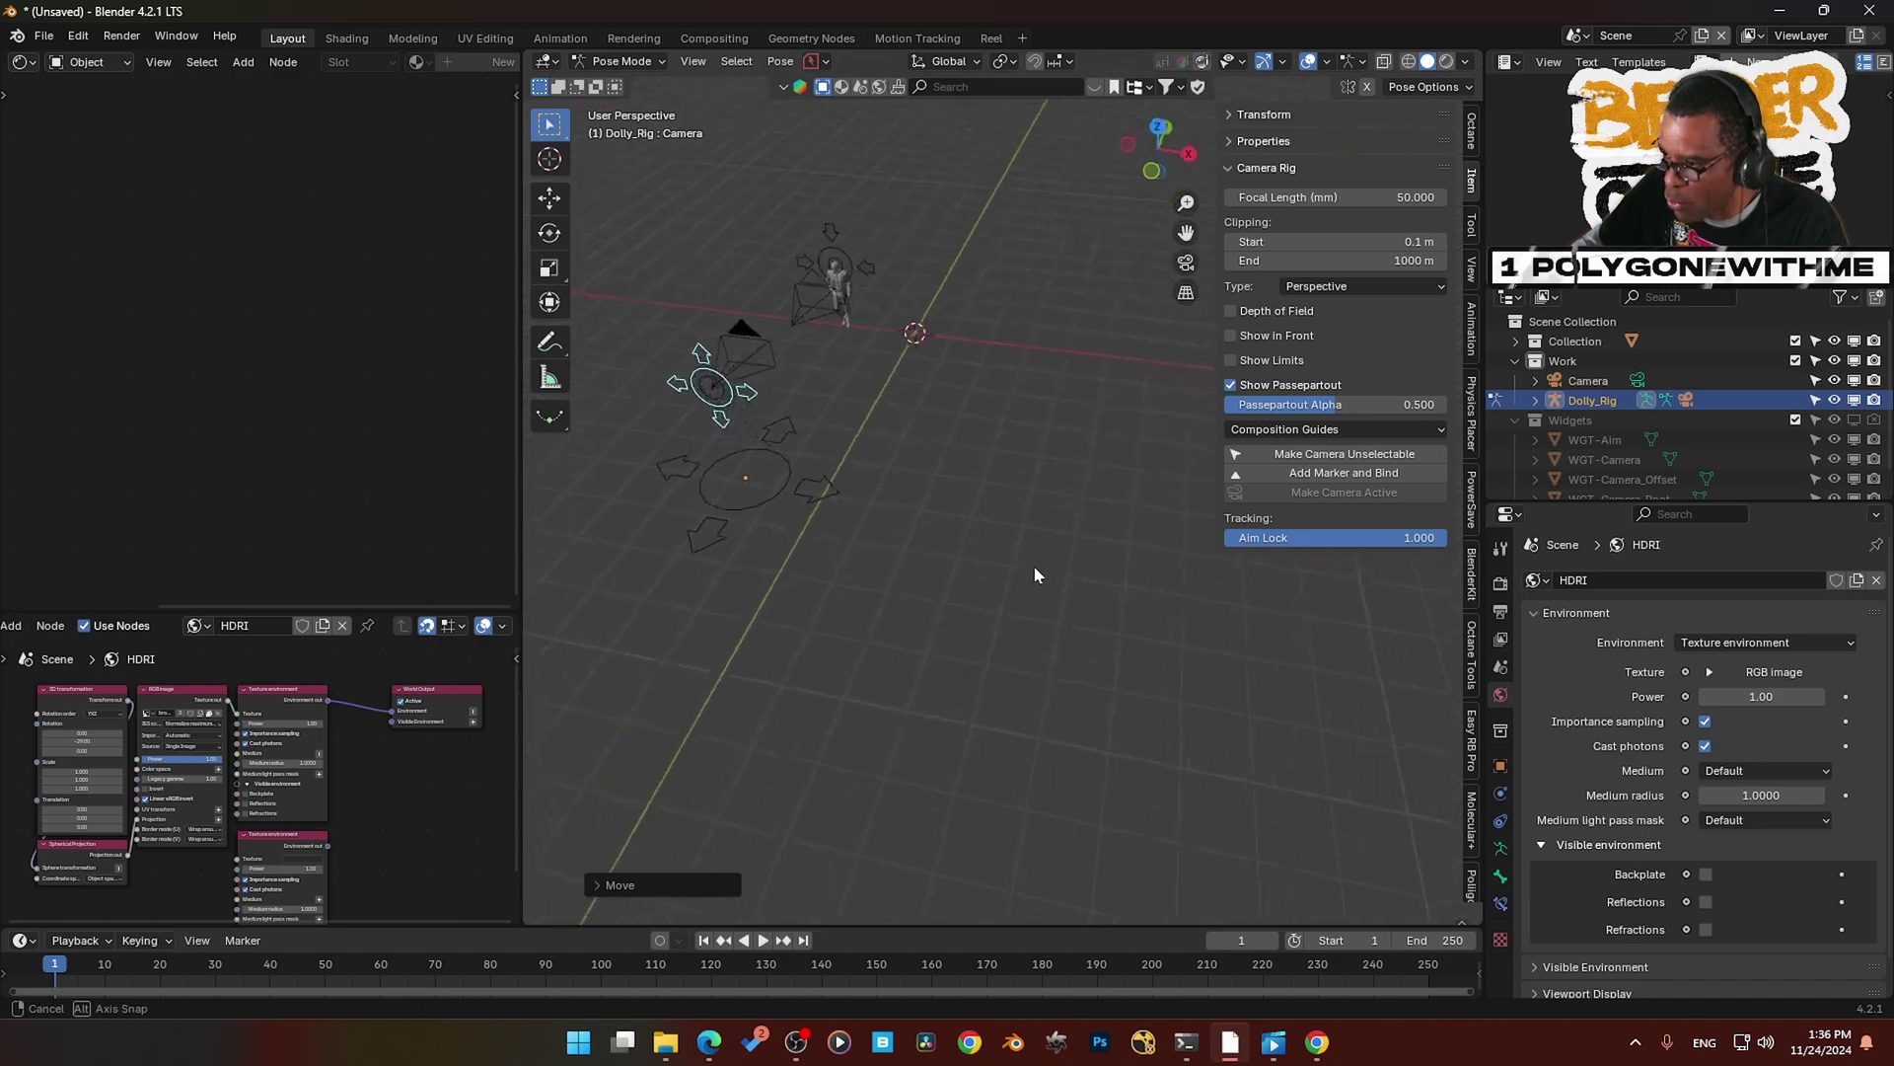
- Try moving the dolly rig's Camera control around the figure in the top view
middle_click_drag(824, 608, 890, 671, "shift")
middle_click_drag(878, 523, 912, 606)
key("KP_7")
key("g")
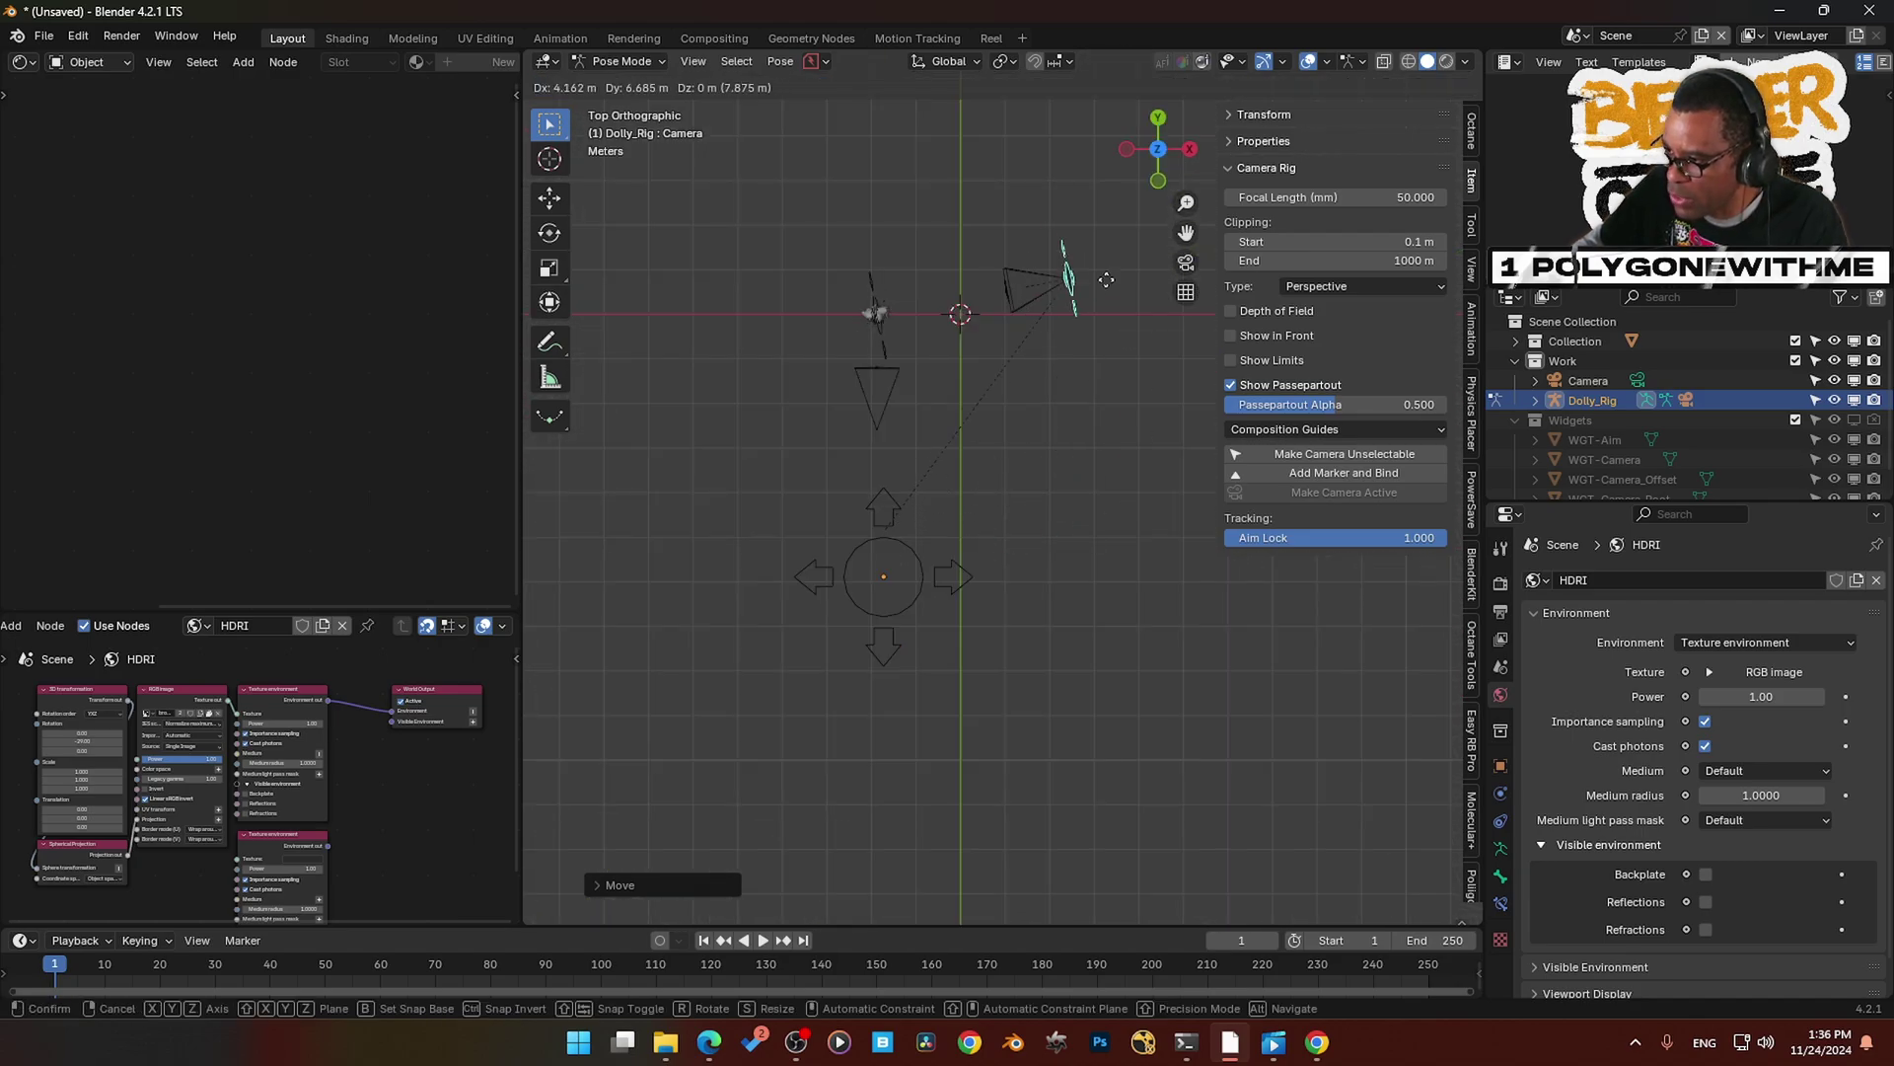
key("Escape")
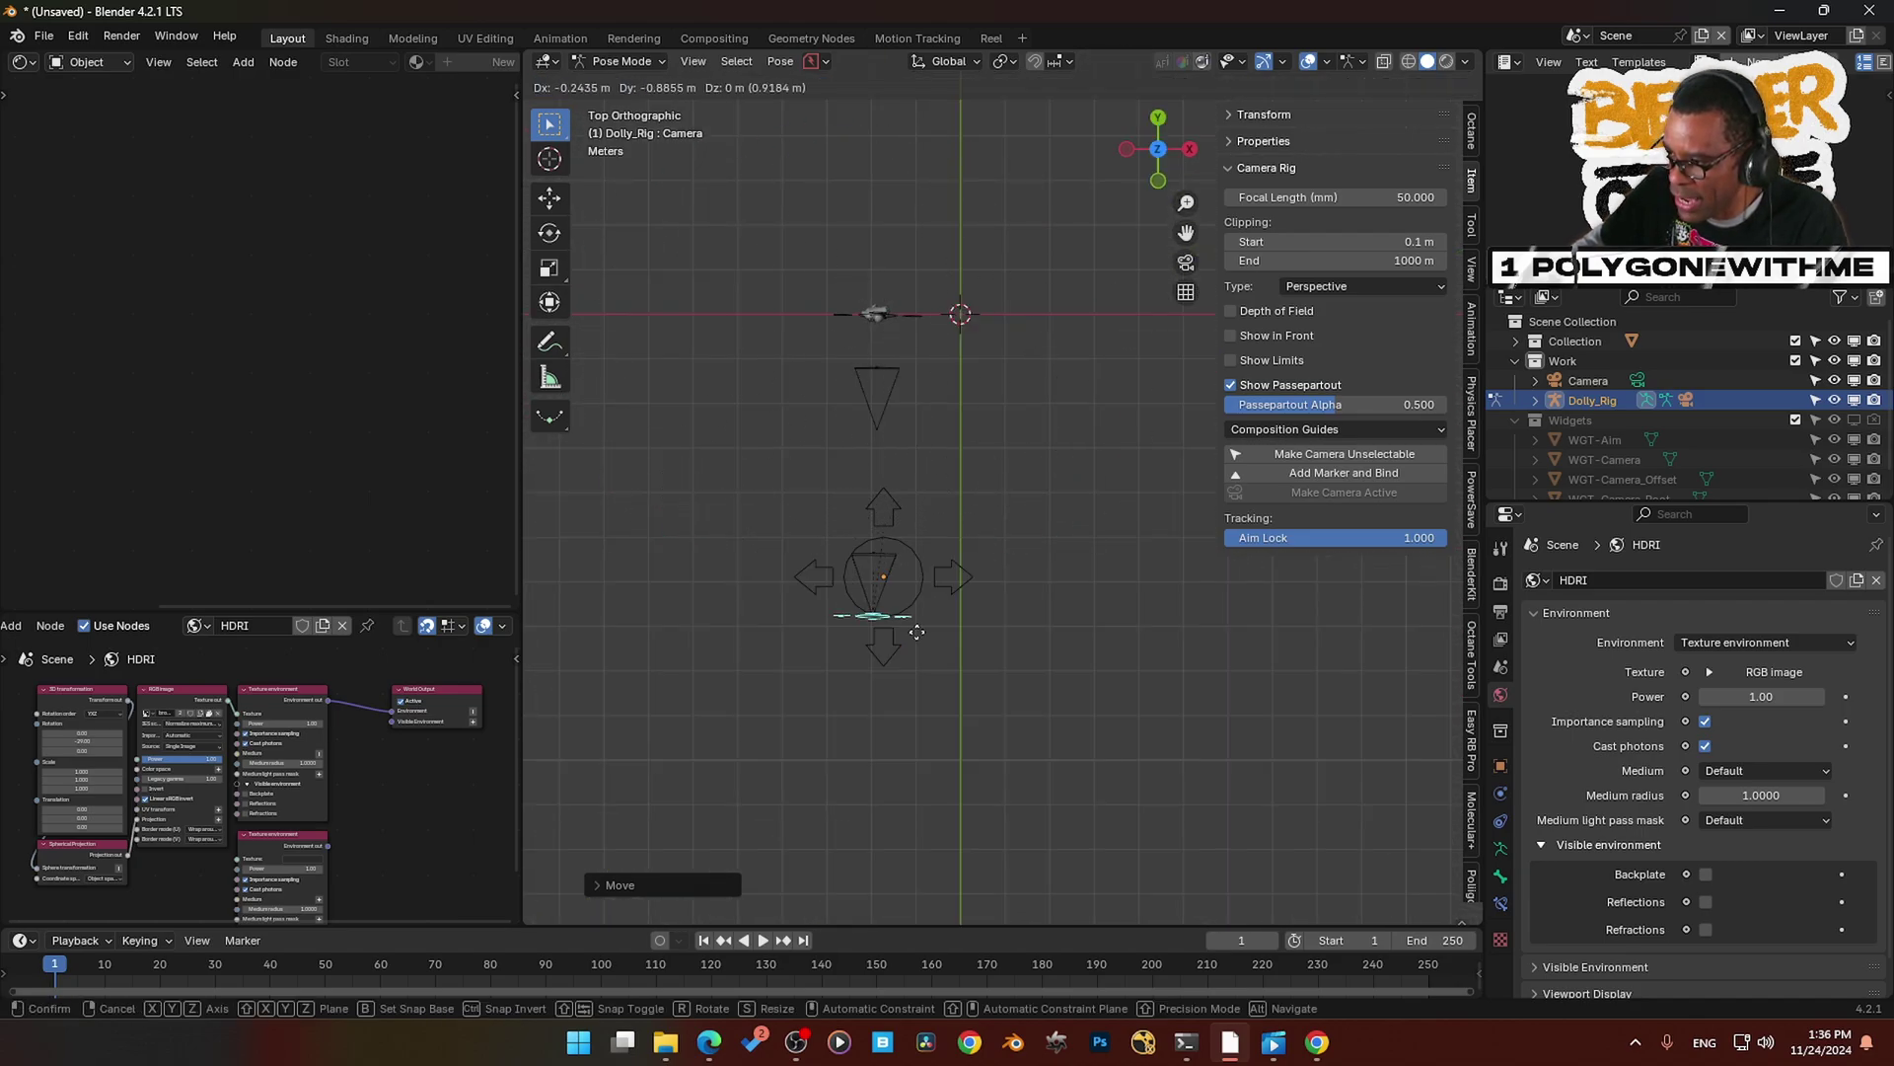
- Change the upper shader editor into a 3D viewport and move the dolly rig's Camera control close to the figure in top view
left_click(19, 61)
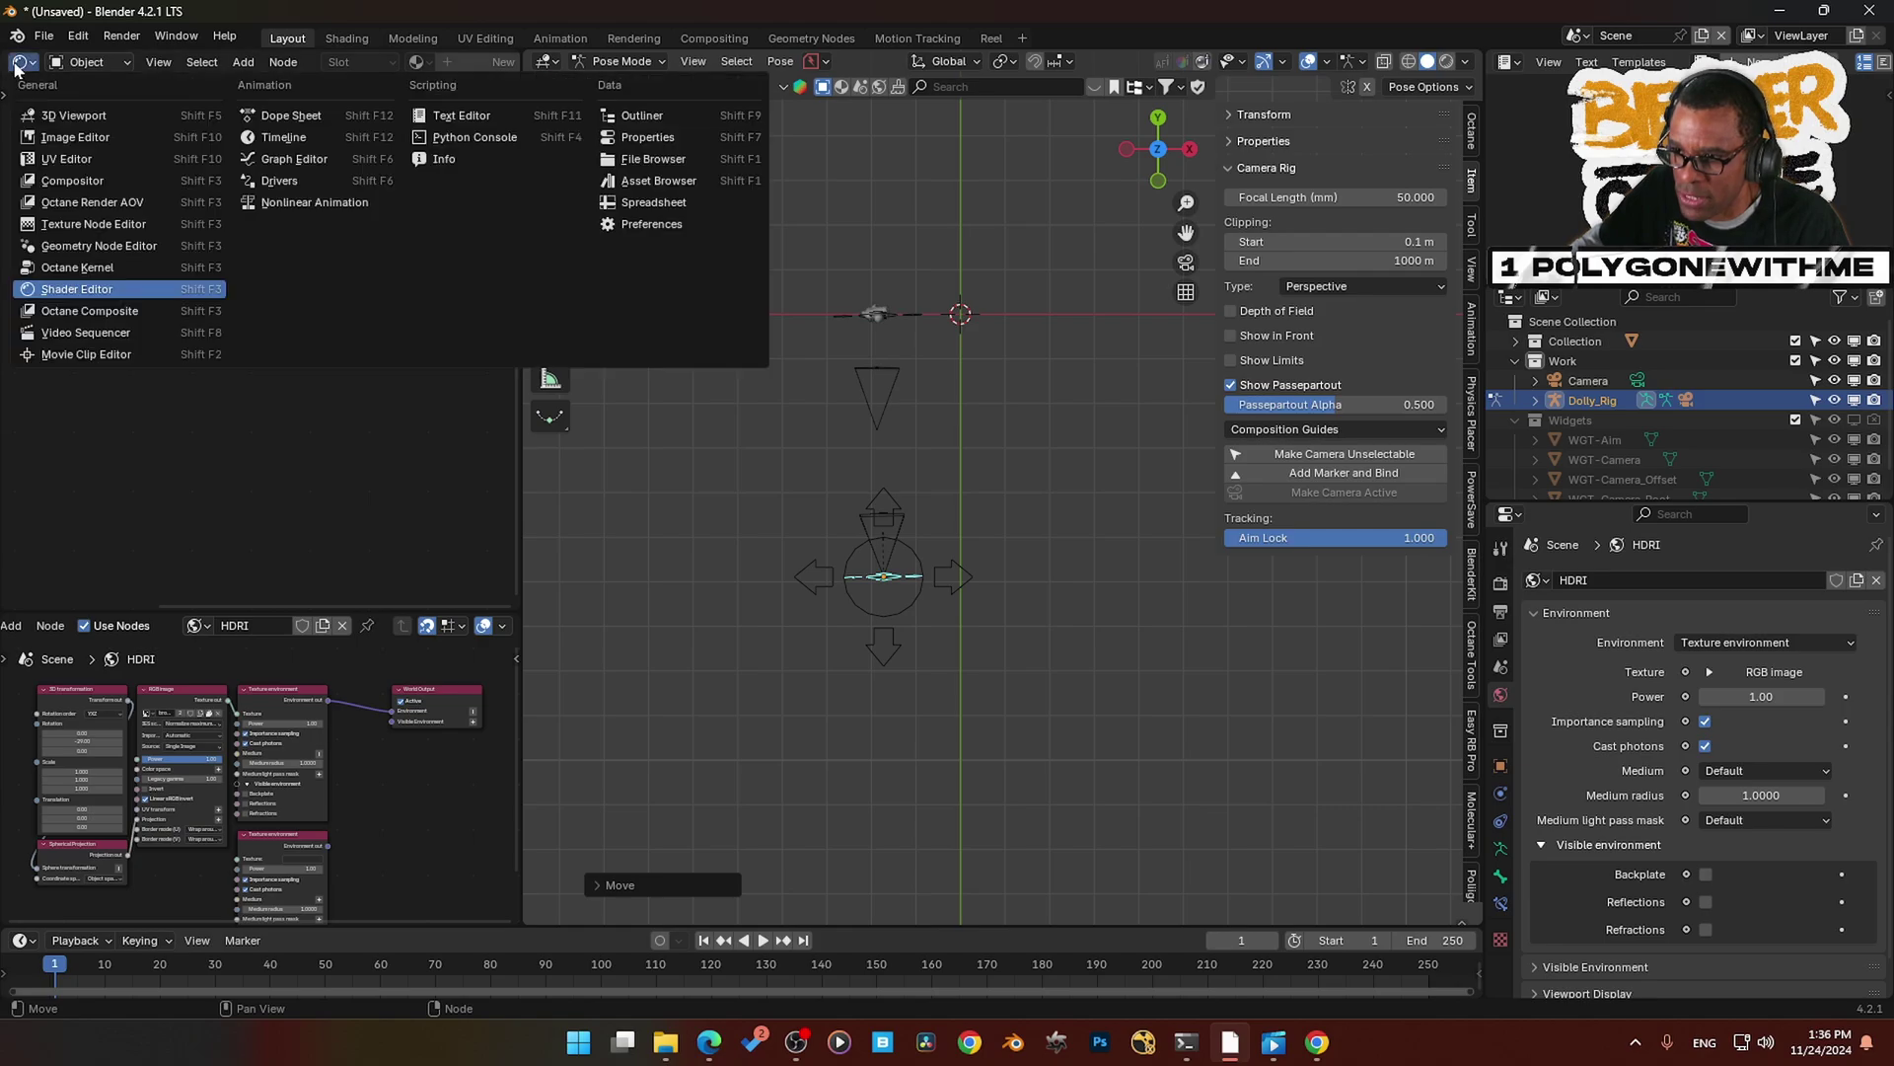
left_click(69, 123)
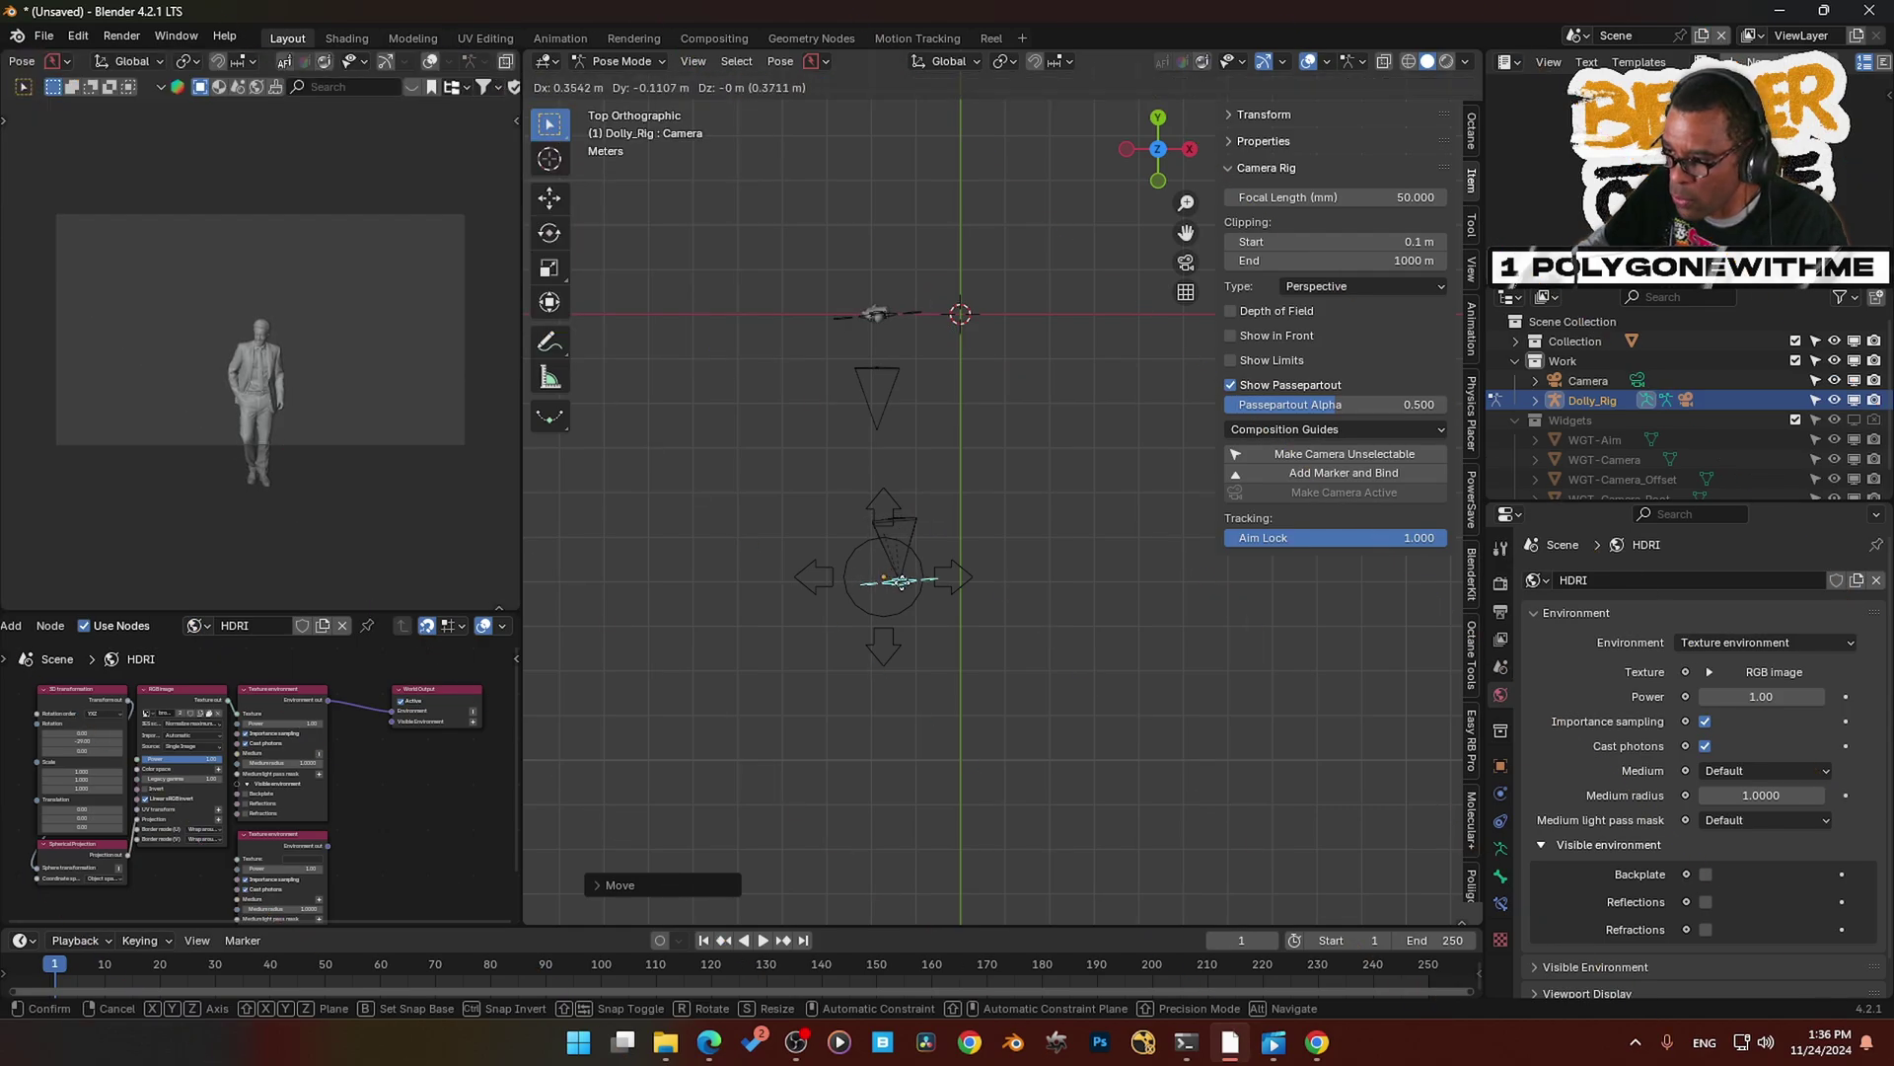
key("g")
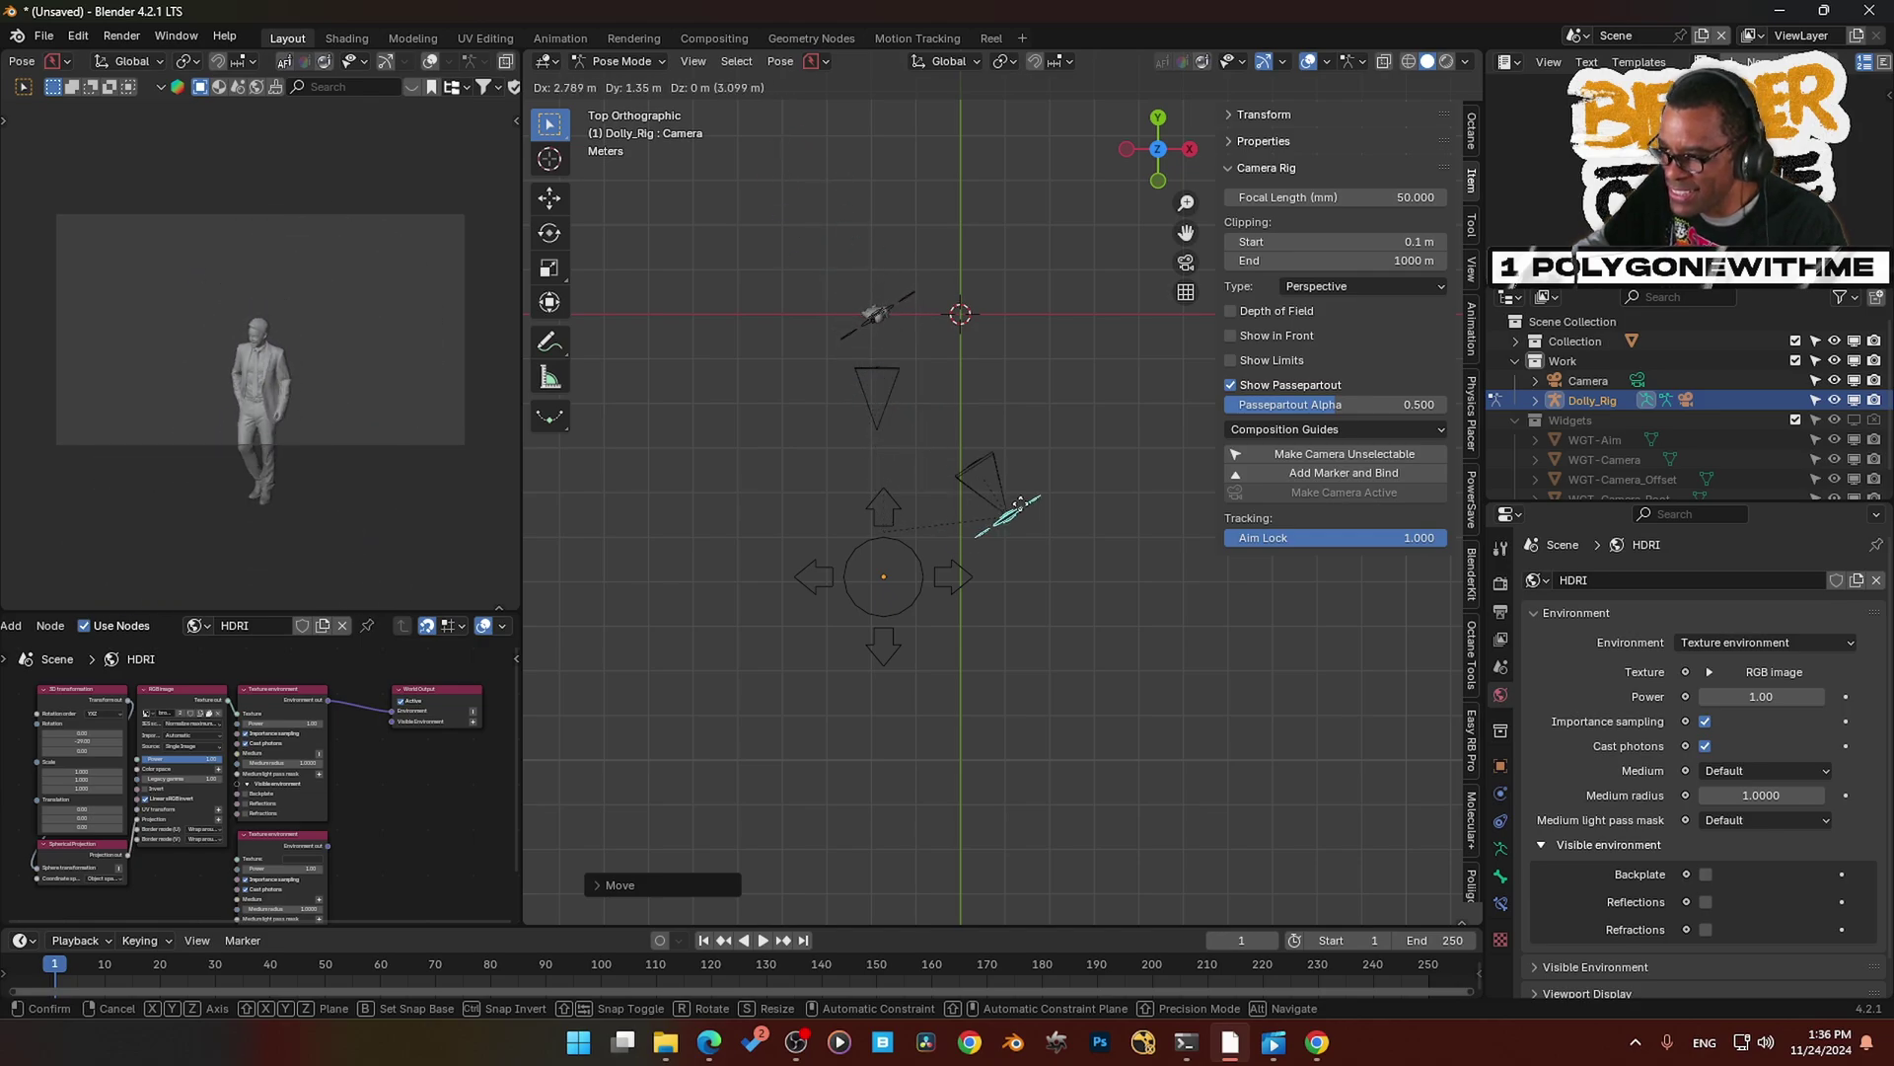
left_click(826, 438)
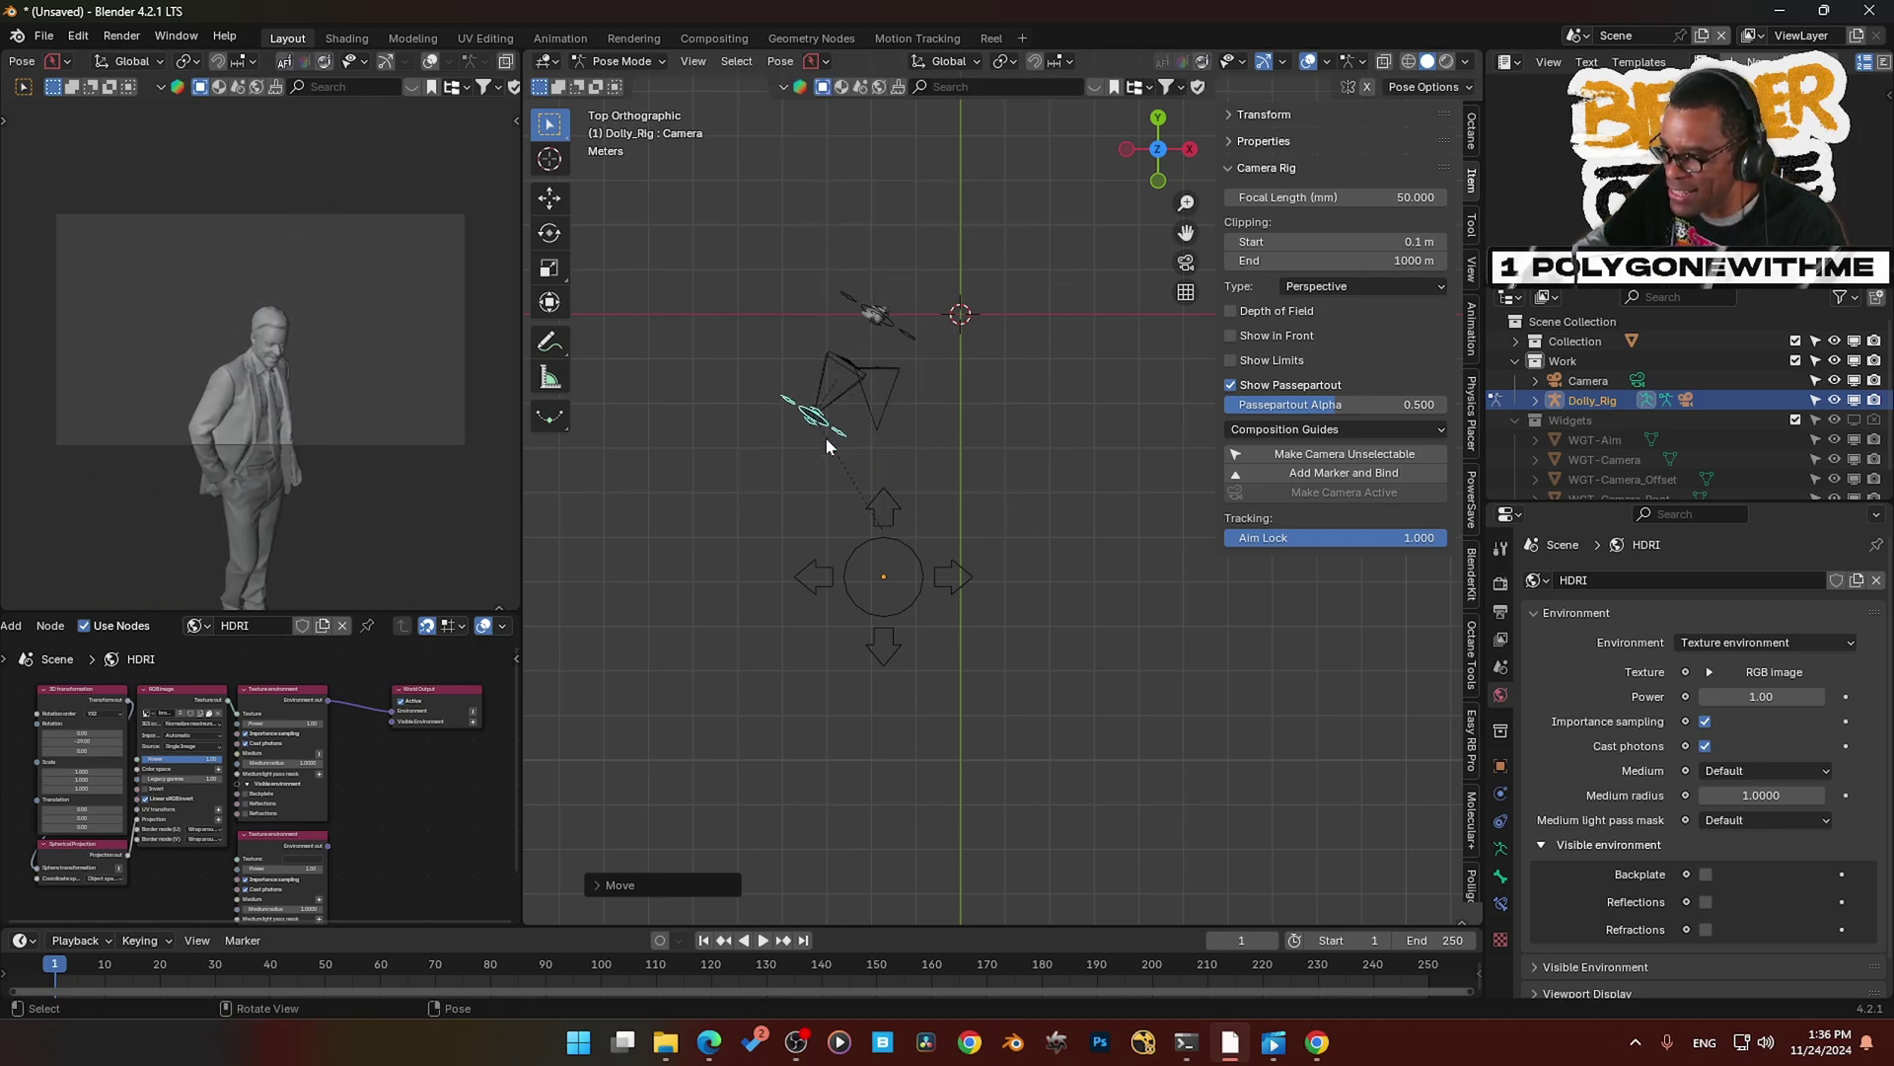
left_click(1036, 400)
middle_click_drag(937, 590, 928, 480)
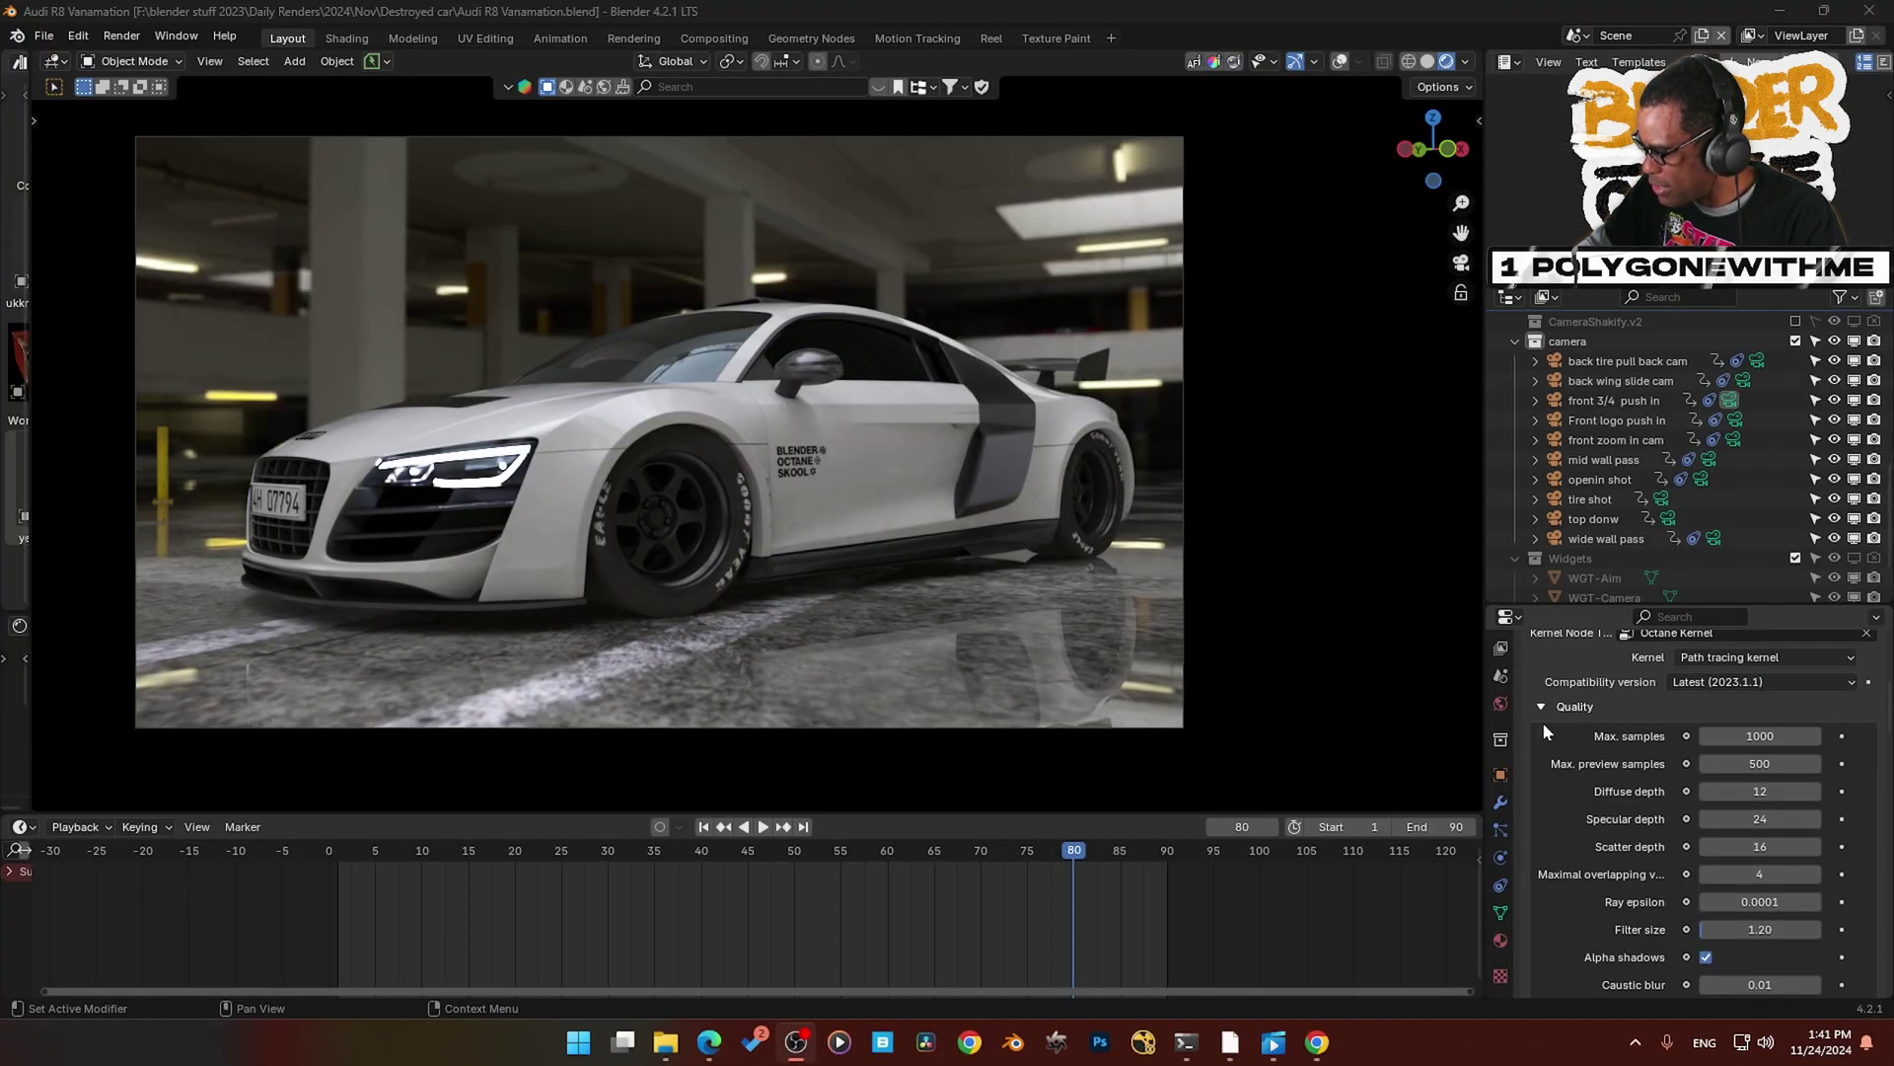
- Review the Octane kernel's Quality settings, including GI clamp, and the Alpha channel, Light and Sampling settings below in the Audi scene
left_click(1543, 709)
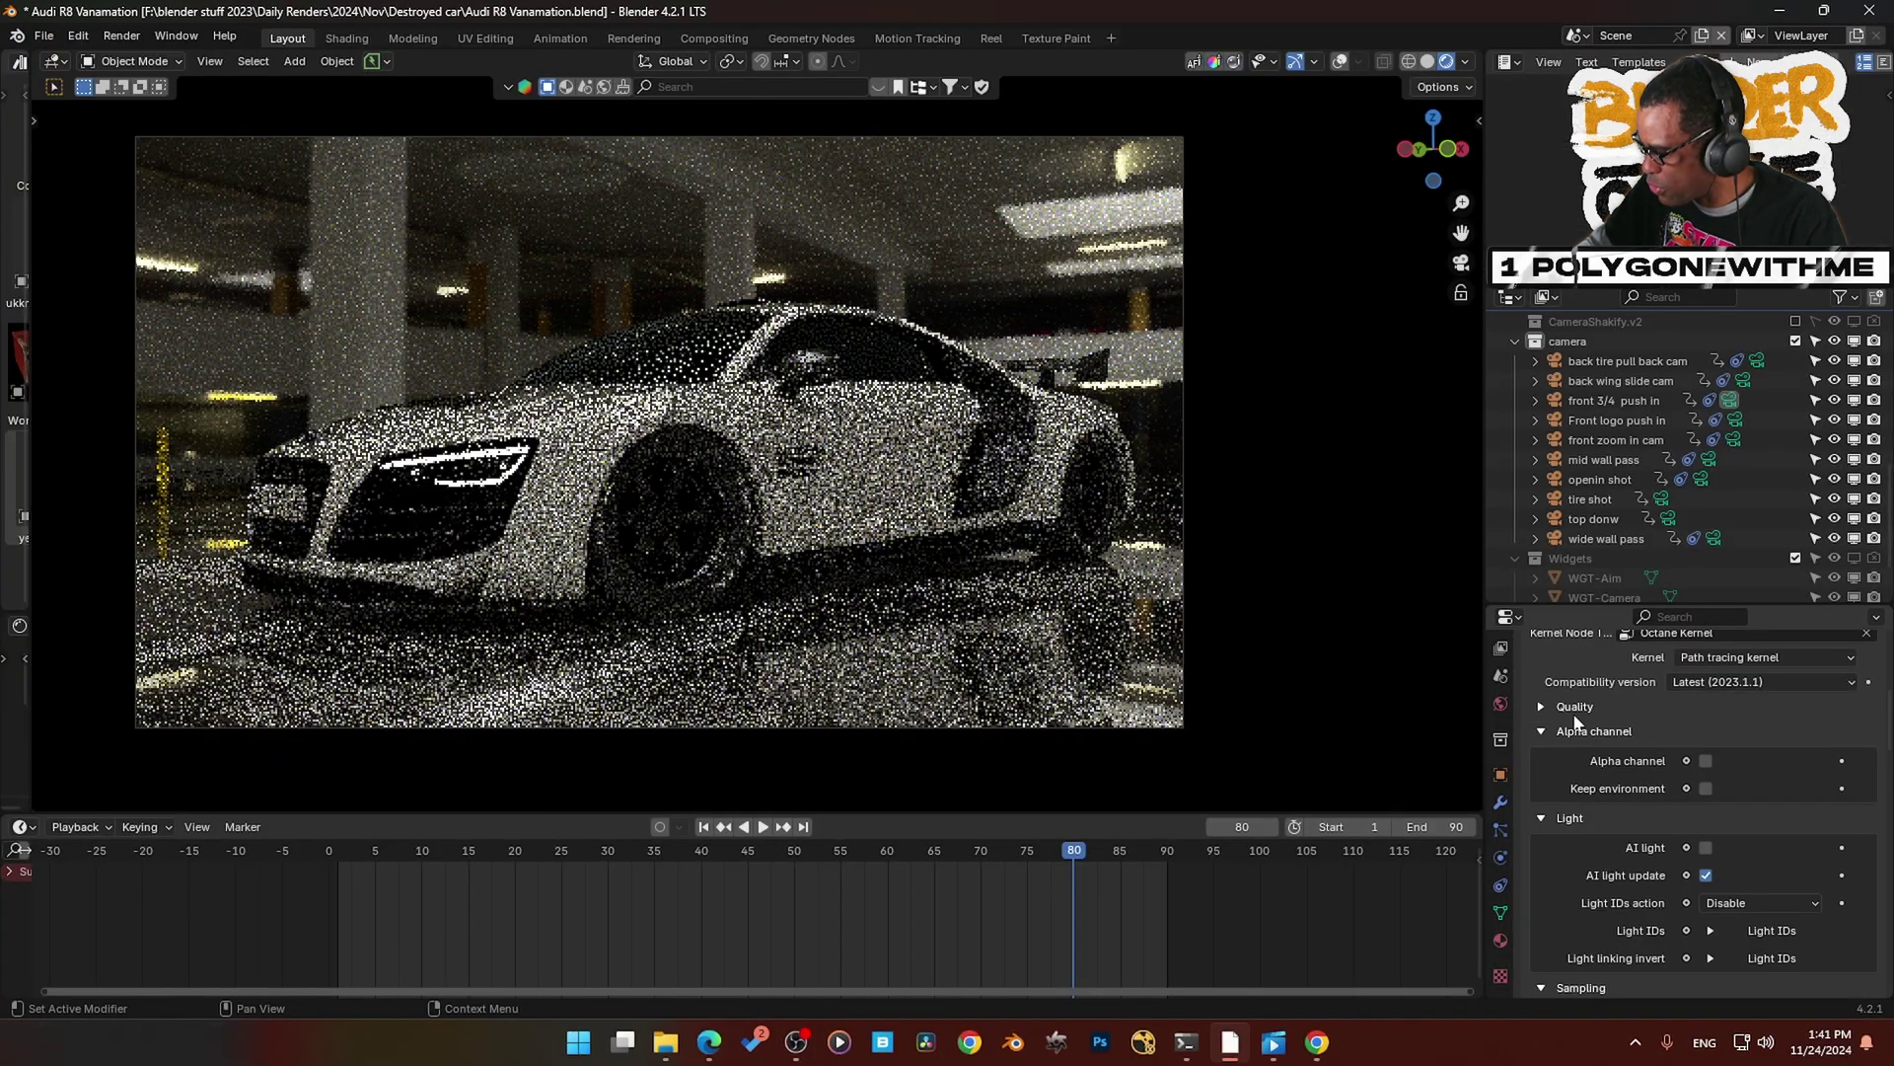
left_click(1544, 704)
scroll(1707, 838, "down", 4)
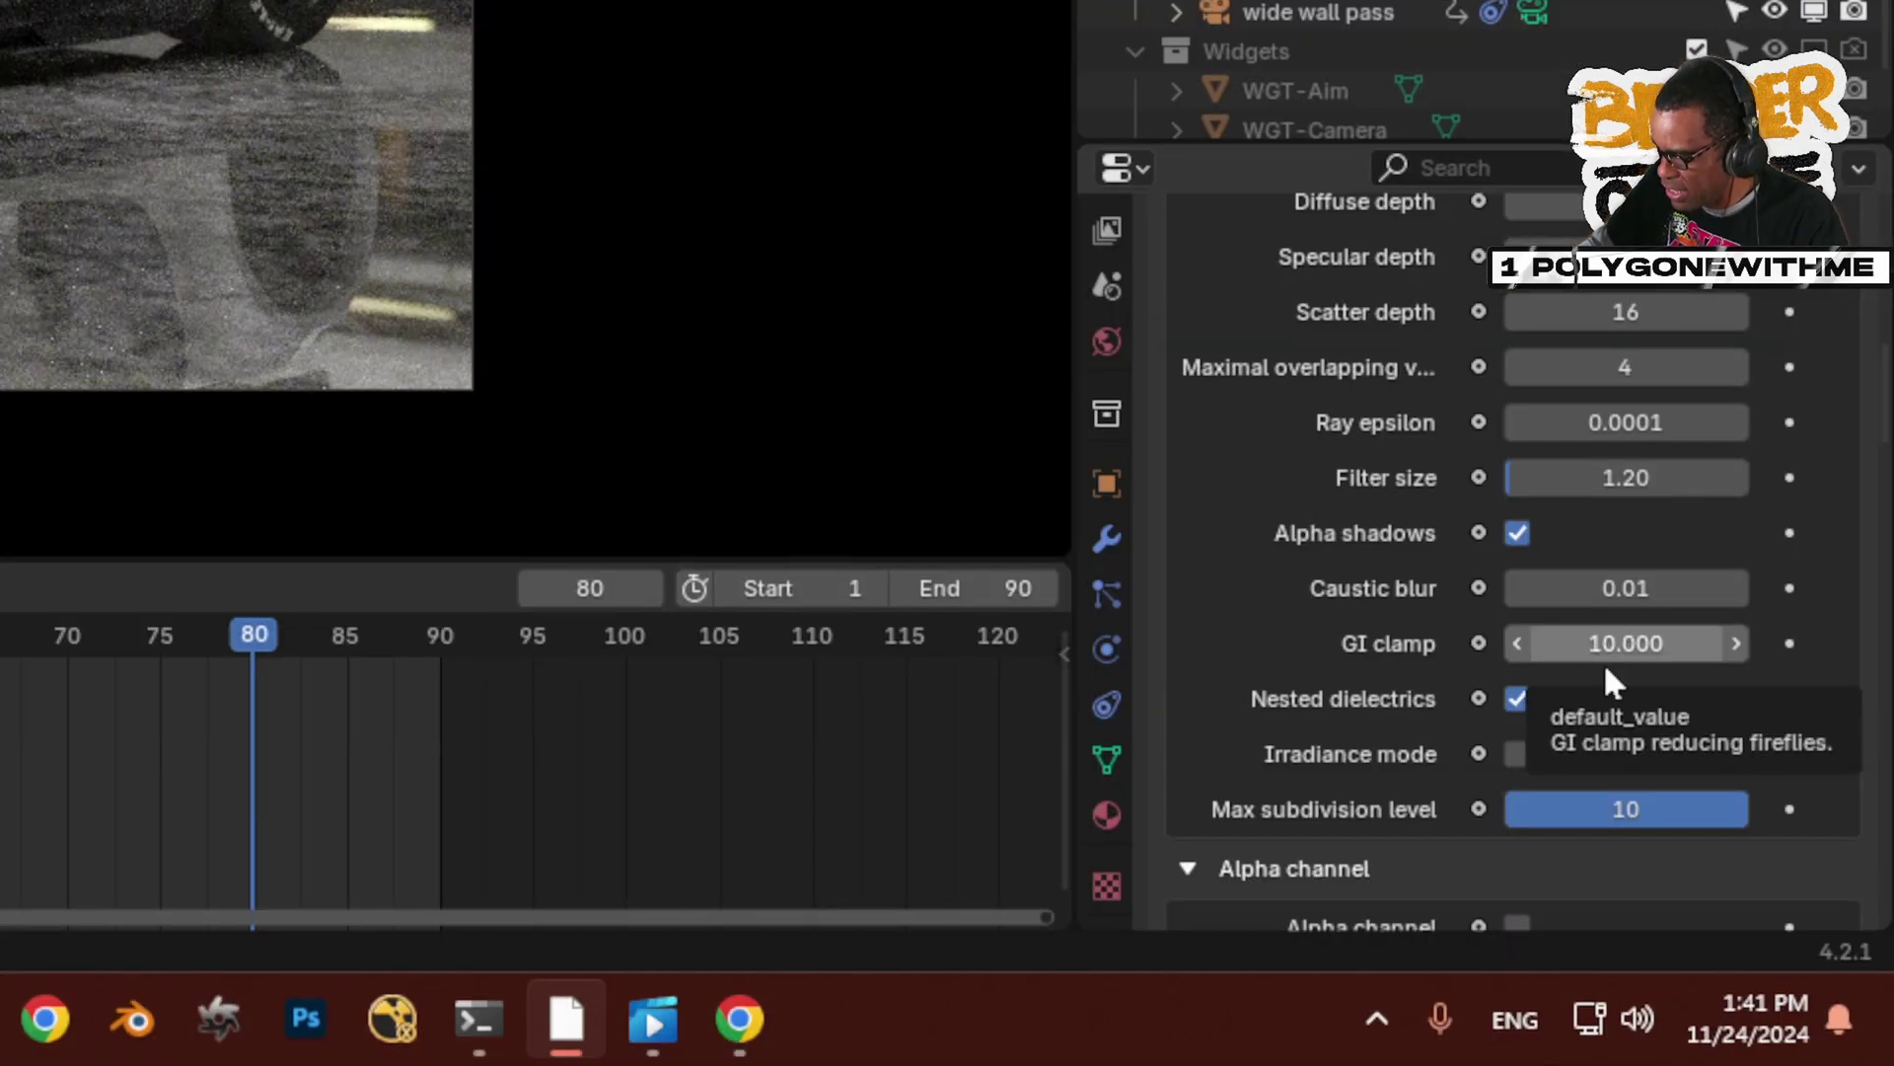
scroll(1572, 695, "down", 10)
scroll(1542, 732, "down", 15)
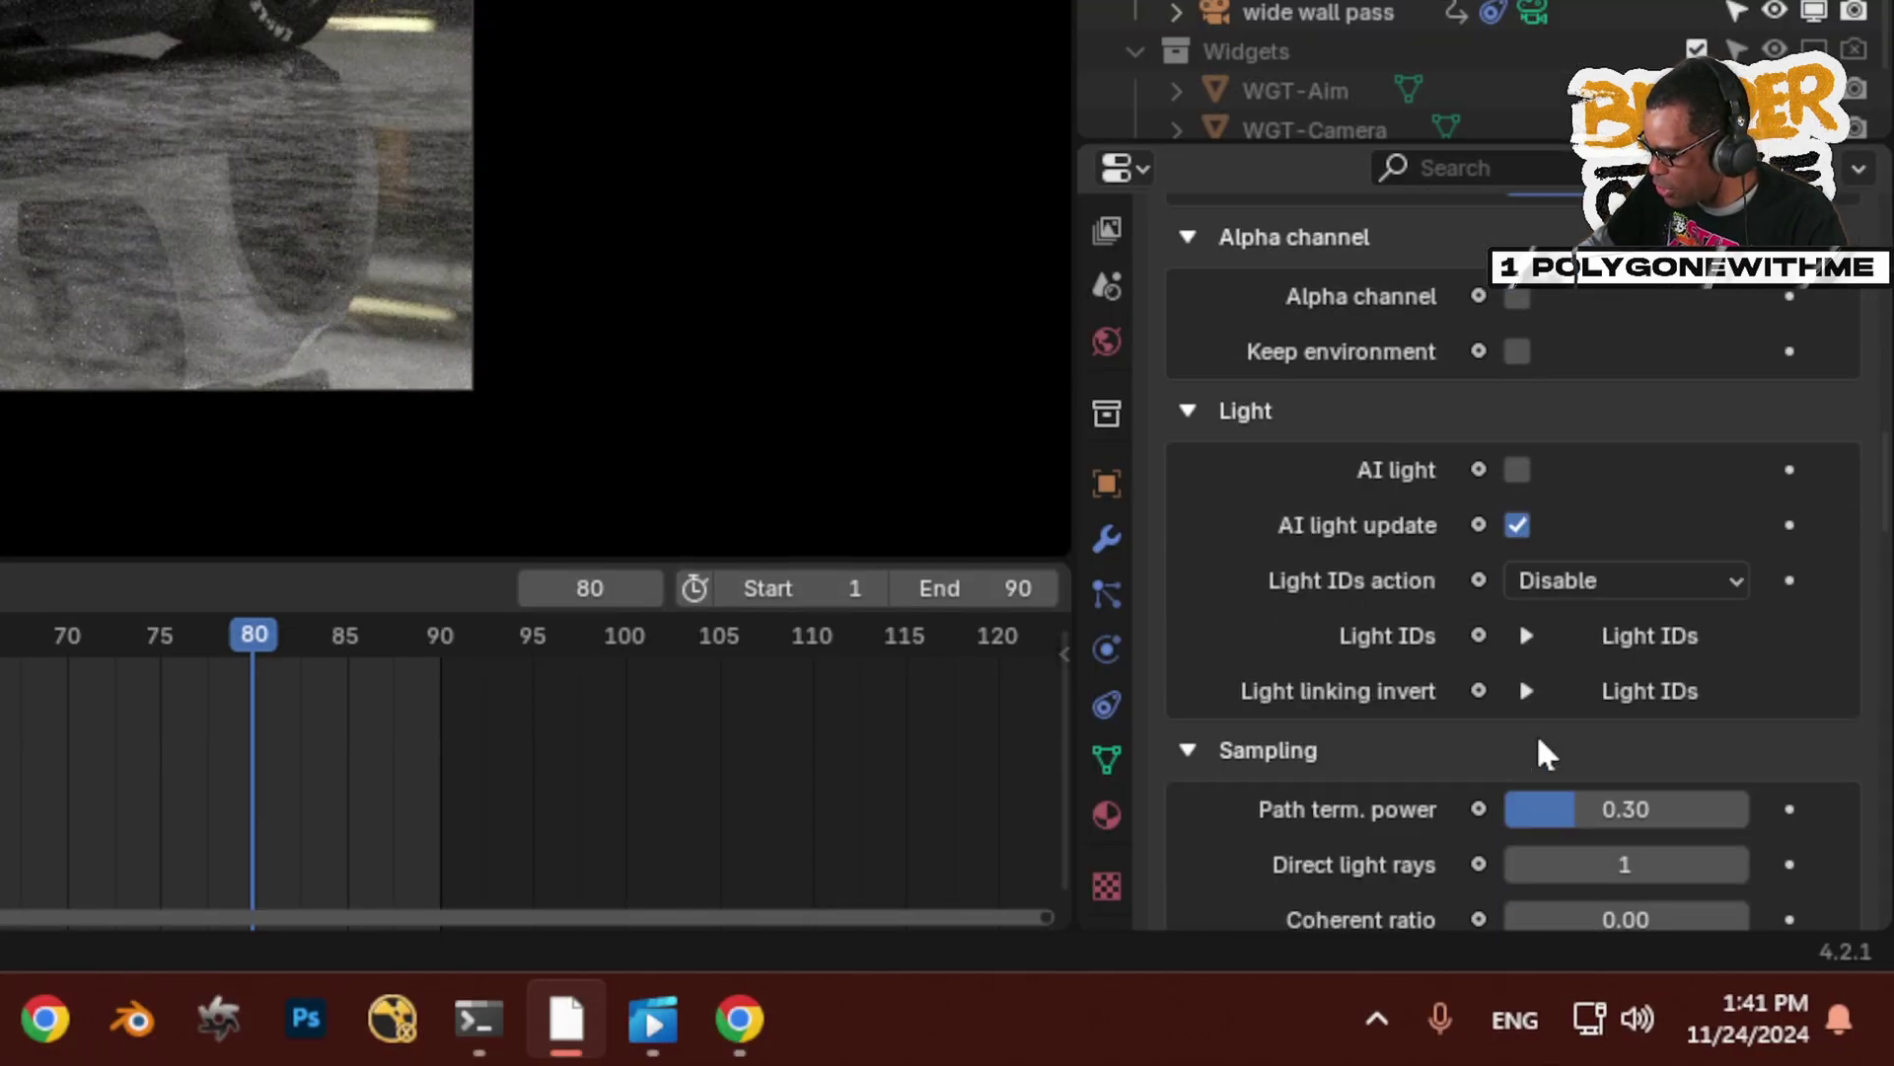
scroll(1524, 756, "down", 2)
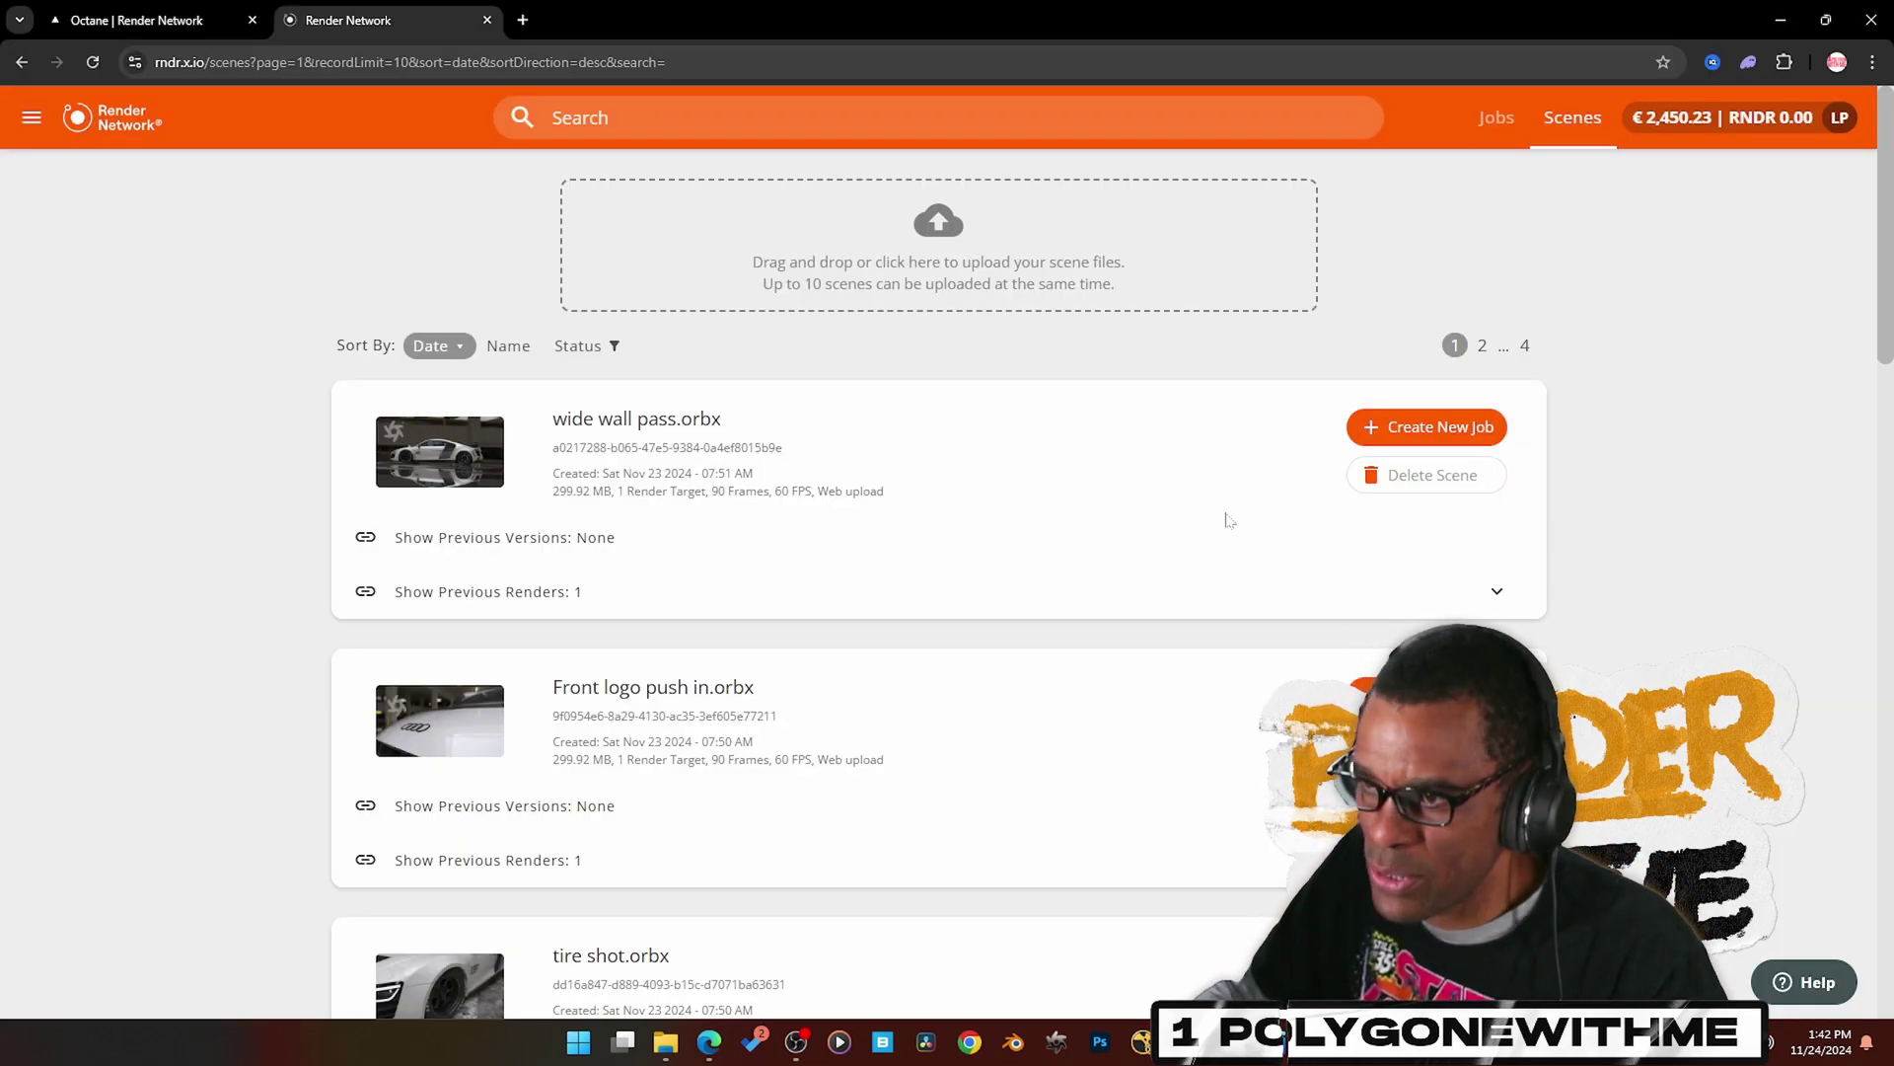
- On the Render Network Scenes page, start a new job from the wide wall pass.orbx scene
scroll(1091, 523, "down", 1)
scroll(1090, 523, "up", 1)
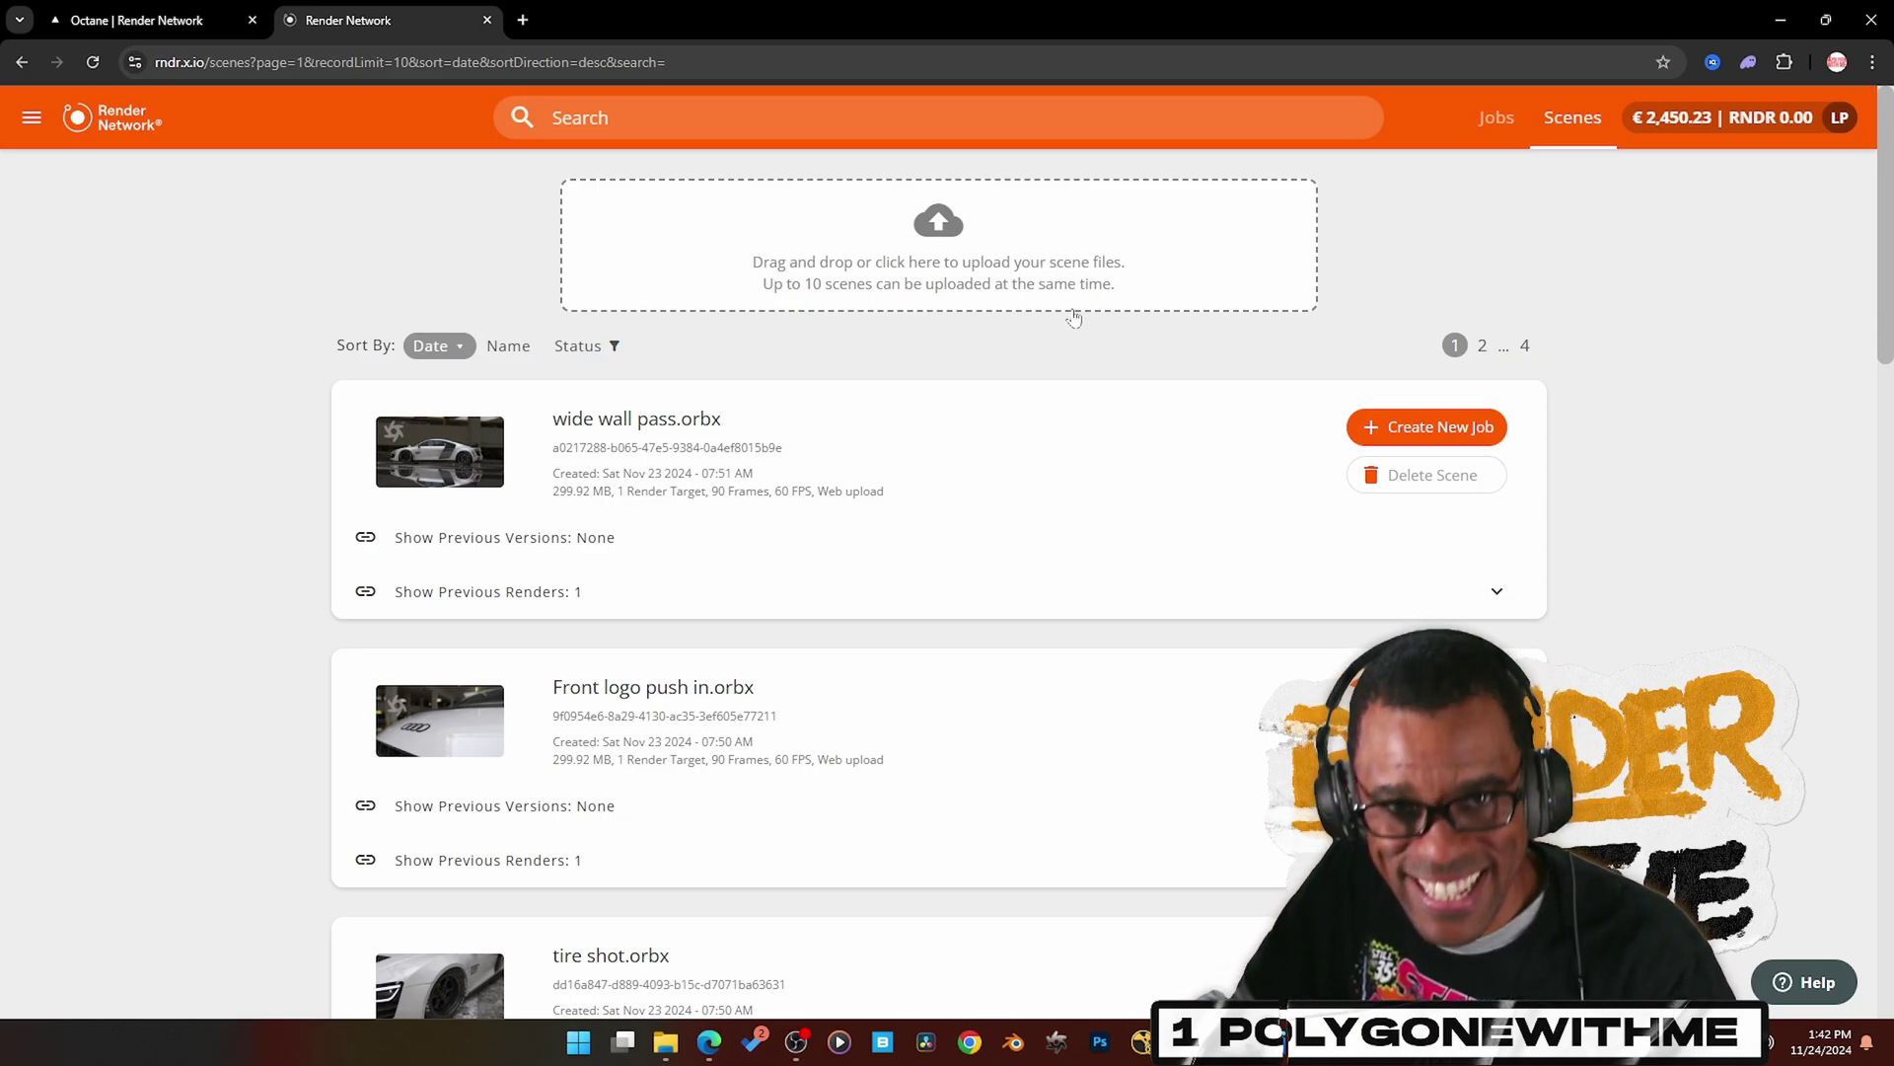
scroll(947, 332, "down", 3)
scroll(891, 462, "up", 2)
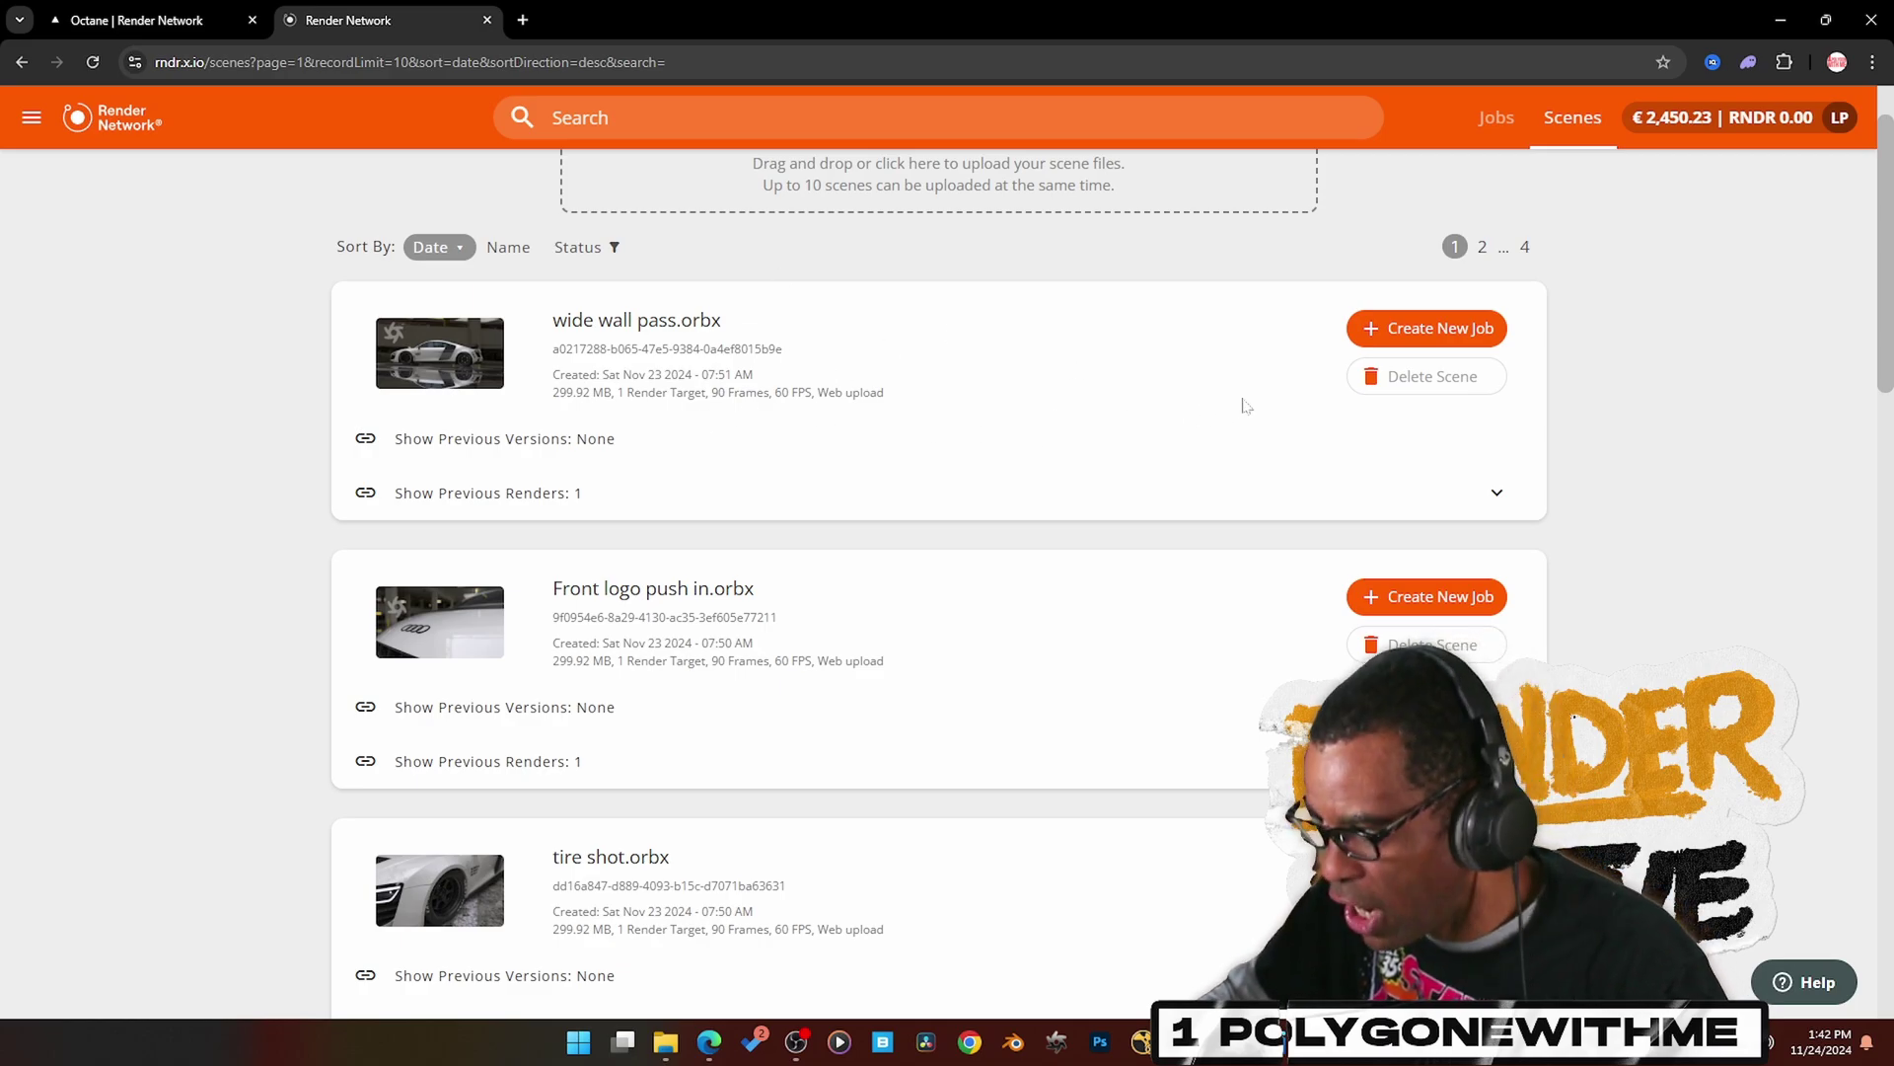
left_click(1368, 332)
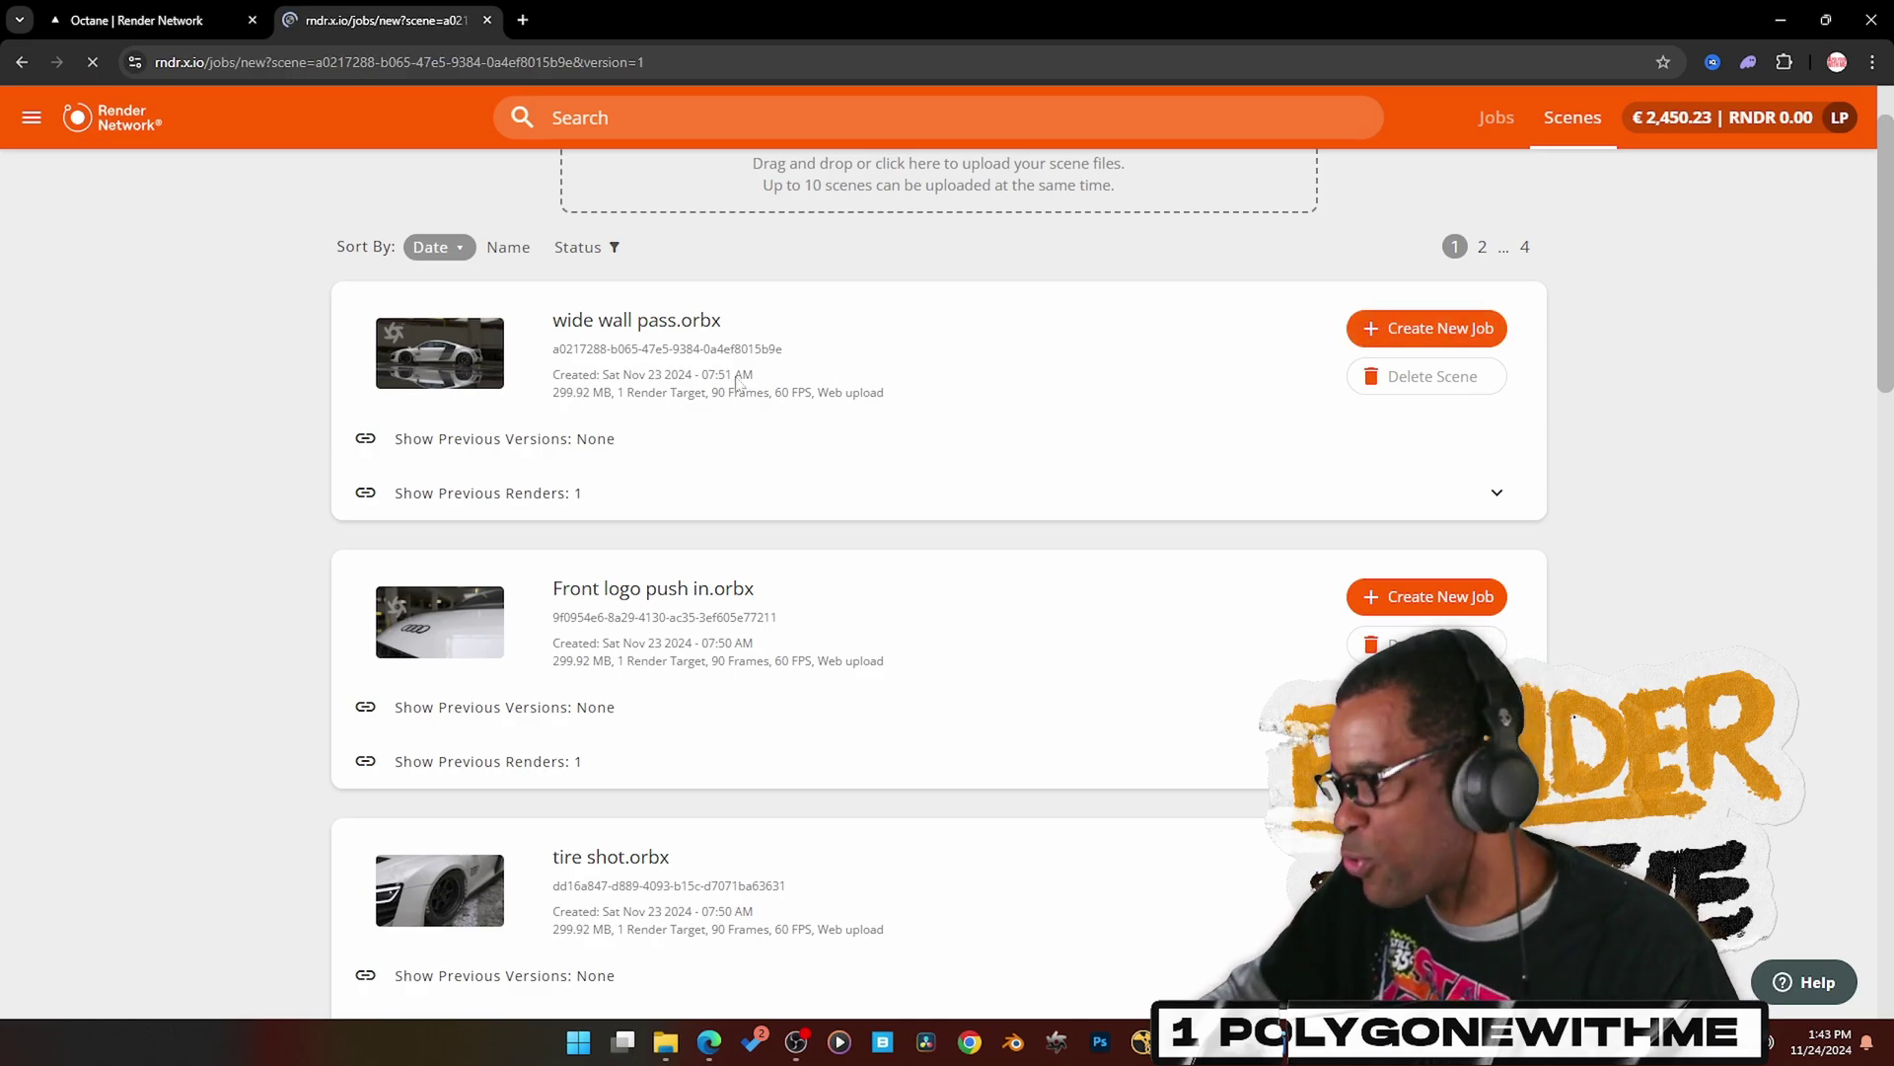
- Set the job's resolution to UHD 4K (3840 x 2160), review its advanced options and continue to output selection
scroll(779, 470, "down", 2)
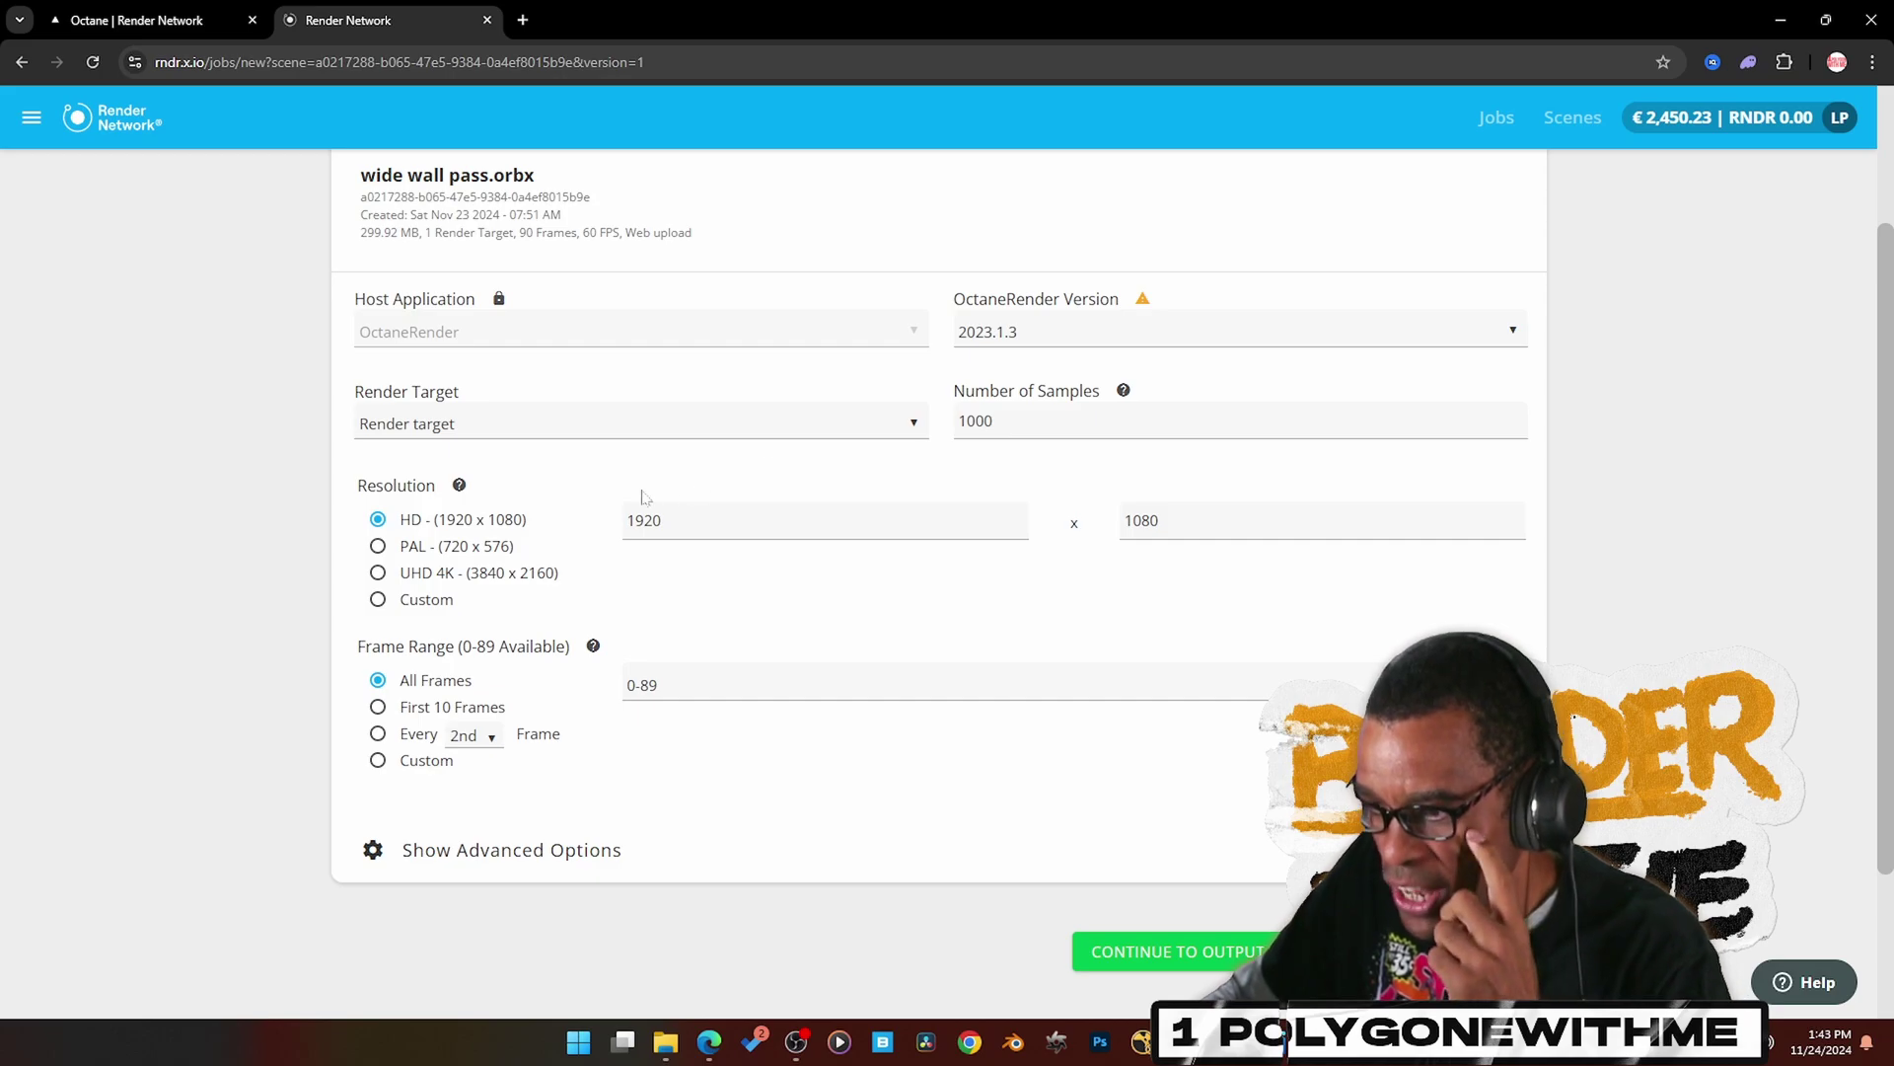
left_click(446, 572)
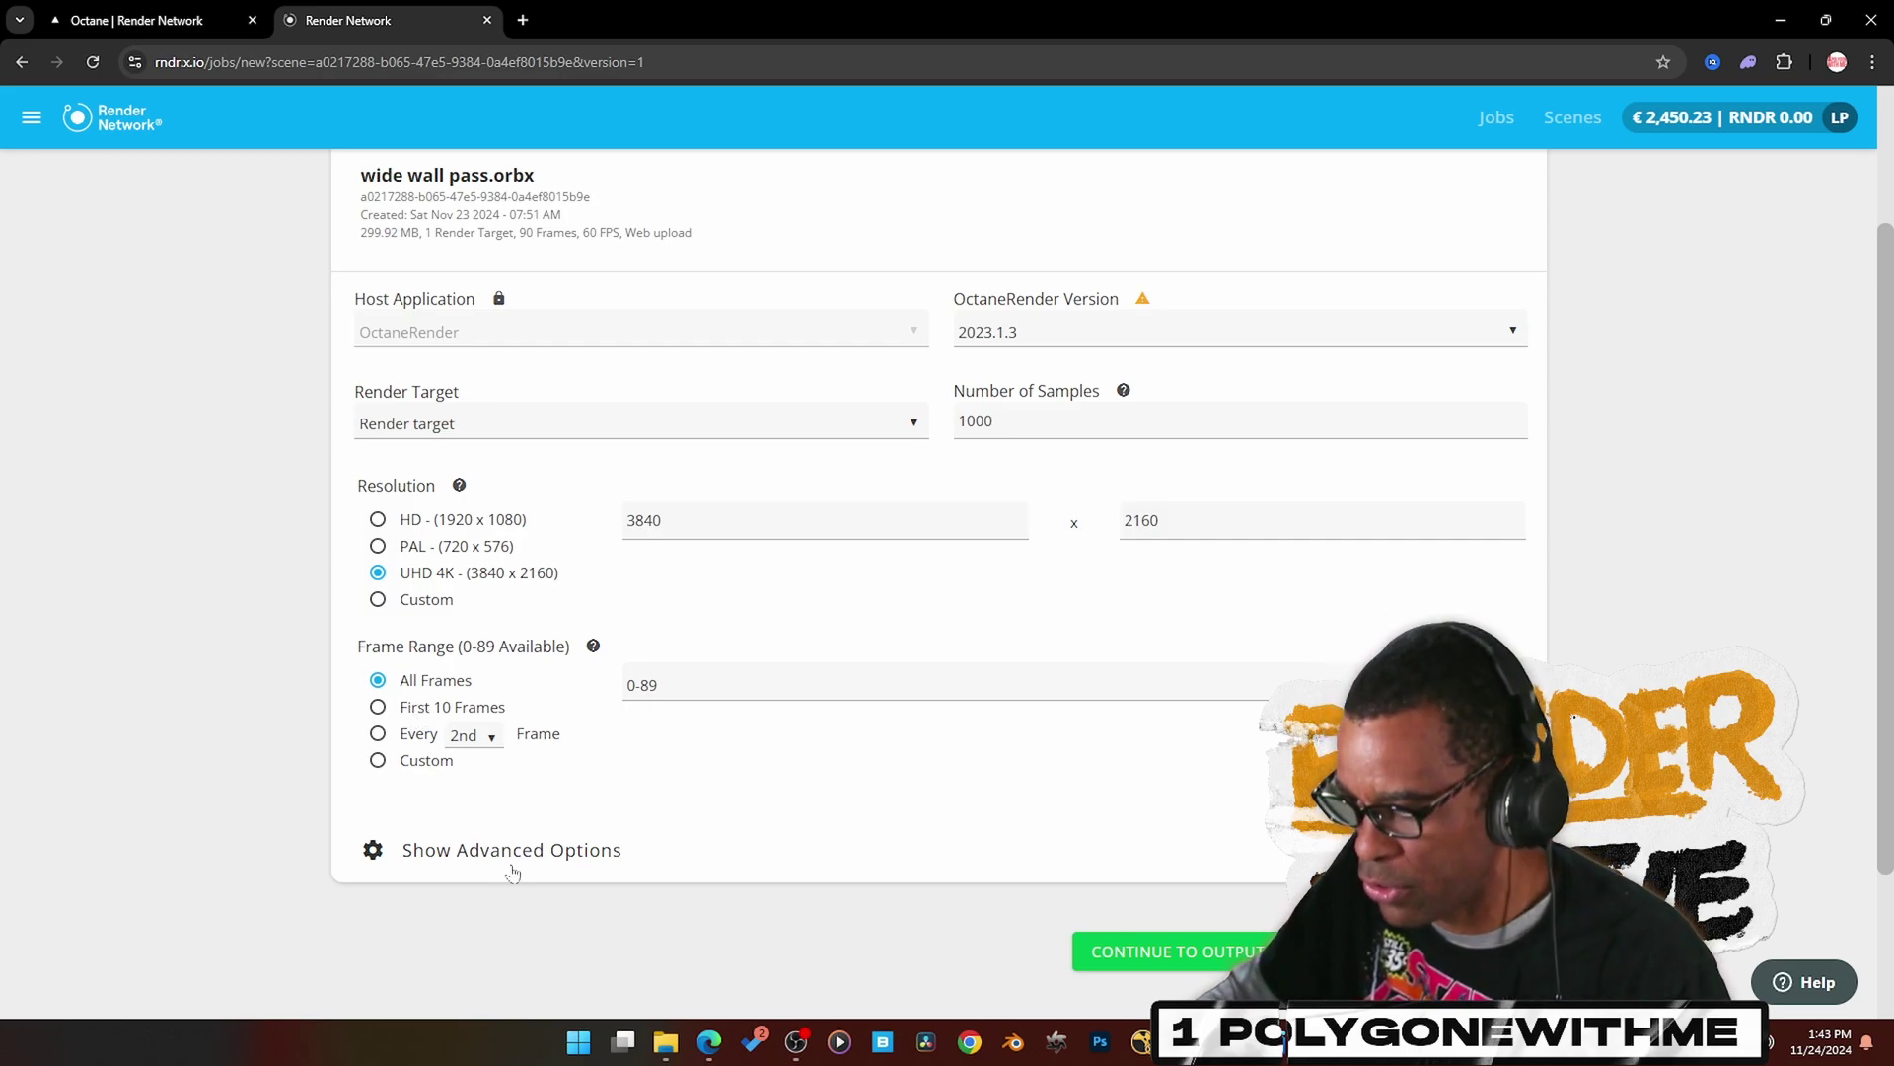
left_click(590, 850)
scroll(728, 795, "down", 1)
scroll(728, 796, "down", 4)
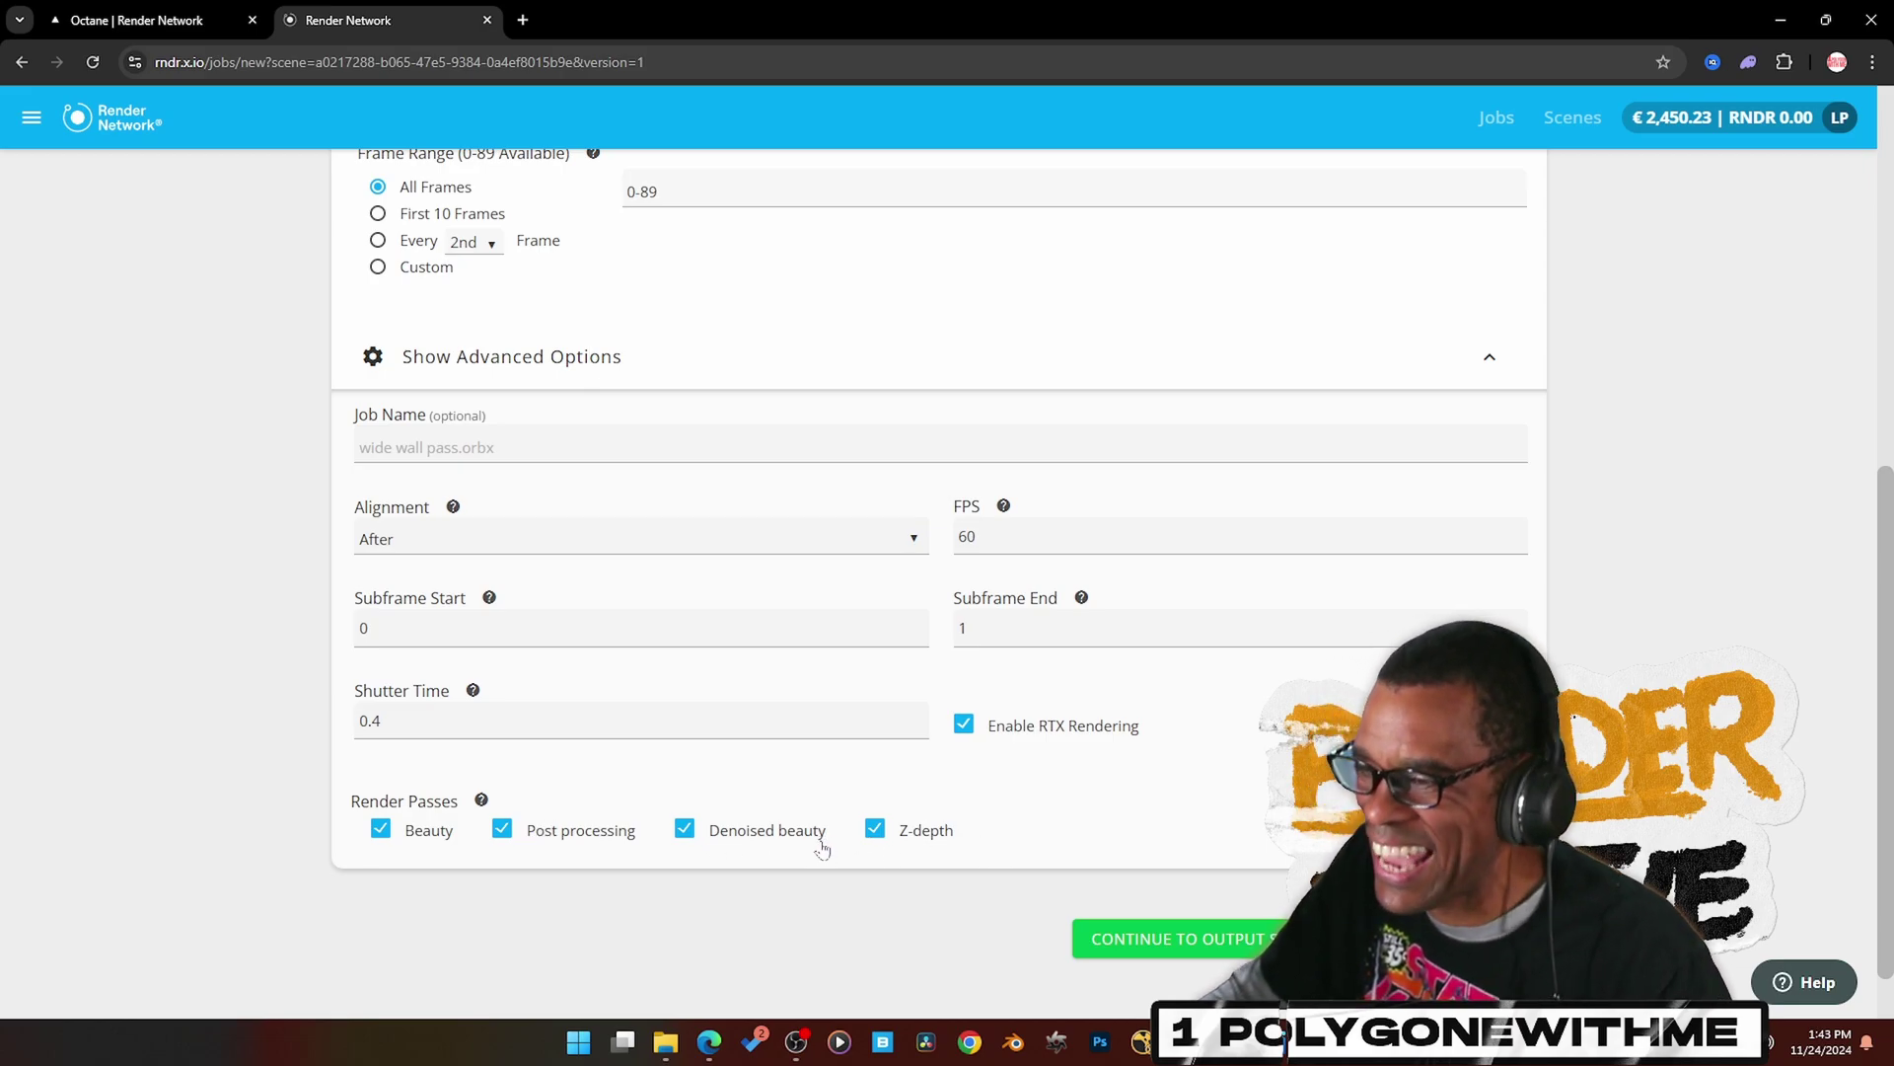
scroll(823, 849, "down", 1)
left_click(1217, 865)
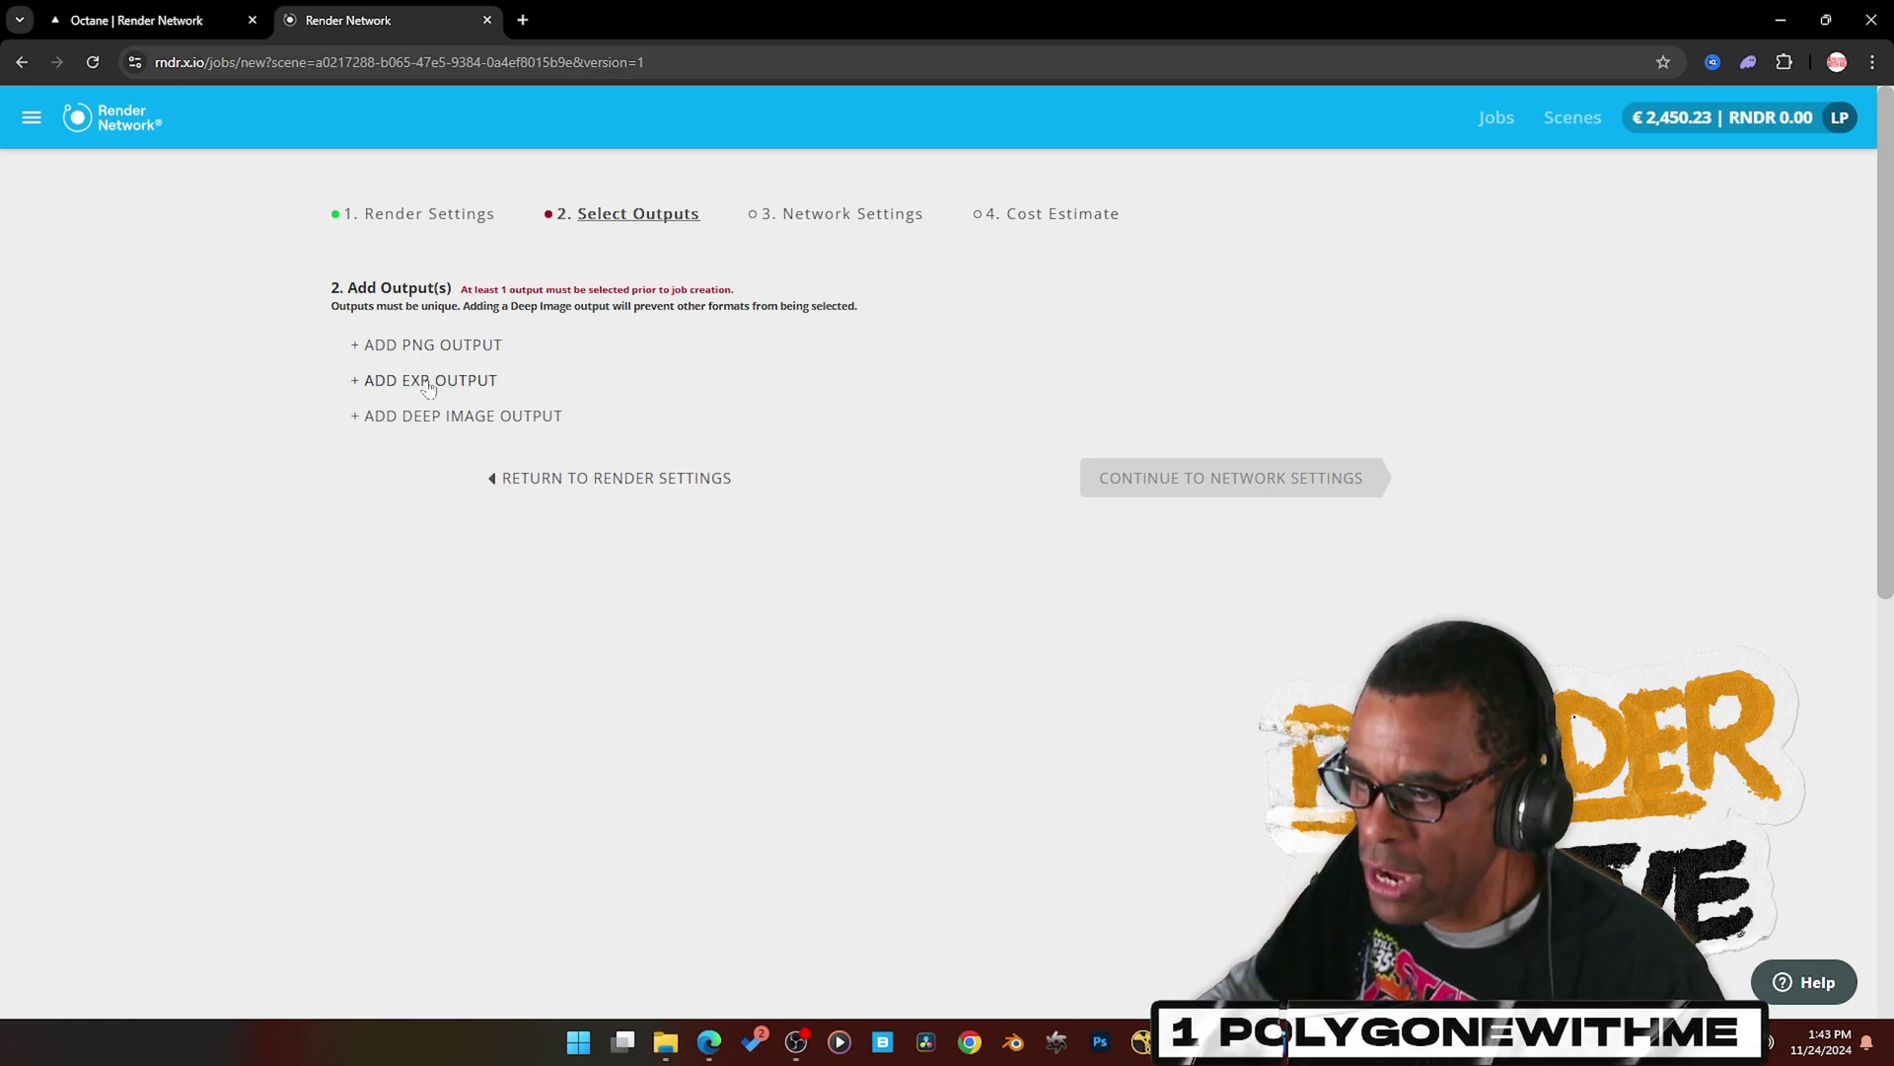
- Add an EXR output with DWAA compression and Multilayer enabled, and continue to the network settings
left_click(431, 383)
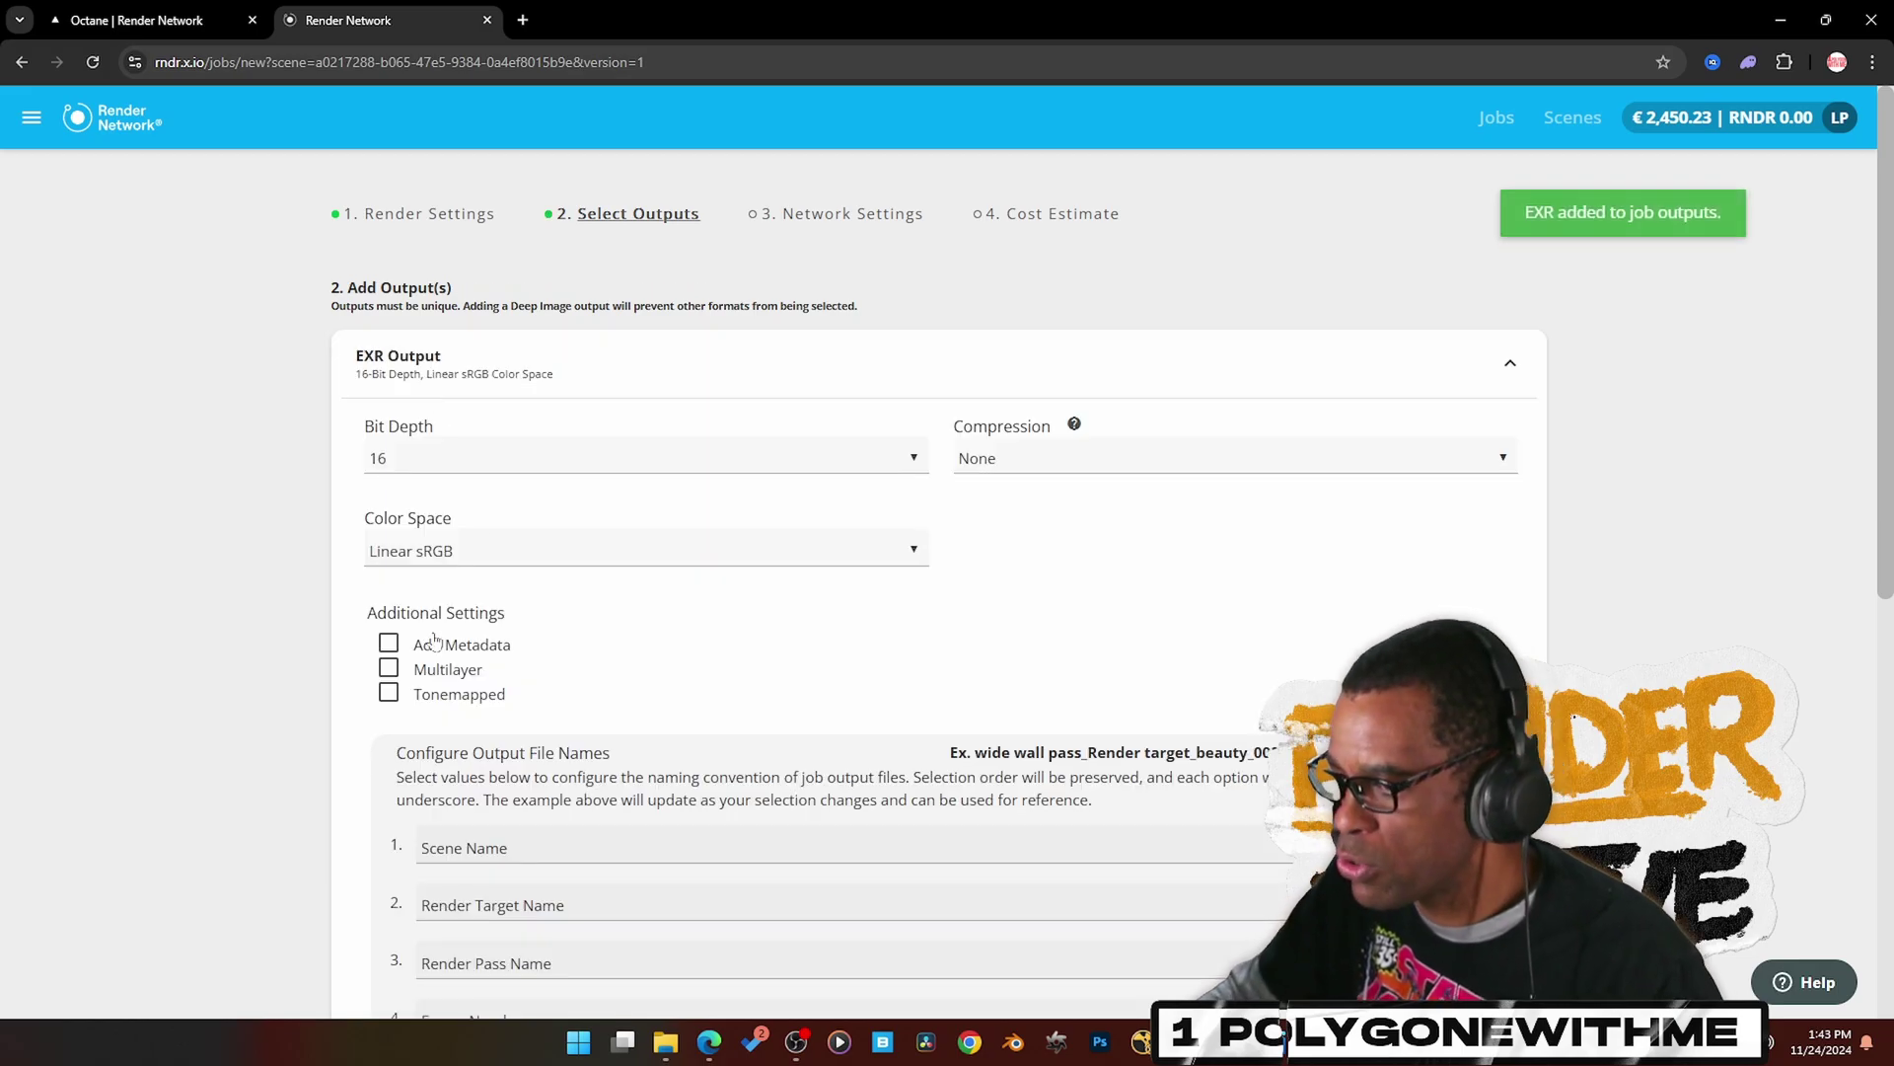
left_click(1095, 457)
left_click(1066, 656)
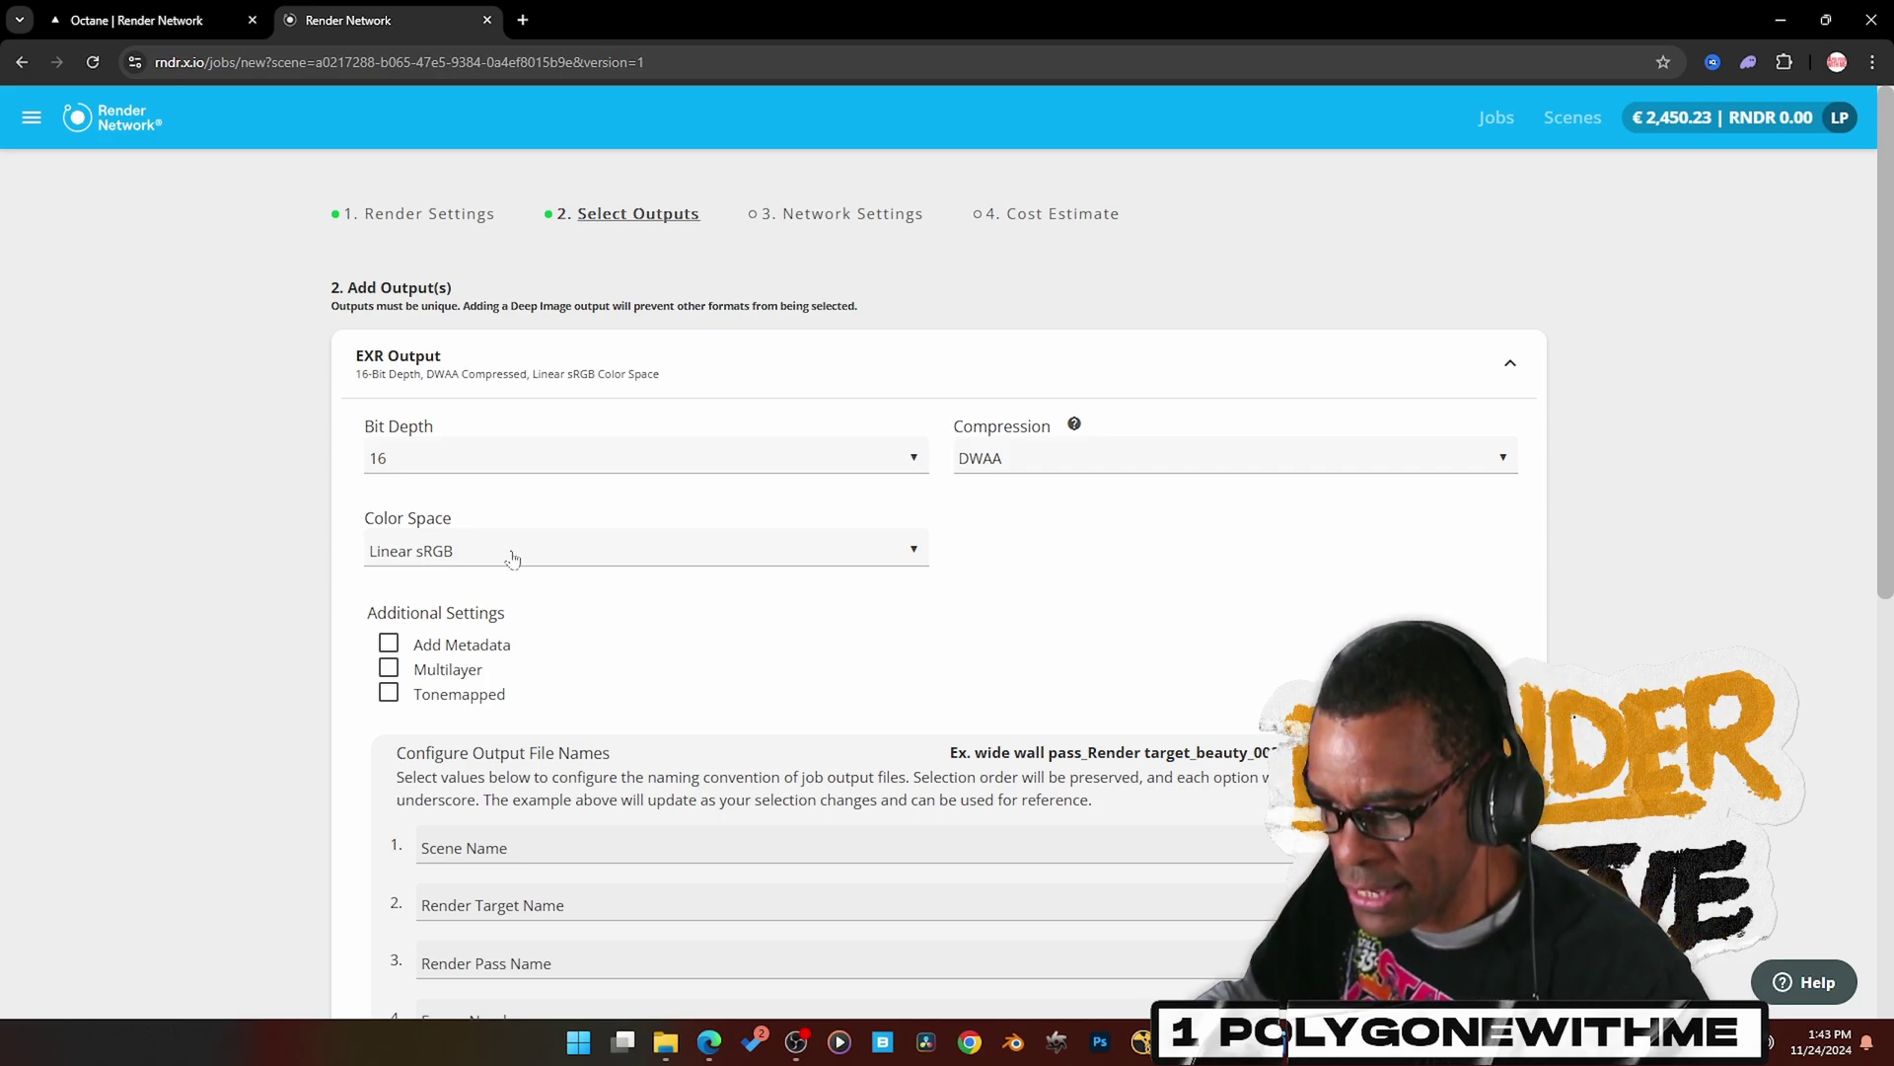
left_click(390, 673)
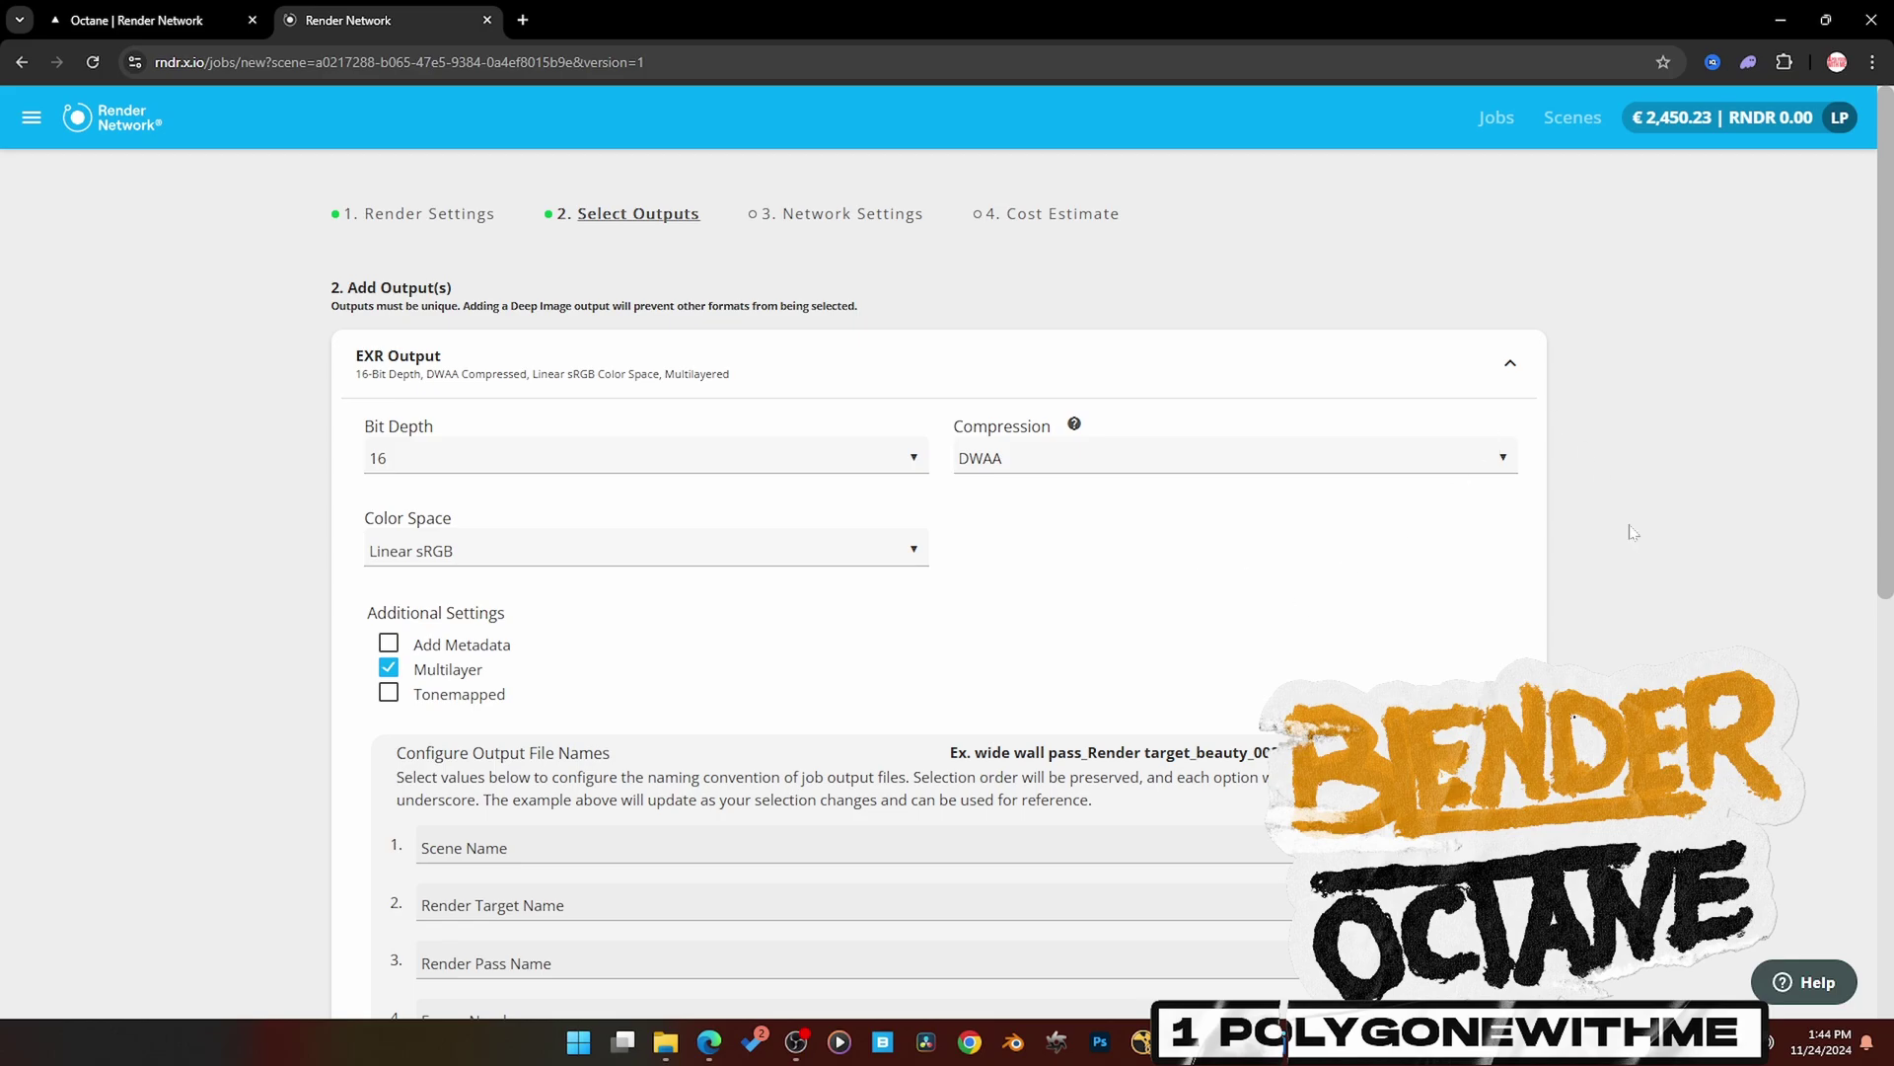
scroll(1637, 534, "down", 1)
scroll(1637, 535, "down", 5)
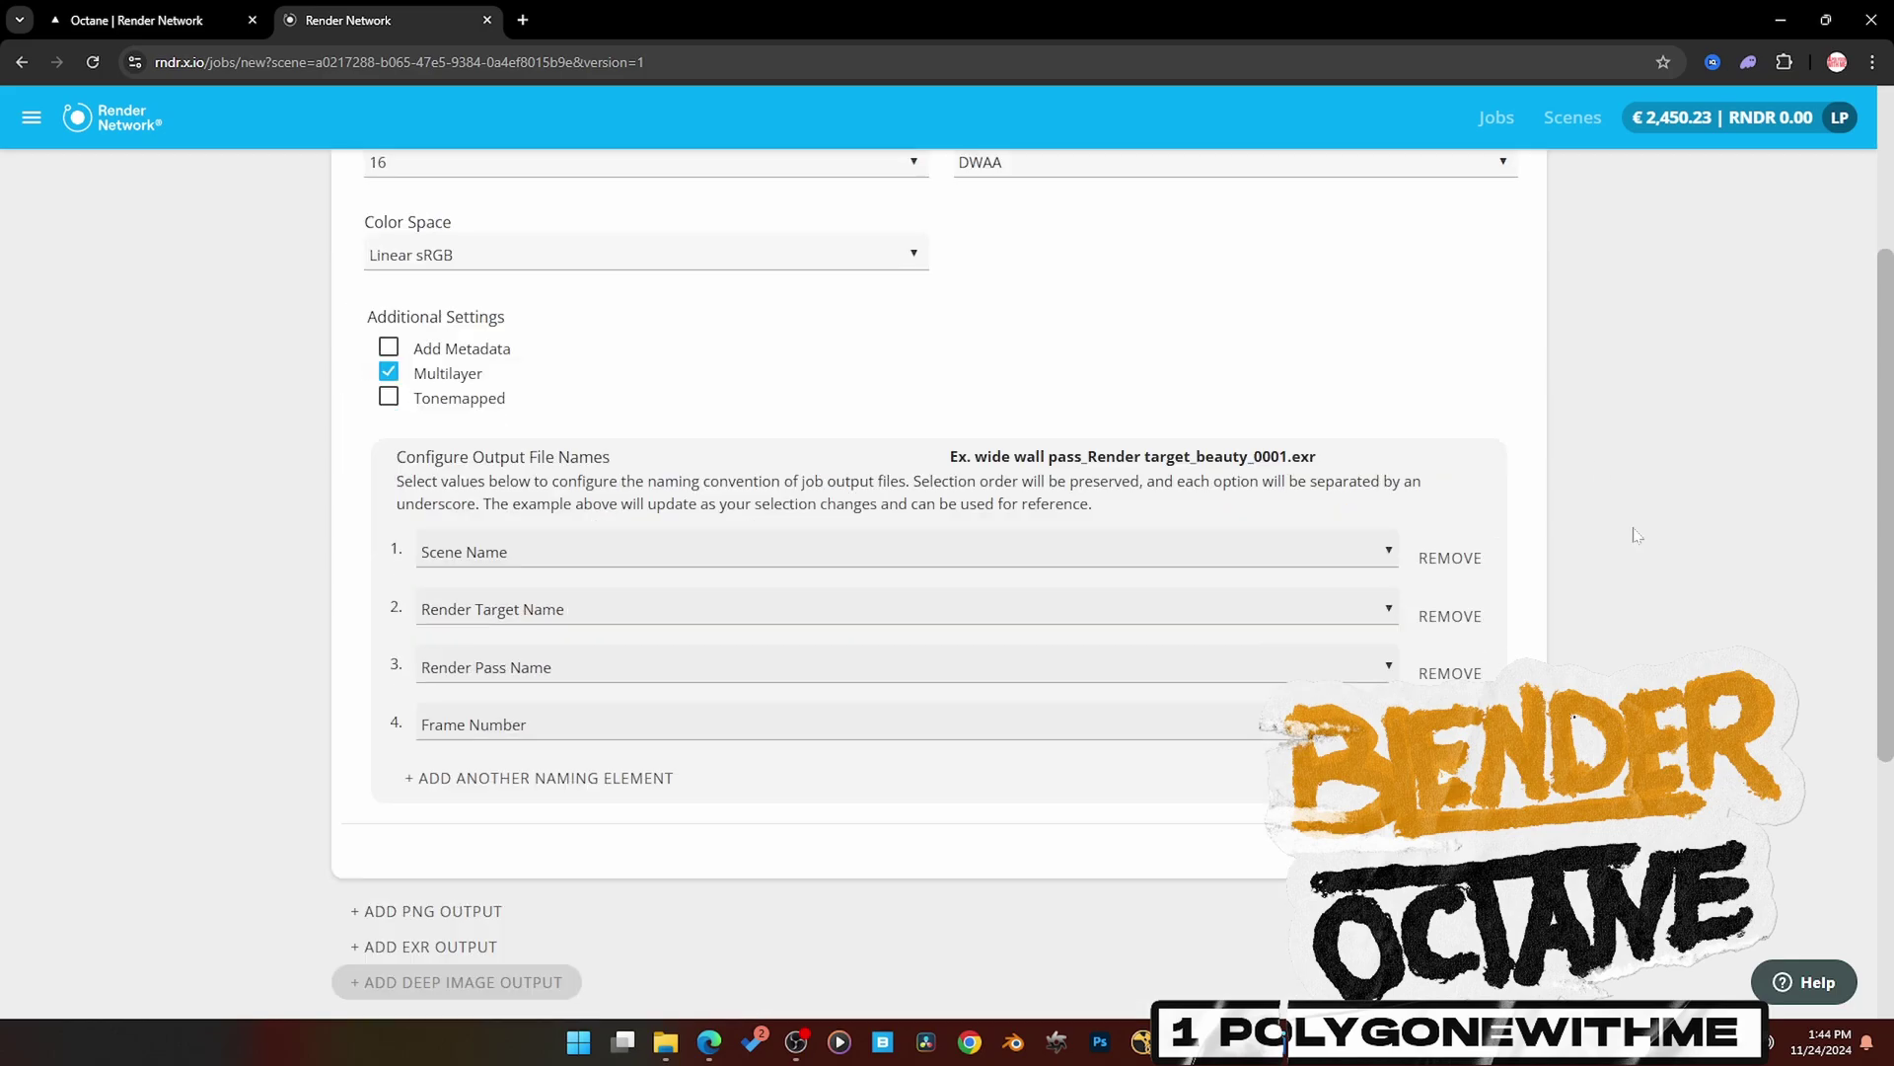
left_click(1195, 749)
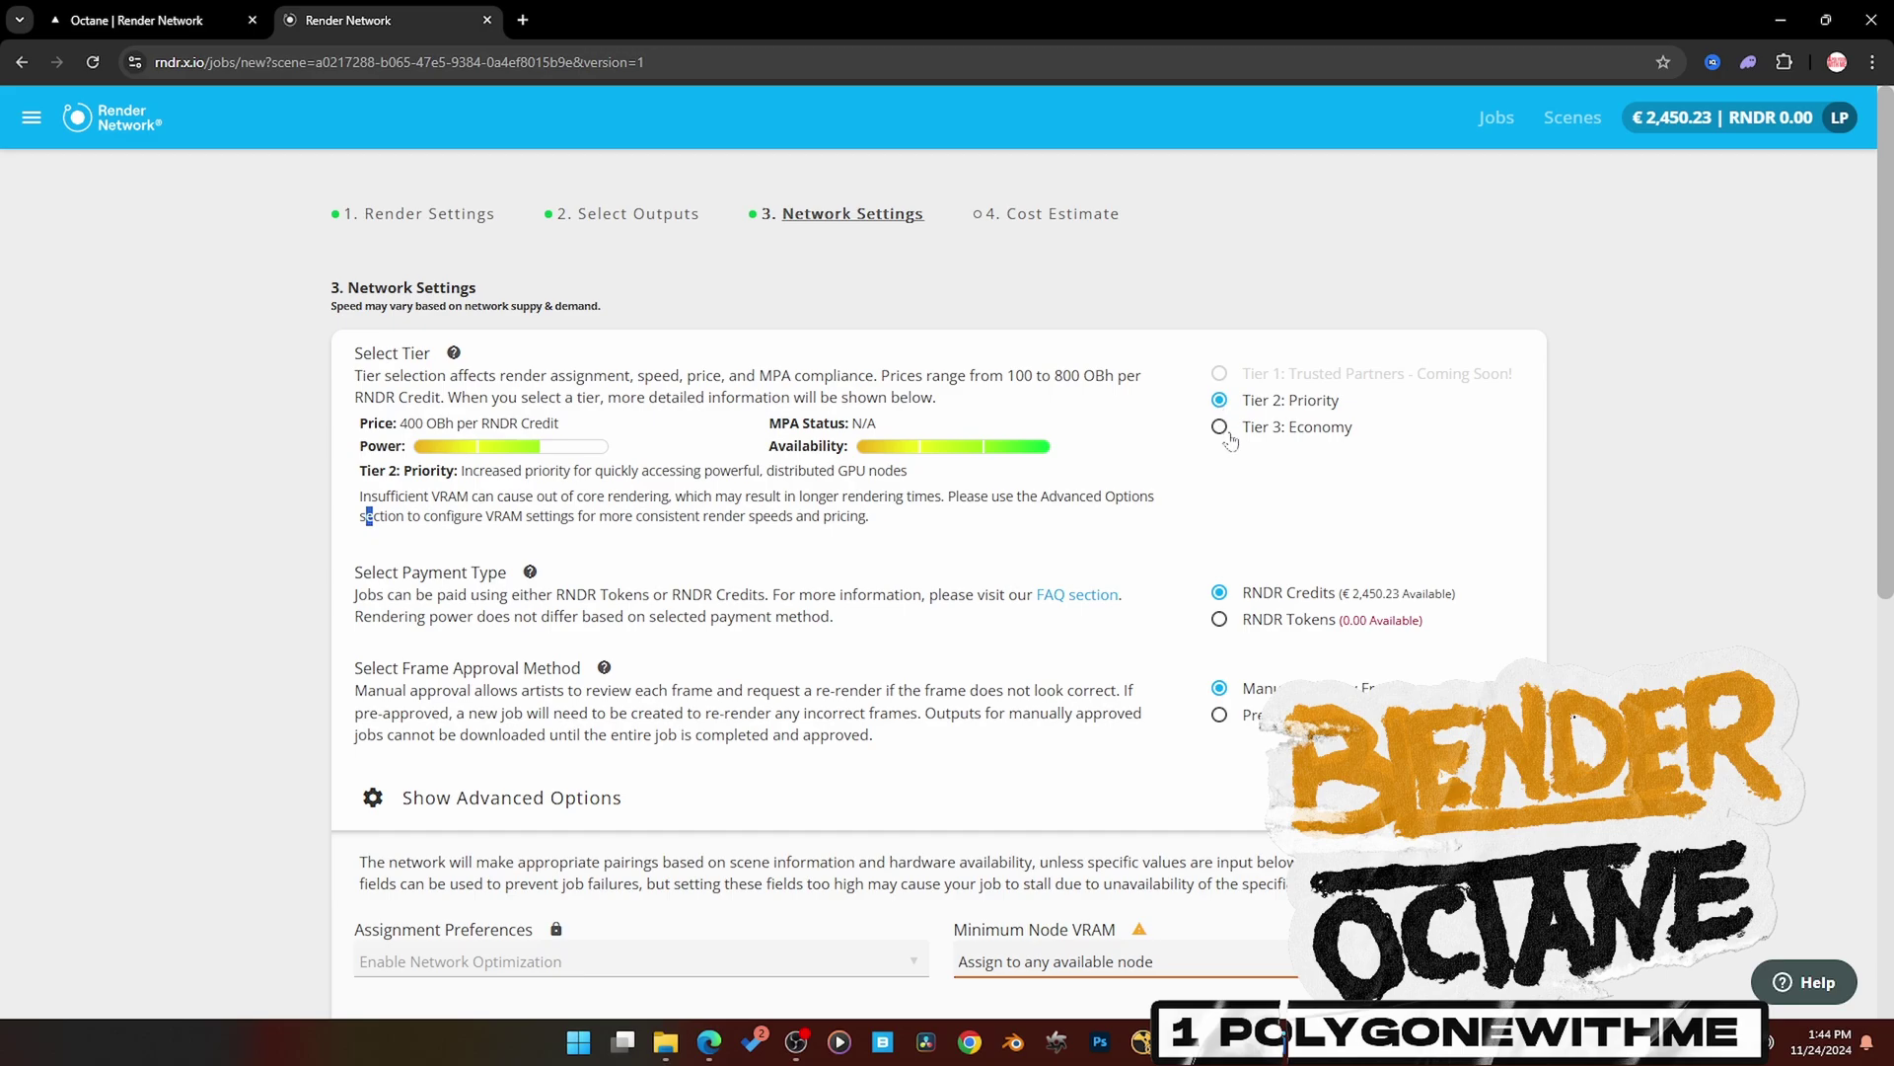
- Choose Tier 3: Economy after comparing it with Tier 2: Priority, and estimate the cost at 2 minutes per frame
left_click(1221, 427)
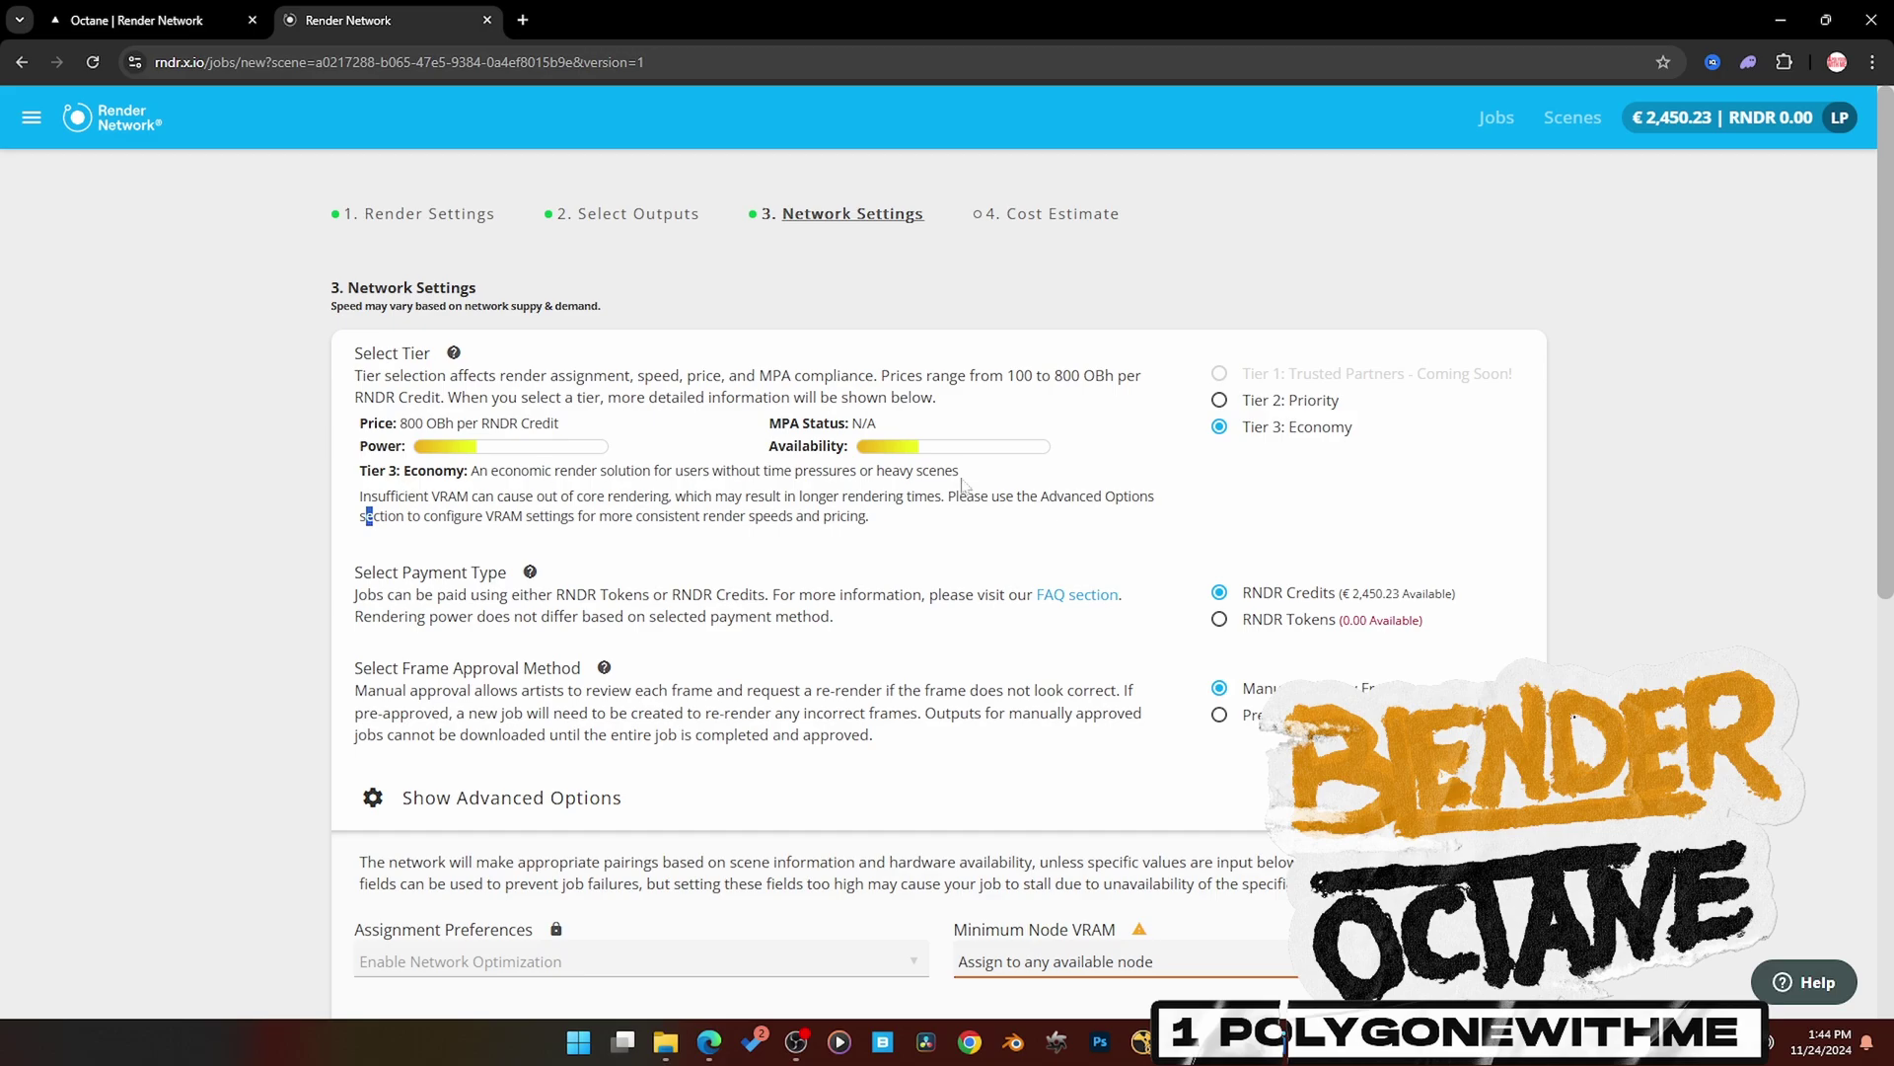
left_click(1220, 400)
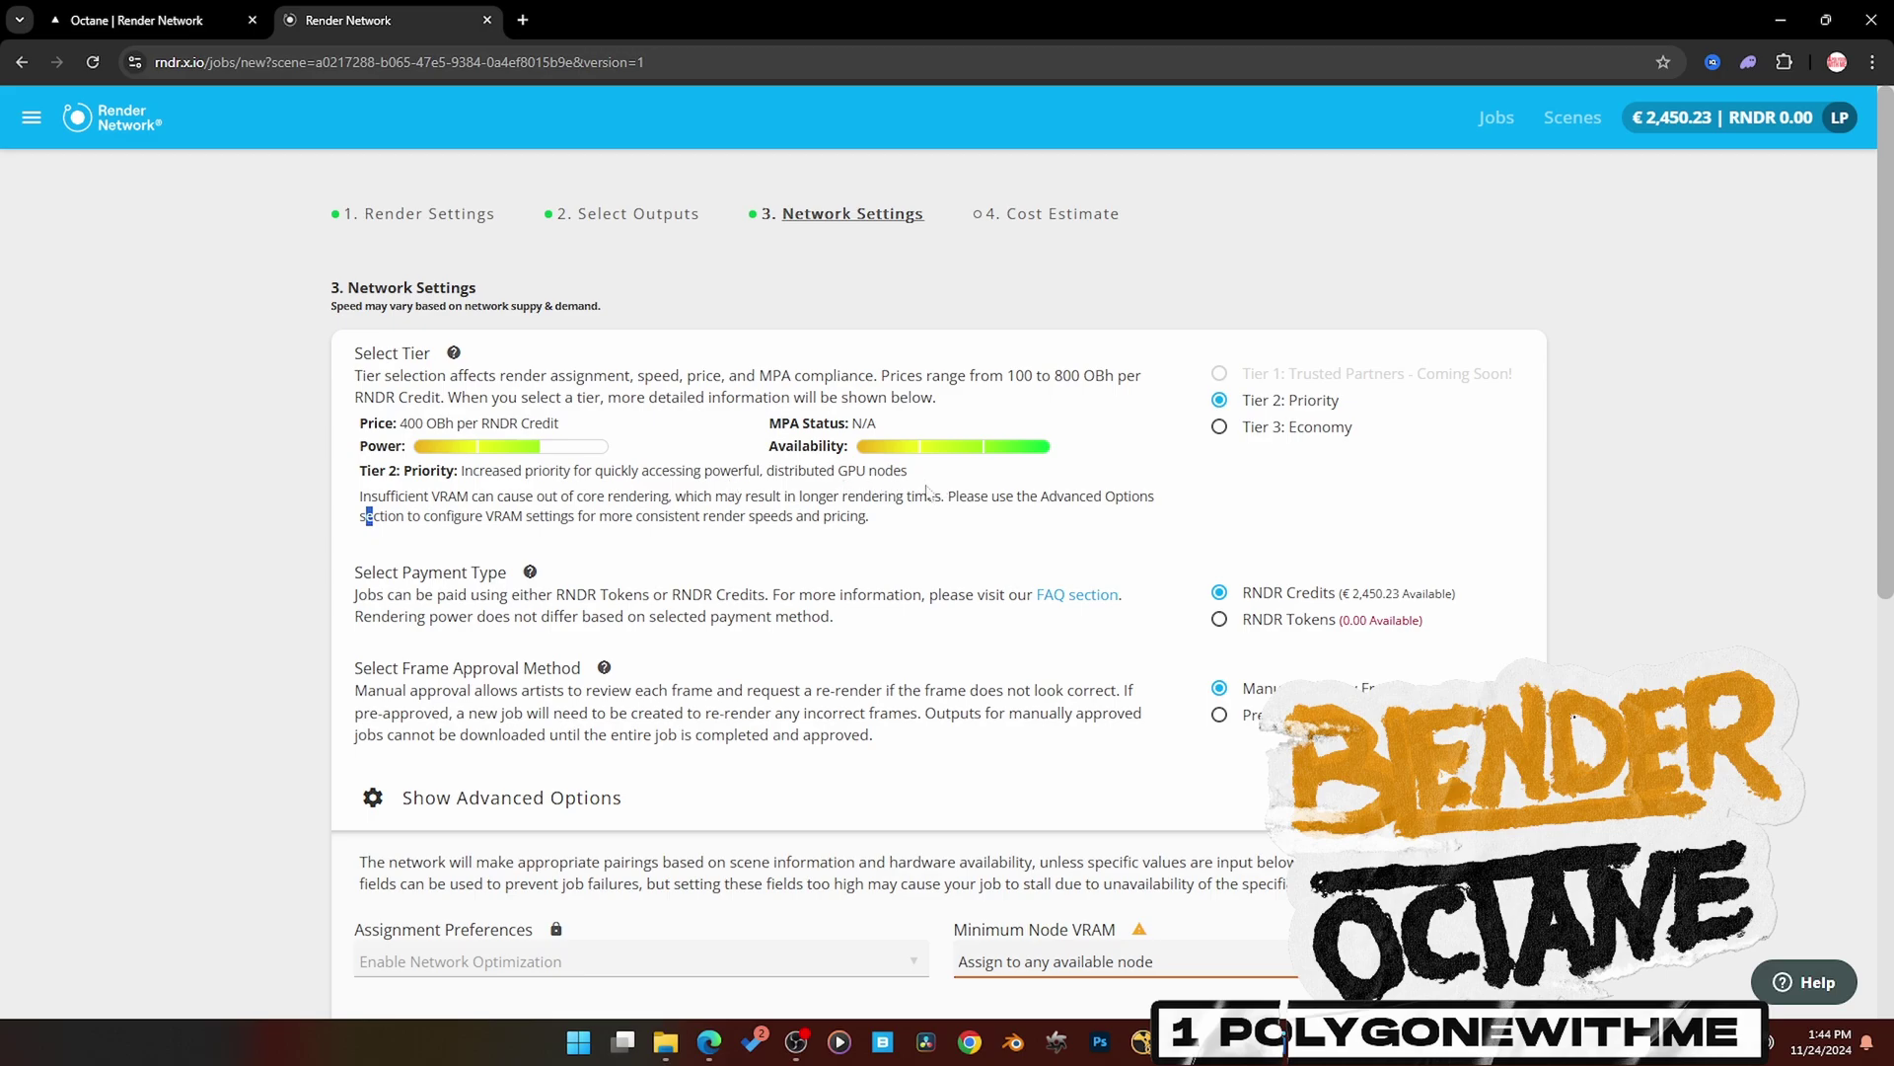
left_click(1220, 426)
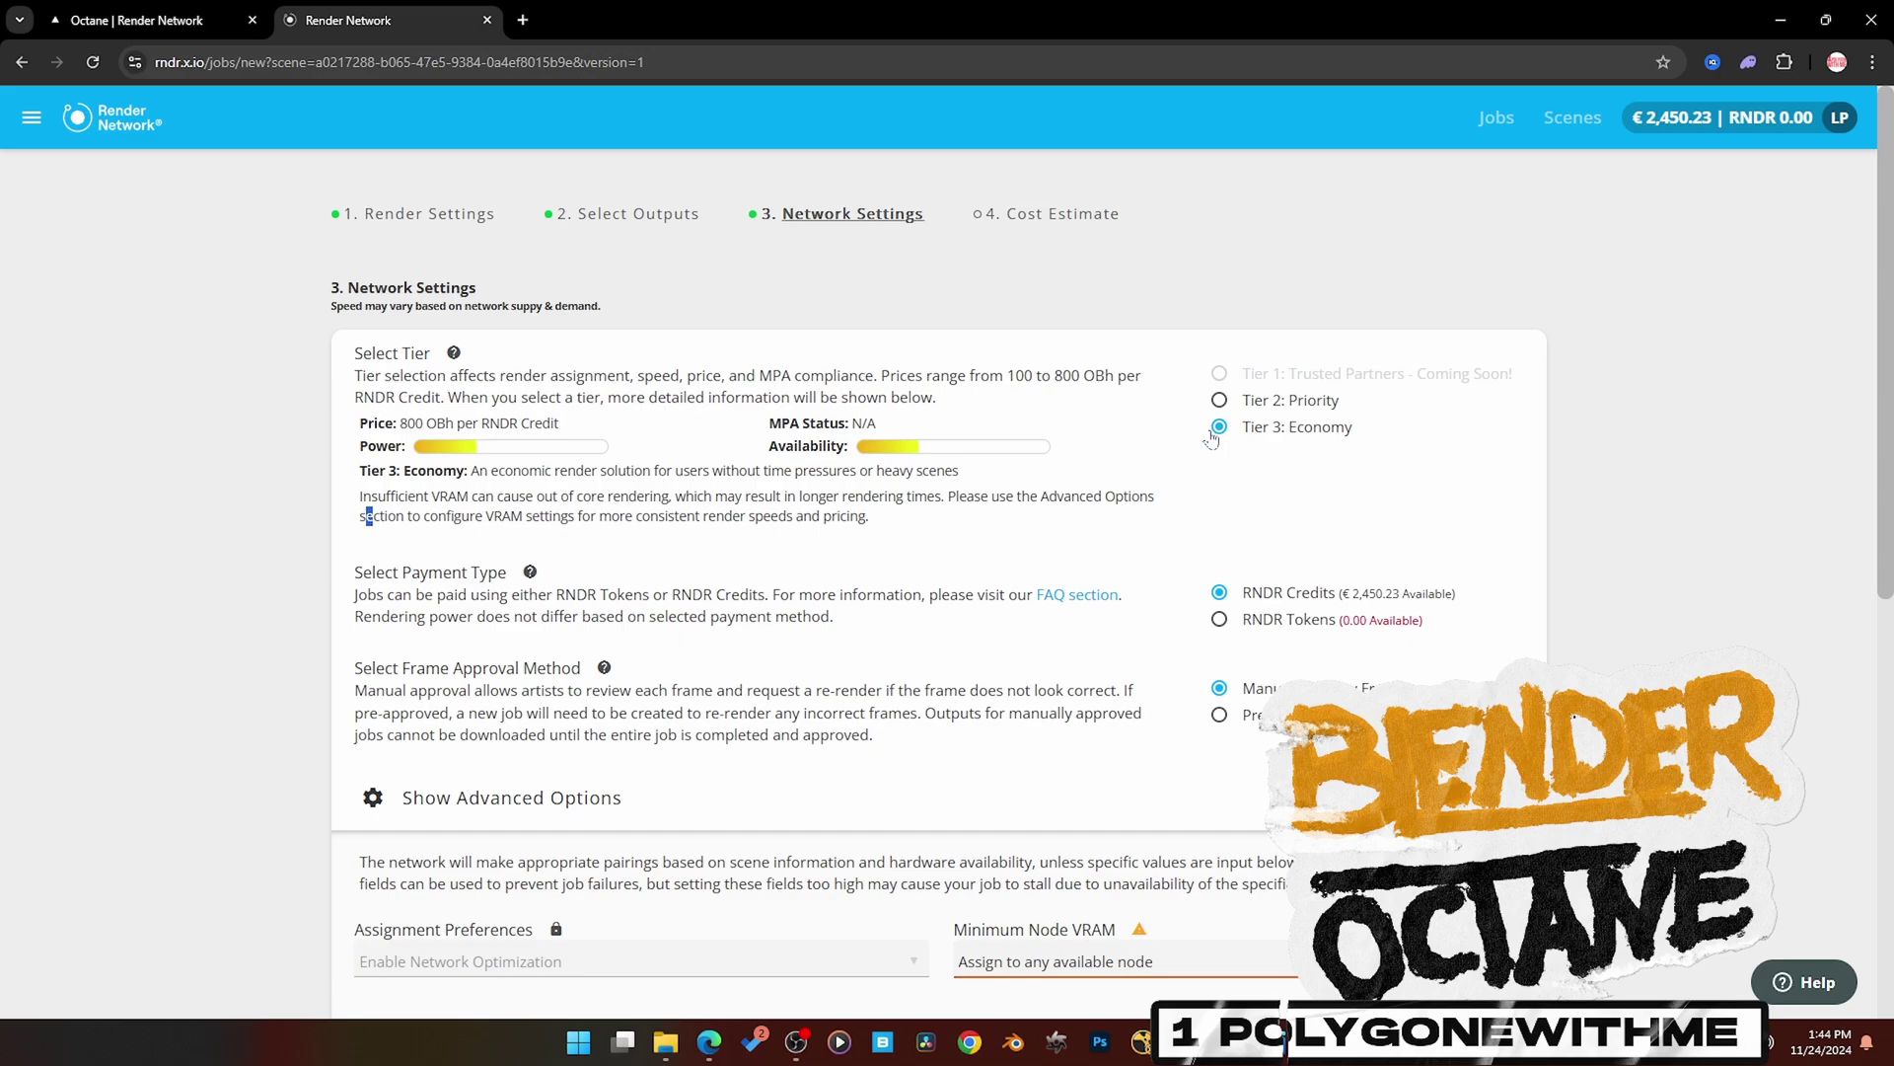
scroll(1212, 439, "down", 4)
left_click(1202, 877)
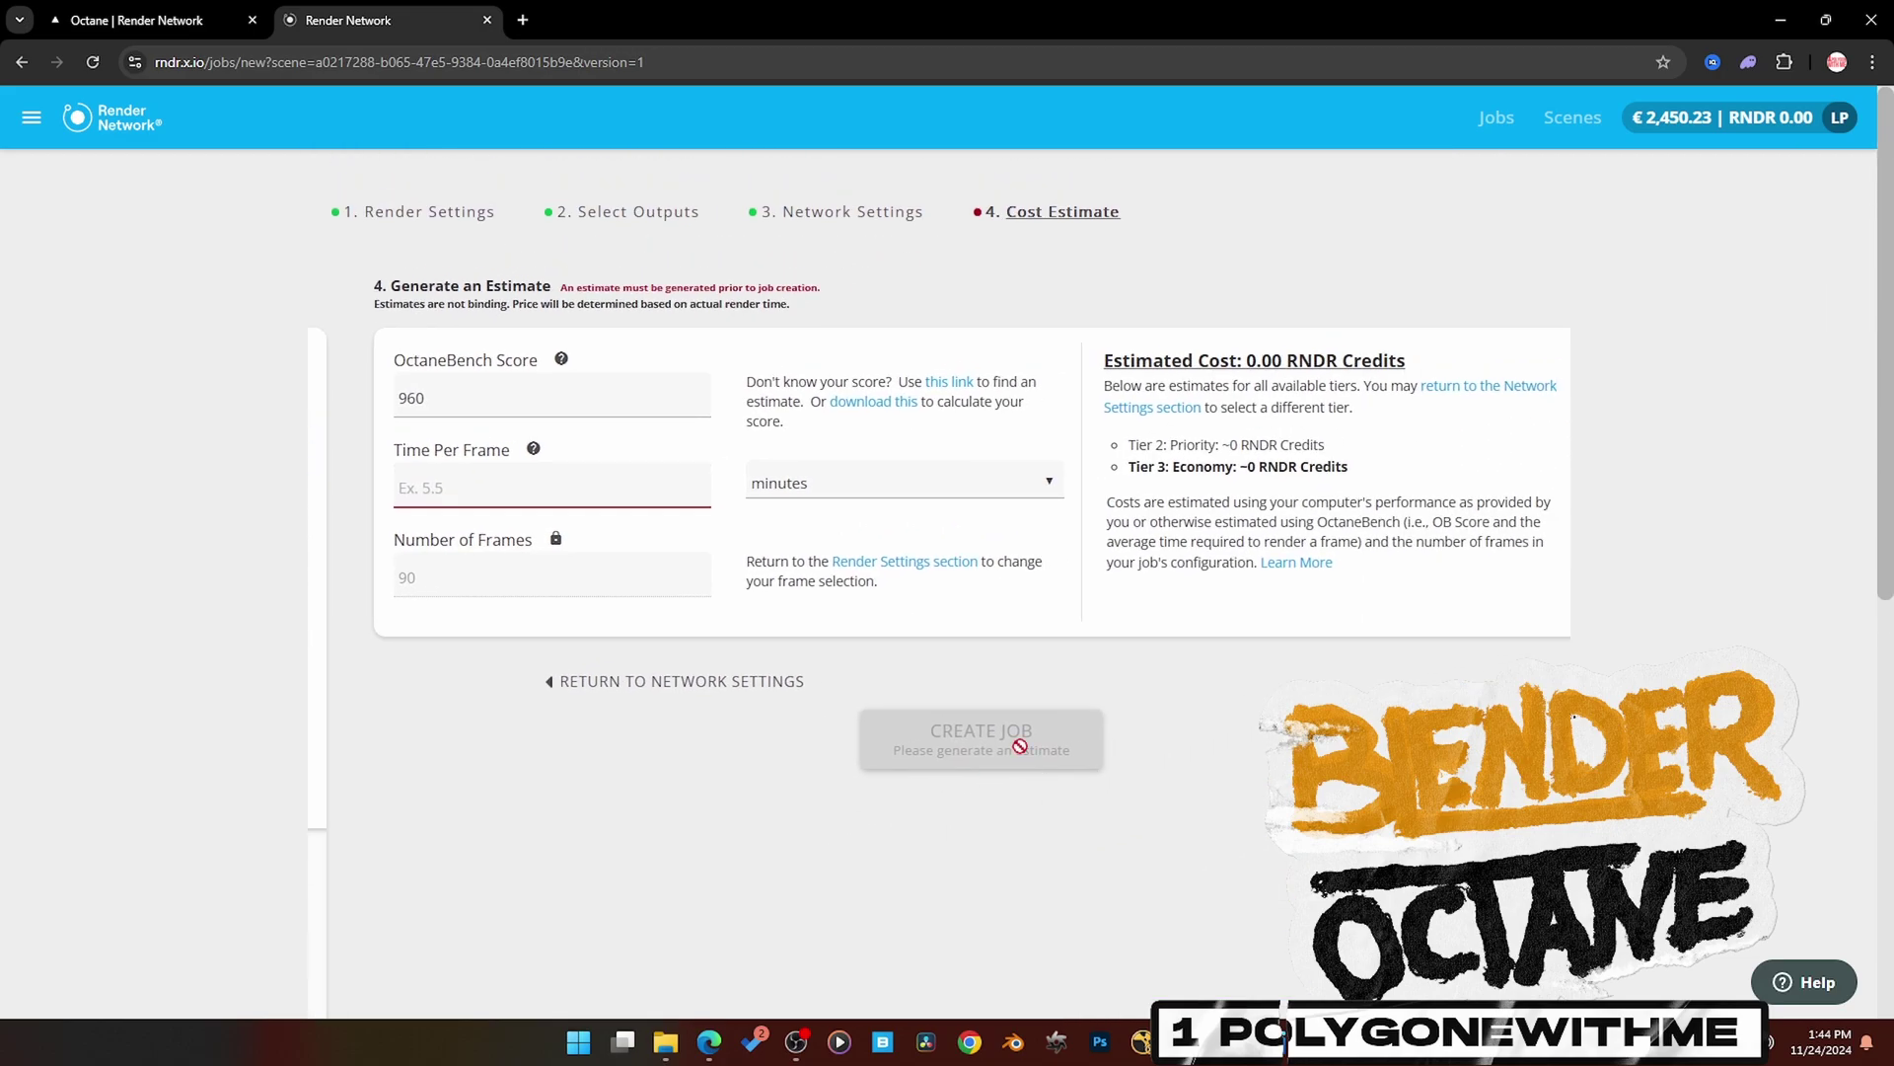
type("2")
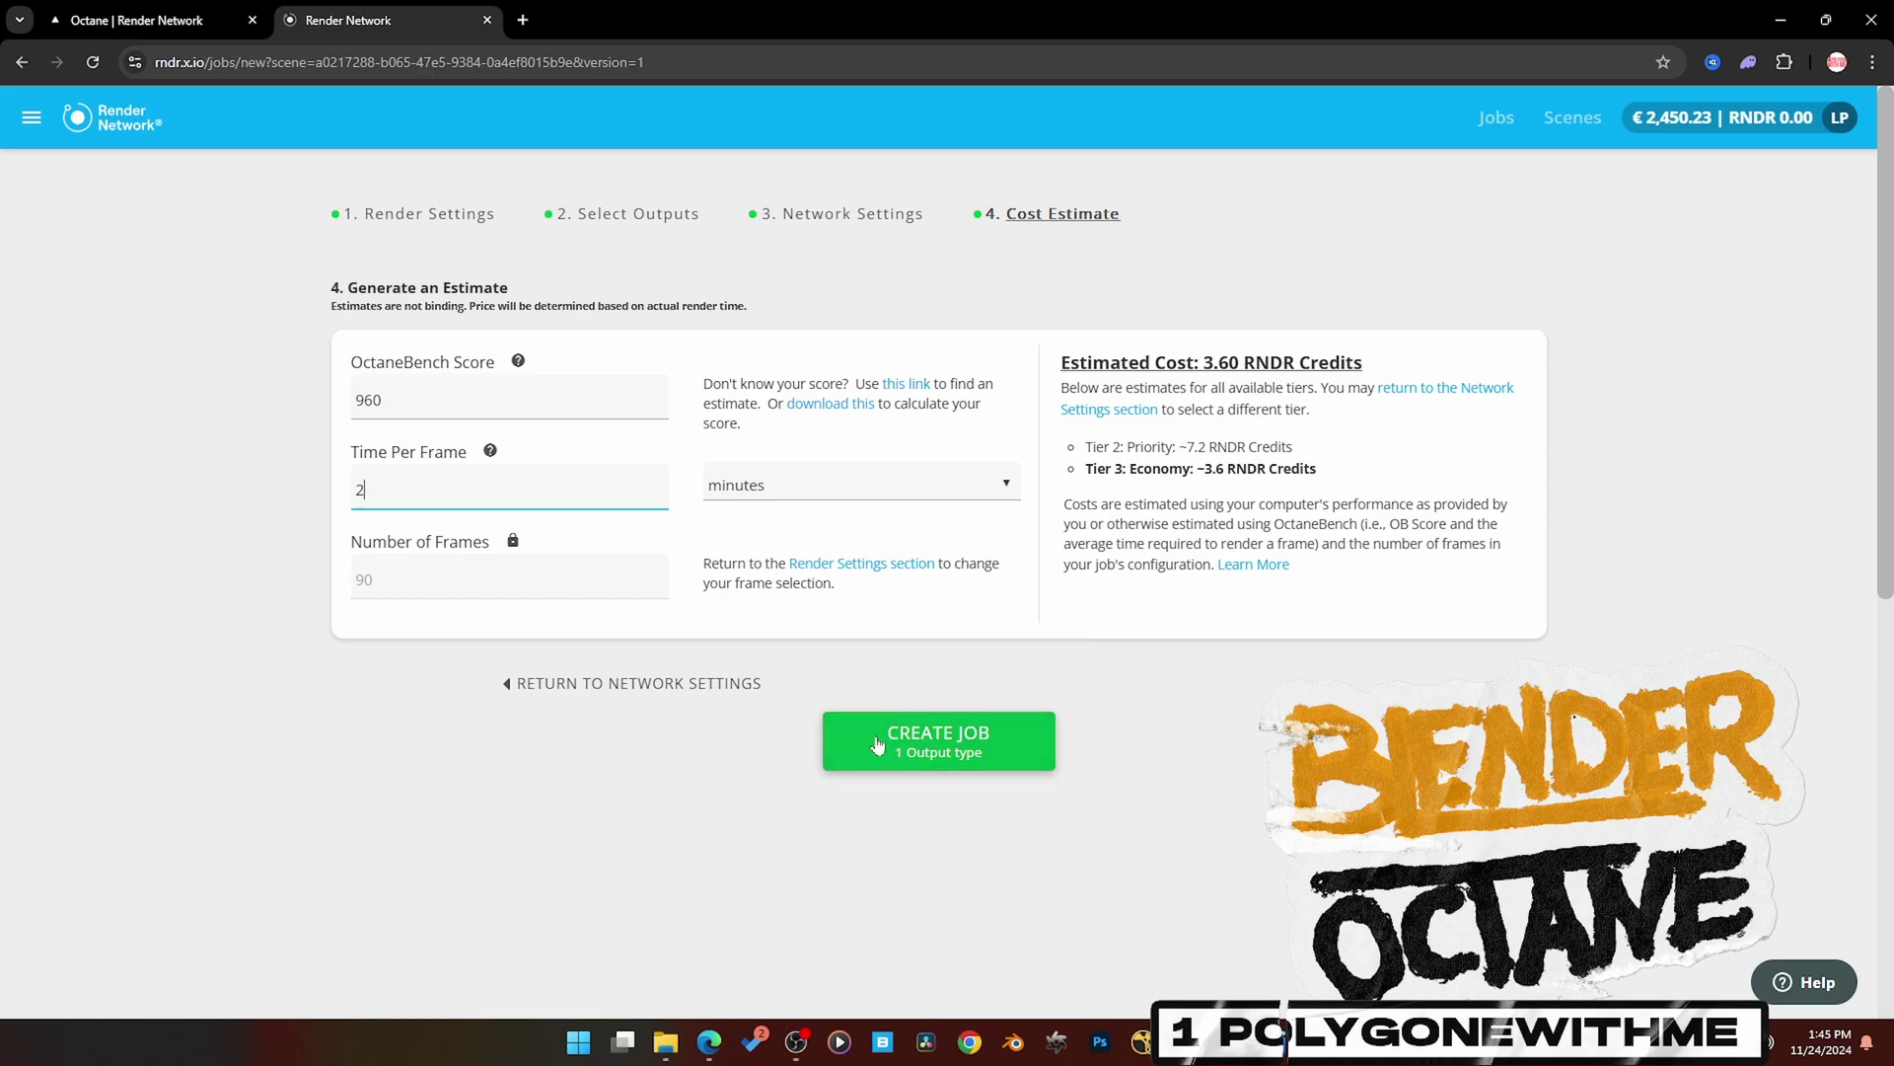
- Open the Jobs list, check the mid wall pass job's frame progress and play its rendered video
left_click(1573, 118)
left_click(1512, 119)
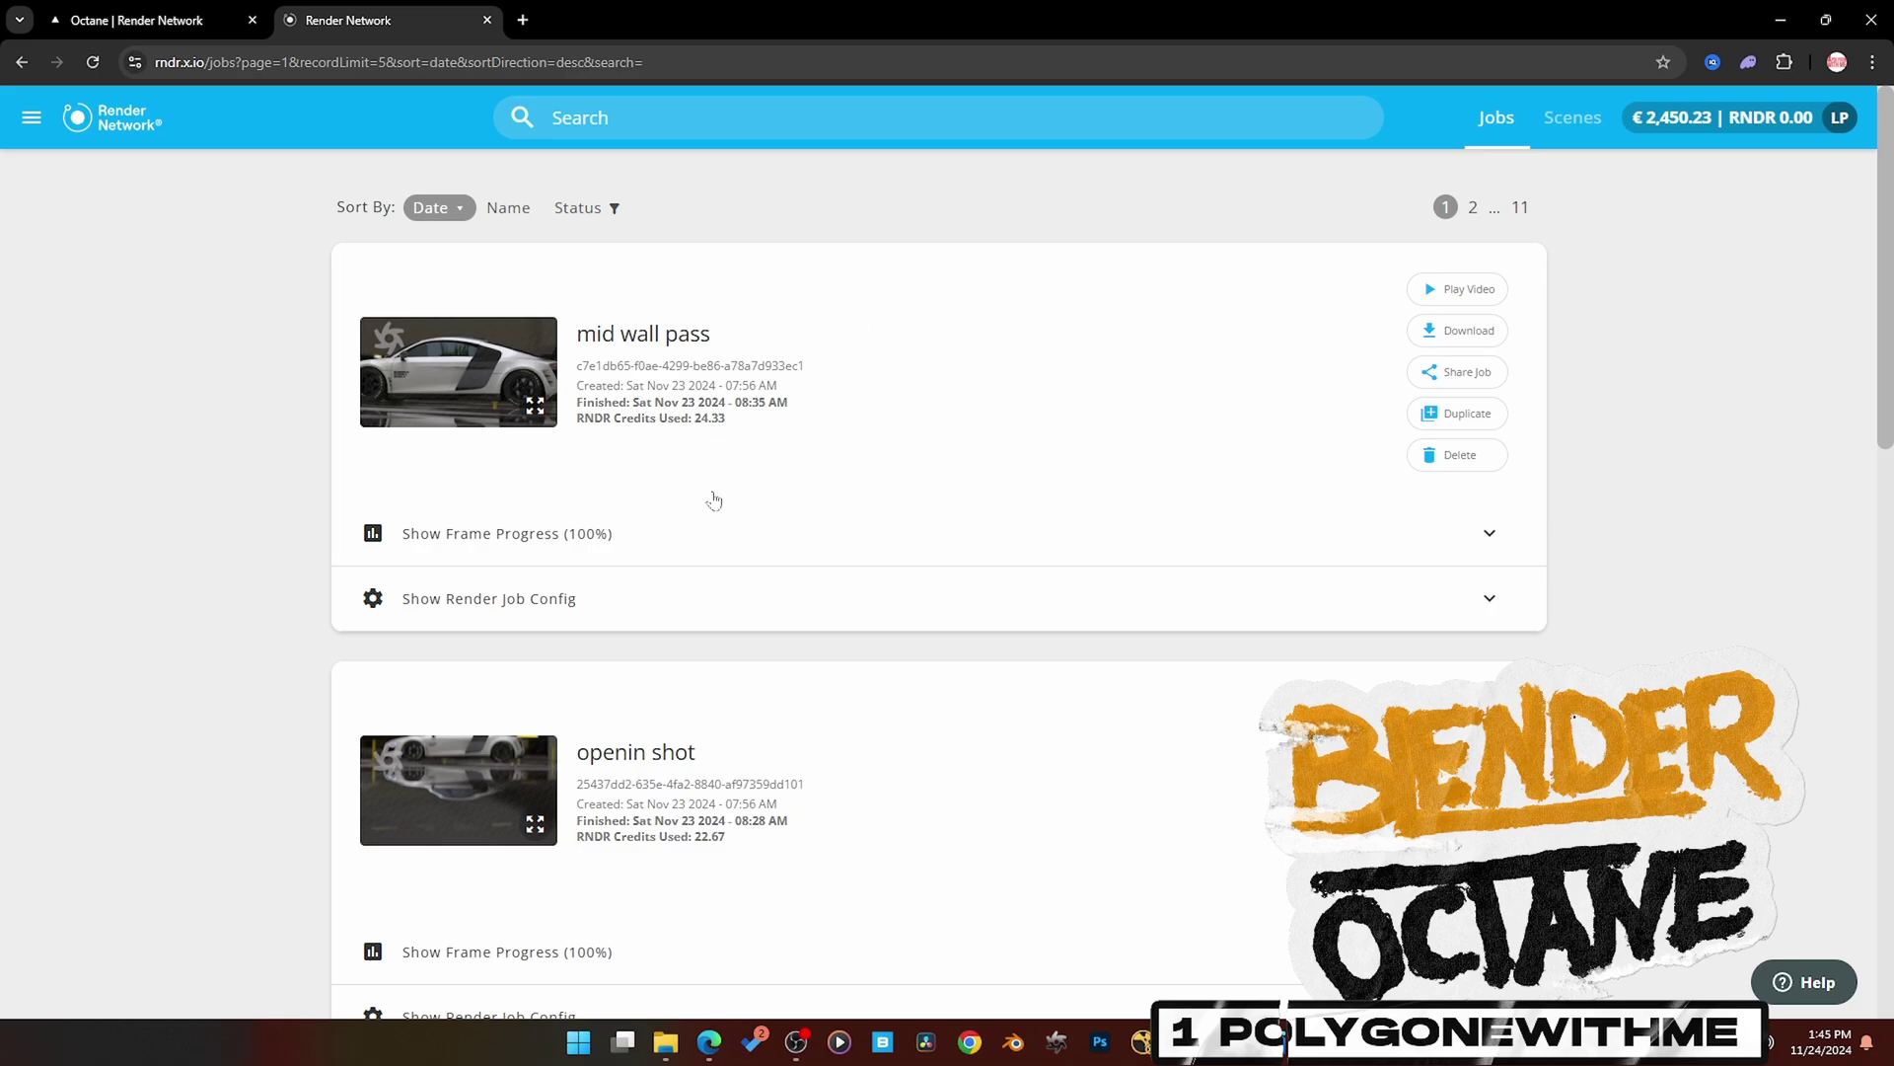
left_click(550, 536)
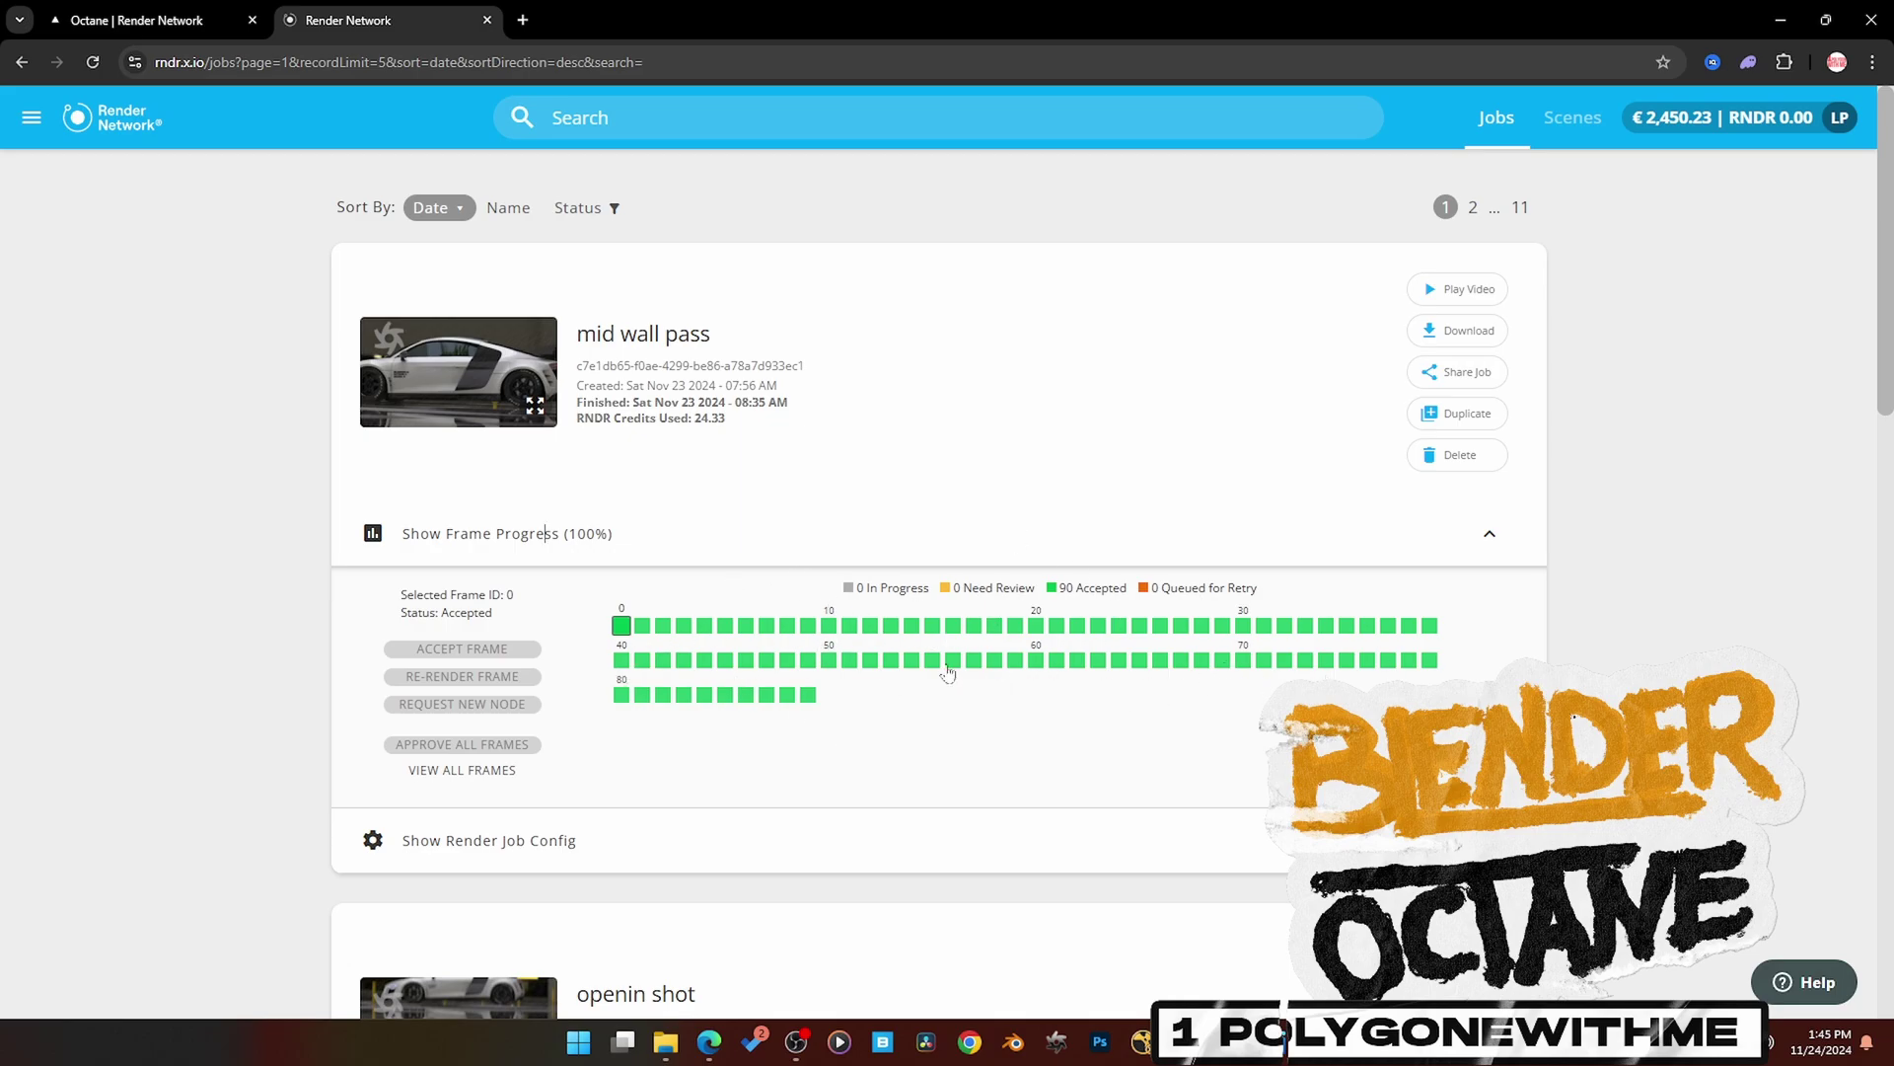
left_click(1462, 292)
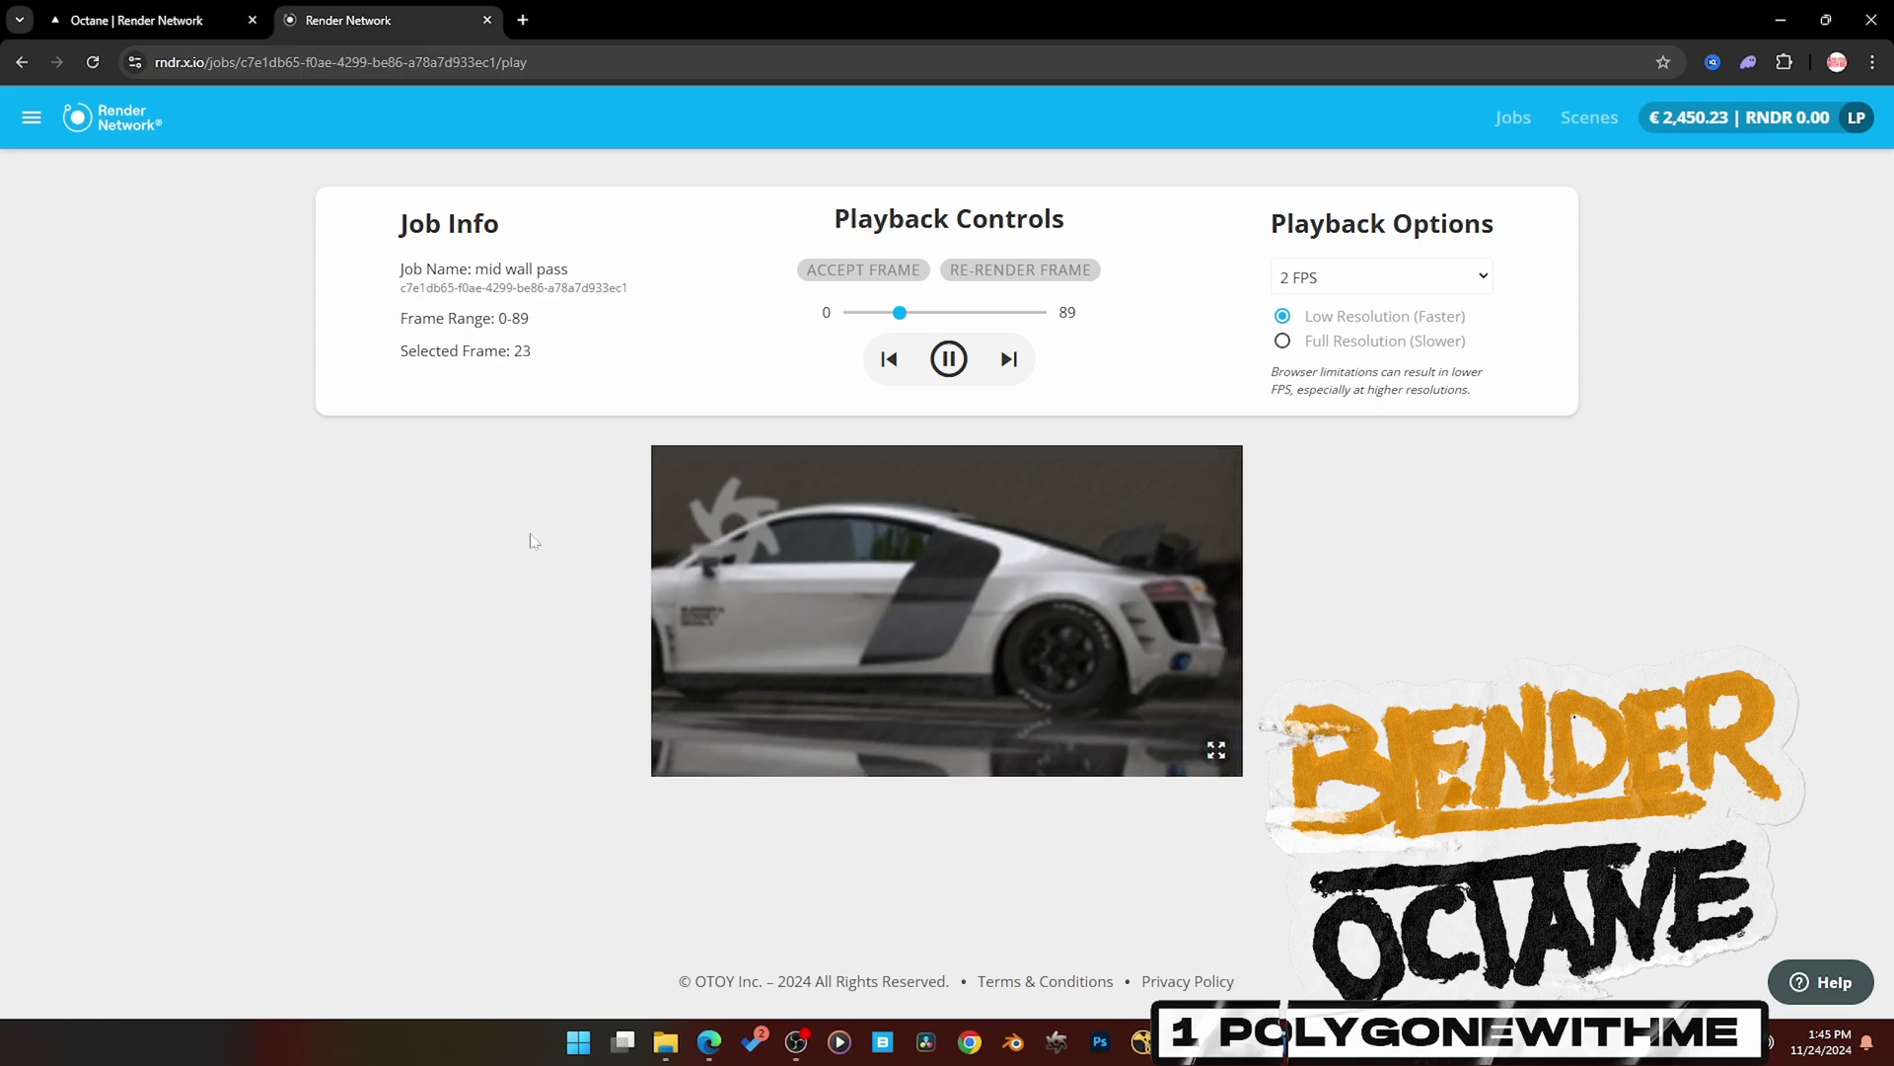
left_click(950, 359)
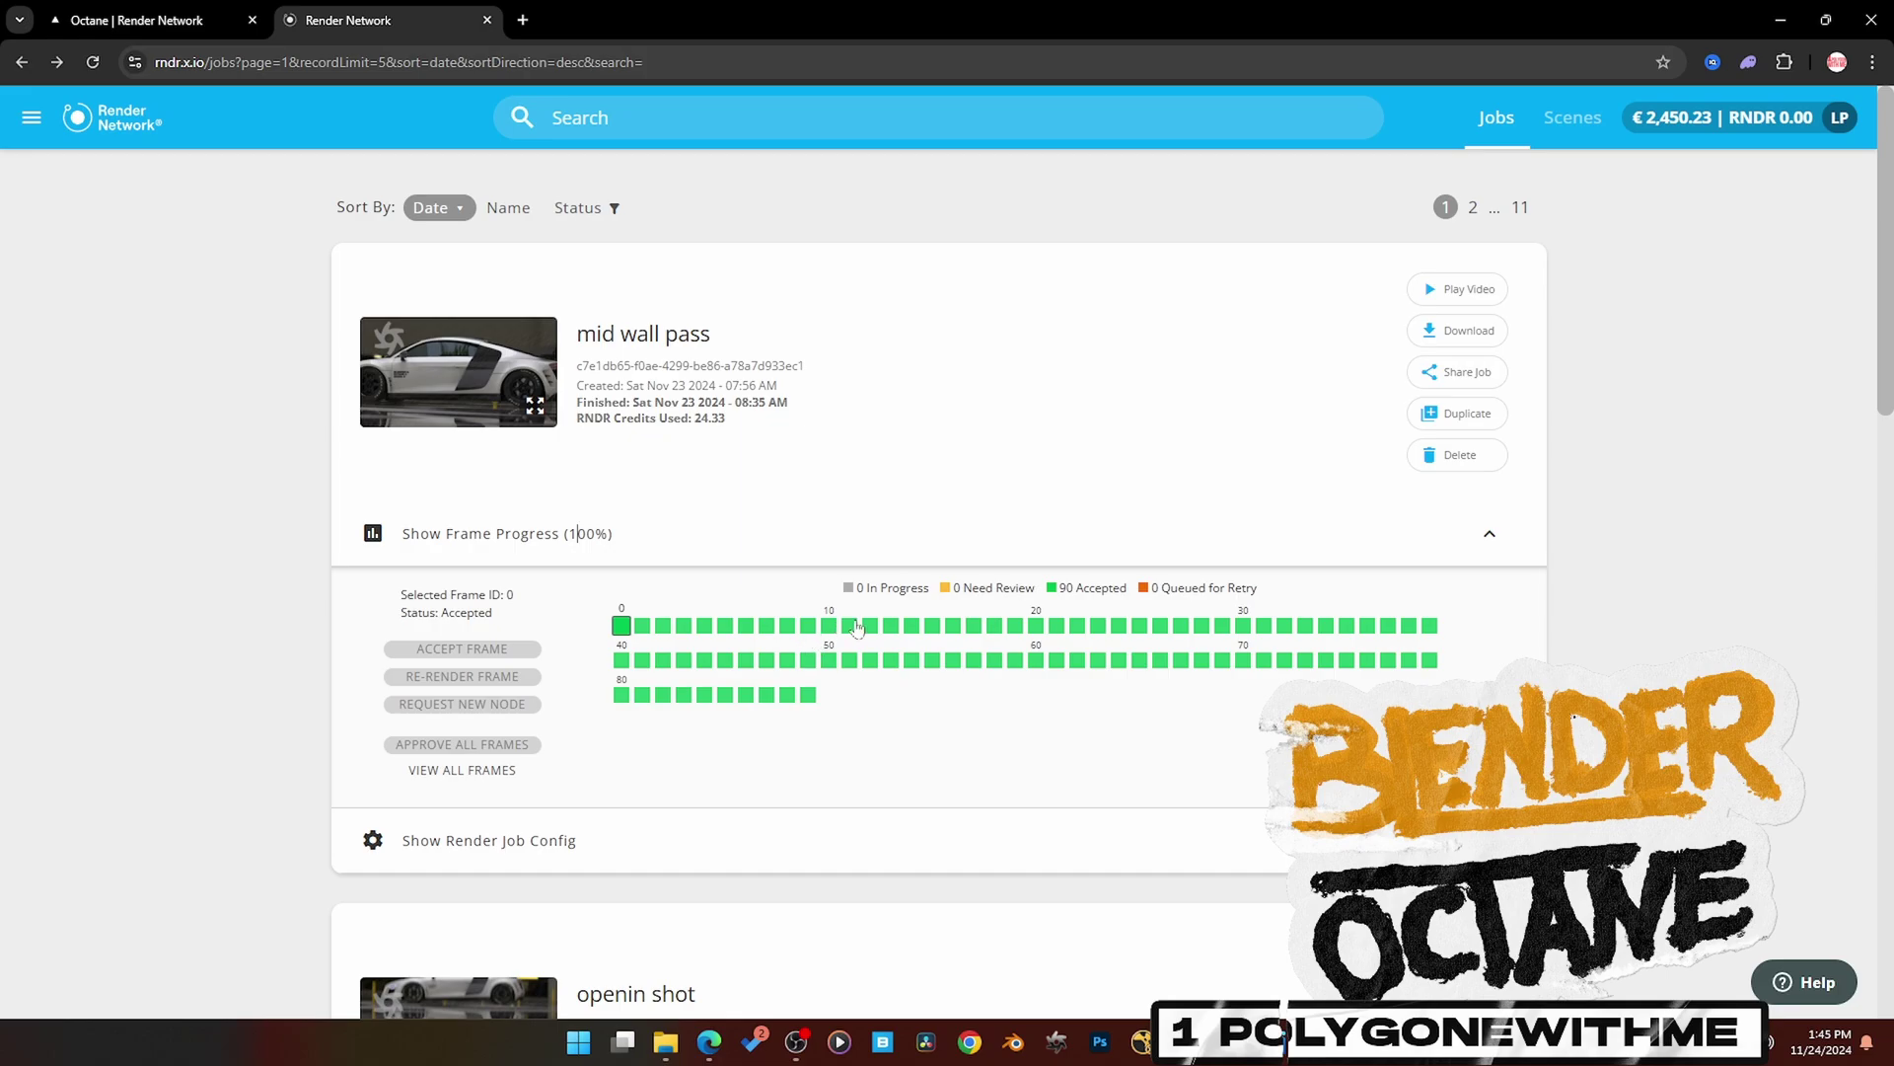
- Select frame 12 in the mid wall pass job's frame progress and look through the finished jobs
left_click(869, 626)
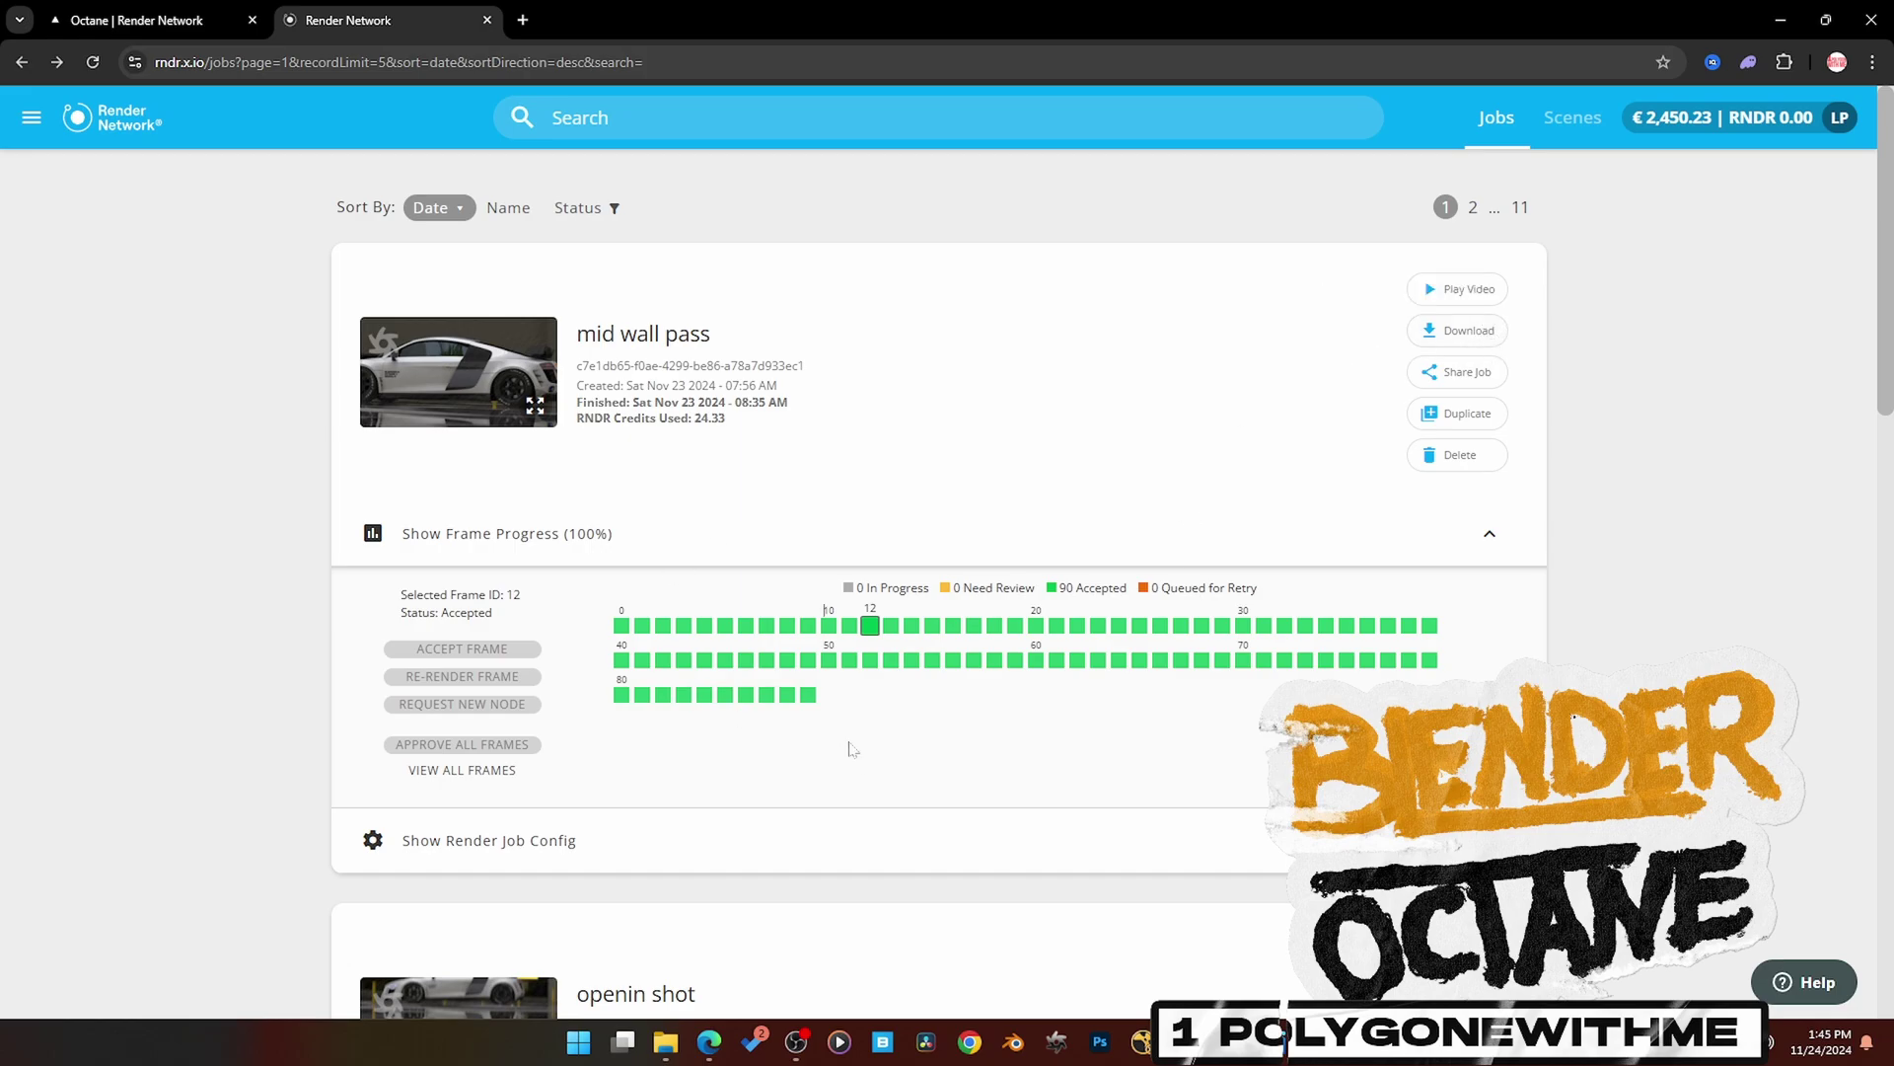
scroll(845, 685, "down", 10)
scroll(825, 628, "down", 7)
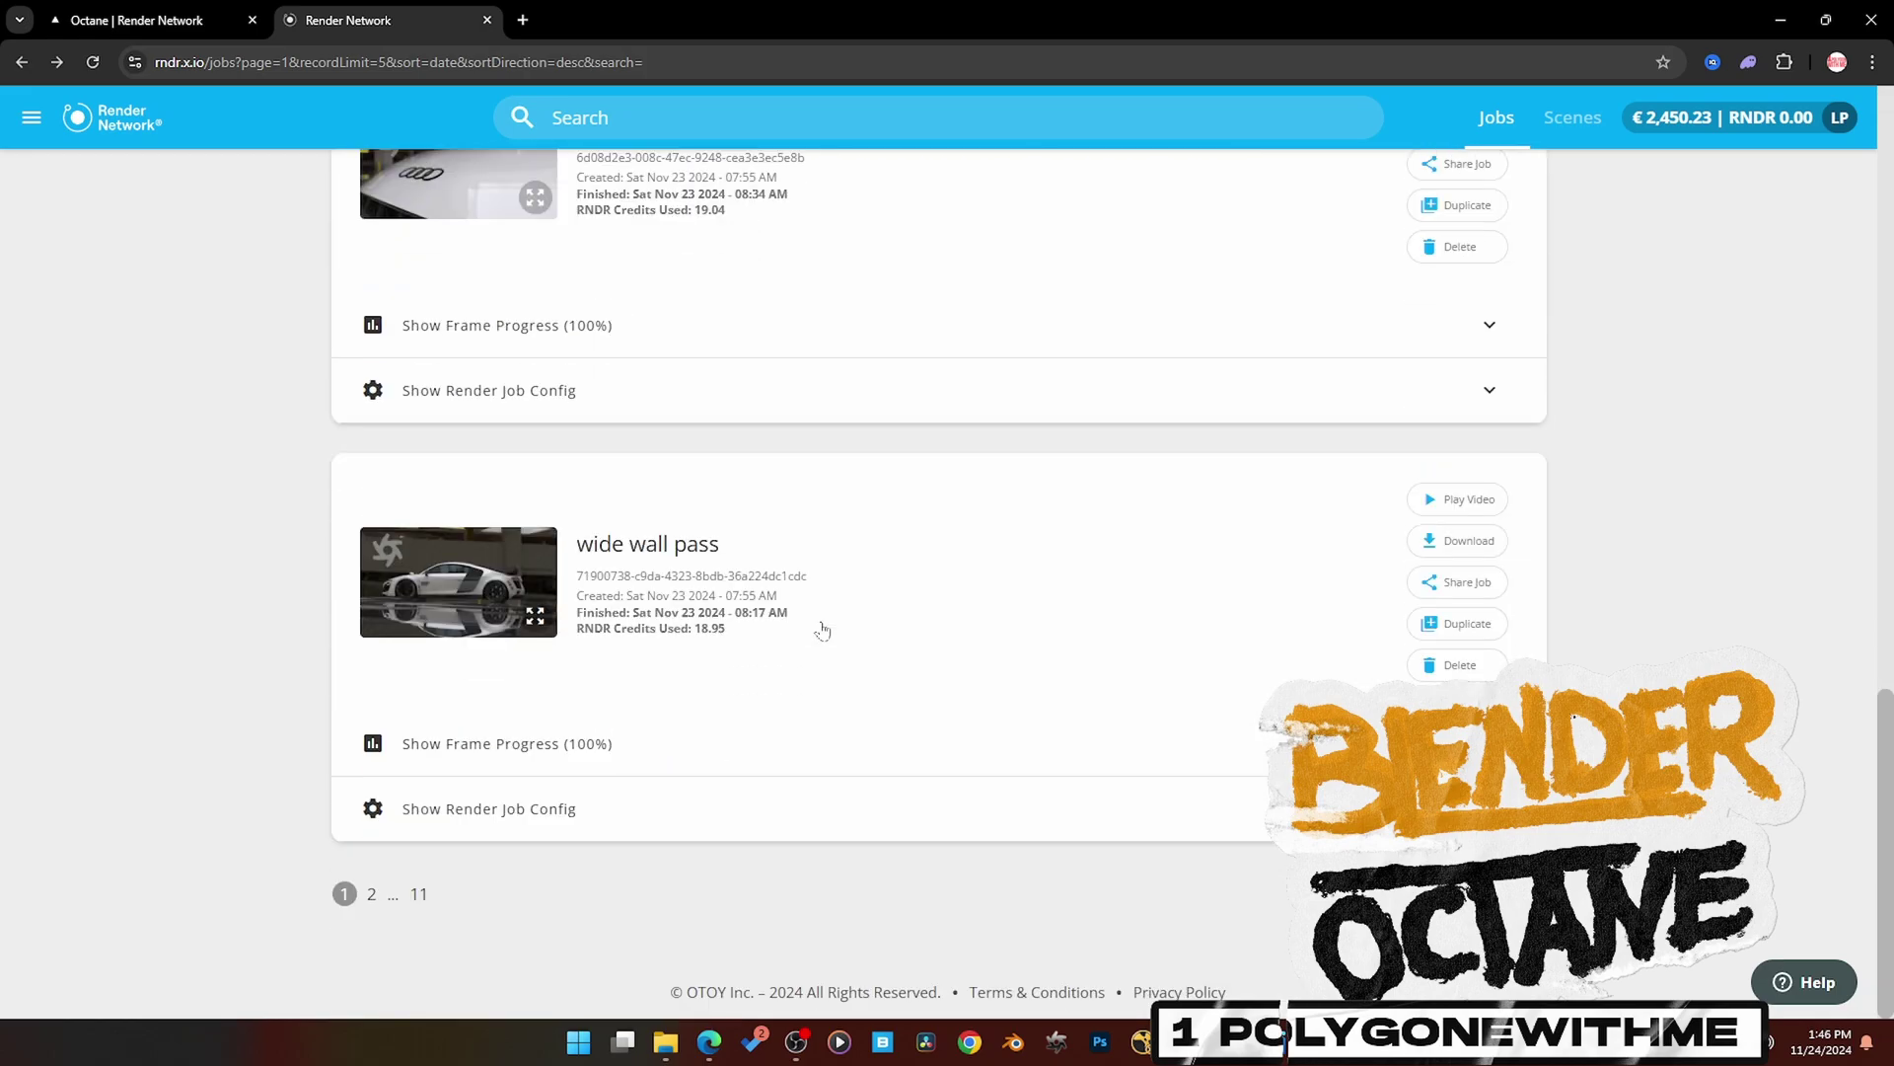
scroll(827, 627, "up", 15)
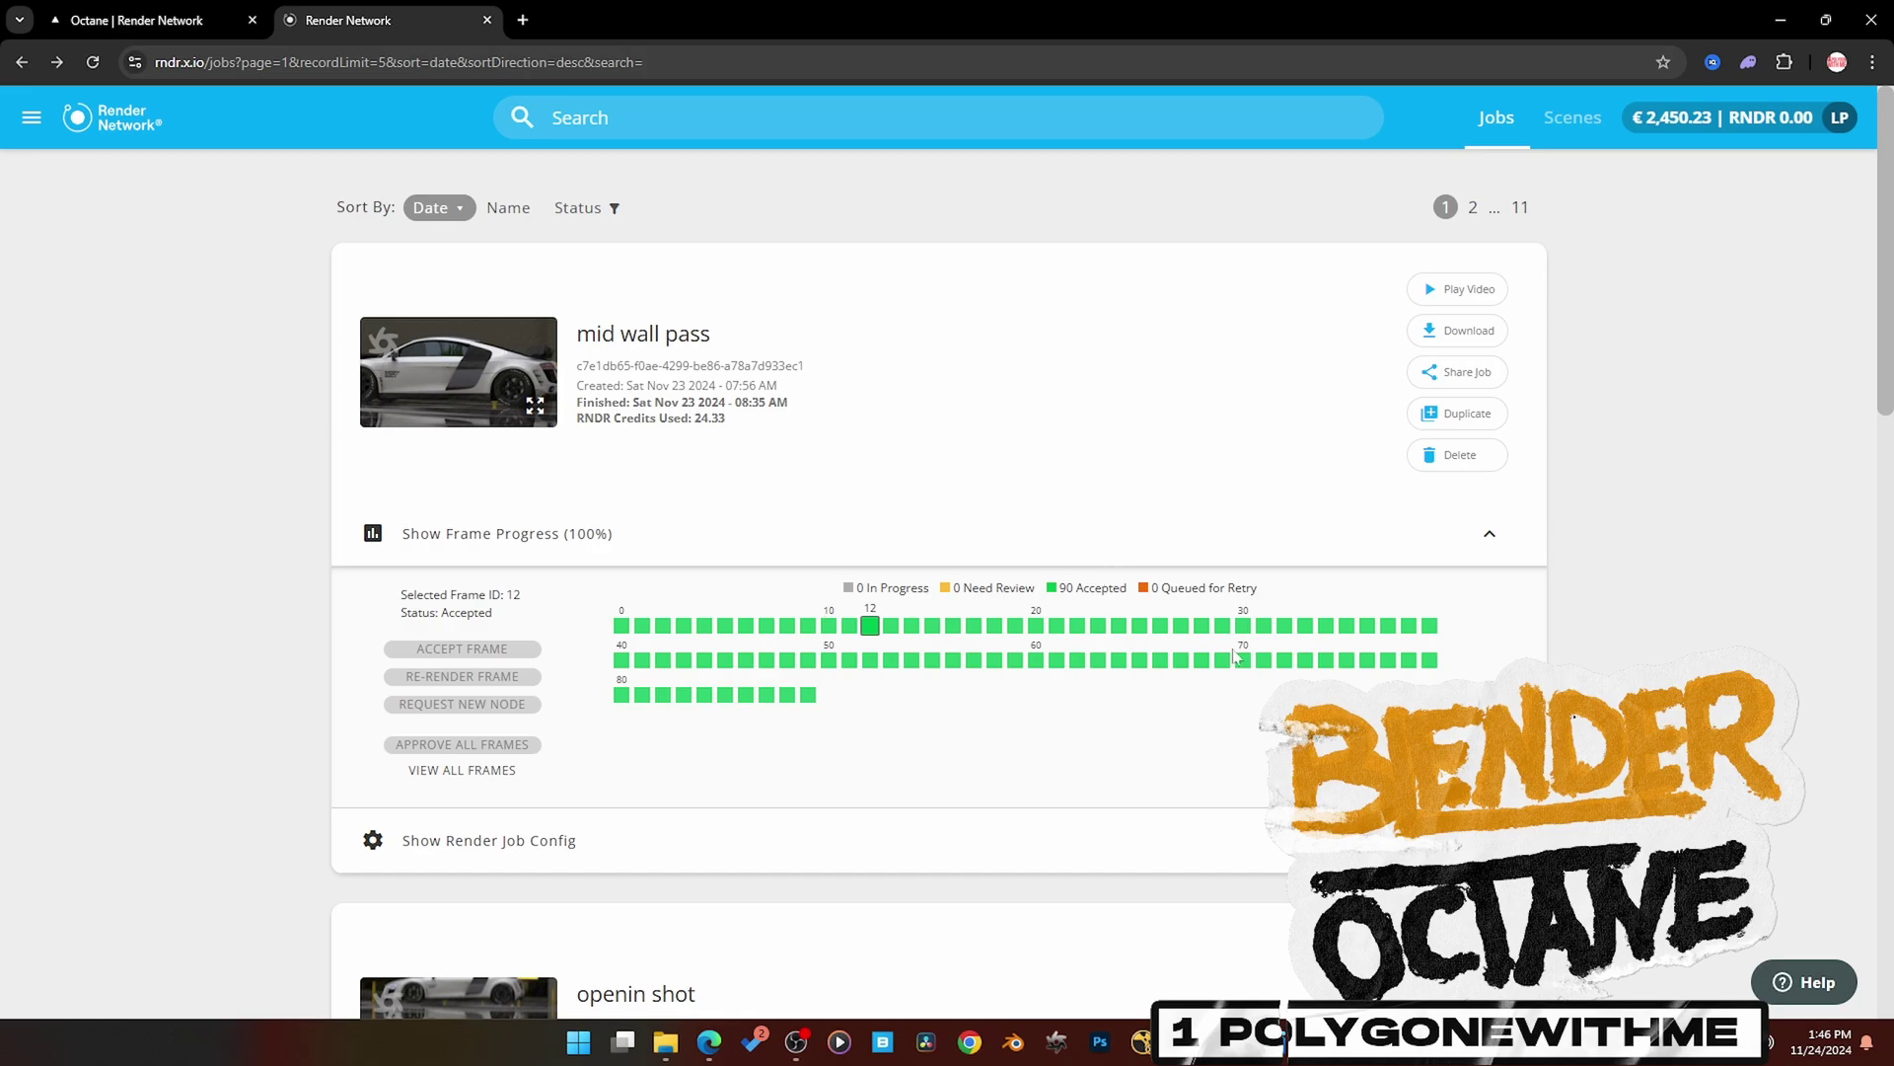
- Look over the openin shot, tire shot, Front logo push in and wide wall pass jobs in the Jobs list
scroll(917, 608, "down", 3)
scroll(913, 830, "down", 2)
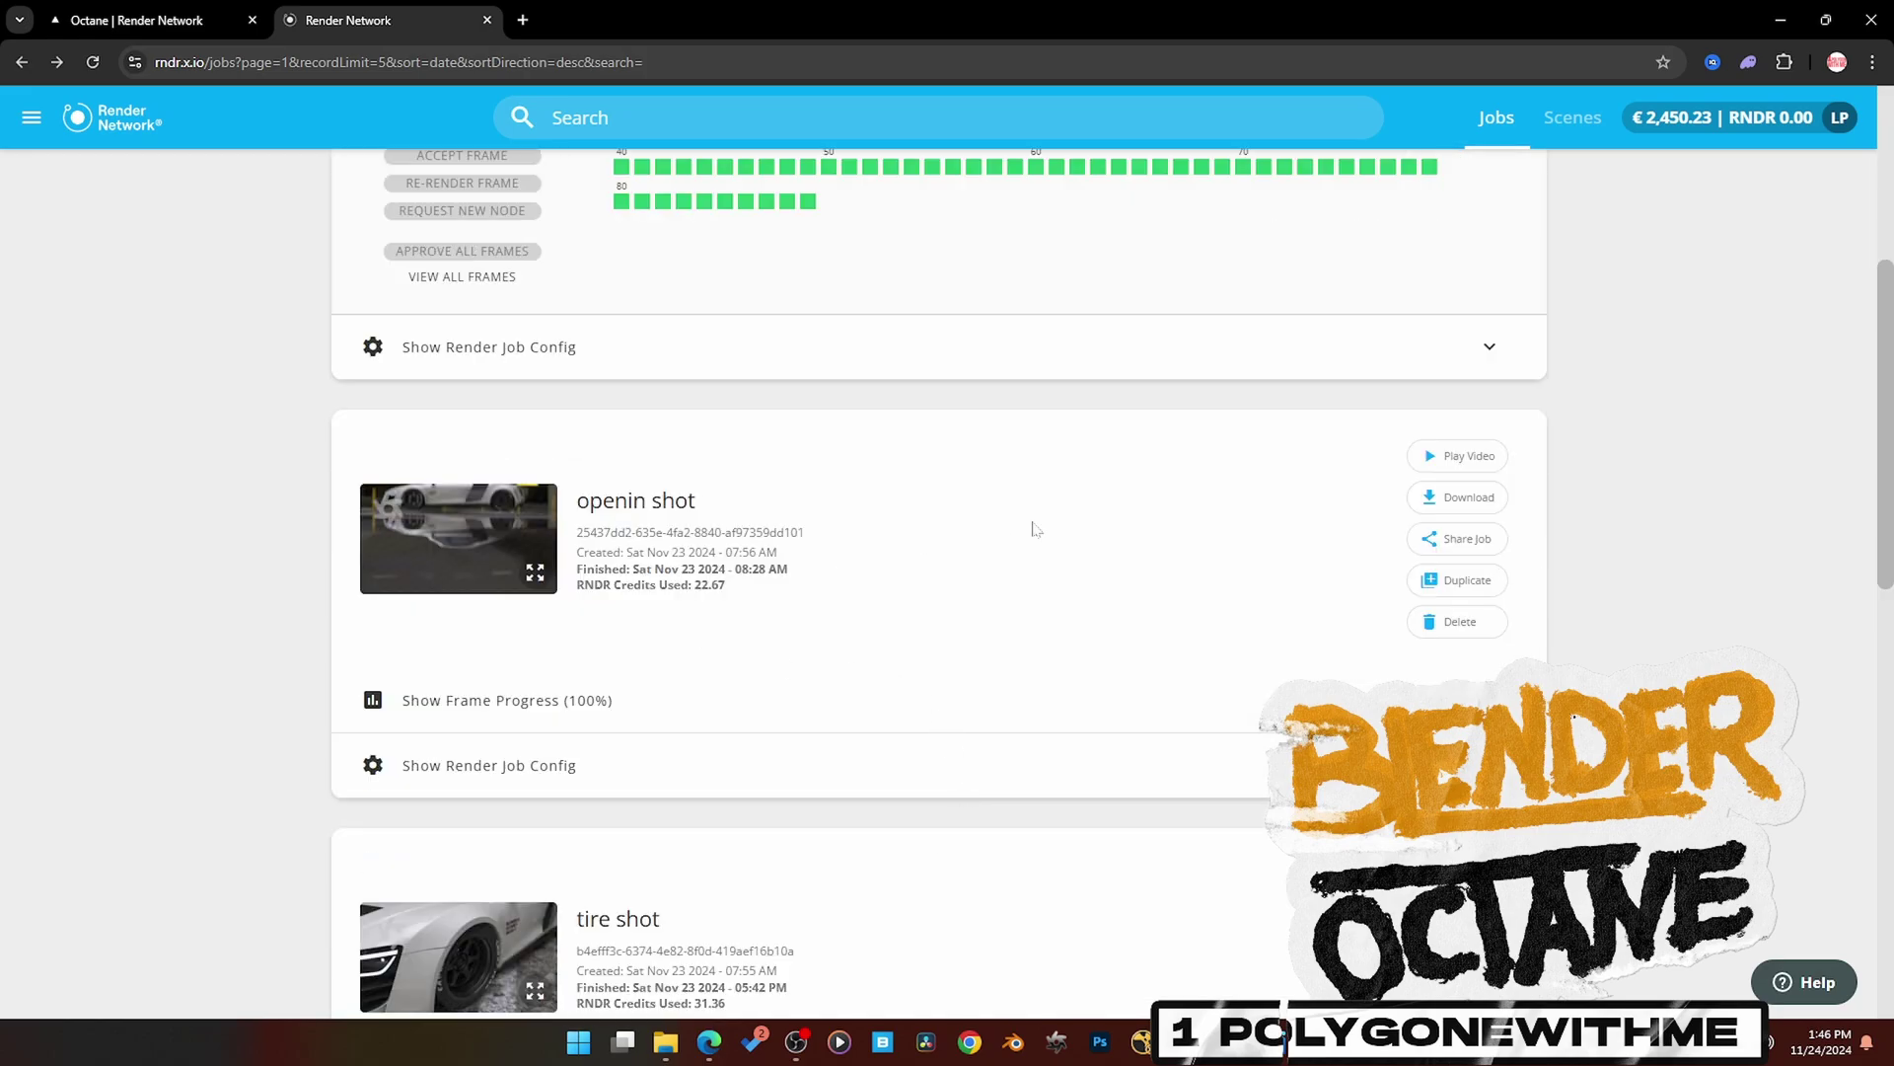
scroll(811, 719, "down", 8)
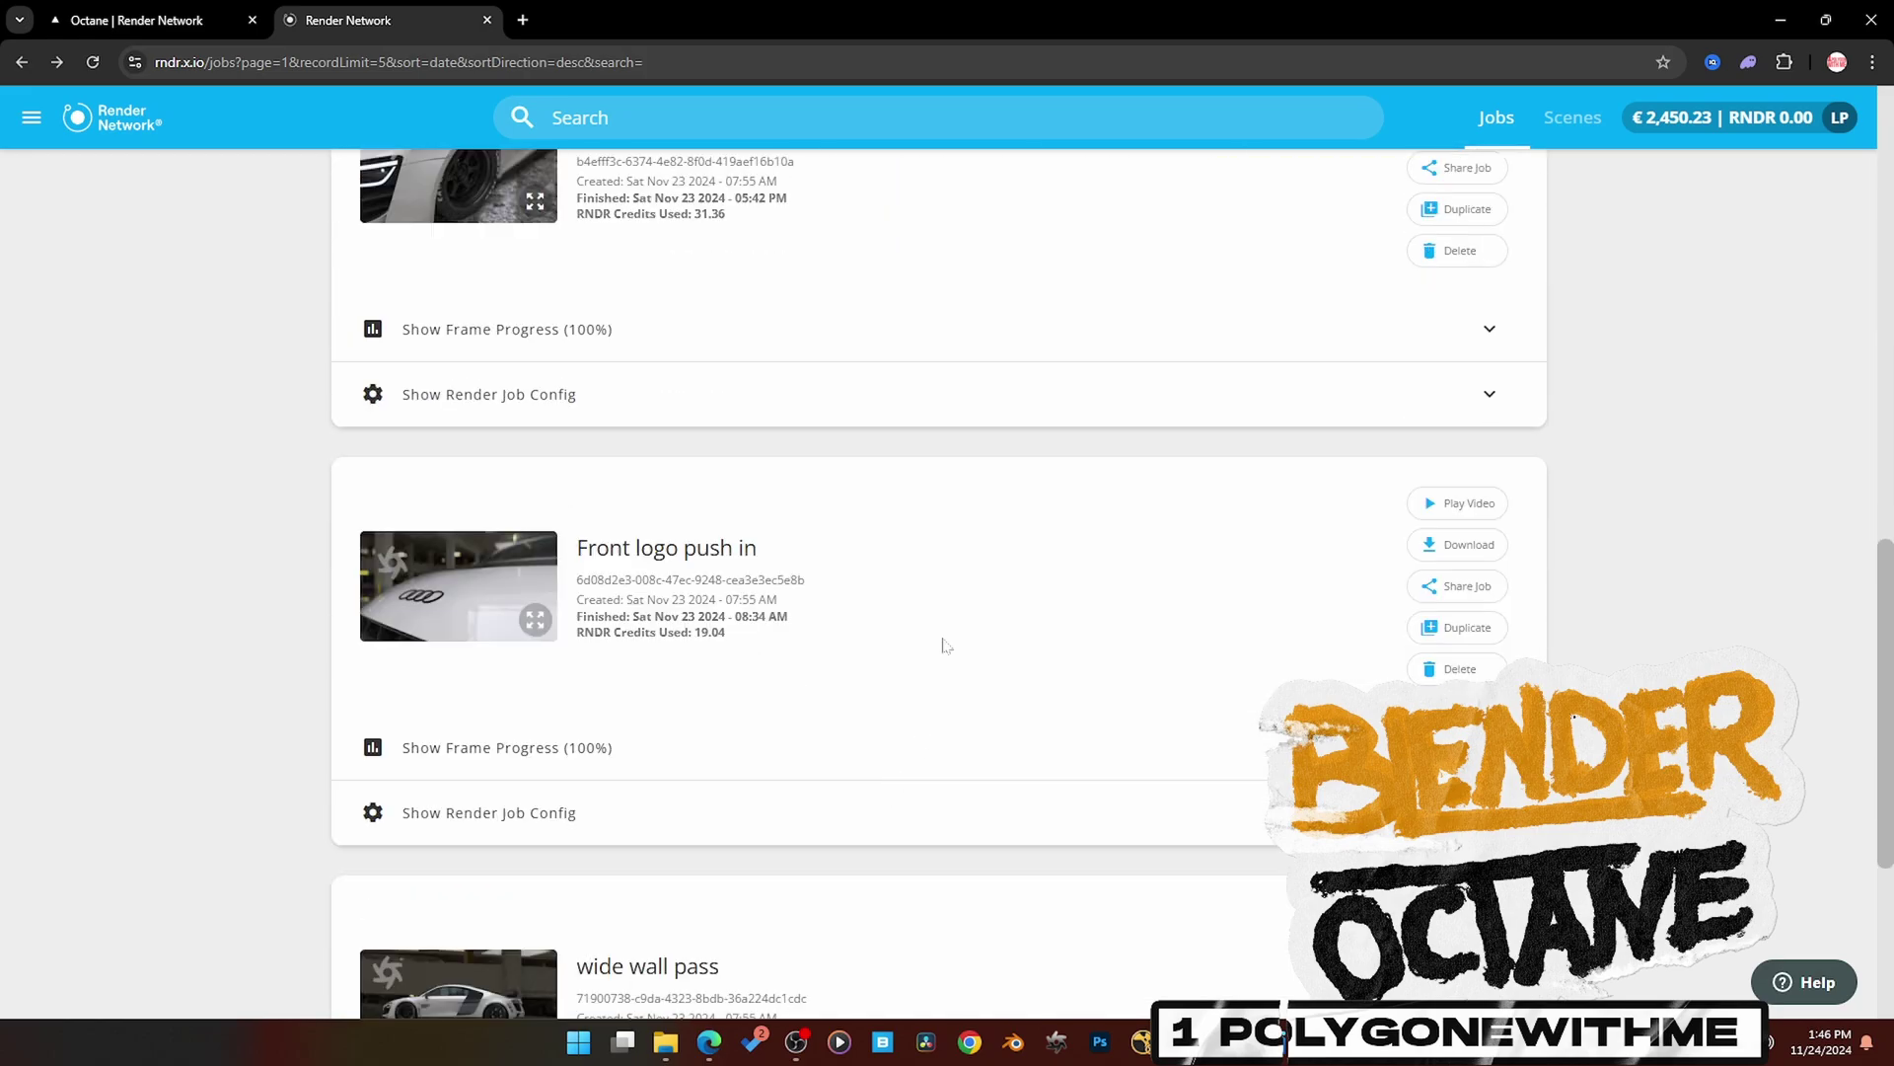
scroll(760, 647, "down", 4)
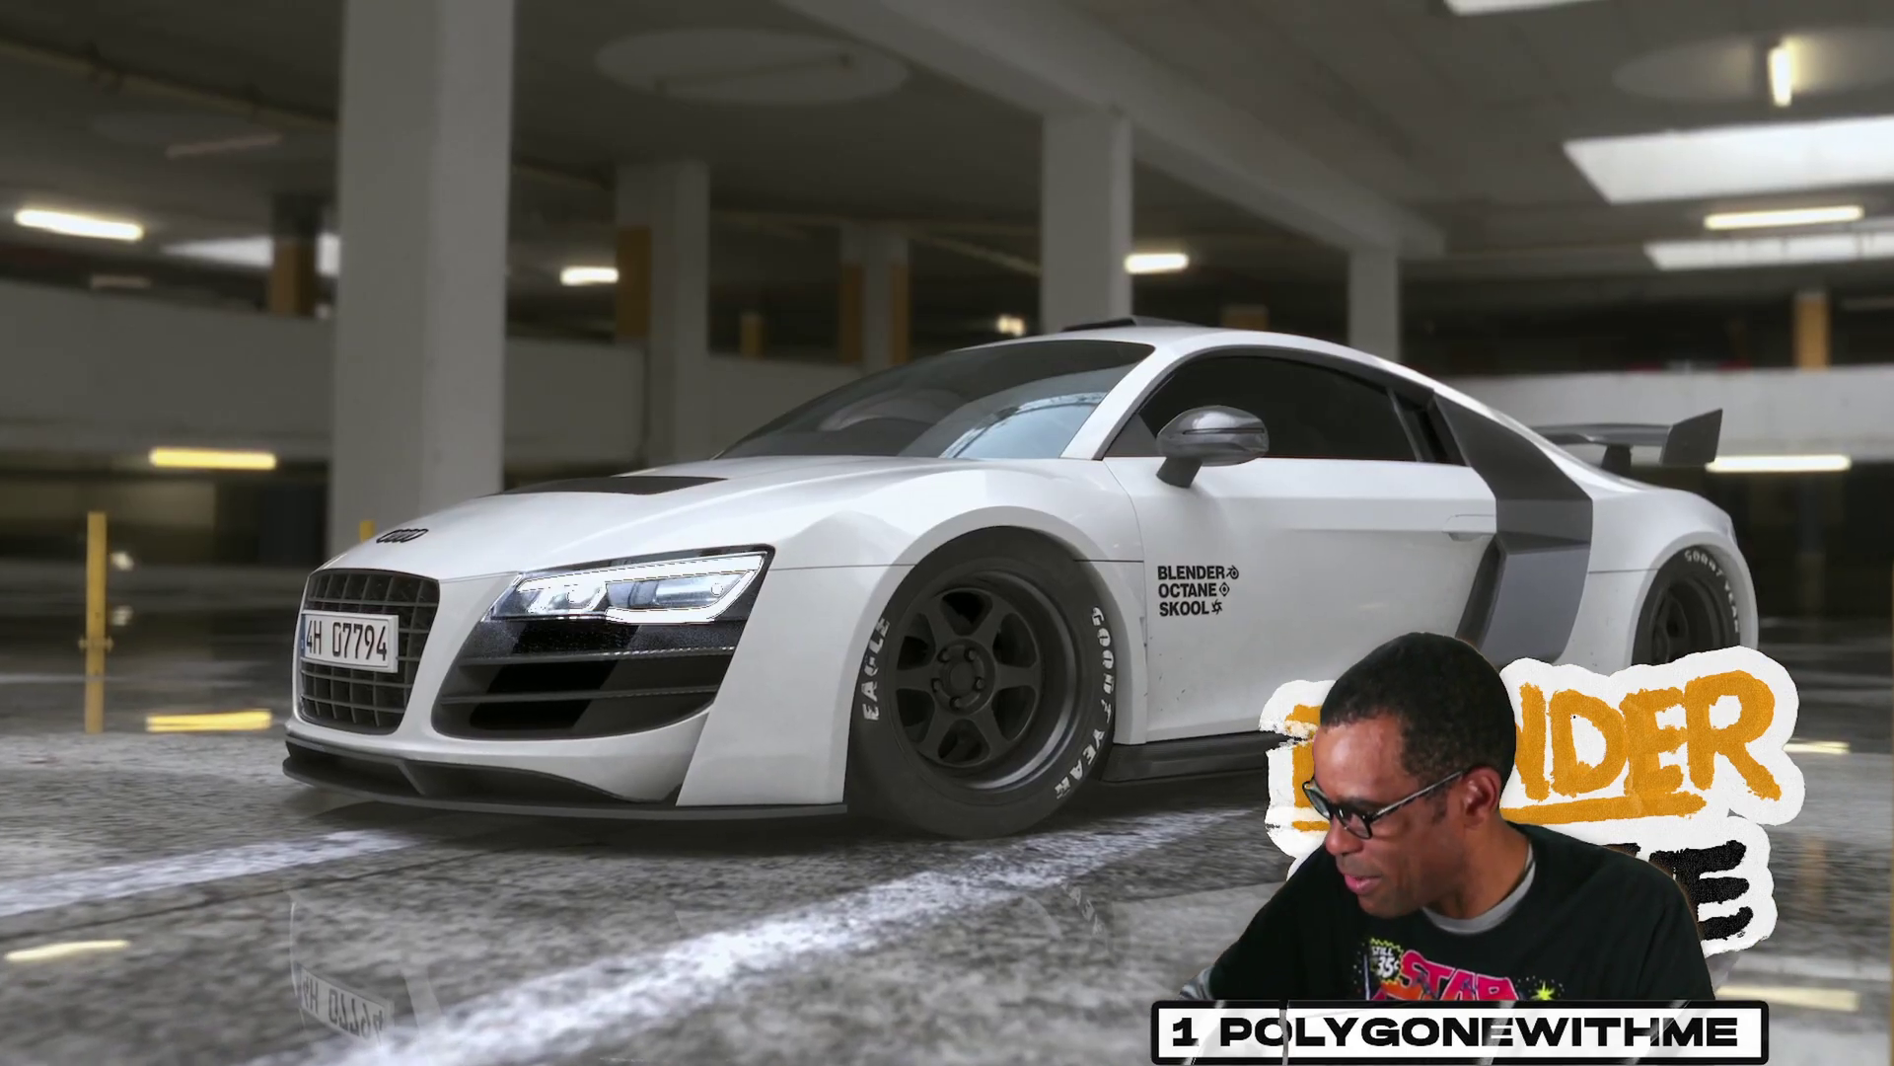
- Browse the visual effects YouTube channel's videos, including the Random Car Generator and Insanely Fast Virtual Production tutorials
mouse_move(1241, 578)
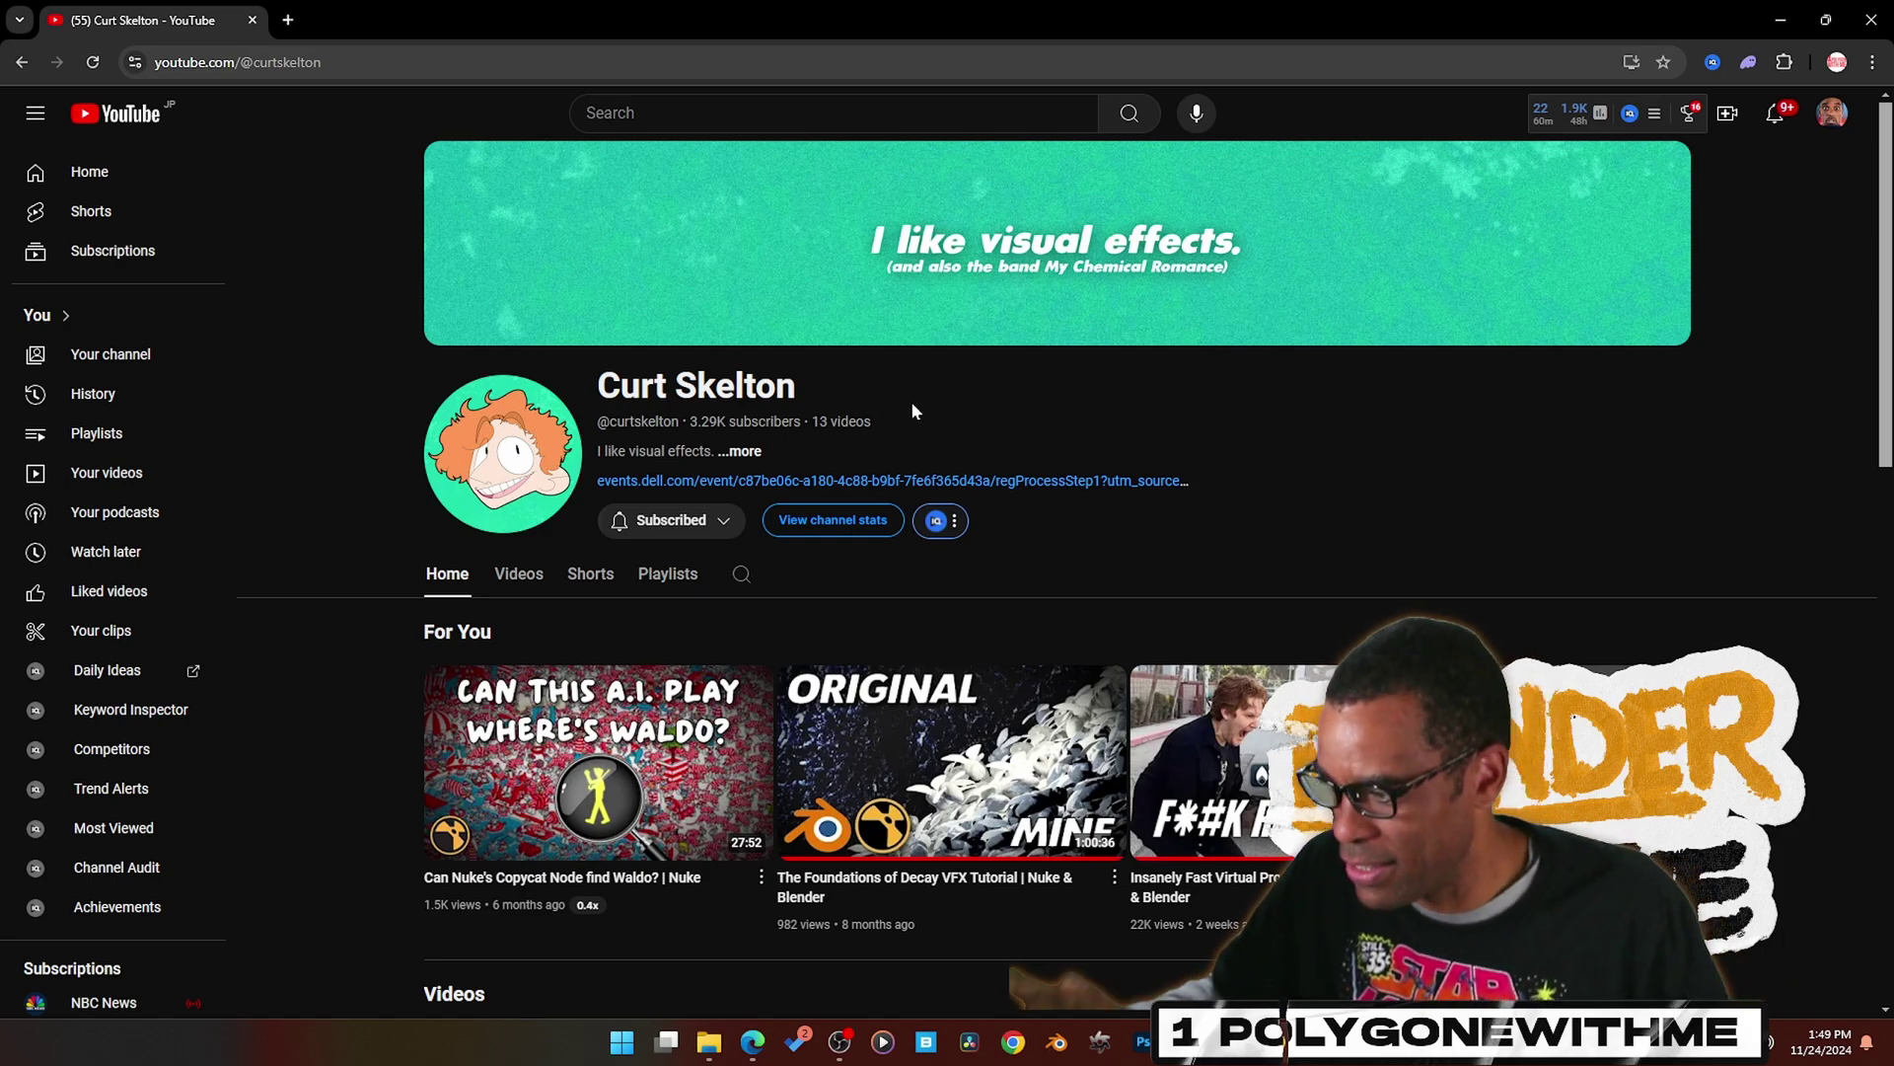
left_click_drag(1880, 449, 1890, 575)
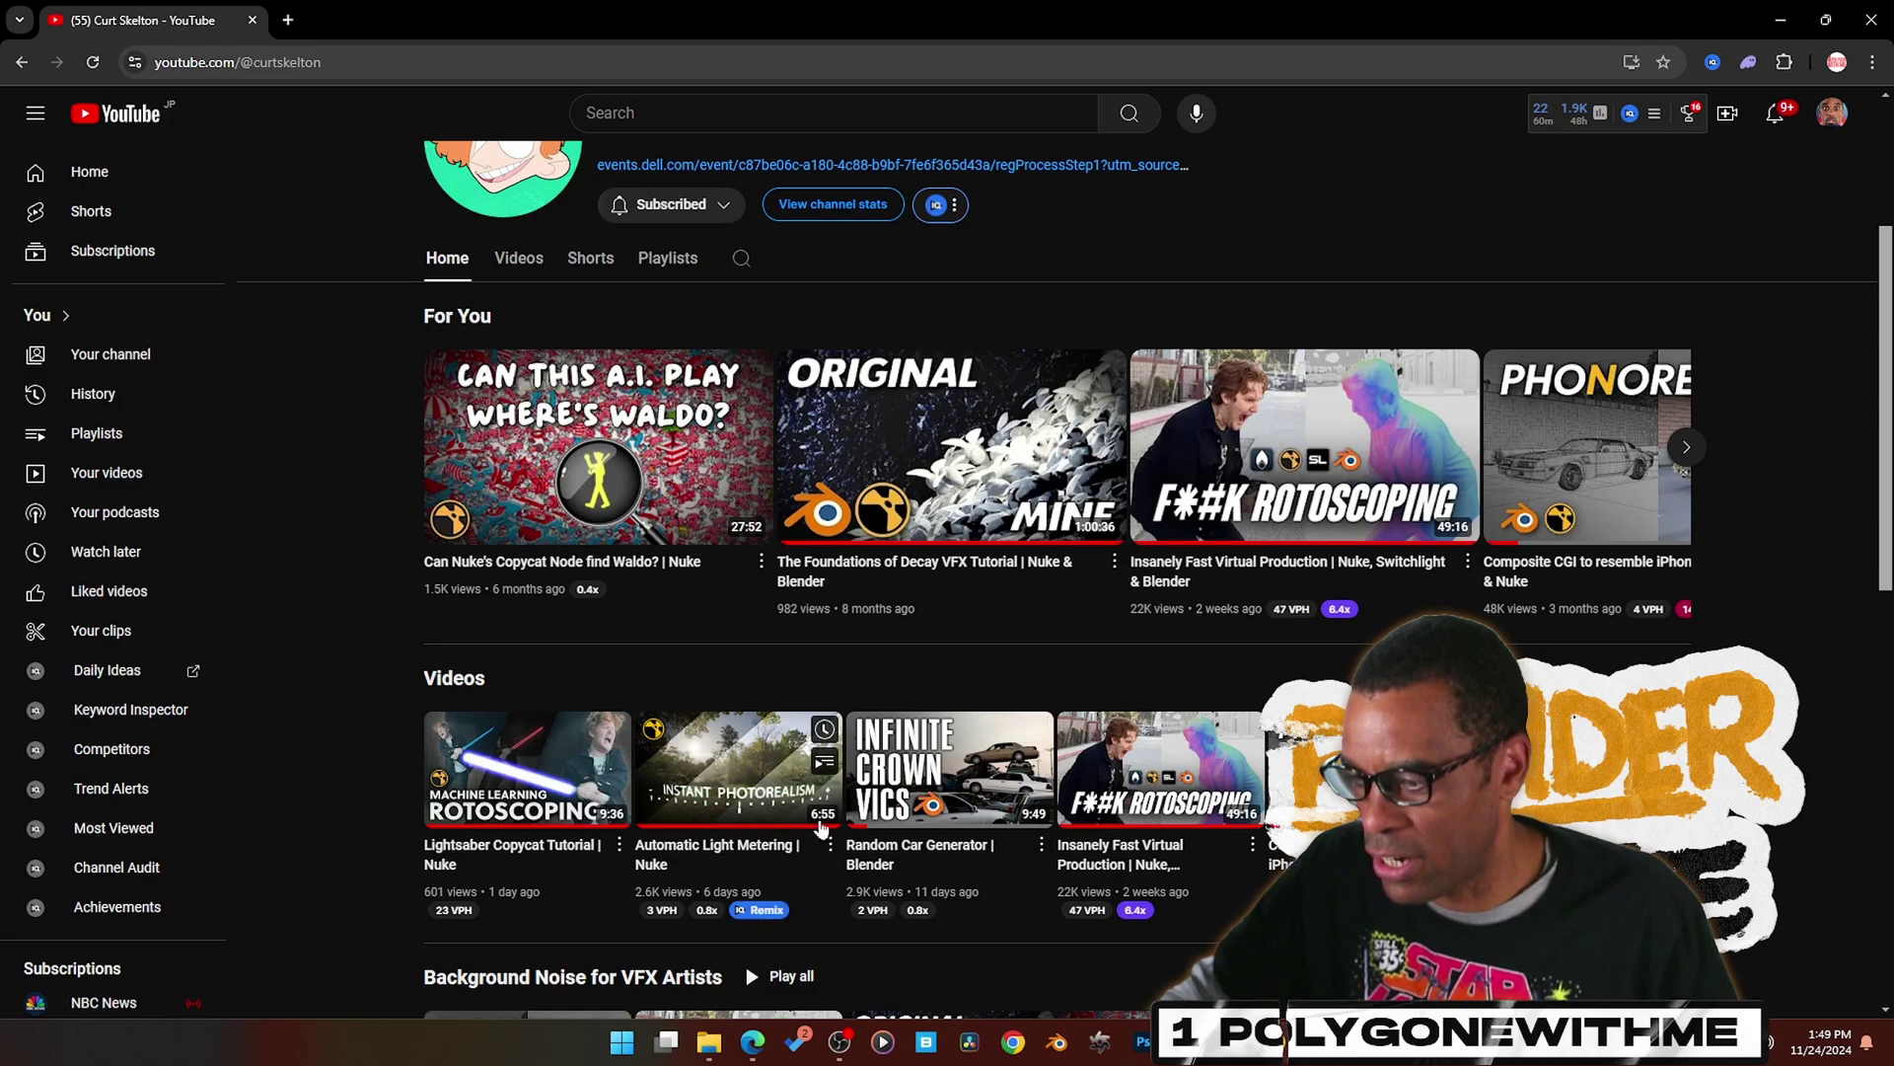
mouse_move(944, 779)
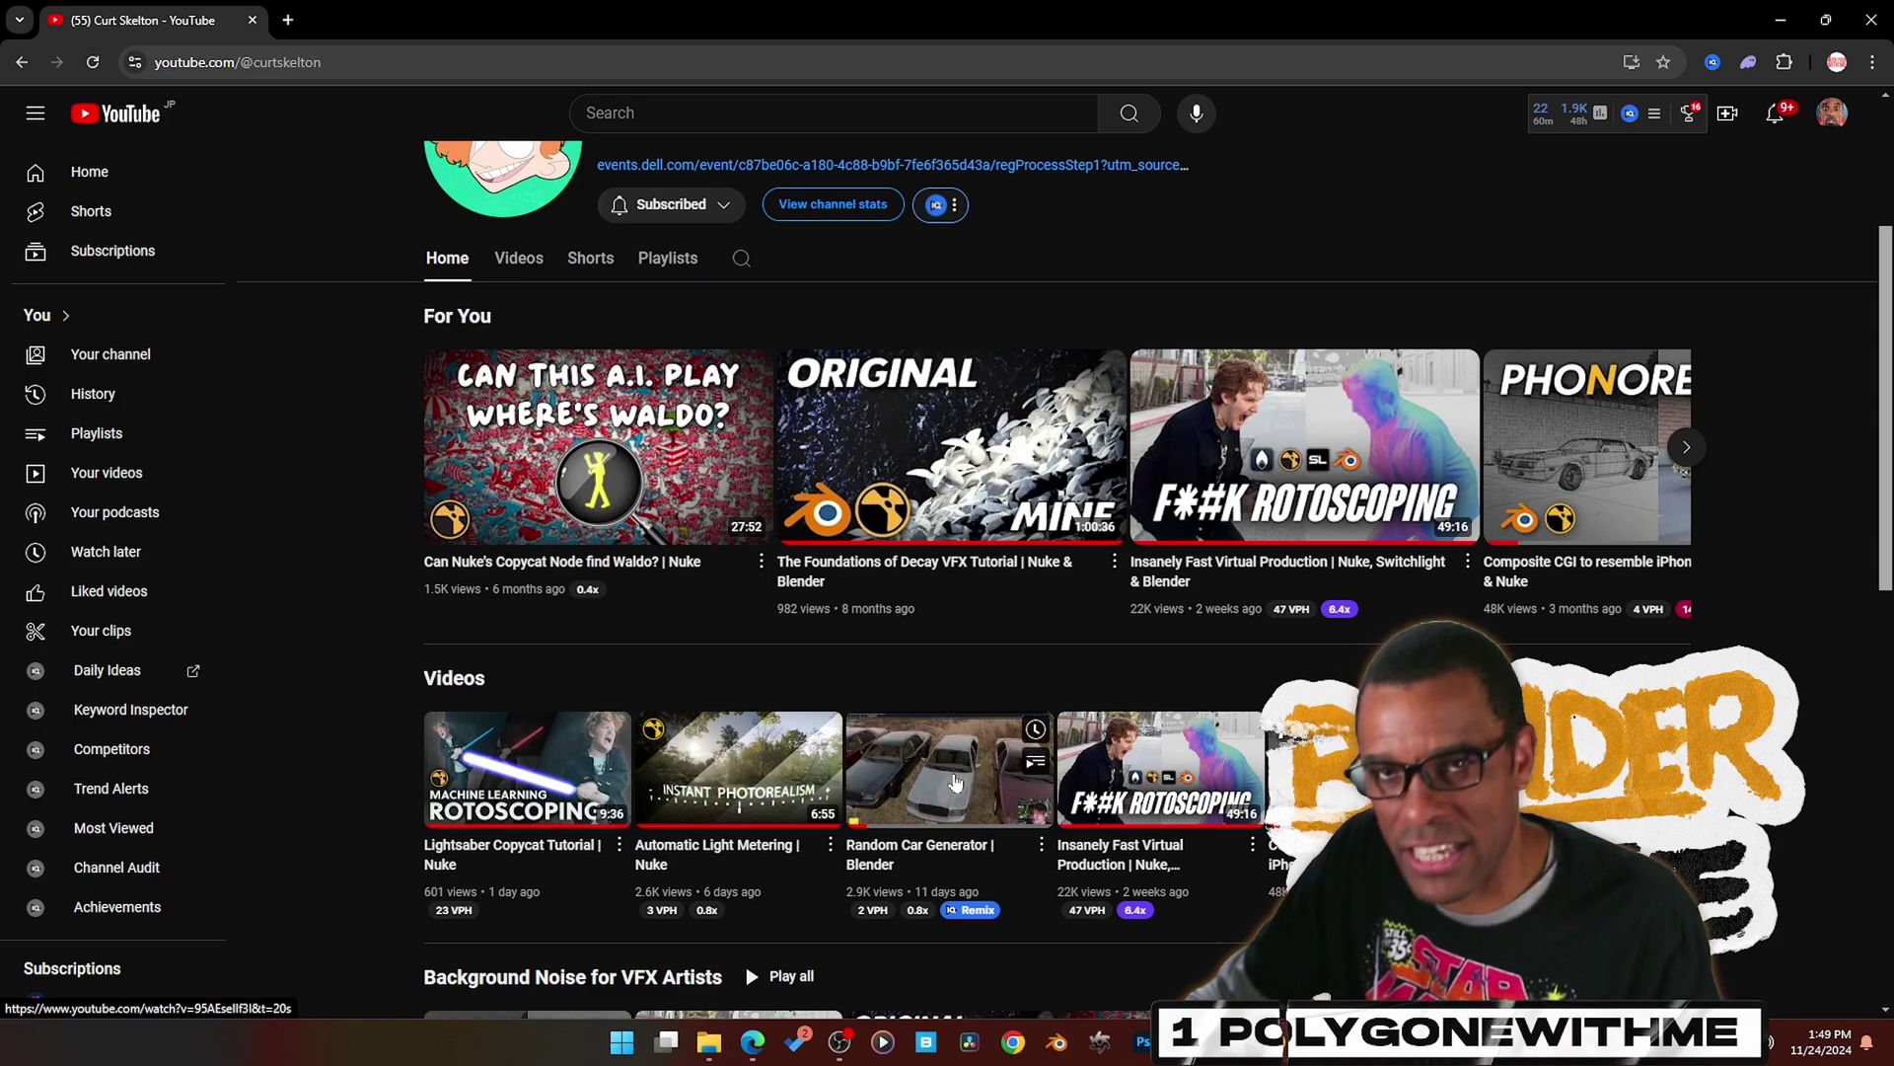
mouse_move(1214, 559)
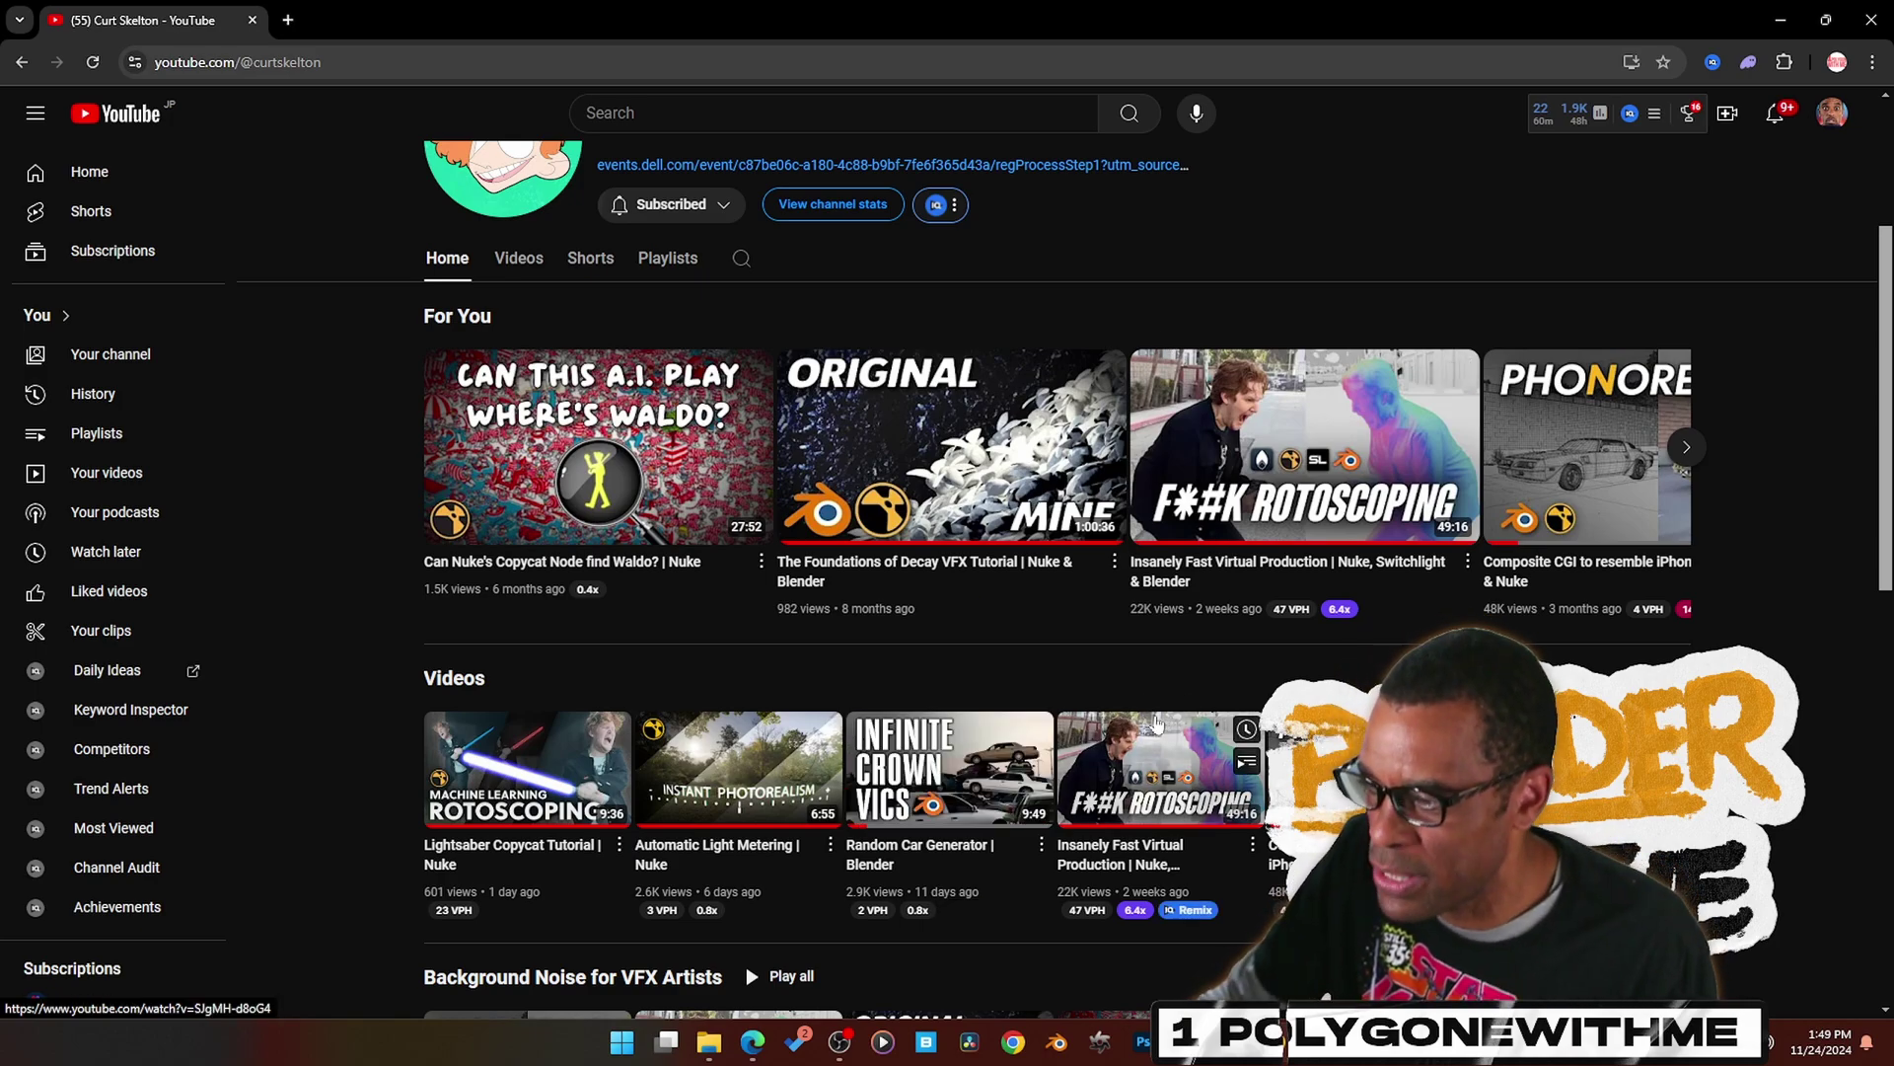
- Switch from the browser to the desktop and launch ntscQT
left_click(1782, 24)
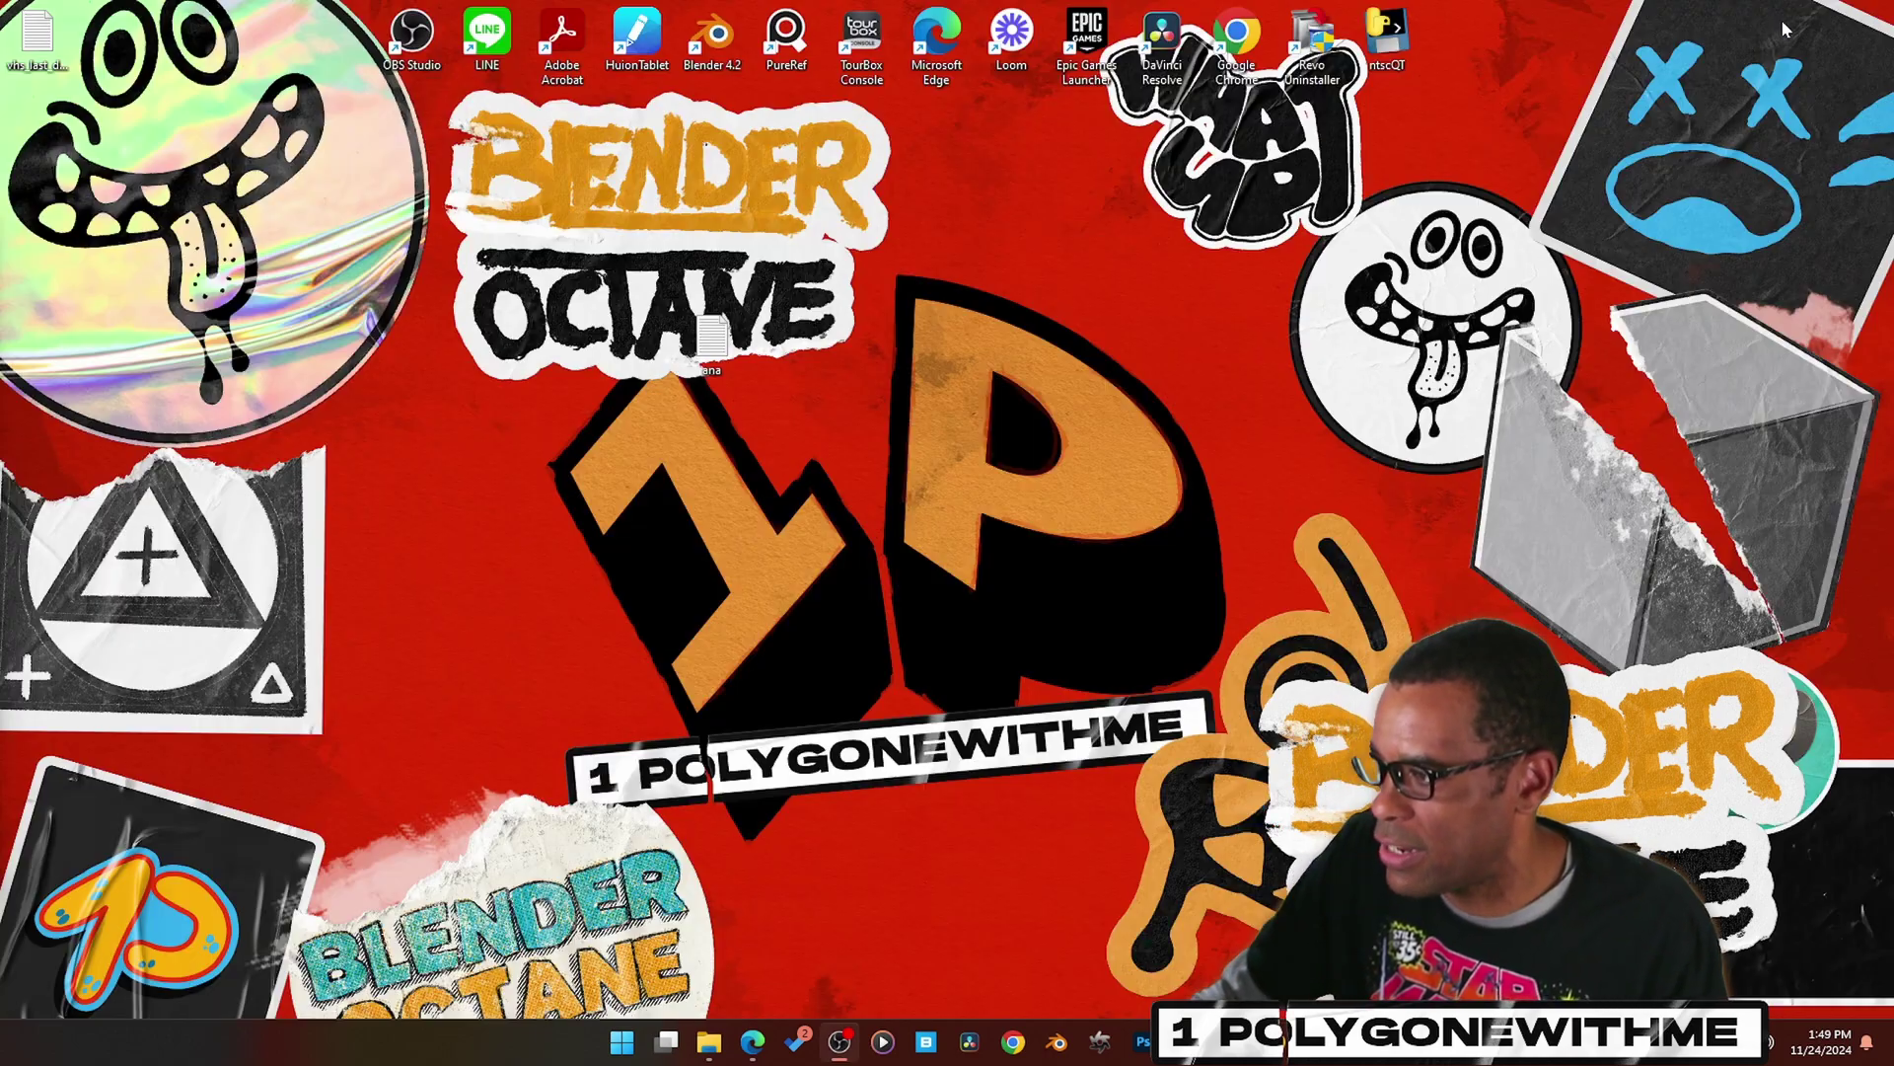
left_click(1381, 47)
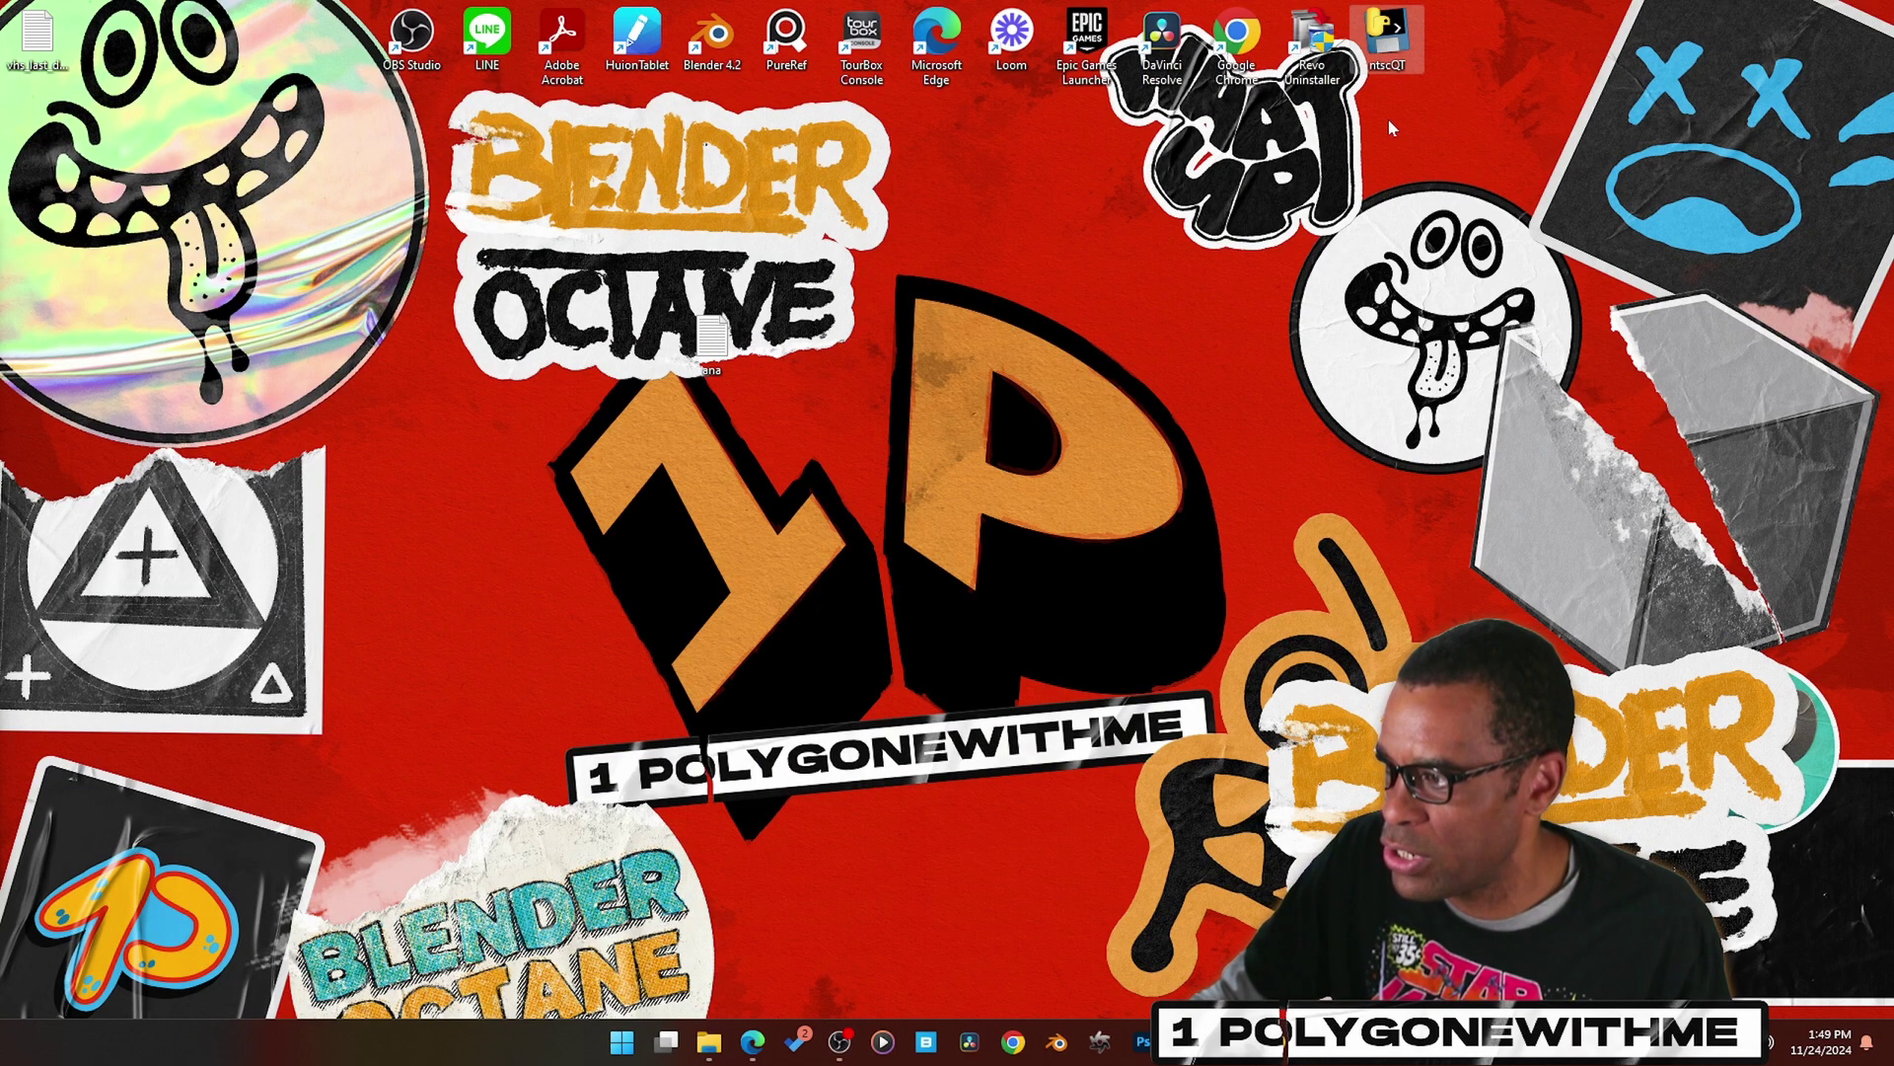
left_click(1397, 61)
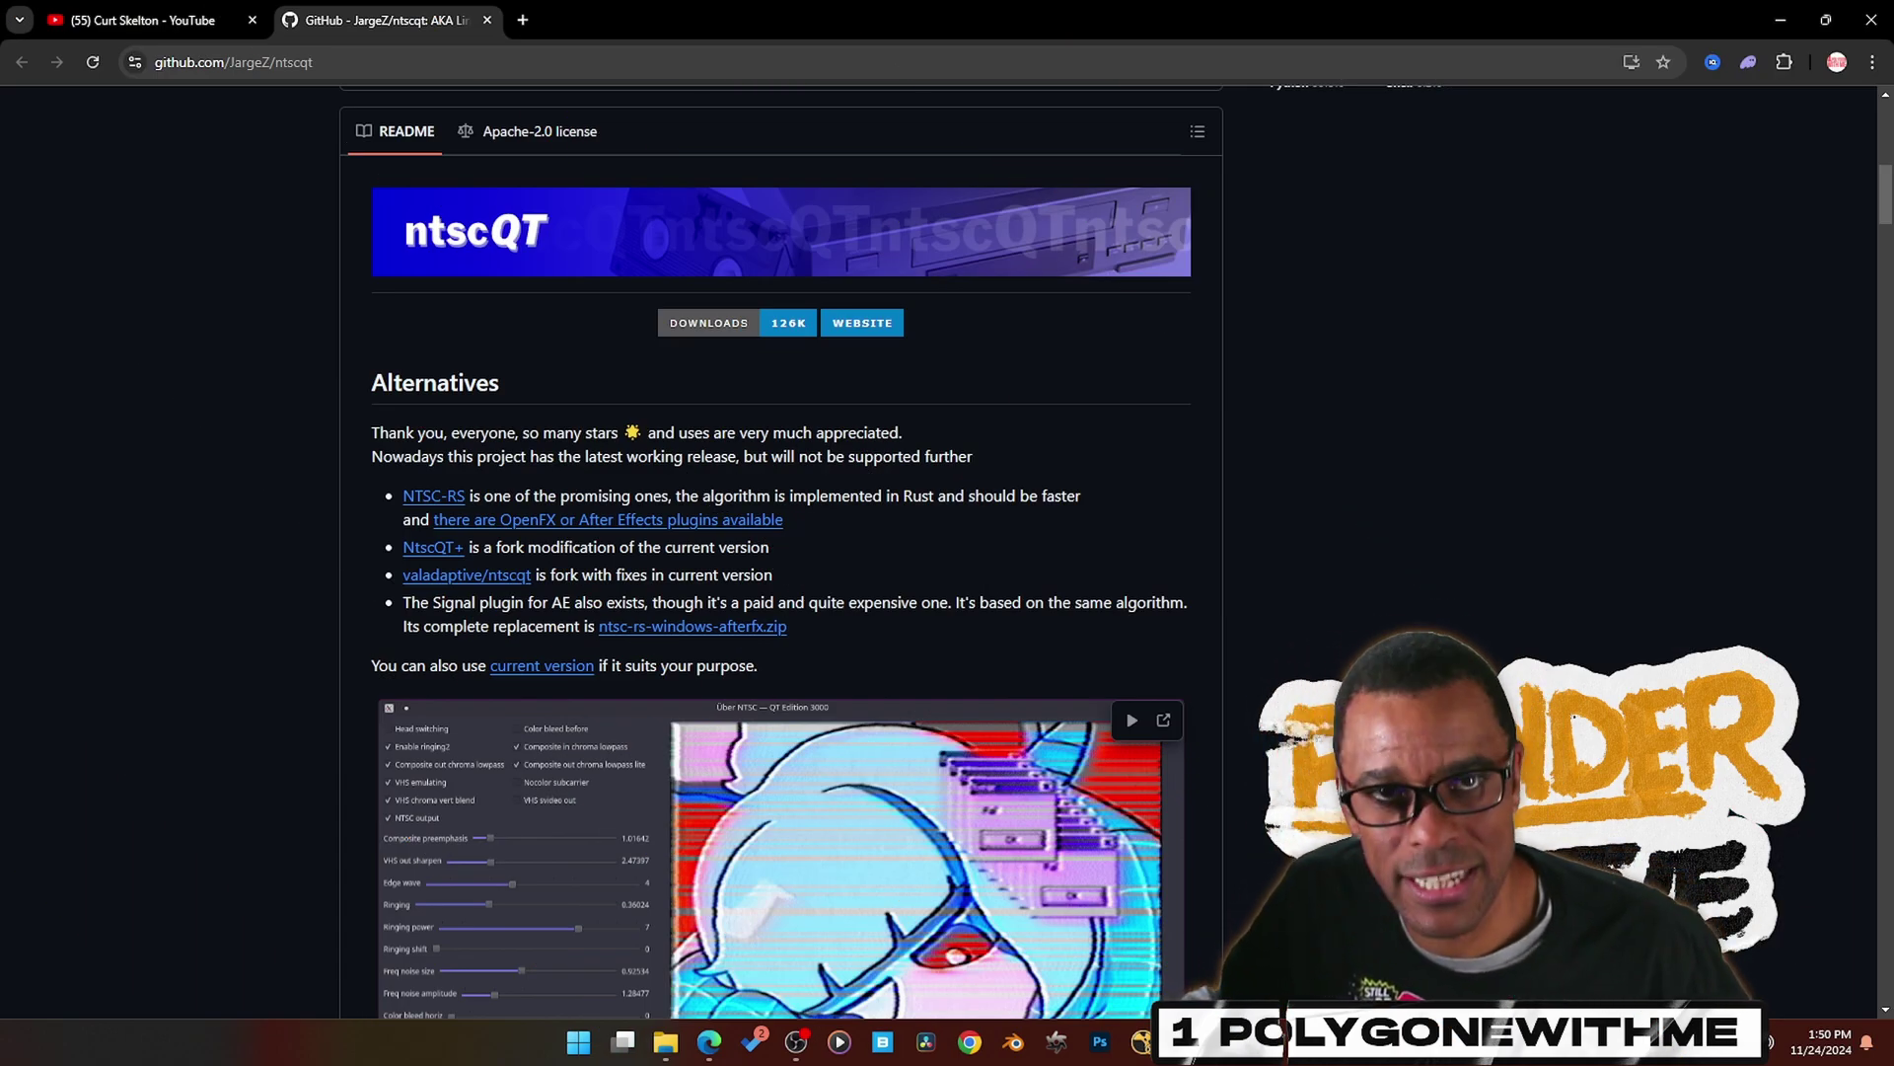
- Review the ntscQT README's alternatives and interface preview on GitHub, and put the browser away to return to ntscQT
scroll(869, 683, "down", 2)
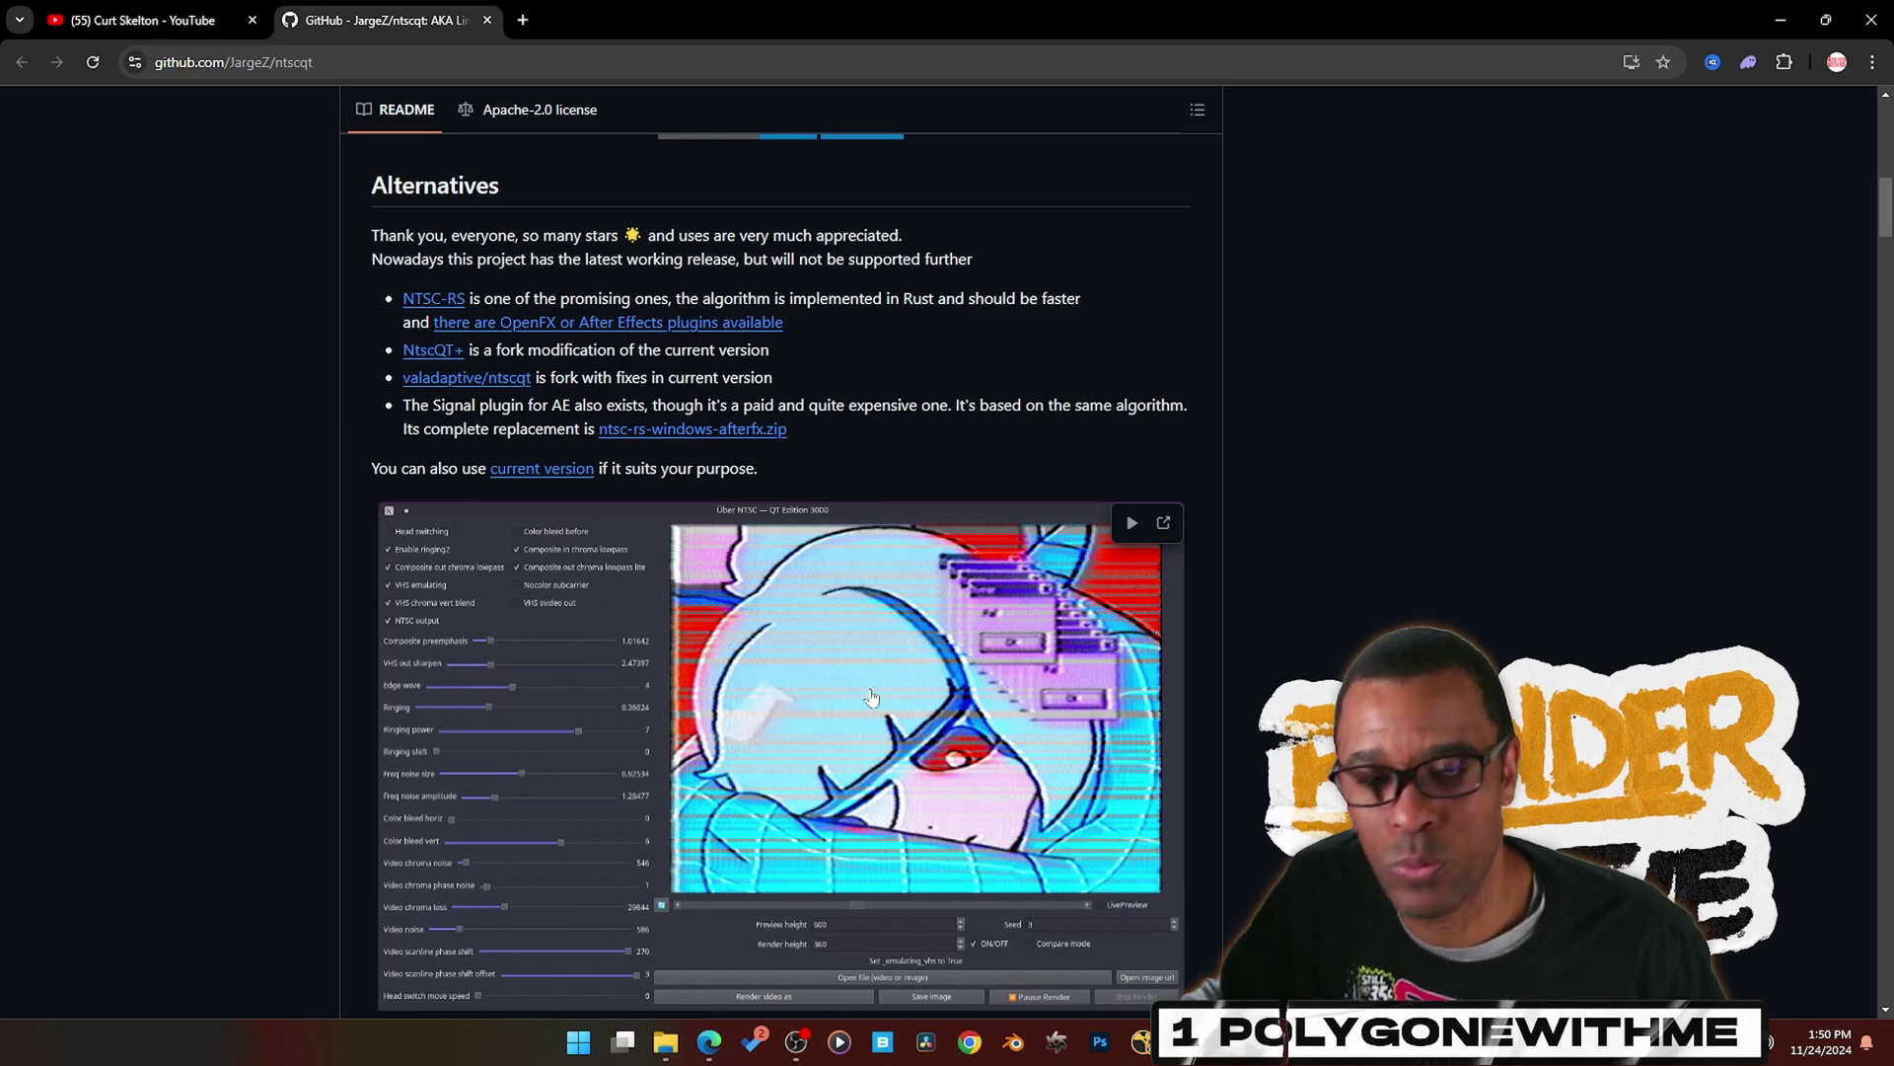
scroll(871, 707, "down", 1)
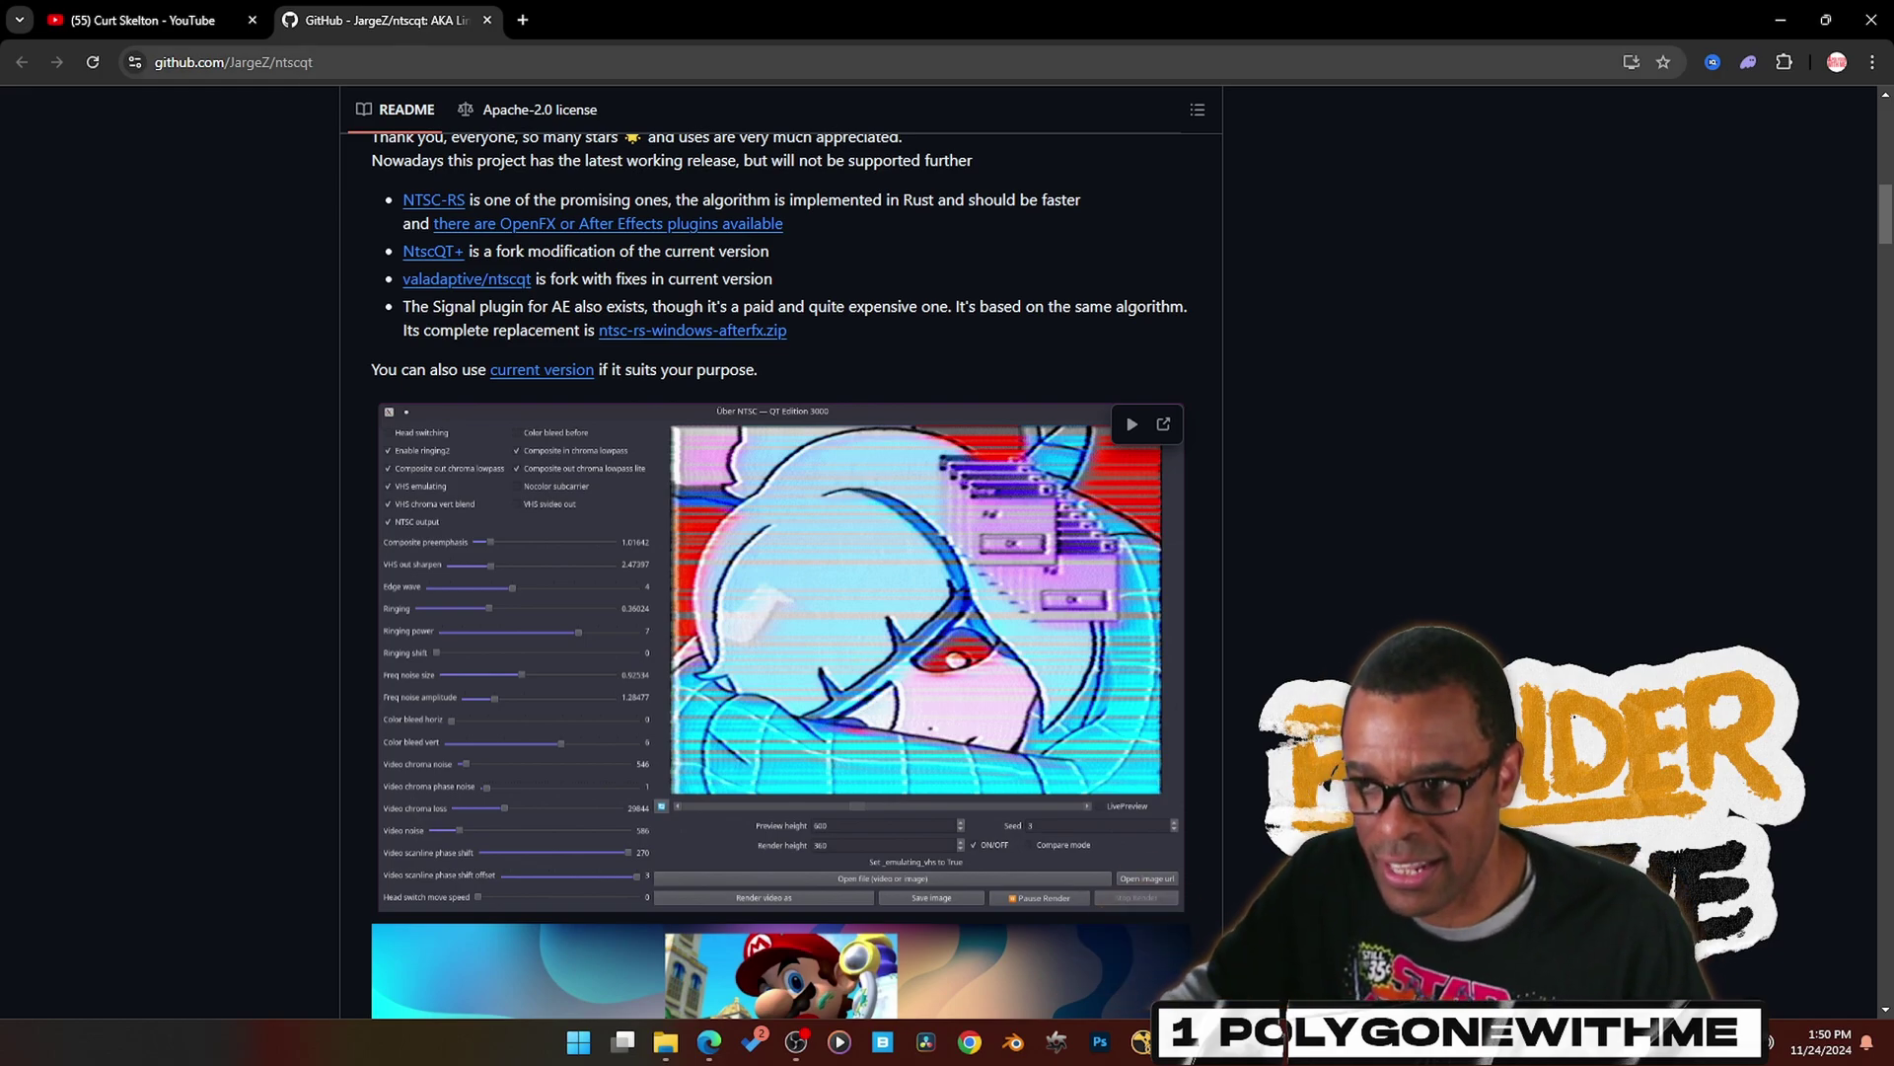
left_click(1779, 19)
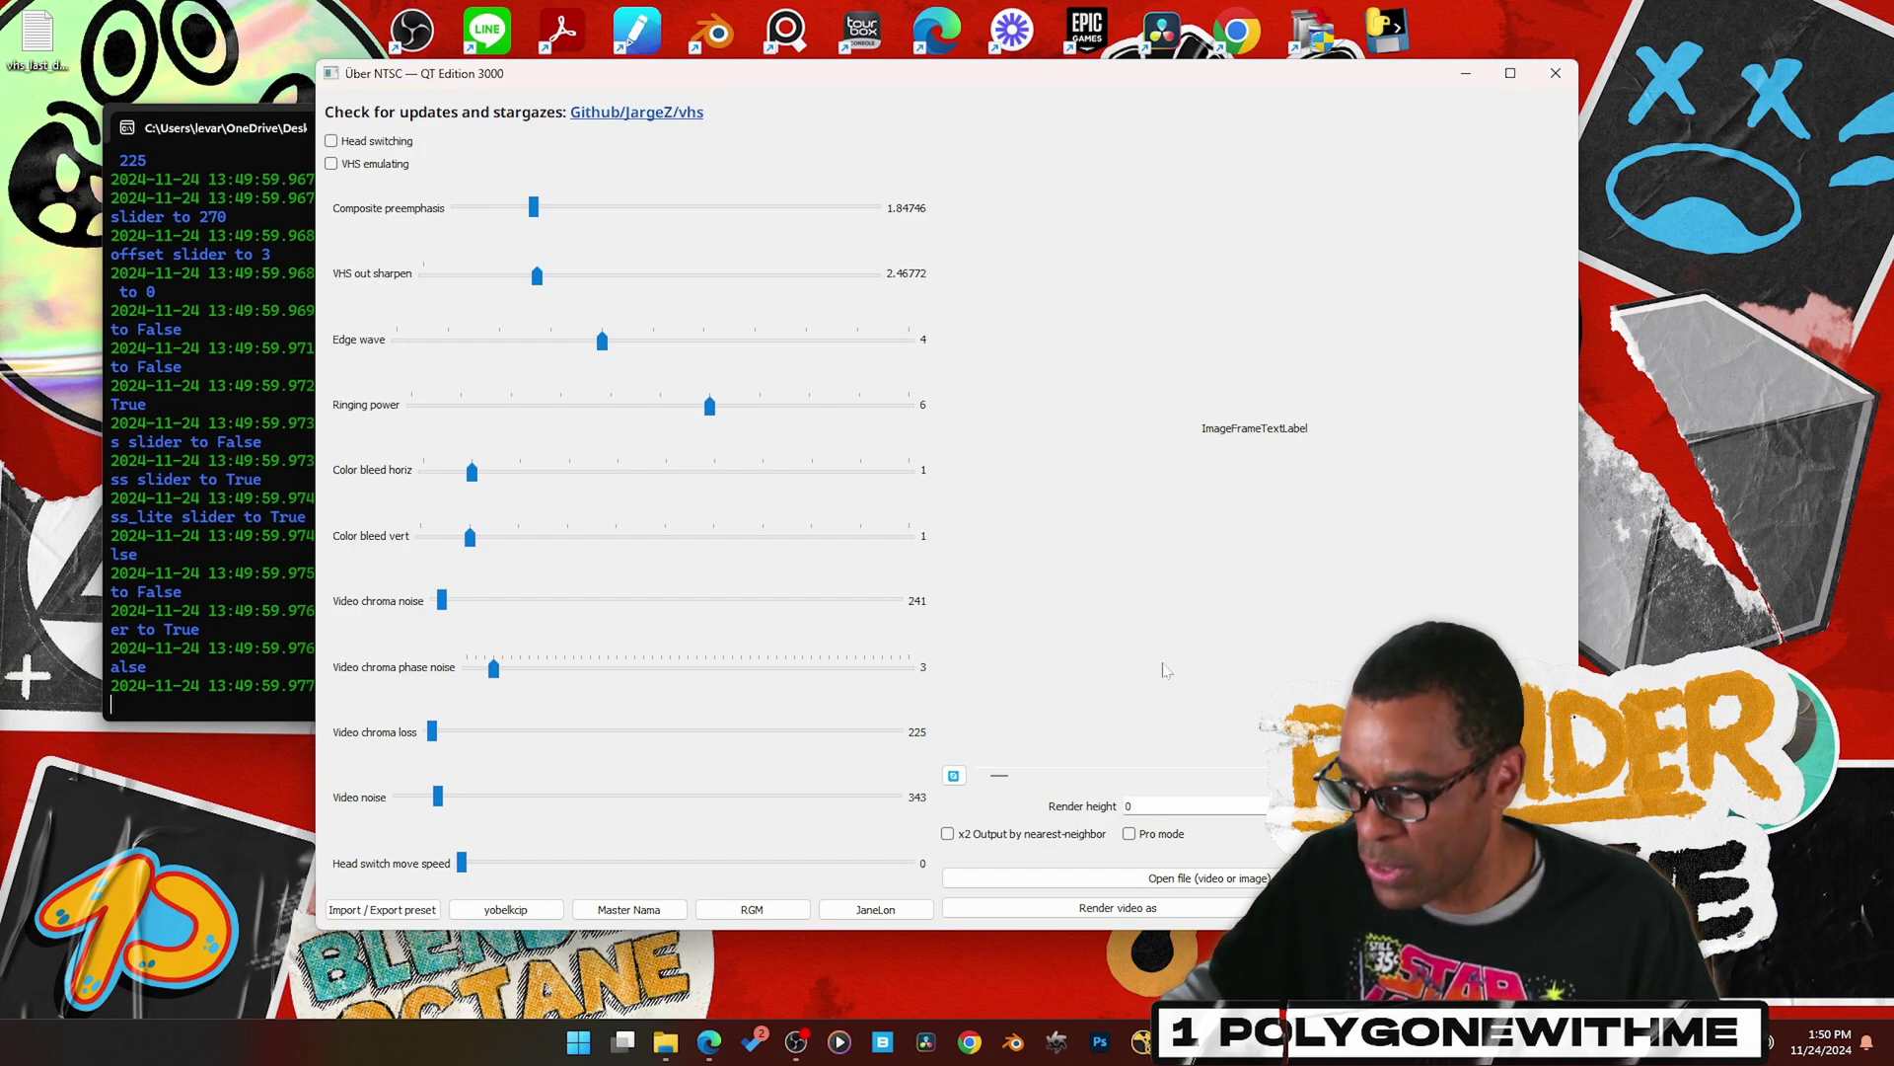
- Load the OCTANE BLENDER car image in a full-size window and enable Head switching and VHS emulating
left_click(1217, 877)
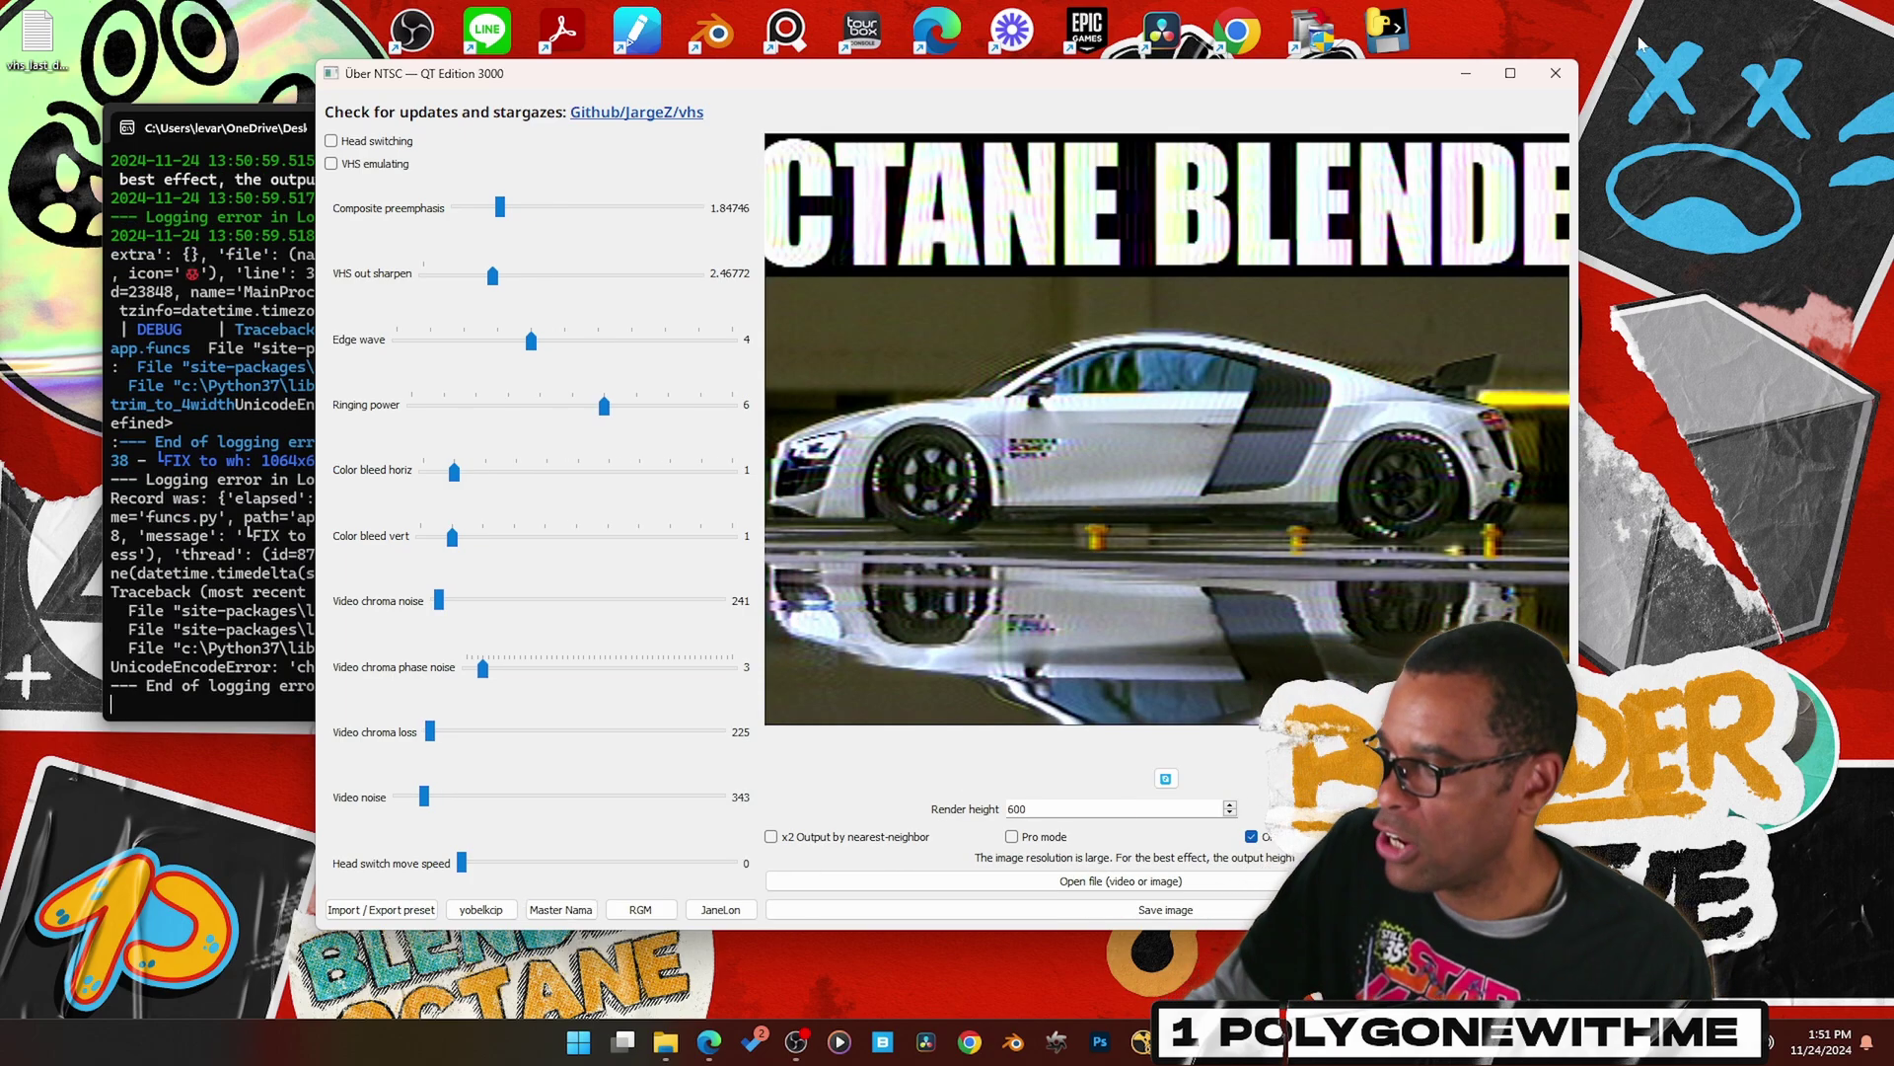
left_click(1510, 74)
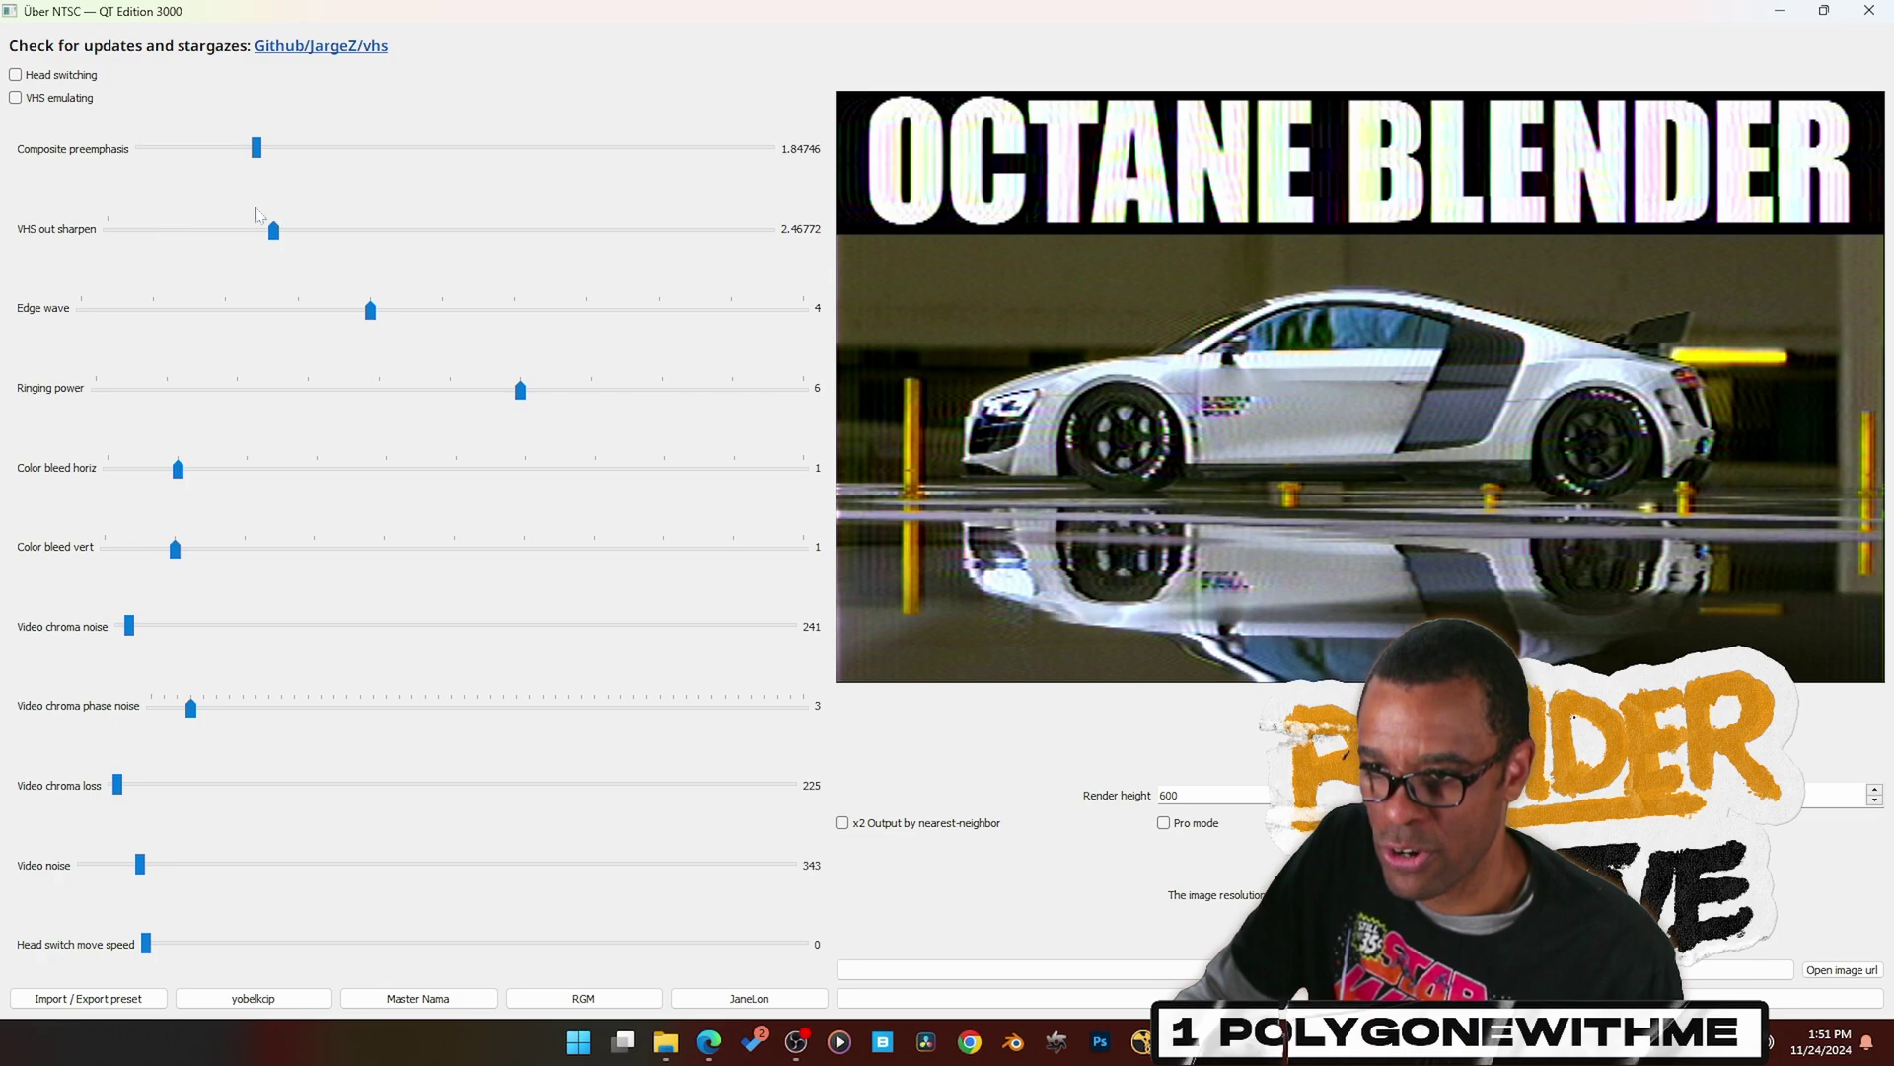
left_click(16, 76)
left_click(15, 98)
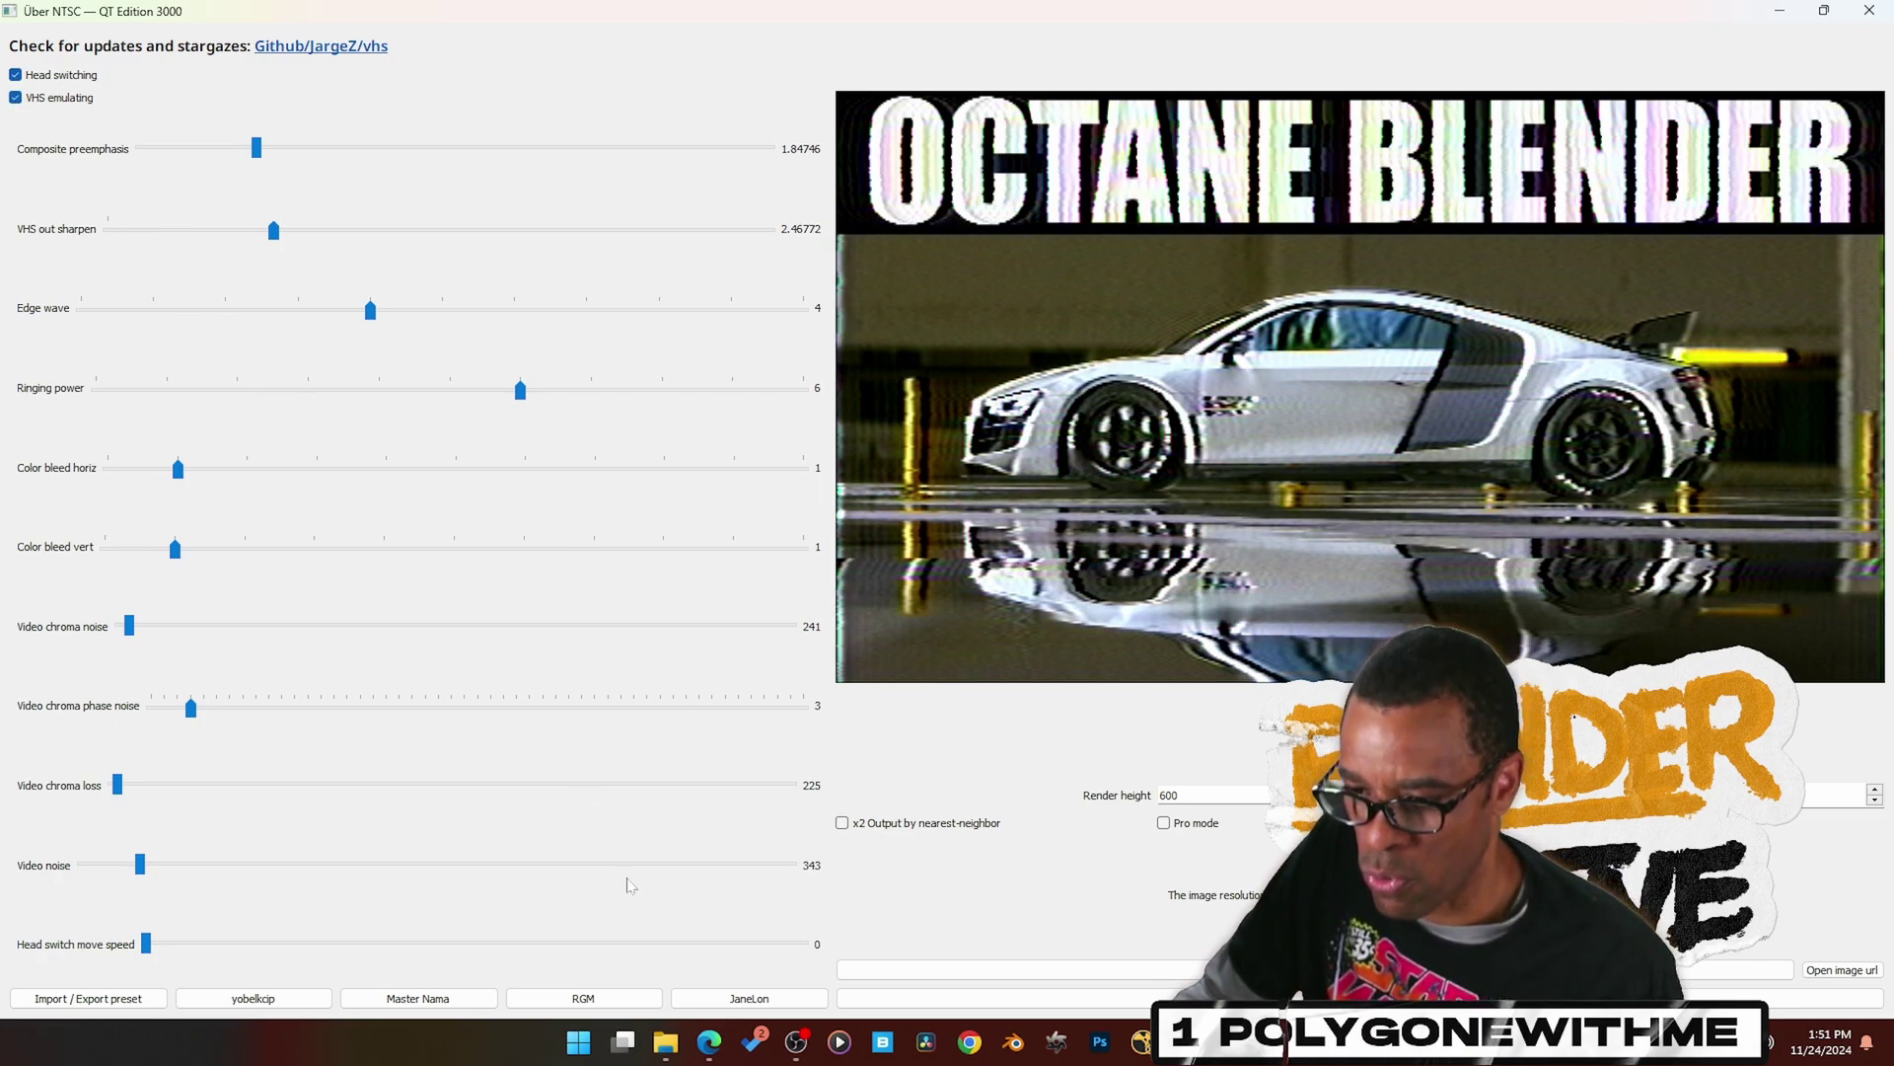
- Turn on Pro mode to view the additional effect controls, and return to the basic set
left_click(1165, 824)
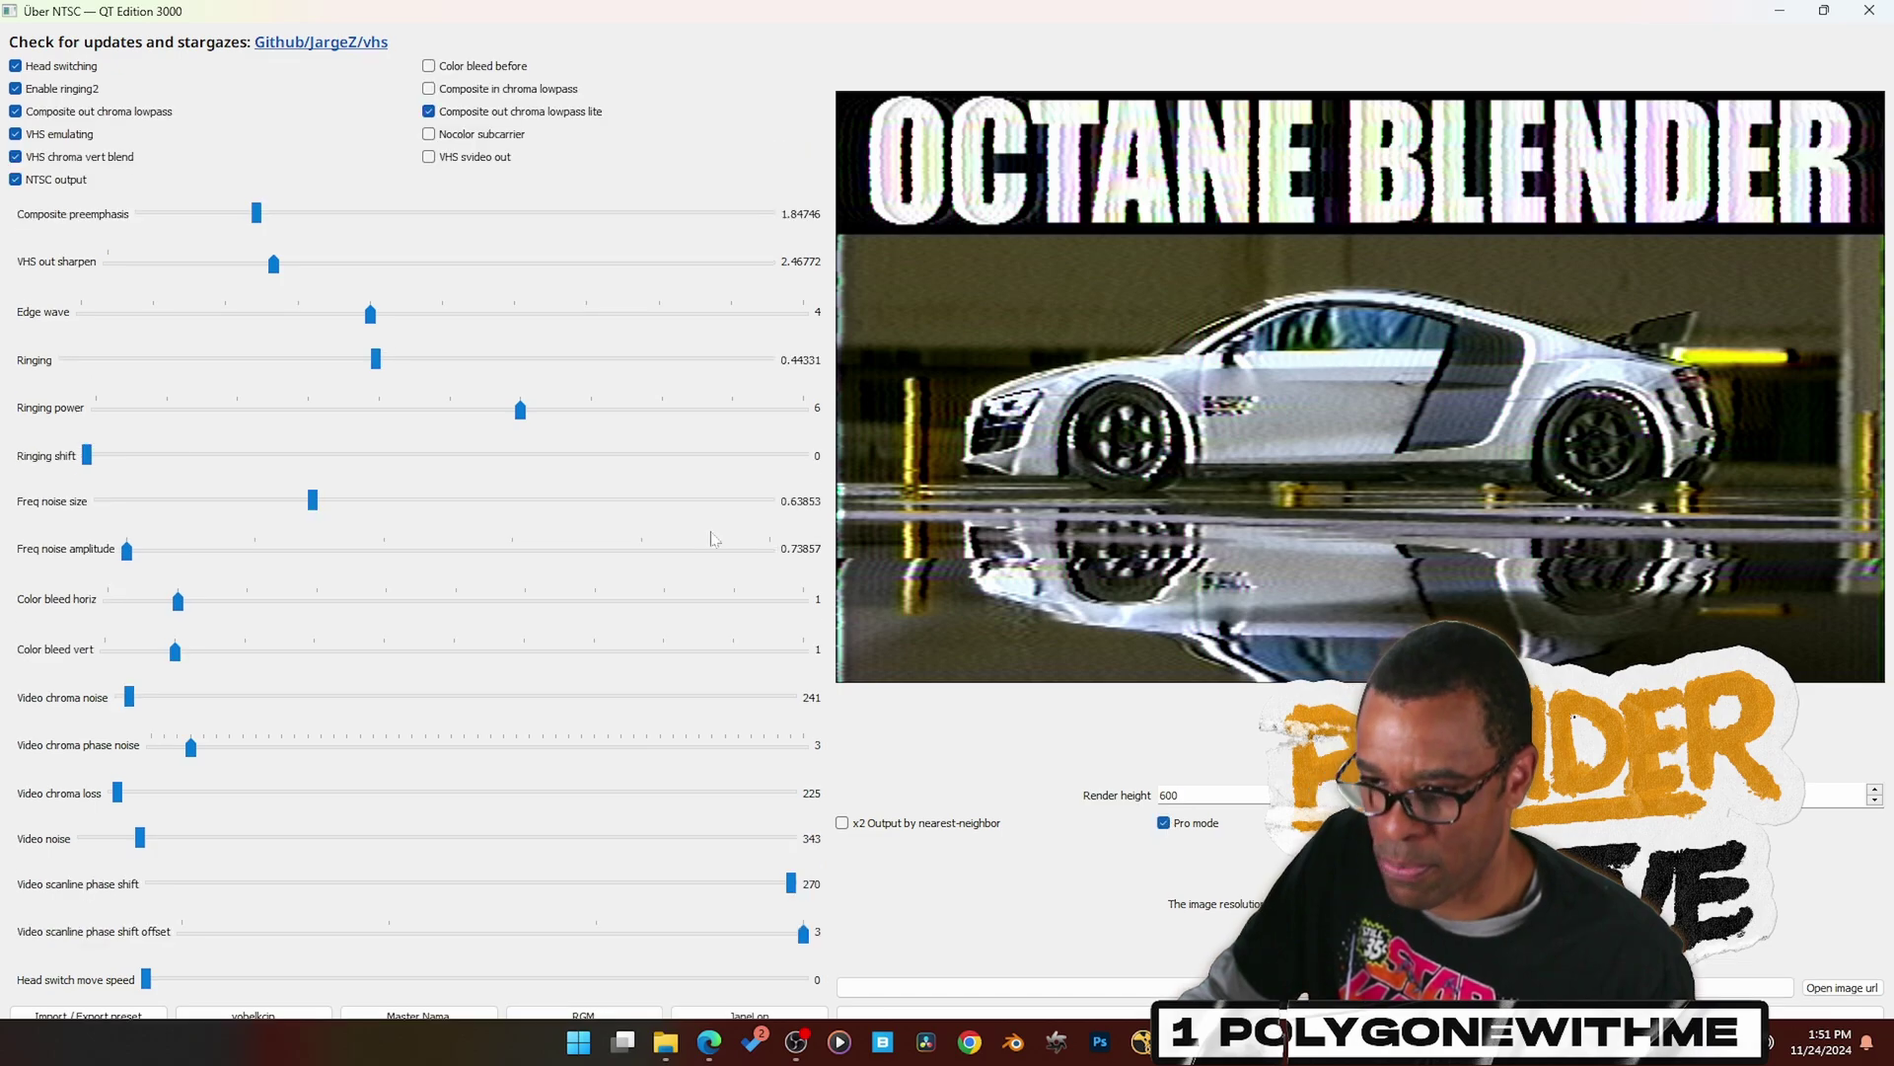
left_click(1163, 824)
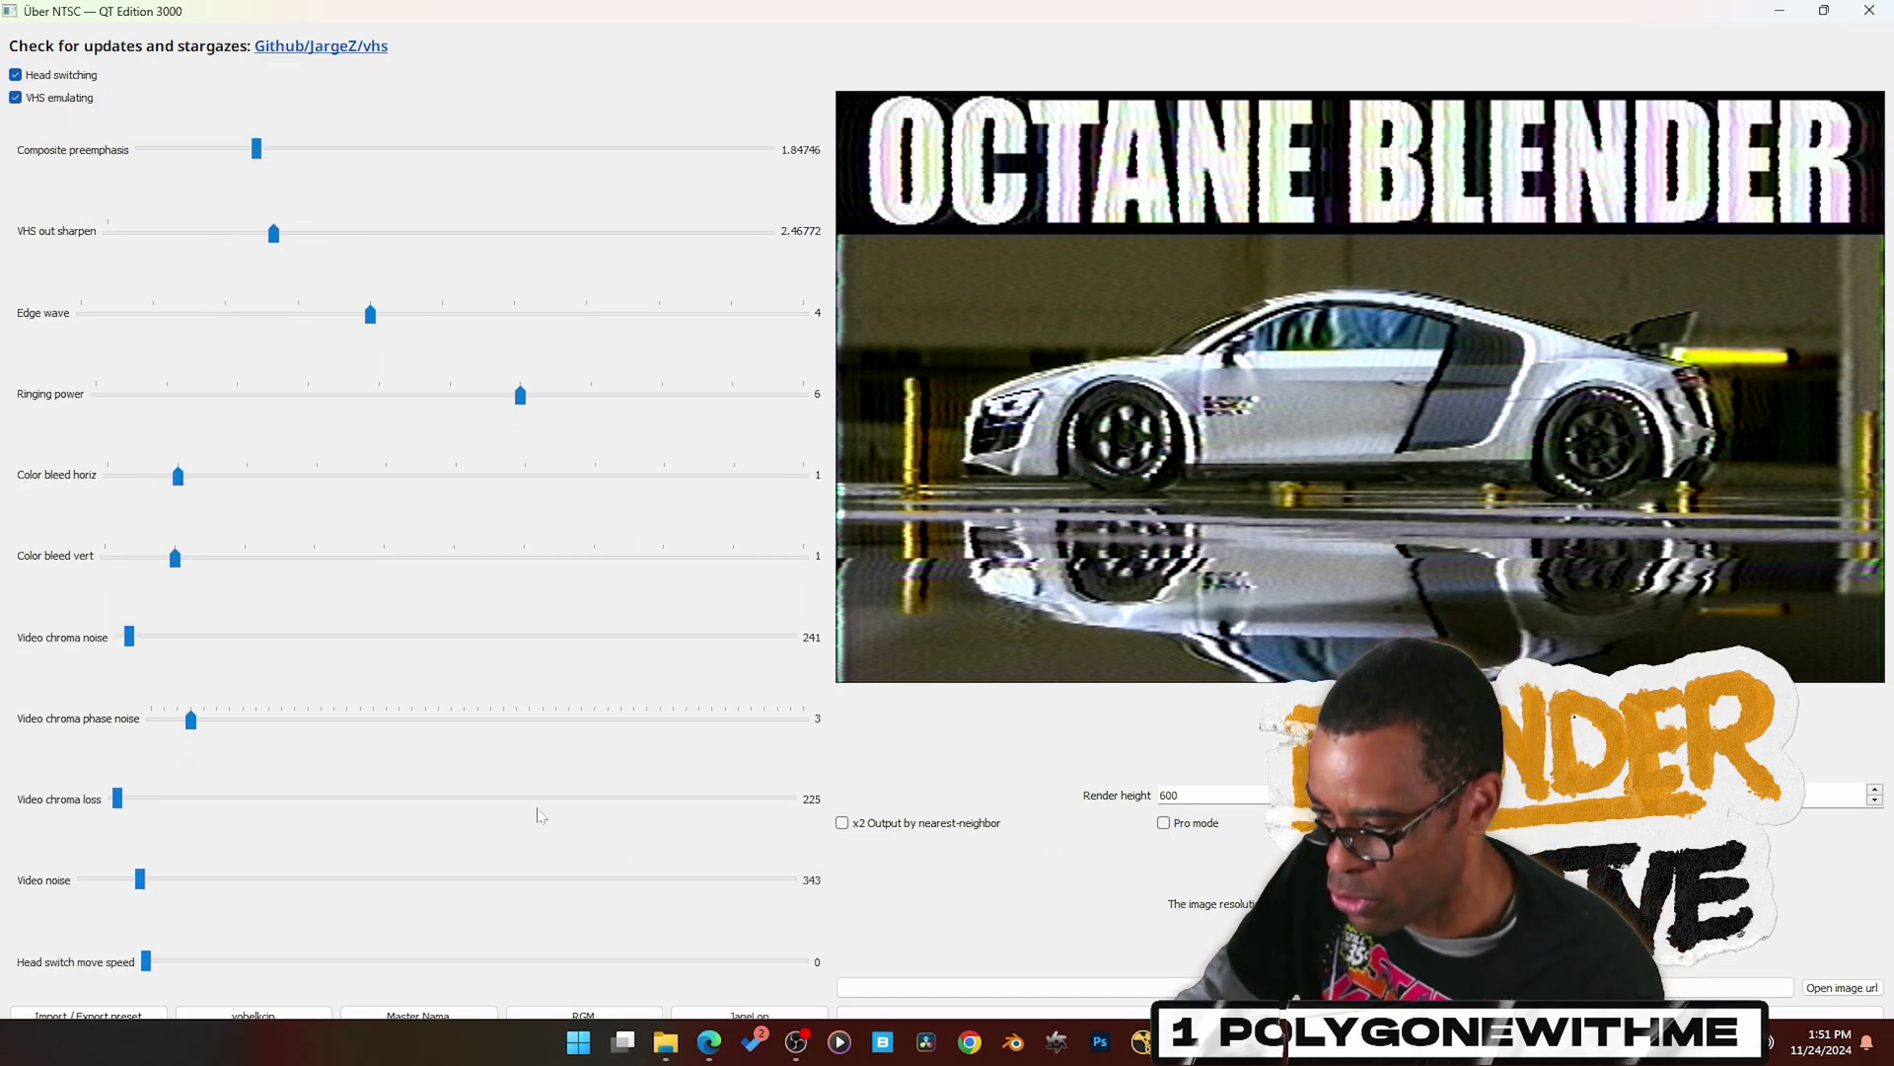
- Compare the Master Nama, RGM and JaneLon presets on the car image, and apply RGM
scroll(541, 815, "down", 4)
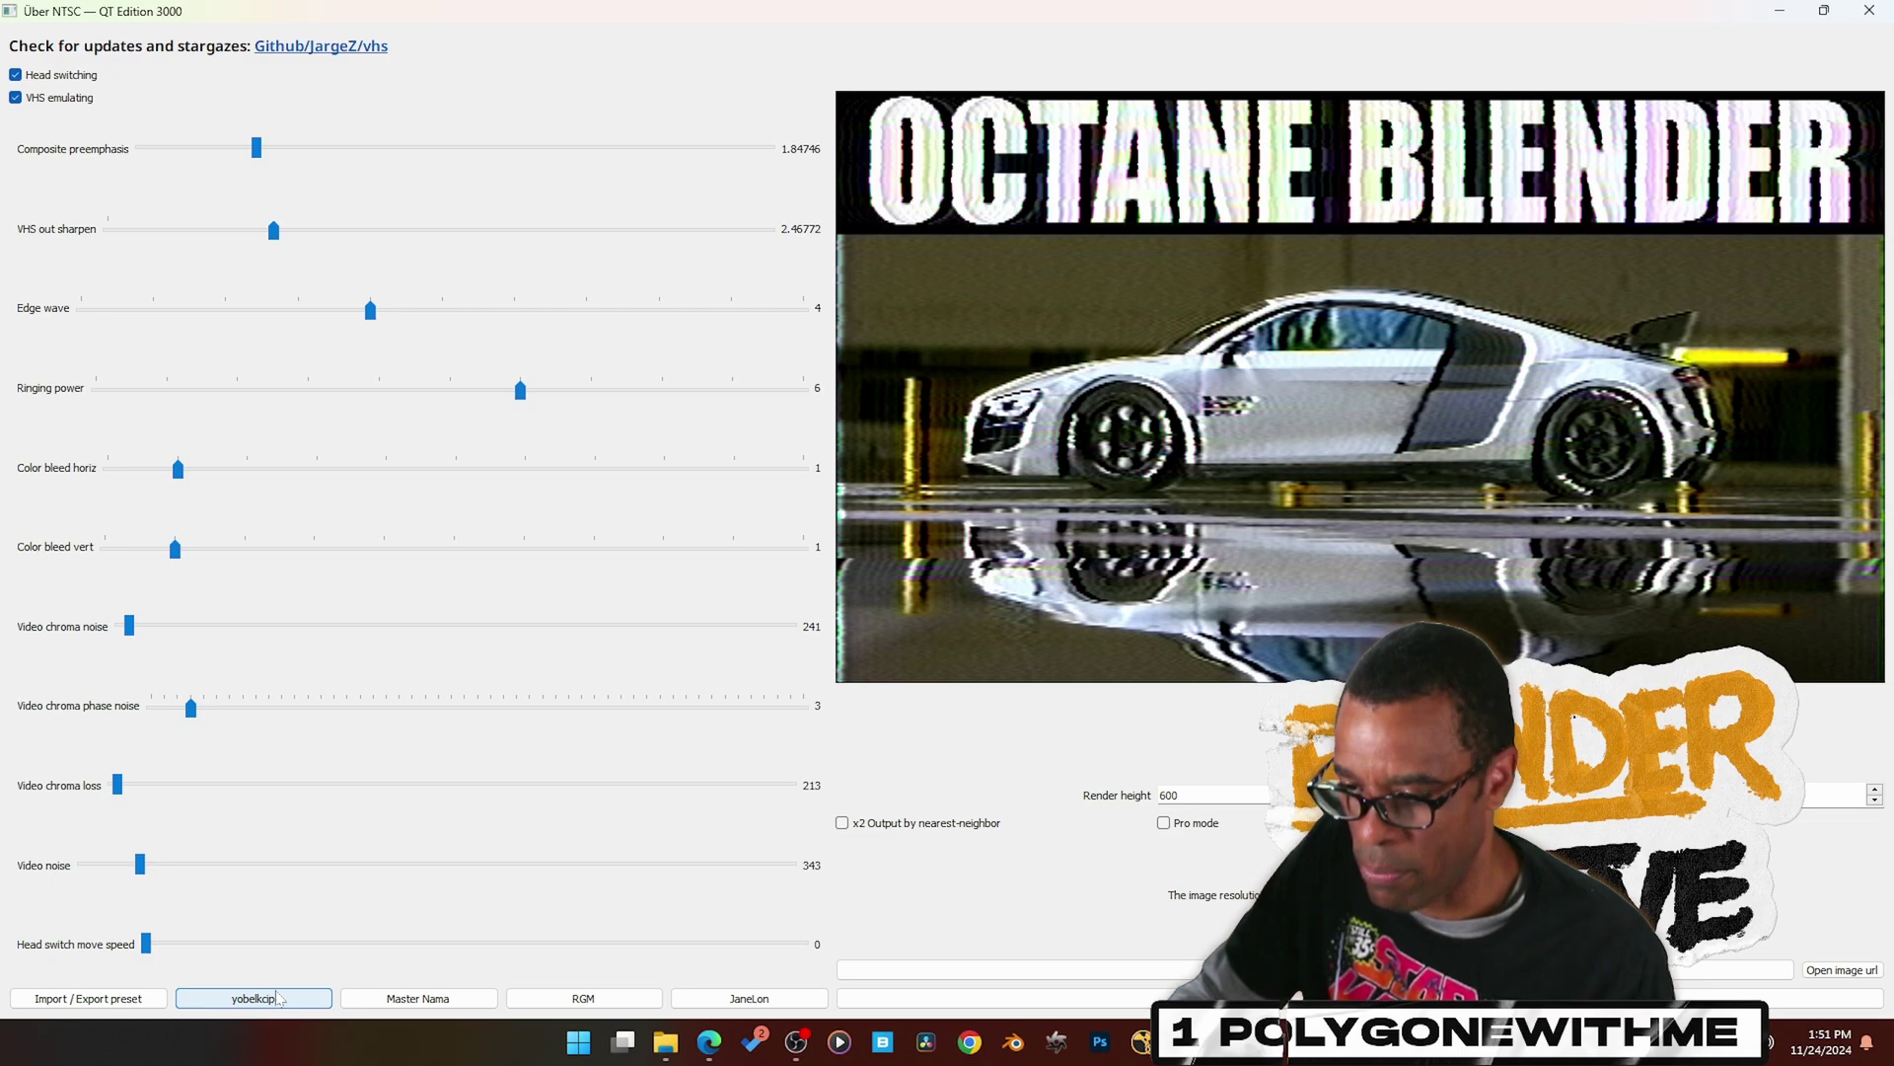
left_click(414, 998)
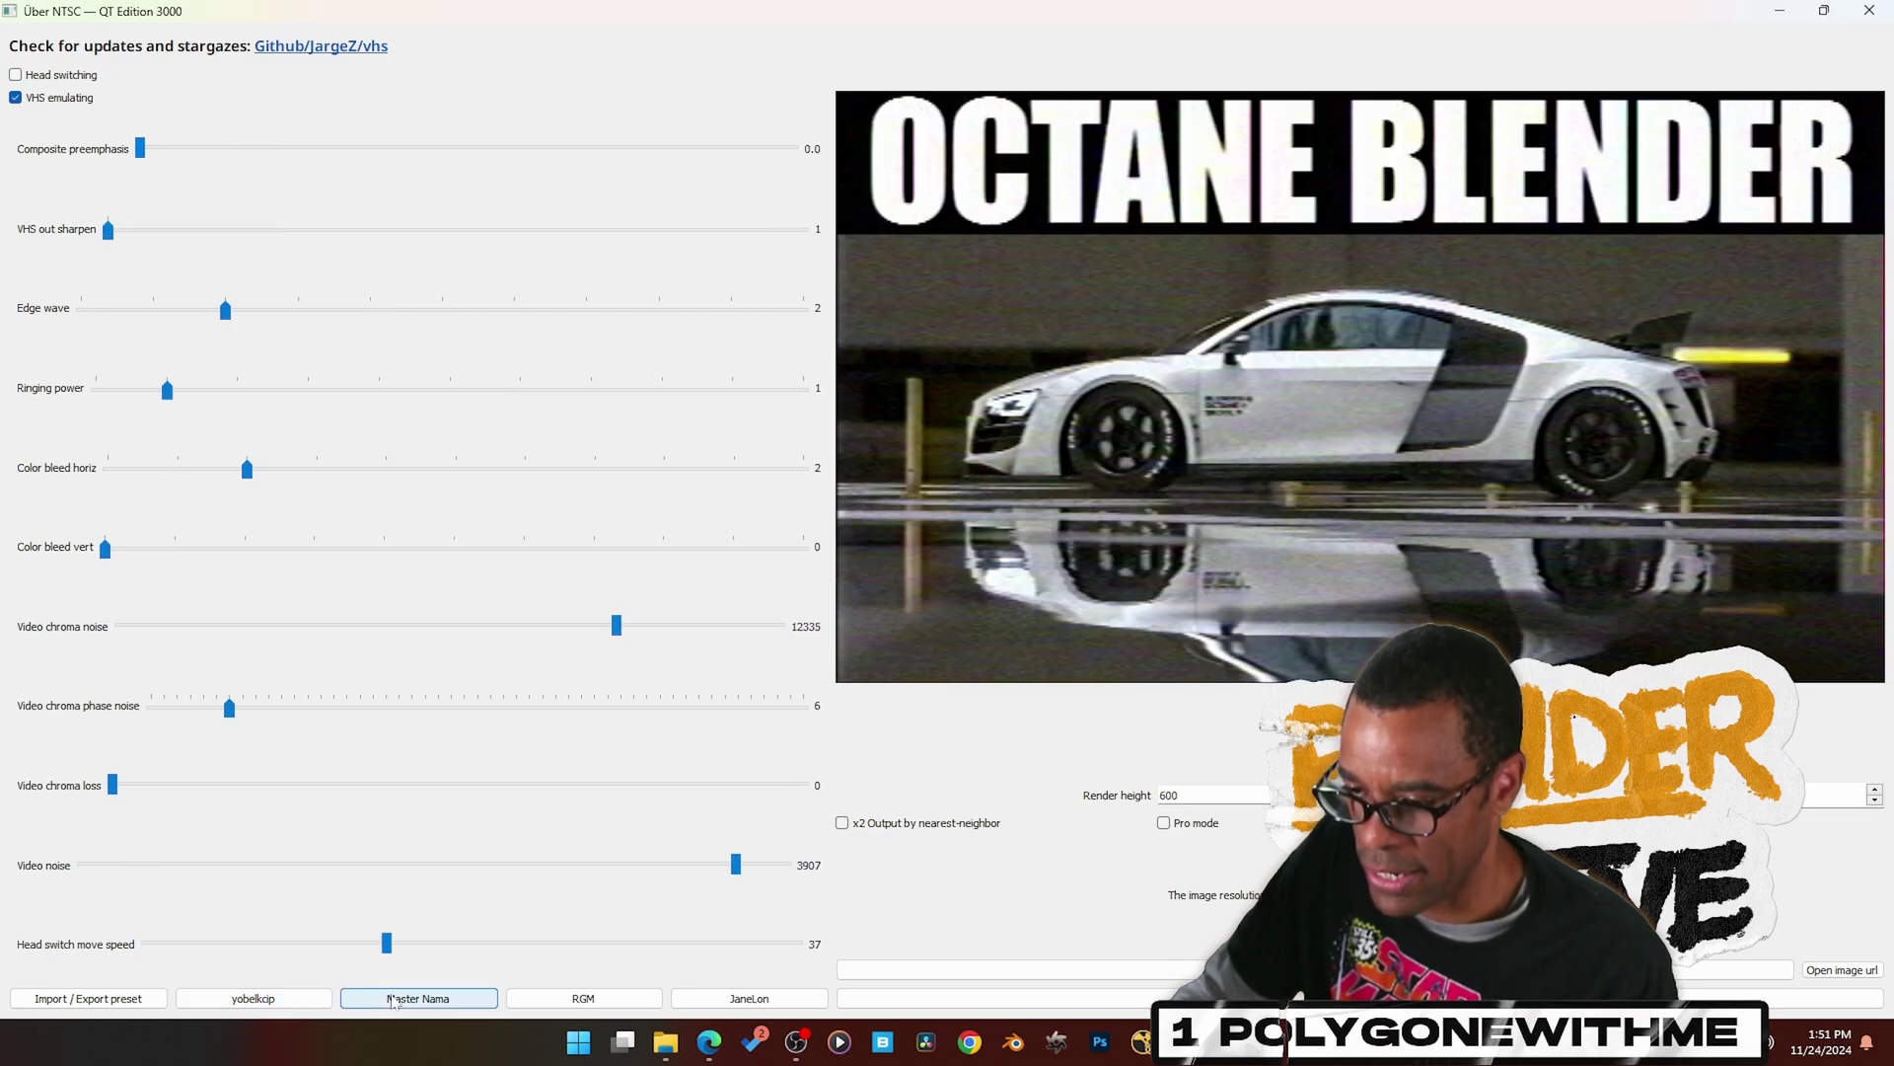
left_click(575, 999)
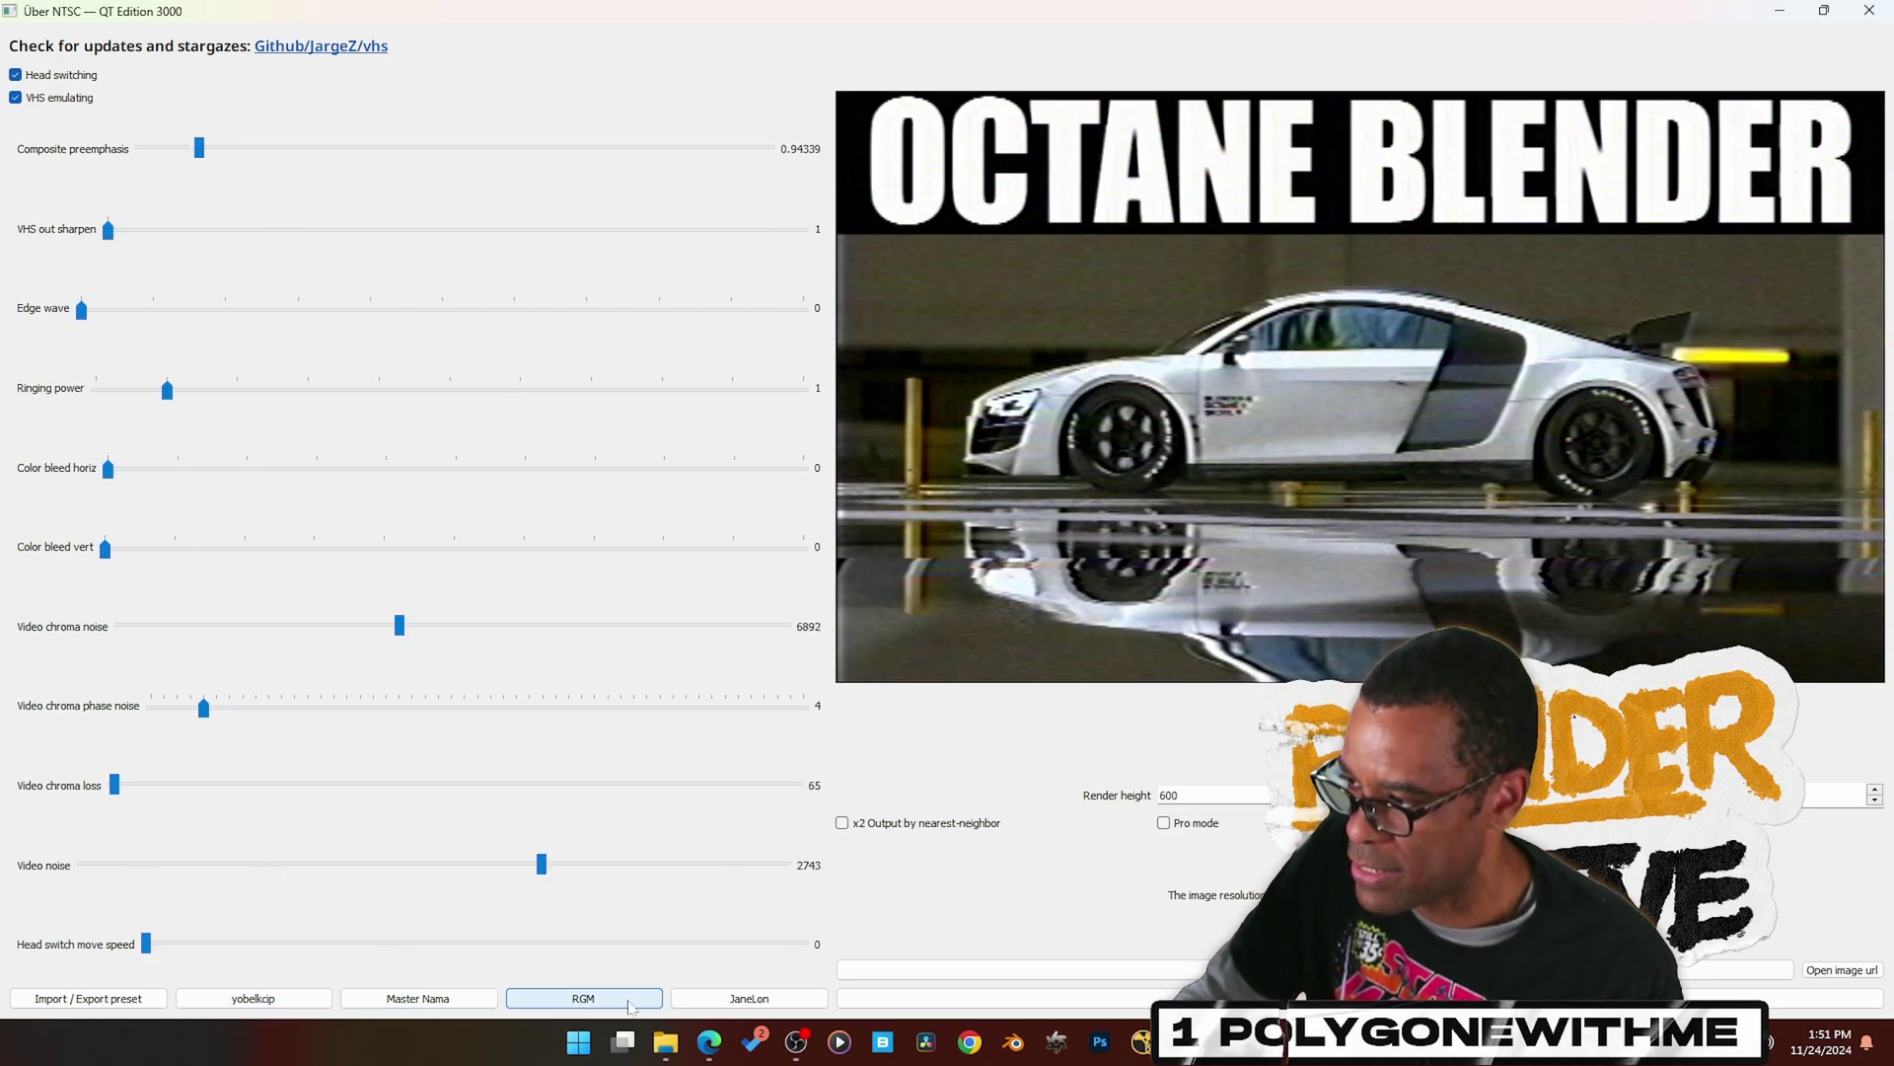
left_click(735, 1011)
left_click(622, 1007)
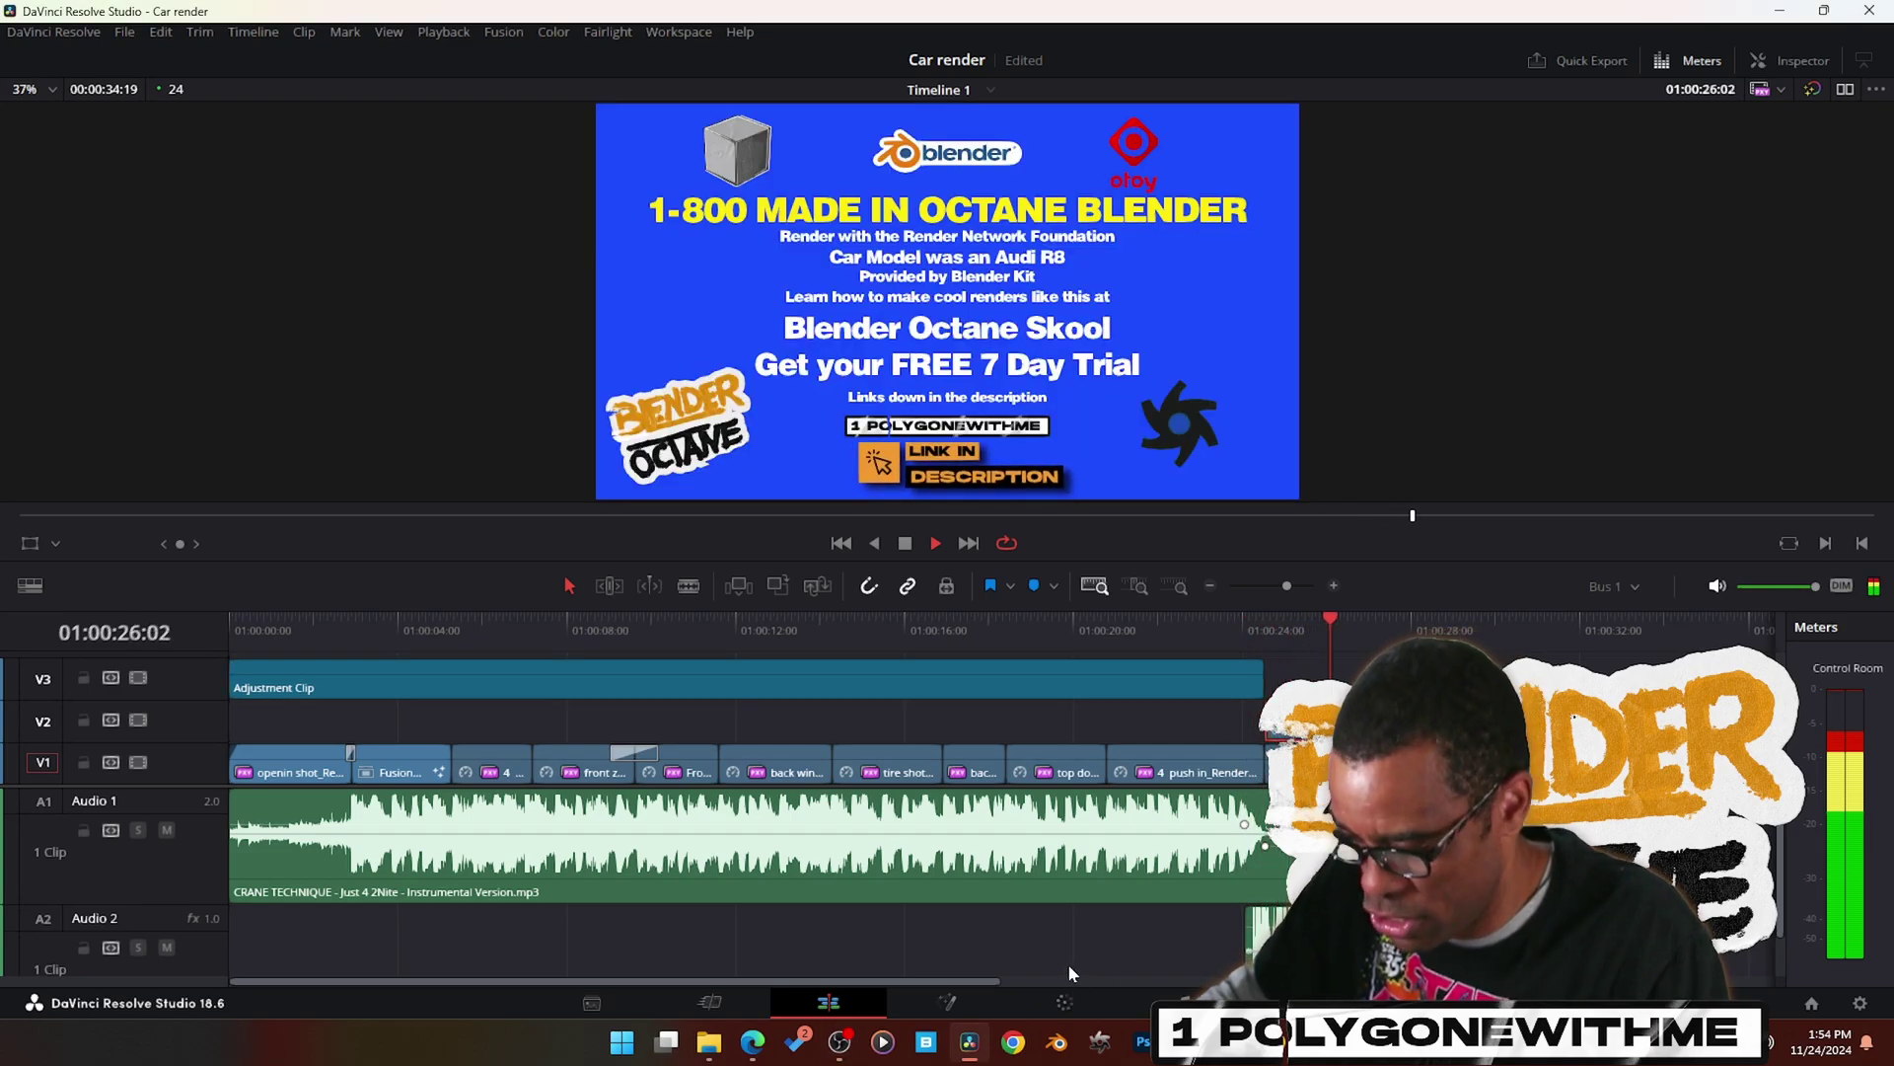
- In DaVinci Resolve, open the Color page and inspect node 02's Color Space Transform settings and node 03's grade
left_click(1066, 1000)
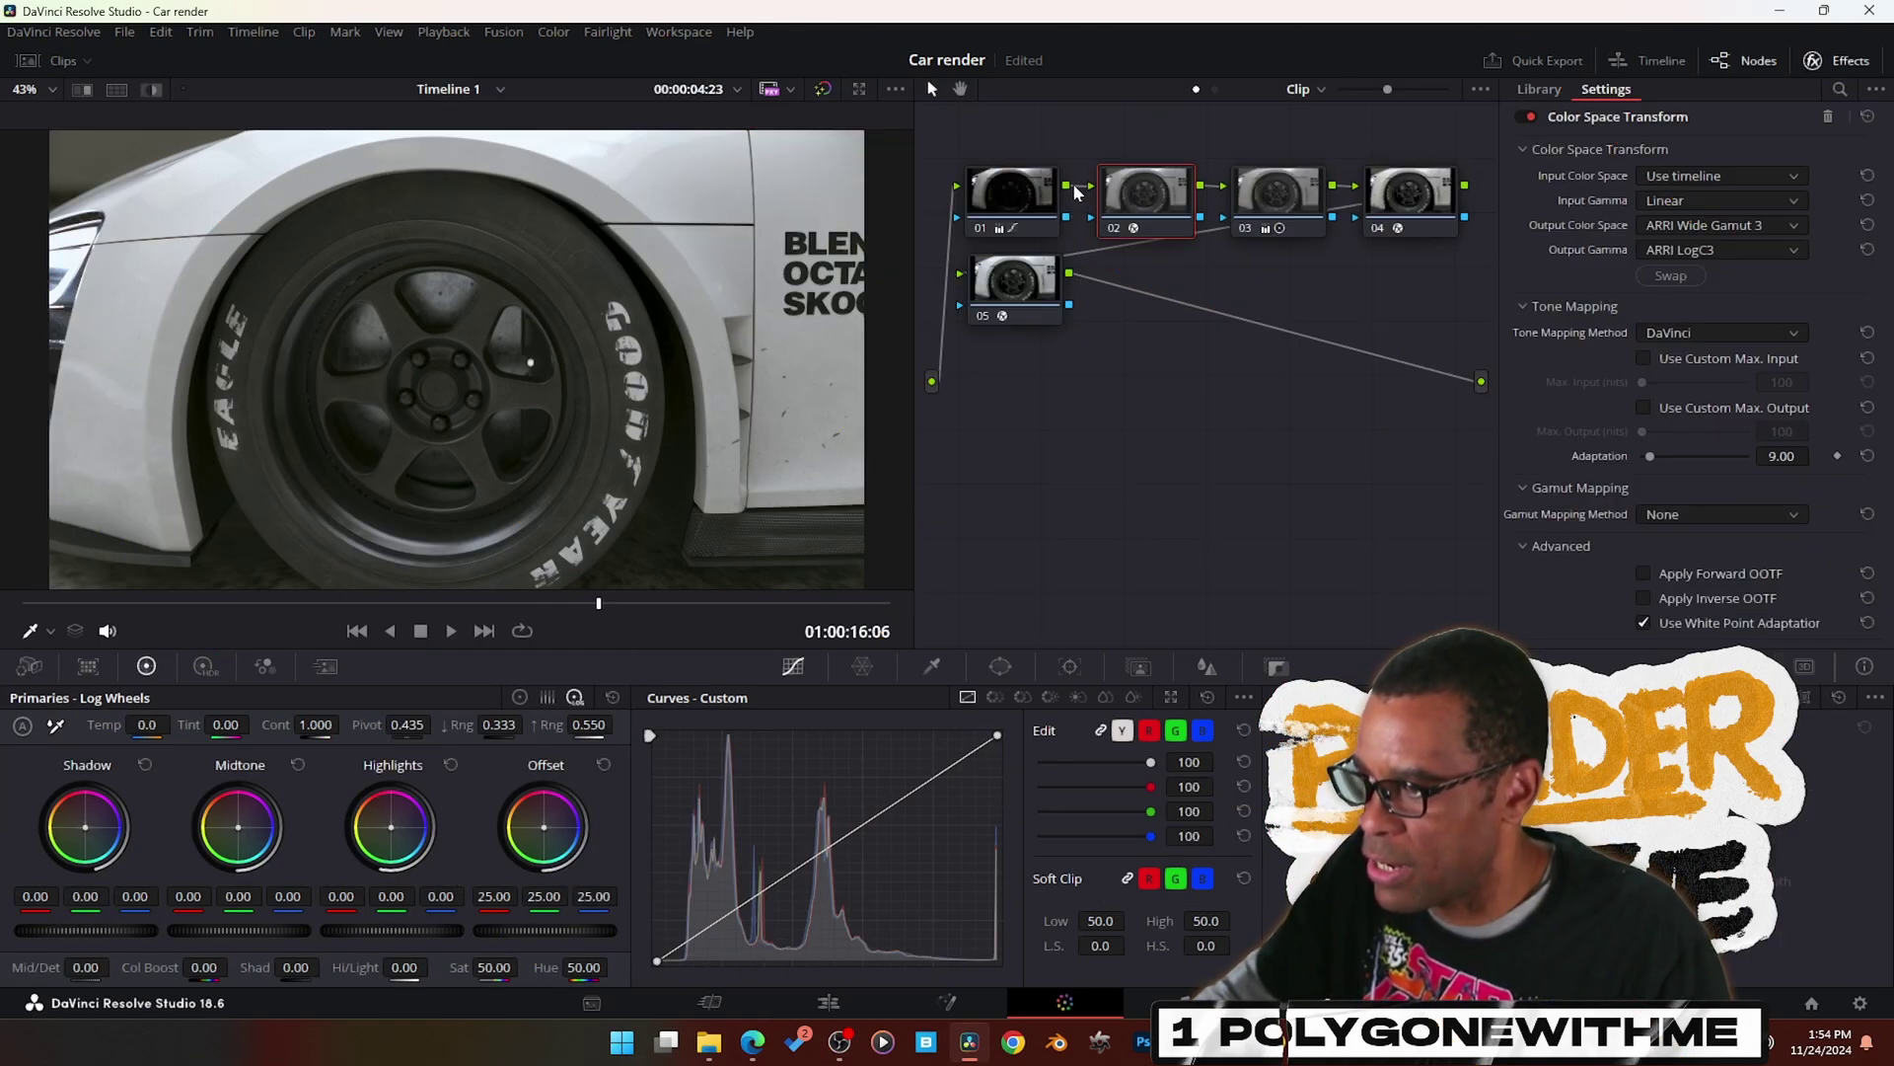
left_click(1038, 207)
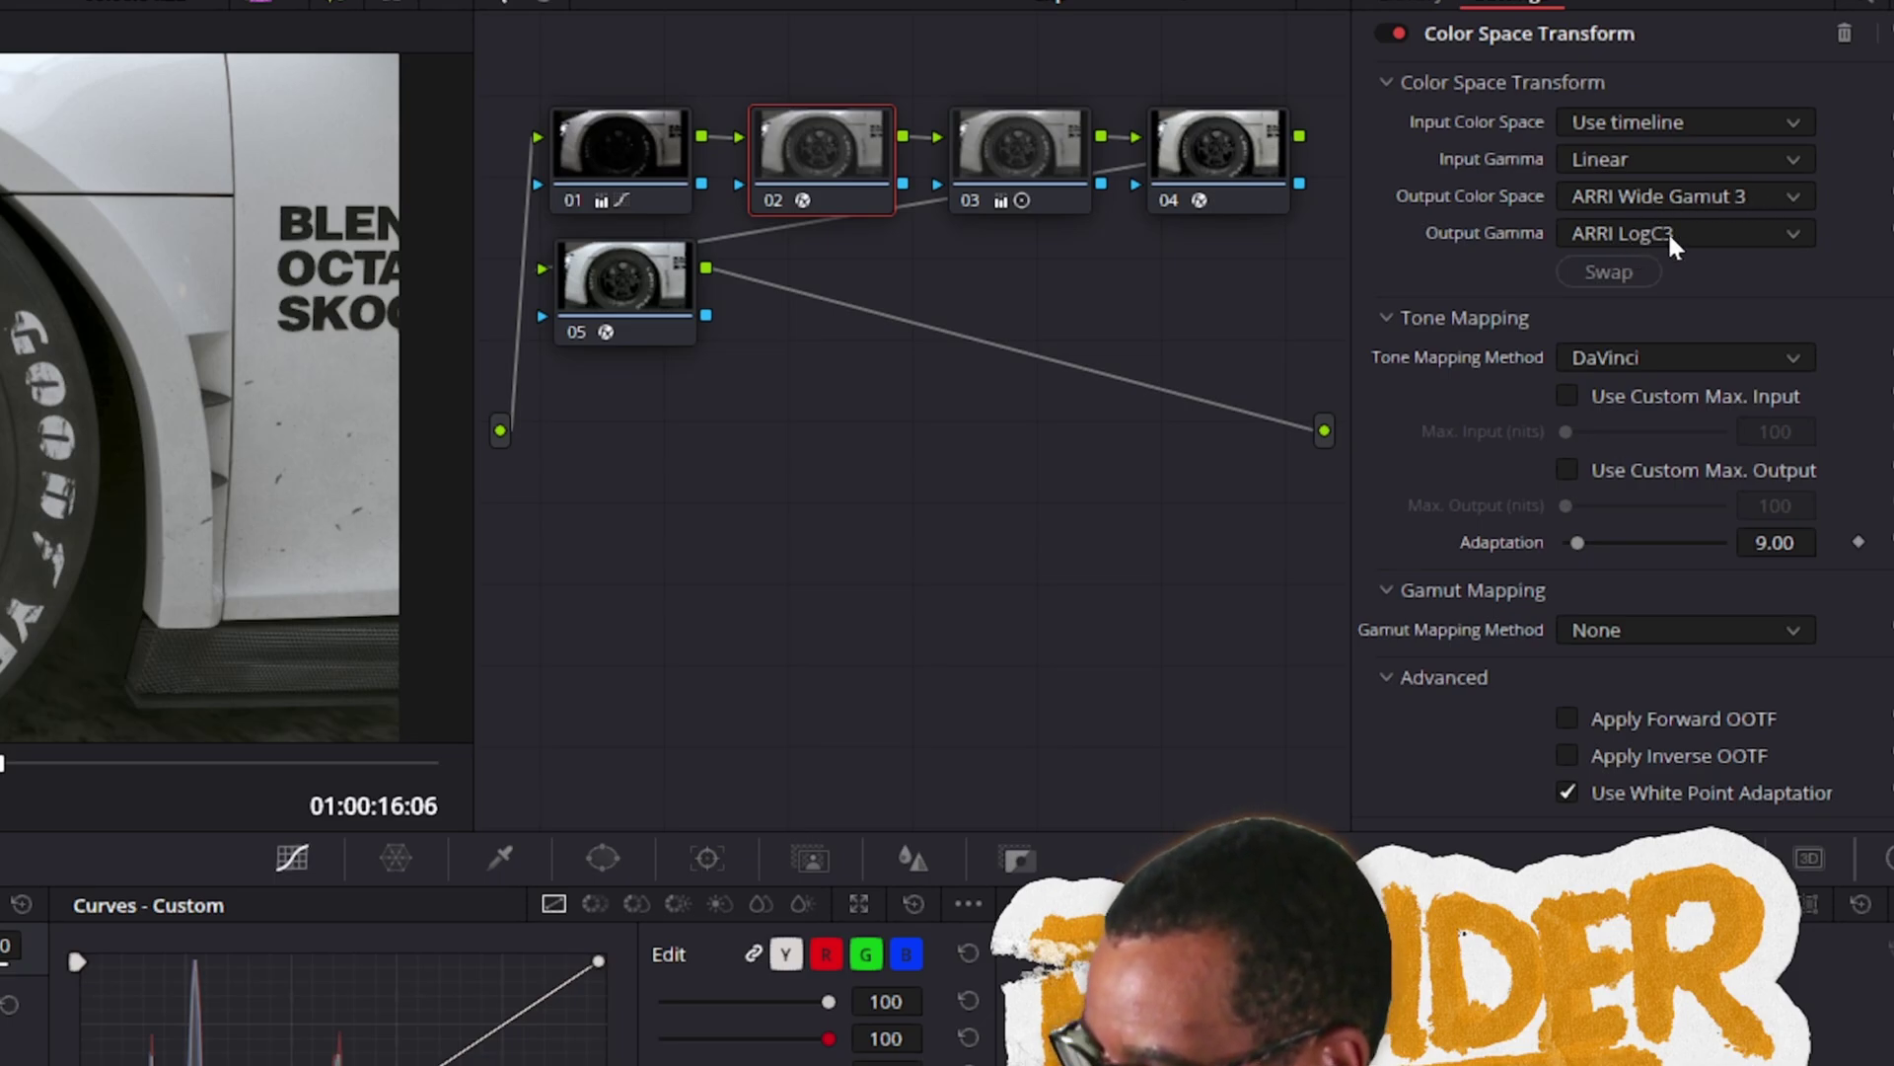
left_click(1016, 160)
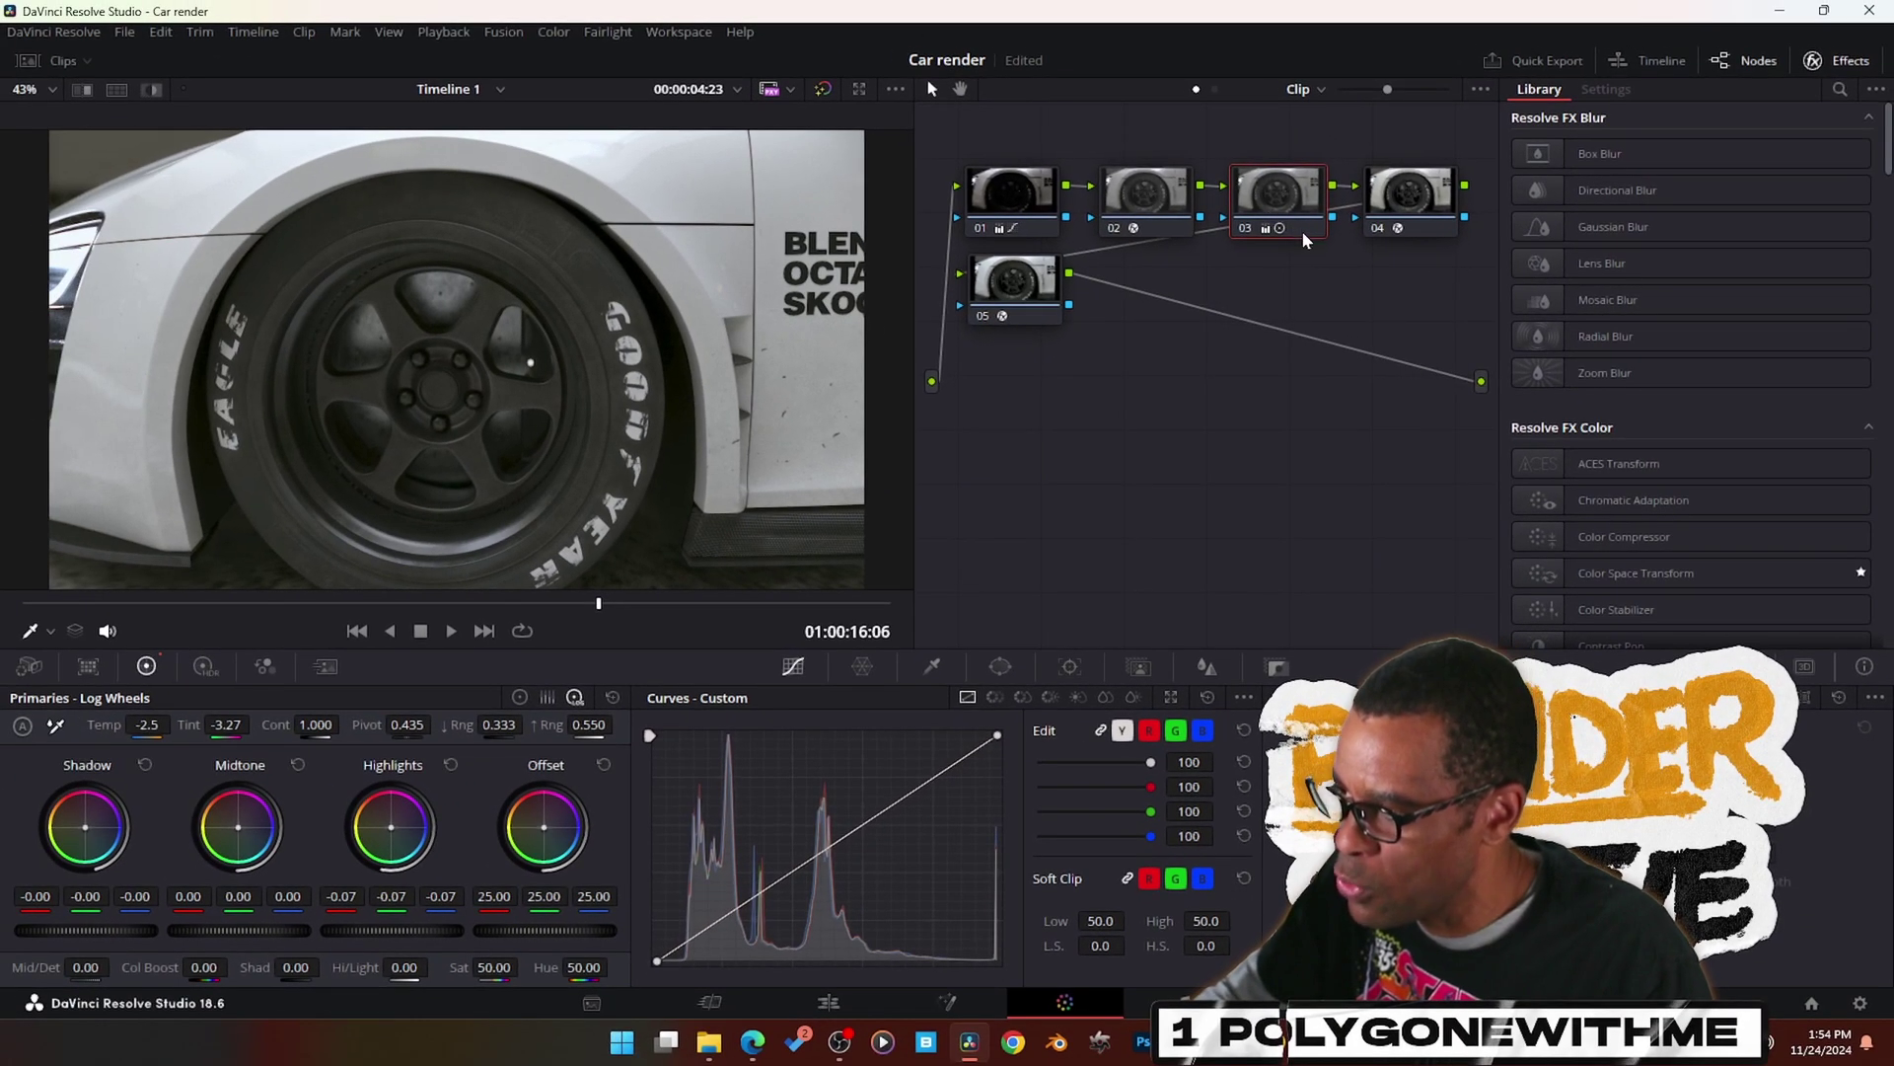
- Compare the Color Space Transform settings of nodes 04 and 02, returning to node 04
middle_click_drag(1250, 306, 1201, 348)
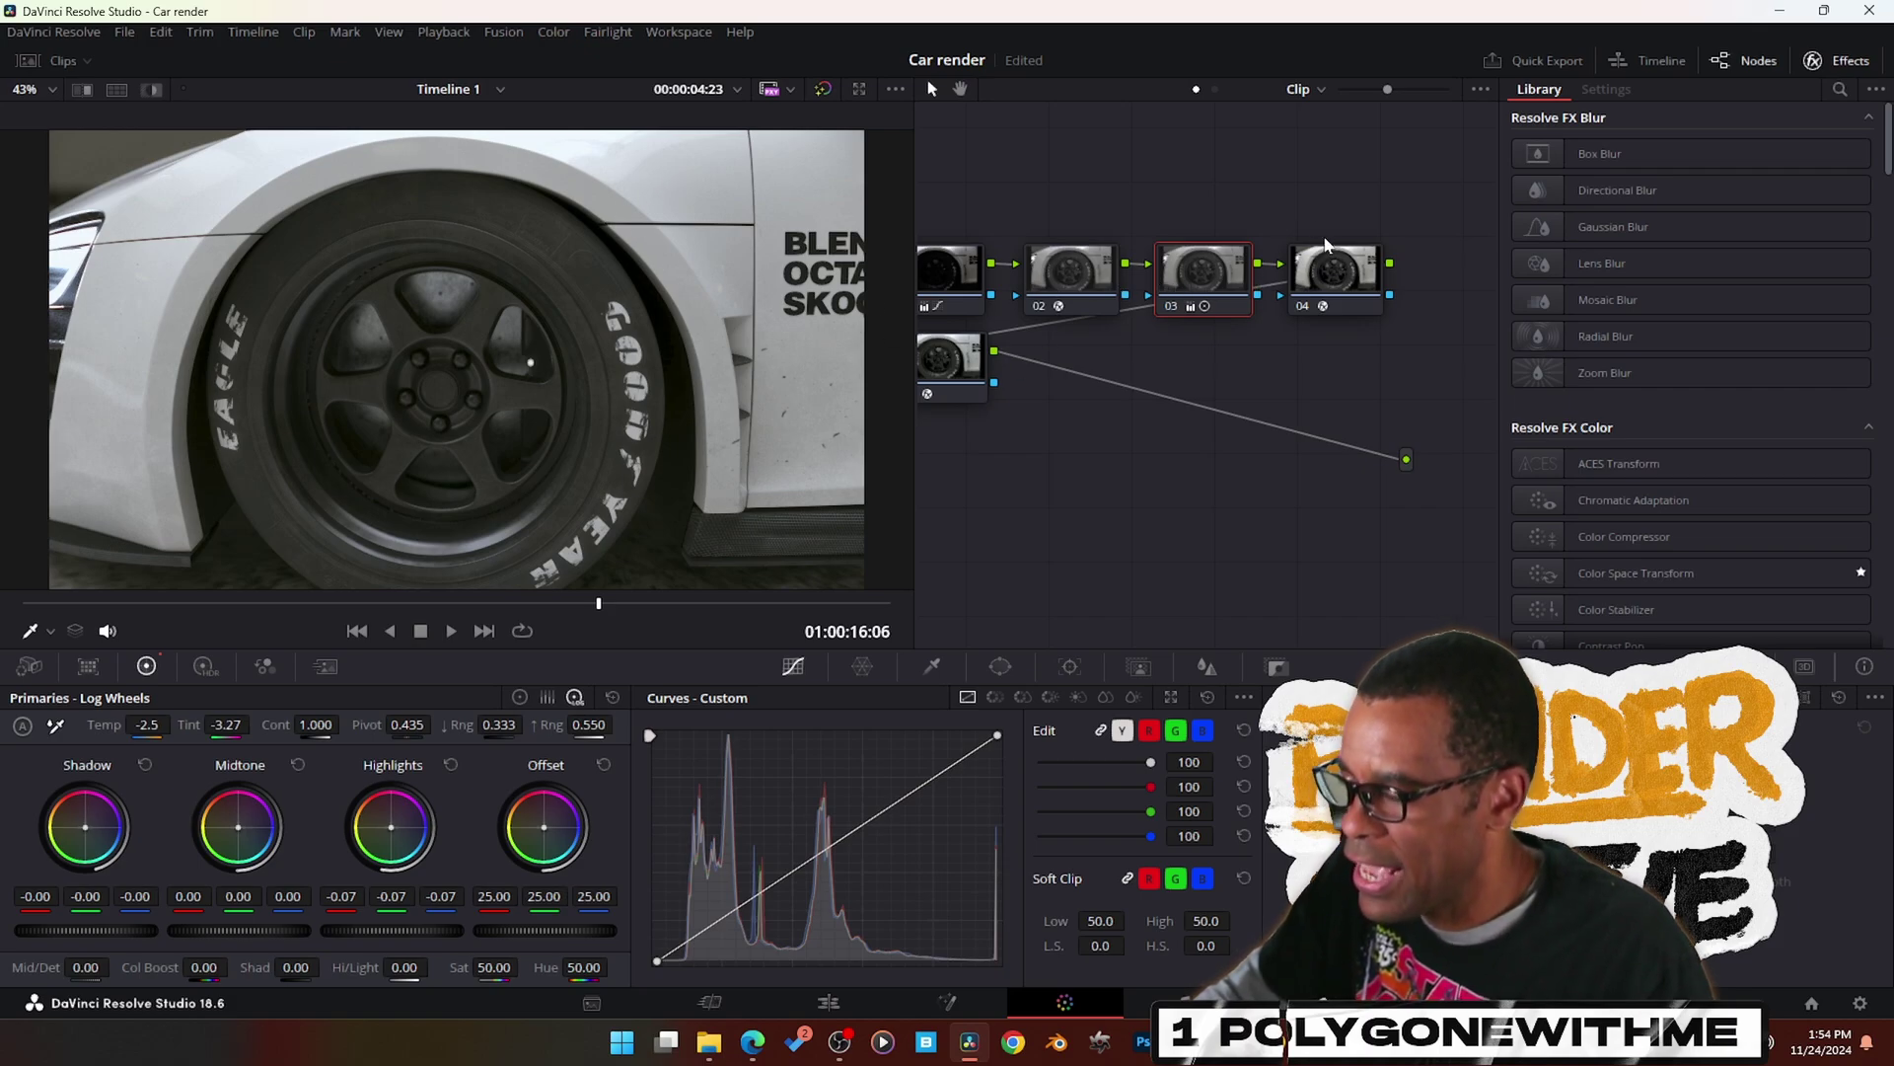
left_click(1348, 271)
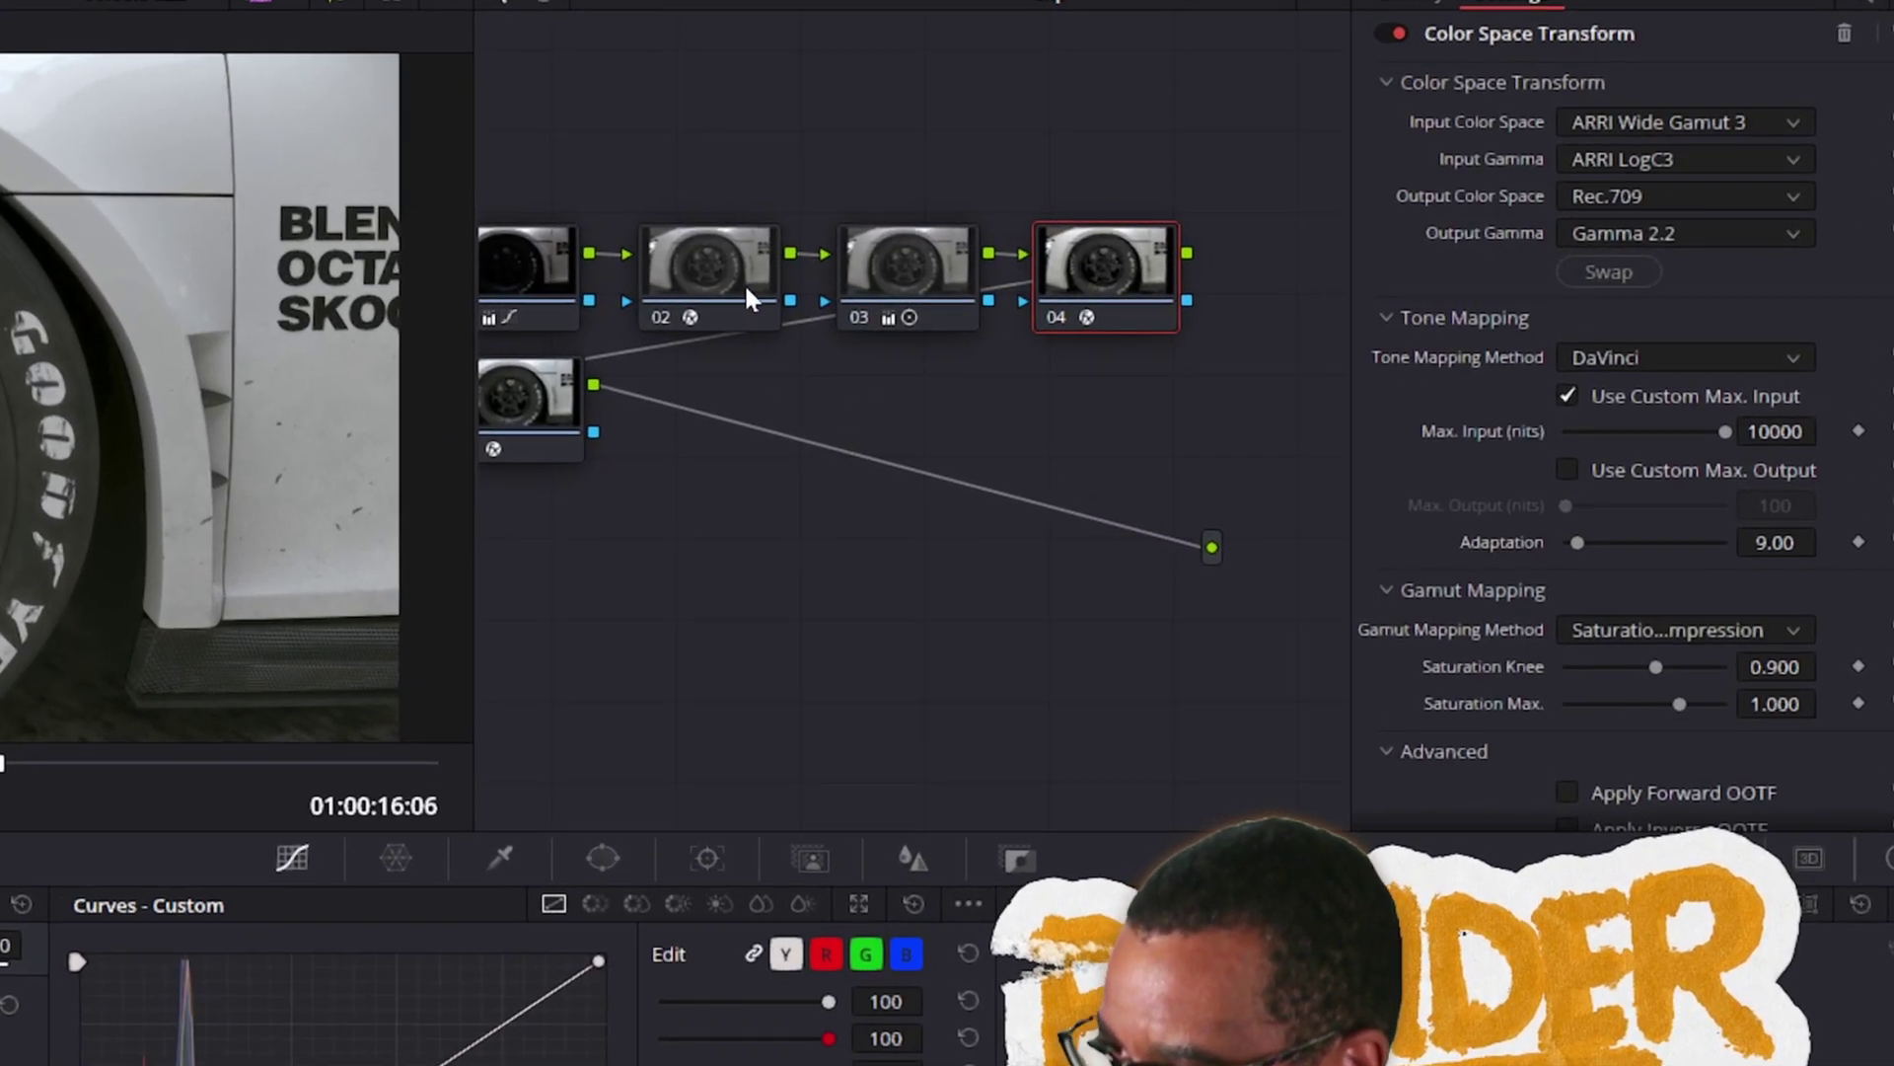
left_click(1086, 283)
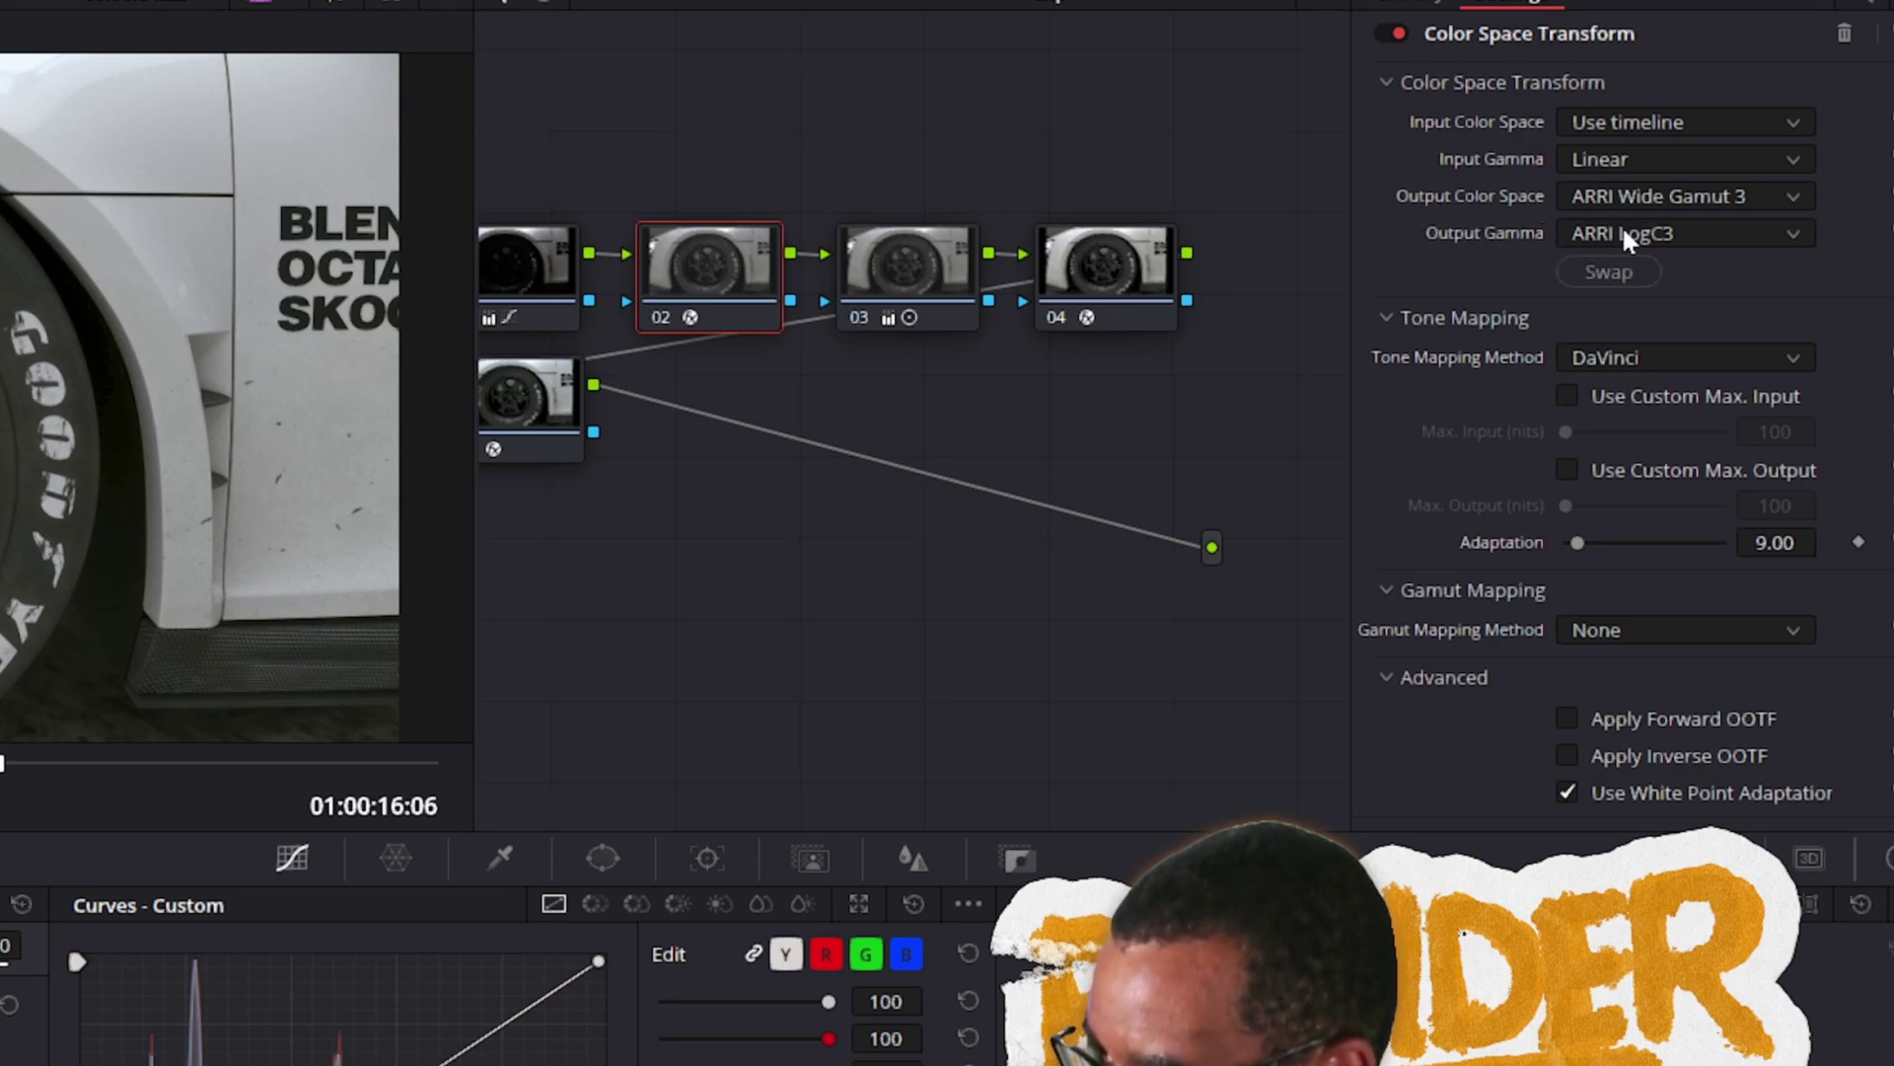
left_click(1115, 292)
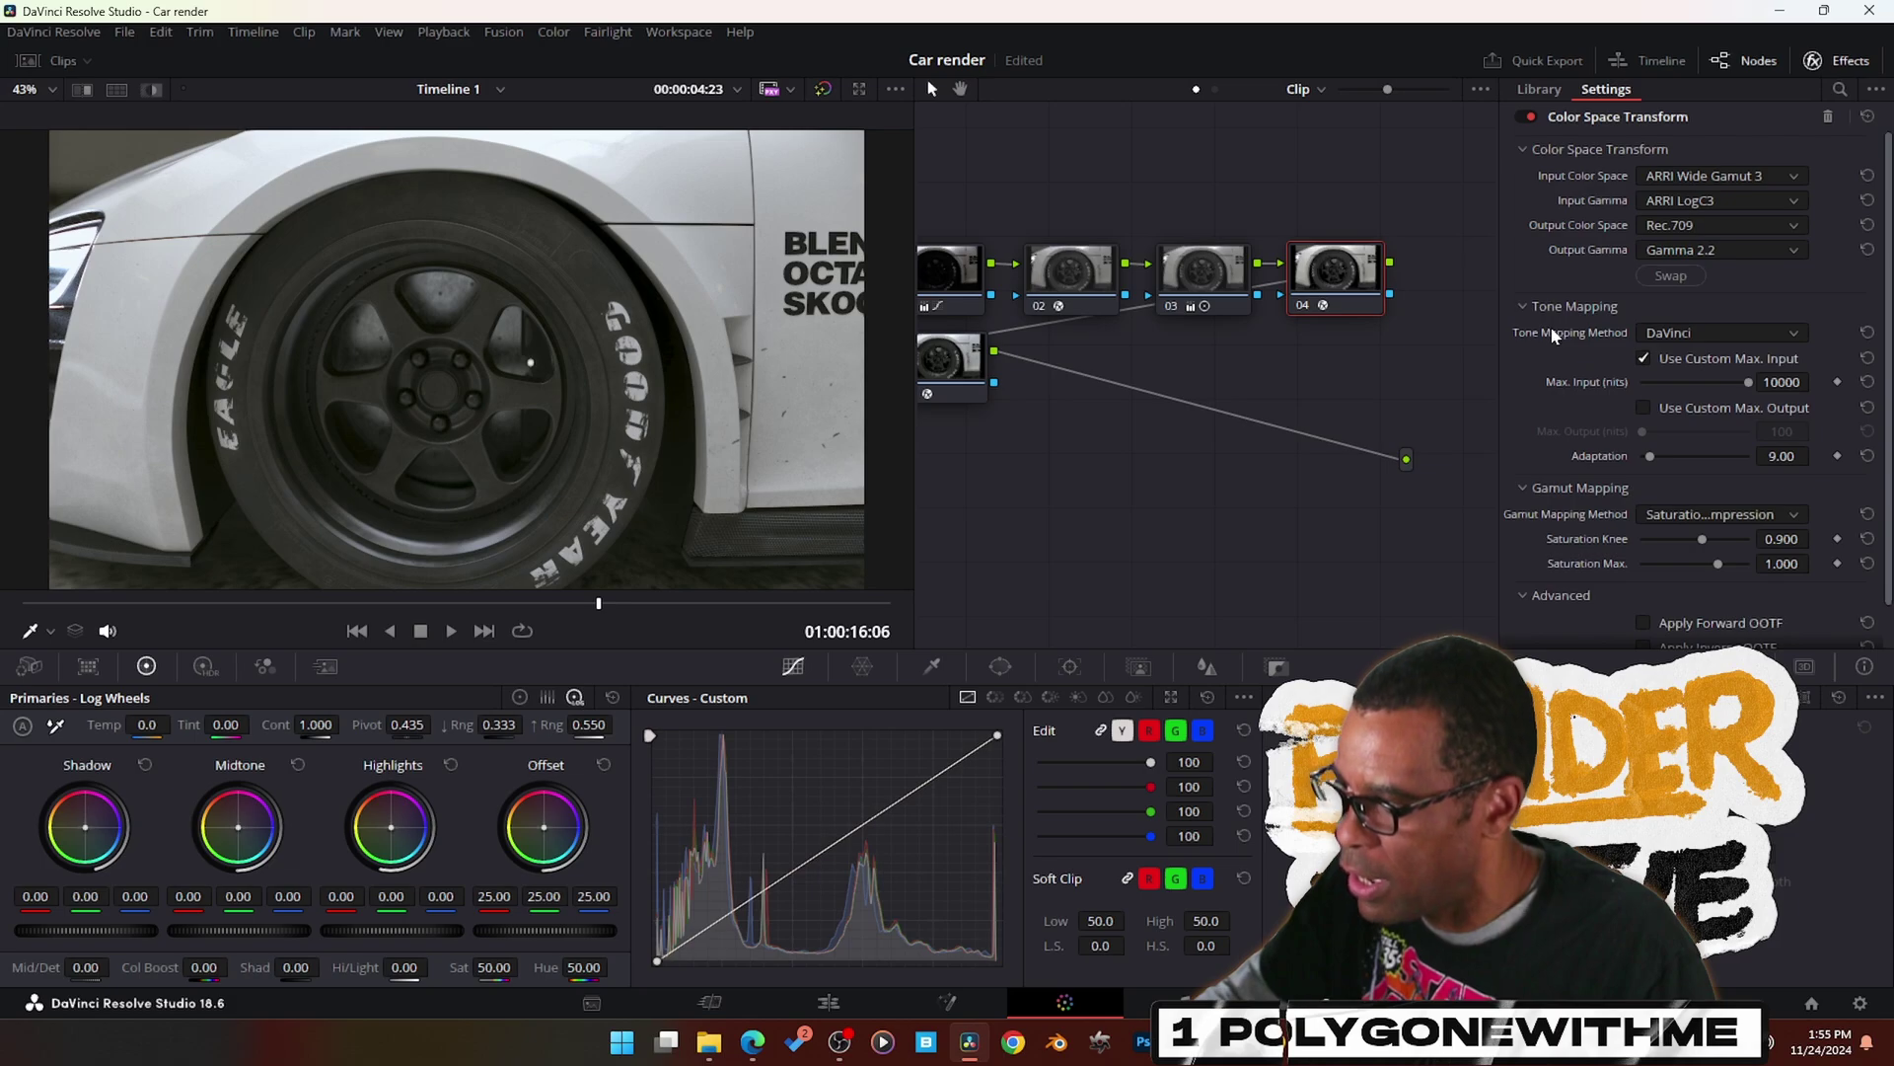
- Toggle Use Custom Max. Input on node 04 to compare the image, try a Max. Input of 48 nits, and restore 10000 nits
left_click(1644, 359)
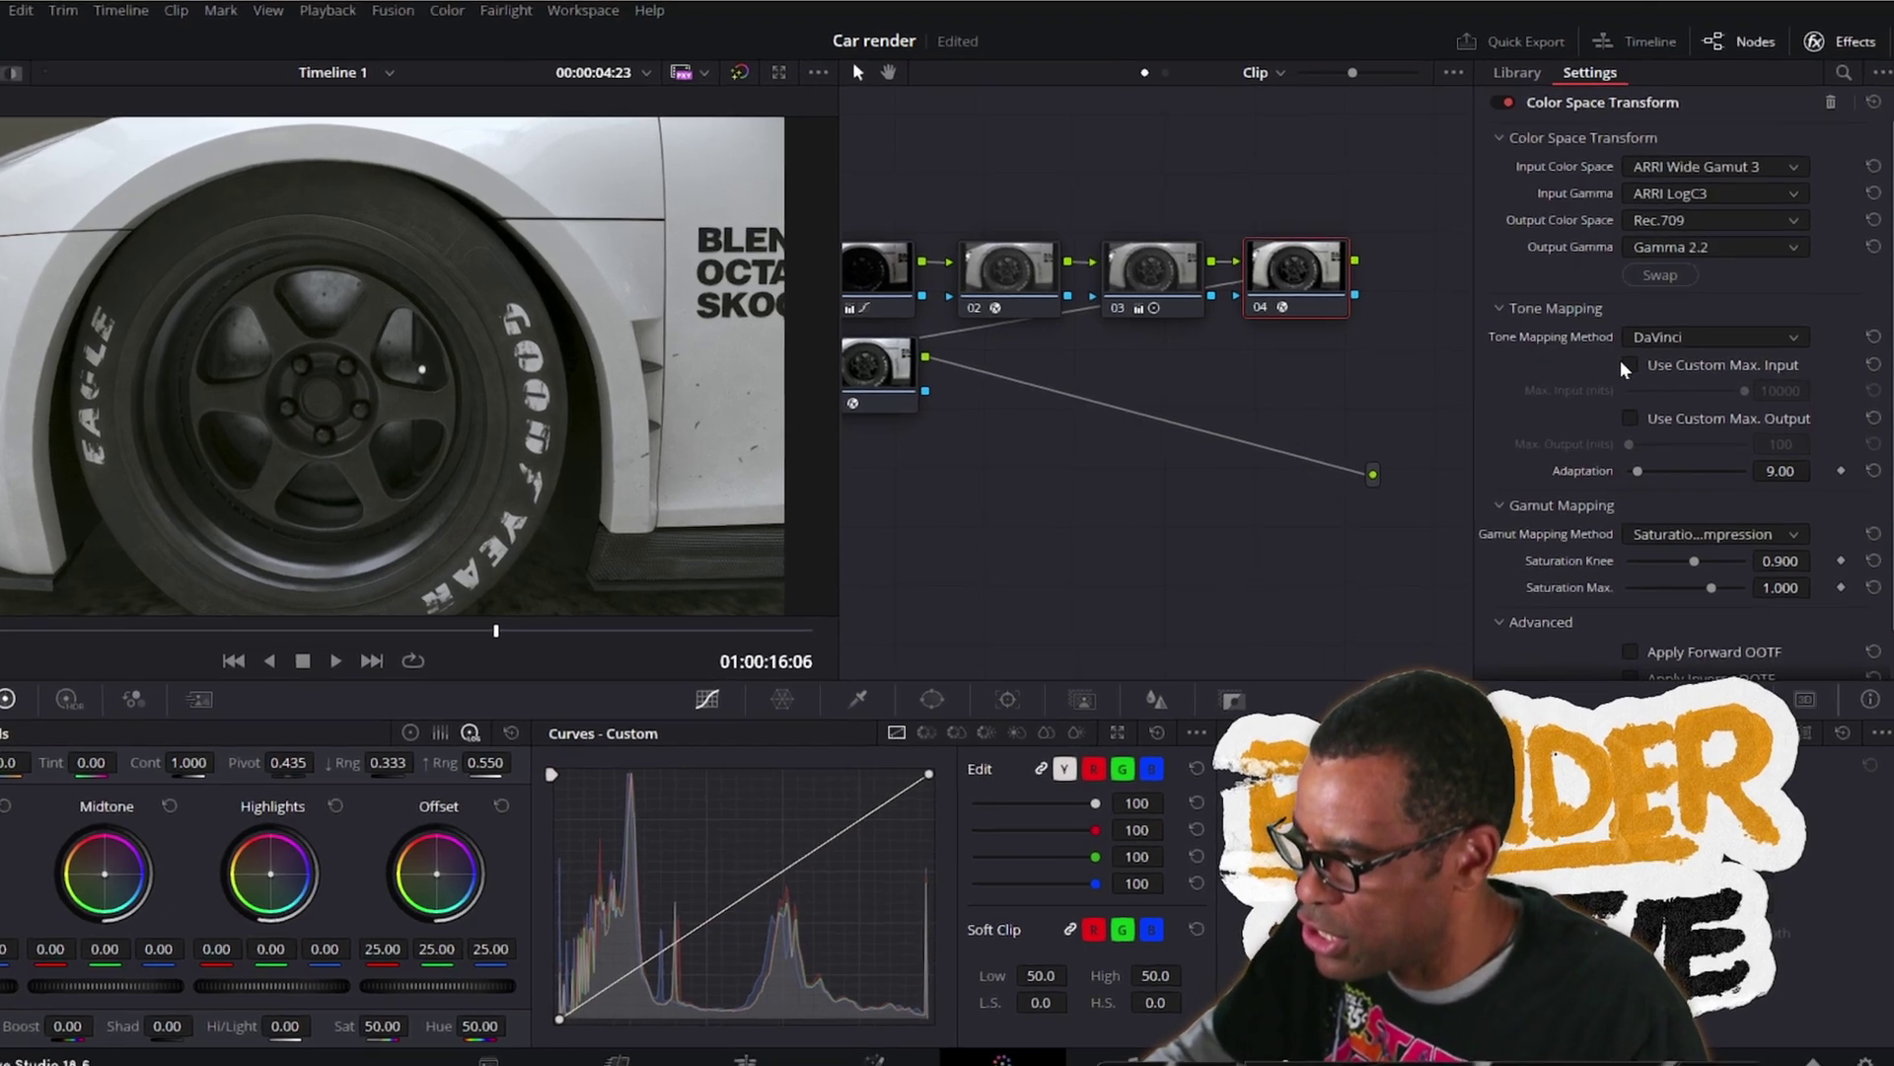
left_click(1629, 365)
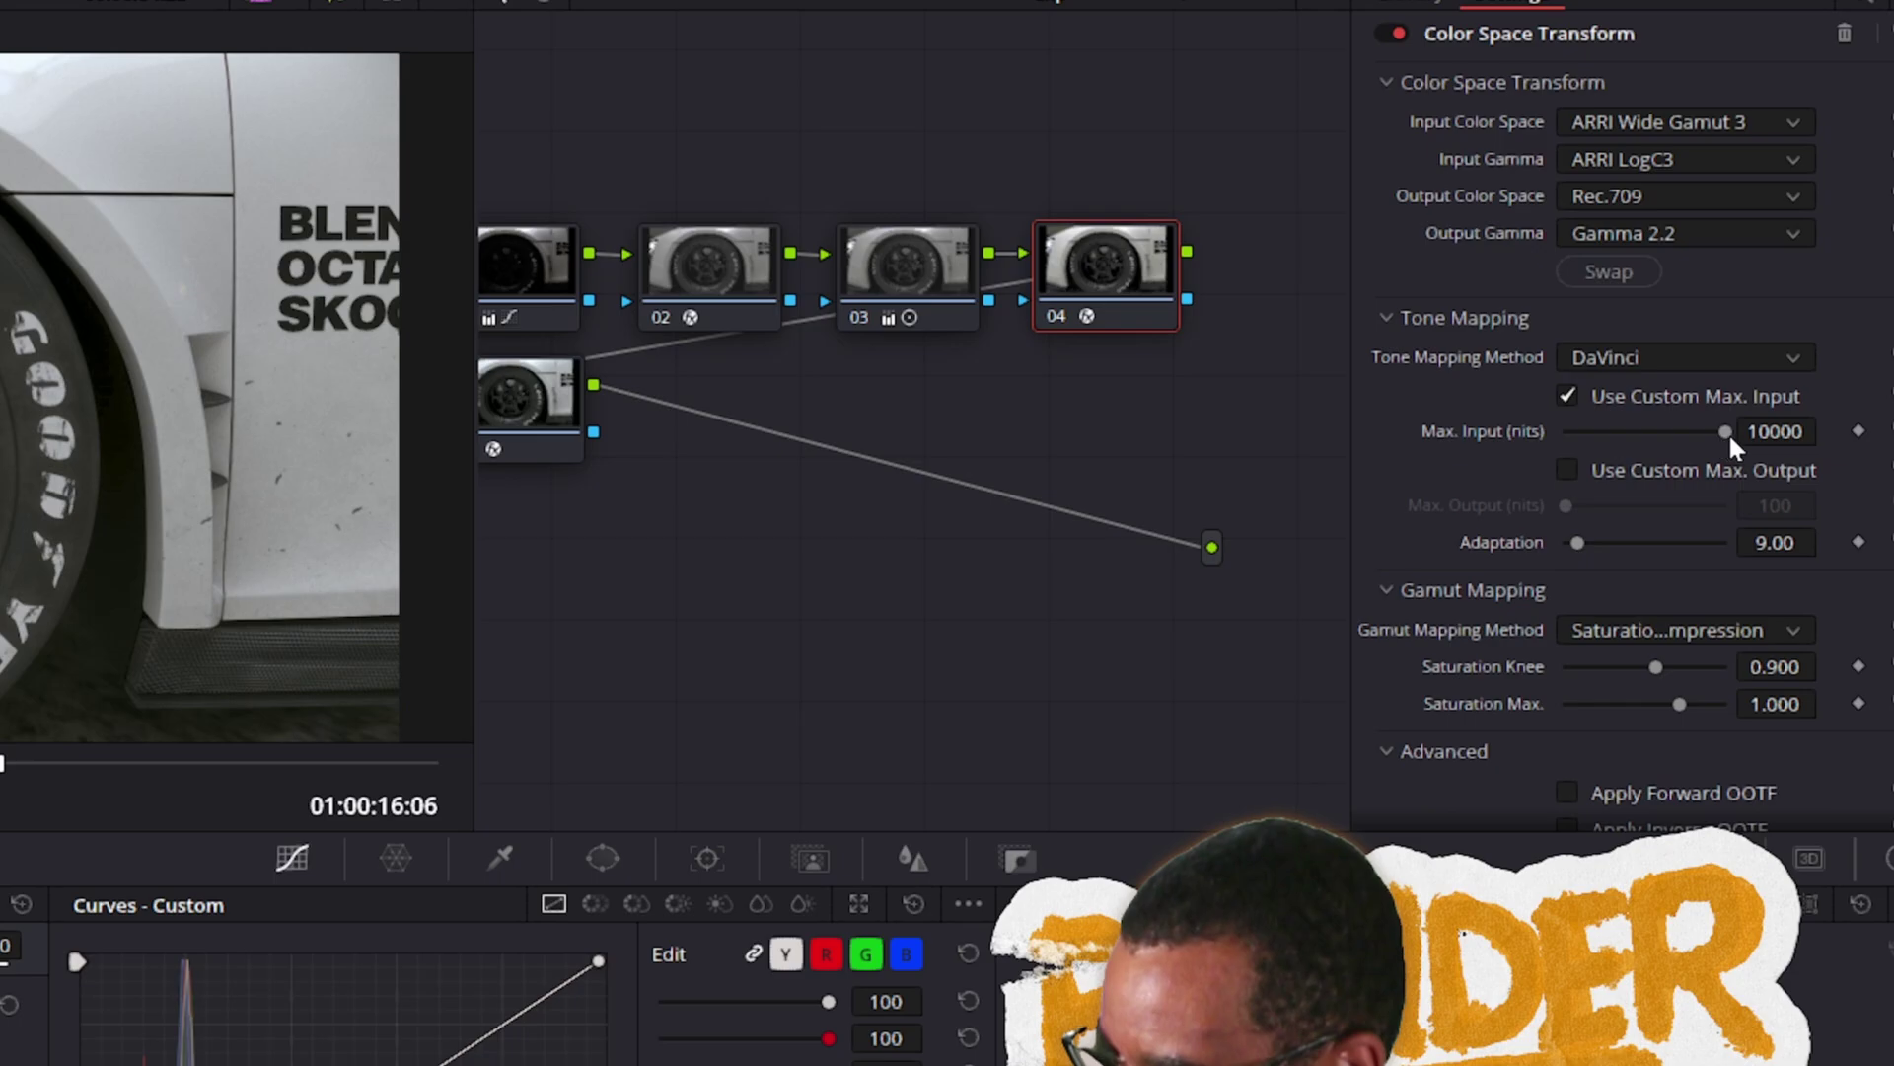
left_click_drag(1726, 432, 1500, 450)
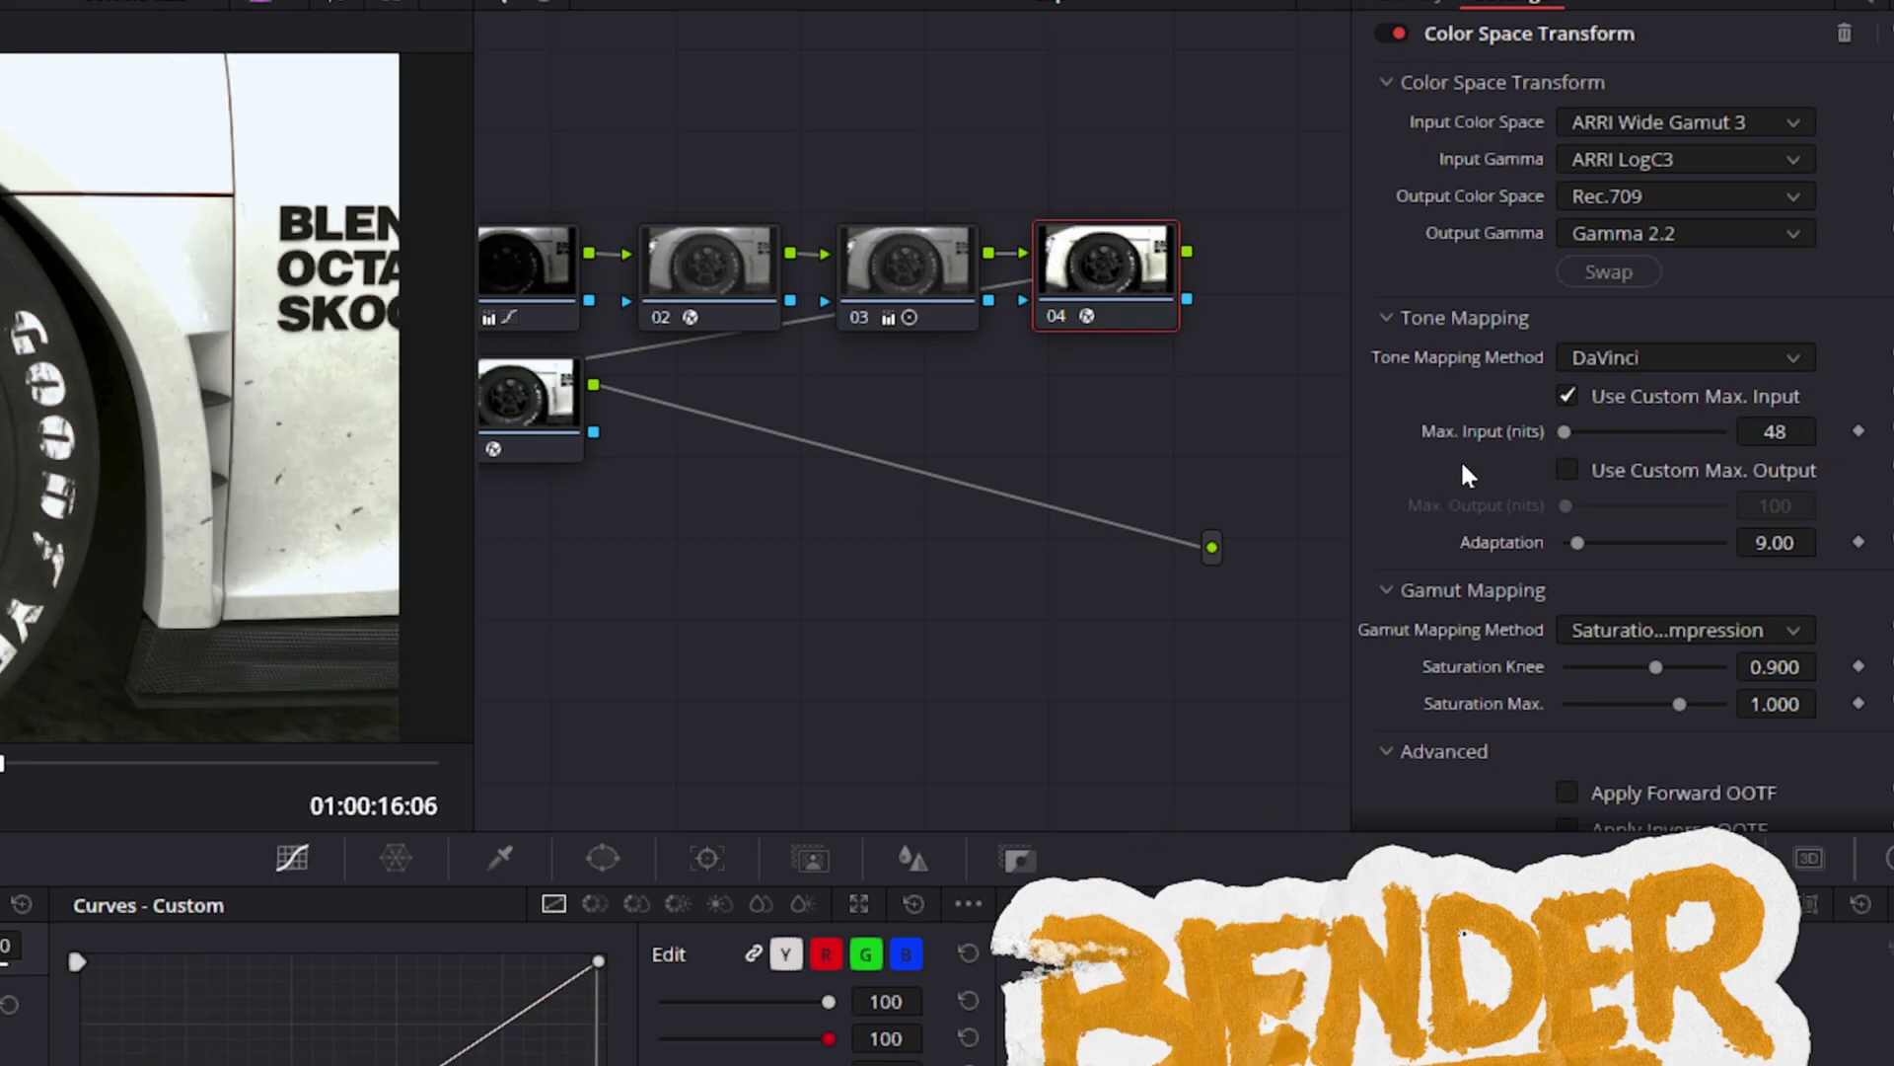
left_click(1567, 393)
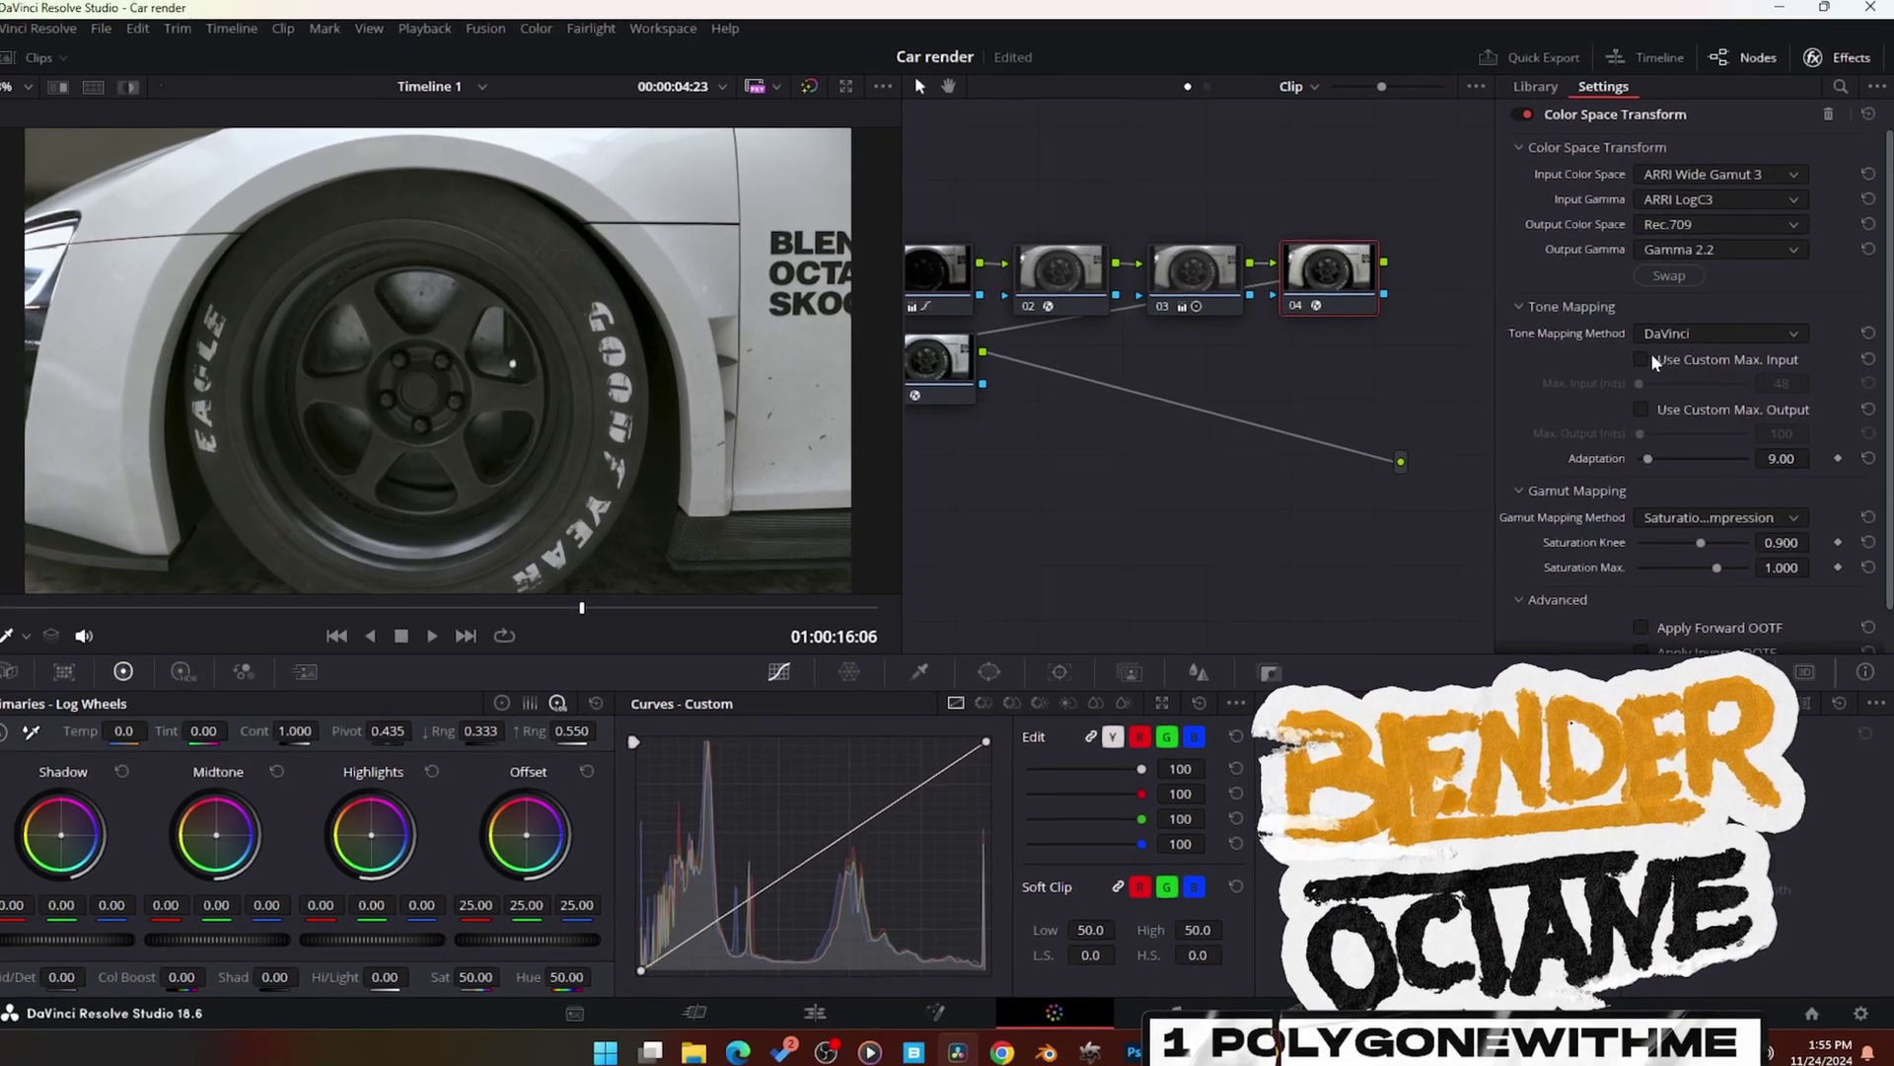
left_click(1567, 395)
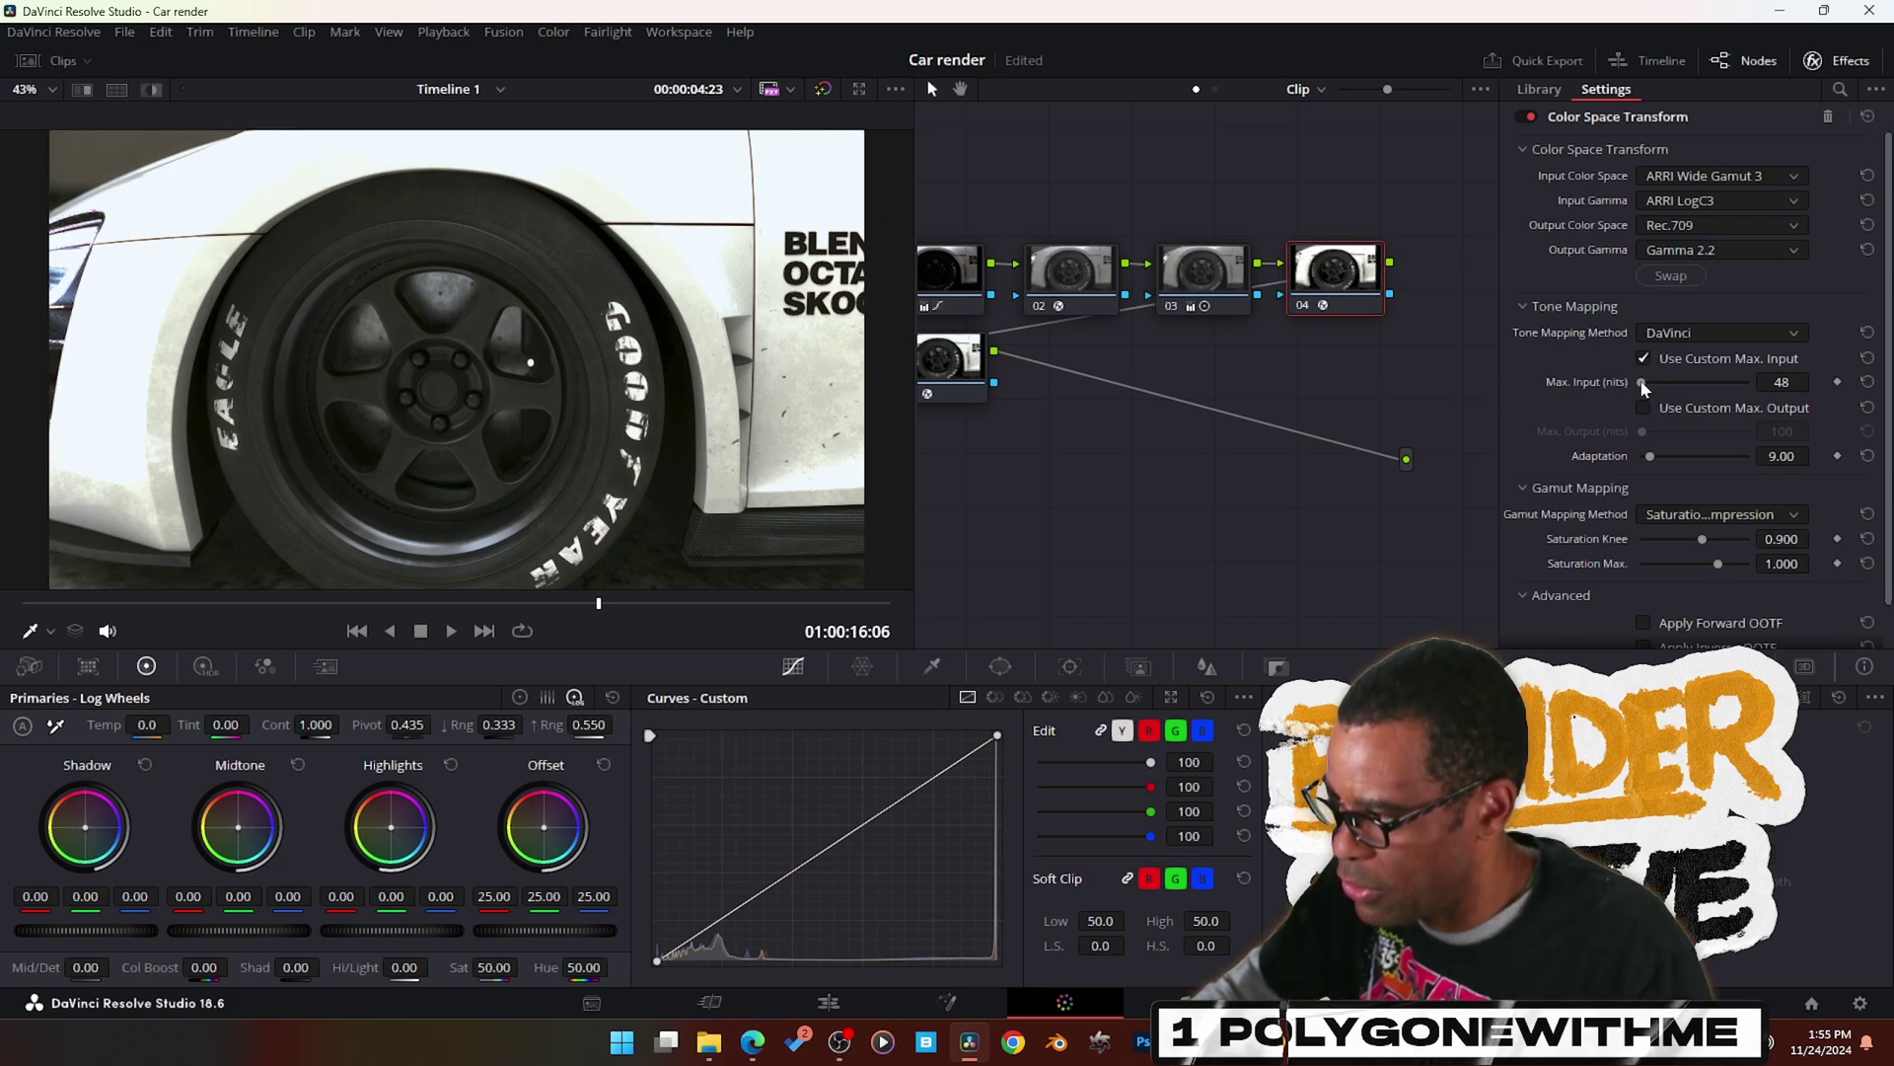
left_click_drag(1643, 383, 1726, 385)
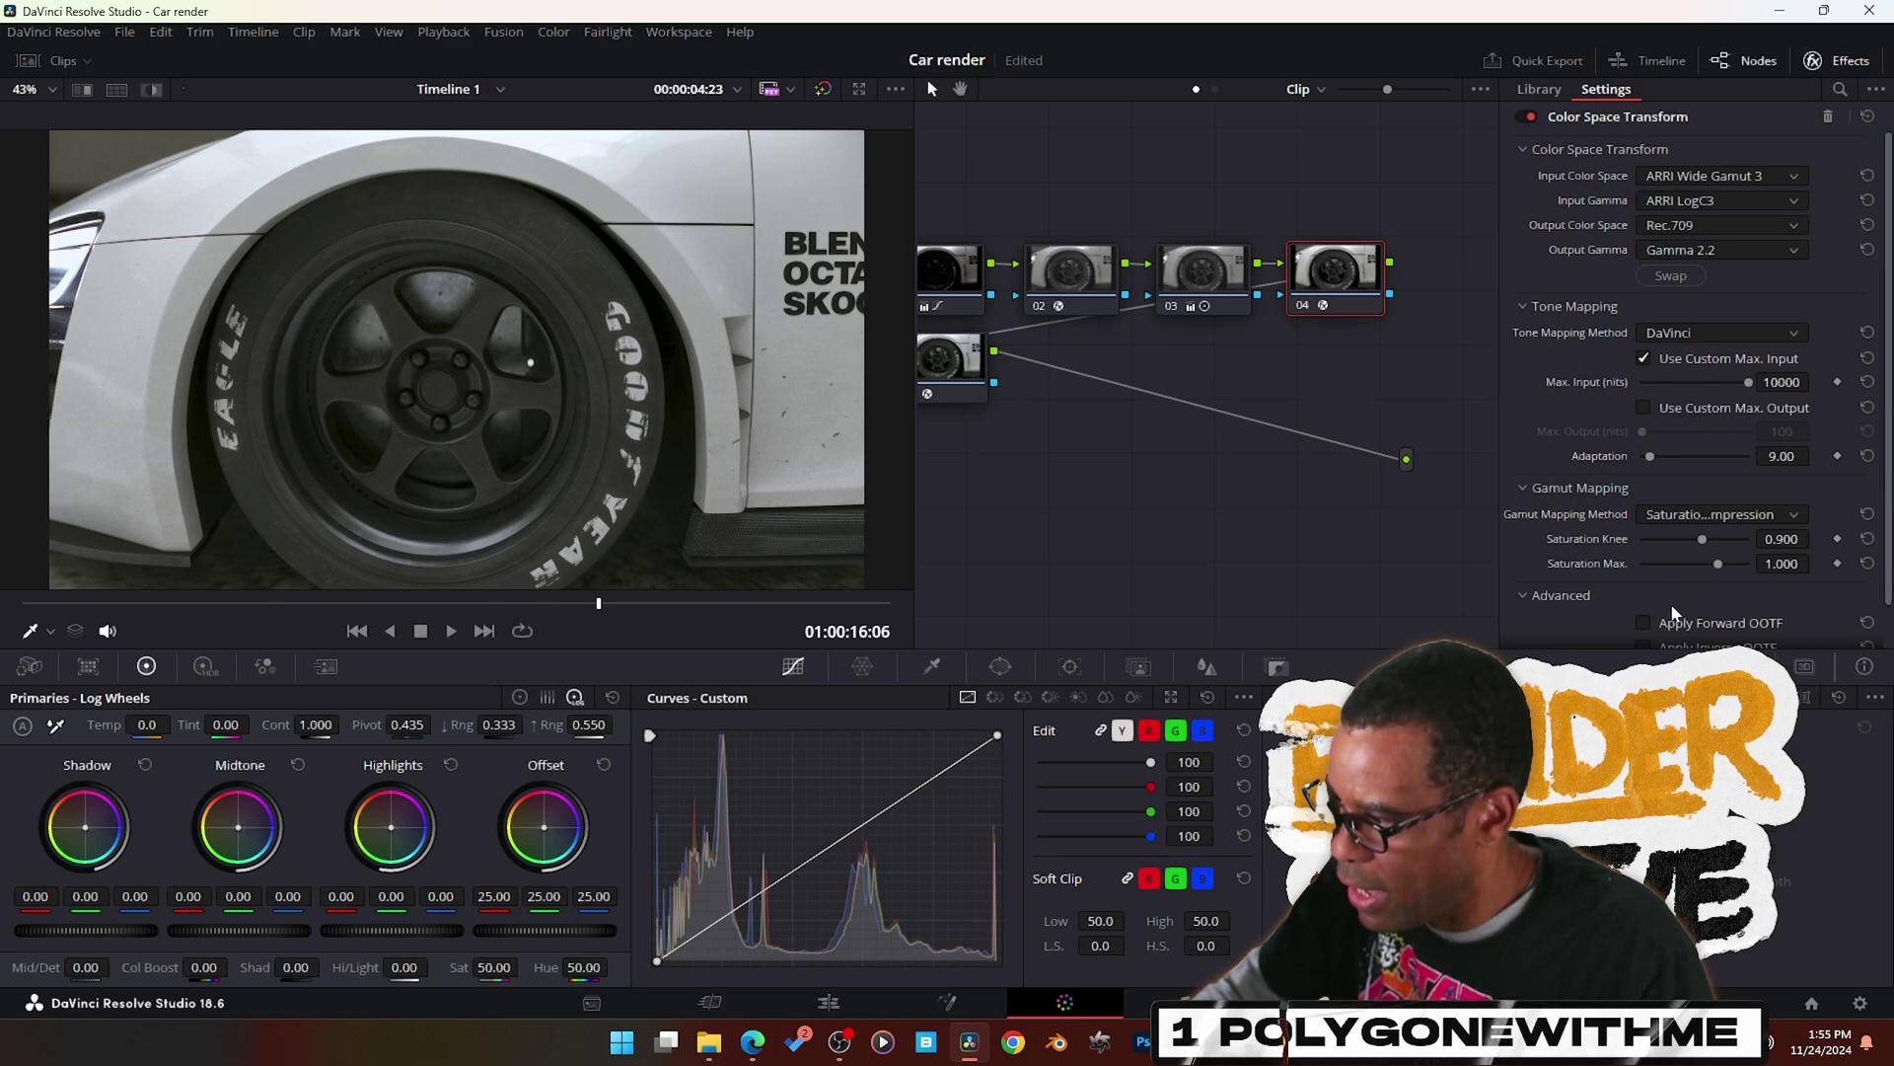
- Toggle Apply Forward OOTF on node 04's Color Space Transform to compare its effect on the wheel shot
left_click(1646, 622)
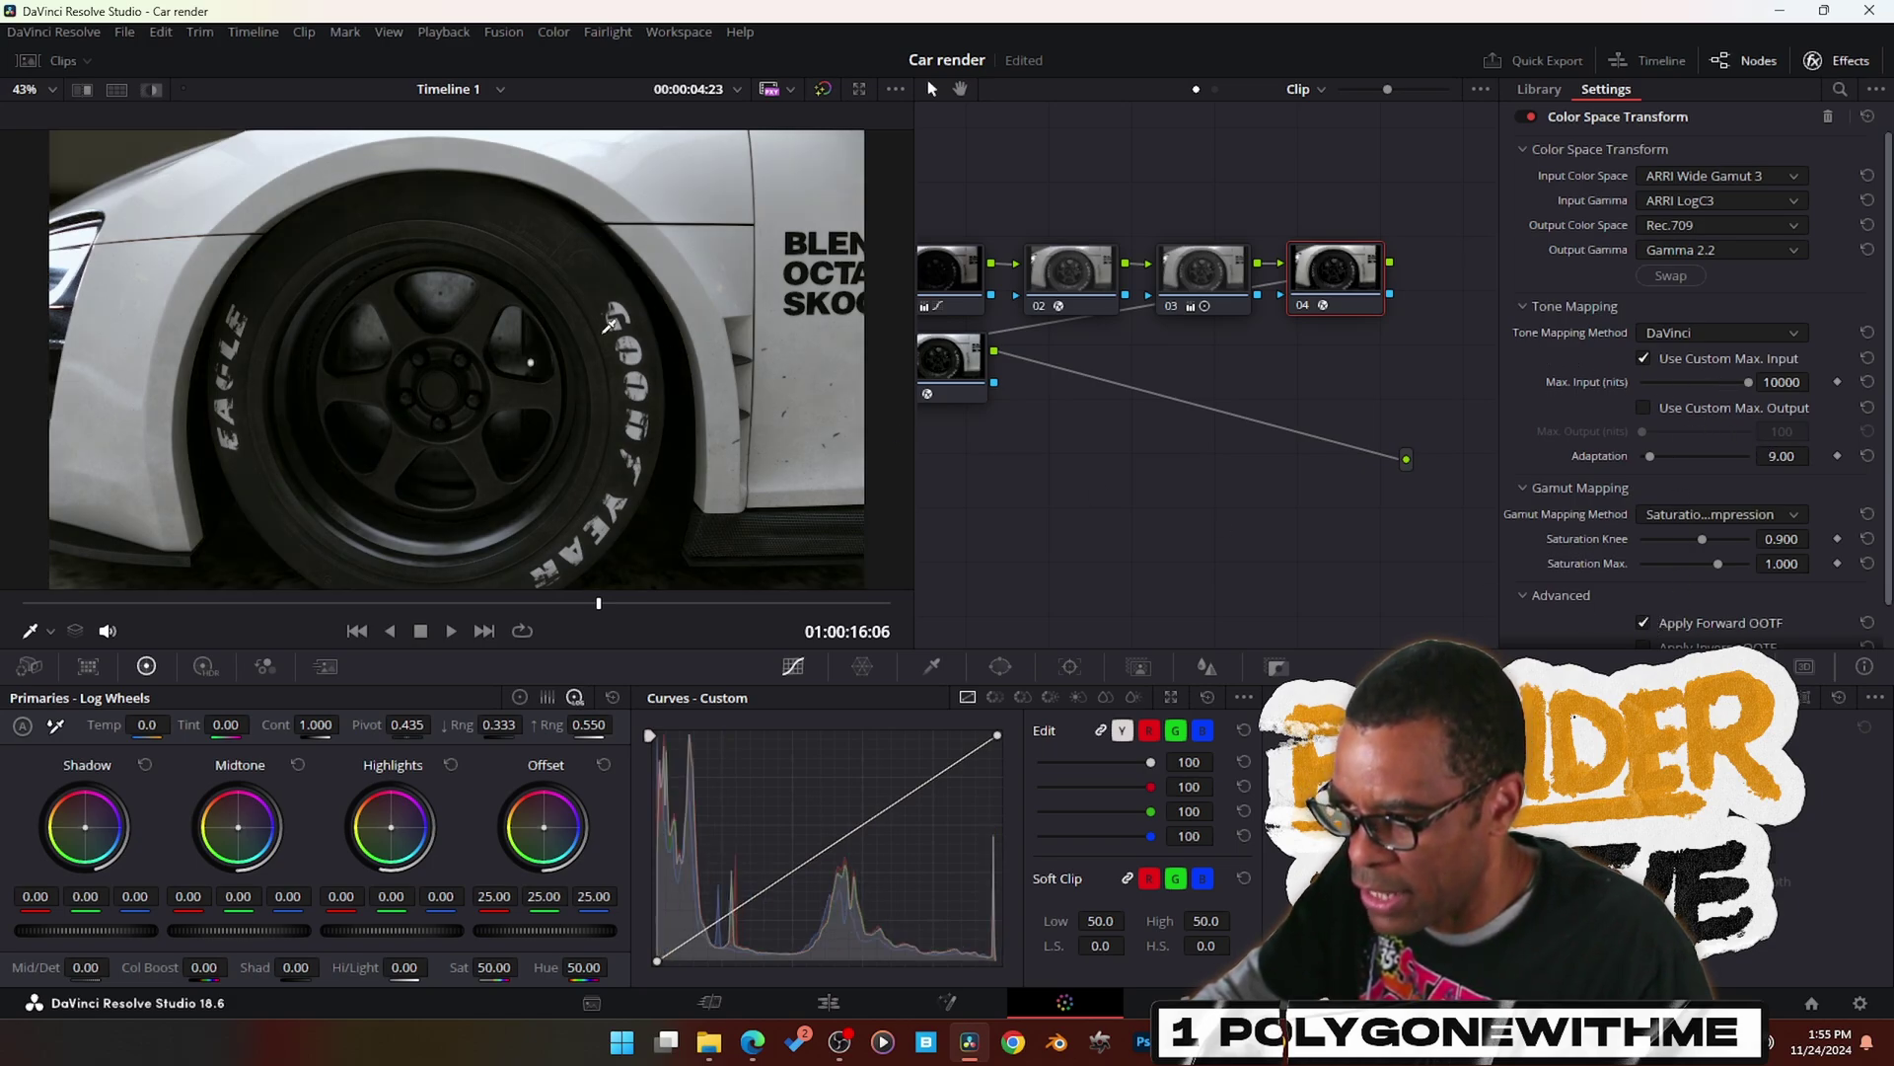
scroll(600, 319, "down", 1)
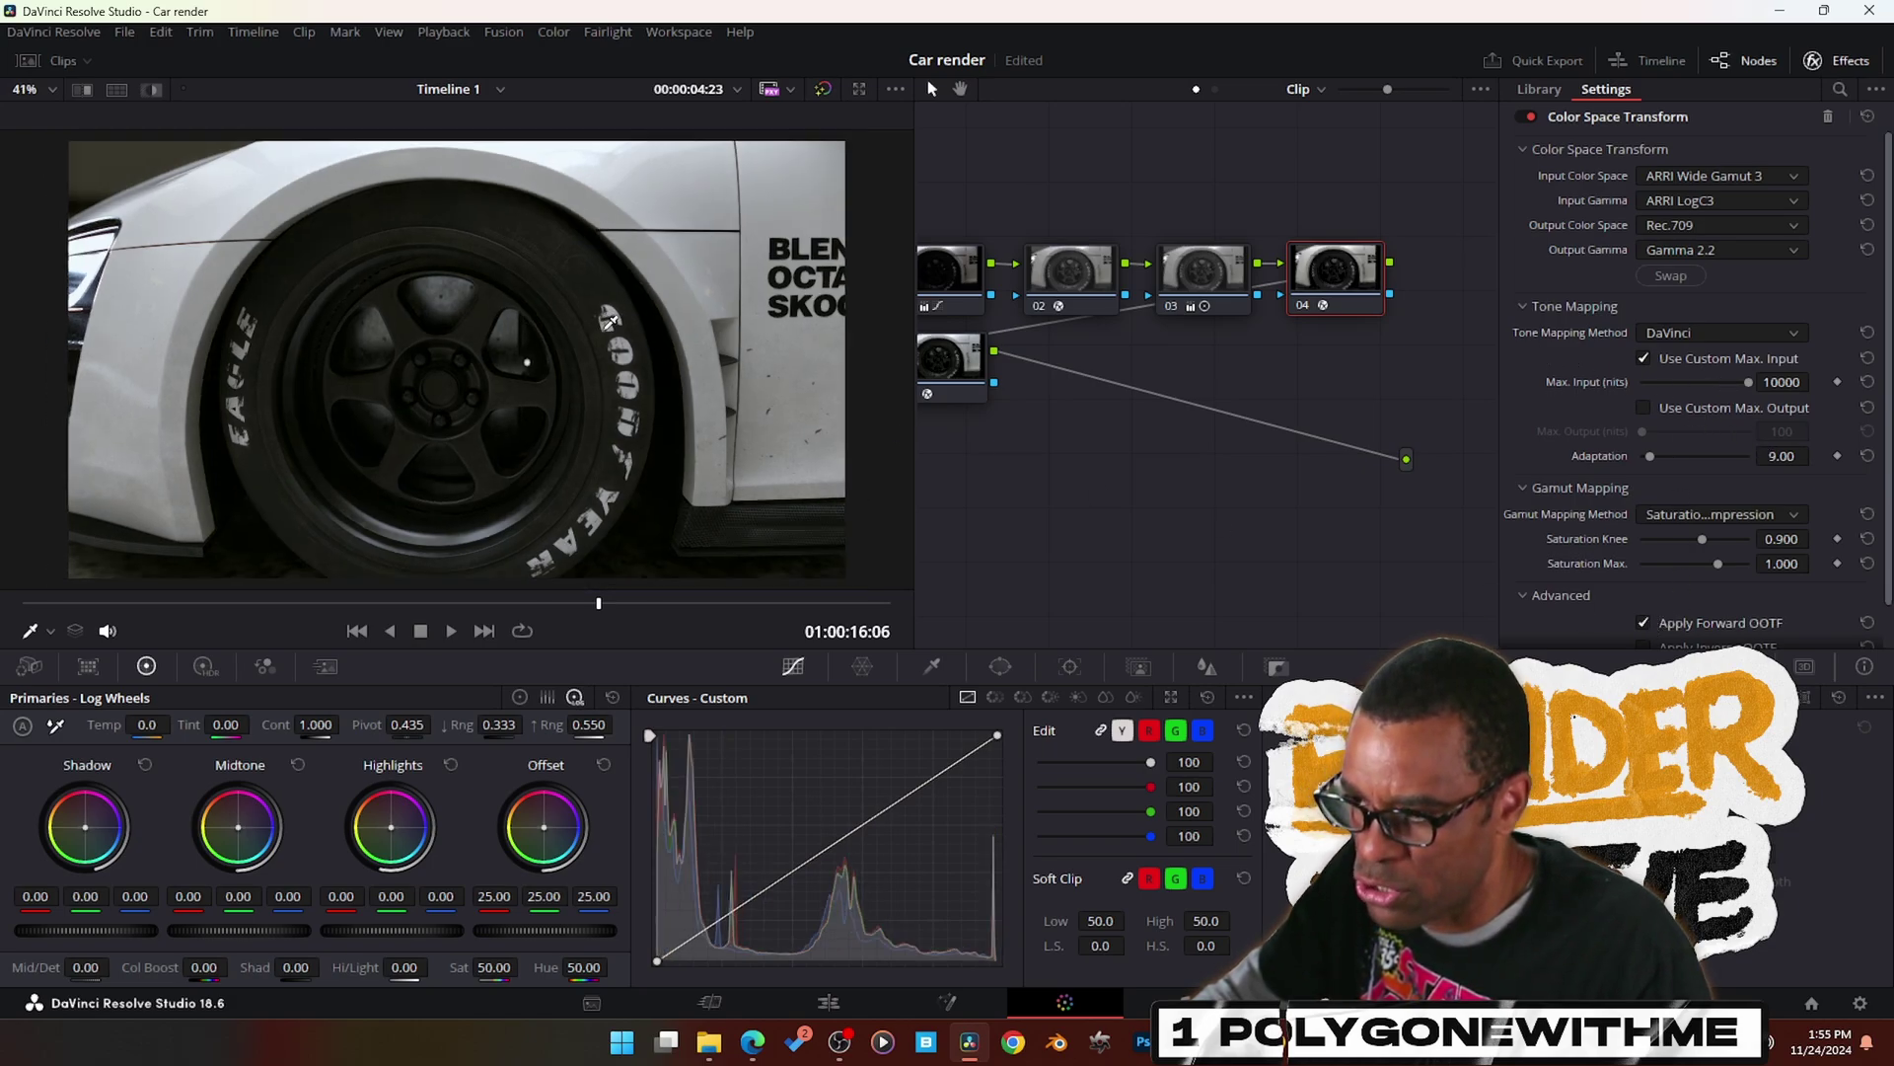
left_click(1644, 622)
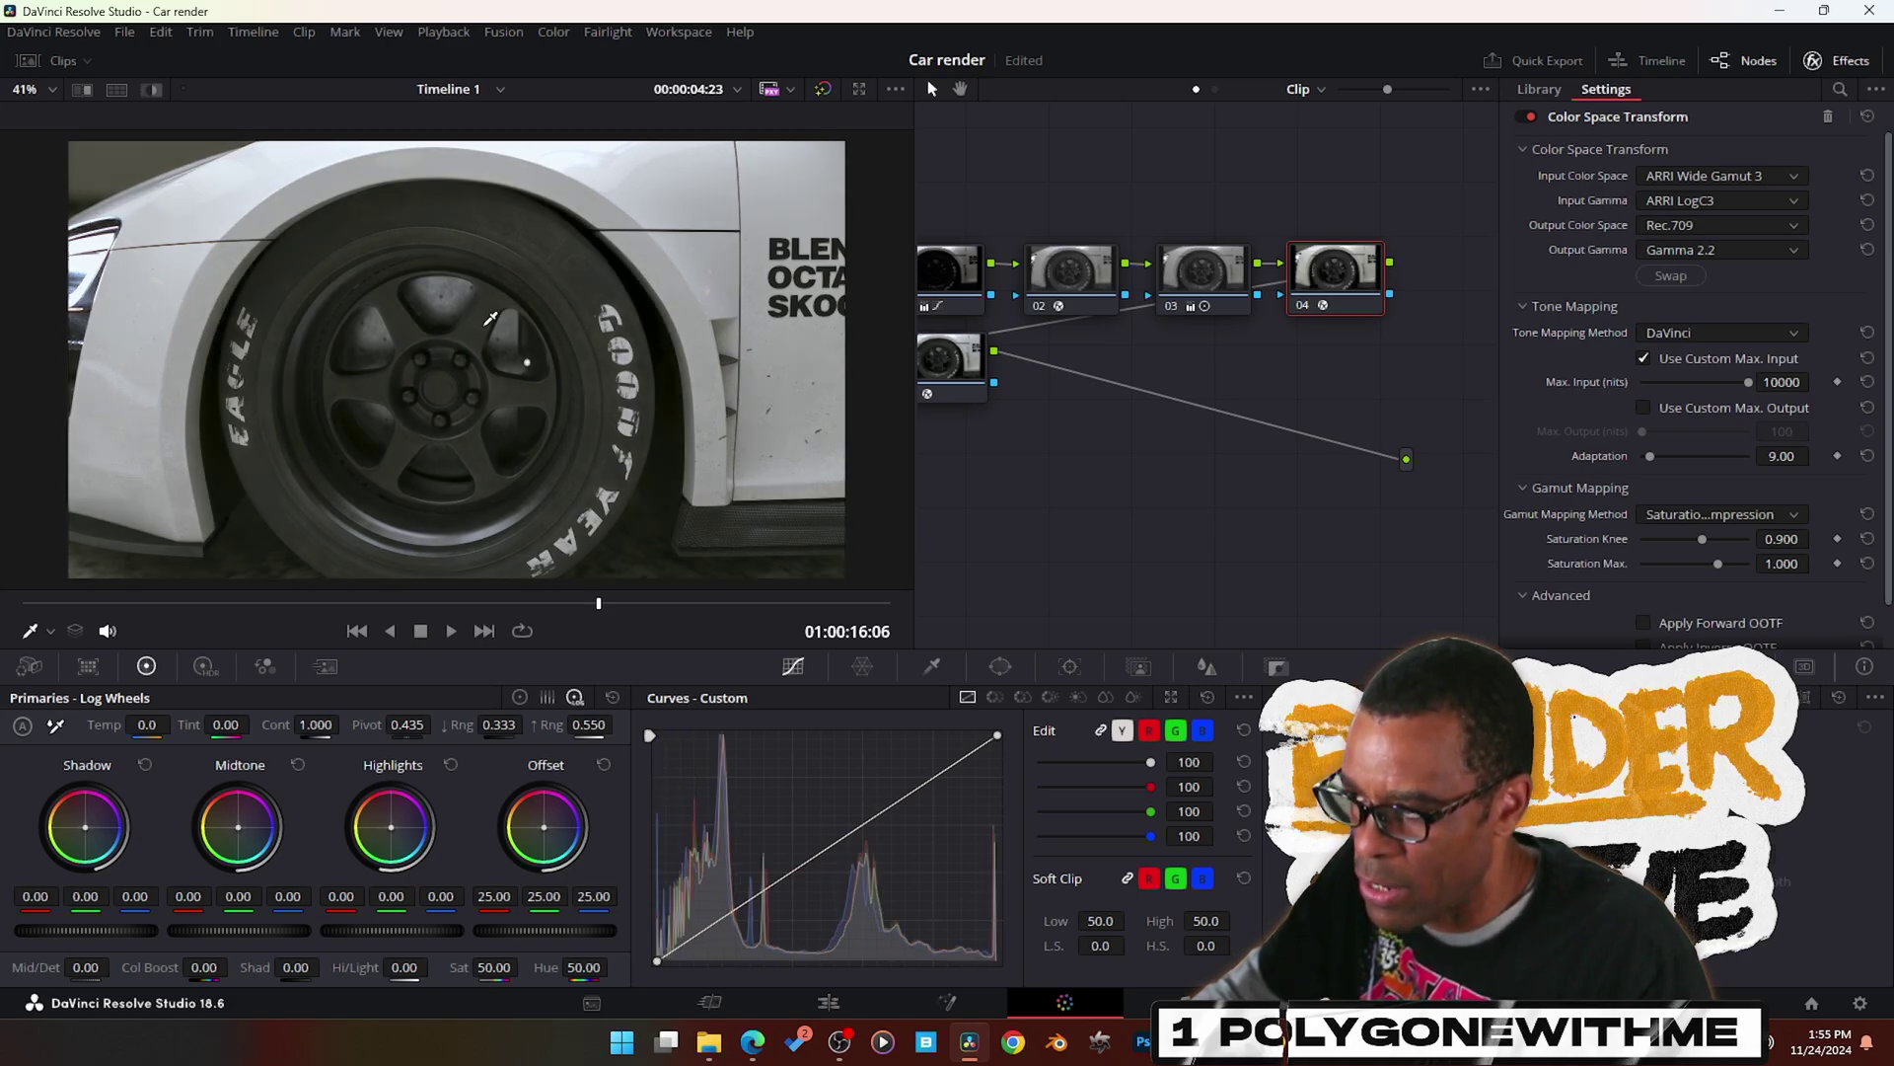
- Inspect node 03's grade and node 05's Dehancer Pro film settings, and check node 04 on the car's front shot at 01:00:08:14
left_click(1200, 294)
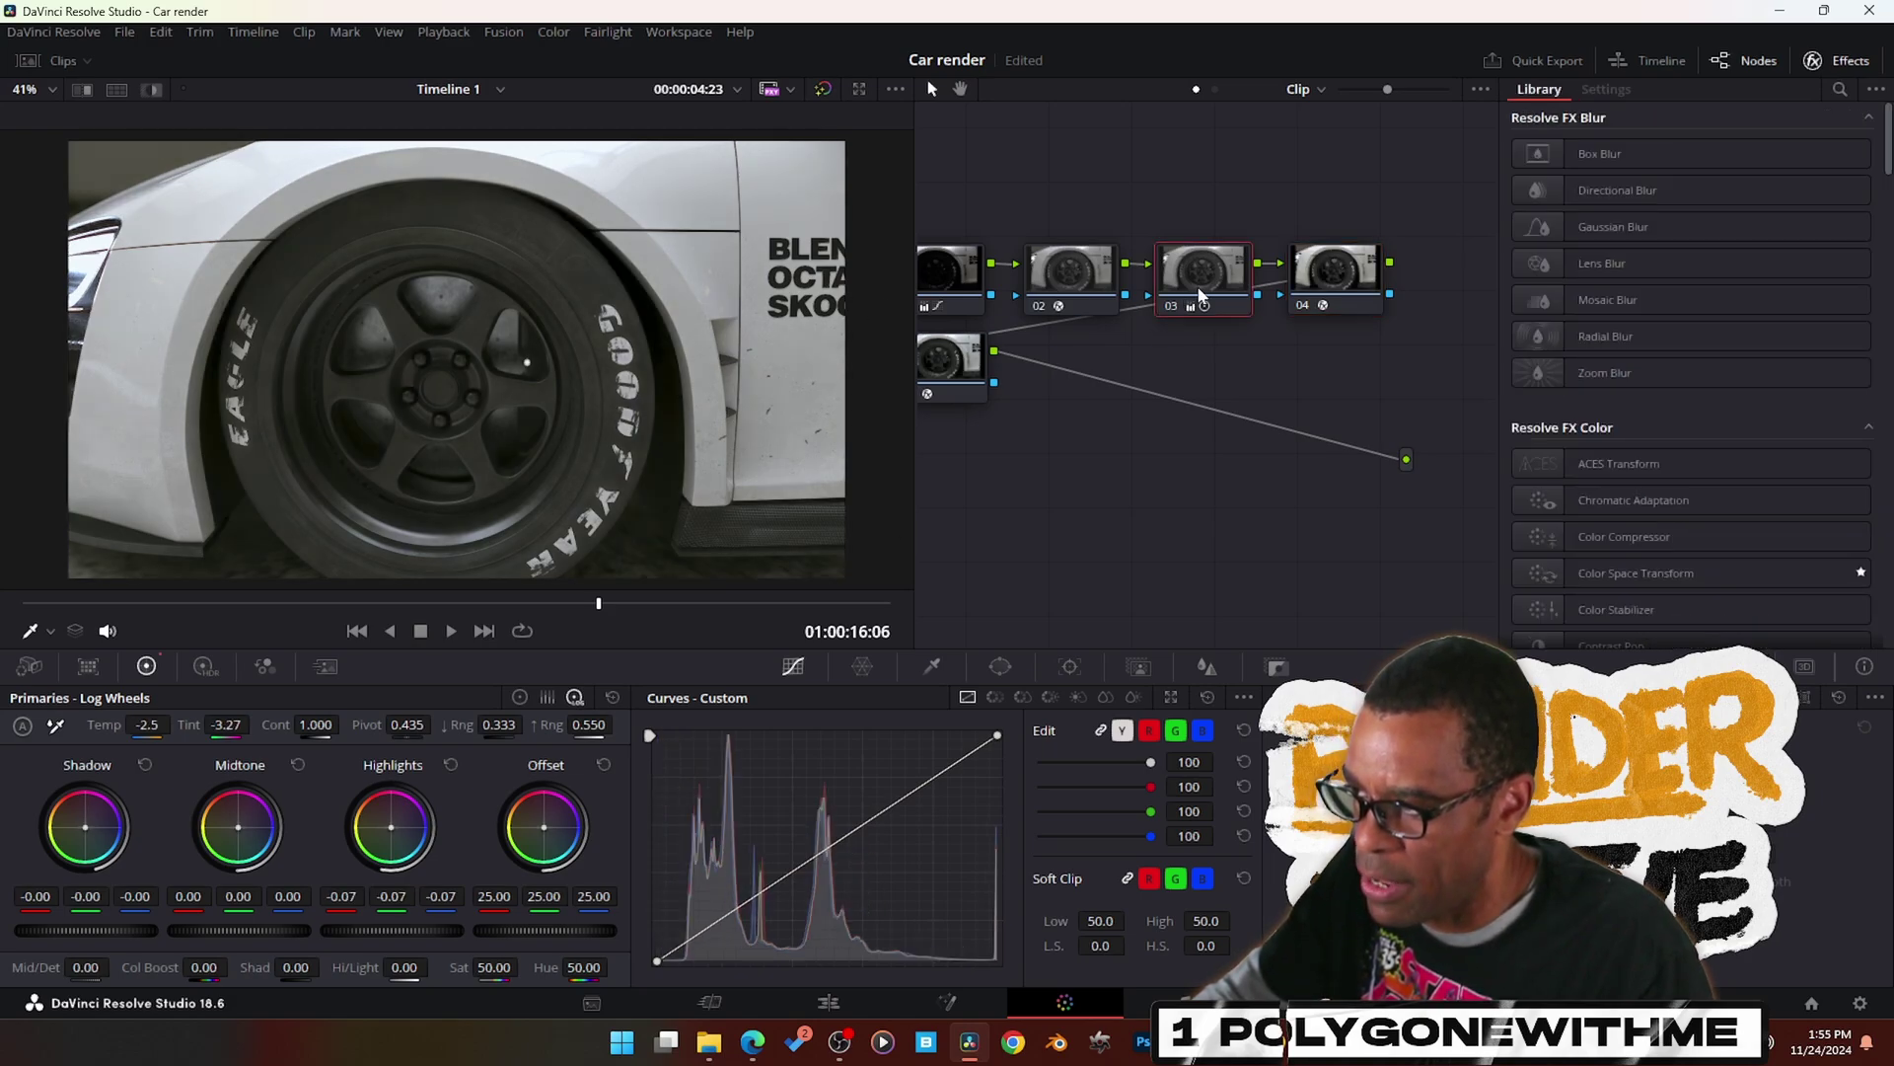
left_click(953, 371)
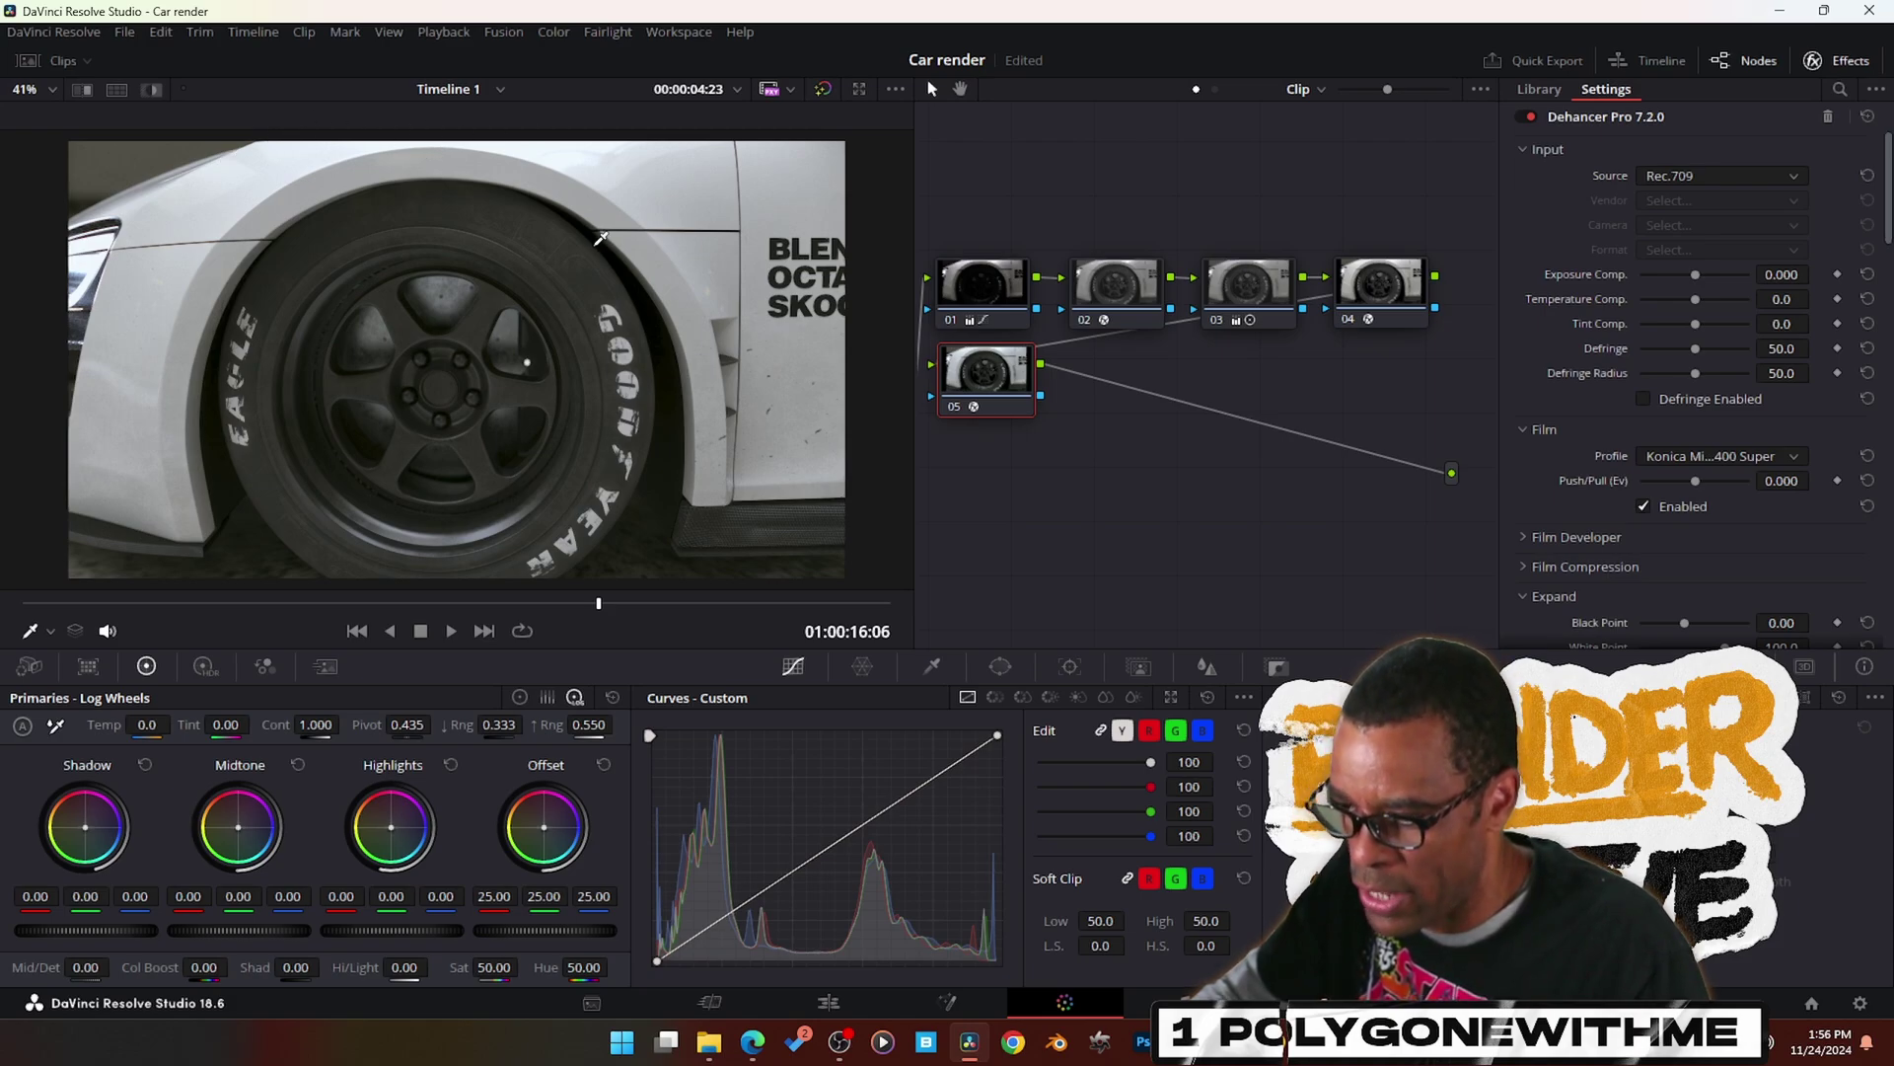
left_click_drag(607, 604, 327, 558)
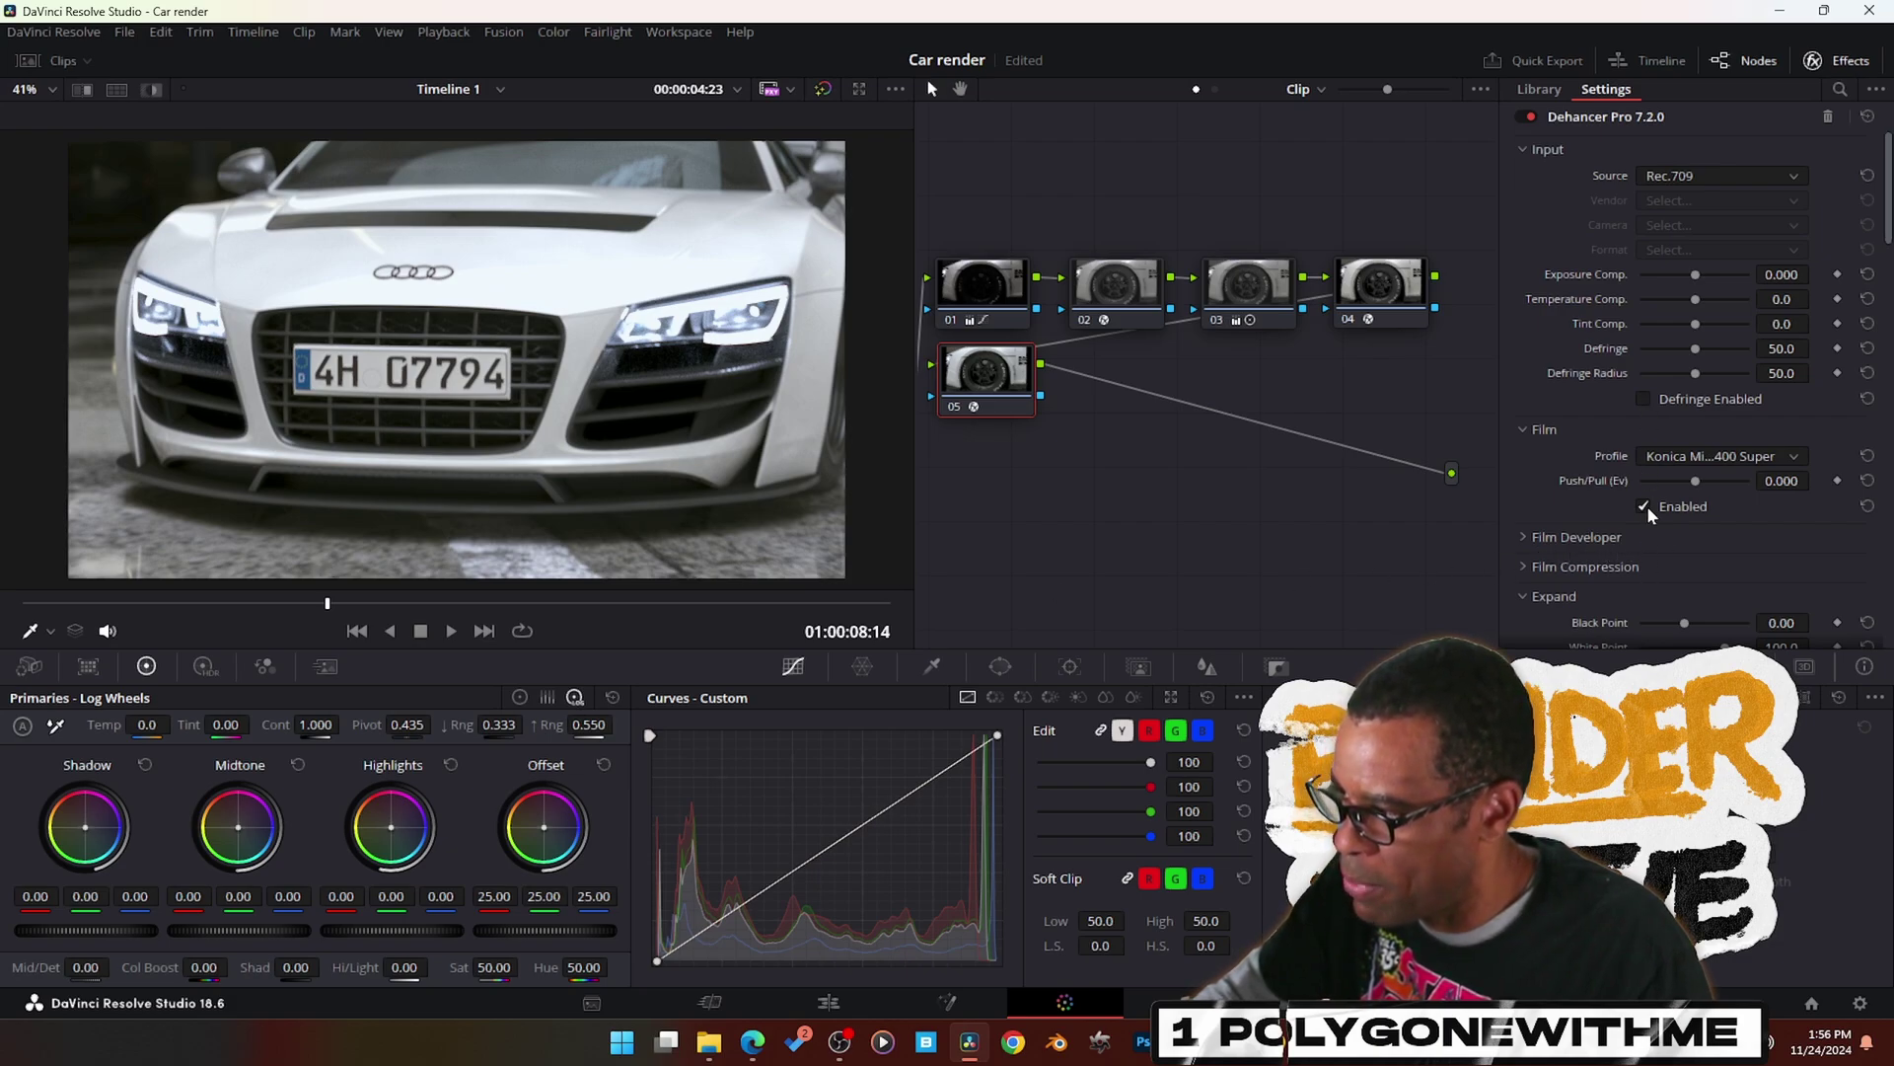
left_click(1406, 314)
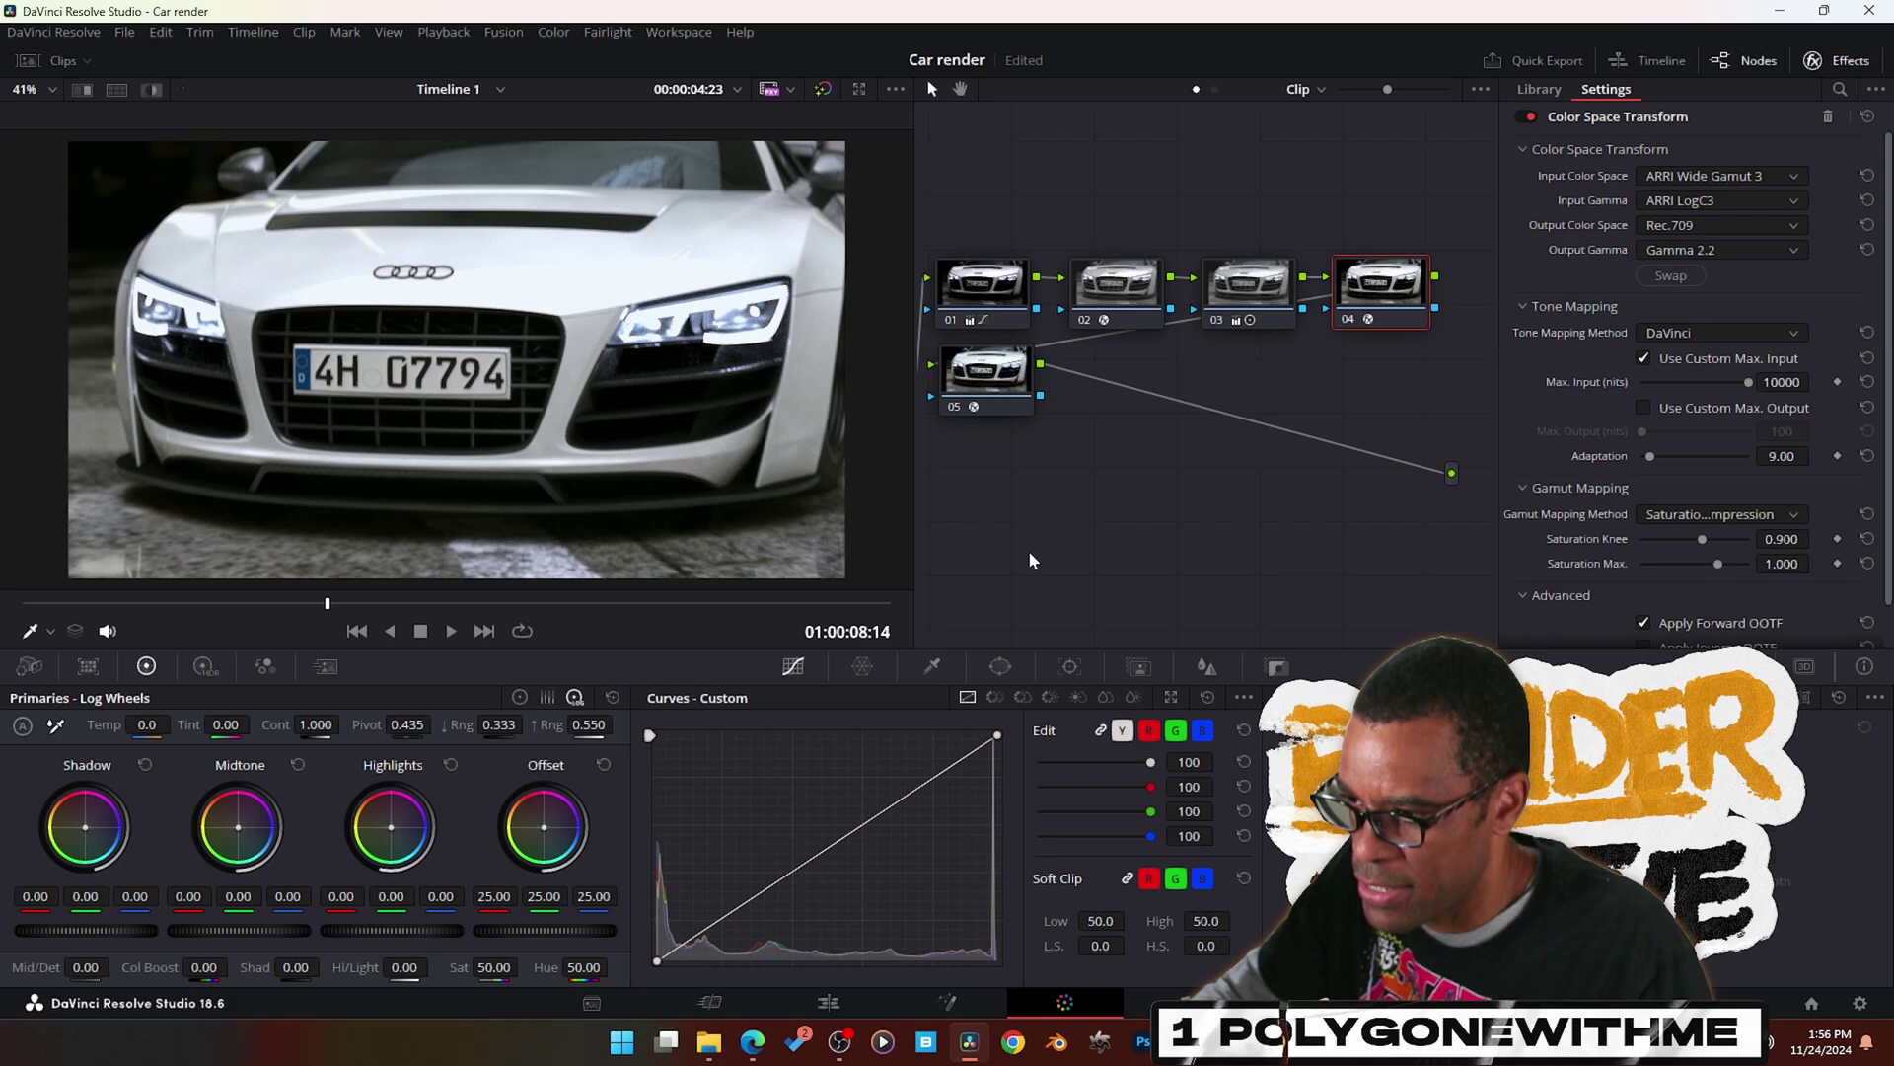
- Review the graded side-view shot at 01:00:20:16, and open the Edit page to preview an earlier part of the timeline
left_click(396, 603)
left_click_drag(404, 604, 728, 610)
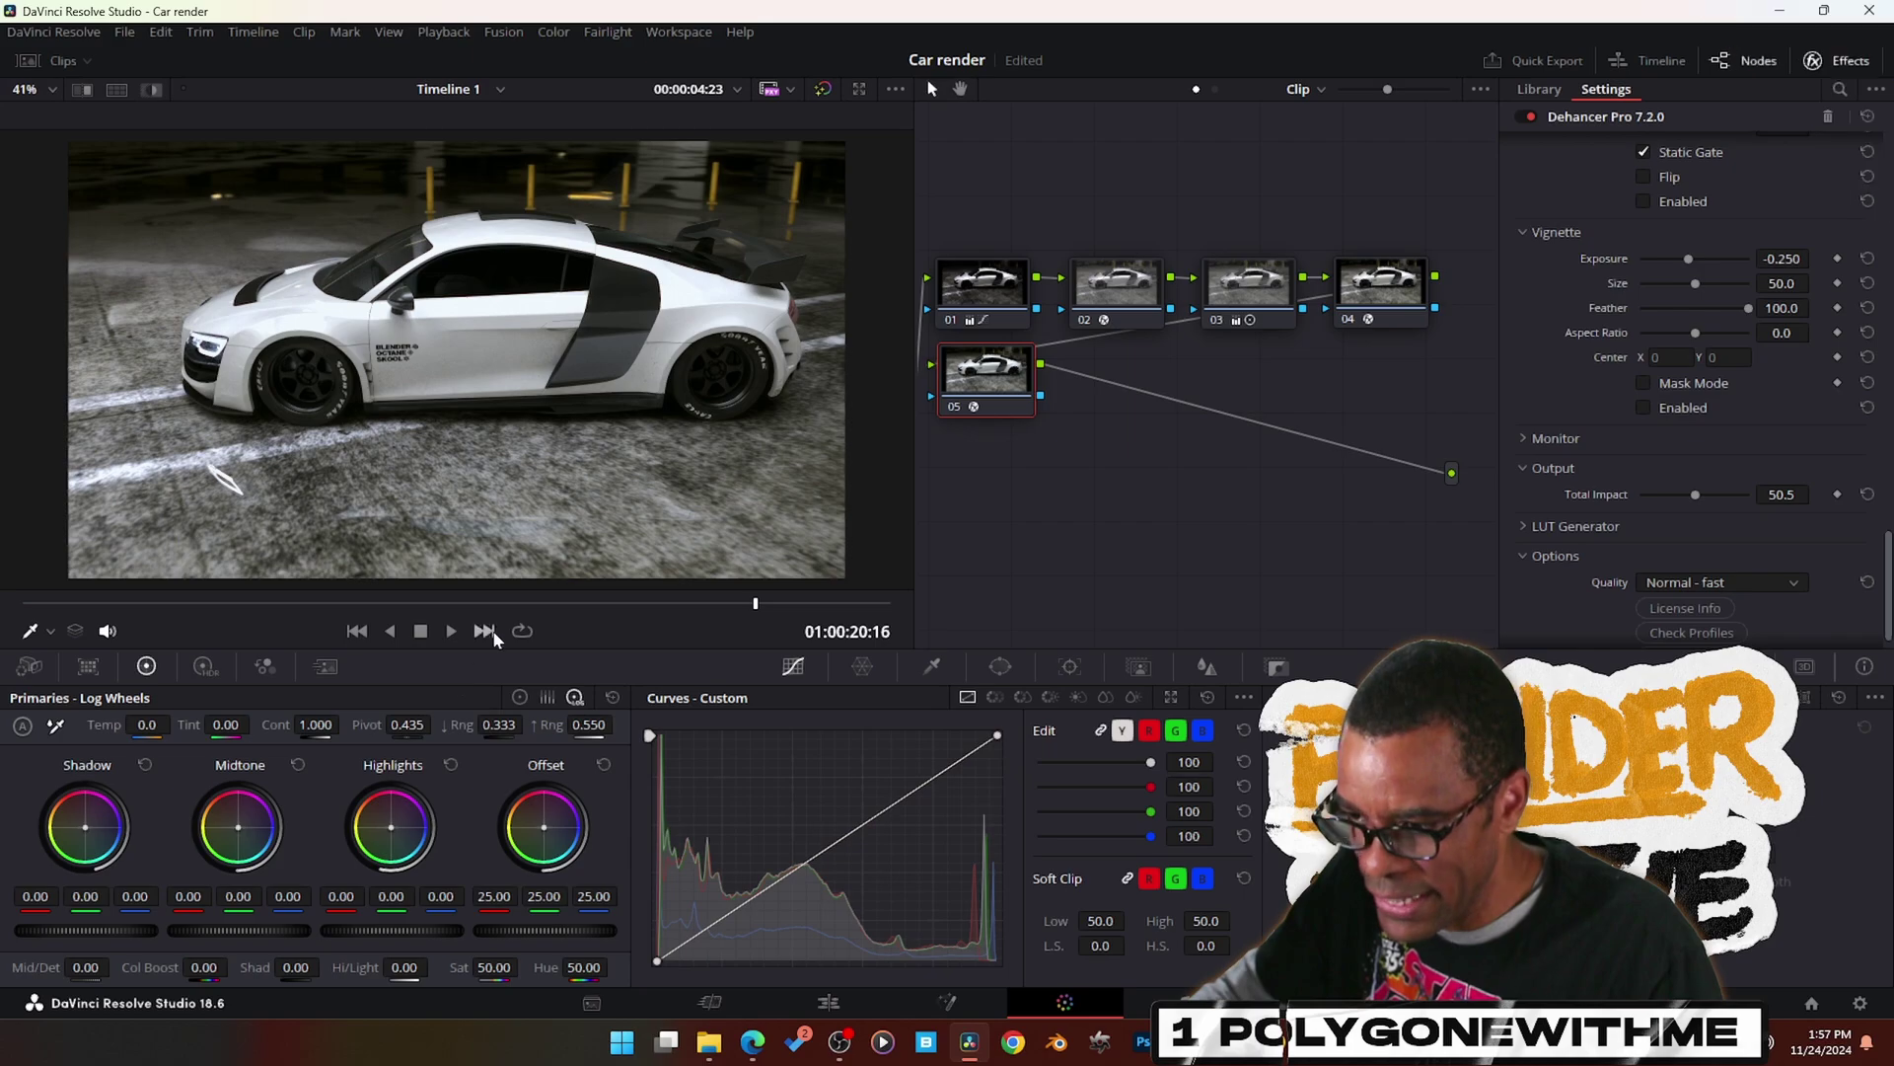
left_click(834, 1007)
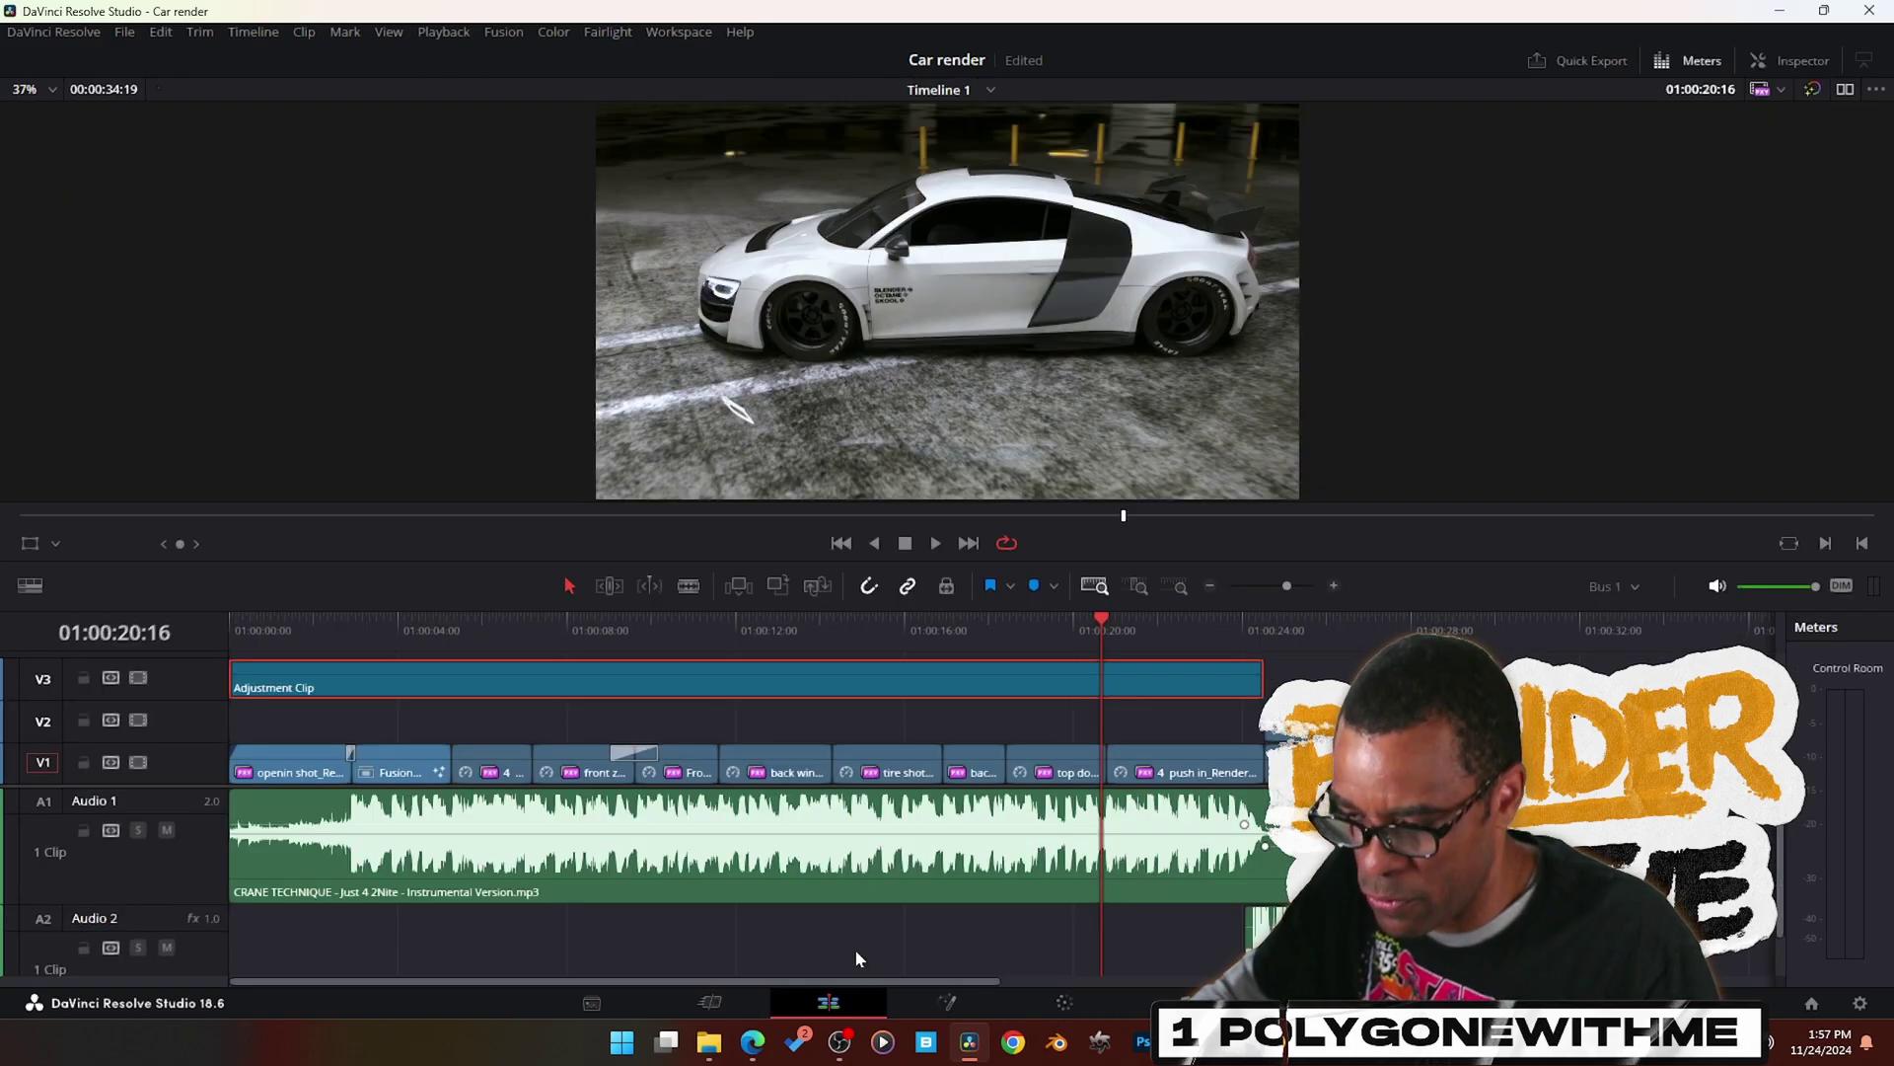
left_click_drag(1085, 632, 675, 614)
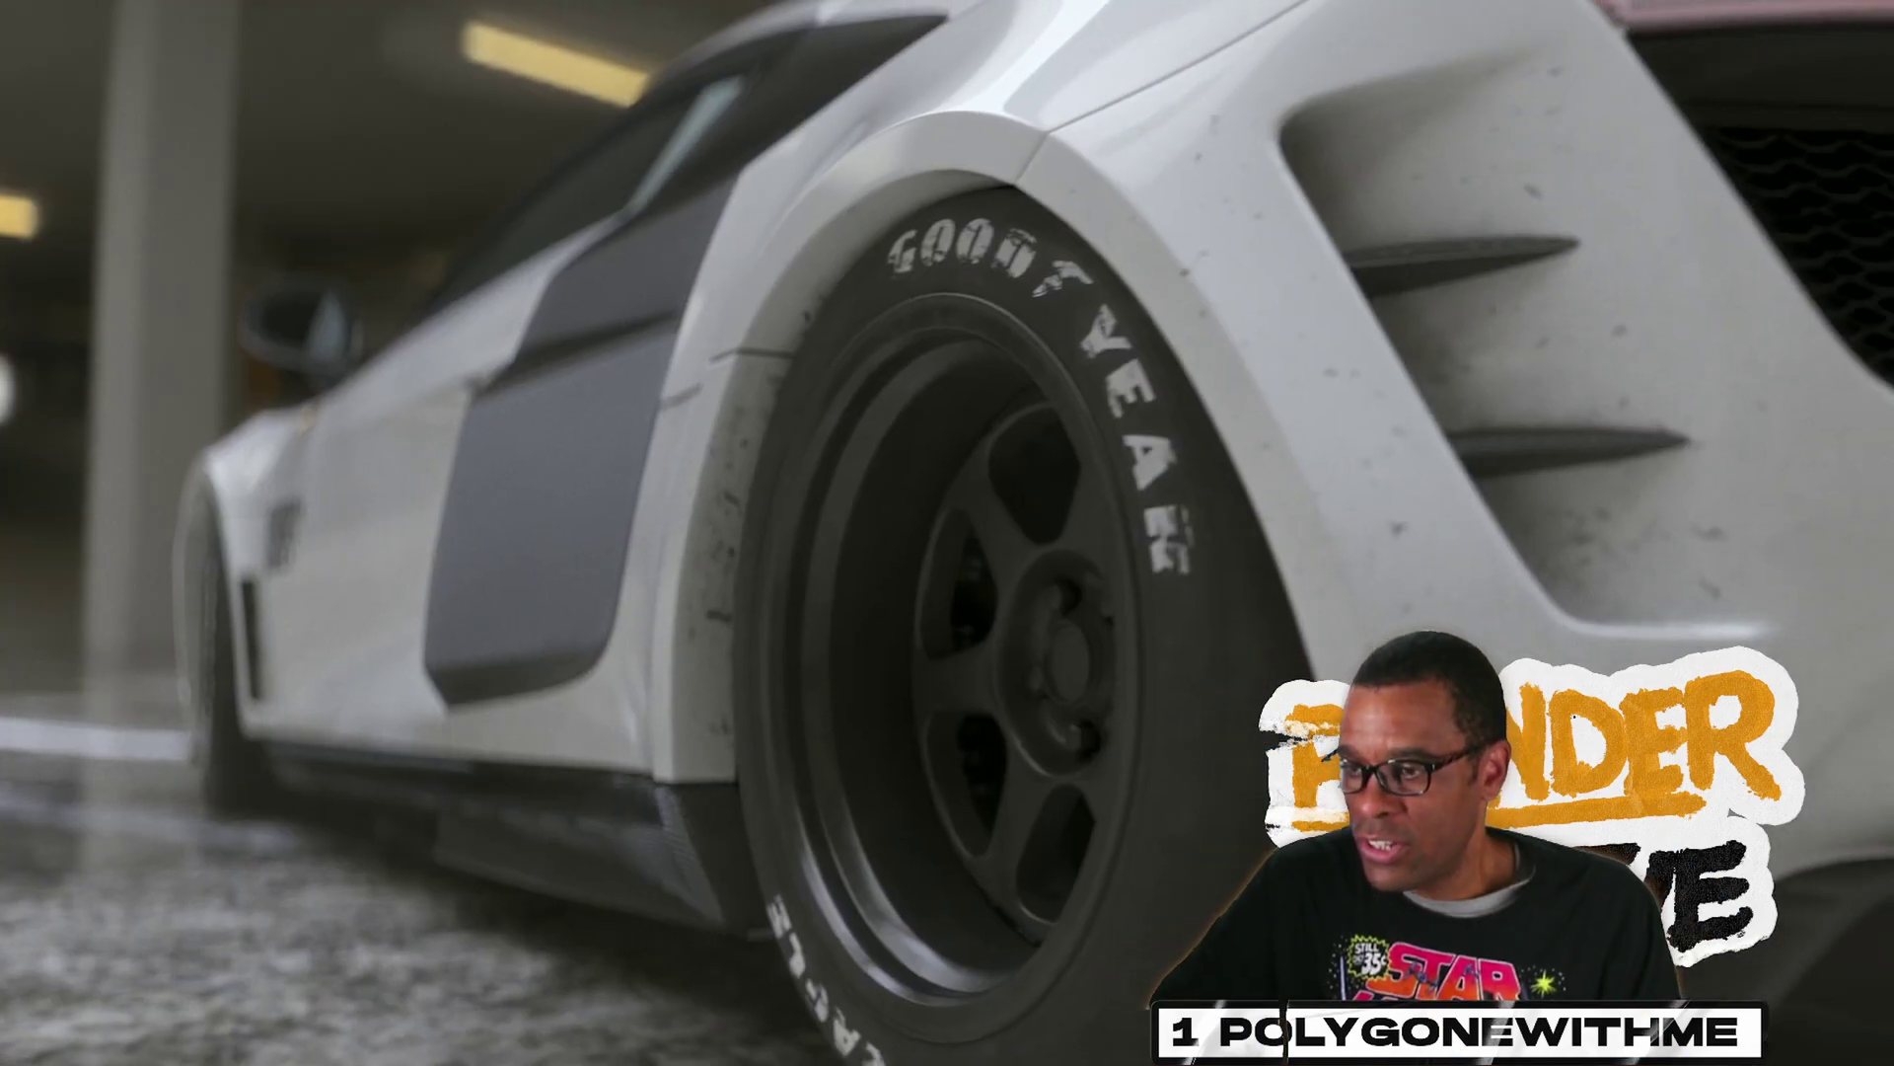